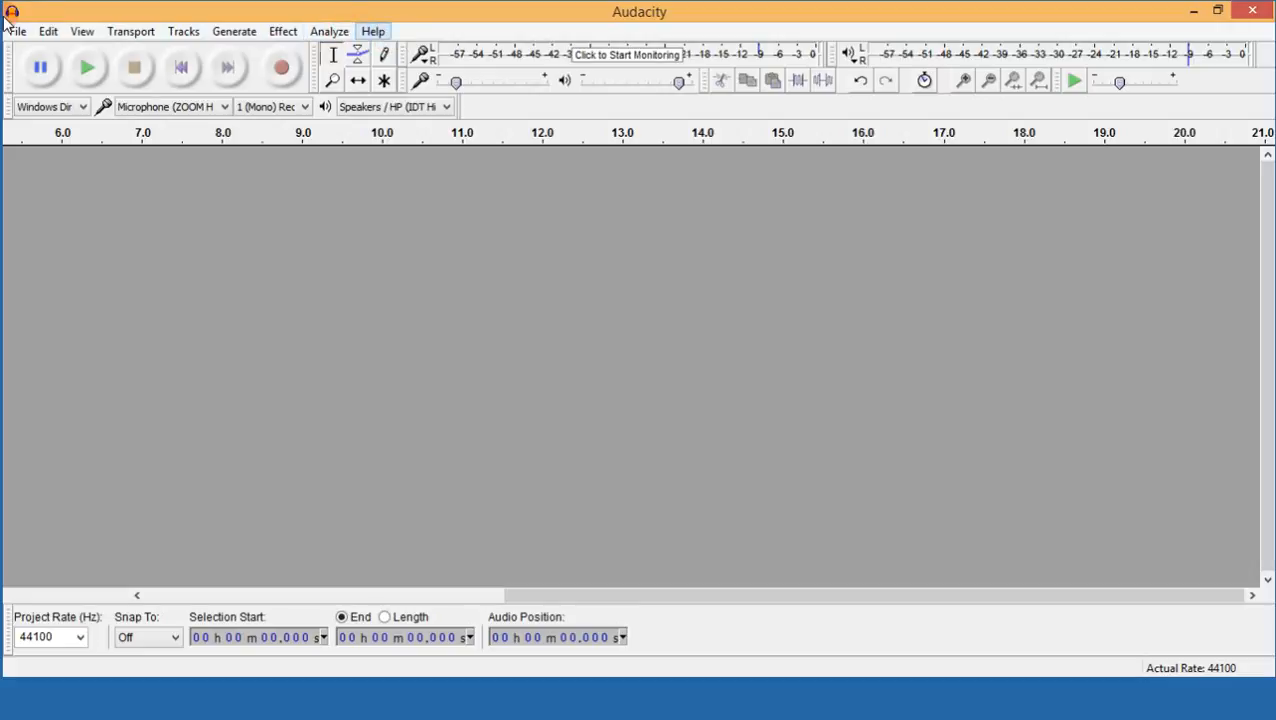
pyautogui.click(142, 33)
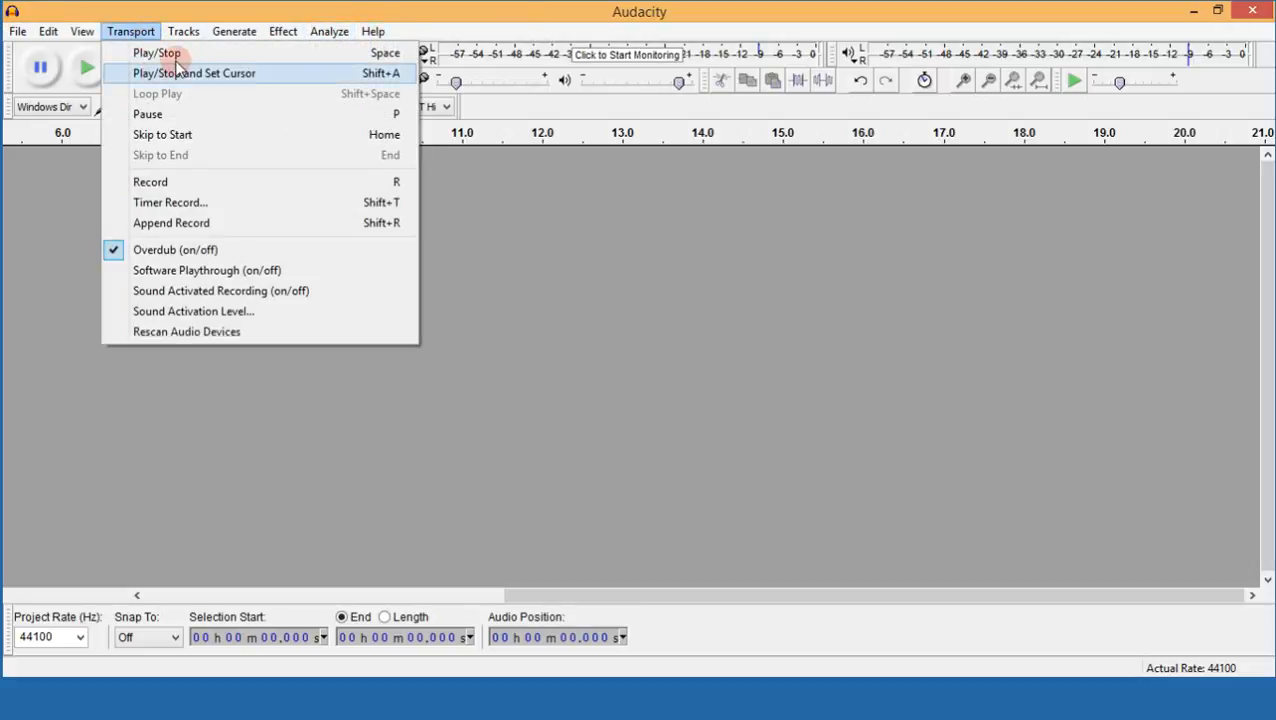
pyautogui.press('Escape')
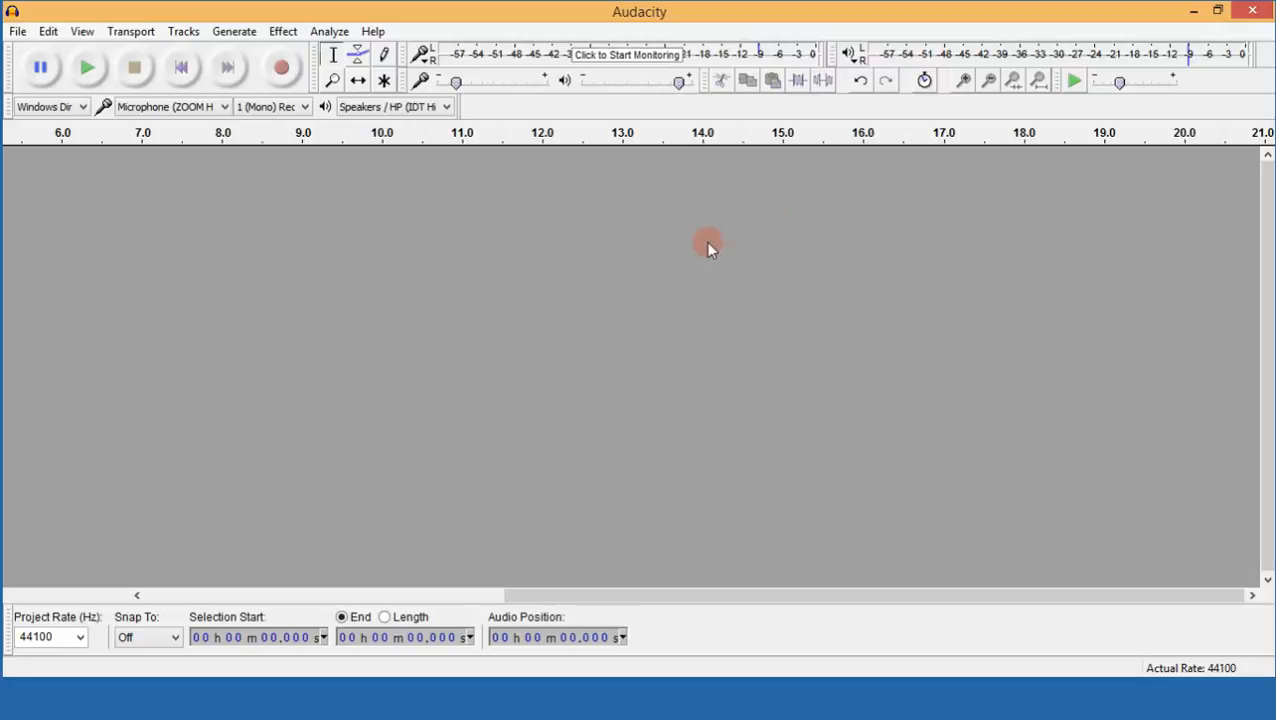
# Examine the available recording devices, recording channel options, playback devices and audio hosts, keeping the current choices.
pyautogui.click(173, 110)
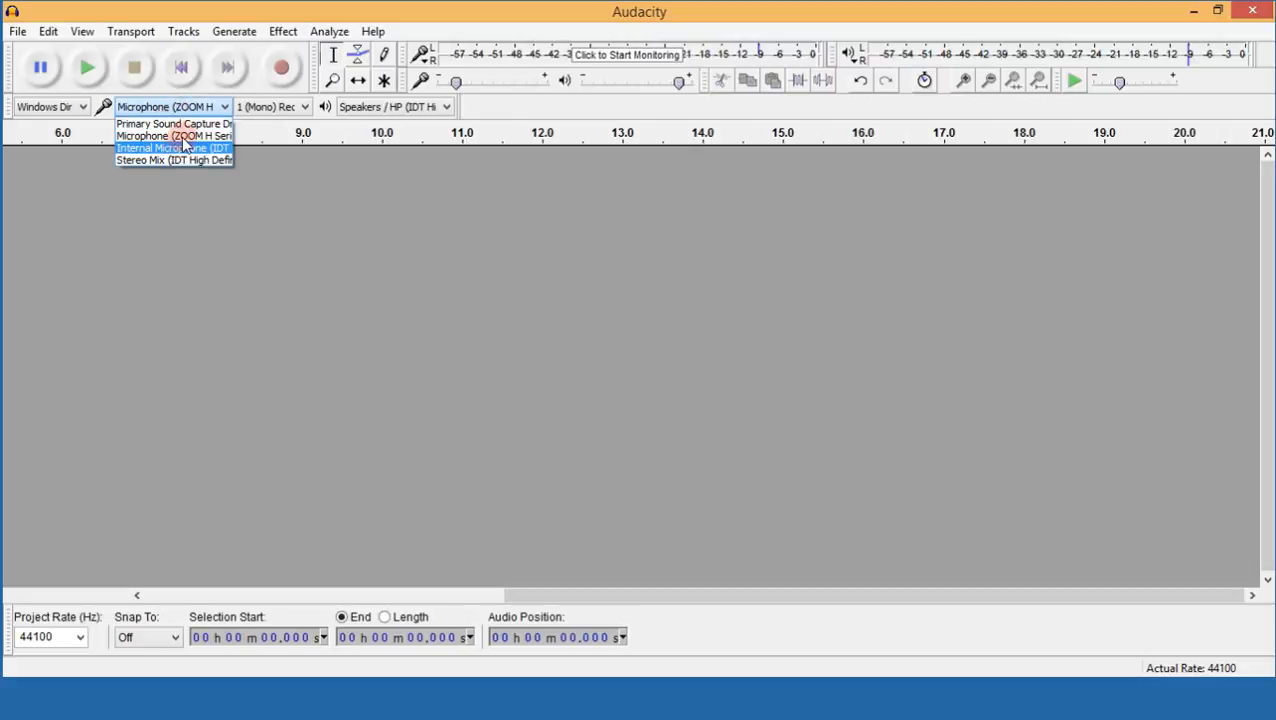
pyautogui.click(324, 208)
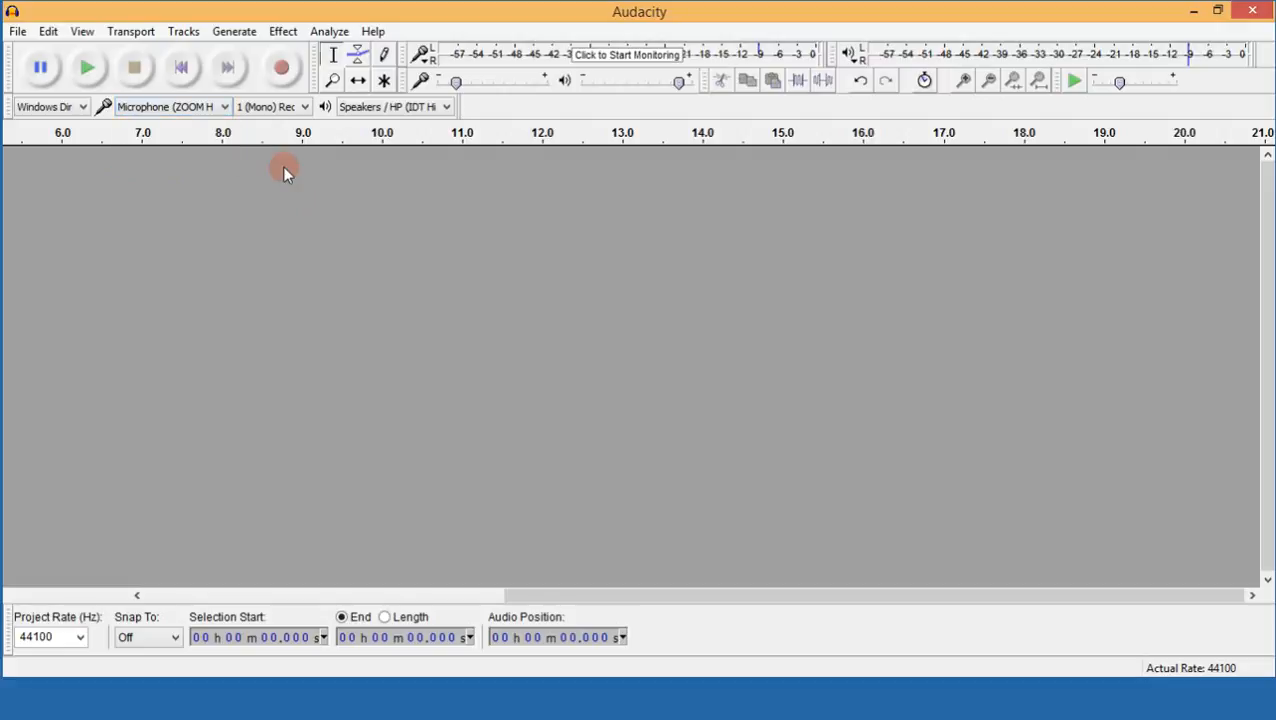
pyautogui.click(166, 106)
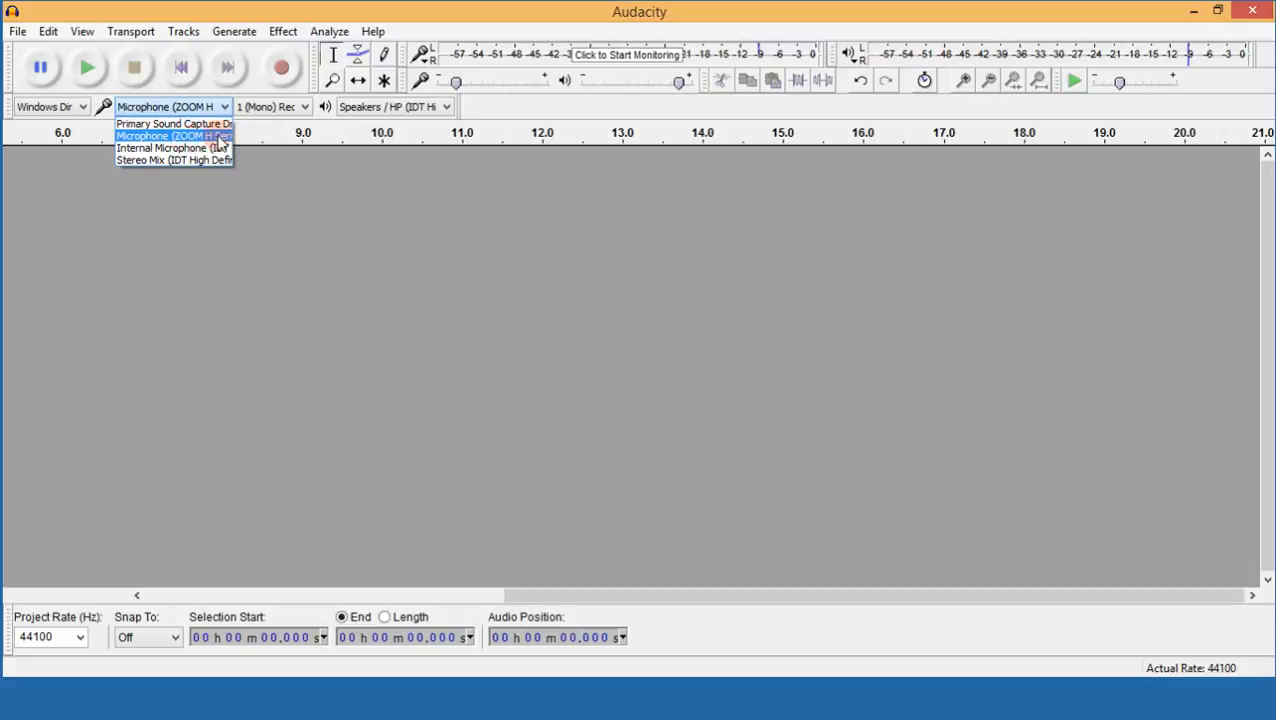
pyautogui.click(279, 184)
pyautogui.click(258, 110)
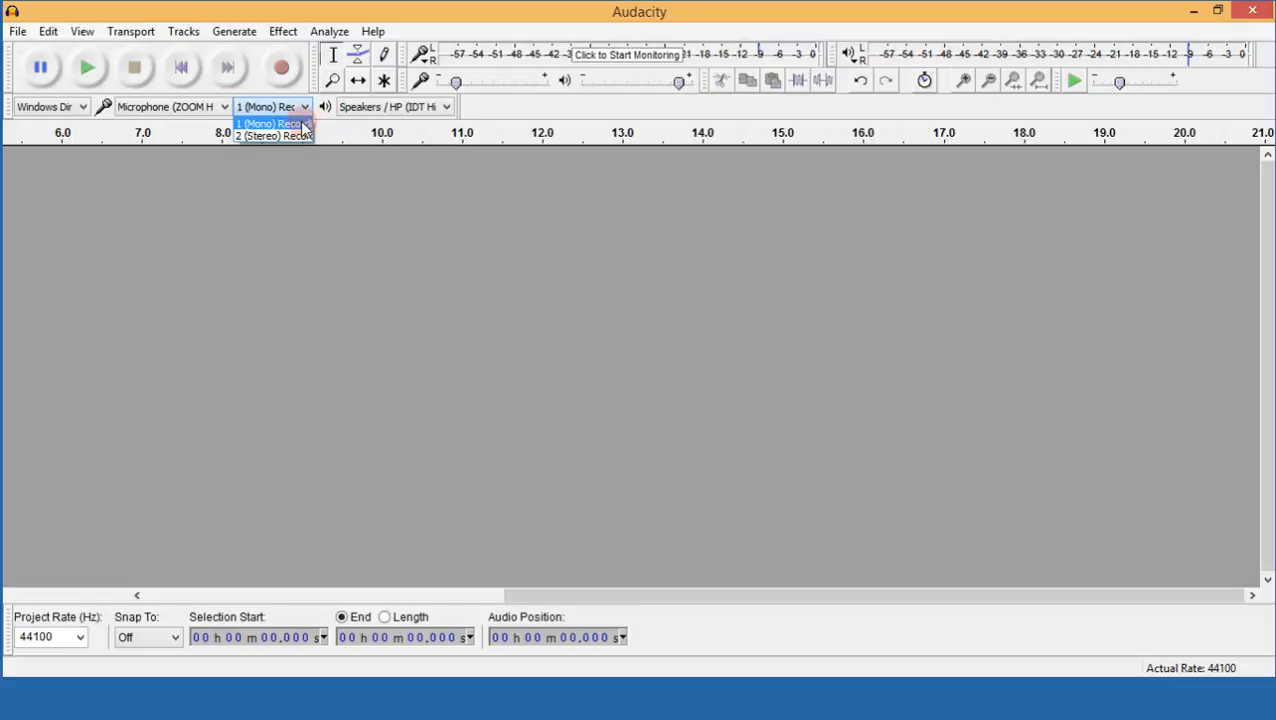
pyautogui.click(303, 125)
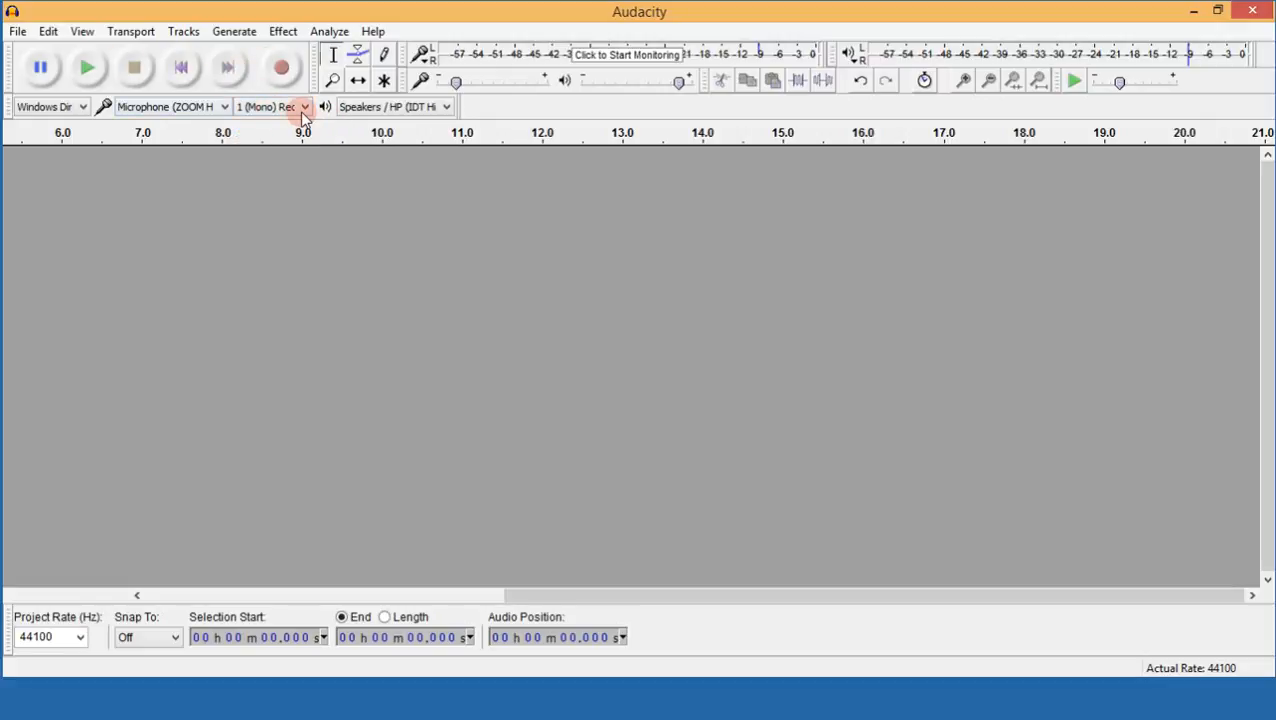
pyautogui.click(406, 108)
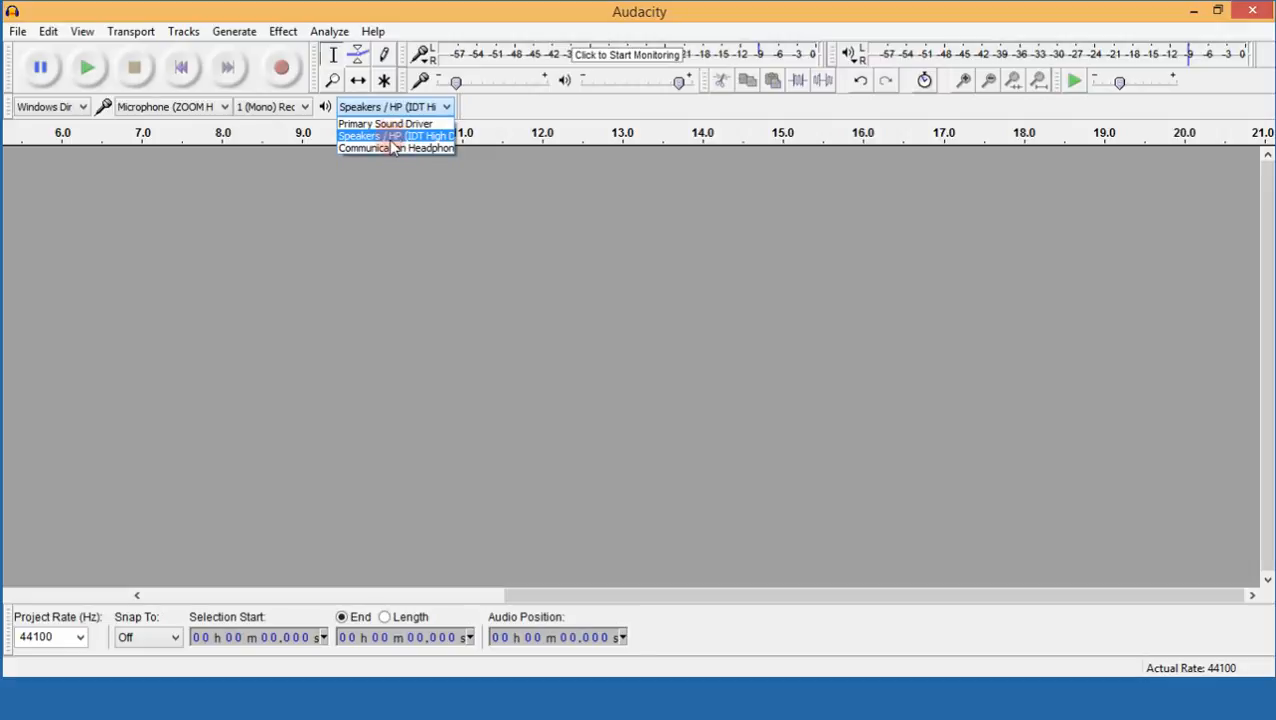
pyautogui.click(434, 189)
pyautogui.click(62, 106)
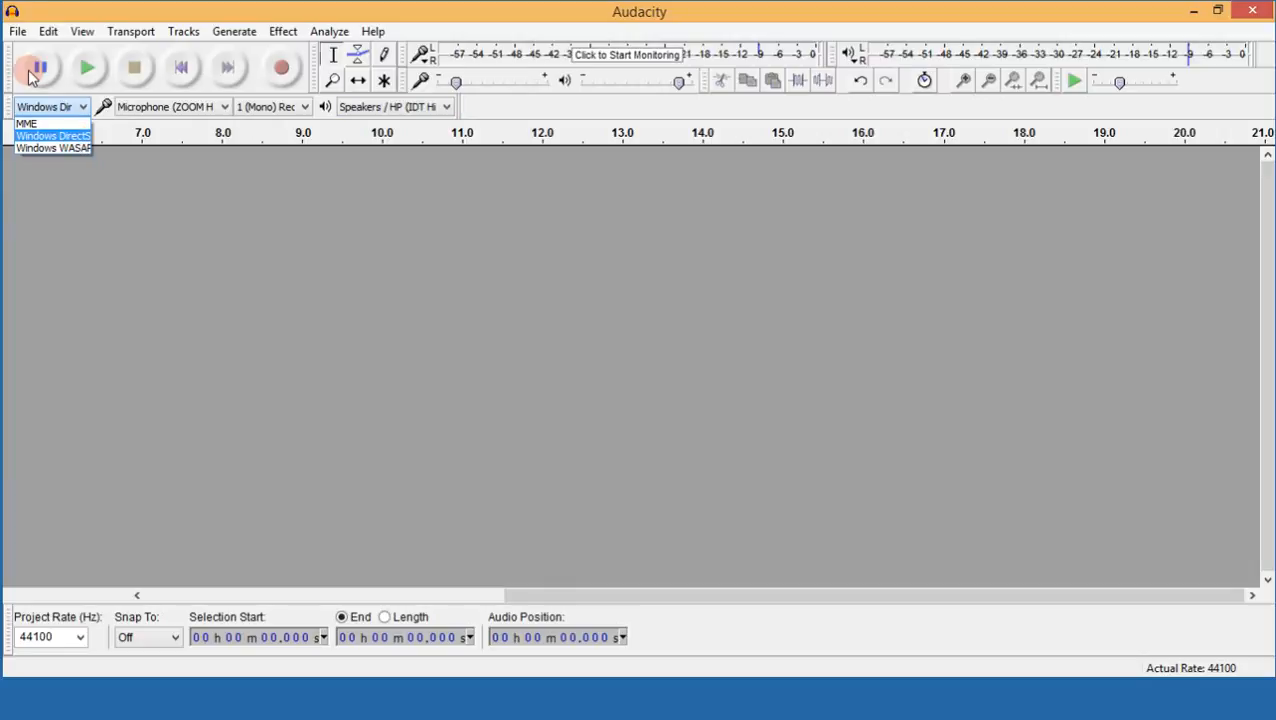
pyautogui.click(17, 33)
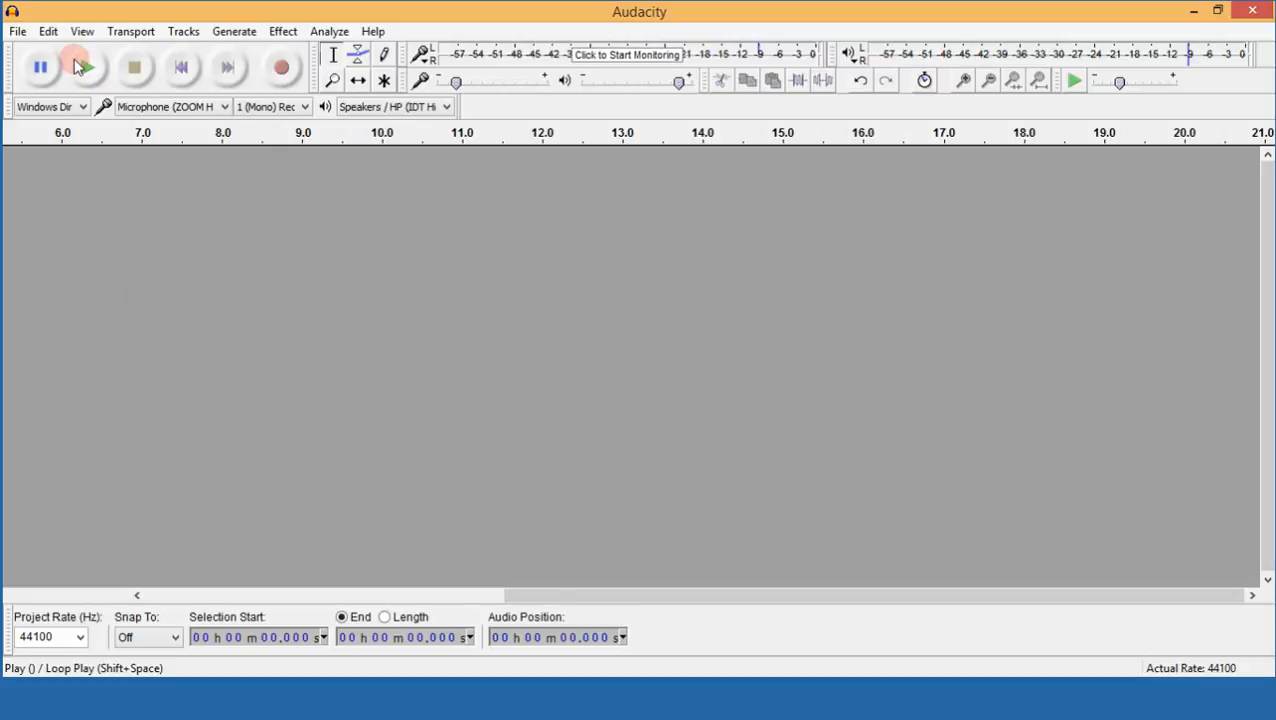
# Start an audio import and browse from the Desktop to the Recordings folder inside Podlobe's Podcast, P001.
pyautogui.click(18, 31)
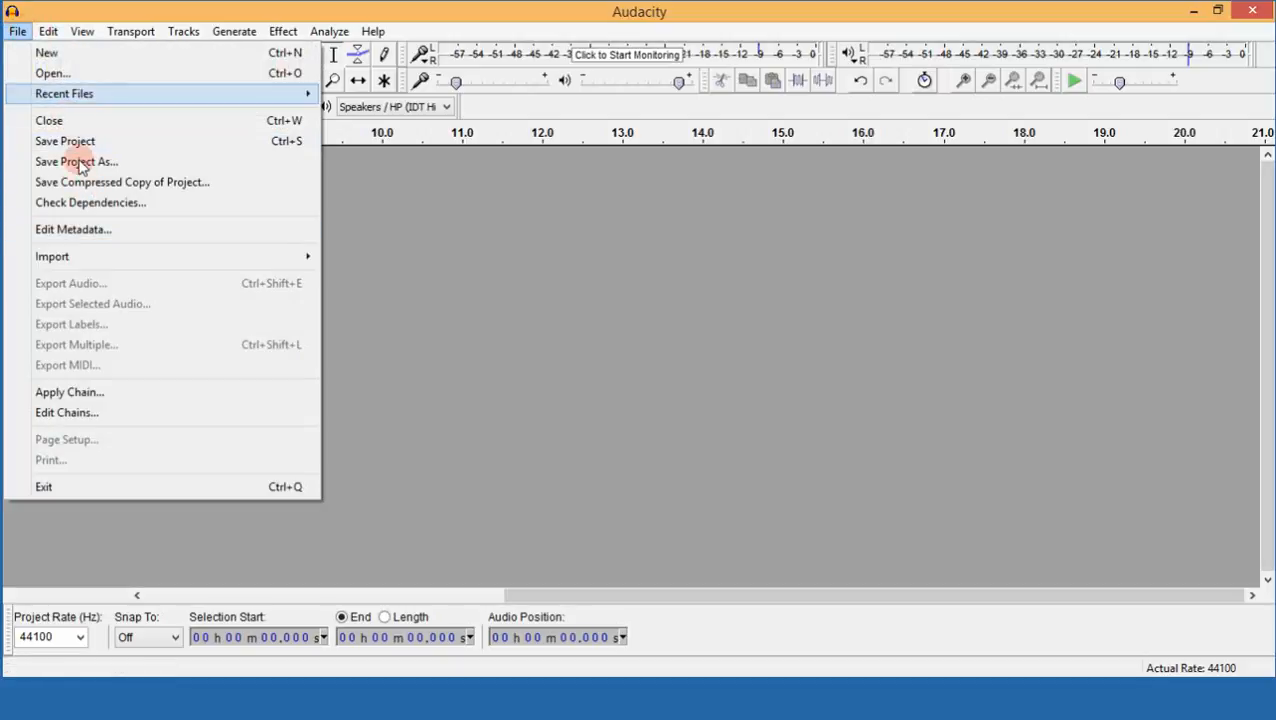
pyautogui.moveTo(312, 260)
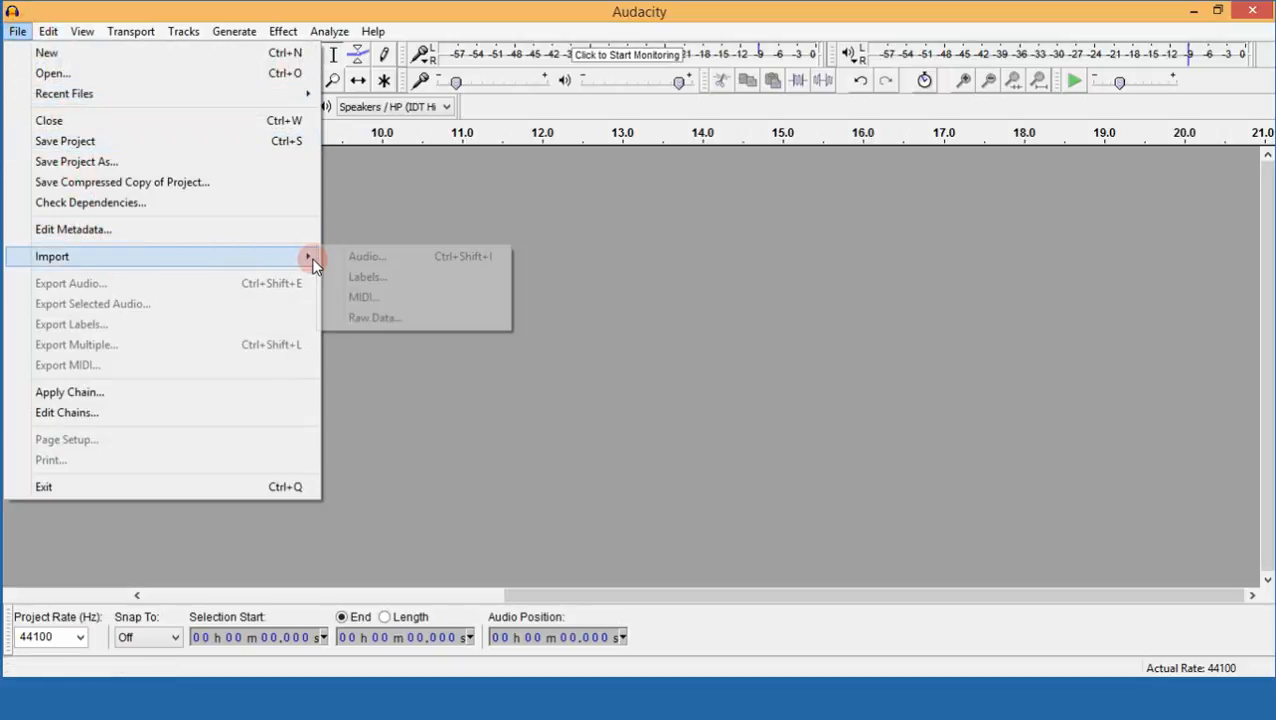
pyautogui.click(367, 258)
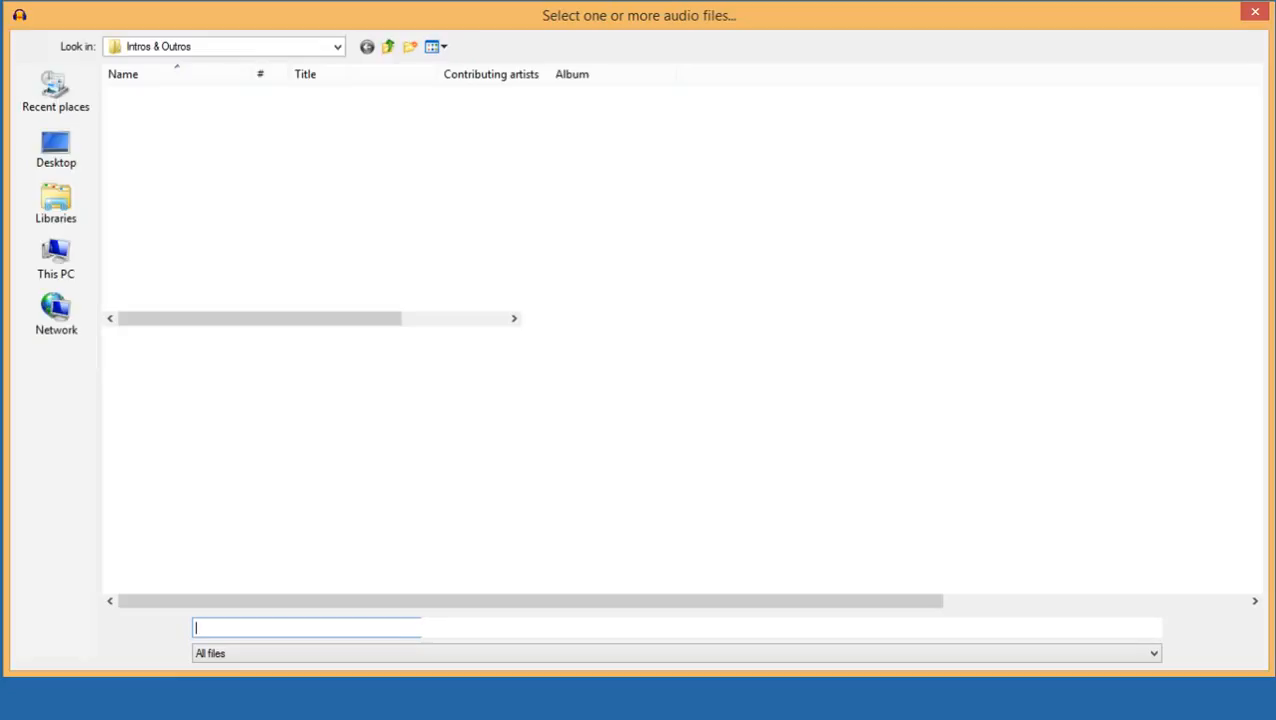
pyautogui.click(50, 155)
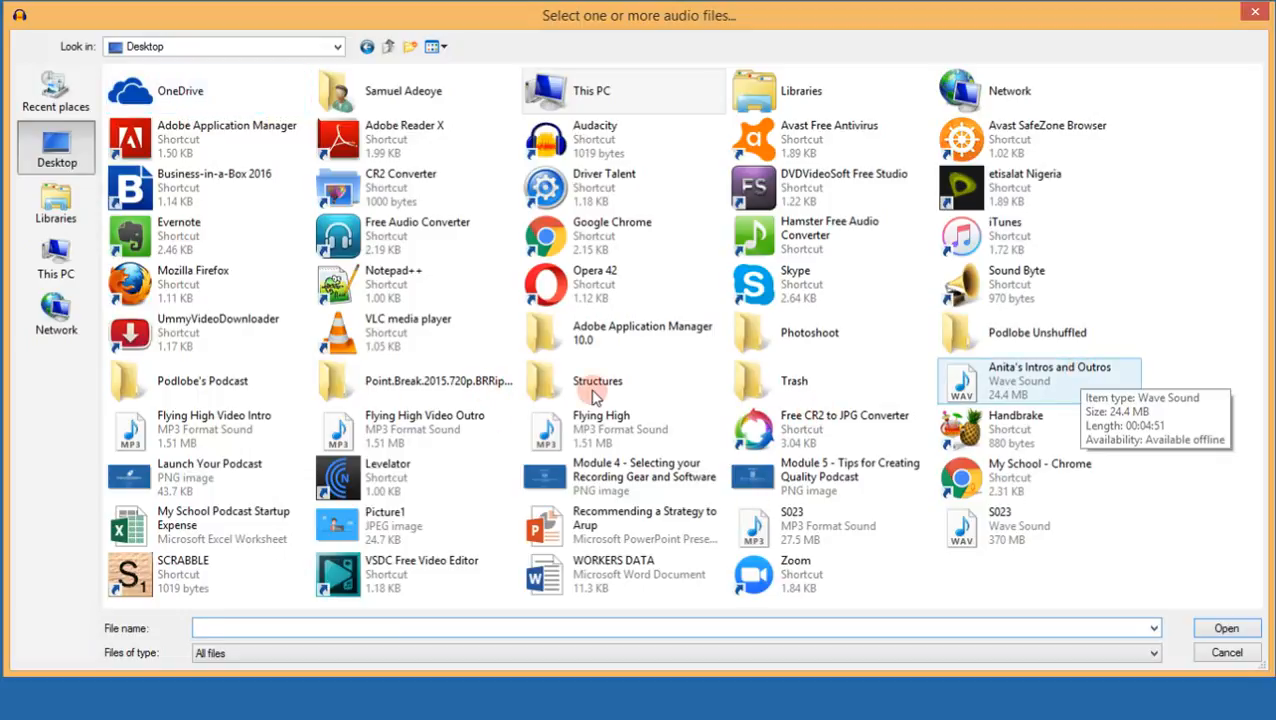
pyautogui.doubleClick(213, 375)
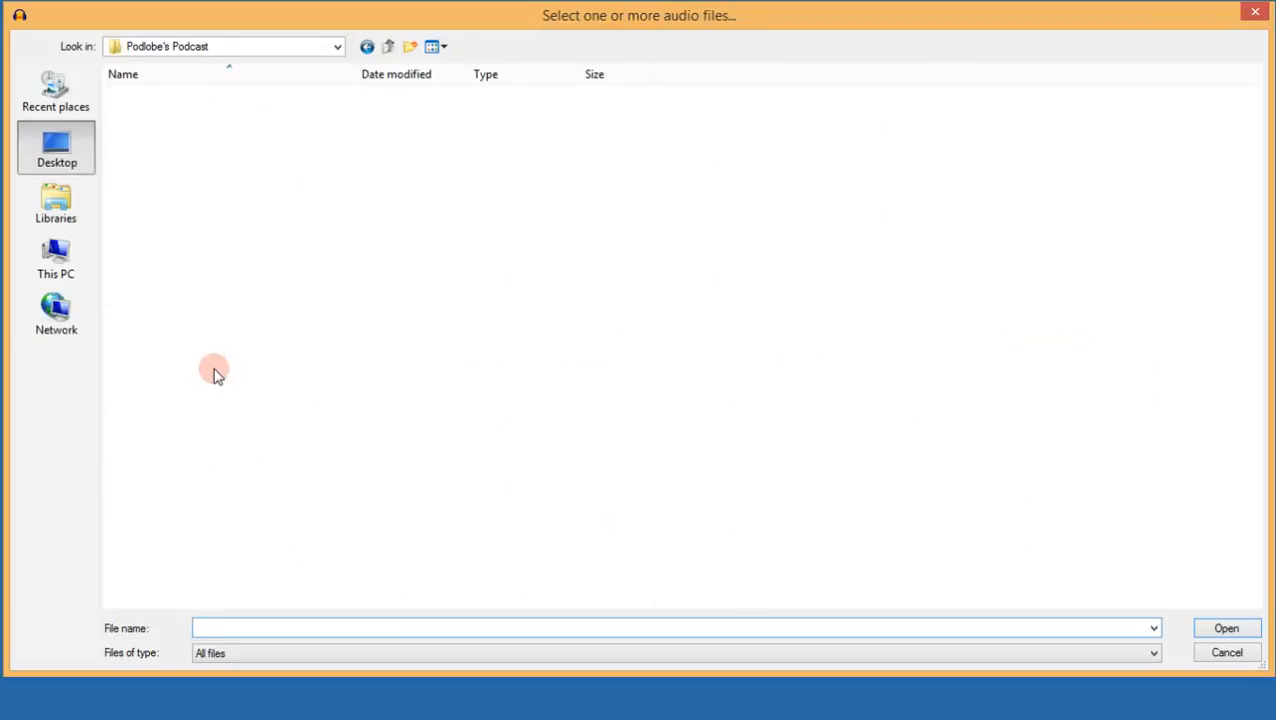
pyautogui.click(188, 112)
pyautogui.click(142, 146)
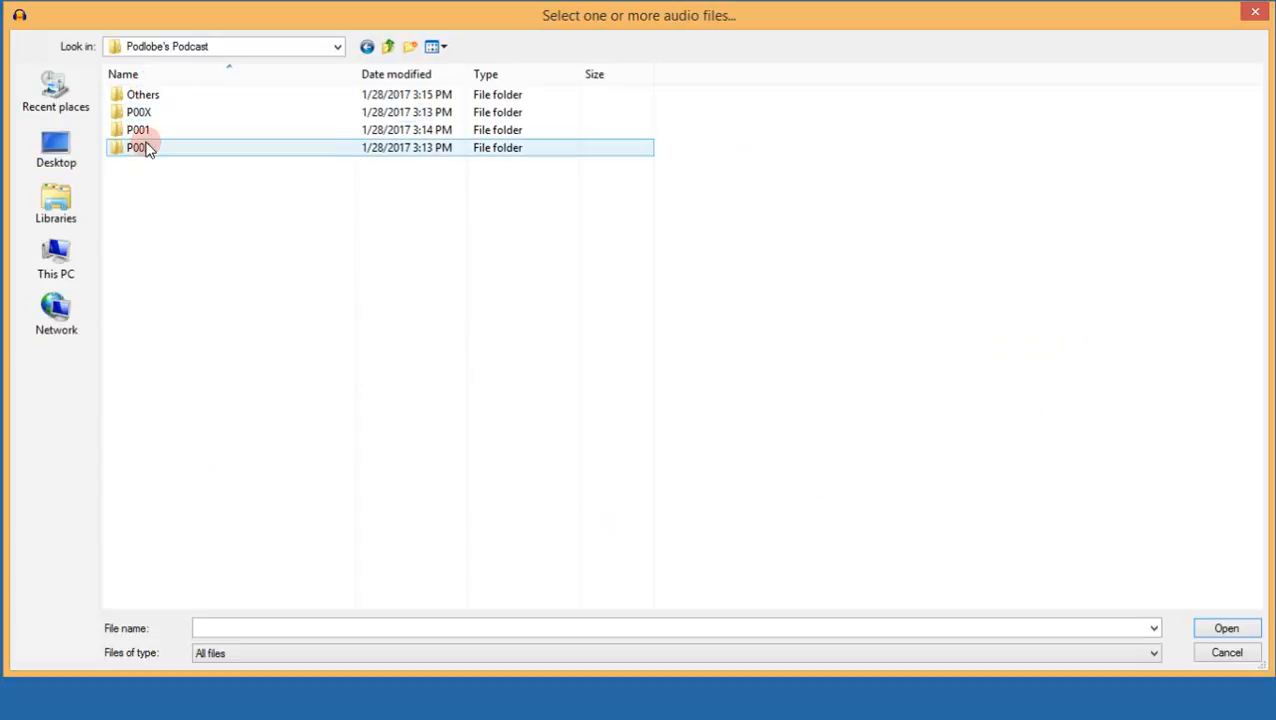
pyautogui.doubleClick(138, 132)
pyautogui.doubleClick(150, 166)
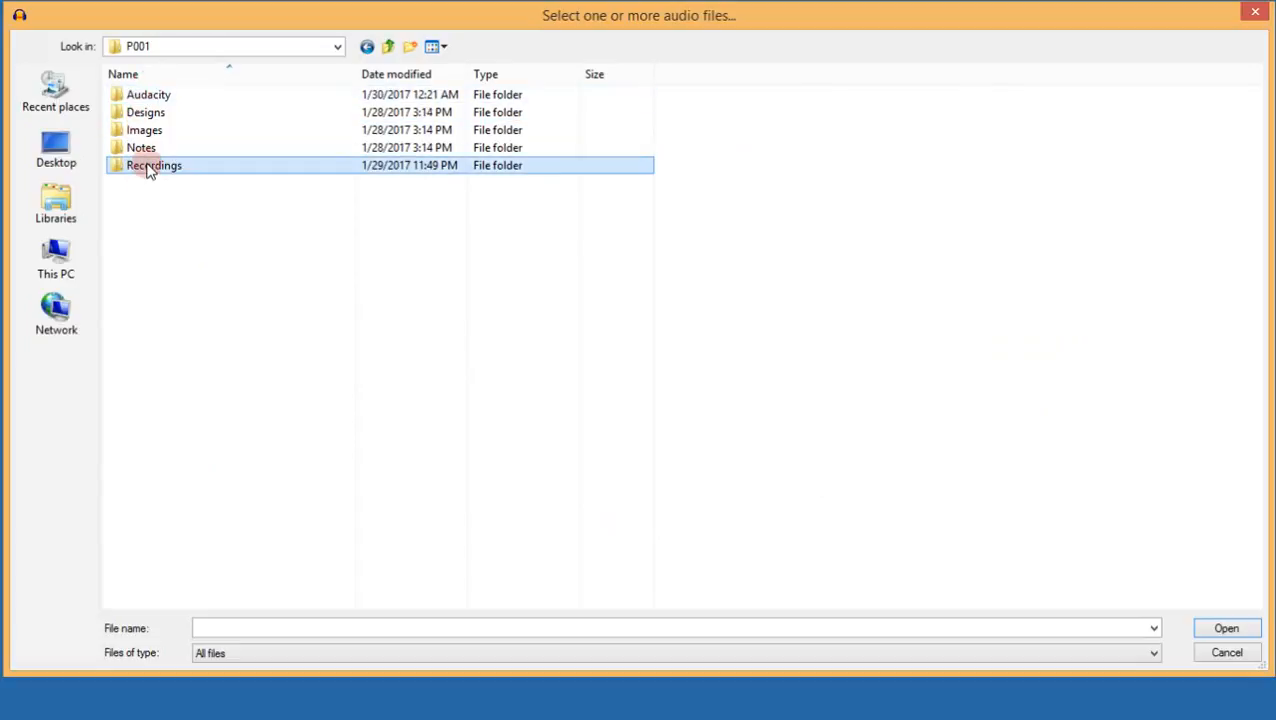
# Import the Swiych Intro recording as a track and play back its opening seconds.
pyautogui.click(157, 93)
pyautogui.click(170, 114)
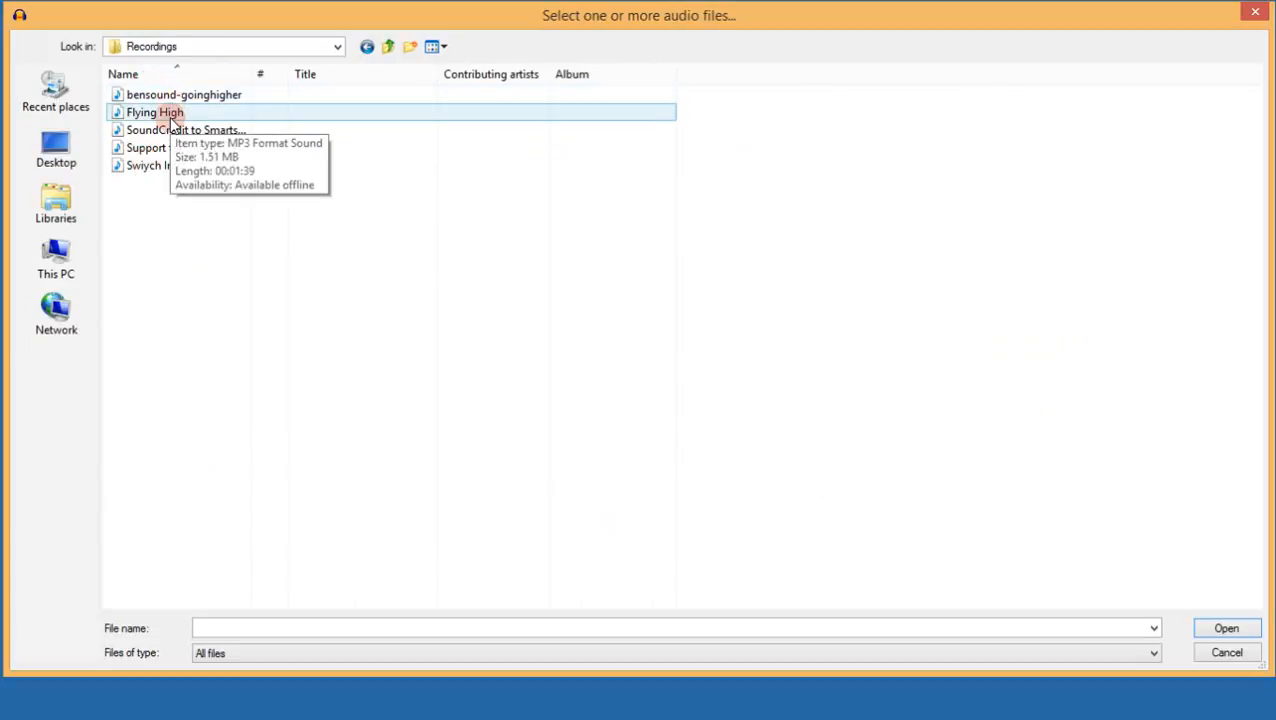
pyautogui.click(171, 146)
pyautogui.click(170, 131)
pyautogui.click(184, 149)
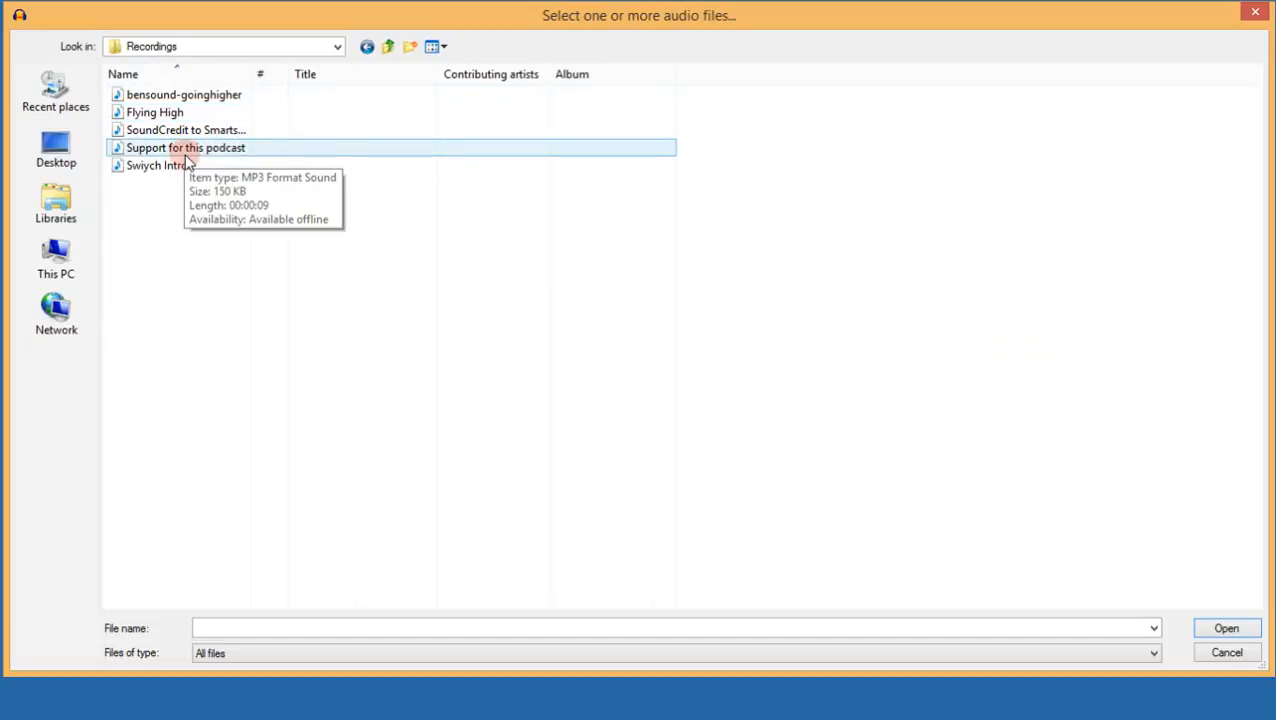
pyautogui.click(188, 168)
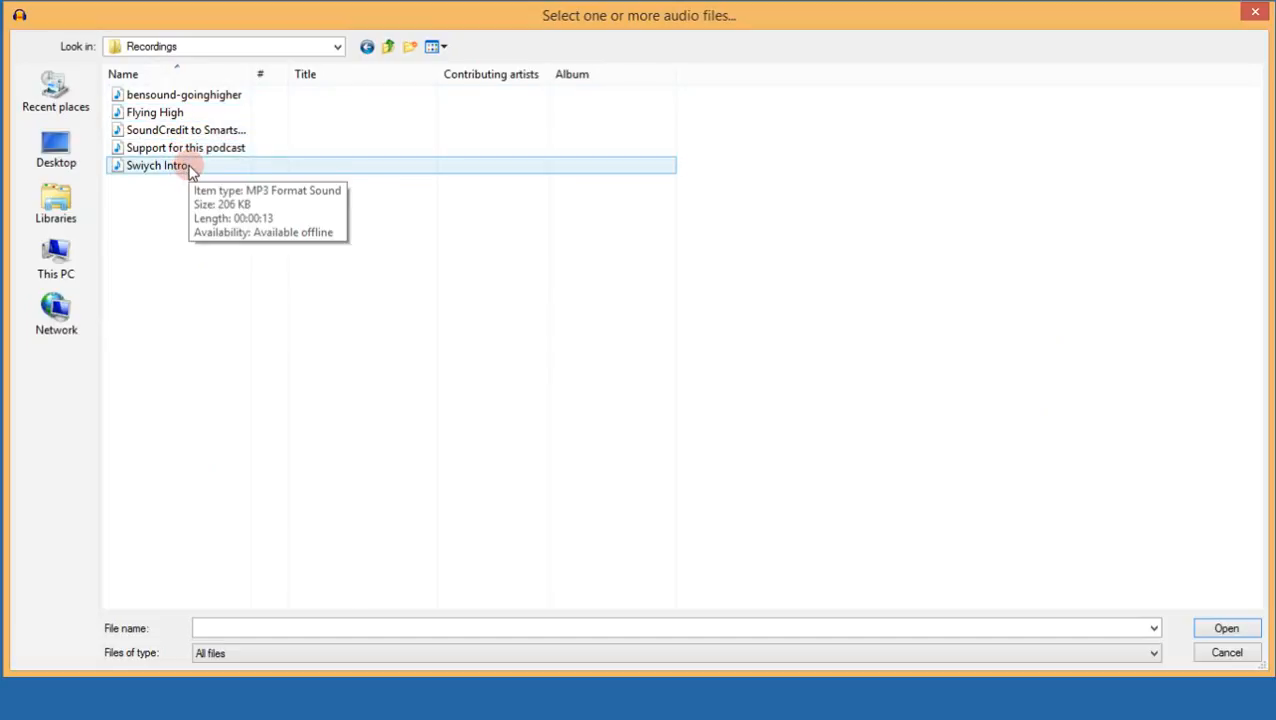
pyautogui.click(191, 171)
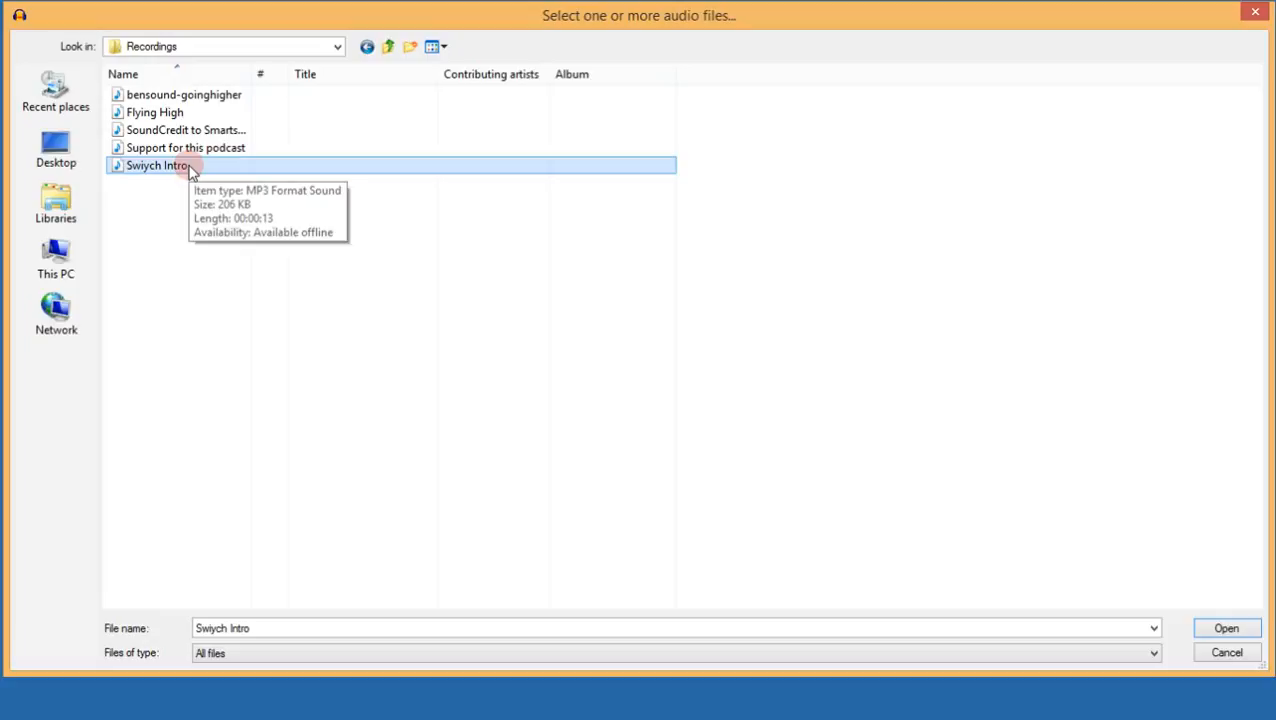
pyautogui.click(1245, 629)
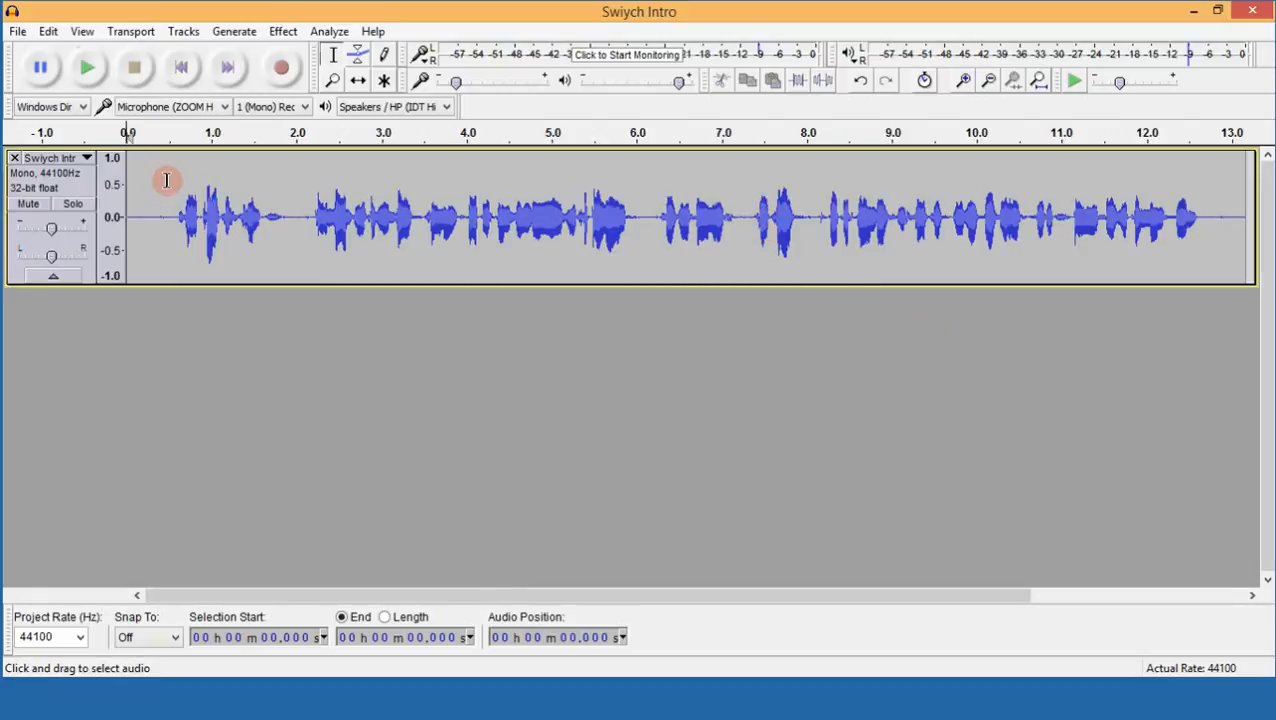
pyautogui.press('space')
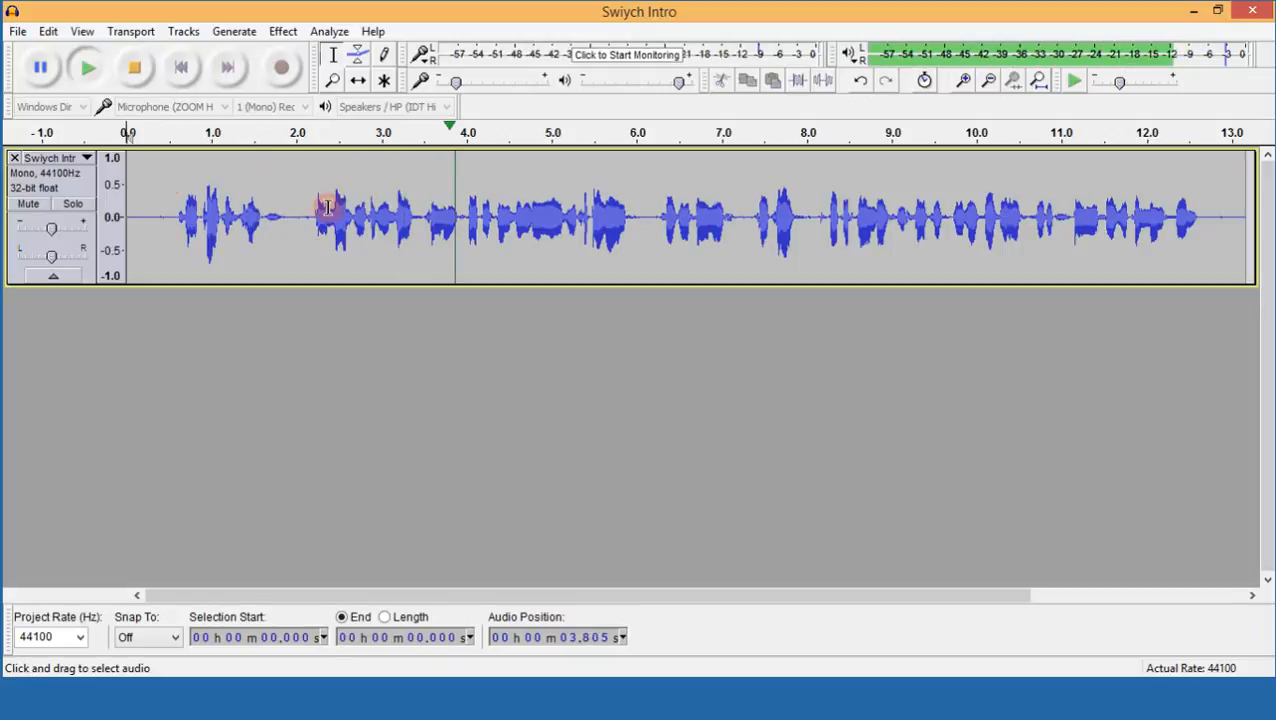
pyautogui.press('space')
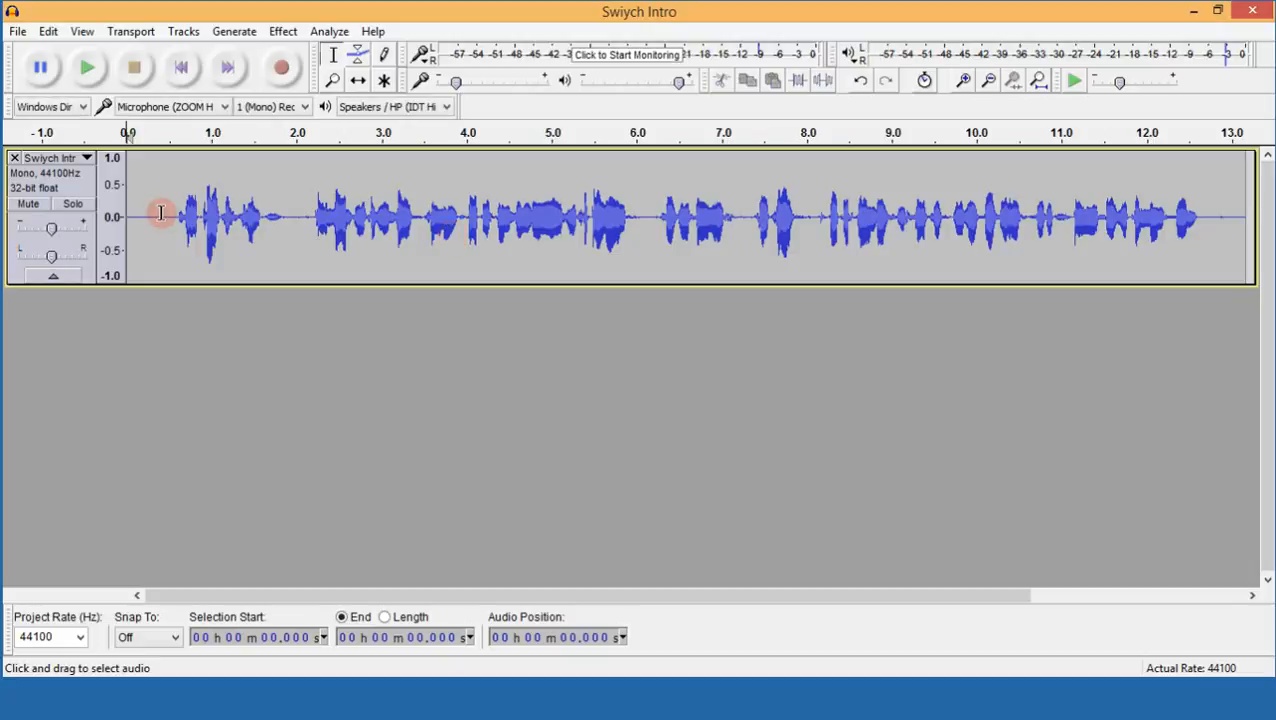
# Try deleting the first 0.58 s of silence and the trailing silence from about 12.19 s, and undo both deletions.
pyautogui.moveTo(128, 213); pyautogui.dragTo(176, 215)
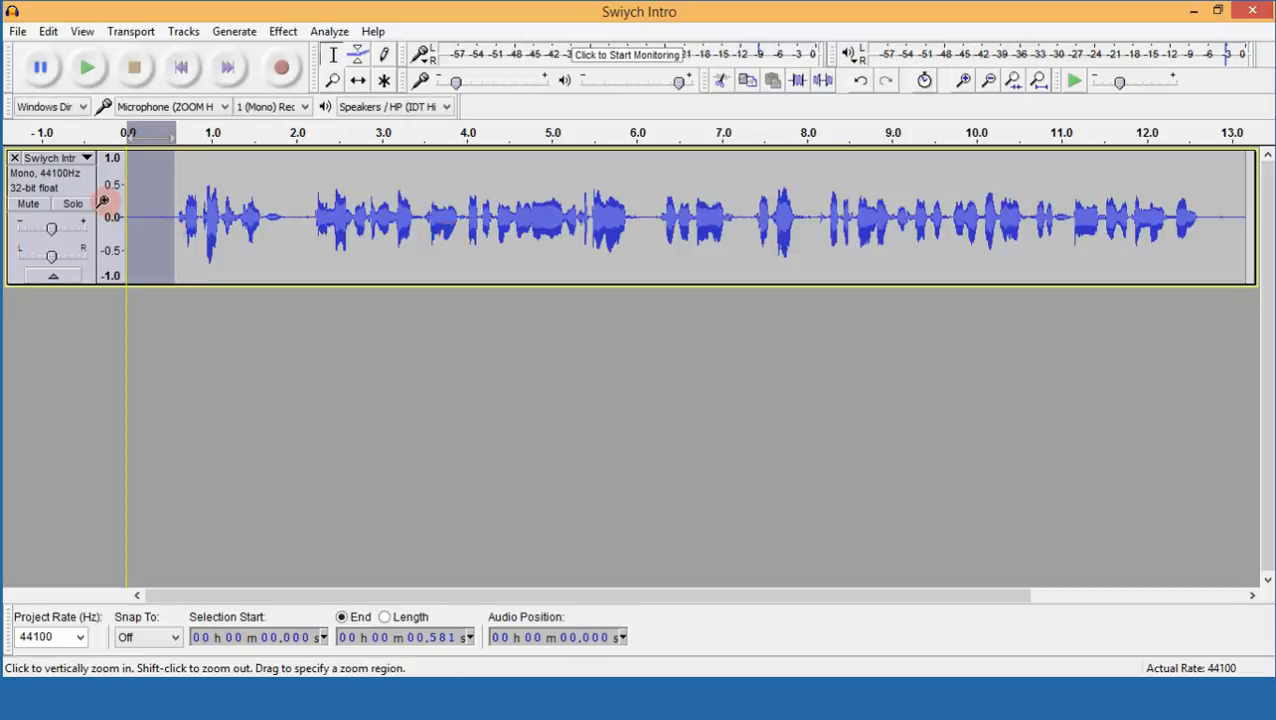
pyautogui.press('Delete')
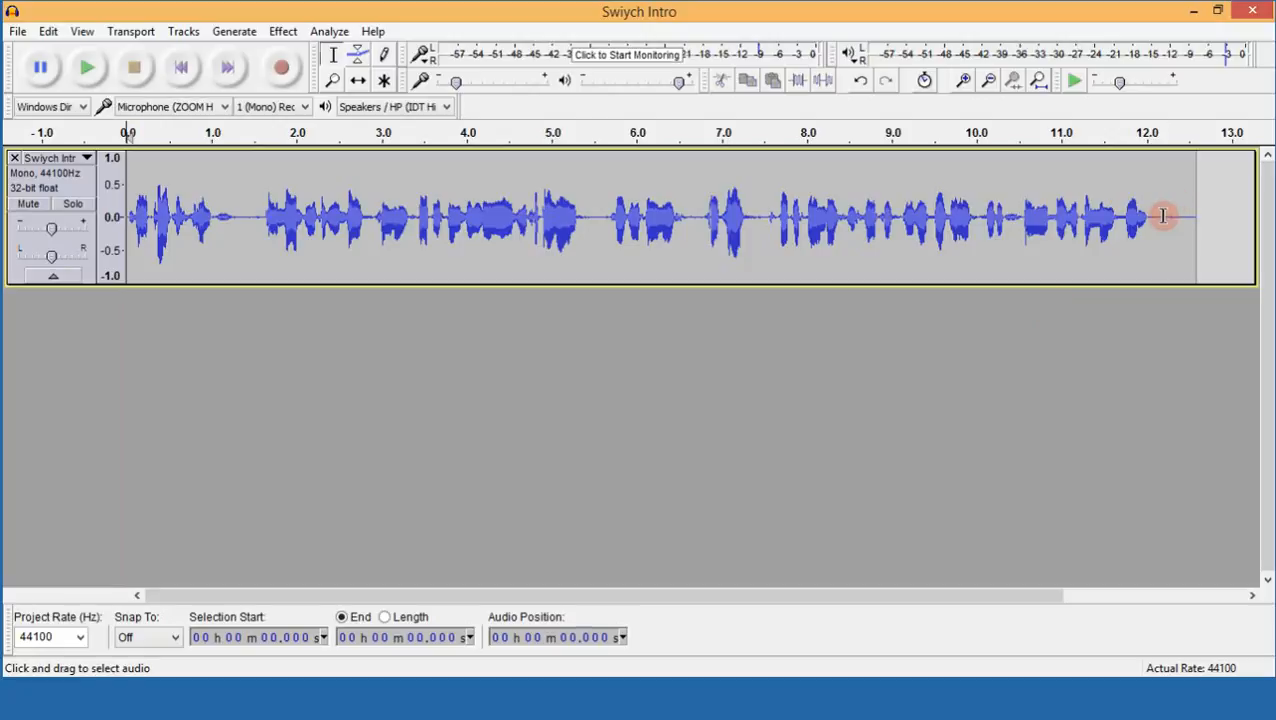
pyautogui.moveTo(1163, 215); pyautogui.dragTo(1190, 228)
pyautogui.press('Delete')
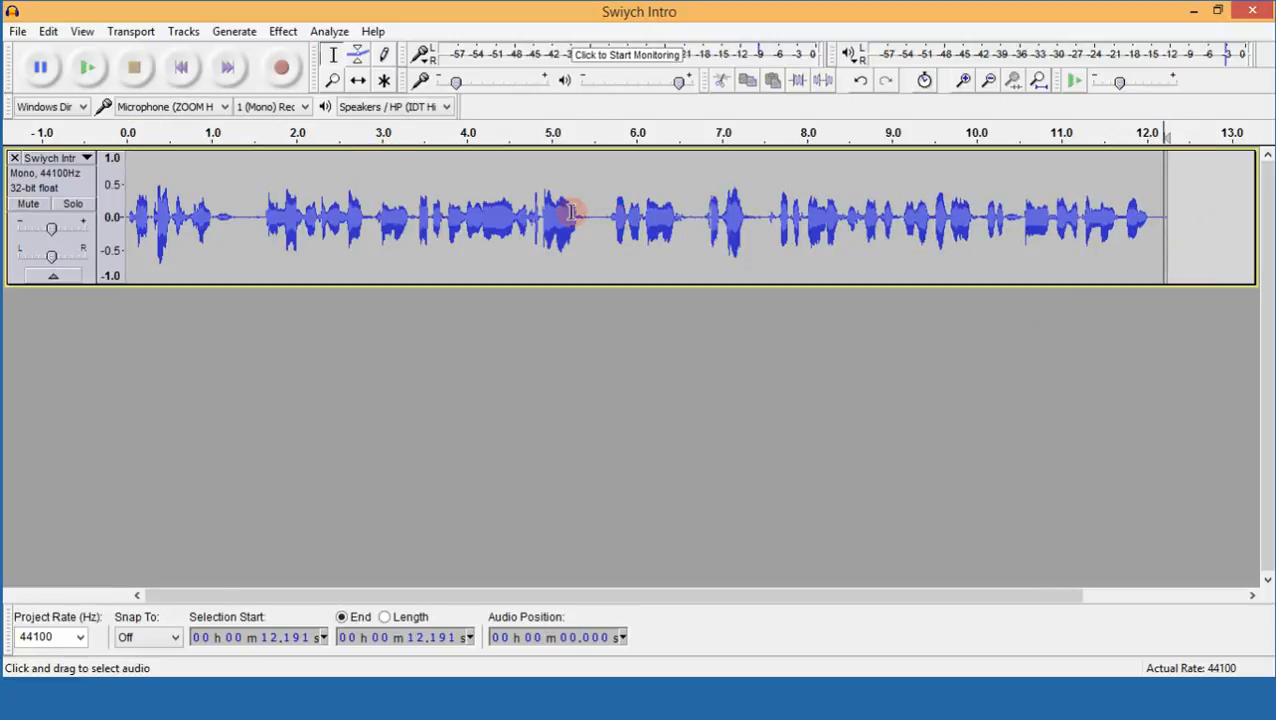
pyautogui.hotkey('ctrl', 'z')
pyautogui.hotkey('ctrl', 'z')
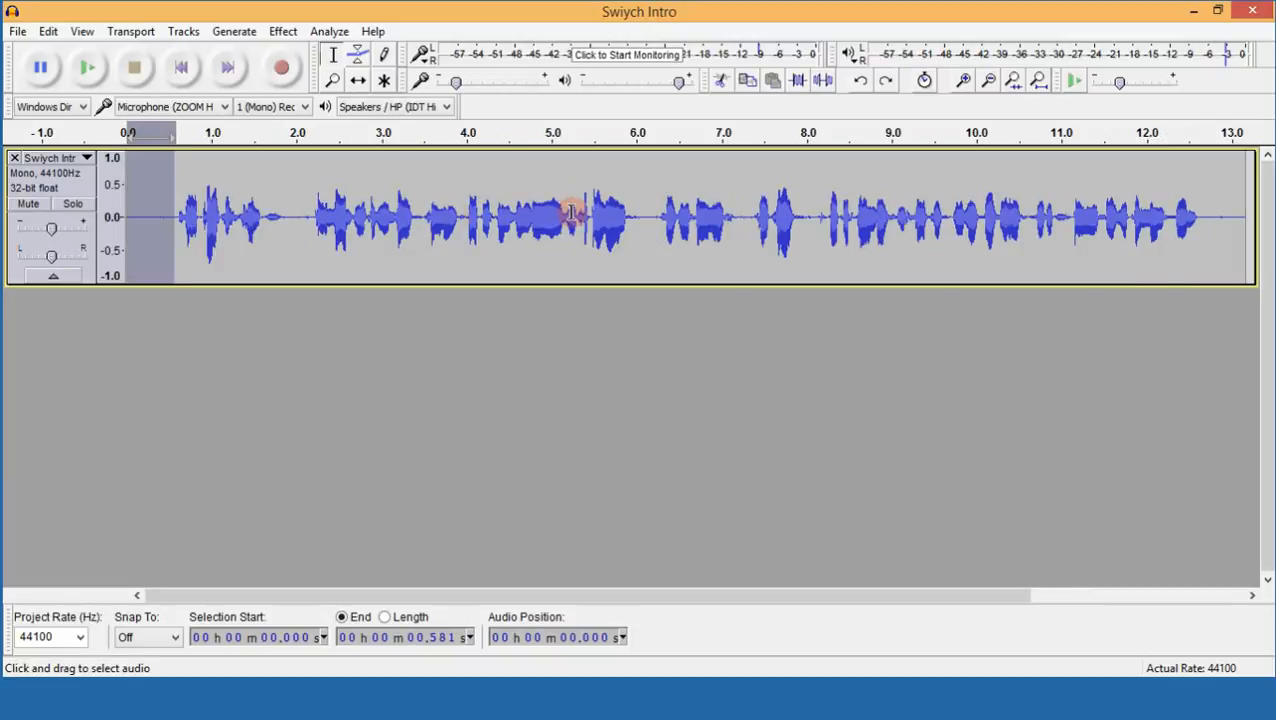
# Place the cursor precisely where the first sound of the speech begins, at about 0.622 s.
pyautogui.click(181, 219)
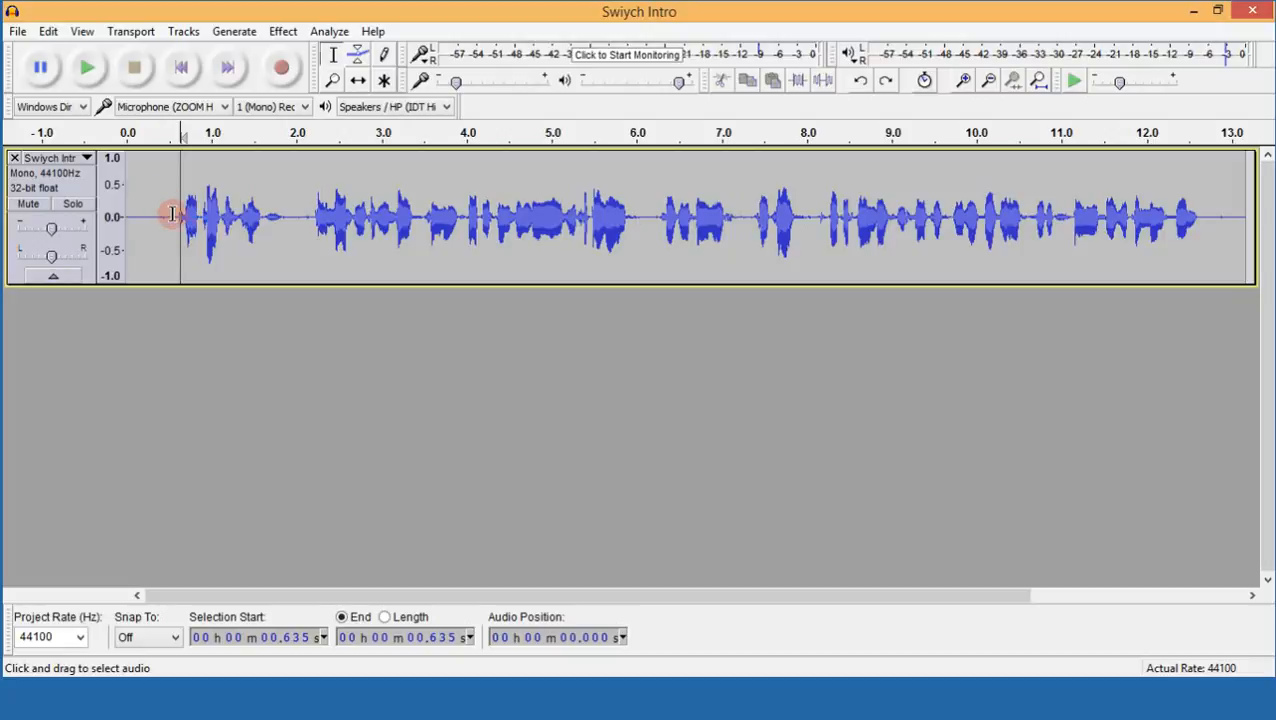
pyautogui.moveTo(174, 213); pyautogui.dragTo(196, 225)
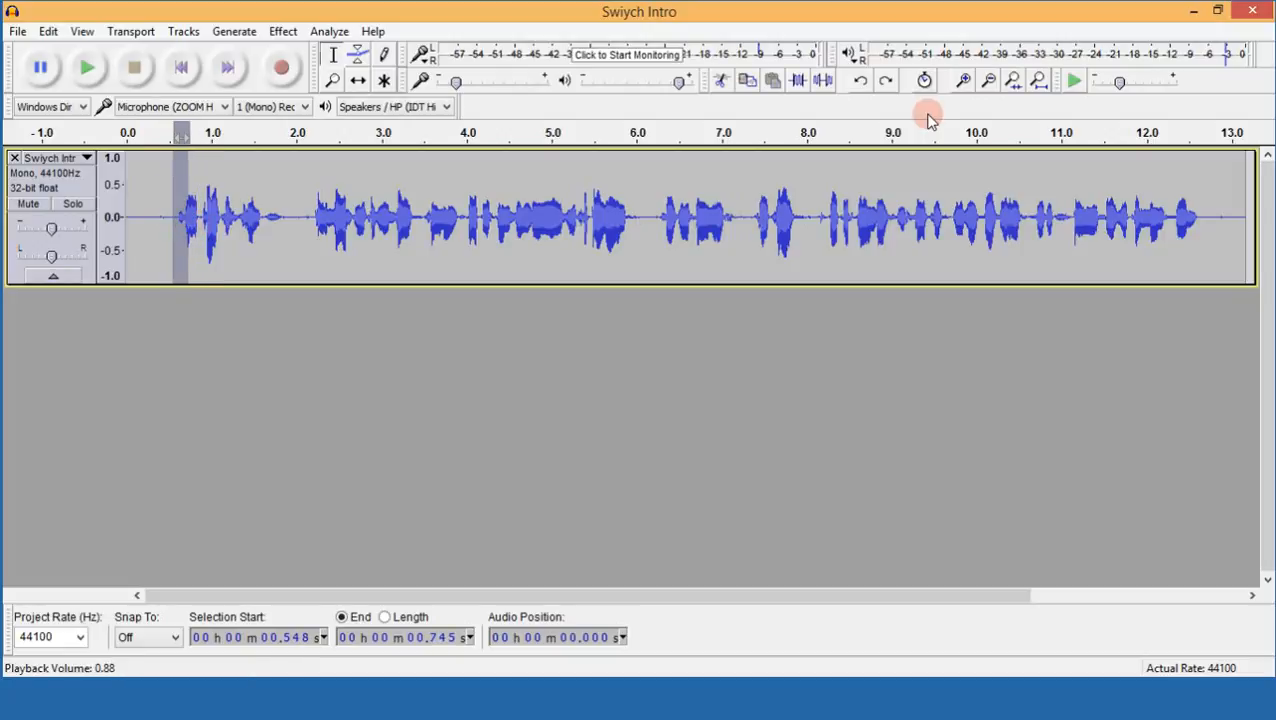
pyautogui.click(965, 80)
pyautogui.click(965, 80)
pyautogui.click(966, 80)
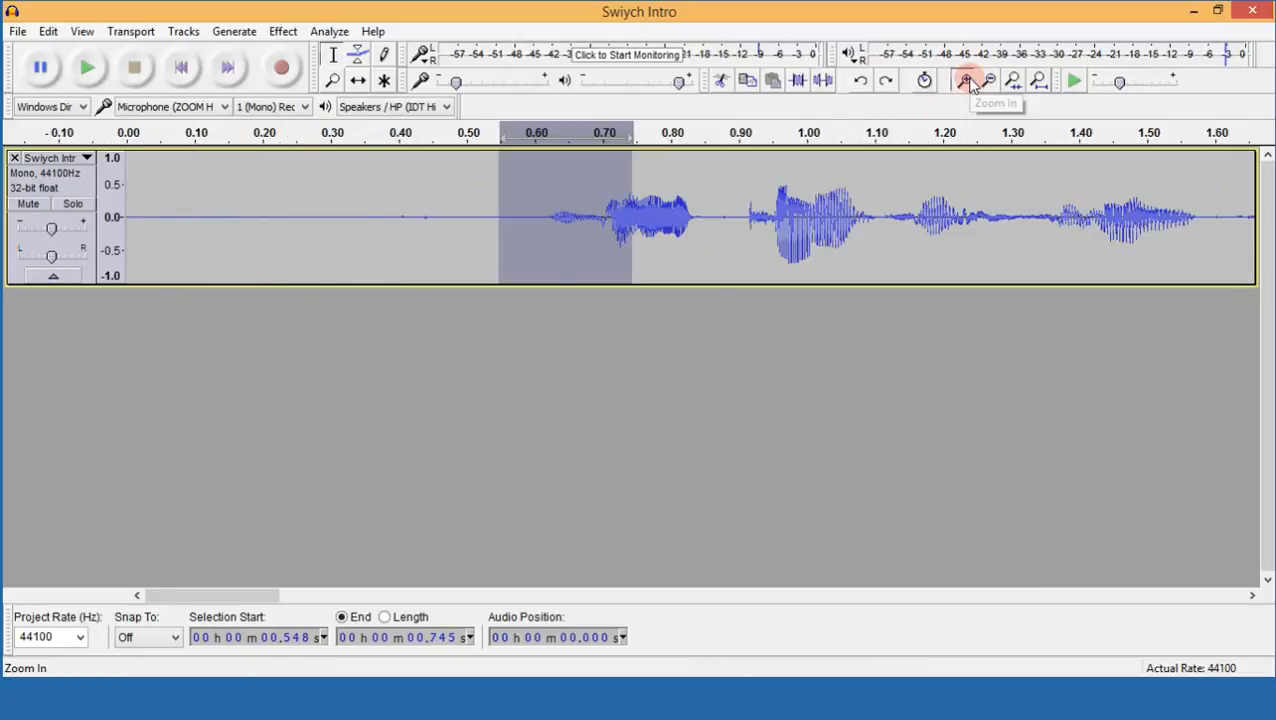
pyautogui.click(966, 80)
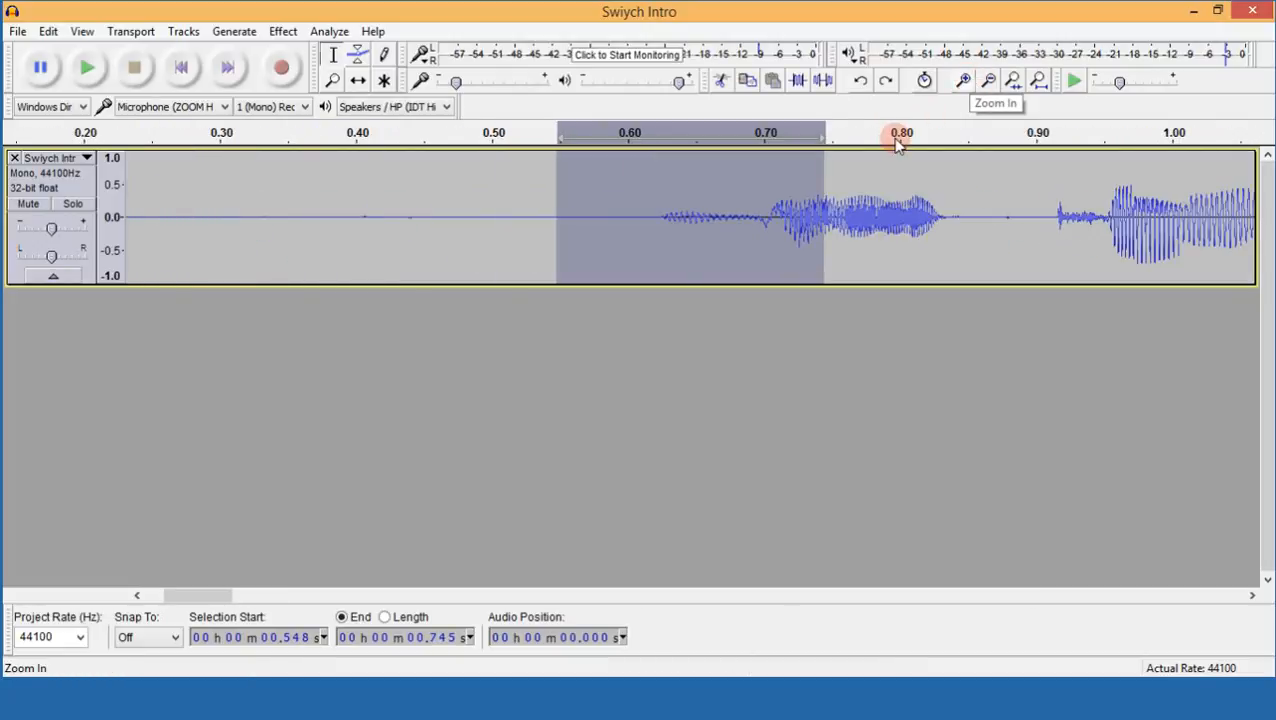
pyautogui.click(963, 80)
pyautogui.click(963, 80)
pyautogui.click(561, 217)
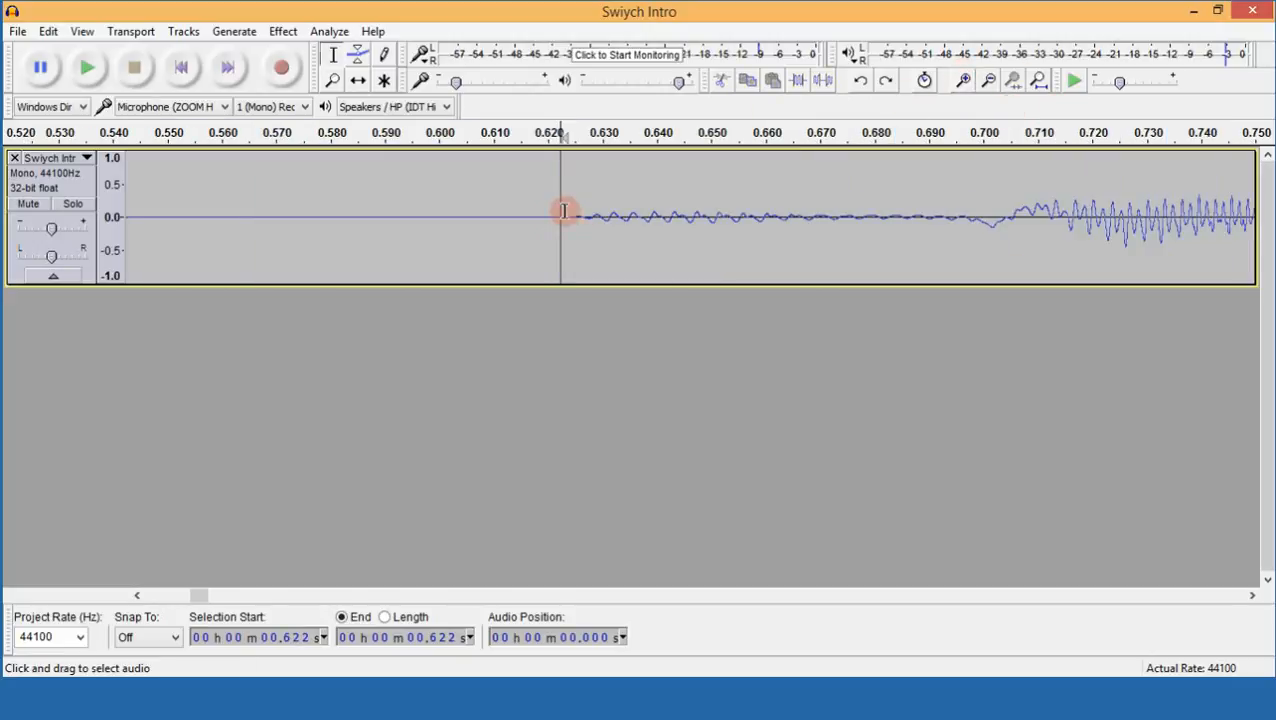
# Select the opening silence from the cursor back to the start of the track, 0 to 0.622 s.
pyautogui.click(988, 81)
pyautogui.click(988, 81)
pyautogui.click(988, 81)
pyautogui.click(988, 81)
pyautogui.click(988, 81)
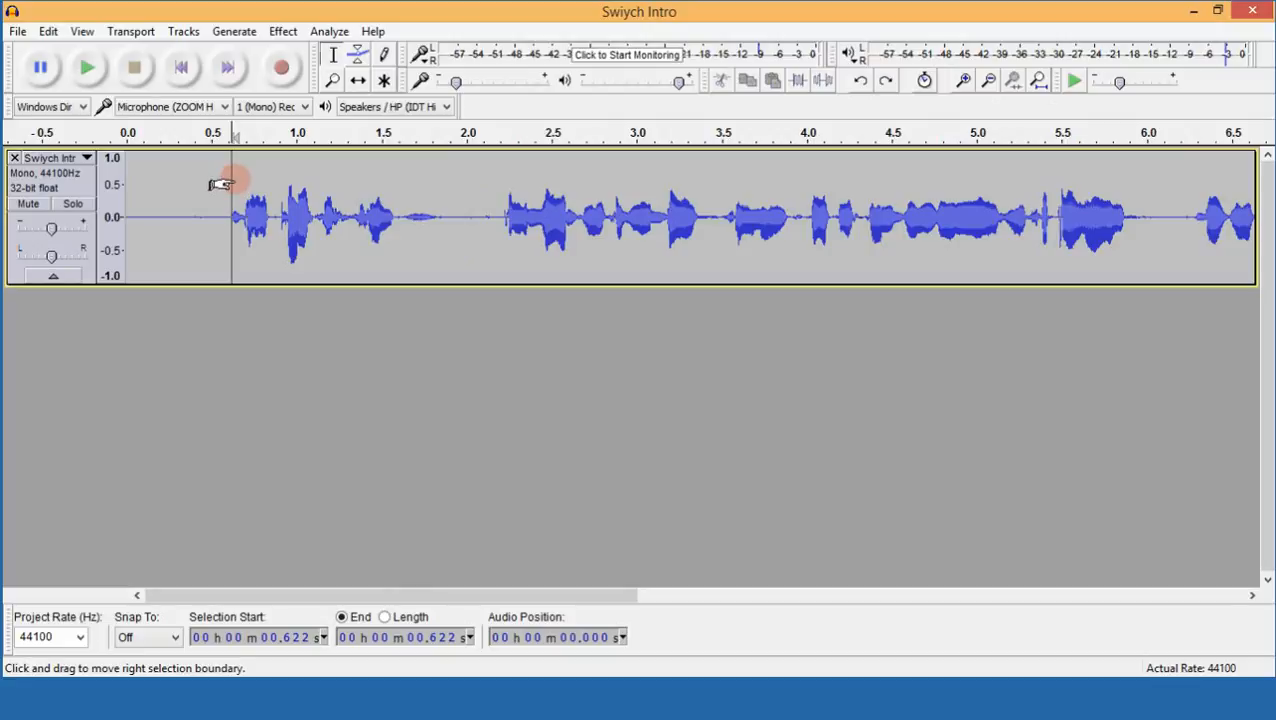
pyautogui.moveTo(233, 178); pyautogui.dragTo(42, 232)
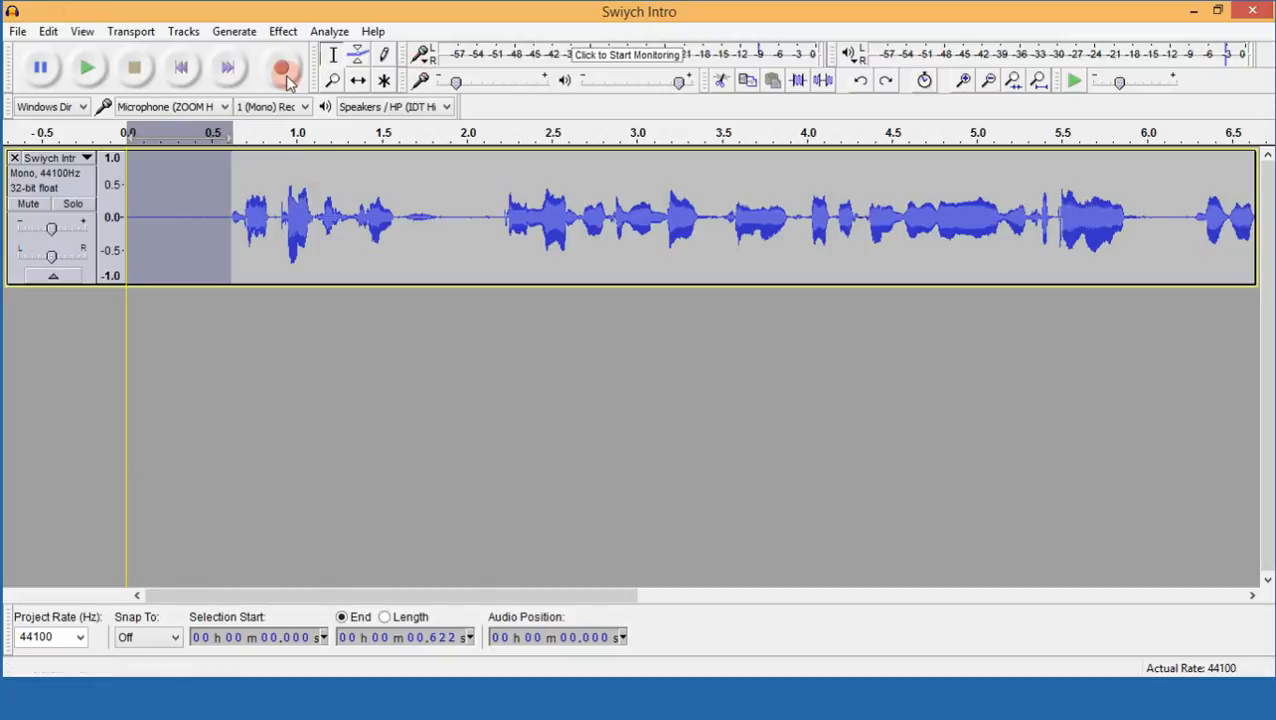
# Cut the selected opening silence from the Swiych Intro track and play back the new beginning.
pyautogui.click(721, 84)
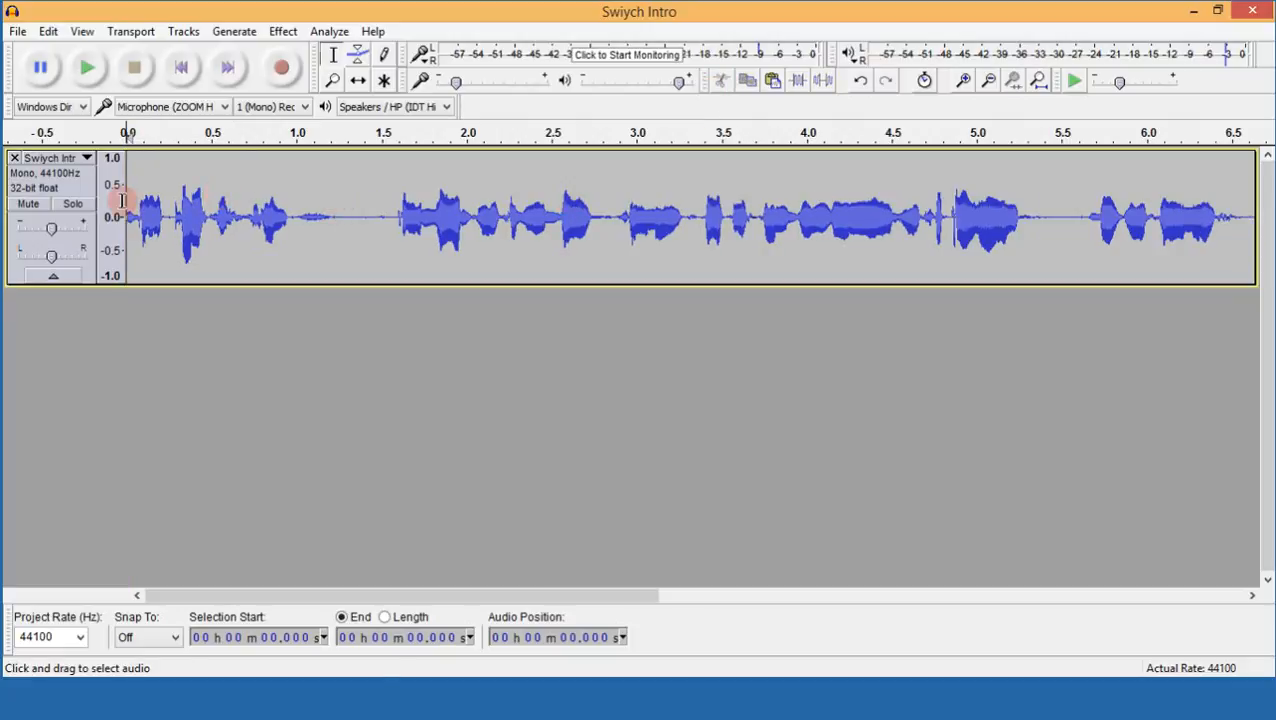
pyautogui.press('space')
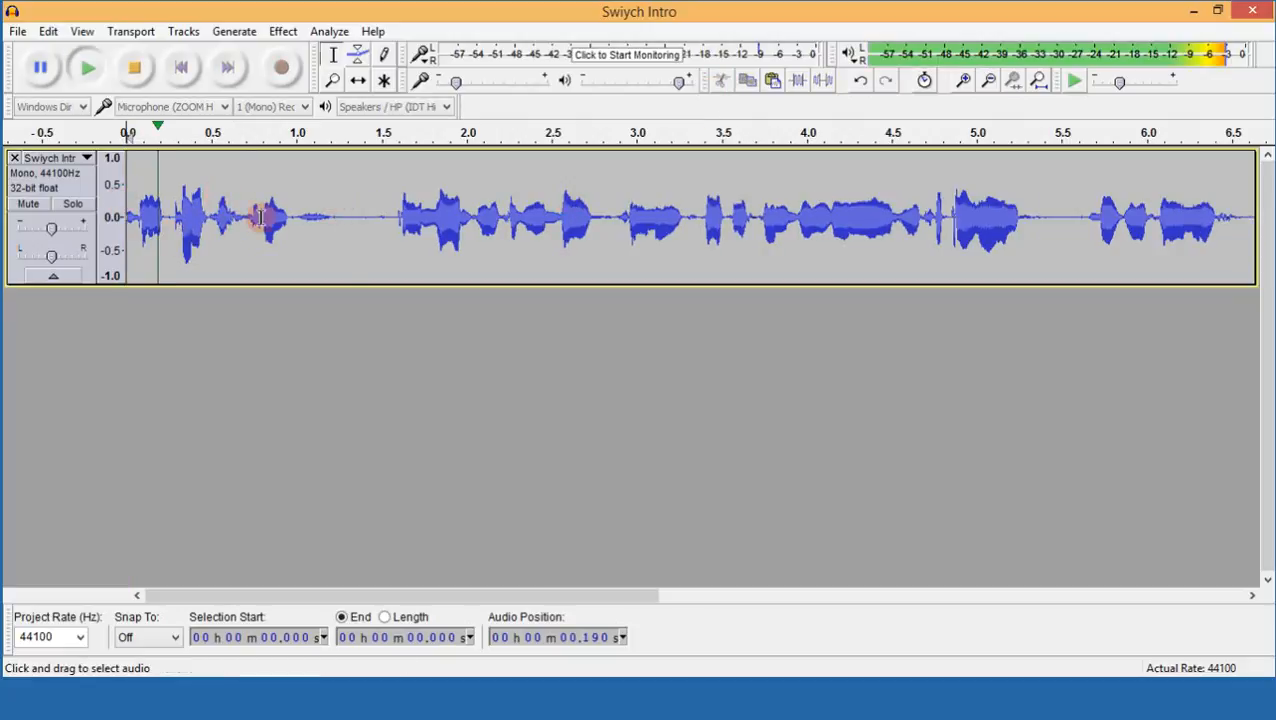
pyautogui.press('space')
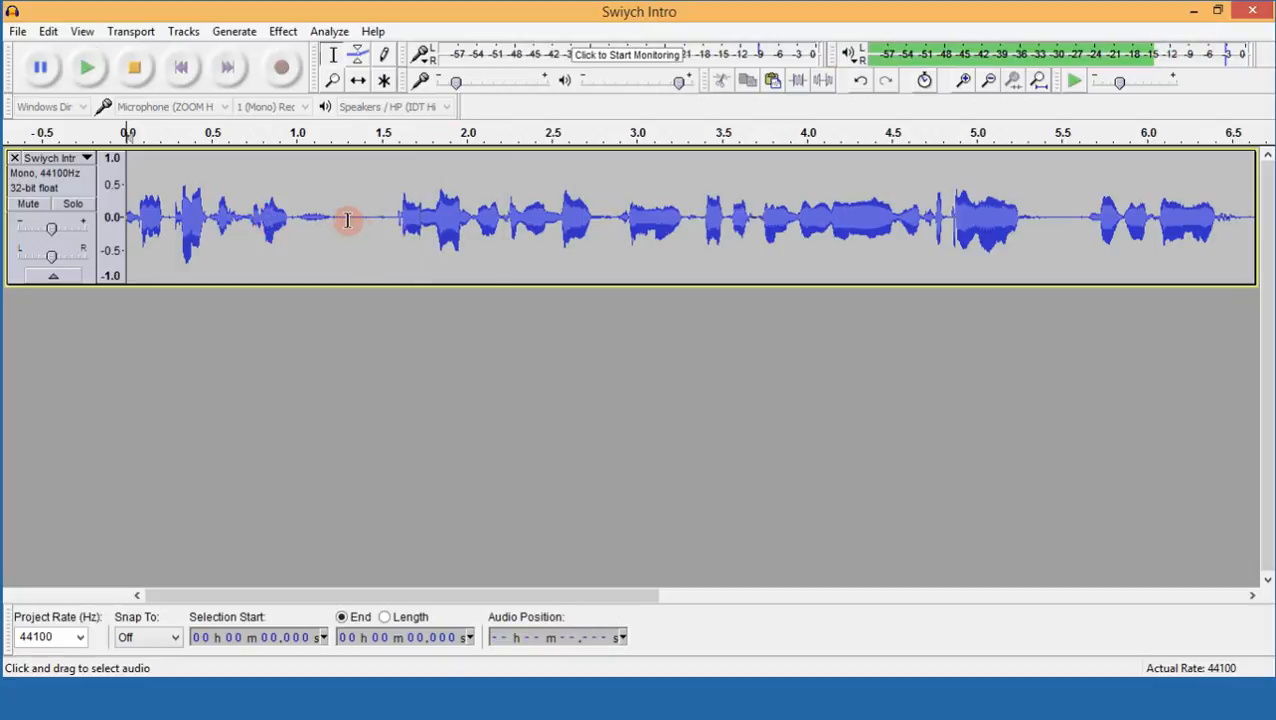
# Try deleting the pause from 1.271 to 1.577 s, play back across the edit, and undo the deletion.
pyautogui.moveTo(344, 218); pyautogui.dragTo(394, 223)
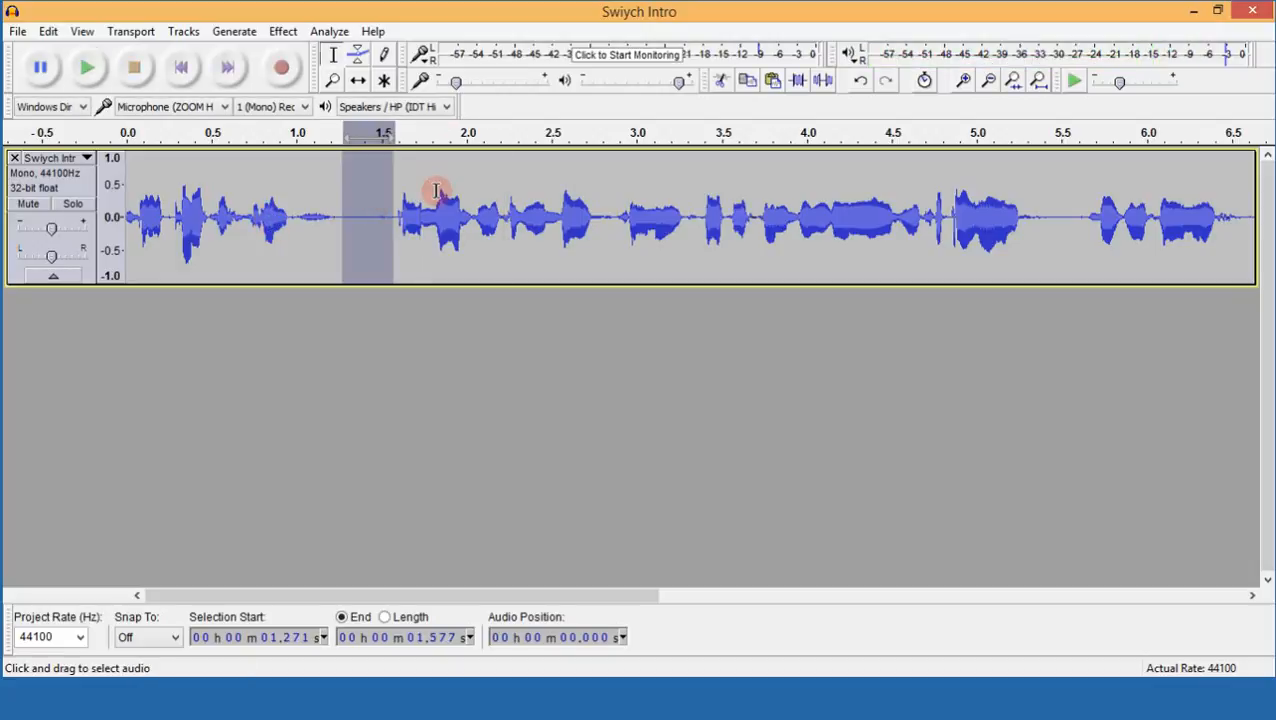
pyautogui.press('Delete')
pyautogui.click(161, 230)
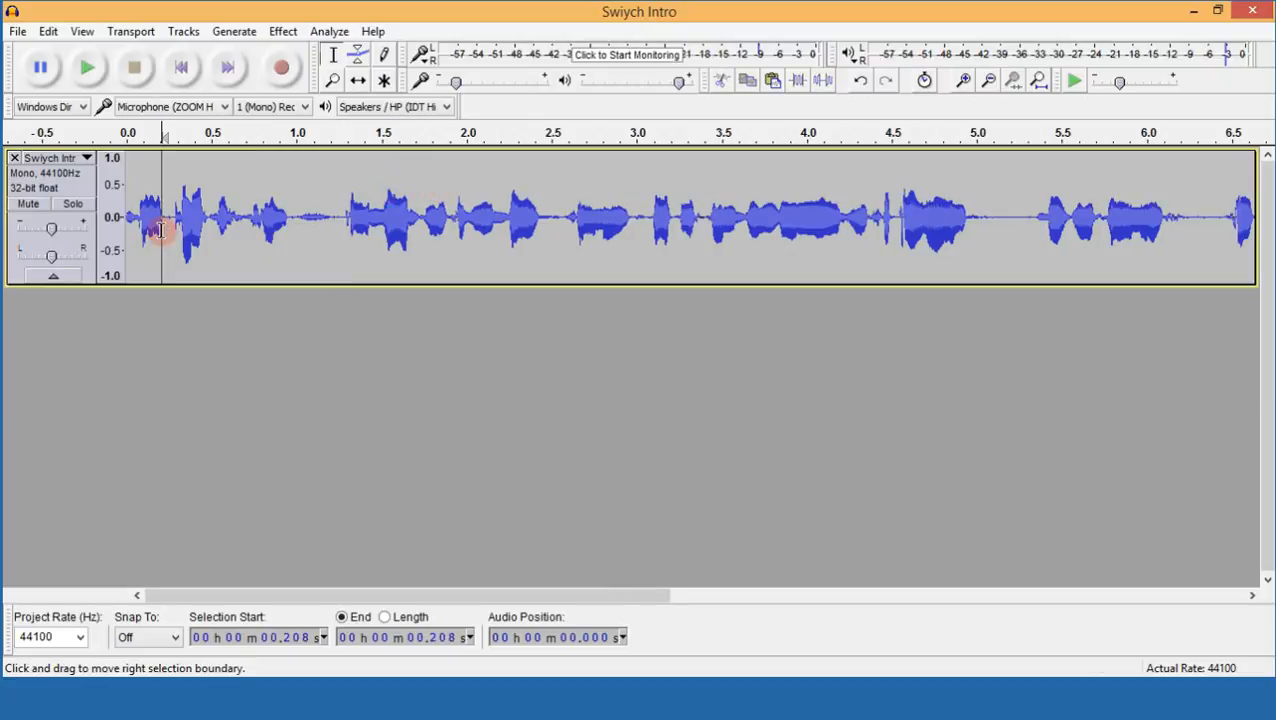
pyautogui.press('space')
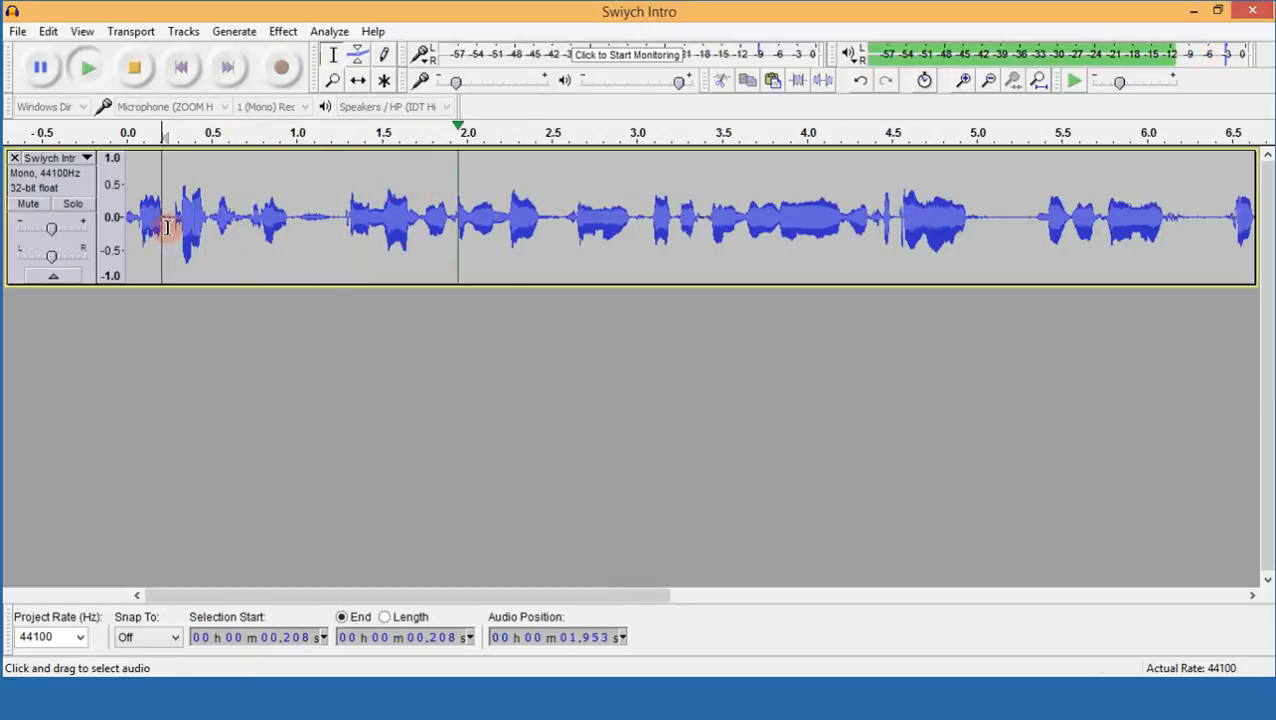
pyautogui.press('space')
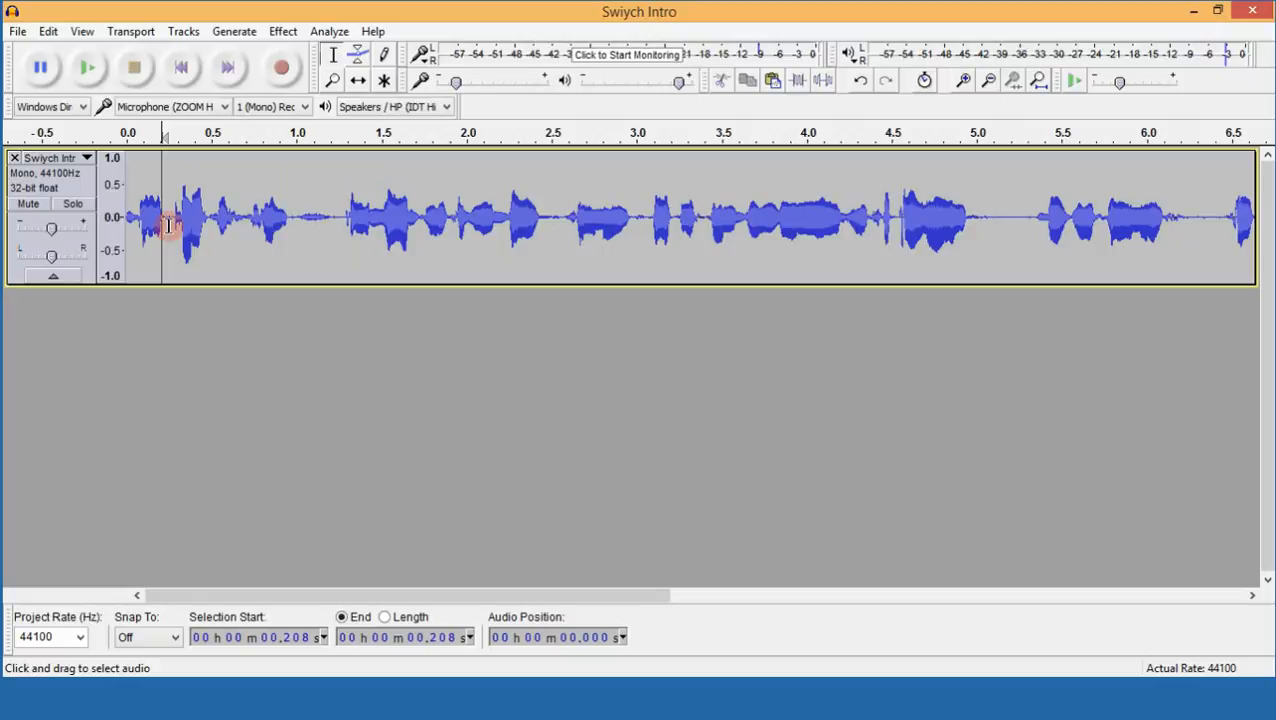
pyautogui.hotkey('ctrl', 'z')
# Split the Swiych Intro clip in the pause after the opening words, at 1.468 s.
pyautogui.click(384, 200)
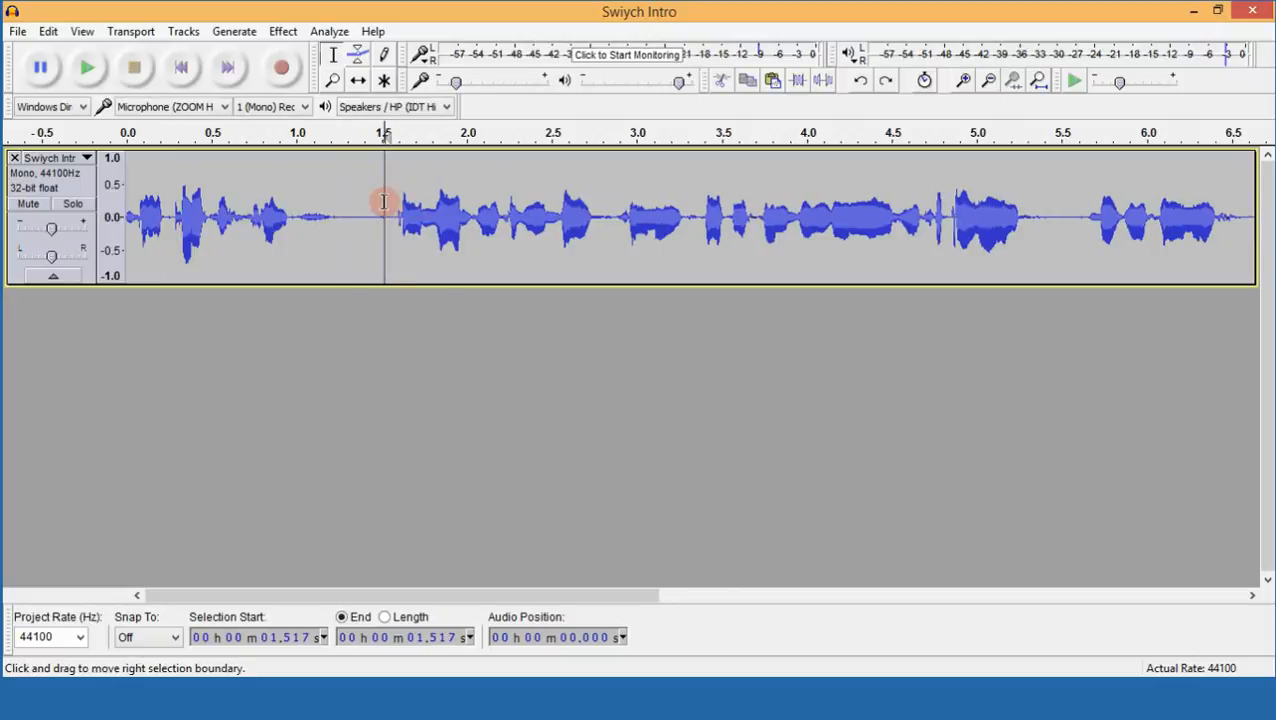
pyautogui.click(375, 201)
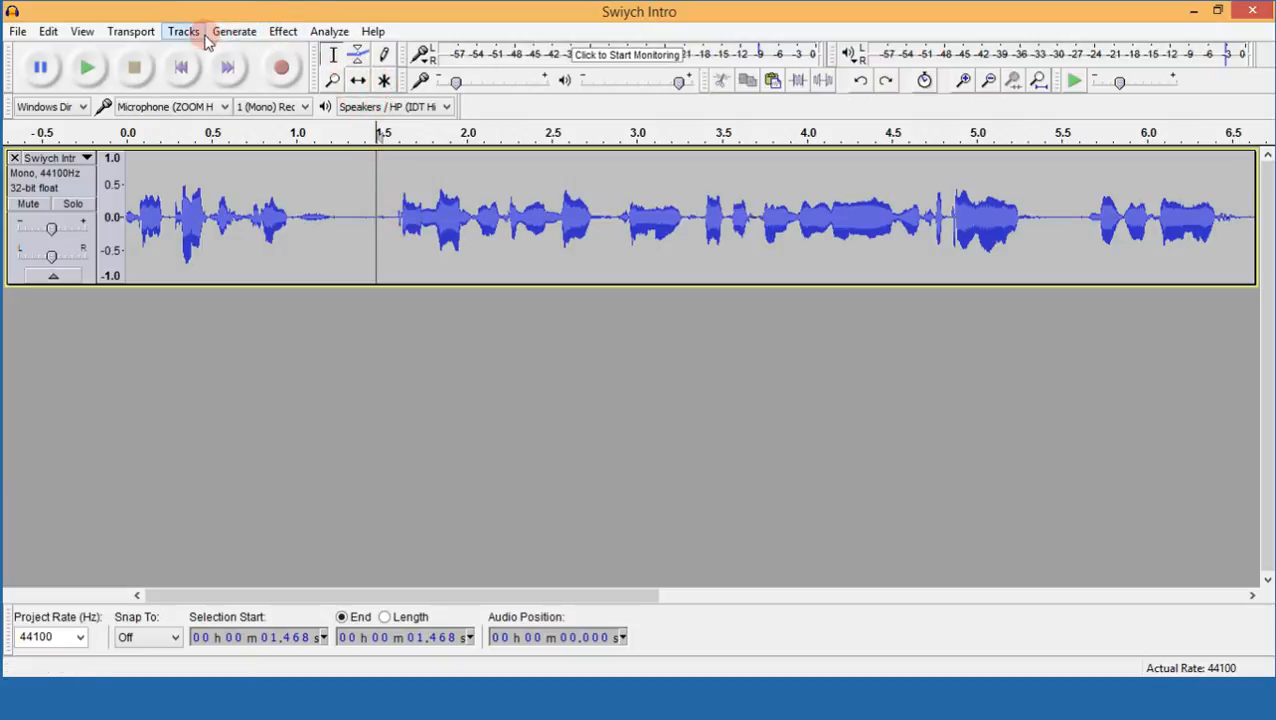
pyautogui.click(284, 31)
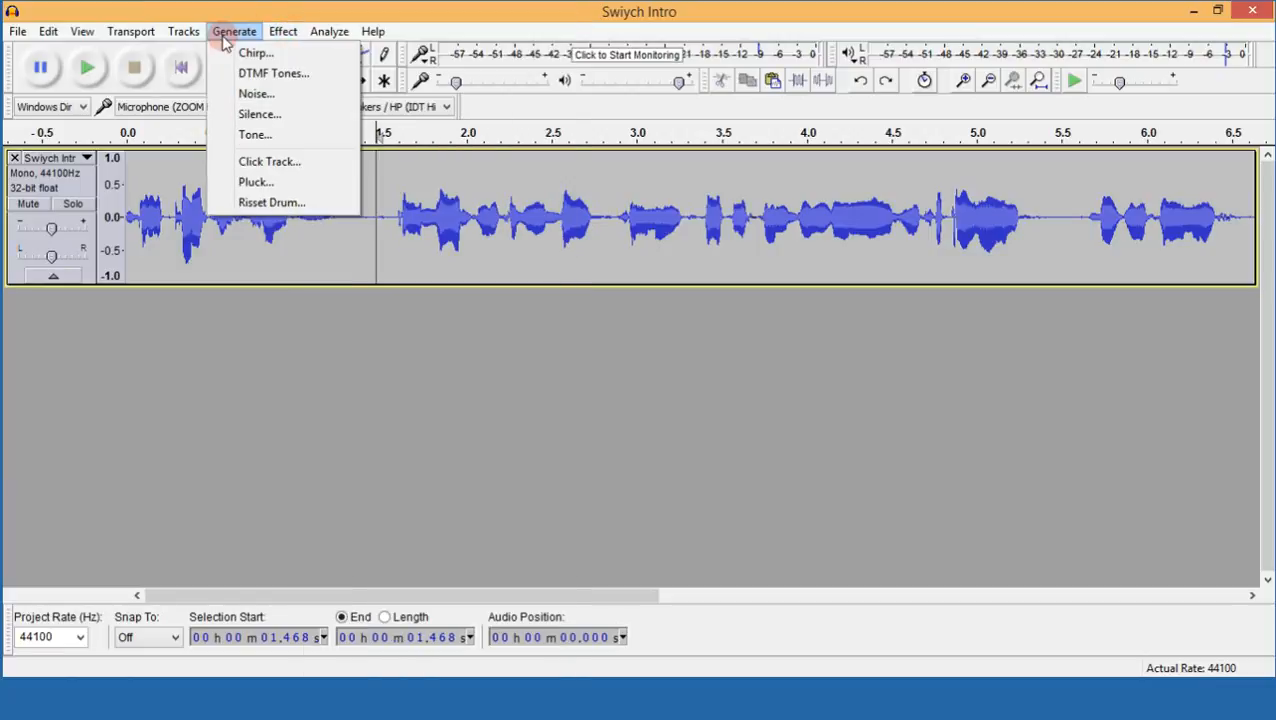
pyautogui.moveTo(55, 37)
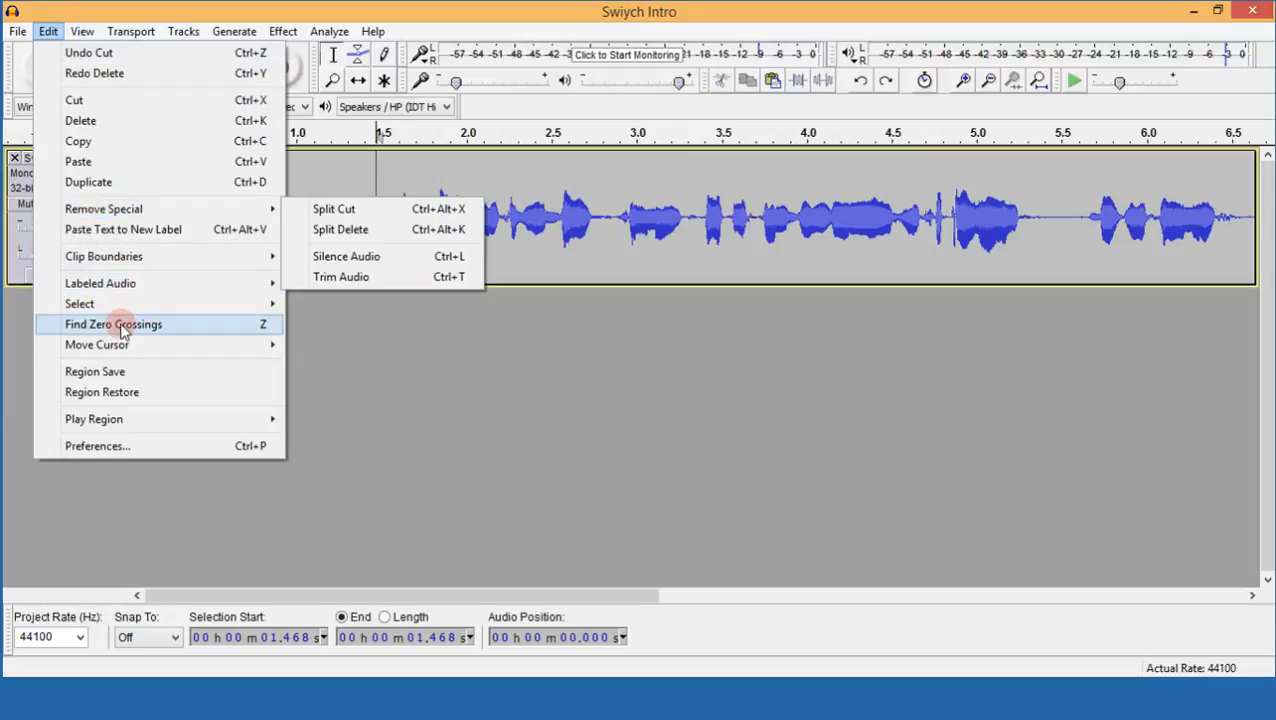
pyautogui.moveTo(210, 254)
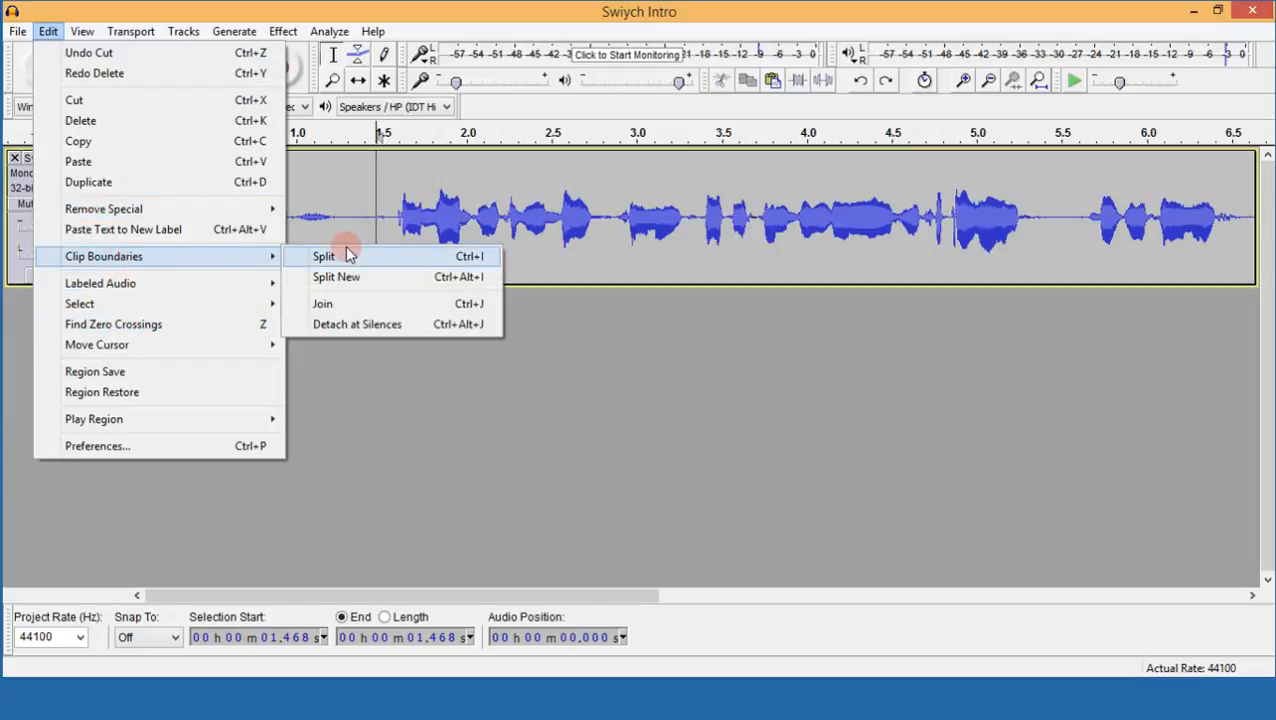
pyautogui.click(46, 31)
pyautogui.click(48, 31)
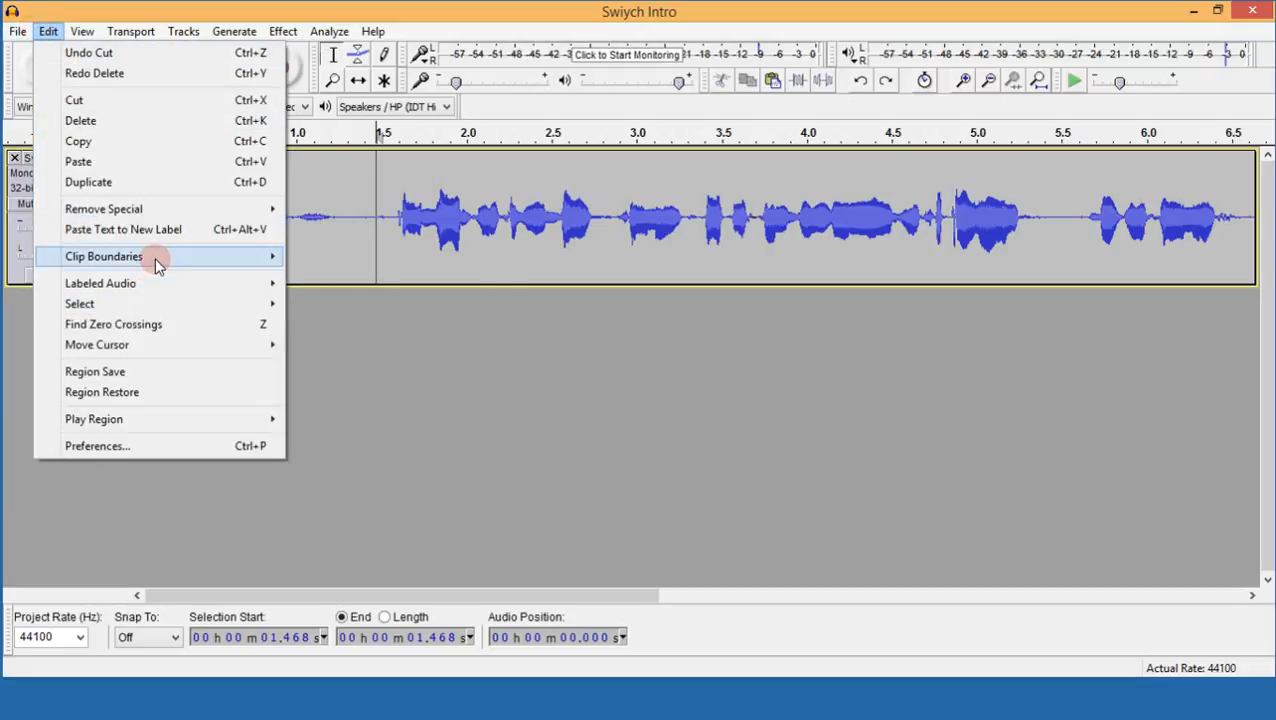
pyautogui.moveTo(155, 257)
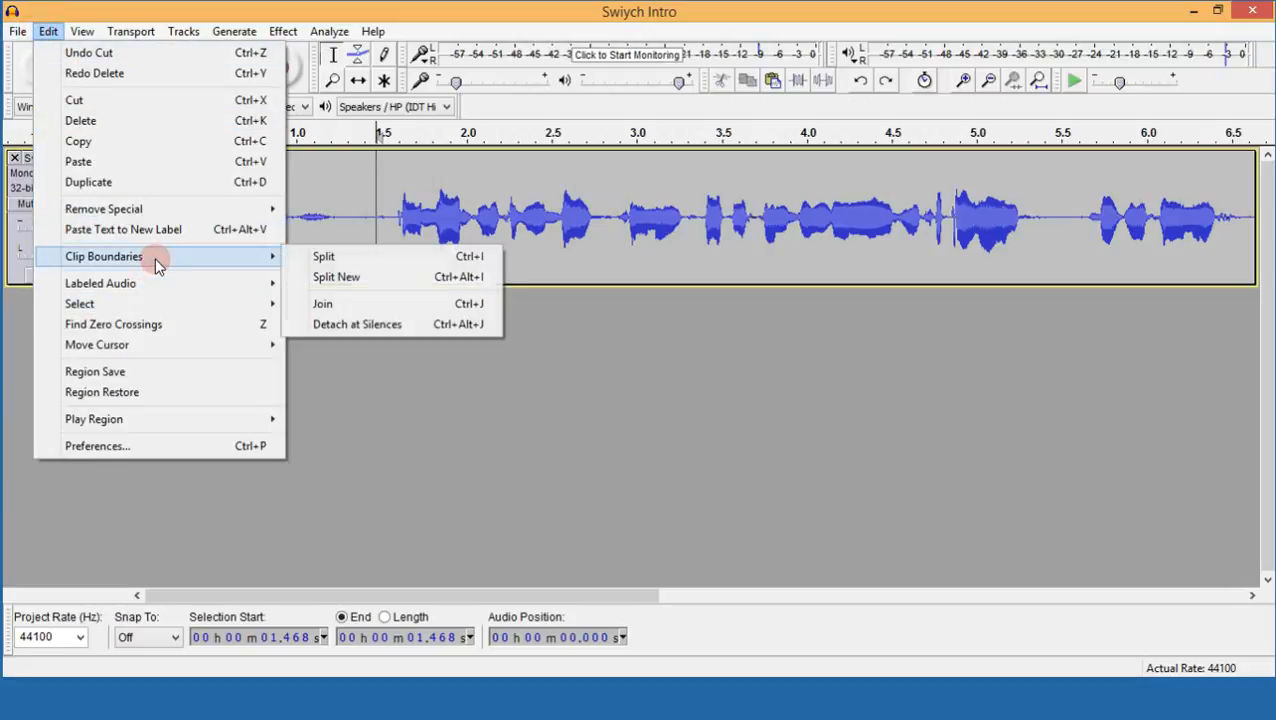
pyautogui.click(356, 262)
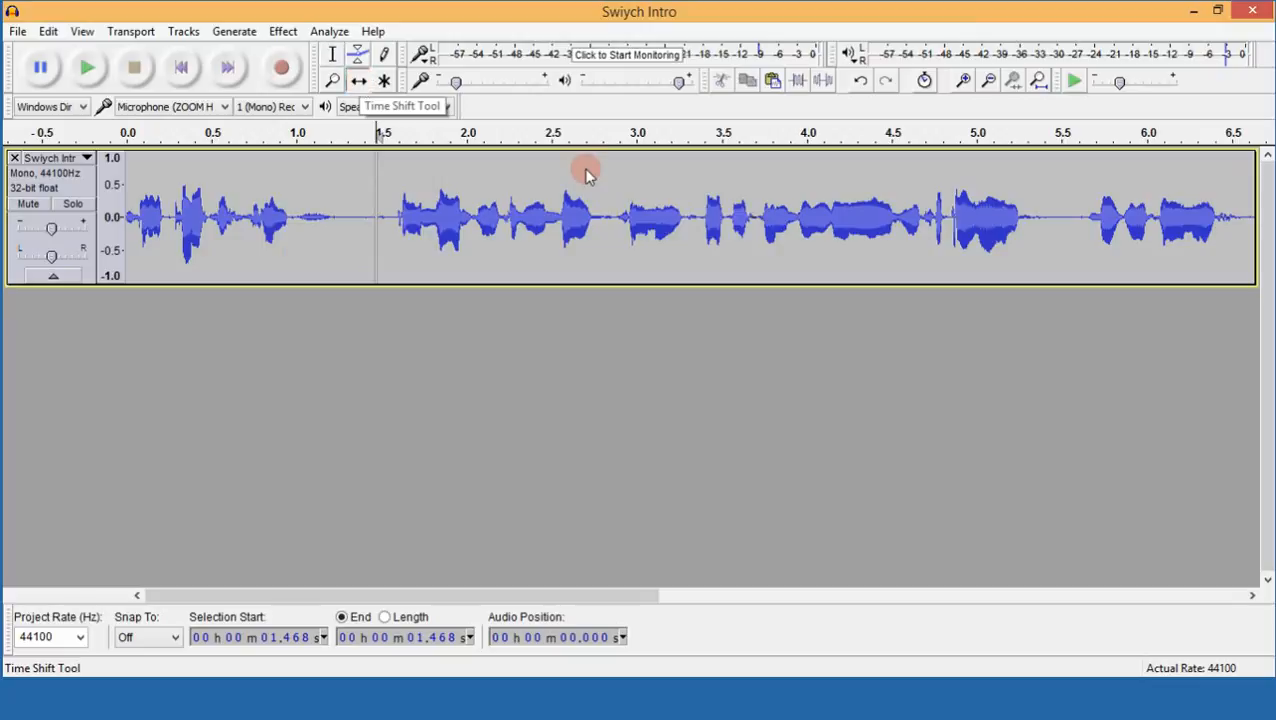
# Move the second clip later with the Time Shift Tool so that it starts at about 2.1 s.
pyautogui.click(552, 245)
pyautogui.moveTo(976, 238); pyautogui.dragTo(971, 232)
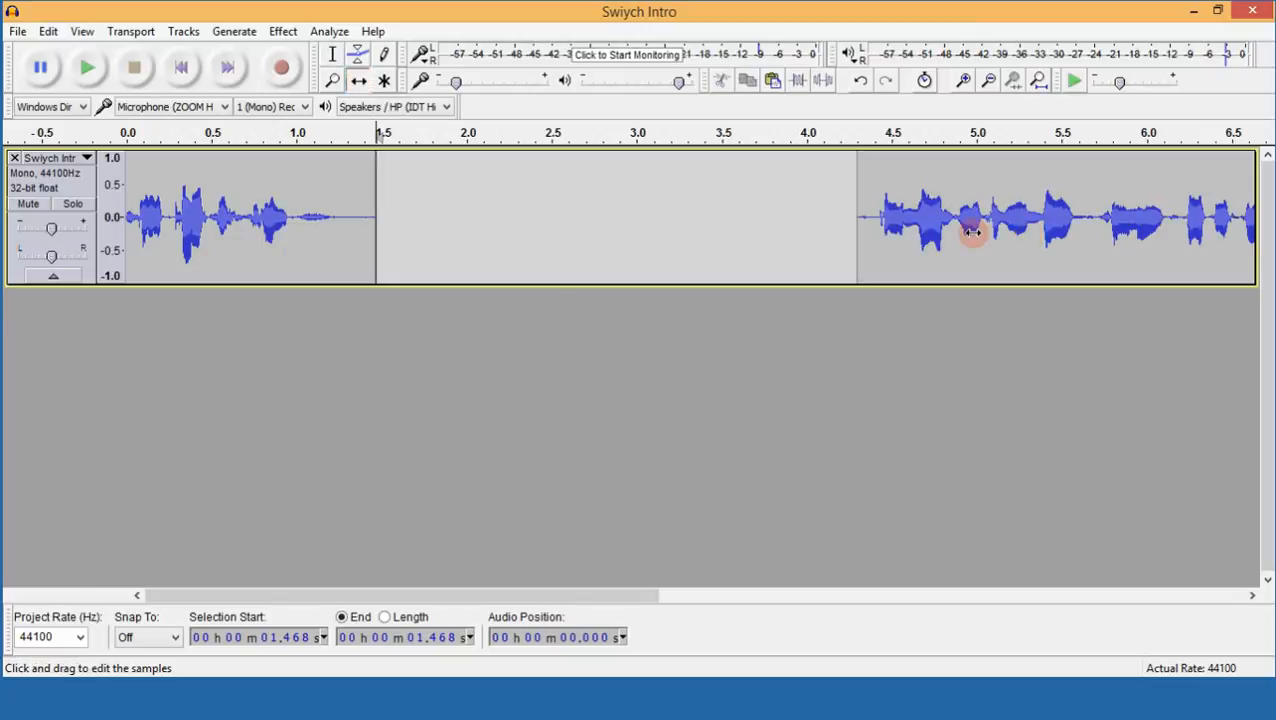
pyautogui.moveTo(426, 245); pyautogui.dragTo(640, 243)
pyautogui.moveTo(564, 229); pyautogui.dragTo(564, 229)
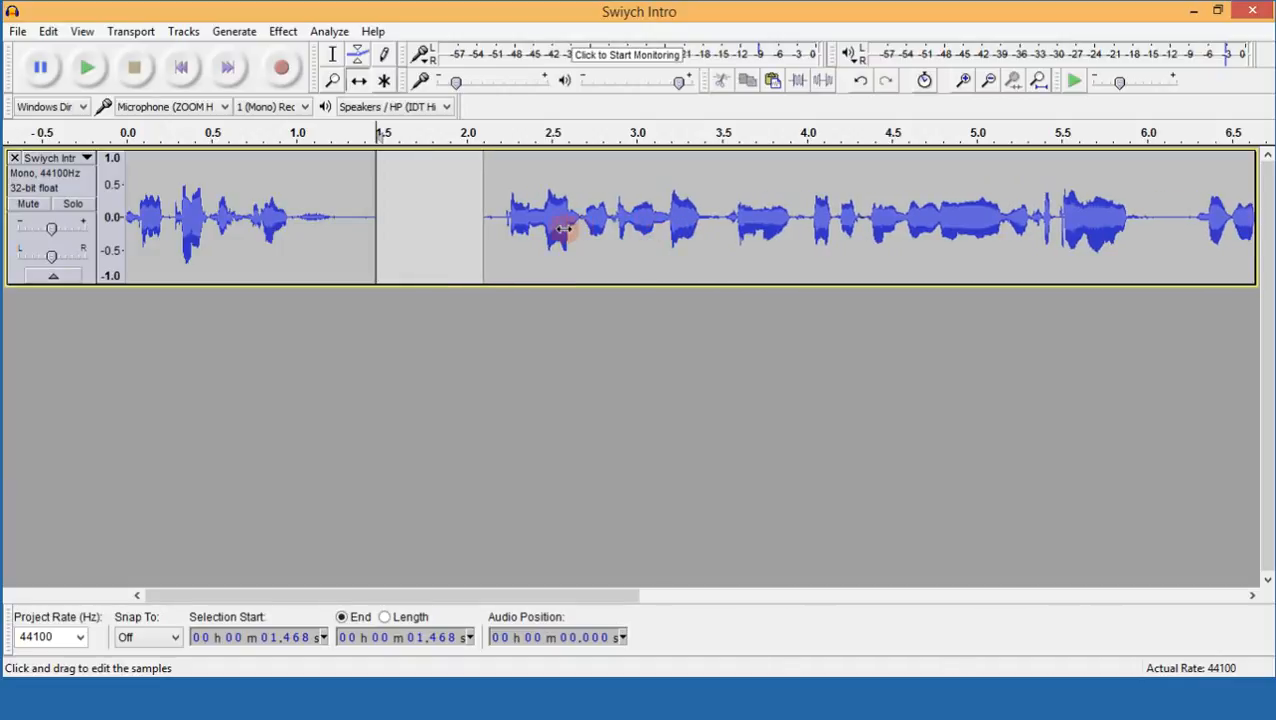
# Record about four seconds of microphone audio onto a new track, starting from 0.033 s near the beginning of the intro.
pyautogui.click(332, 54)
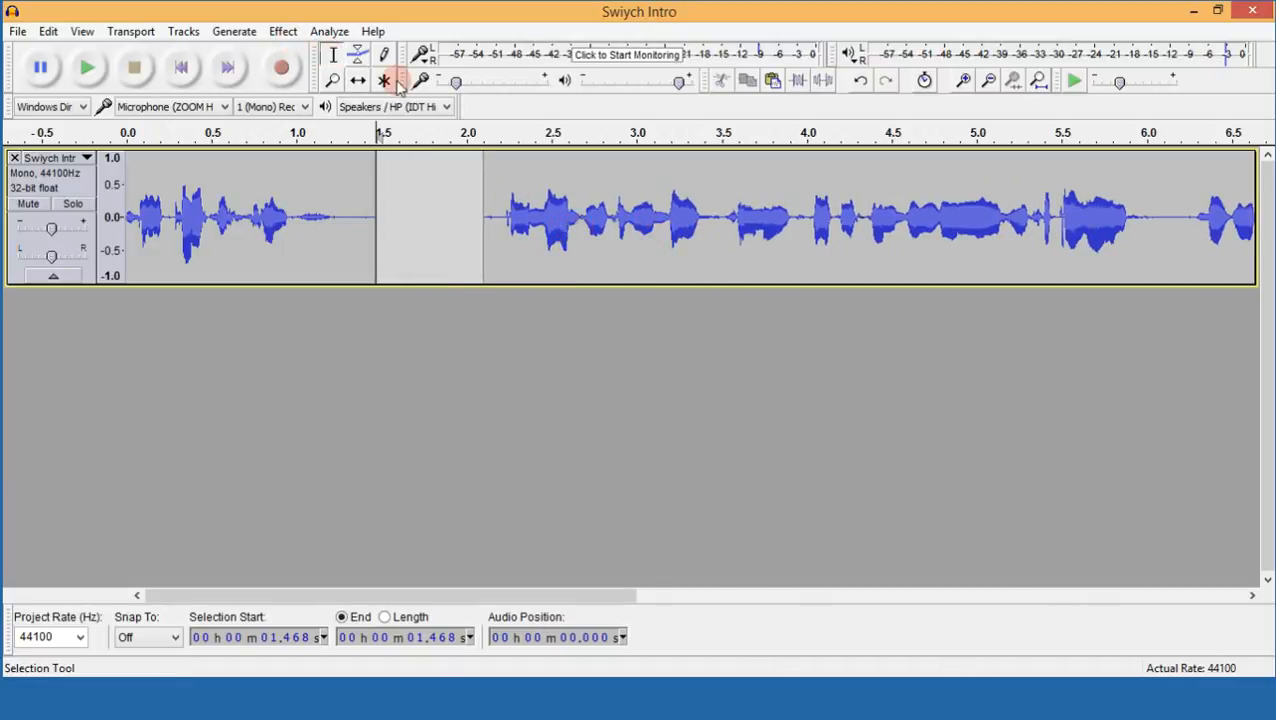
pyautogui.click(356, 228)
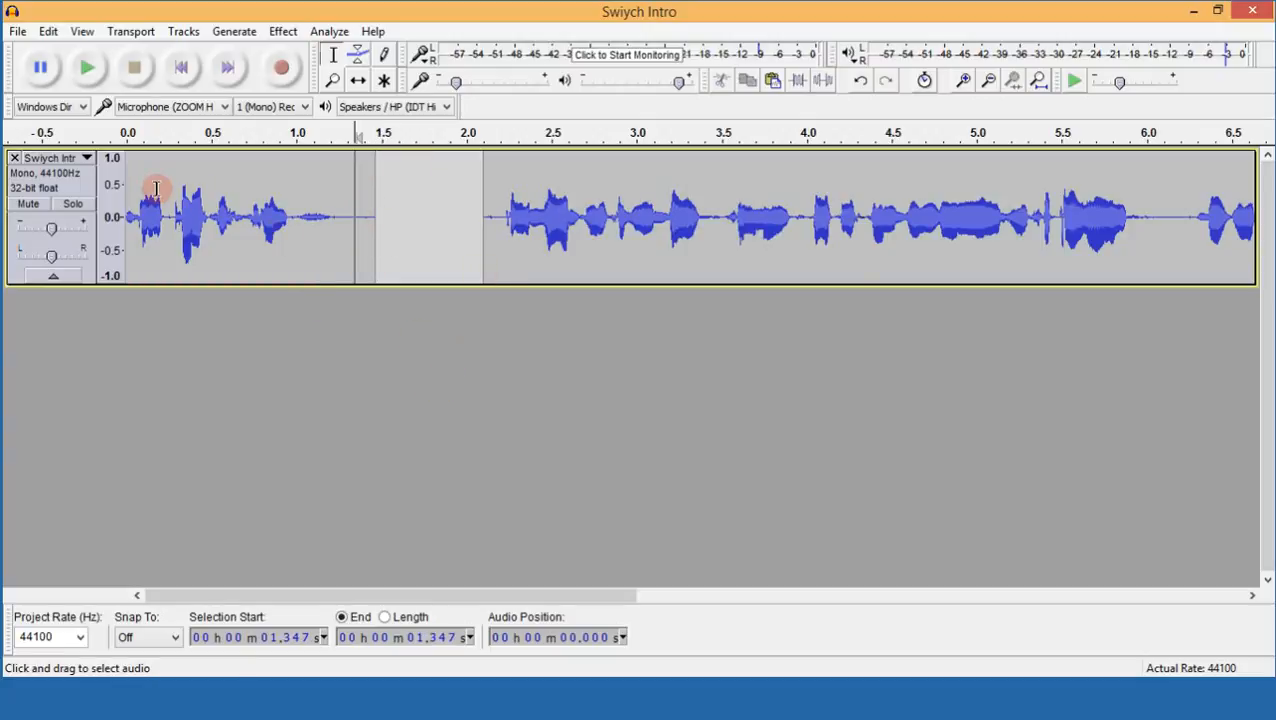
pyautogui.click(113, 166)
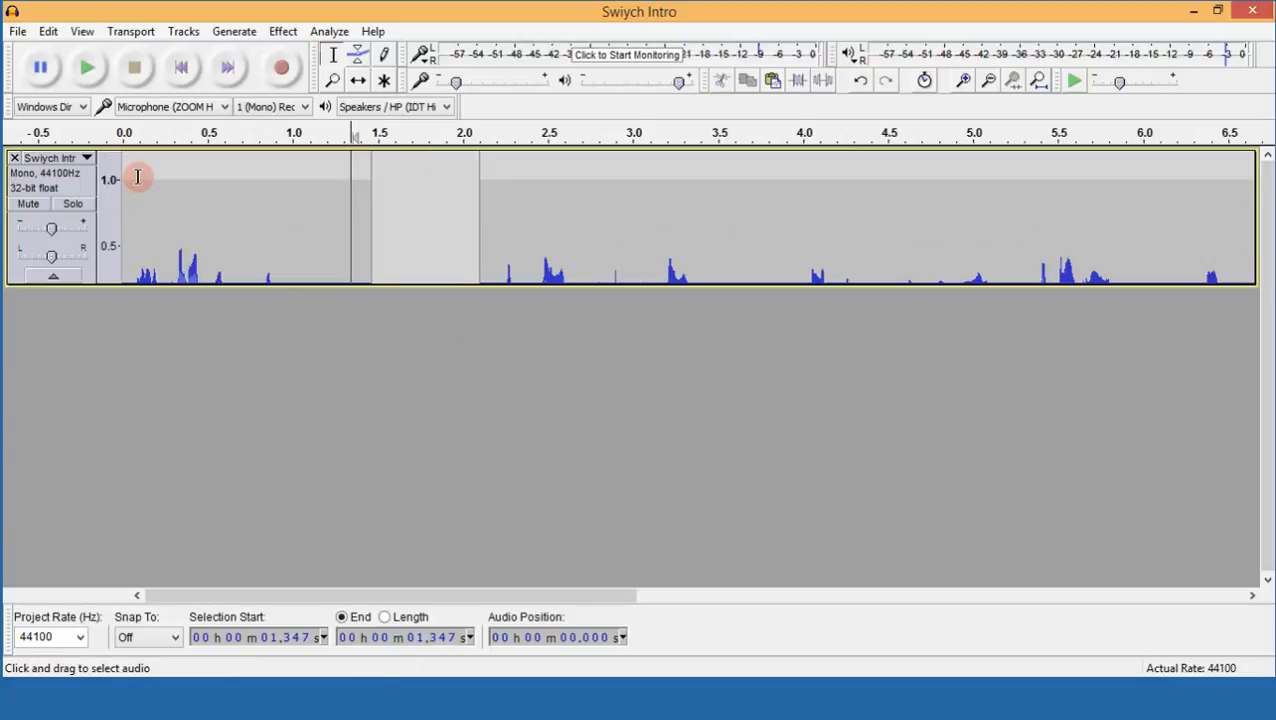
pyautogui.keyDown('shift'); pyautogui.click(103, 215); pyautogui.keyUp('shift')
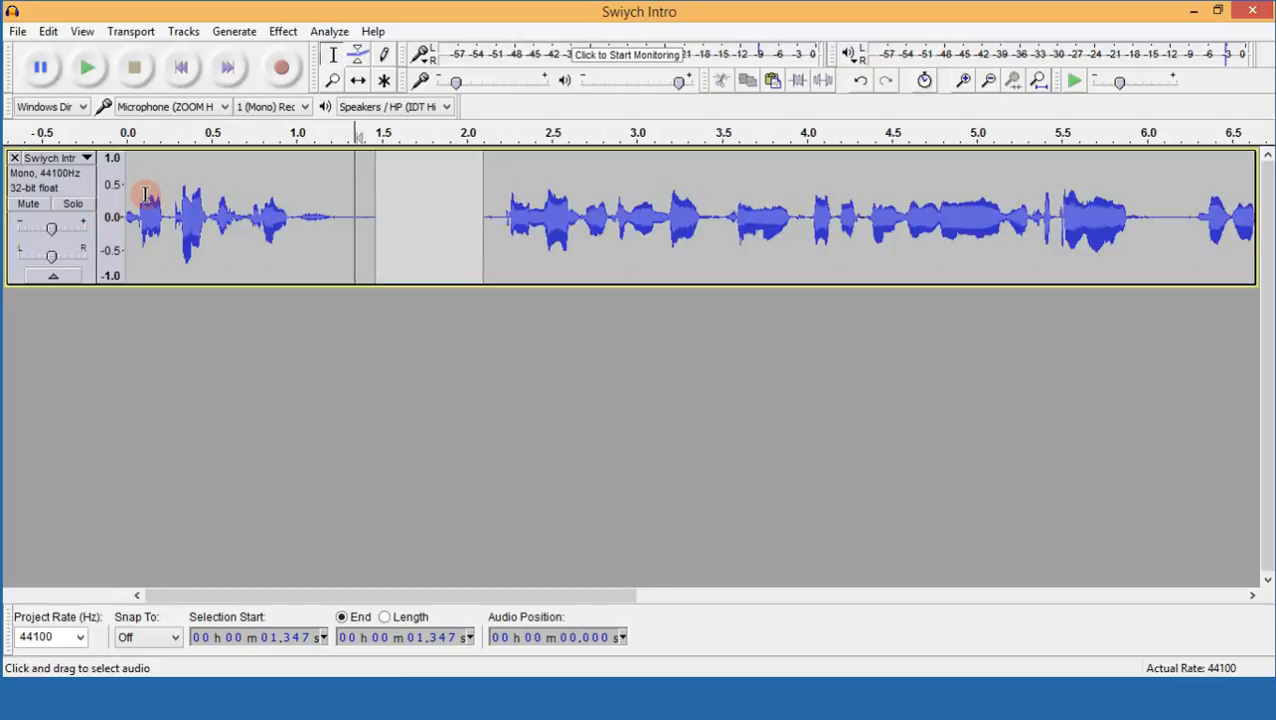
pyautogui.click(133, 182)
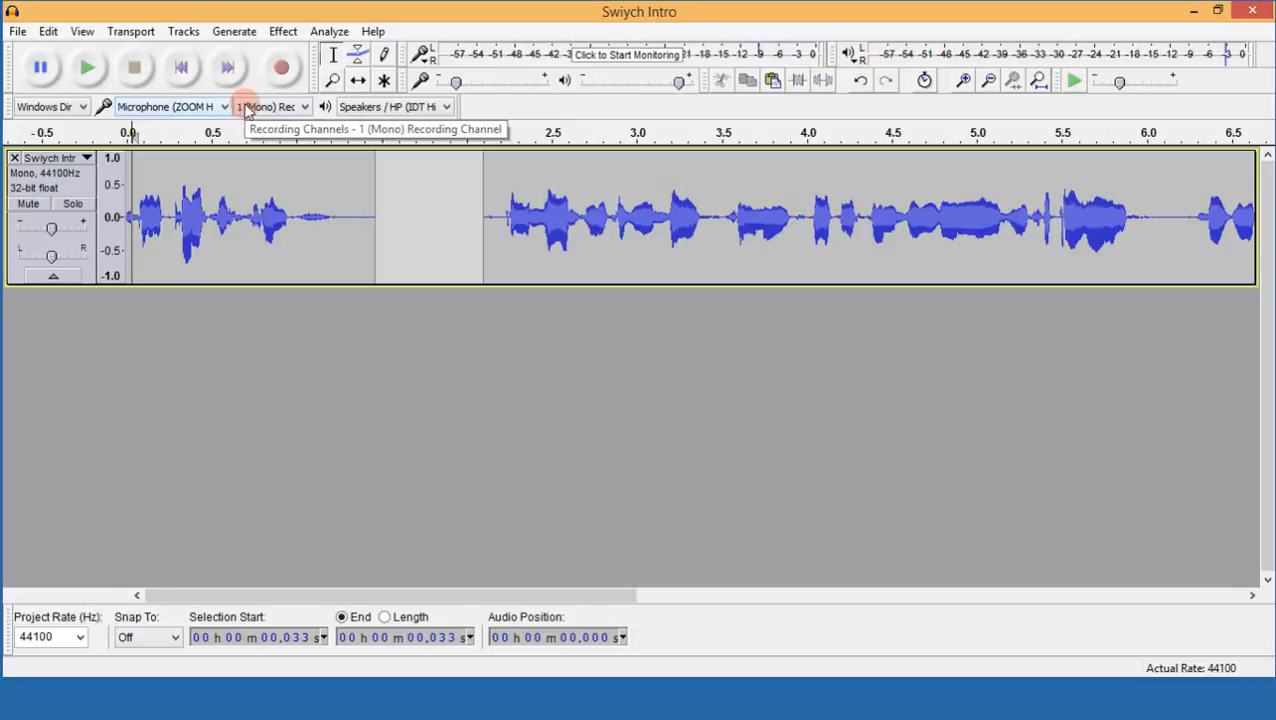
pyautogui.click(280, 78)
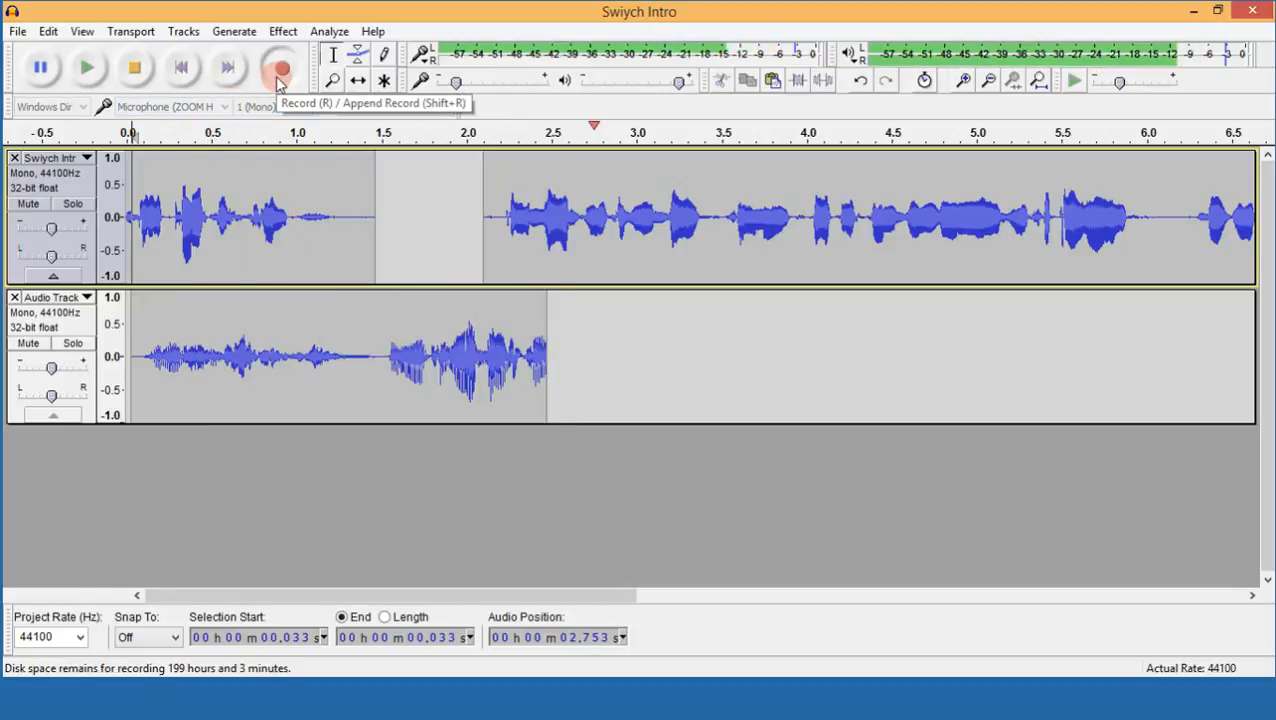
pyautogui.press('space')
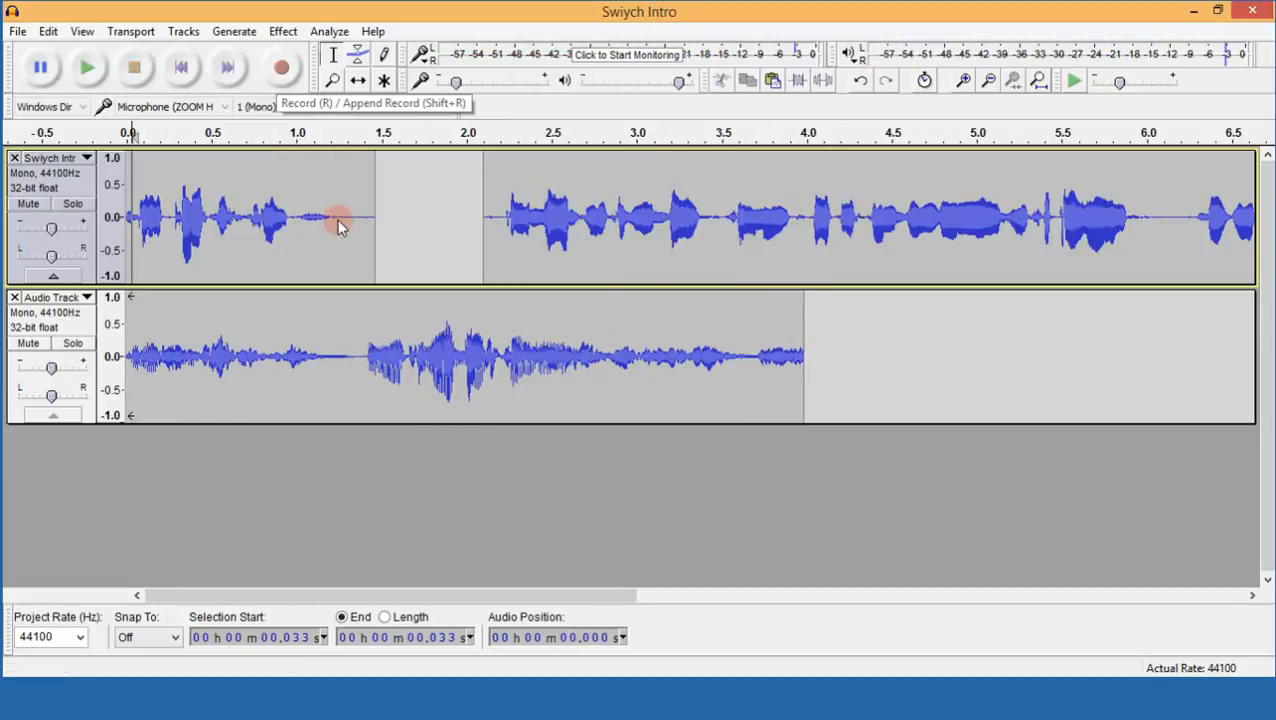
# Briefly play back both tracks from 0.082 s to check the new recording against the intro.
pyautogui.click(318, 192)
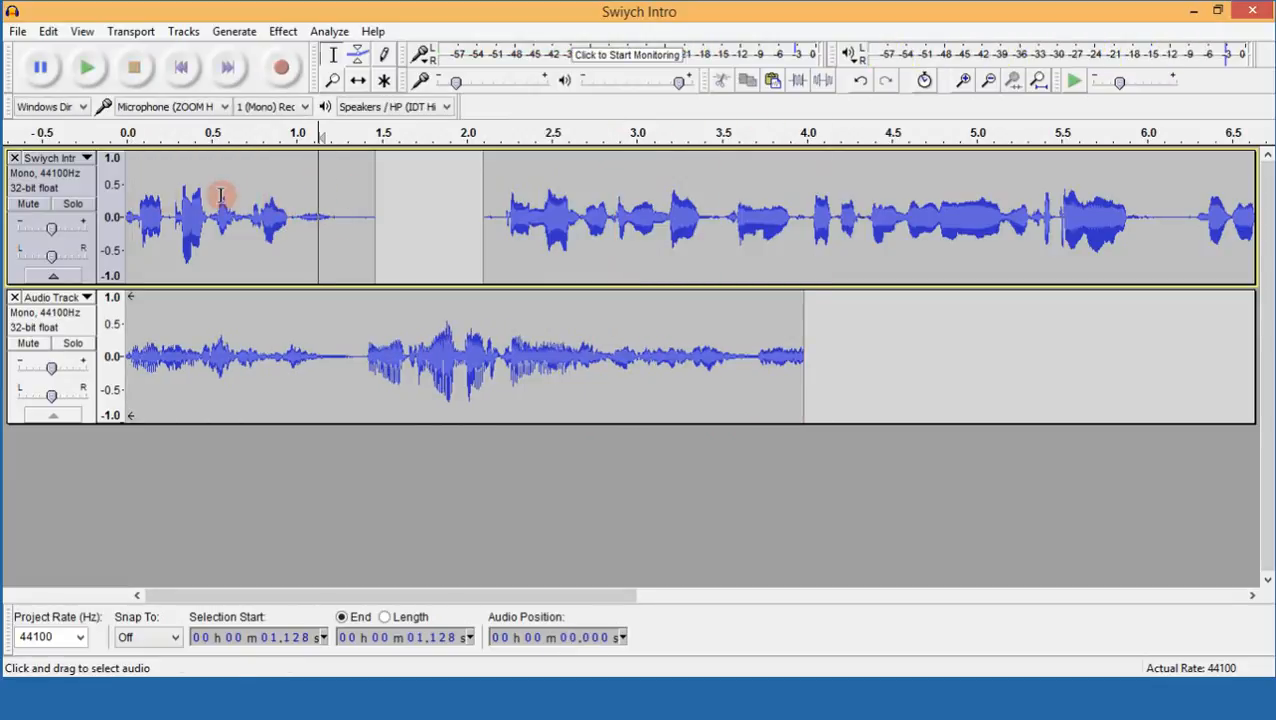
pyautogui.click(142, 195)
pyautogui.press('space')
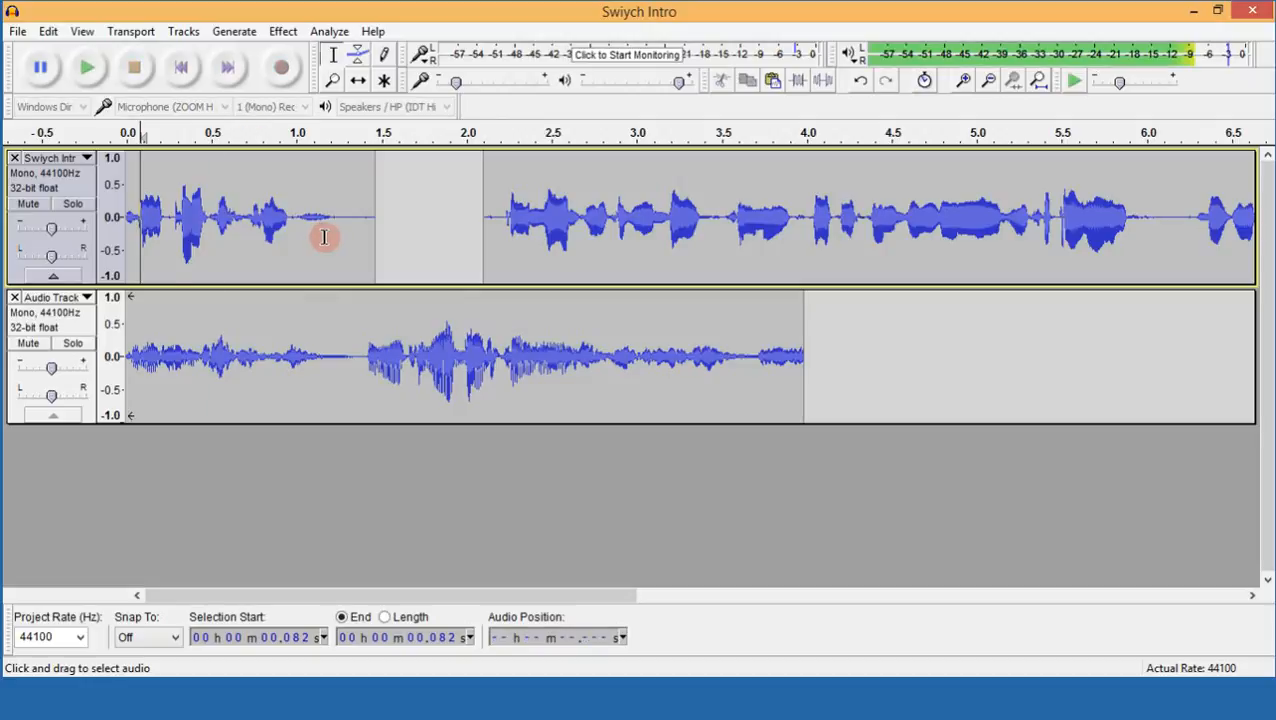
# Silence the unwanted audio in the newly recorded track from 0 to 1.309 s and from 2.196 to 3.983 s.
pyautogui.moveTo(347, 345); pyautogui.dragTo(145, 340)
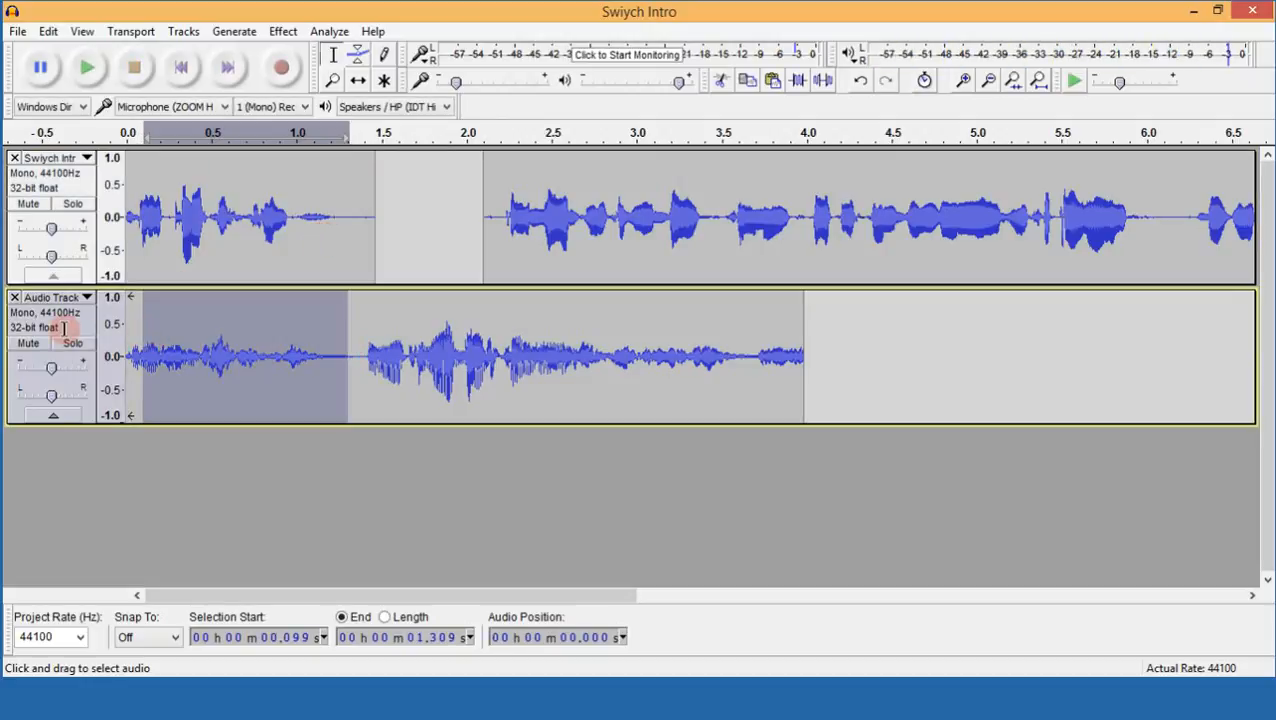
pyautogui.moveTo(63, 328); pyautogui.dragTo(48, 328)
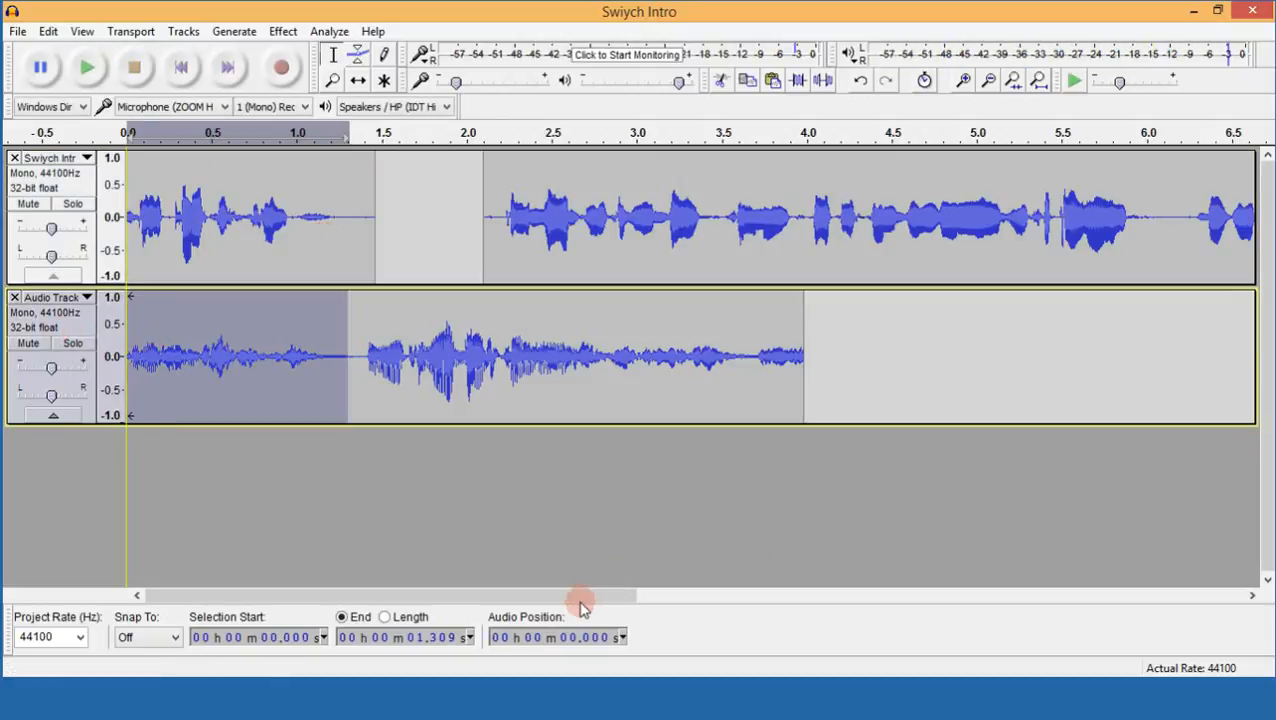
pyautogui.hotkey('ctrl', 'l')
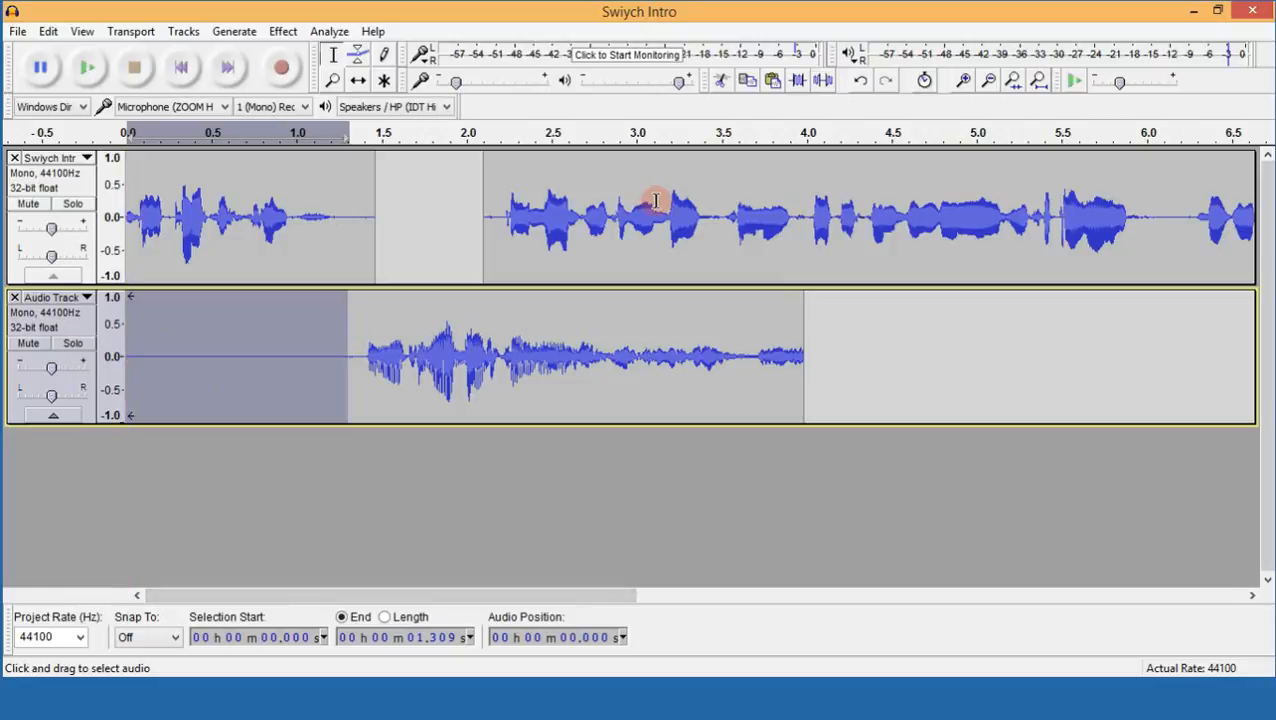
pyautogui.moveTo(498, 333); pyautogui.dragTo(805, 323)
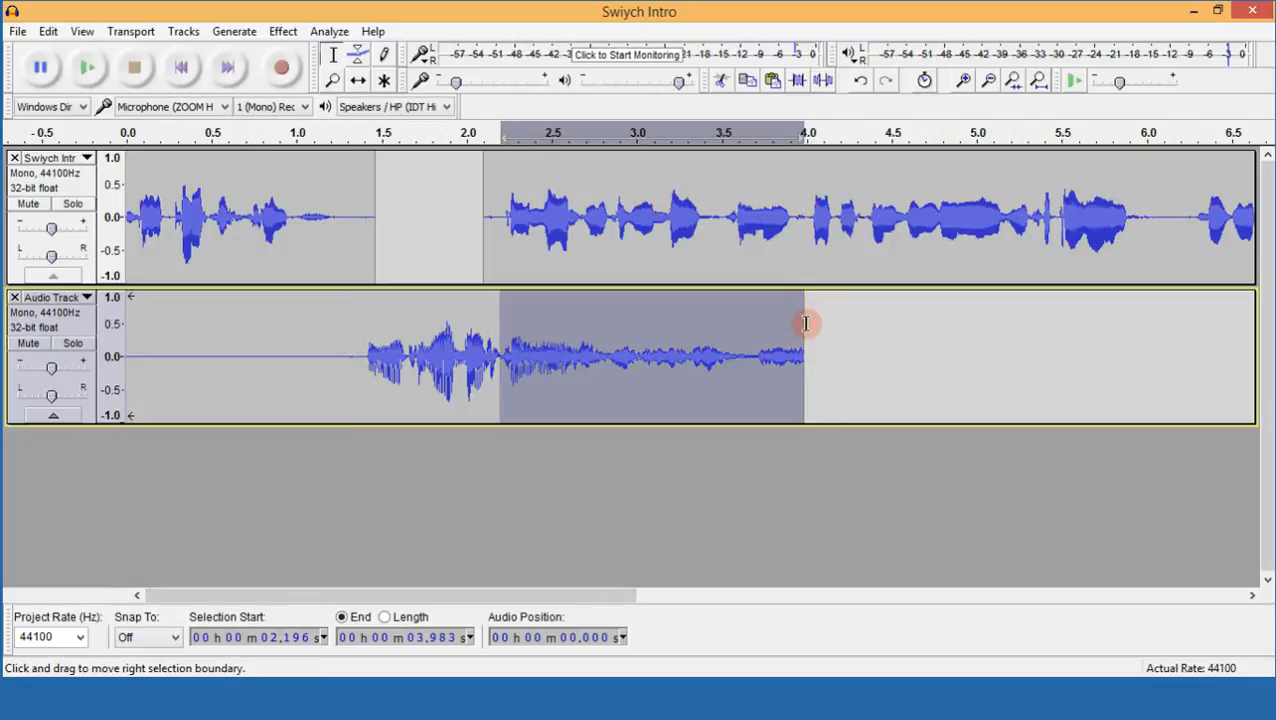
pyautogui.hotkey('ctrl', 'l')
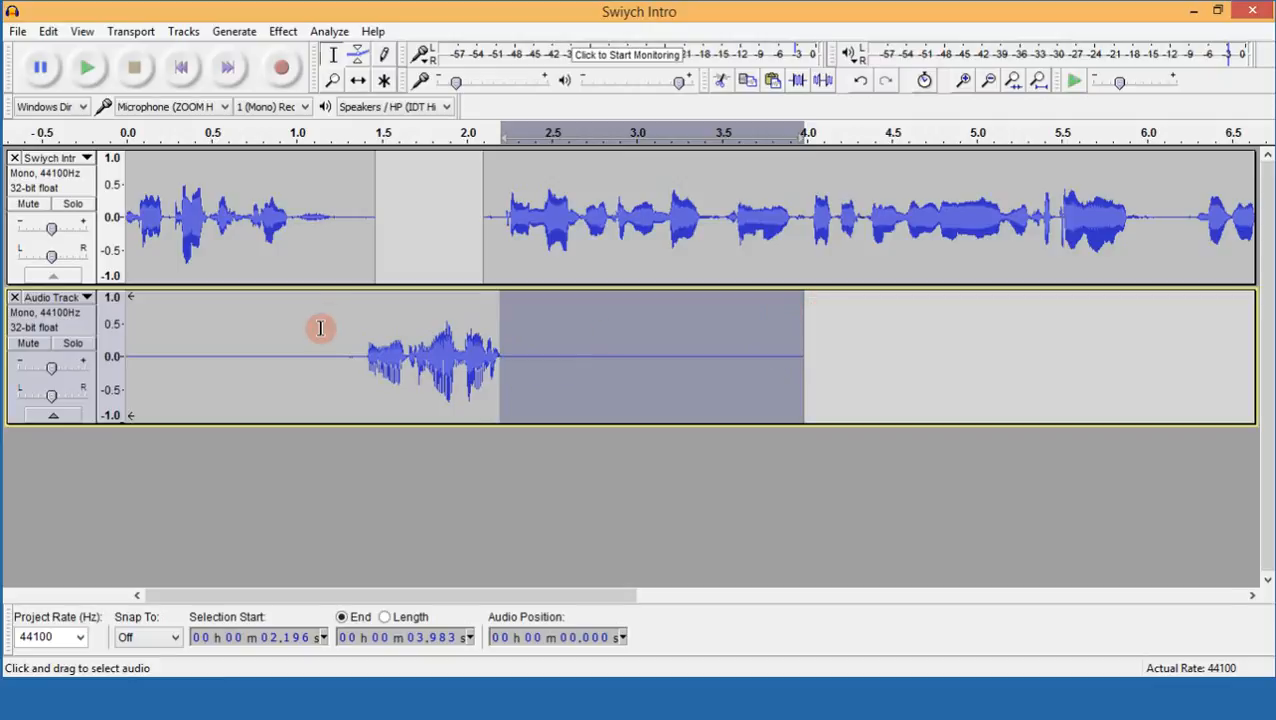
# Play back both tracks from 0.690 s to hear the recorded words in the gap between the clips.
pyautogui.click(244, 215)
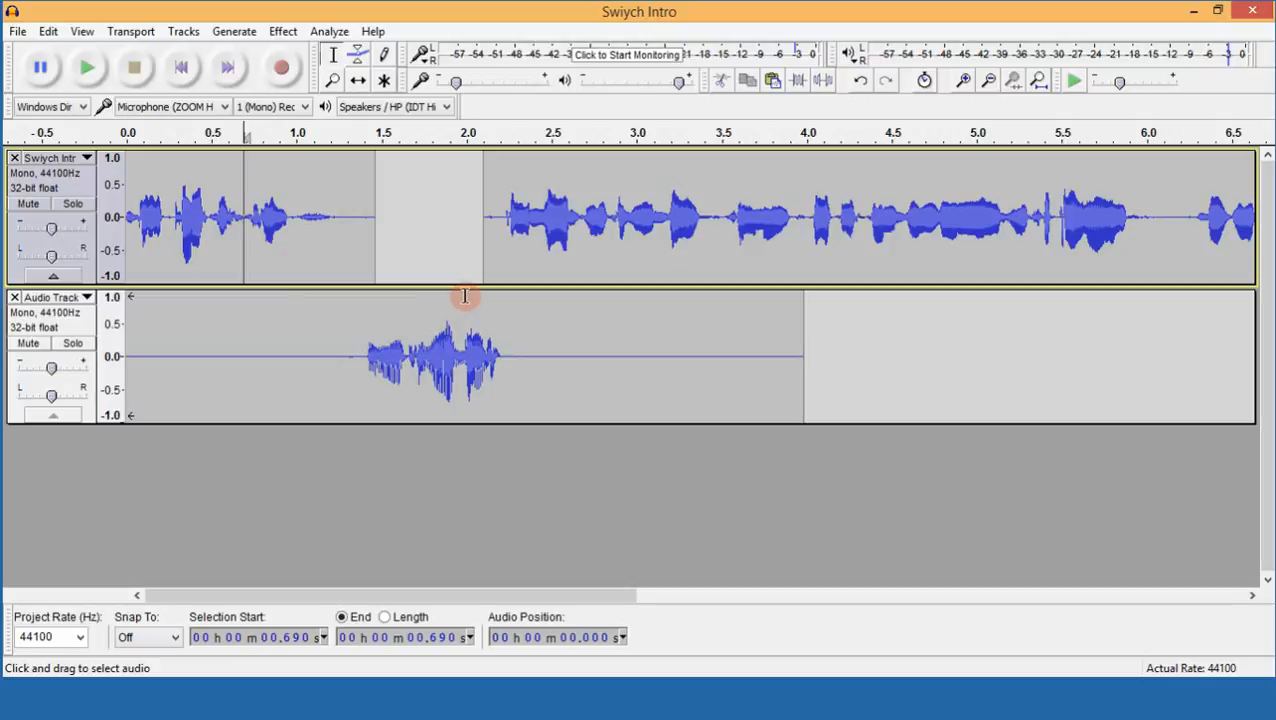
pyautogui.press('space')
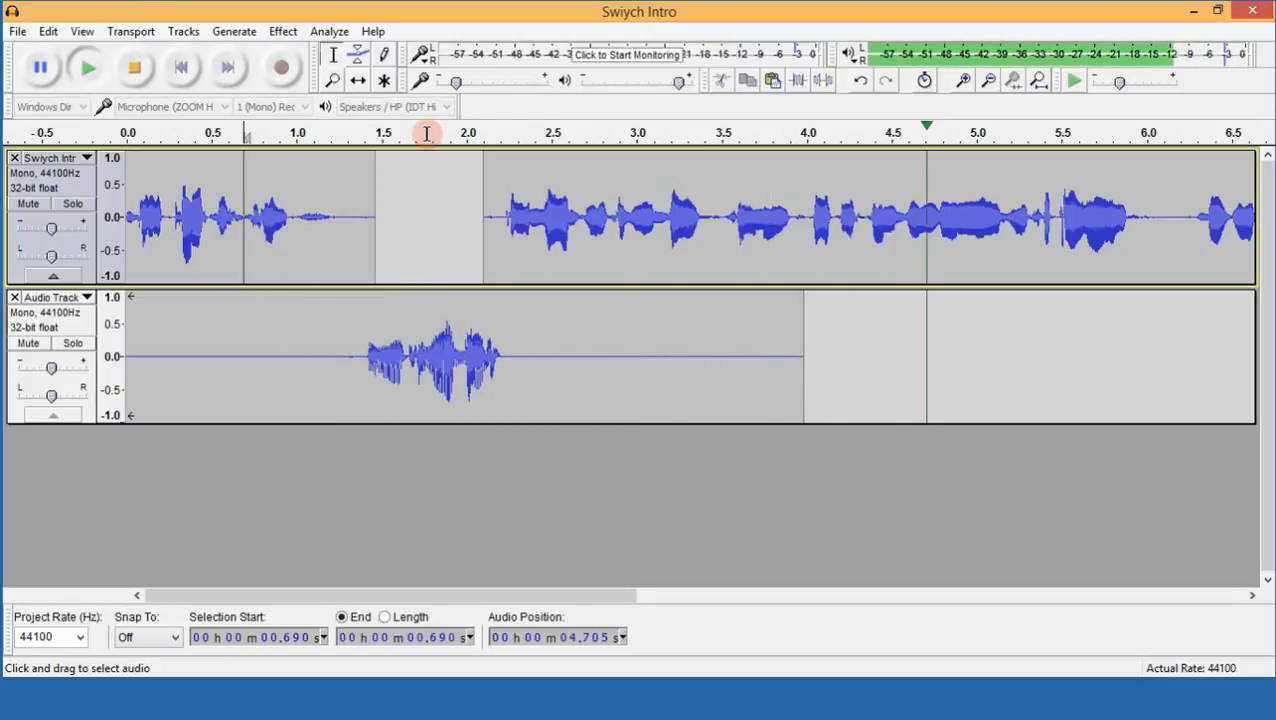
pyautogui.click(134, 67)
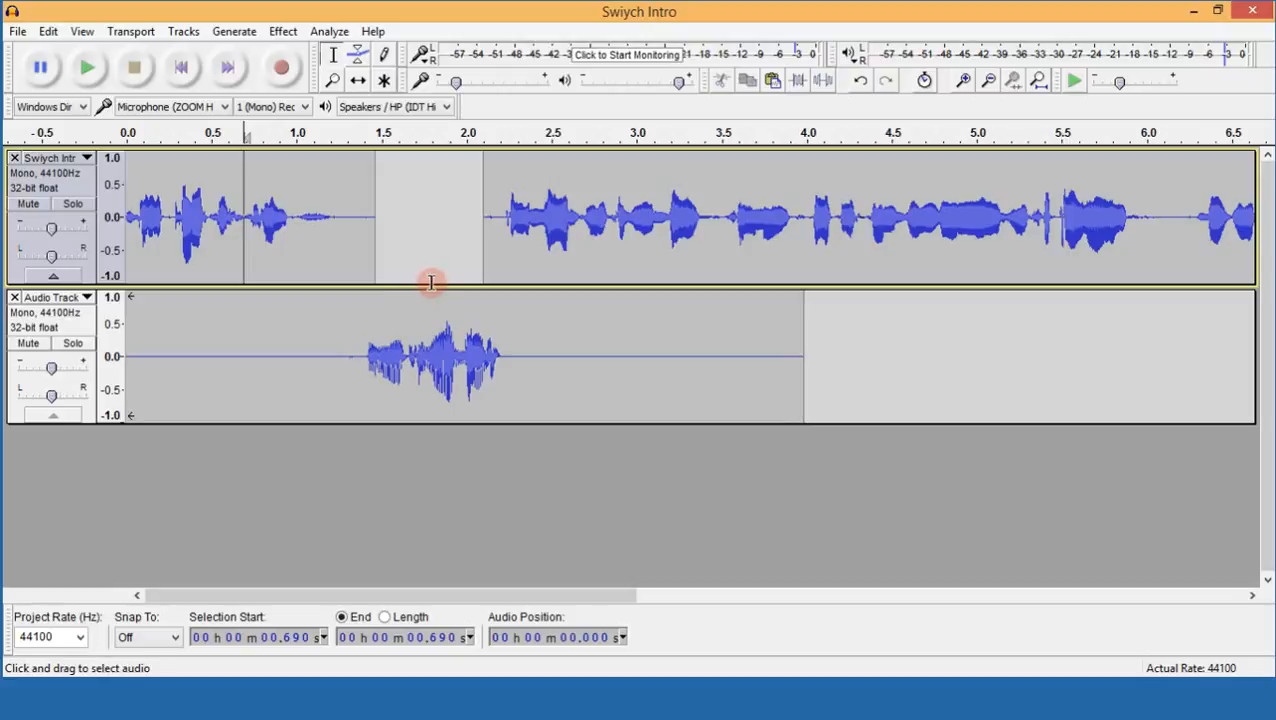
pyautogui.press('space')
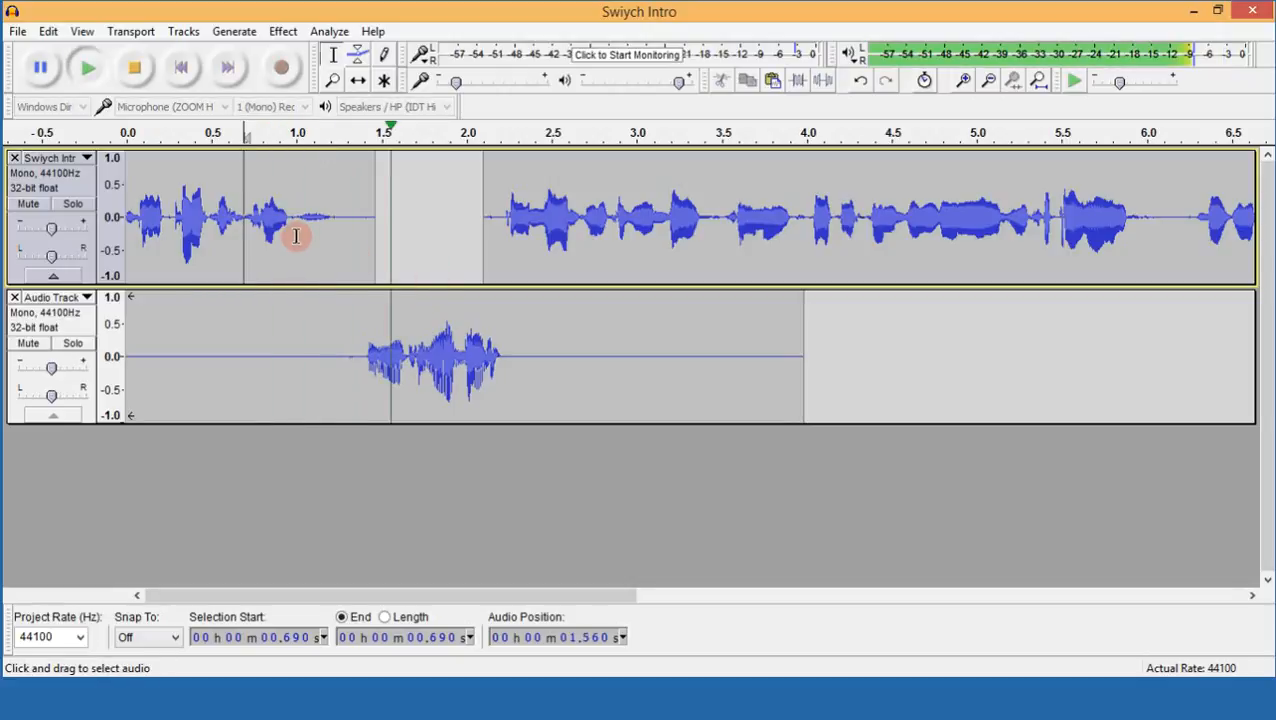
# Try the second intro clip directly against the first and play both tracks from 0.690 s, then separate the clips again.
pyautogui.press('space')
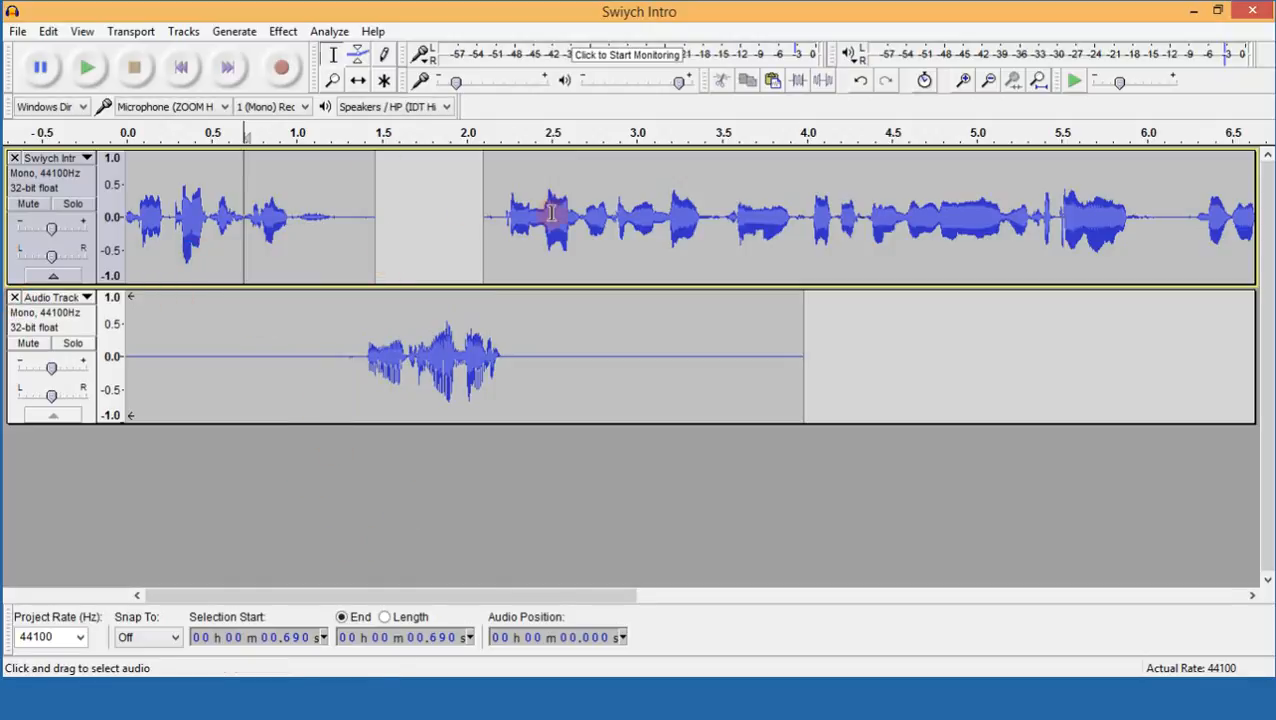
pyautogui.moveTo(628, 178); pyautogui.dragTo(408, 224)
pyautogui.press('space')
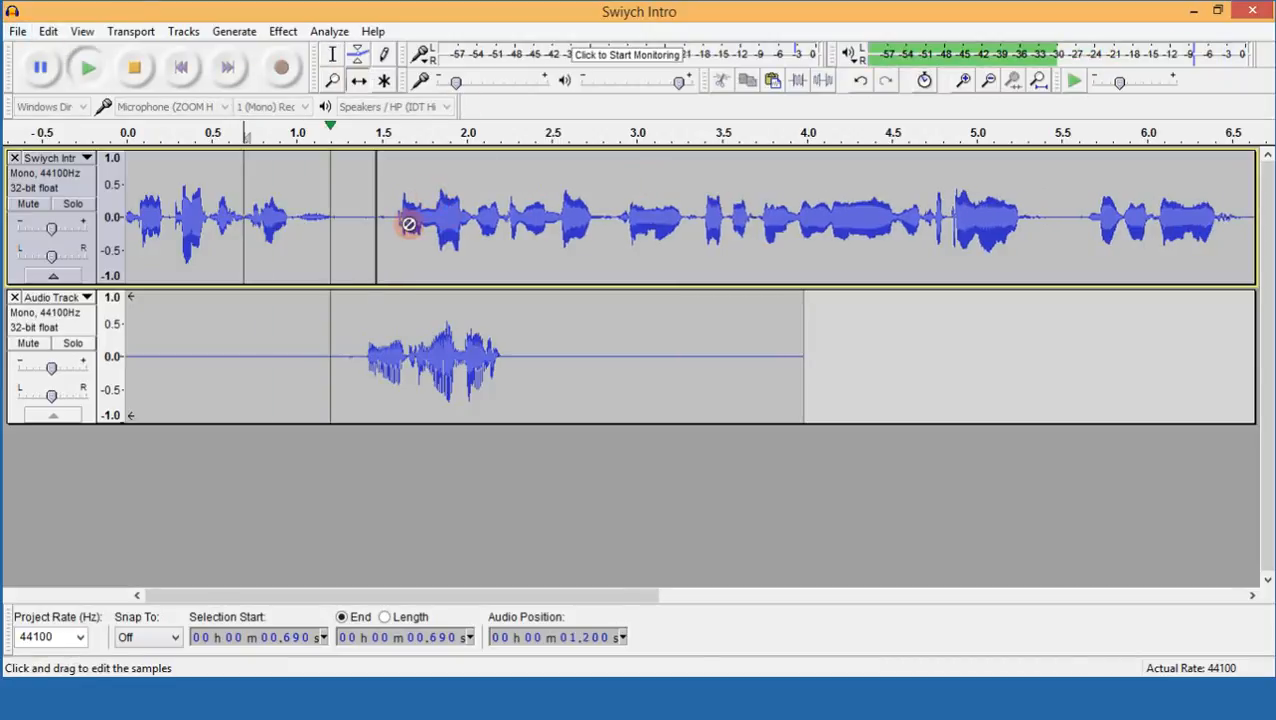
pyautogui.press('space')
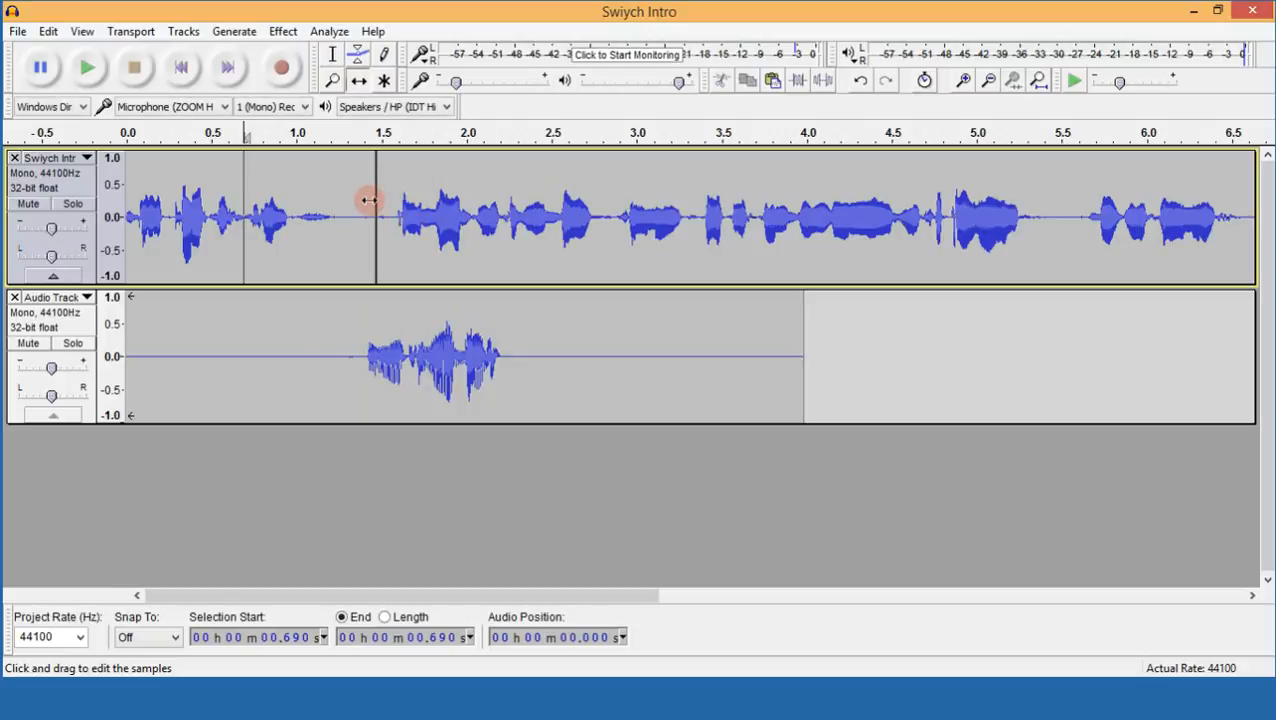
pyautogui.moveTo(451, 211); pyautogui.dragTo(591, 216)
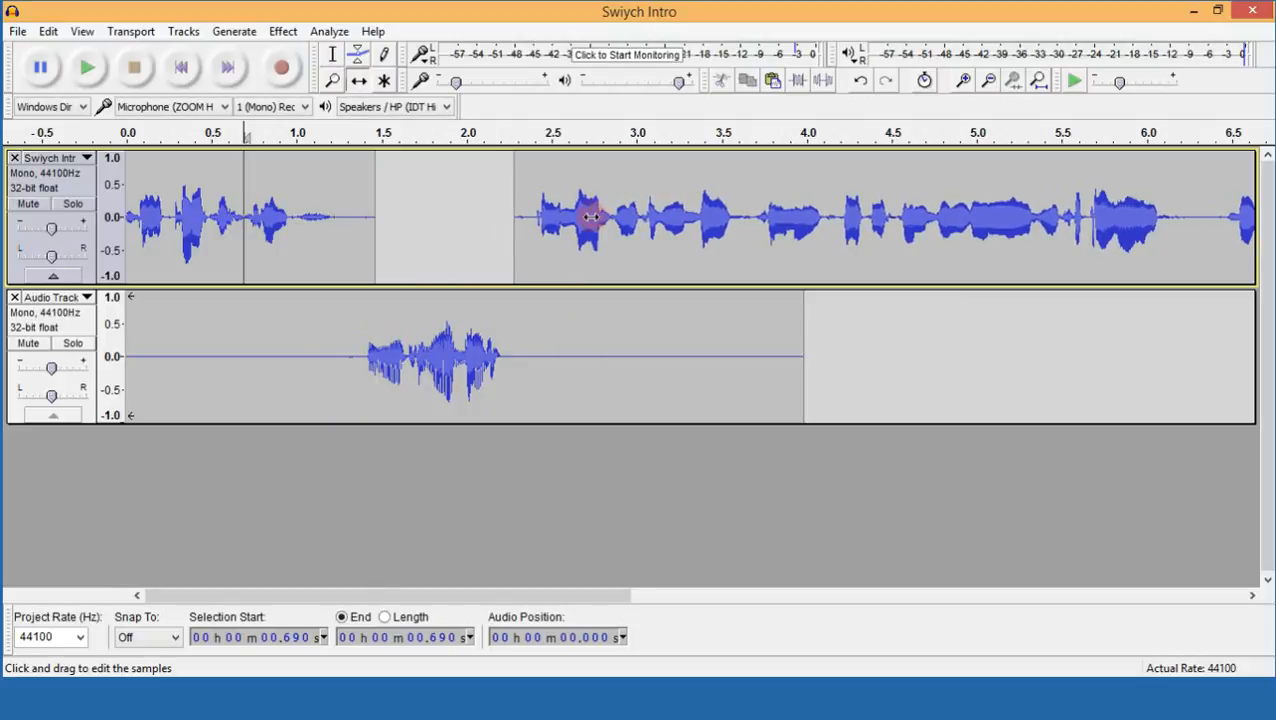
# Remove the newly recorded track and merge the two intro clips back together at their shared boundary.
pyautogui.click(14, 297)
pyautogui.moveTo(612, 185); pyautogui.dragTo(359, 196)
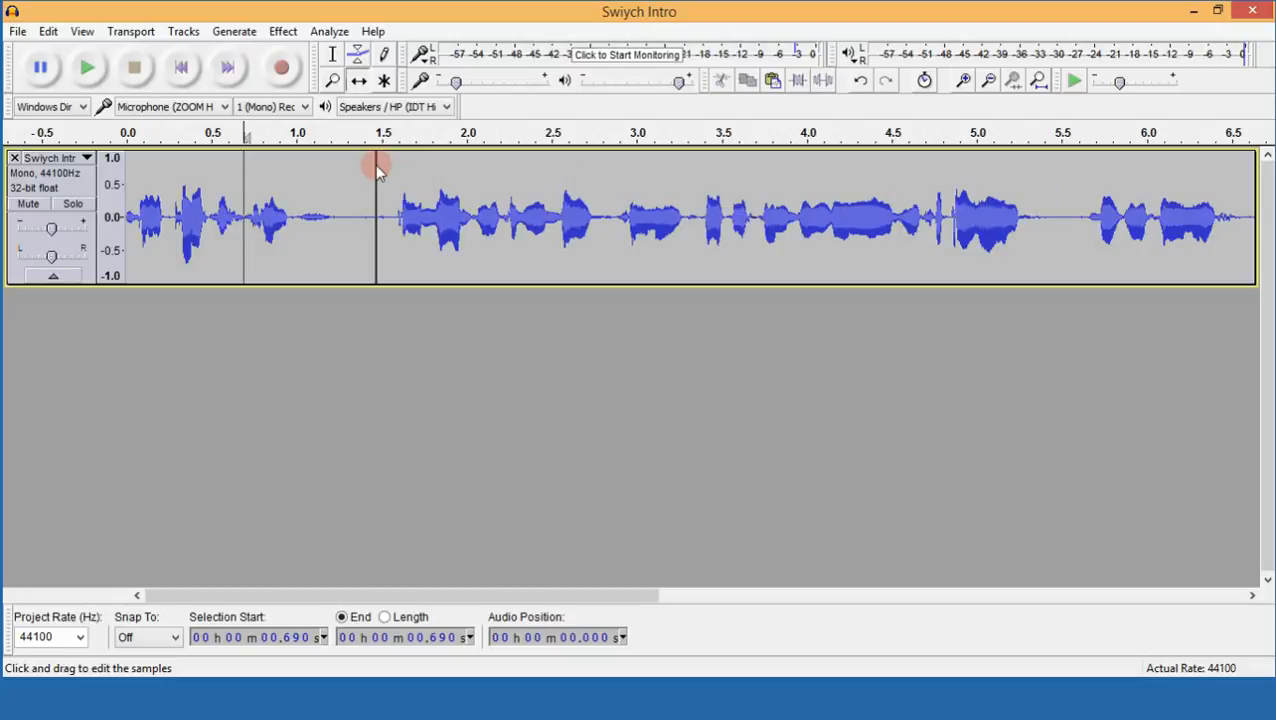
pyautogui.click(374, 168)
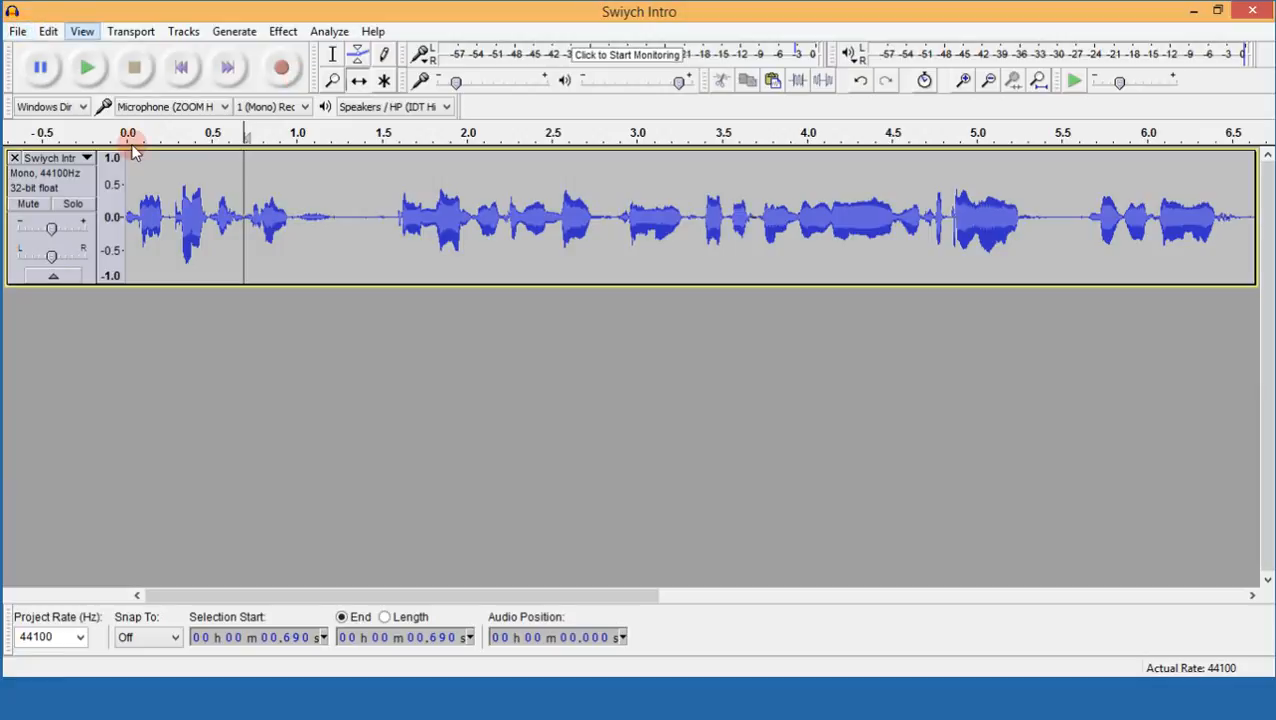
pyautogui.click(182, 68)
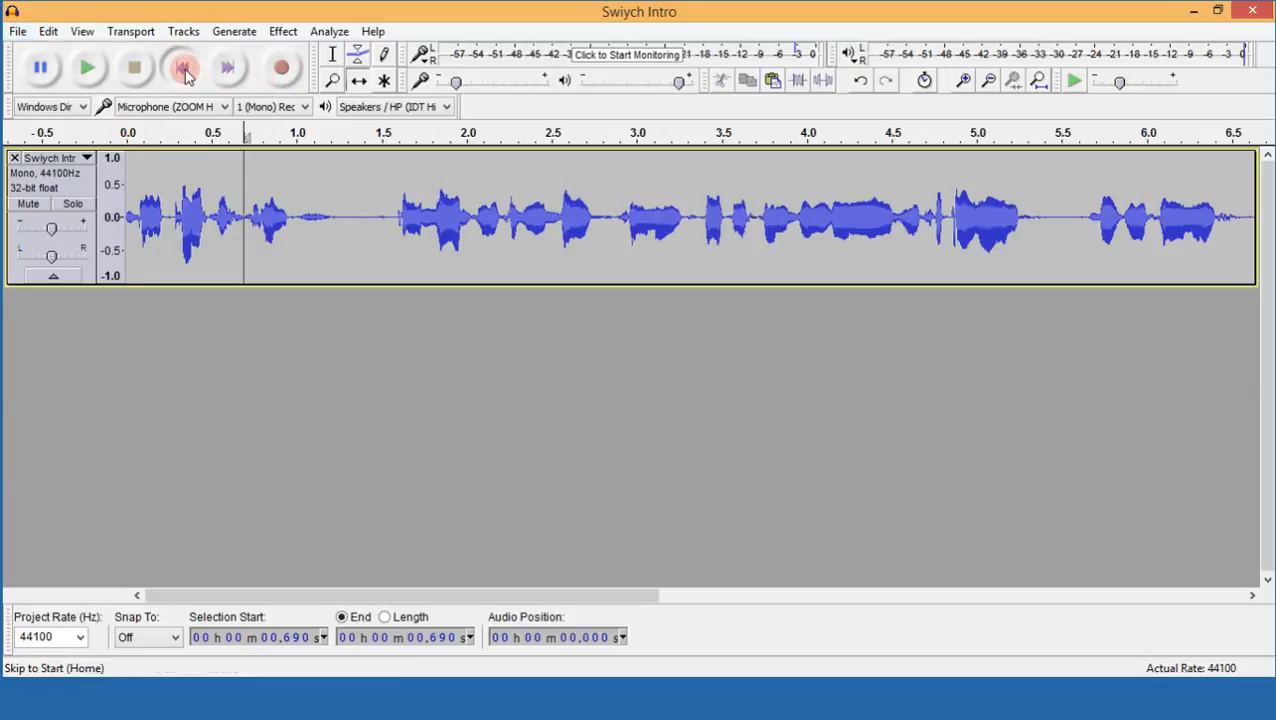
pyautogui.click(1040, 81)
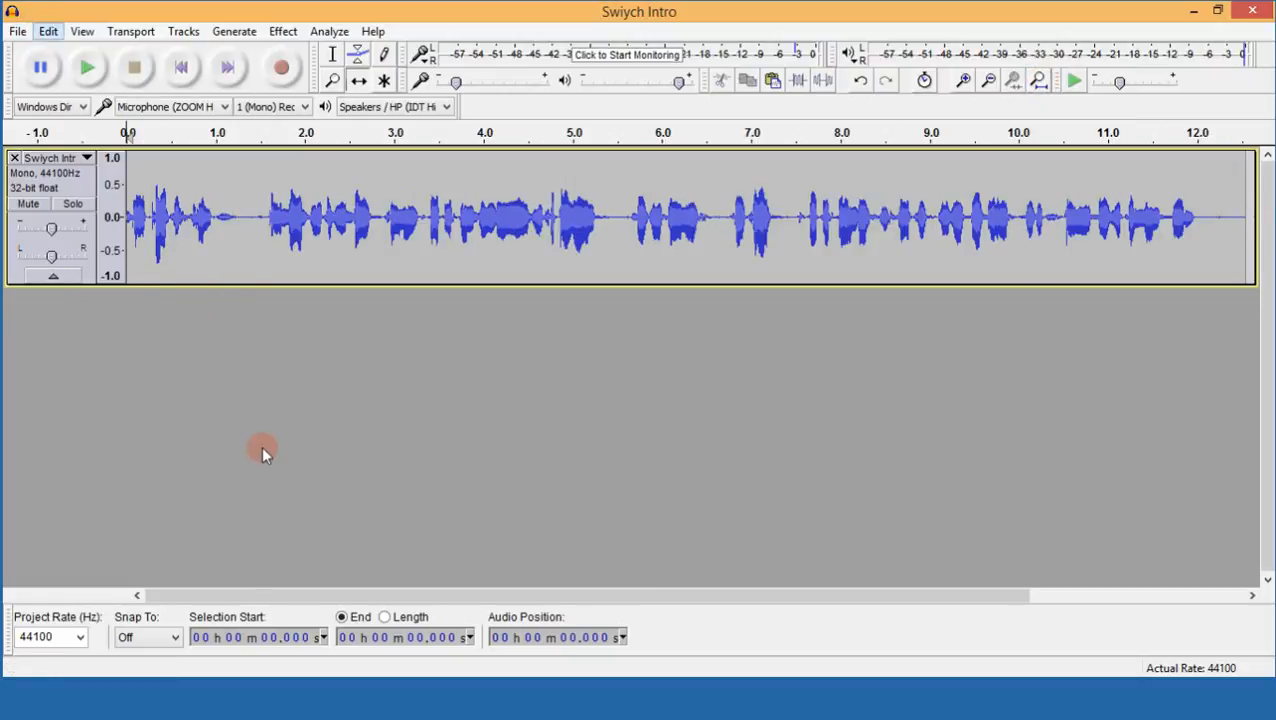
# Switch to File Explorer and open the Recordings folder in Podlobe's Podcast > P001 on the Desktop.
pyautogui.click(345, 699)
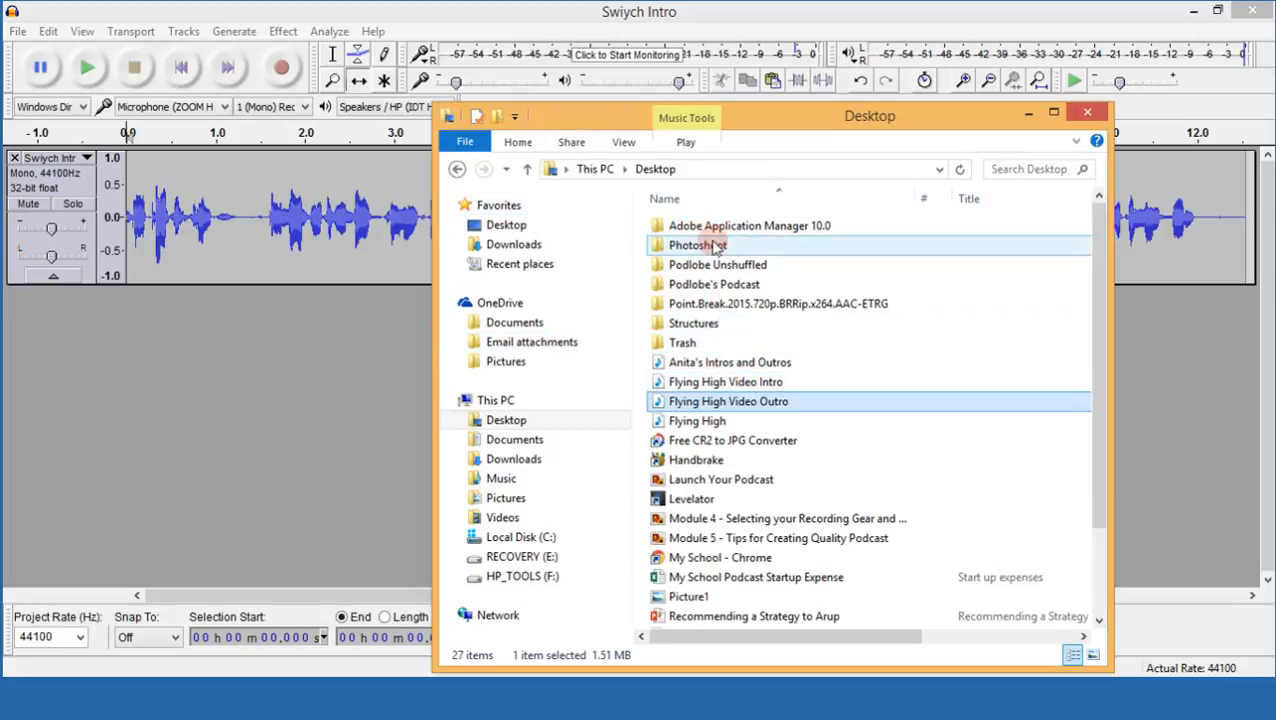
pyautogui.doubleClick(698, 285)
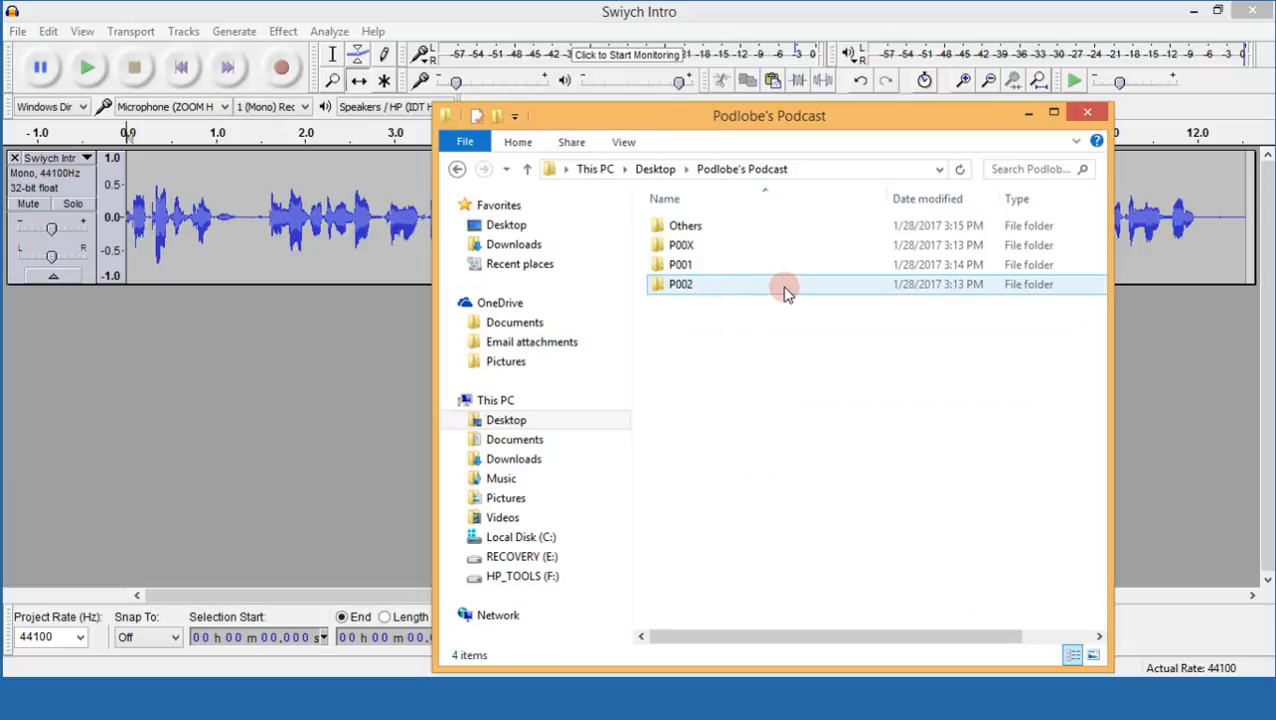
pyautogui.click(697, 264)
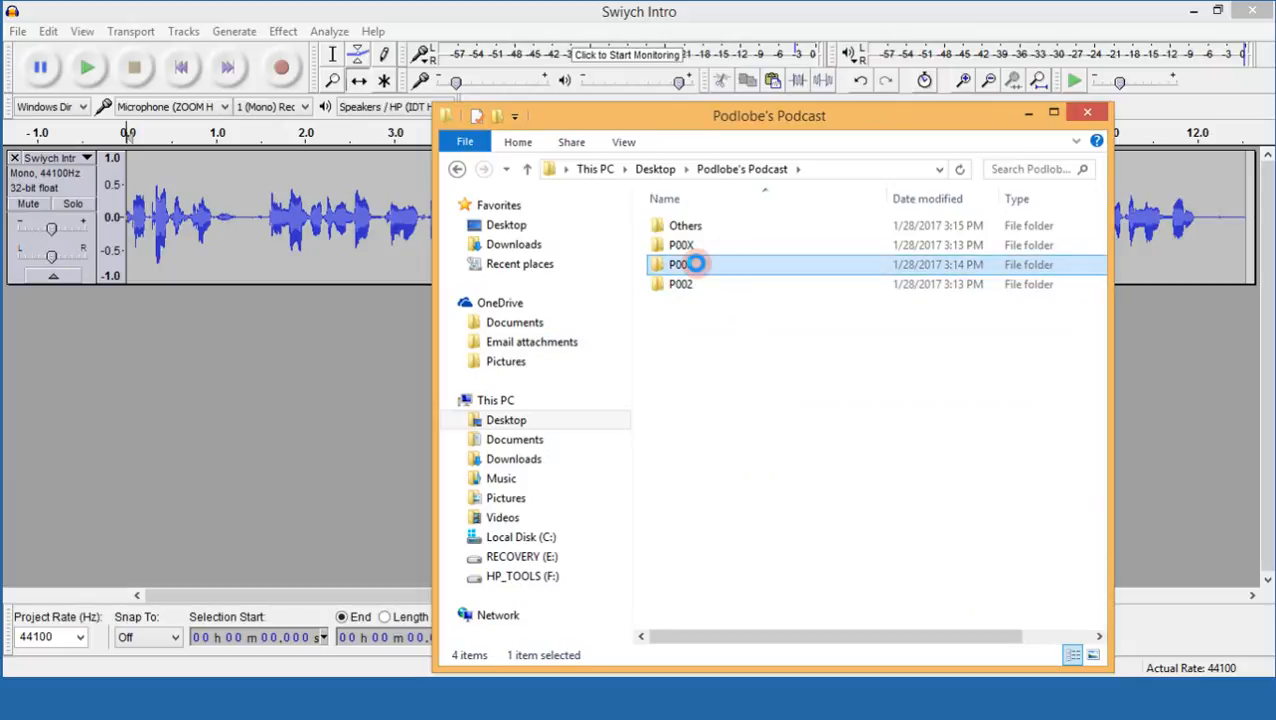
pyautogui.doubleClick(695, 264)
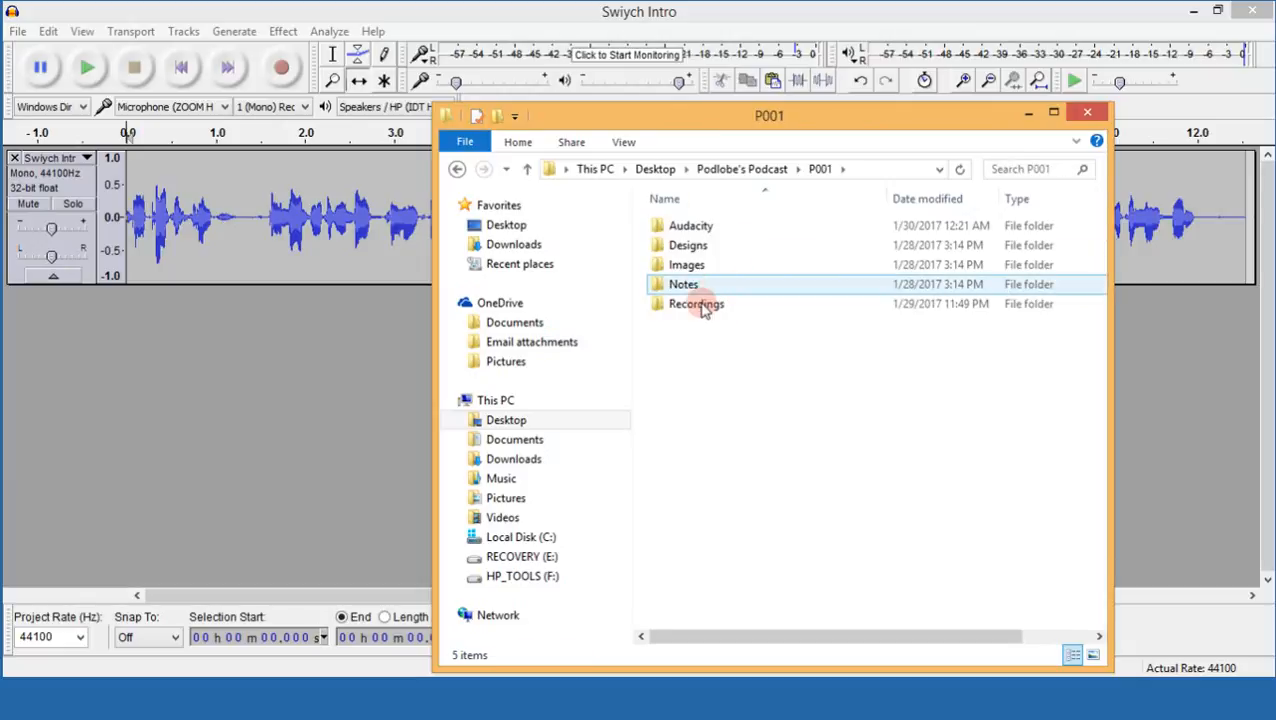
pyautogui.doubleClick(700, 304)
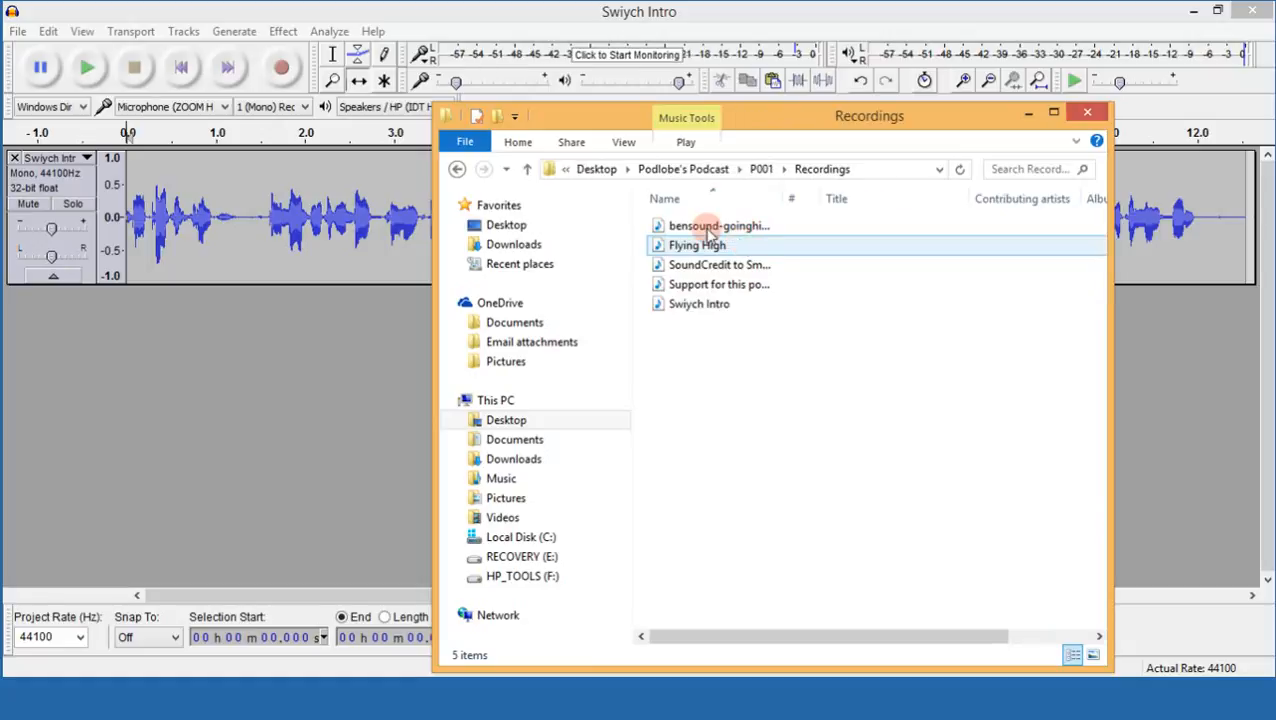
# Import the Flying High music file from the Recordings folder as a new track below the intro voice.
pyautogui.click(707, 227)
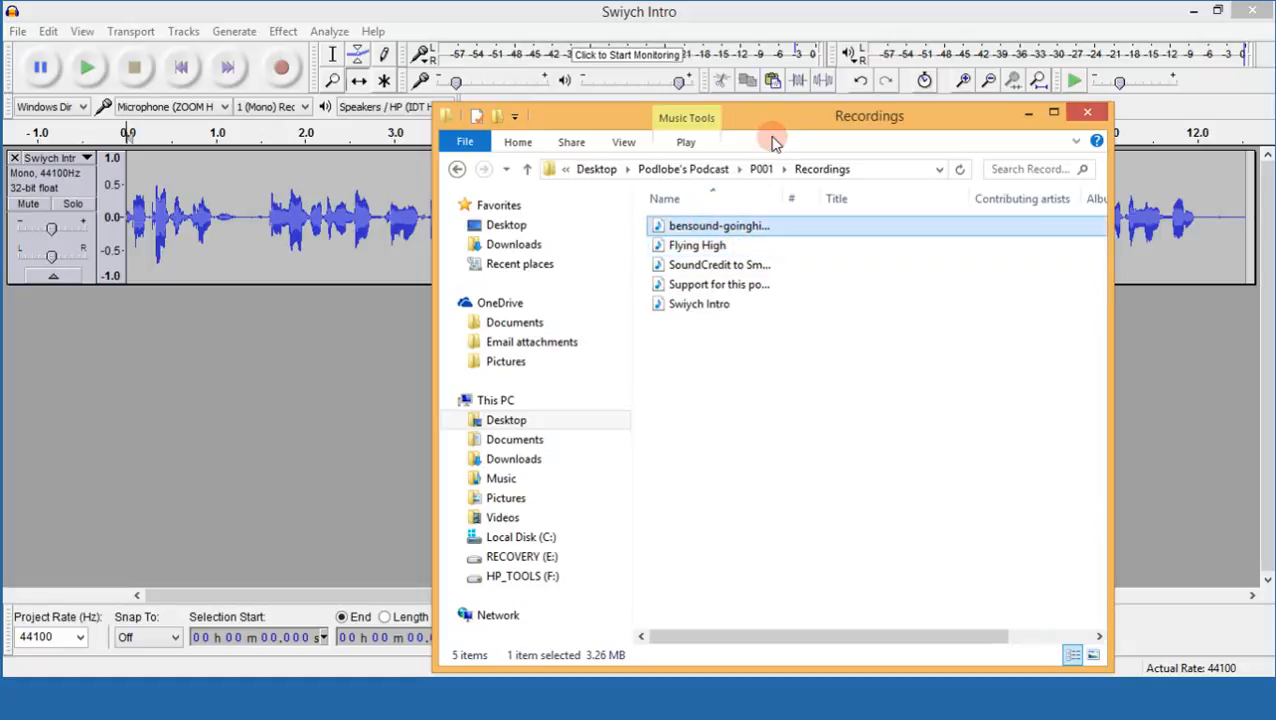
pyautogui.moveTo(763, 134); pyautogui.dragTo(1023, 152)
pyautogui.click(940, 263)
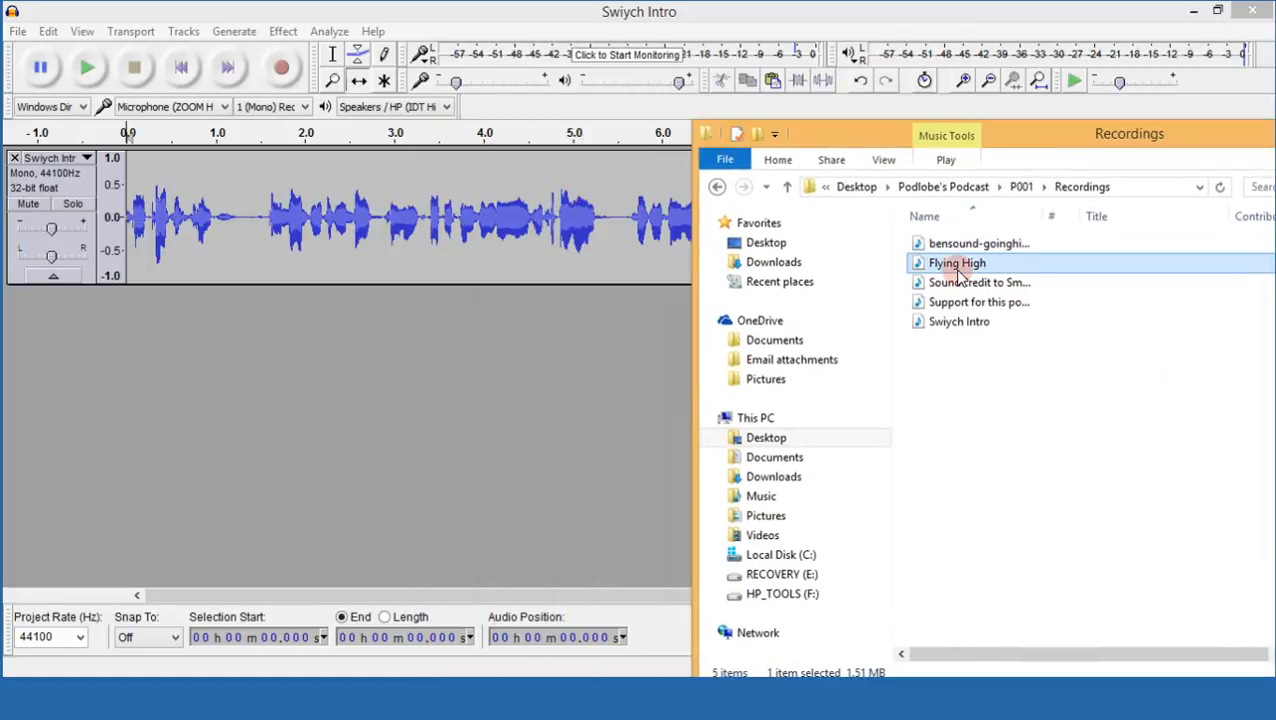
pyautogui.moveTo(1000, 272); pyautogui.dragTo(565, 351)
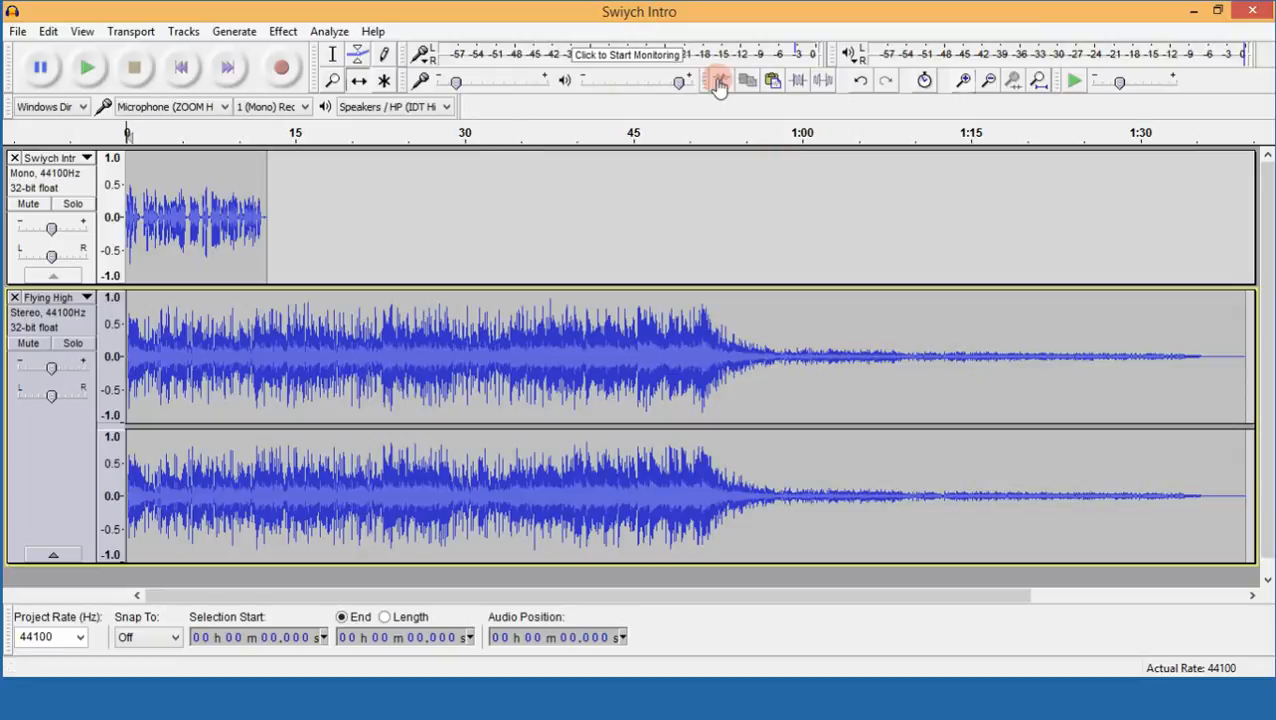
# Select the Flying High music from 0 to 12.543 s to match the length of the intro voice clip.
pyautogui.click(333, 54)
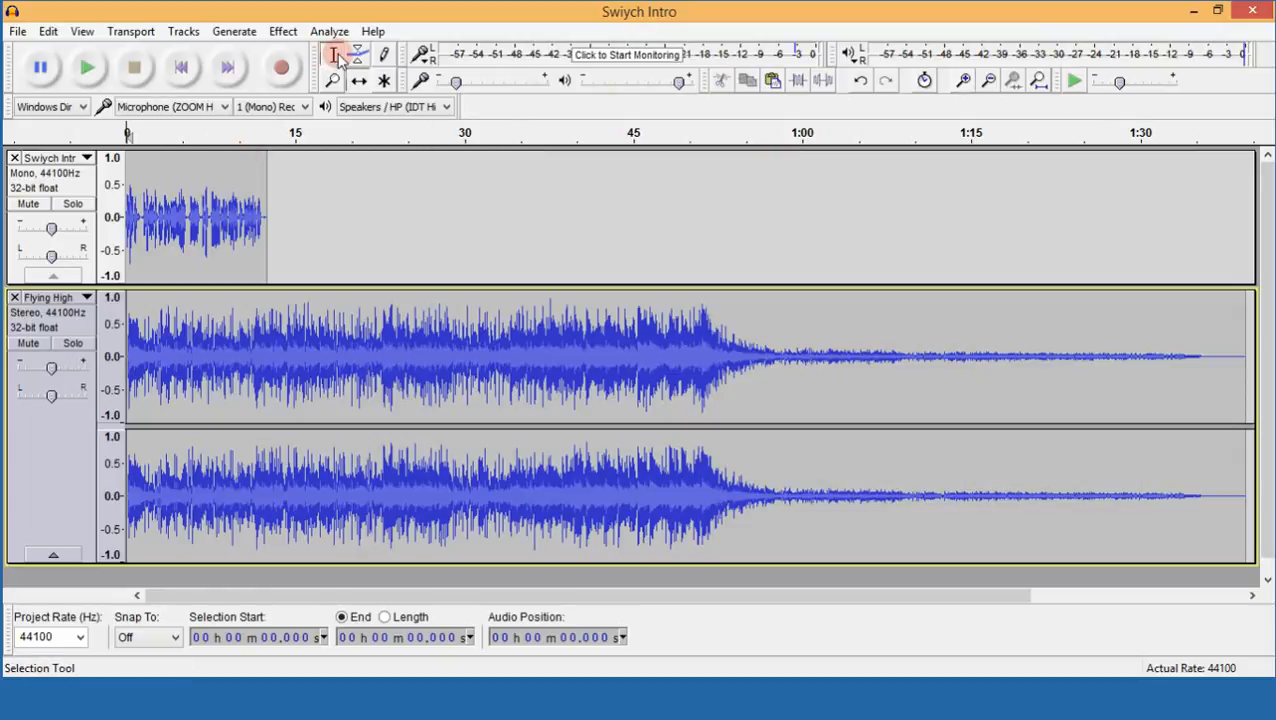
pyautogui.click(141, 212)
pyautogui.click(963, 80)
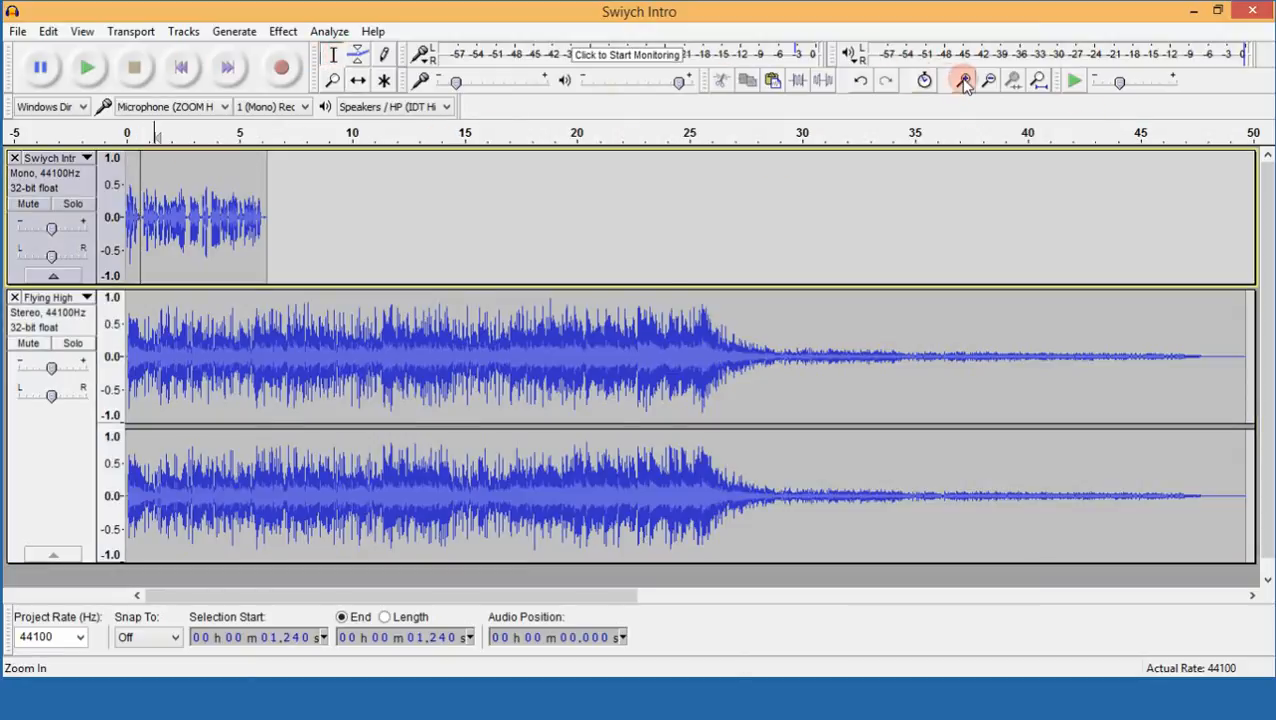
pyautogui.click(963, 80)
pyautogui.click(963, 80)
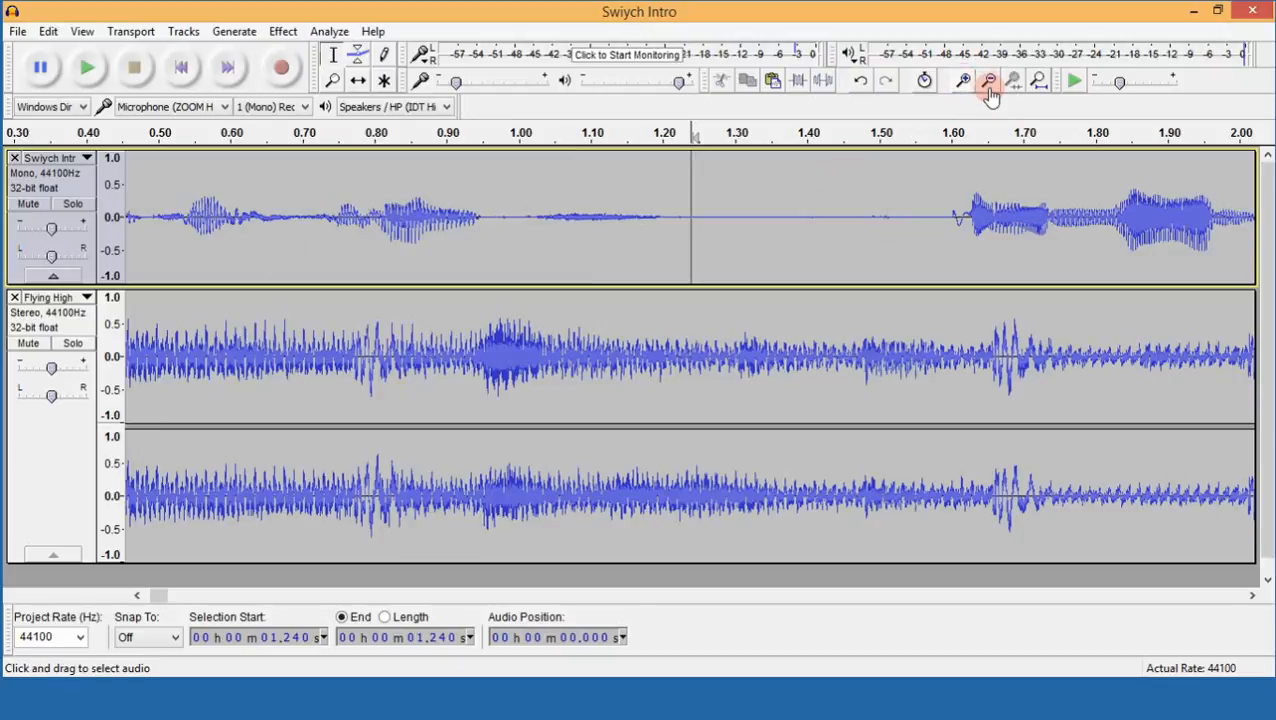
pyautogui.click(988, 80)
pyautogui.click(988, 80)
pyautogui.click(988, 80)
pyautogui.click(988, 80)
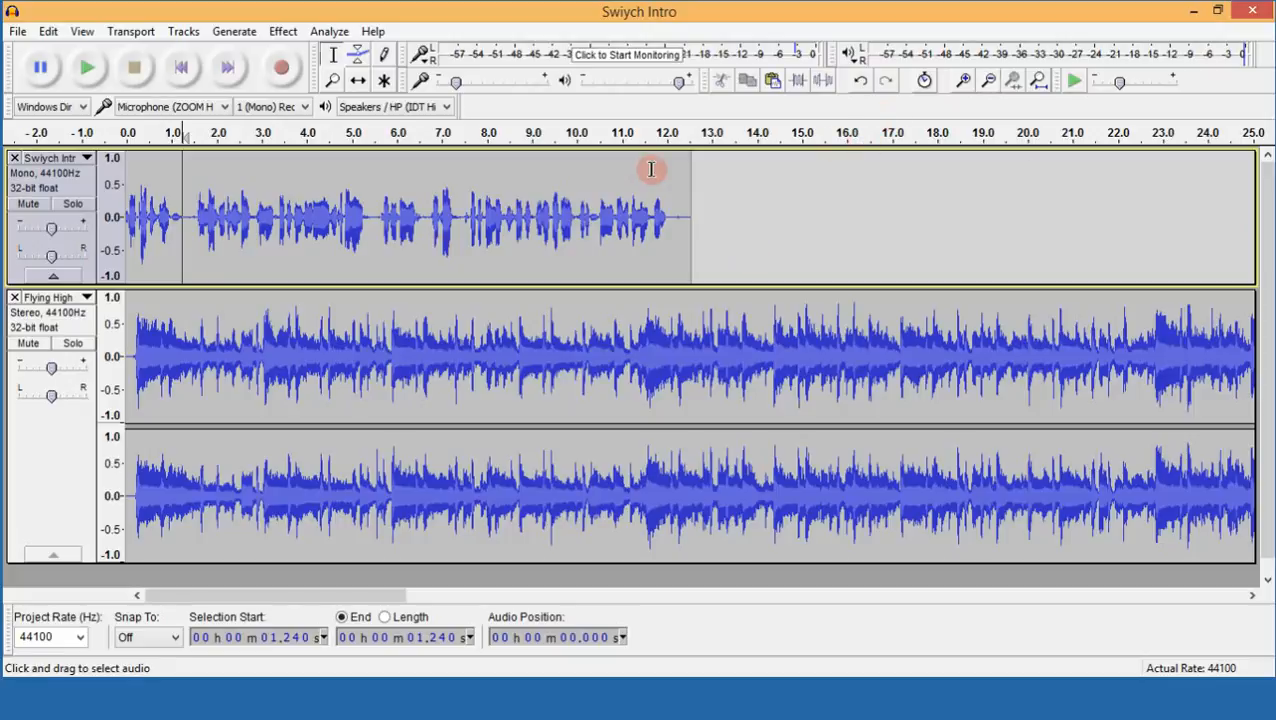
pyautogui.click(128, 302)
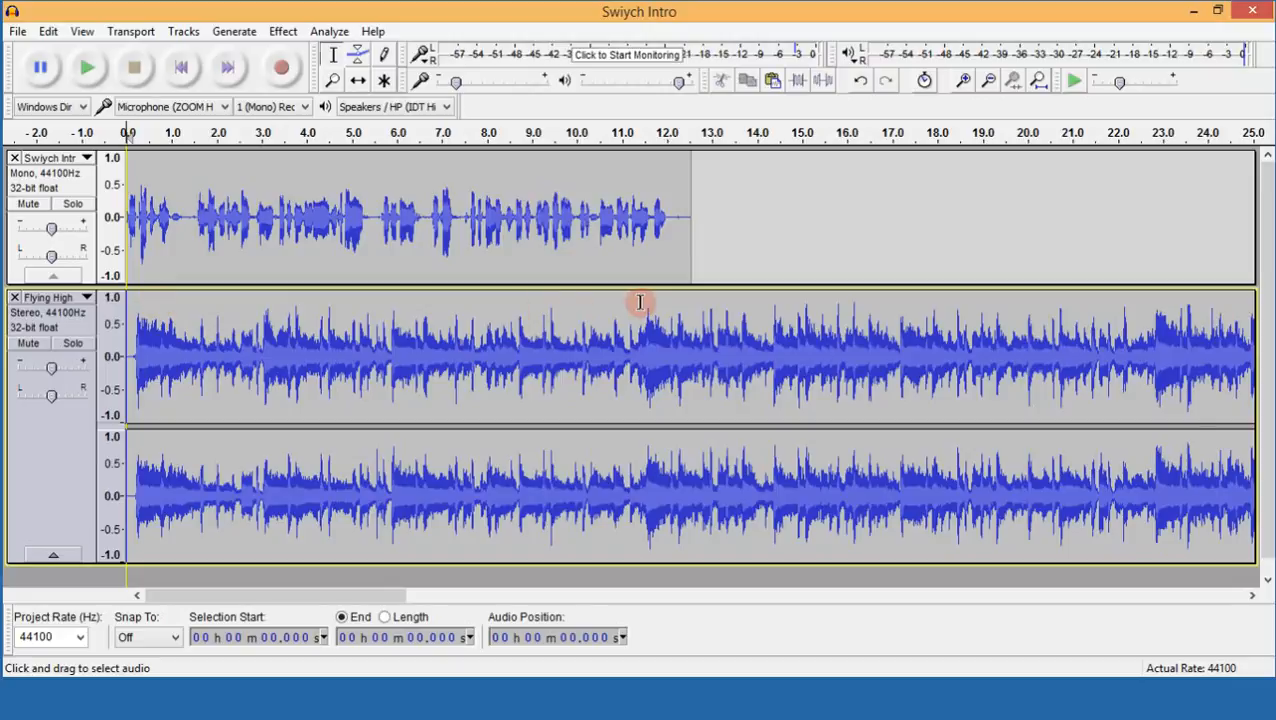
pyautogui.keyDown('shift'); pyautogui.click(691, 297); pyautogui.keyUp('shift')
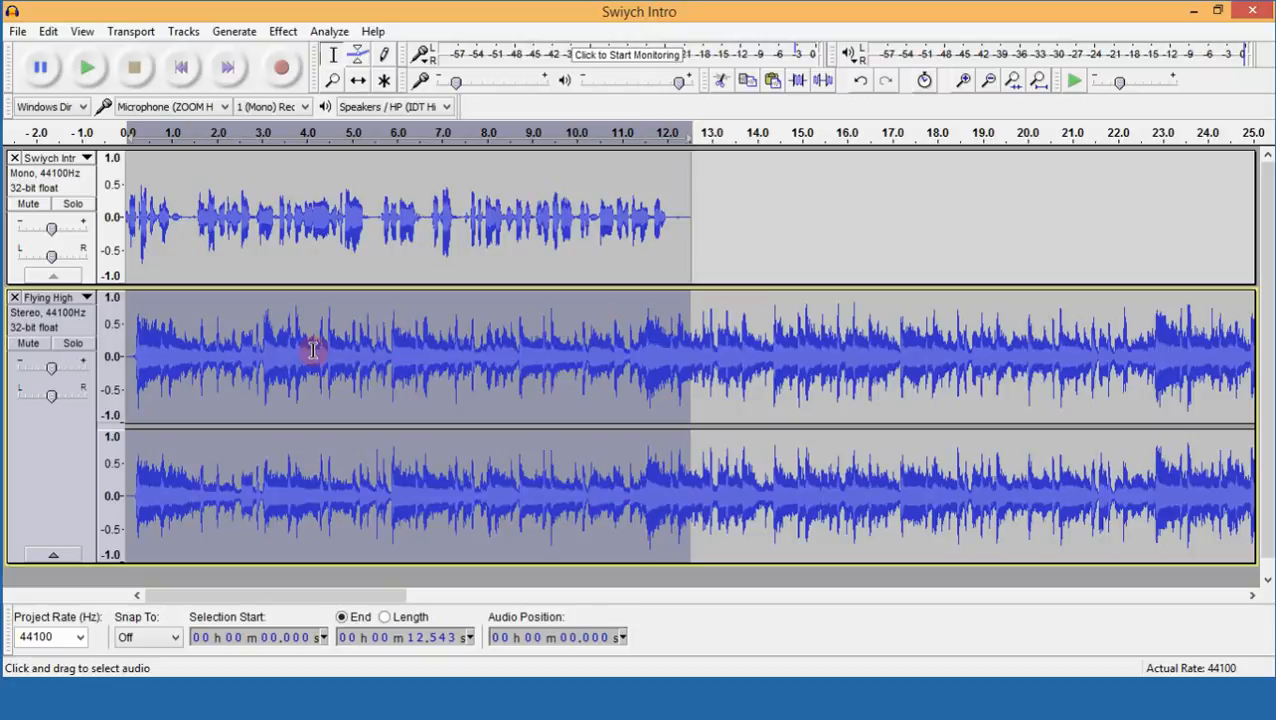
# Look through the list of available effects for the selected section of music.
pyautogui.click(287, 33)
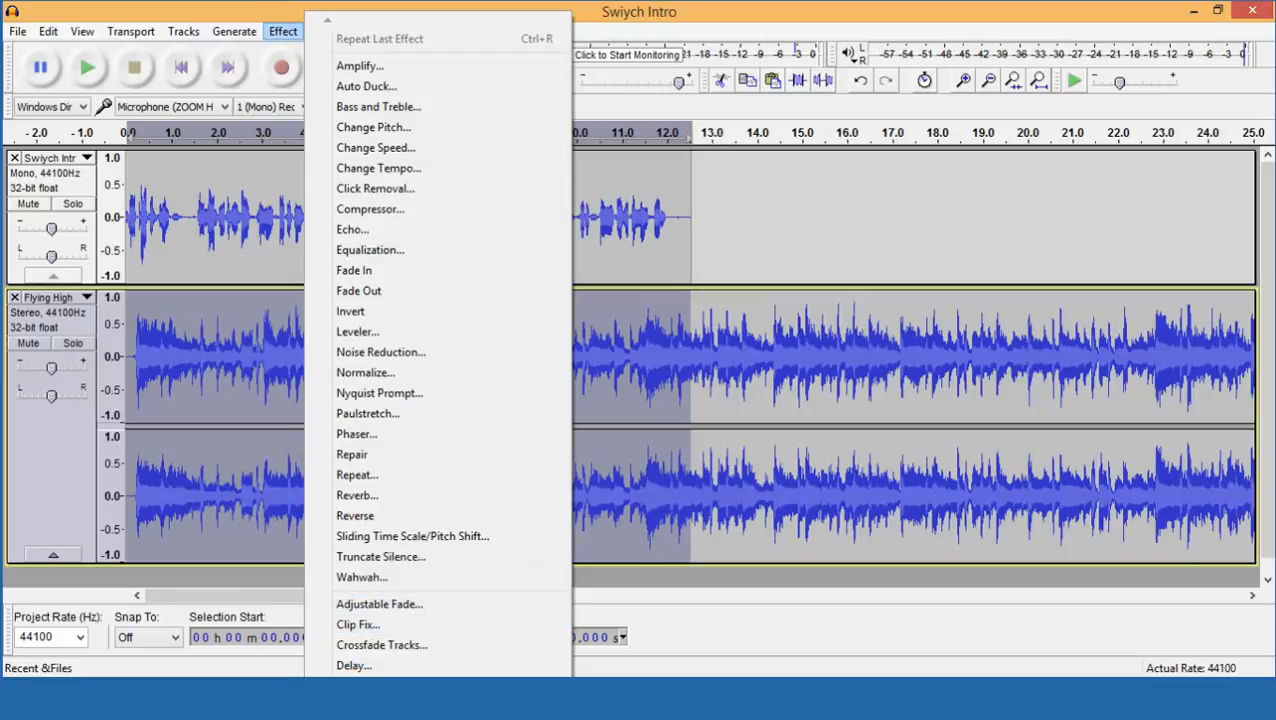
pyautogui.moveTo(438, 702)
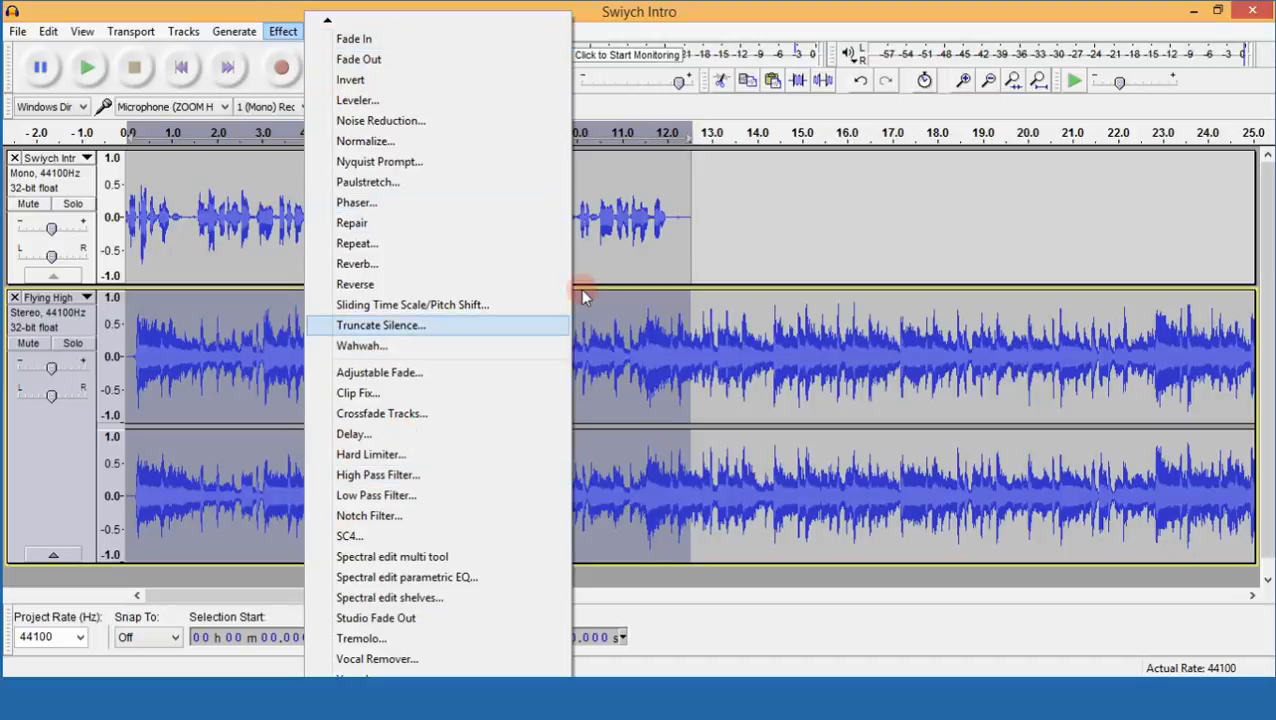
pyautogui.click(642, 230)
# Try a Fade In across both tracks from 0 to 12.543 s, and undo it.
pyautogui.click(285, 357)
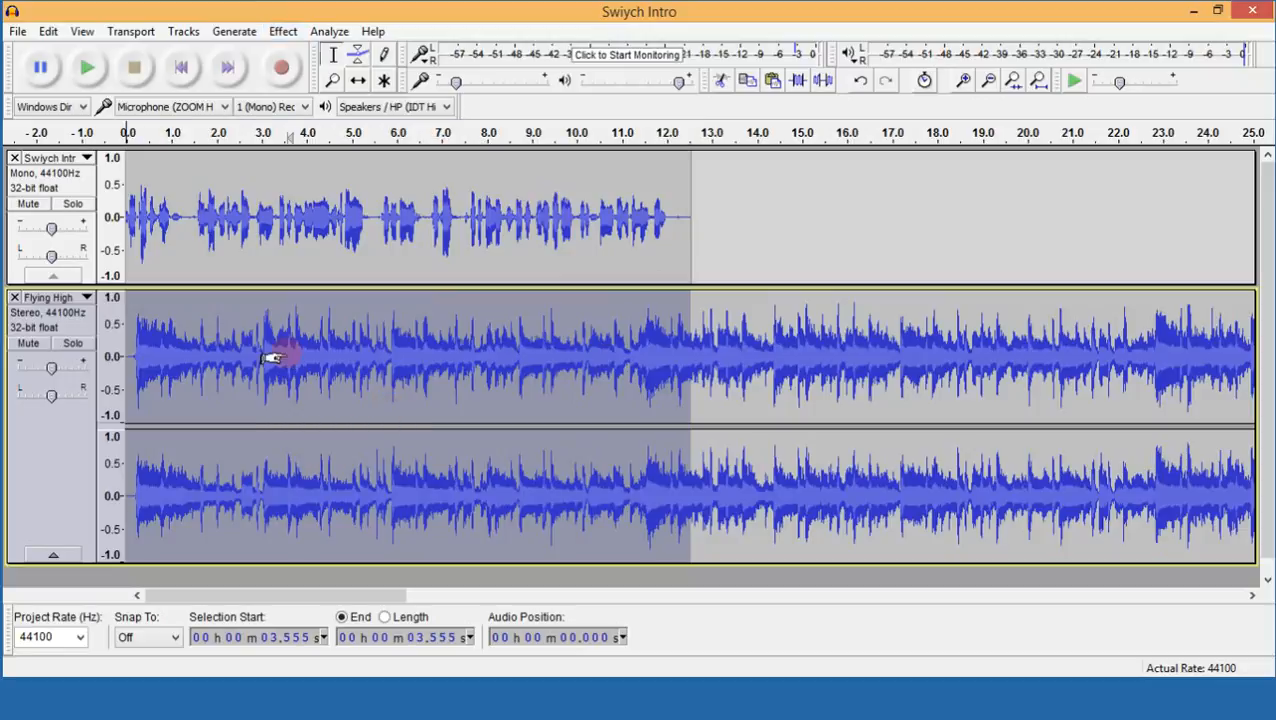
pyautogui.click(128, 298)
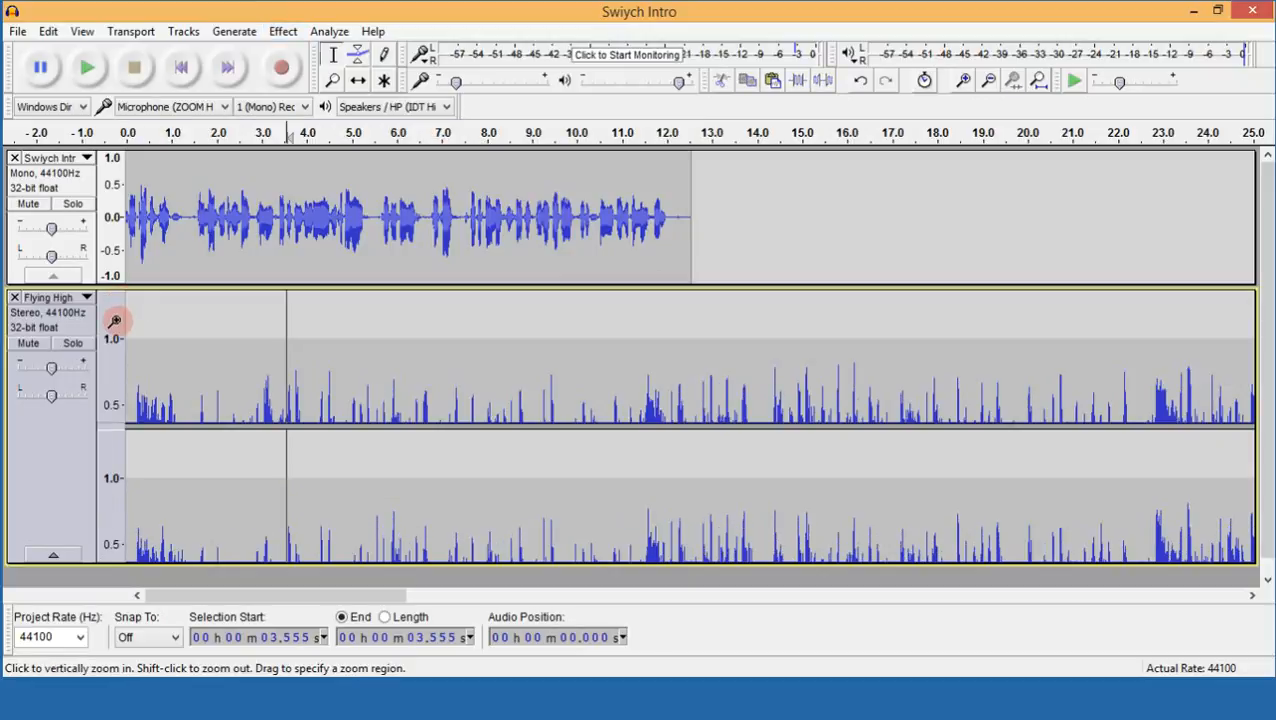
pyautogui.rightClick(116, 320)
pyautogui.moveTo(128, 302); pyautogui.dragTo(267, 298)
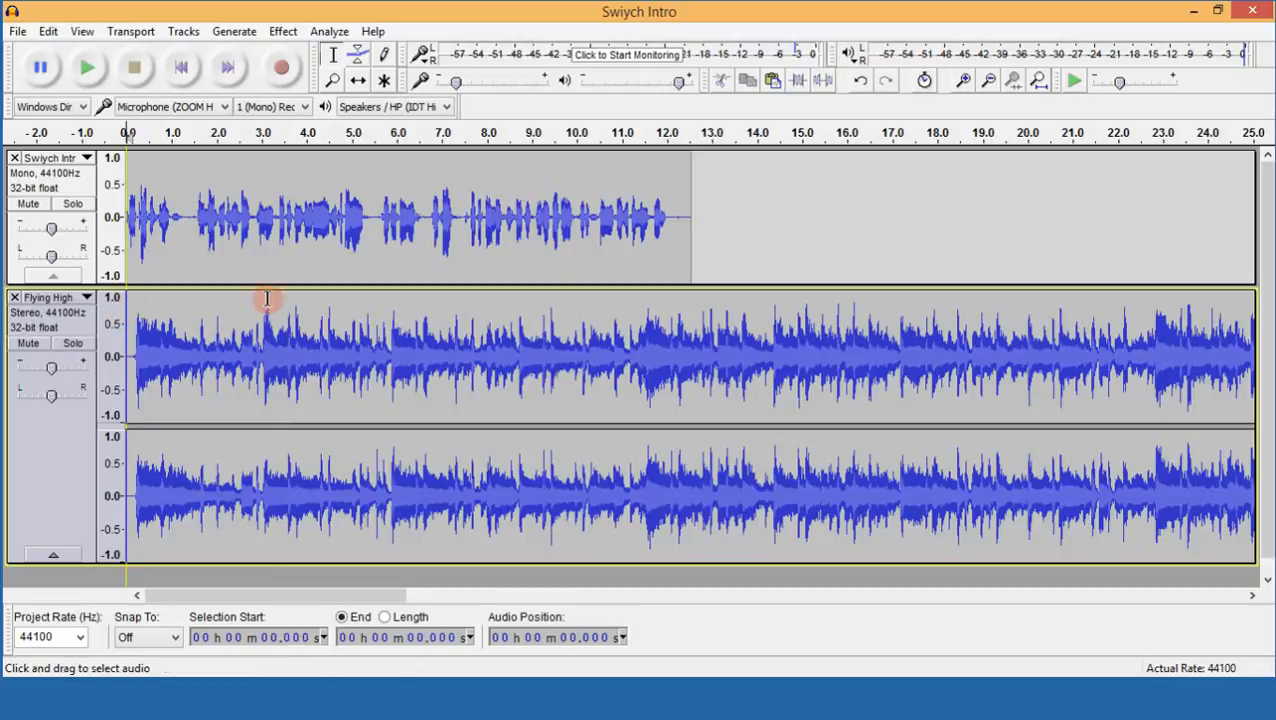
pyautogui.keyDown('shift'); pyautogui.click(689, 296); pyautogui.keyUp('shift')
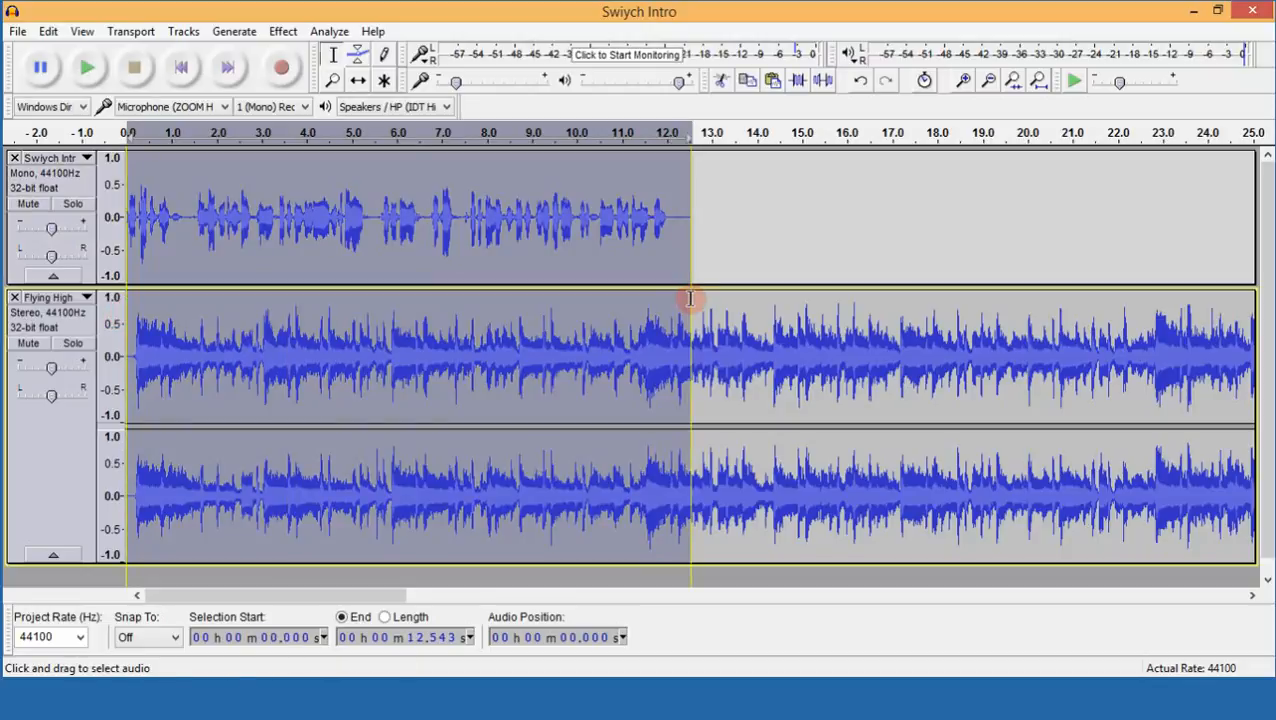
pyautogui.click(284, 30)
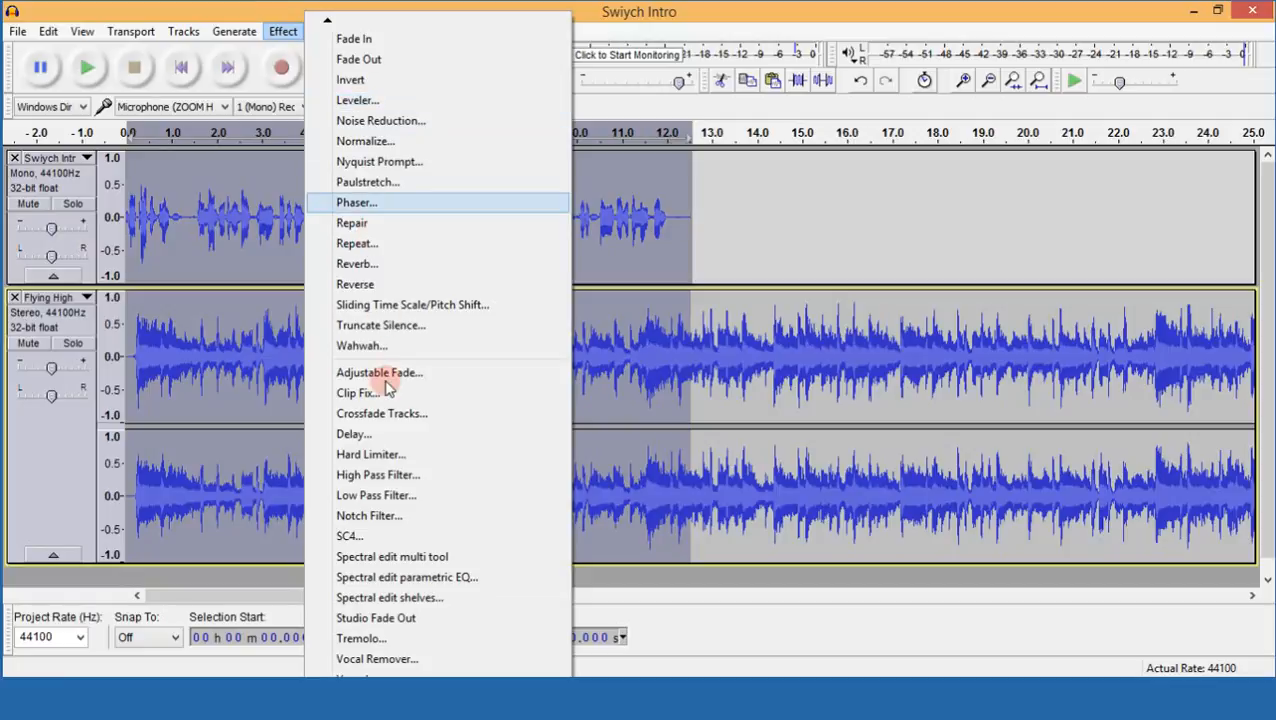
pyautogui.click(373, 41)
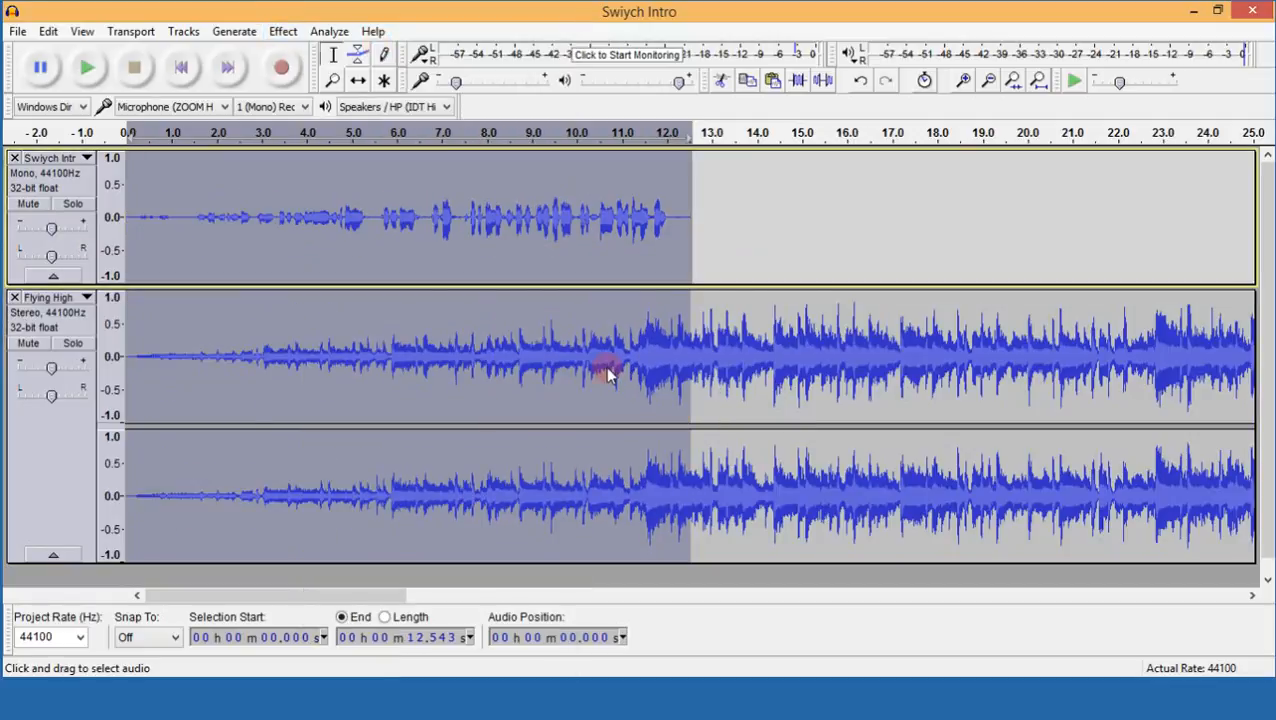
pyautogui.hotkey('ctrl', 'z')
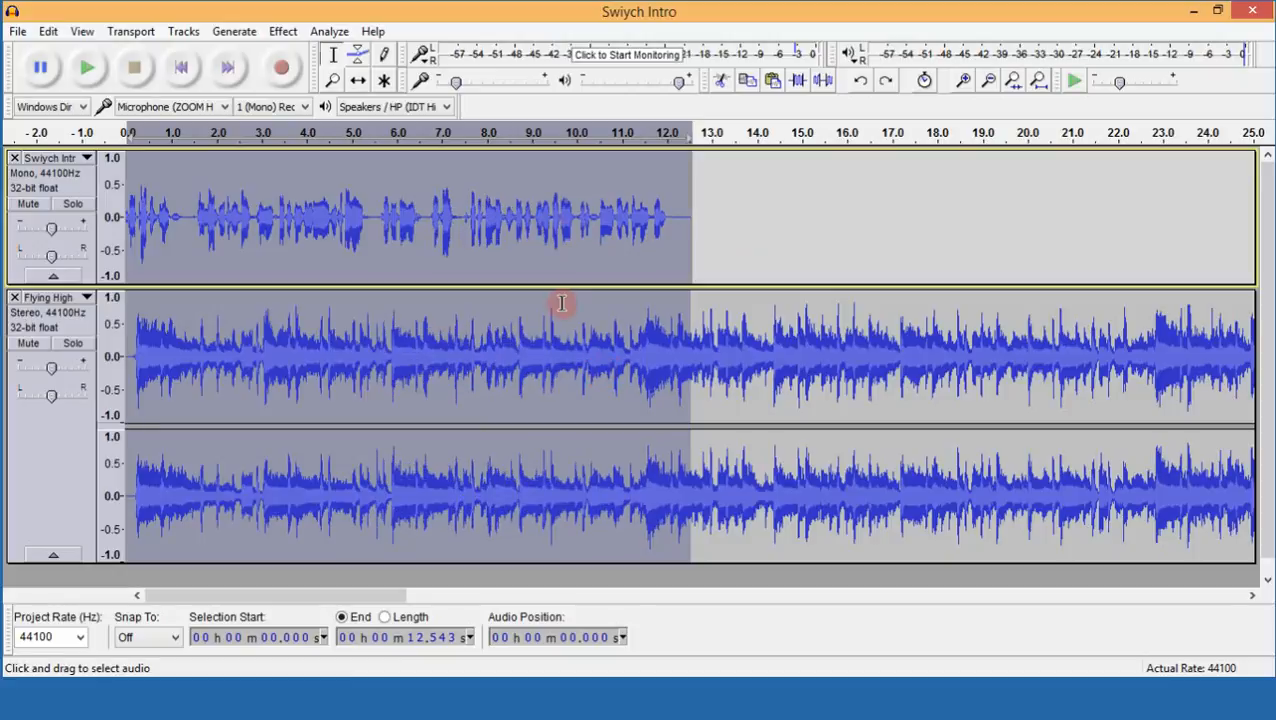
# Reselect only the Flying High track from 0 to 12.543 s, leaving the intro voice track out of the selection.
pyautogui.click(554, 303)
pyautogui.moveTo(691, 302); pyautogui.dragTo(133, 305)
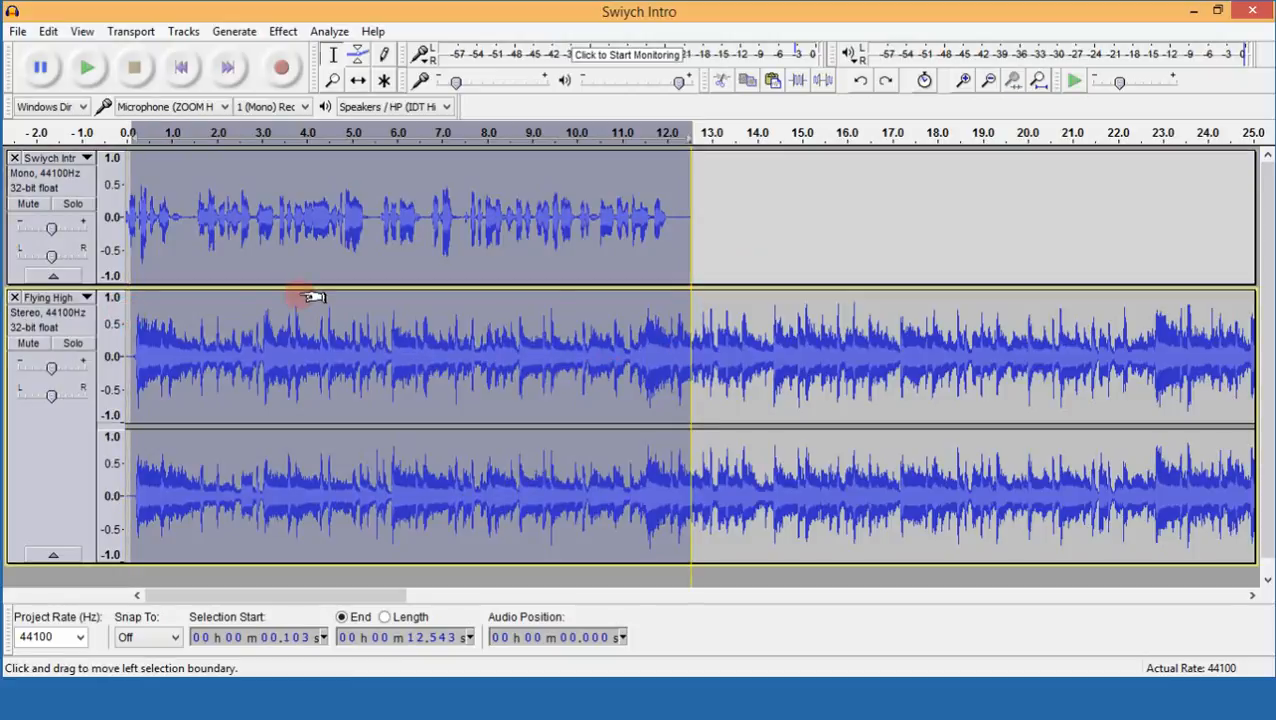
pyautogui.click(677, 369)
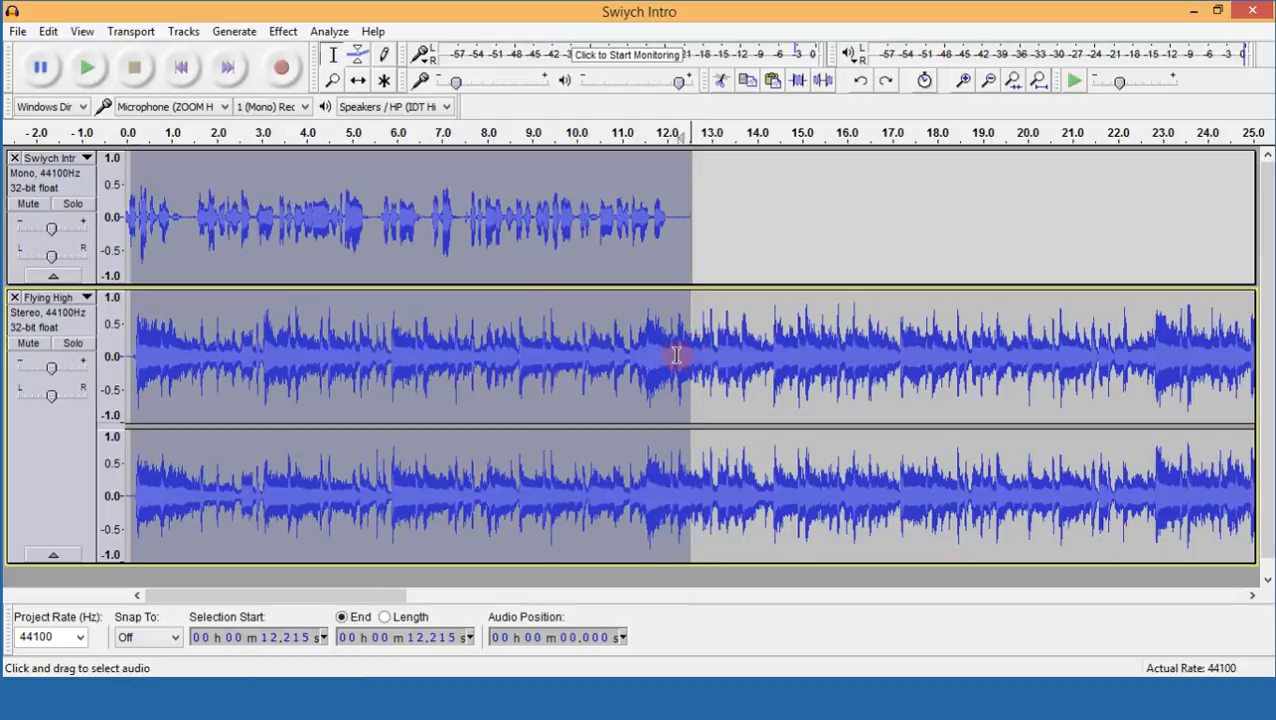
pyautogui.click(691, 303)
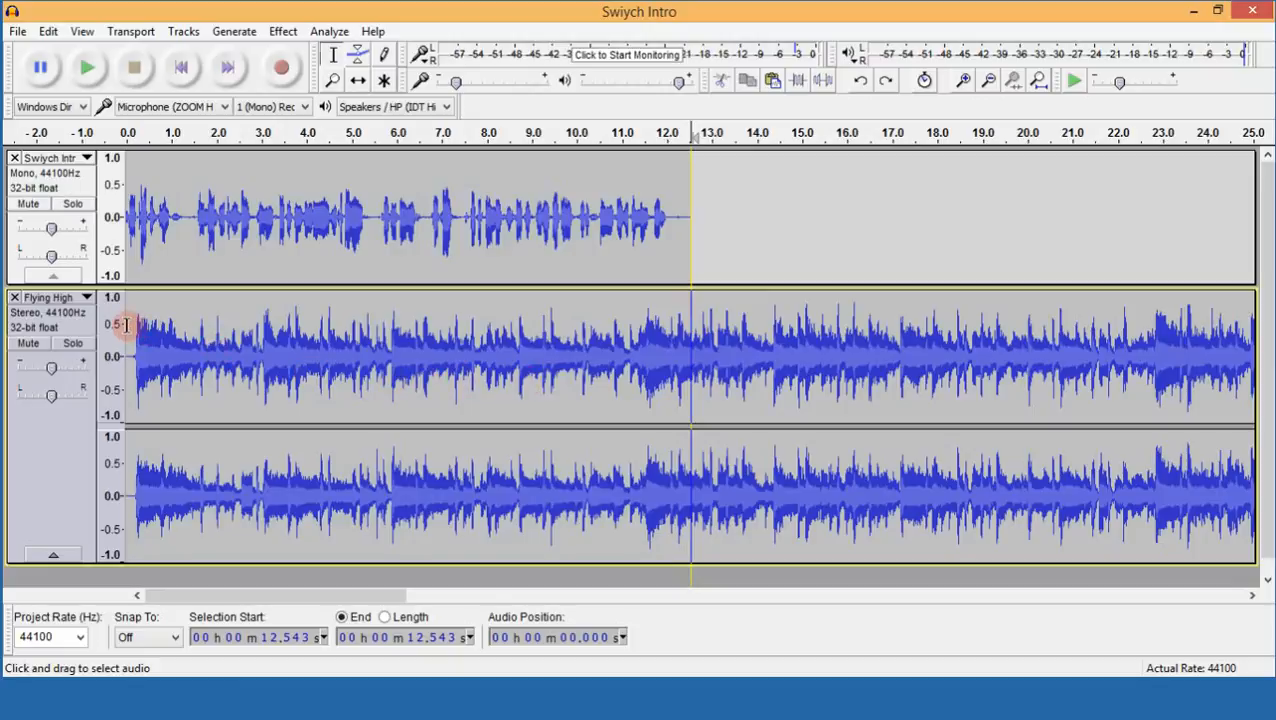
pyautogui.moveTo(122, 327); pyautogui.dragTo(685, 336)
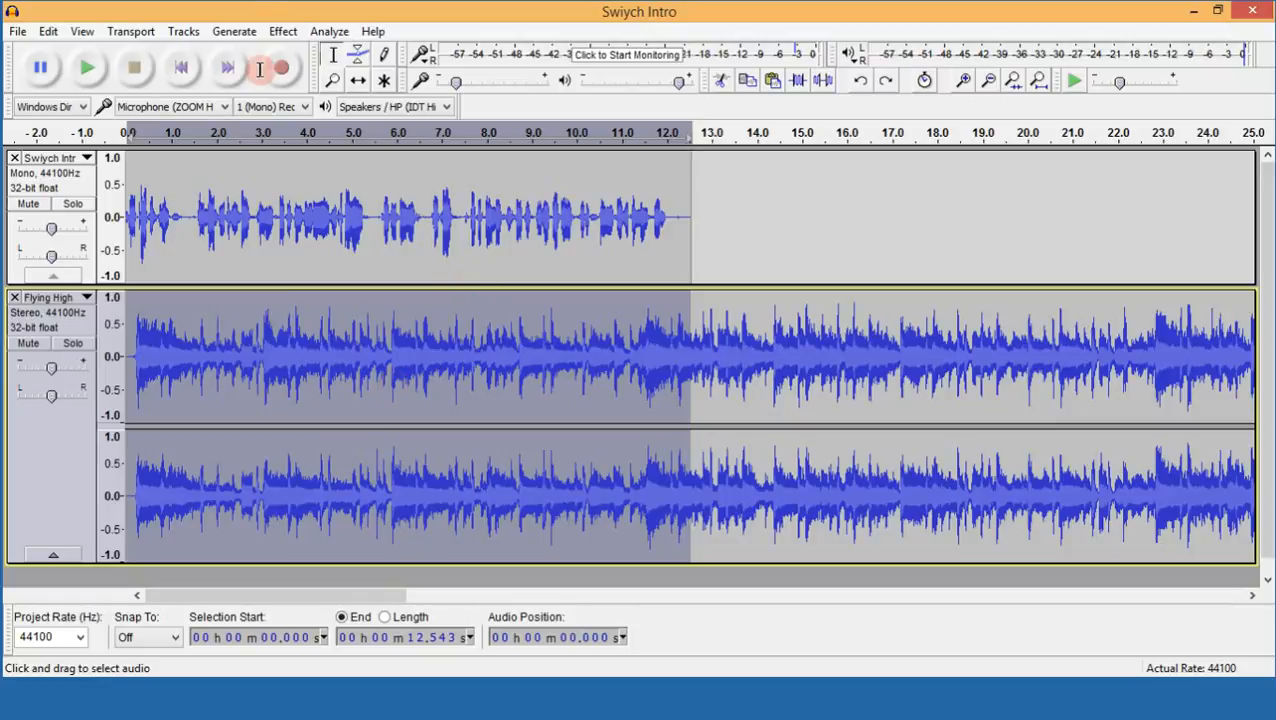
# Apply a Fade In to the selected first 12.543 s of the Flying High track and clear the selection.
pyautogui.click(283, 31)
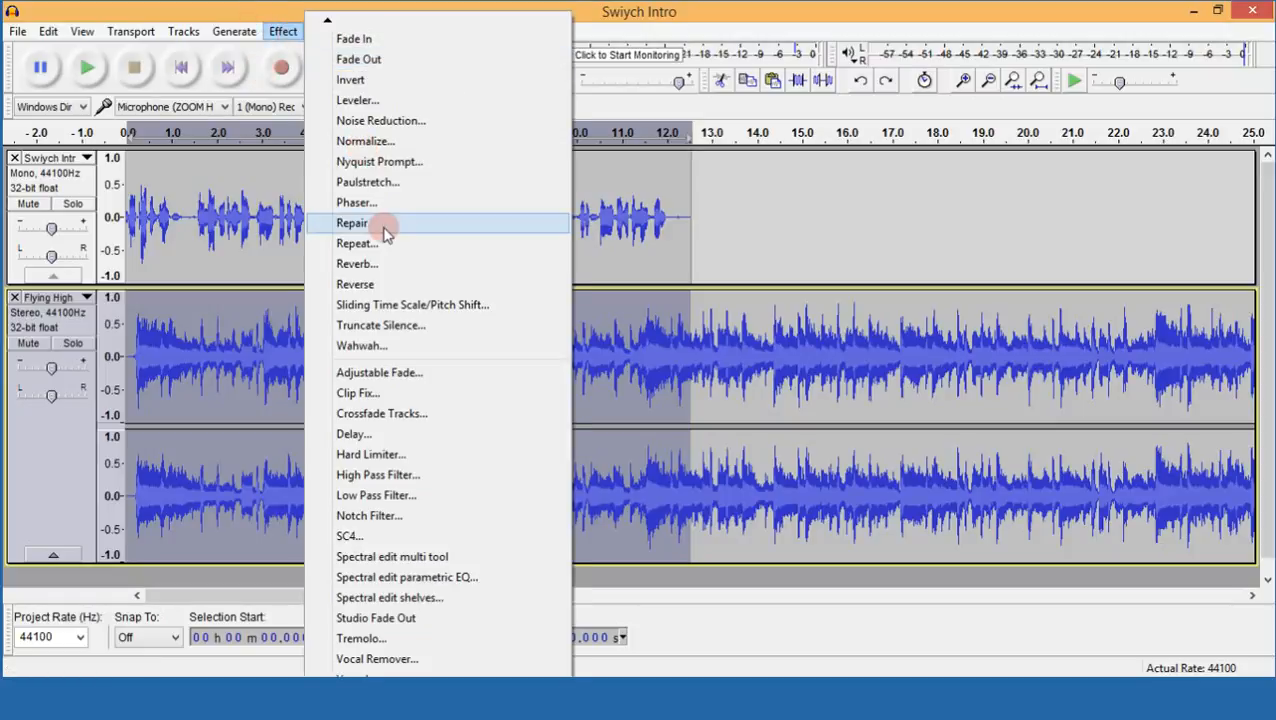
pyautogui.click(388, 42)
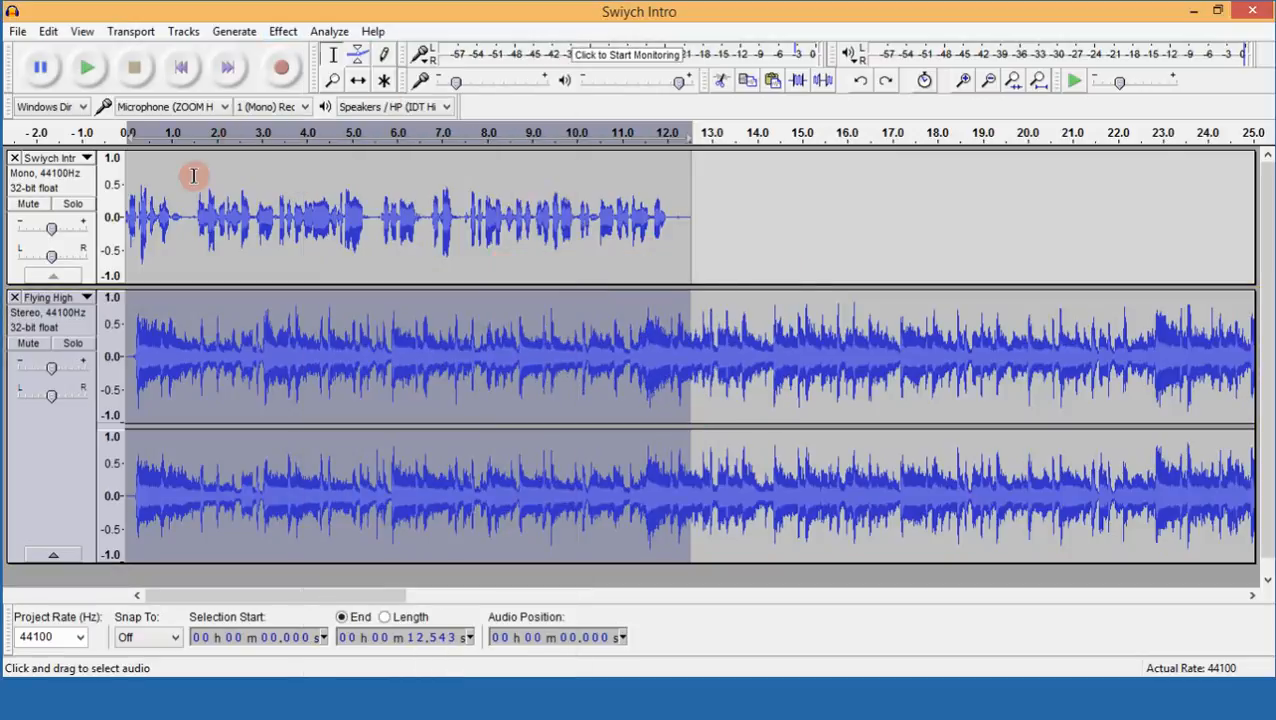
pyautogui.click(137, 174)
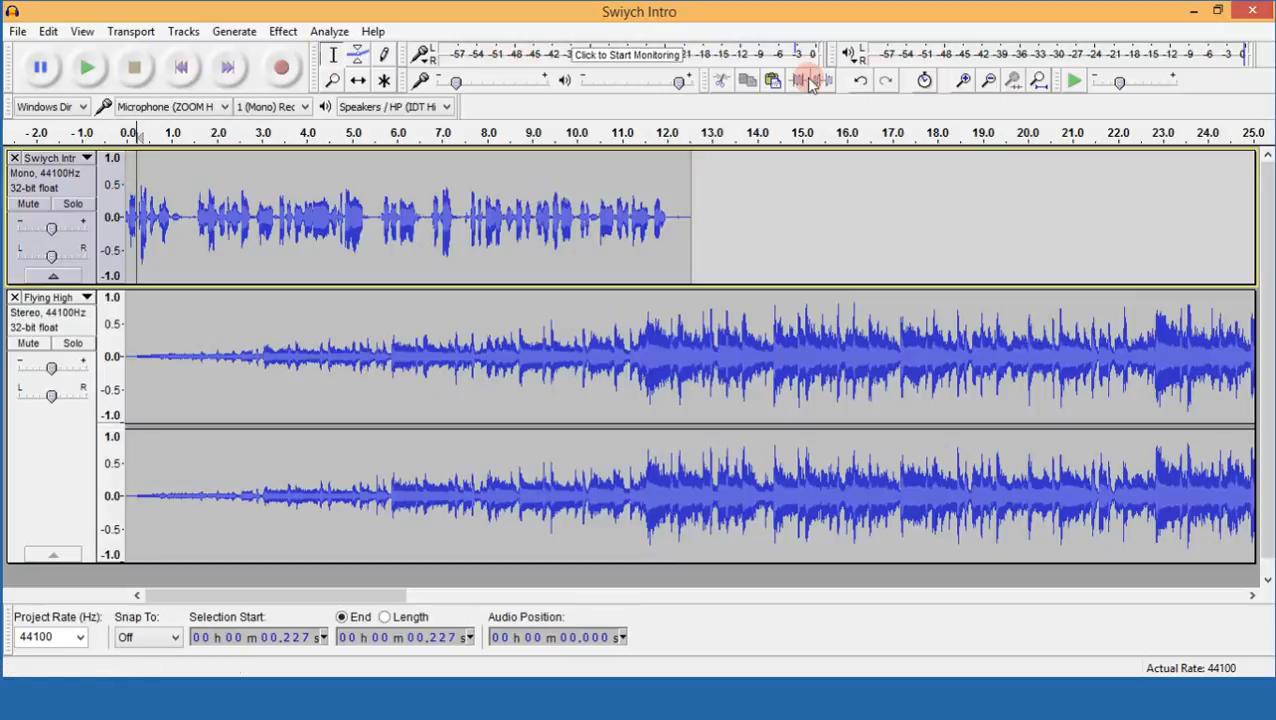
# Play back the intro voice together with the faded-in Flying High music.
pyautogui.click(963, 80)
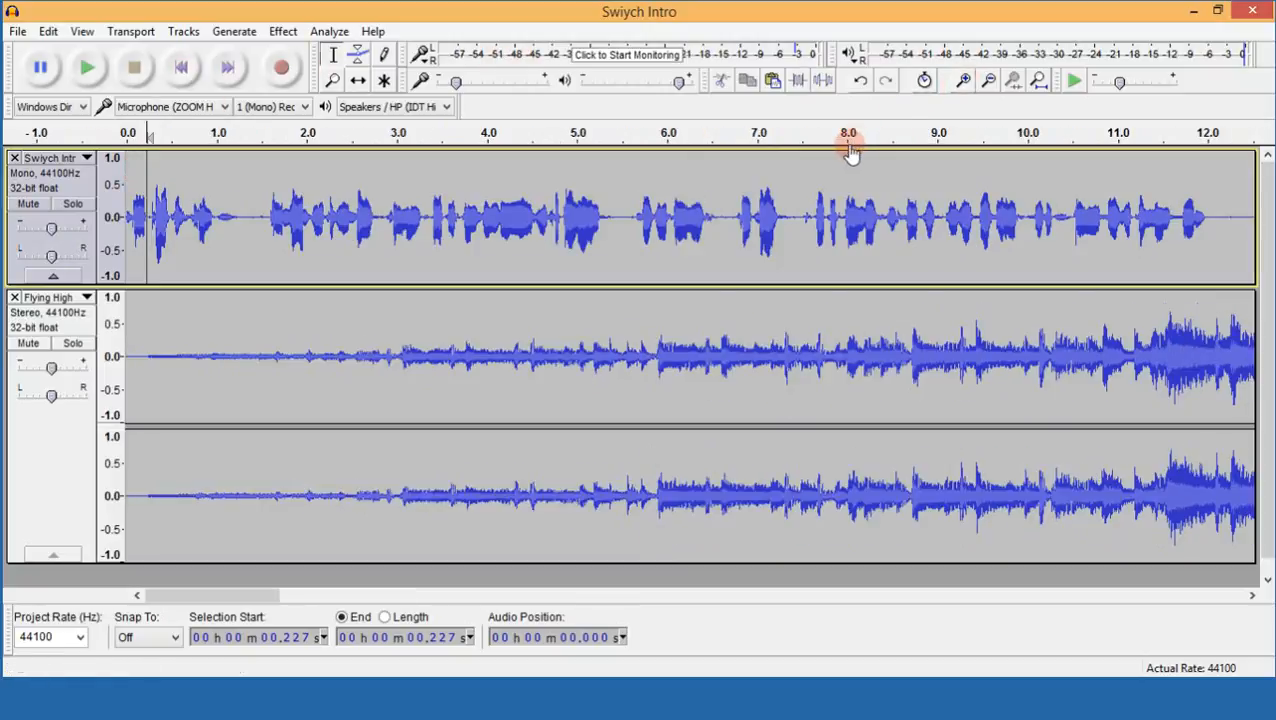
pyautogui.click(988, 80)
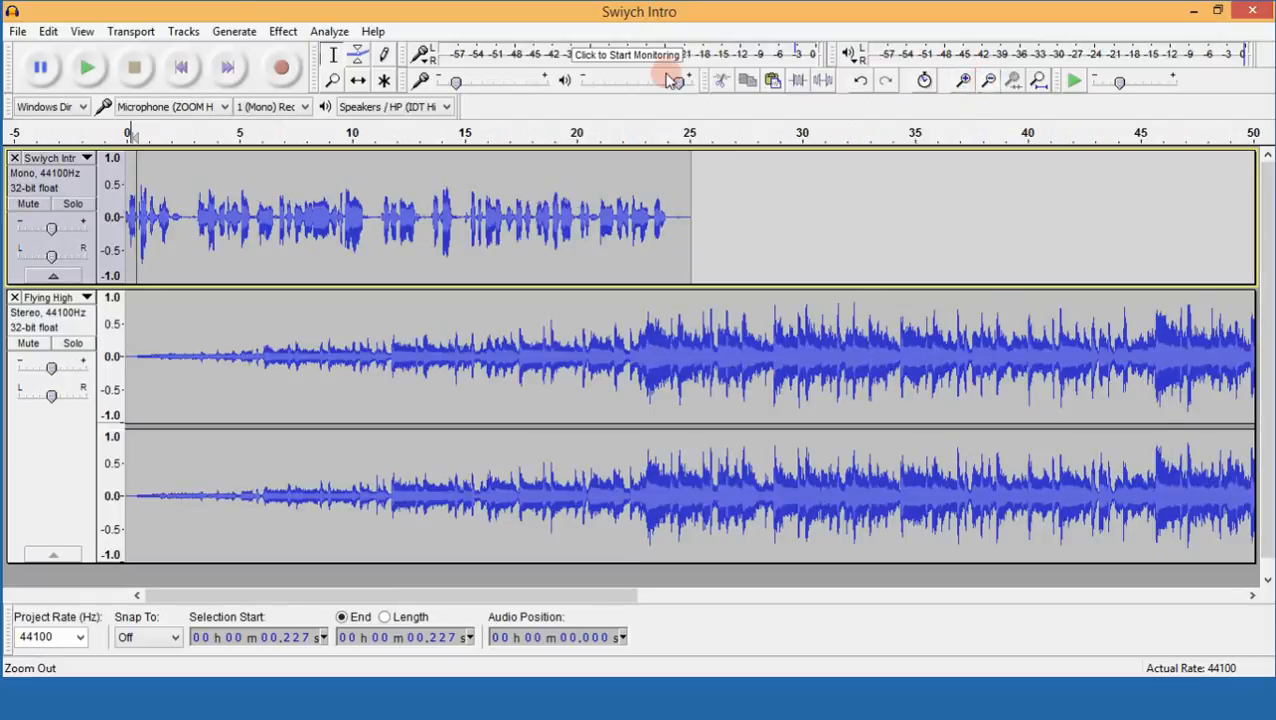
pyautogui.click(988, 80)
pyautogui.click(86, 68)
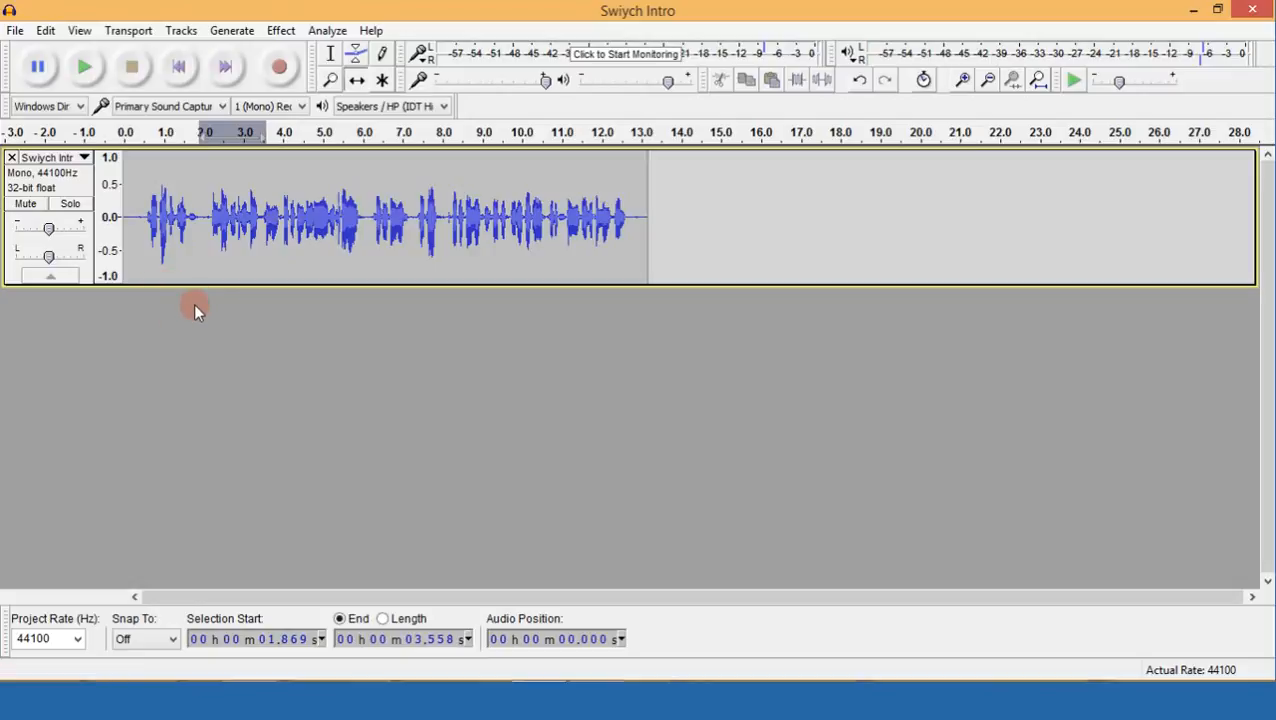
# Import the Swiych - SmartSound music from the Basic Sounds folder as a new track below the intro voice.
pyautogui.click(16, 31)
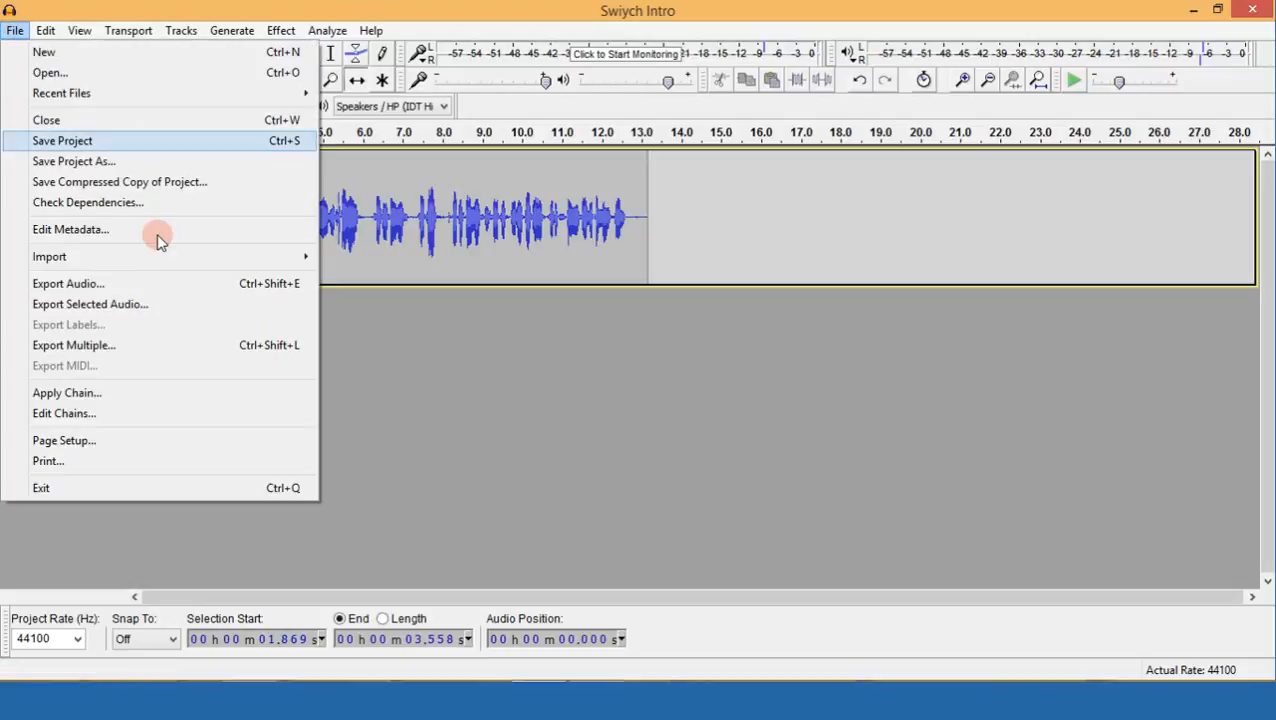
pyautogui.moveTo(199, 258)
pyautogui.click(360, 258)
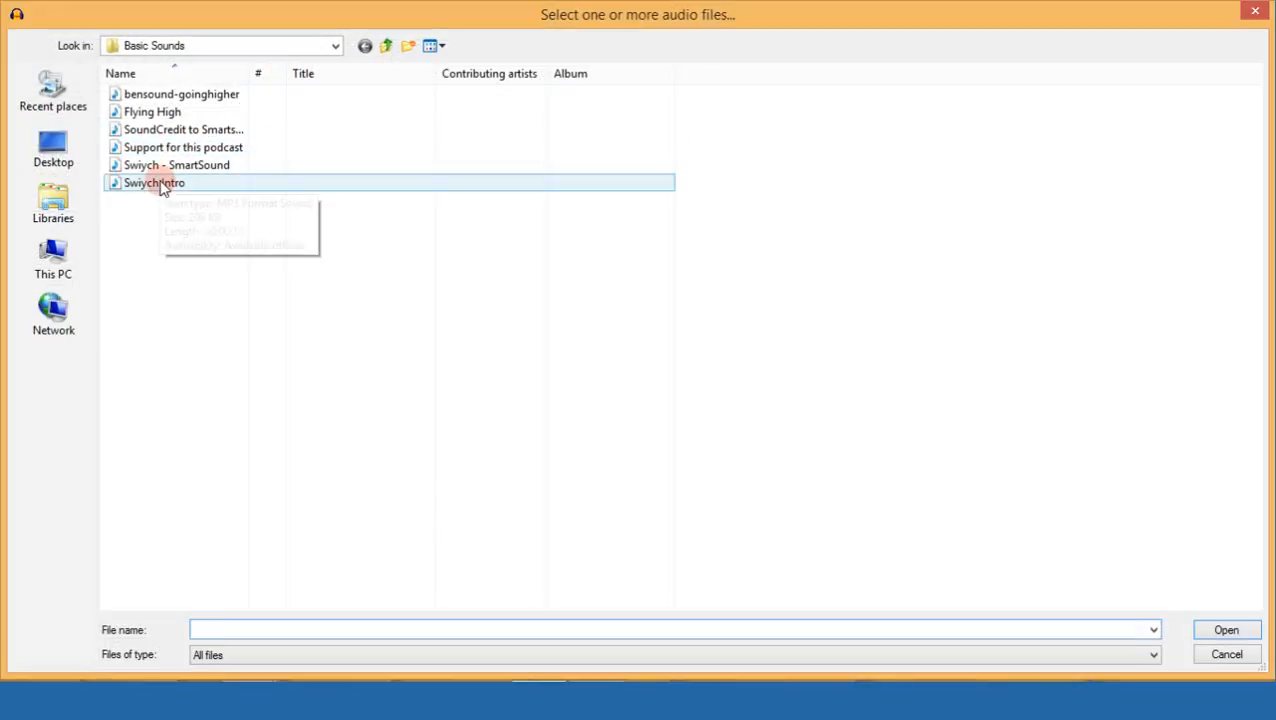
pyautogui.click(162, 182)
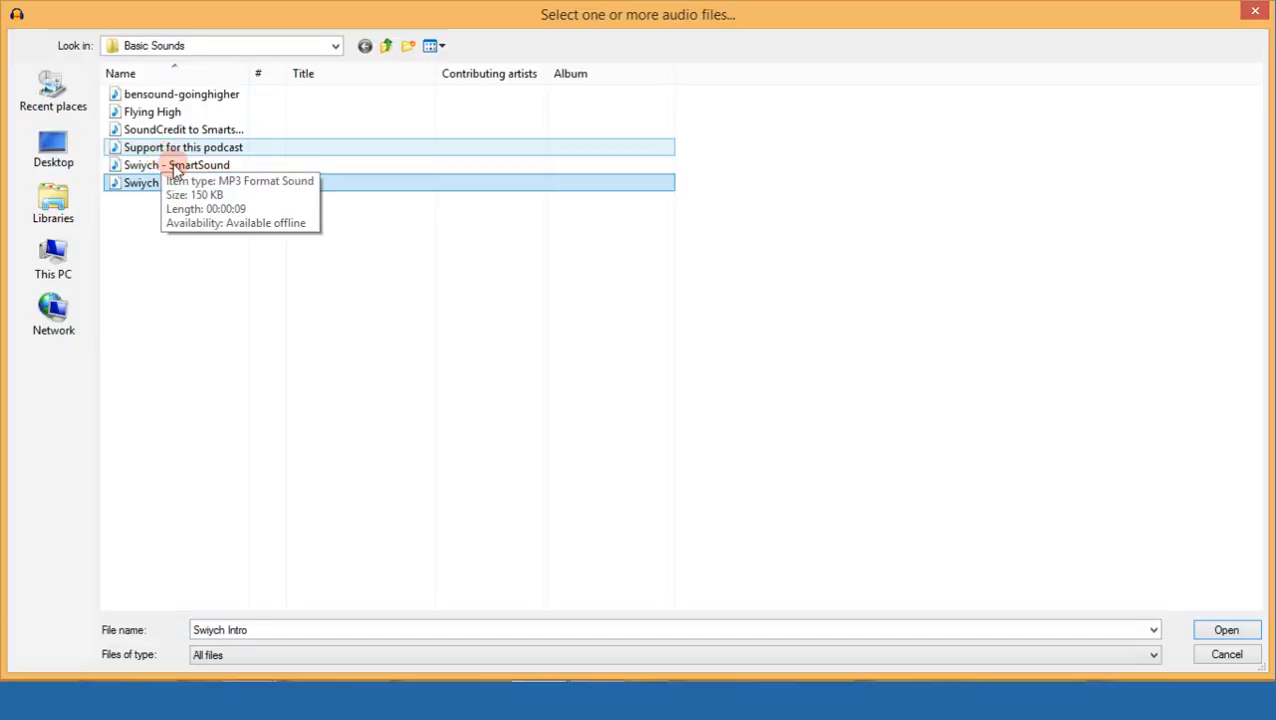
pyautogui.doubleClick(178, 168)
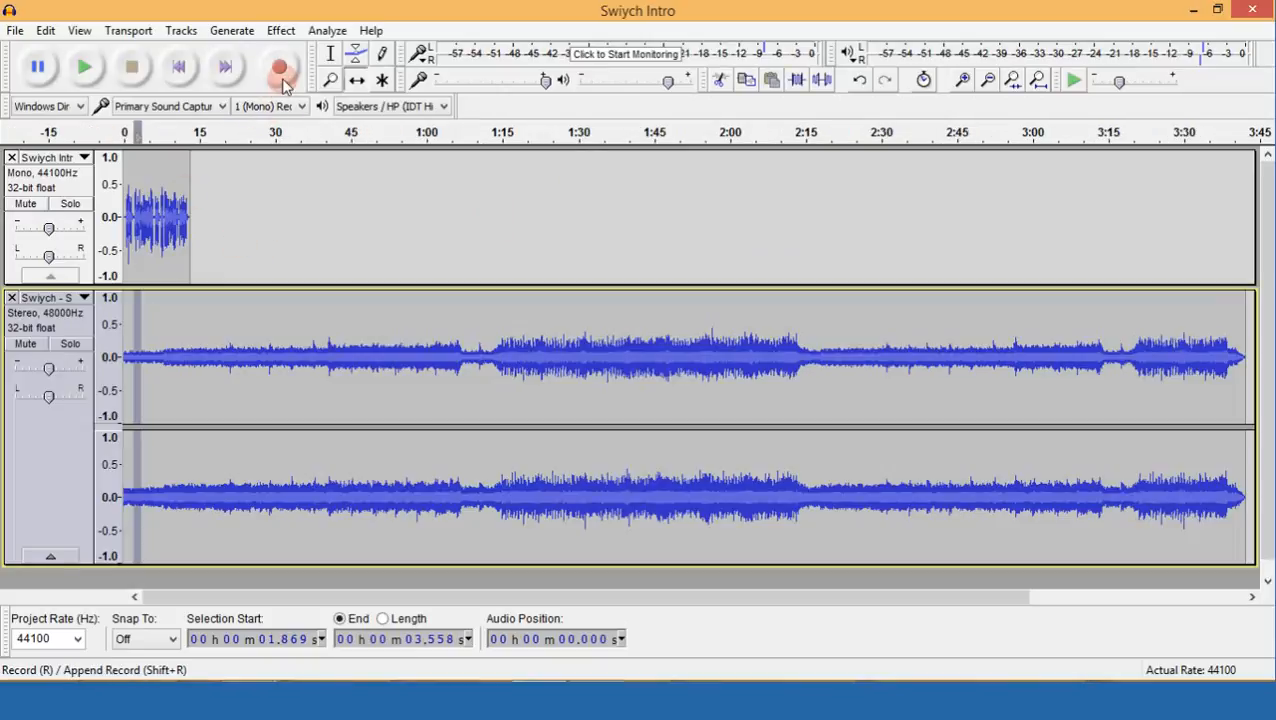
# Shift the intro voice clip and the SmartSound music so both start at about 1.6 s.
pyautogui.click(965, 81)
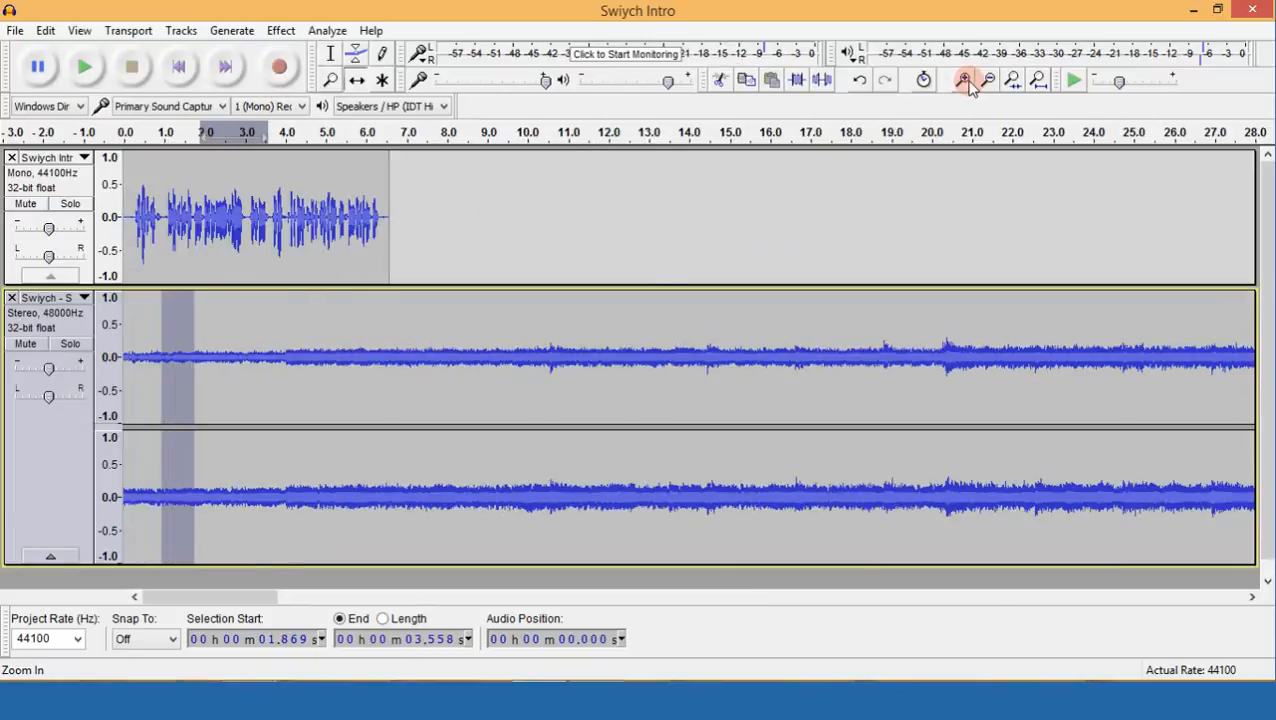
pyautogui.click(965, 81)
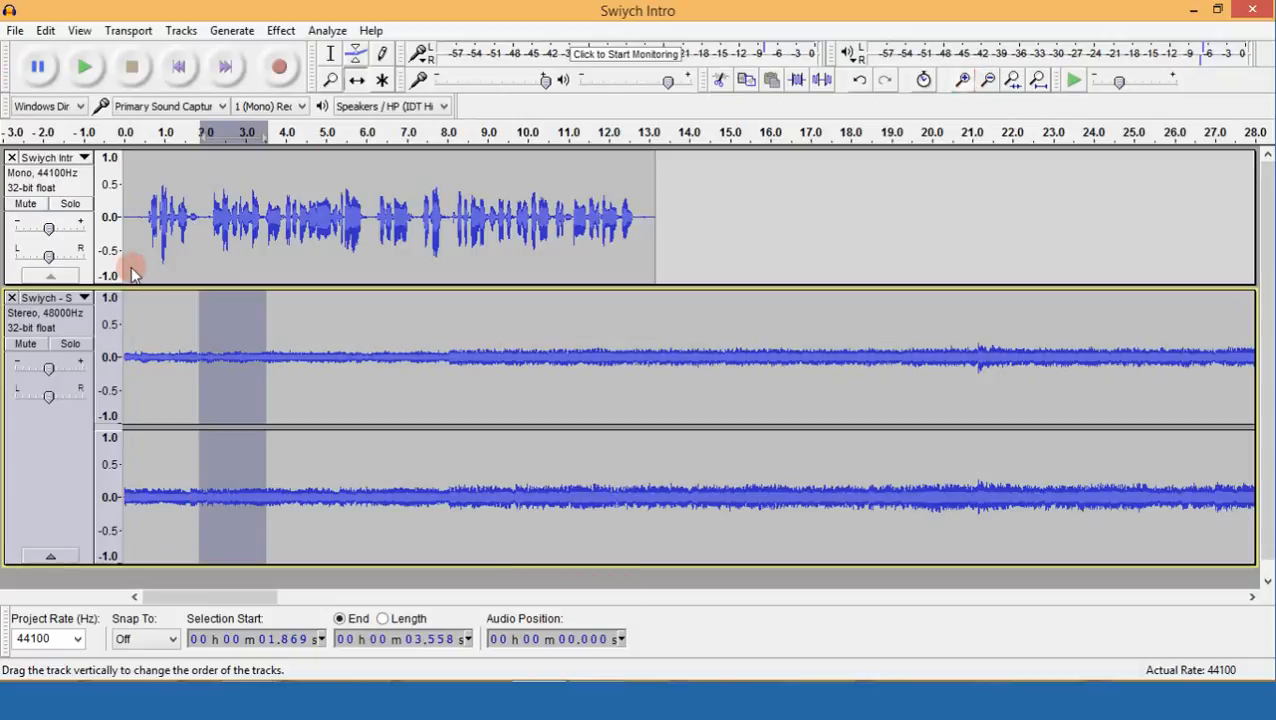
pyautogui.click(964, 82)
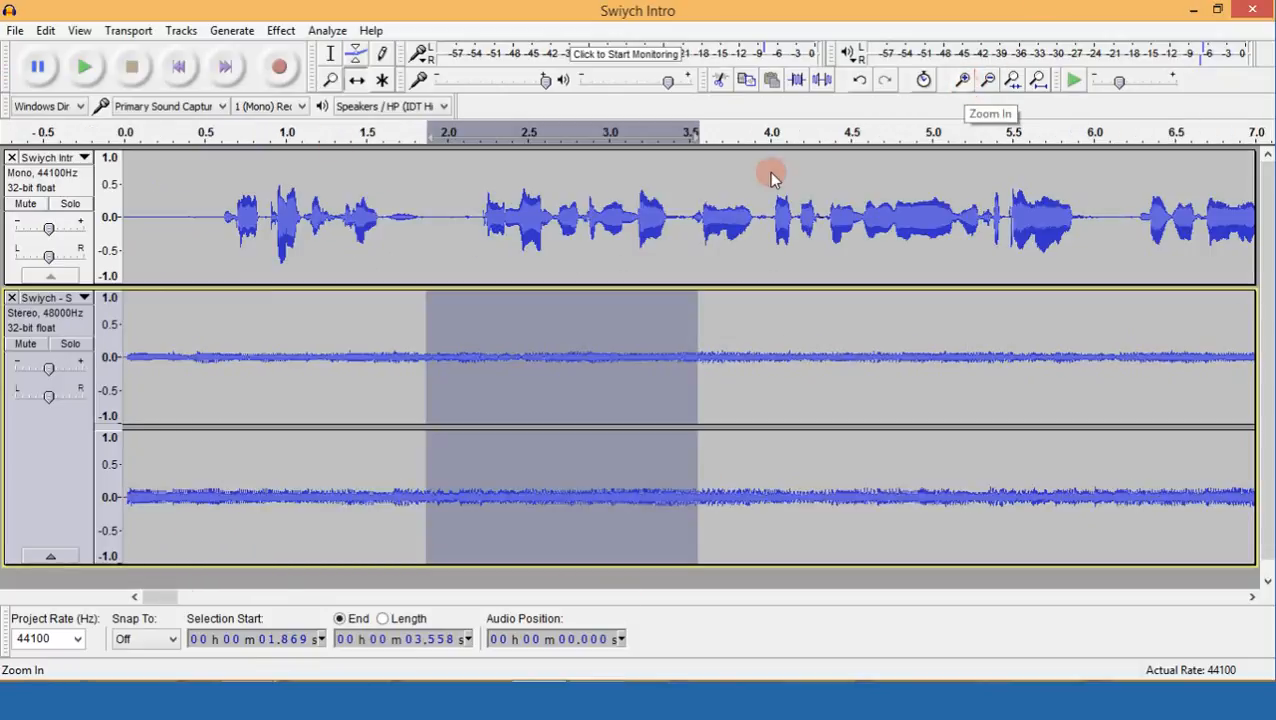
pyautogui.click(988, 82)
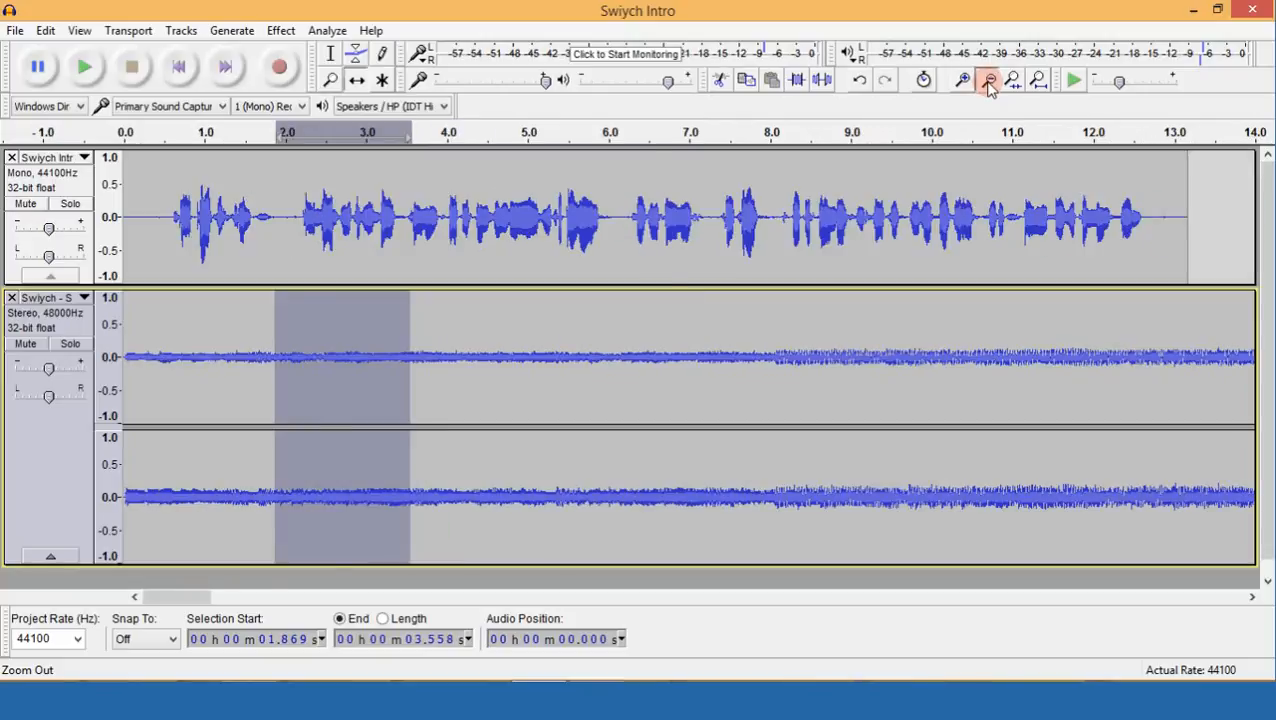
pyautogui.click(988, 83)
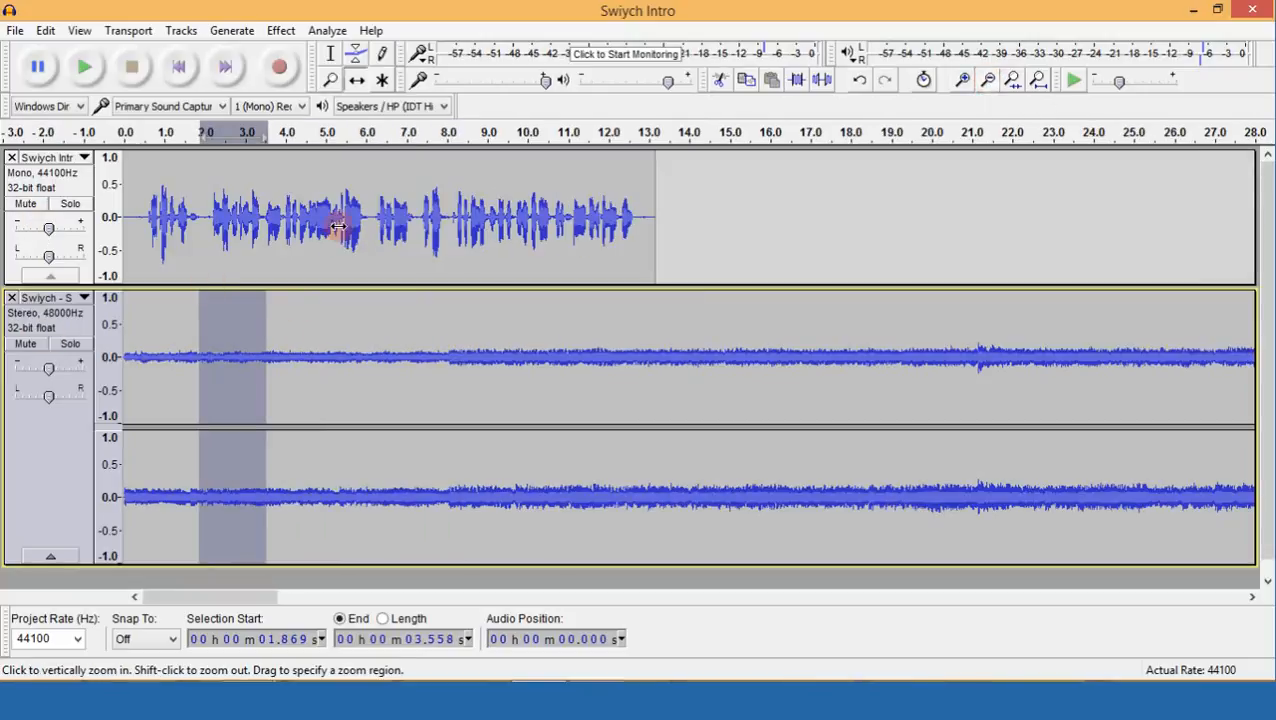
pyautogui.click(176, 66)
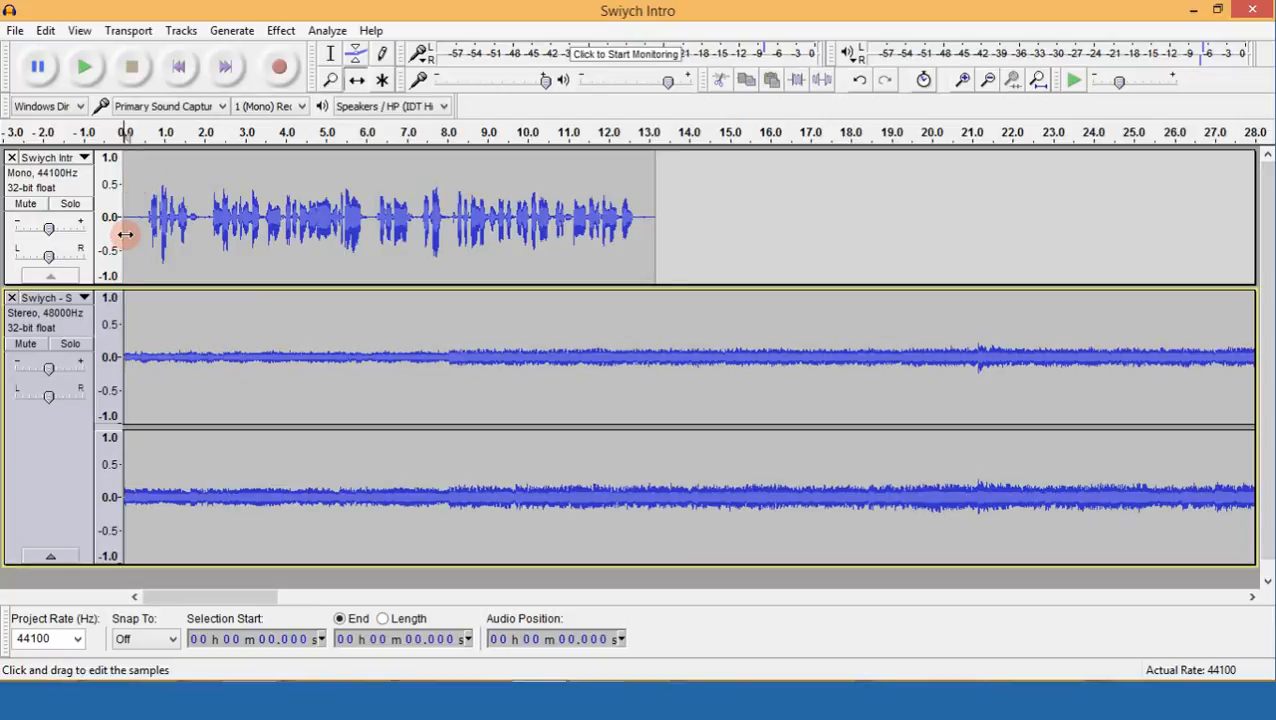
pyautogui.moveTo(218, 202); pyautogui.dragTo(240, 208)
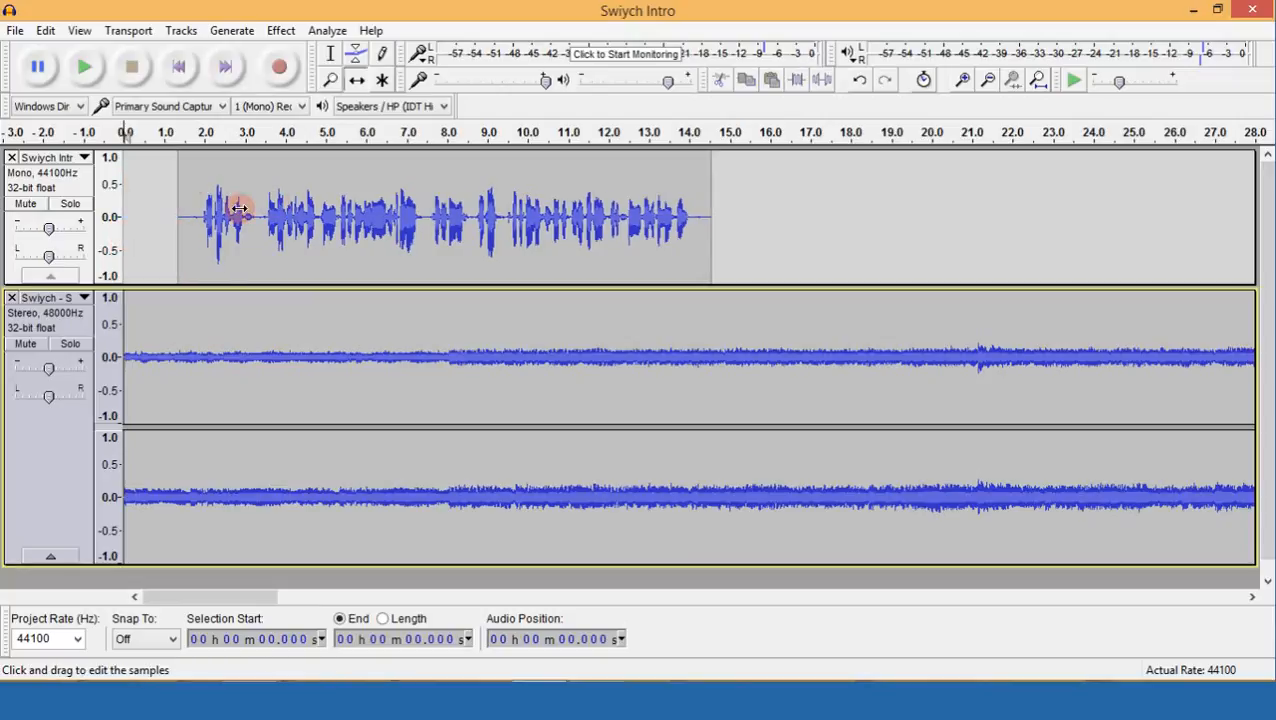
pyautogui.moveTo(215, 309); pyautogui.dragTo(245, 310)
pyautogui.moveTo(250, 219); pyautogui.dragTo(259, 227)
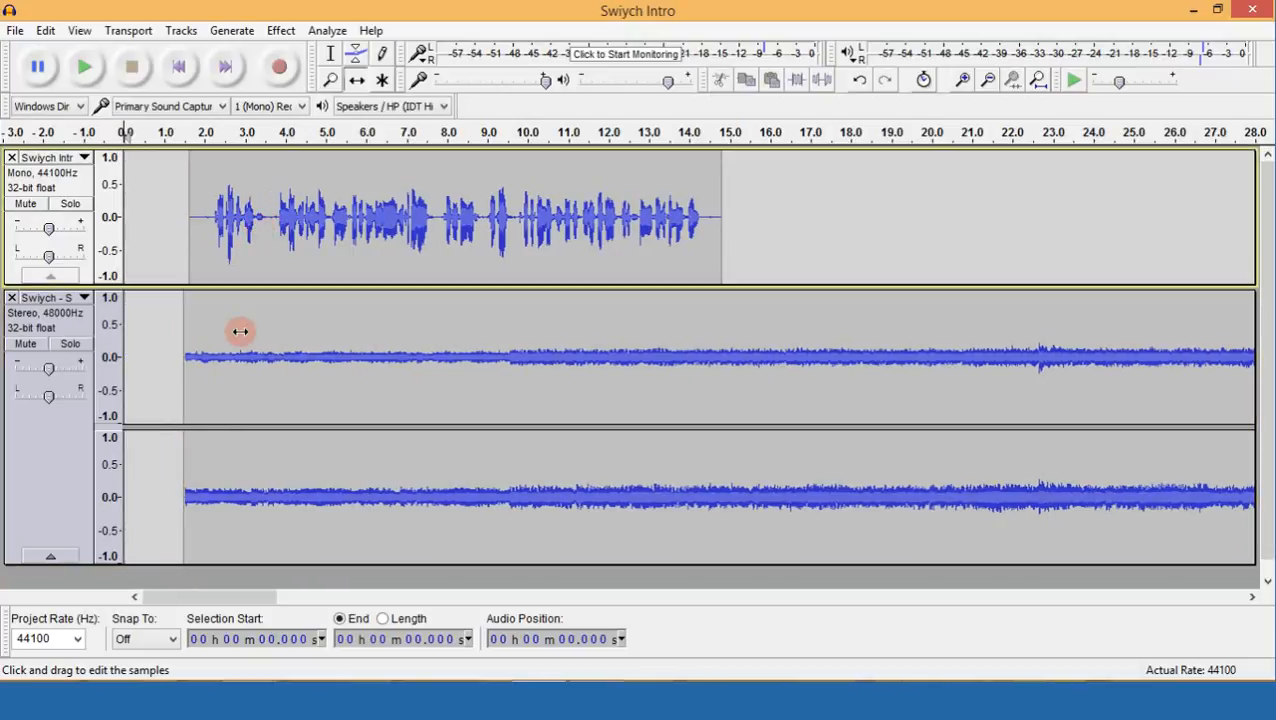
pyautogui.moveTo(248, 336); pyautogui.dragTo(242, 330)
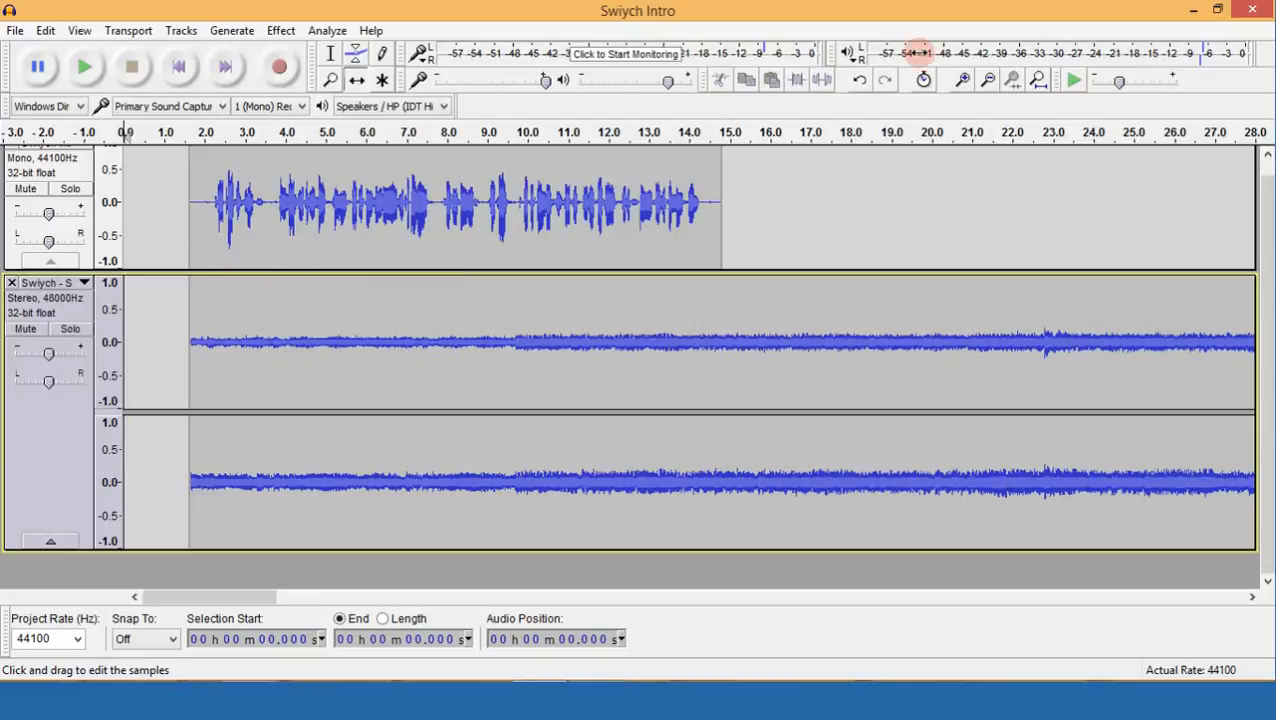
# Record a voice clip of about 3.3 s on a new track from the start of the project.
pyautogui.click(962, 79)
pyautogui.click(962, 79)
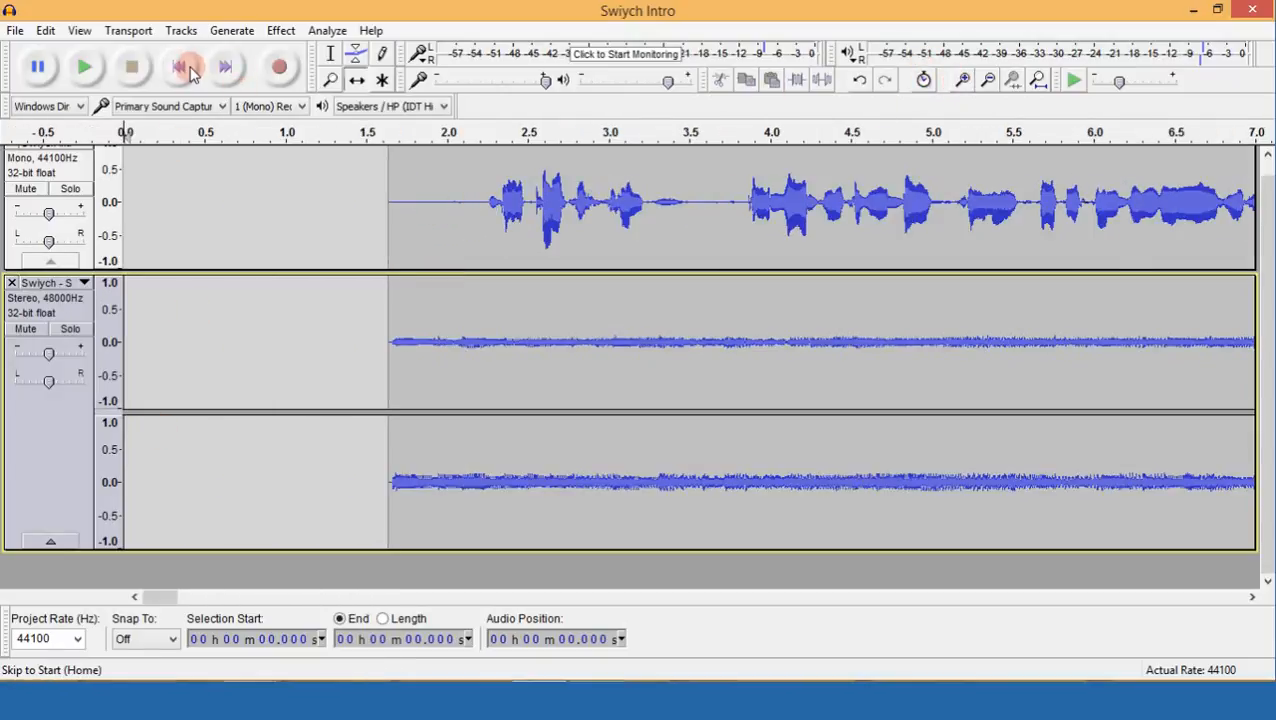
pyautogui.click(280, 70)
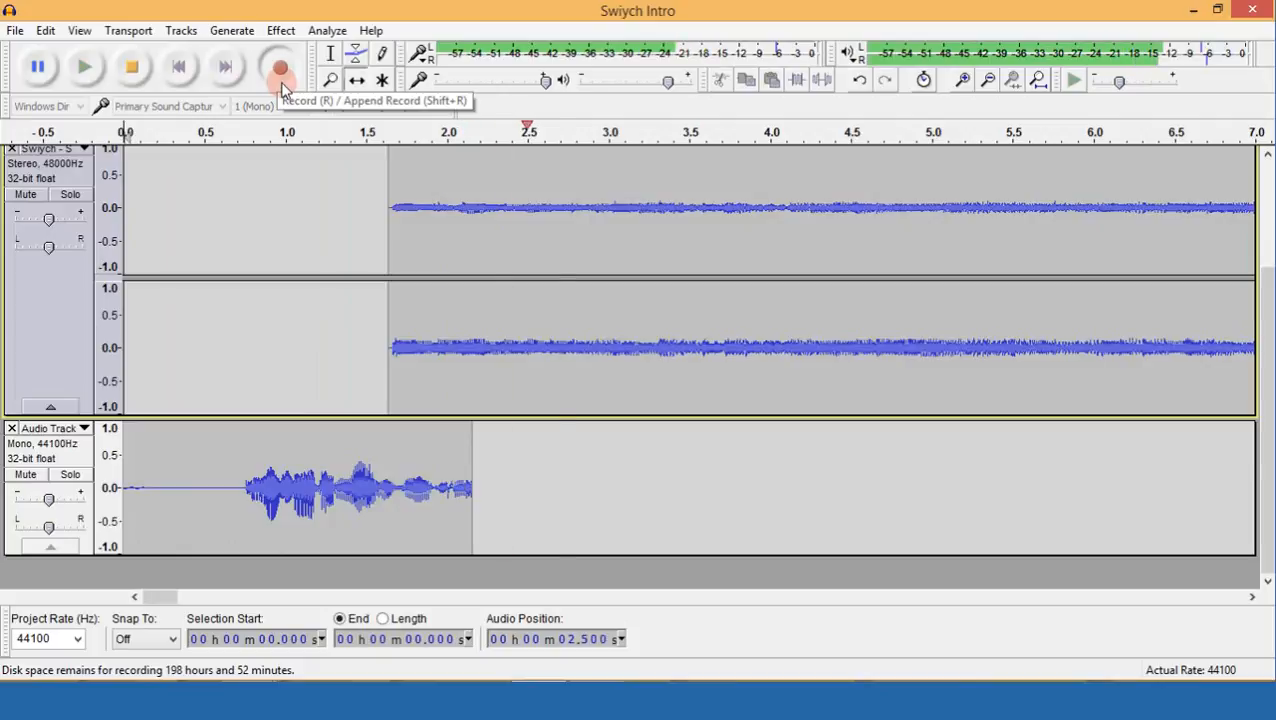
pyautogui.press('space')
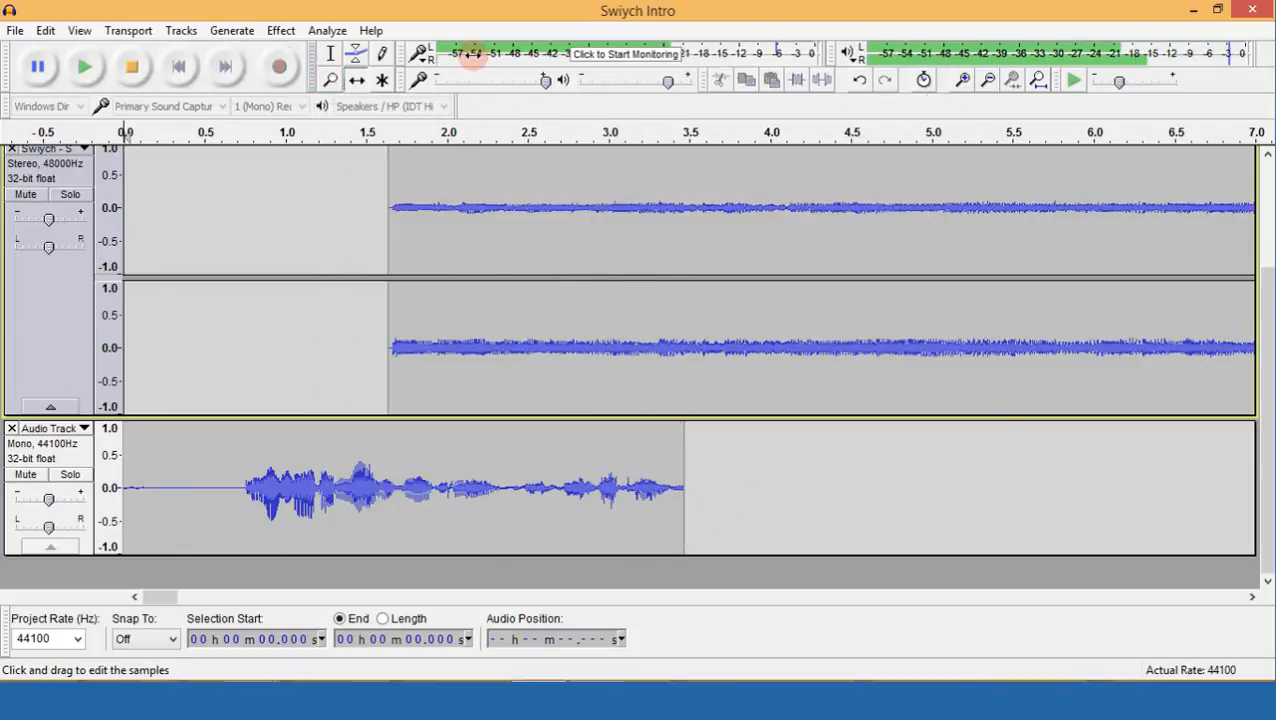
# Shift the SmartSound music to start at about 4.5 s and the intro voice at about 4.3 s.
pyautogui.moveTo(635, 331); pyautogui.dragTo(958, 345)
pyautogui.scroll(2, 970, 323)
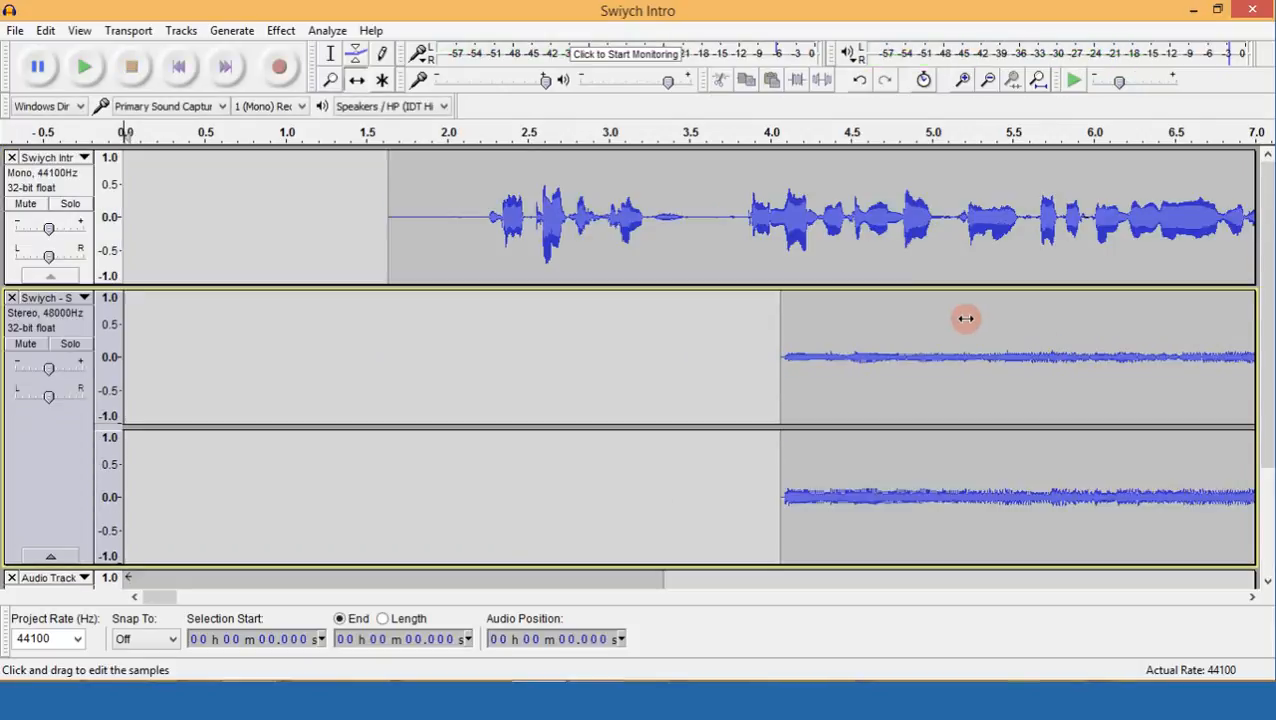
pyautogui.moveTo(1007, 245); pyautogui.dragTo(1057, 245)
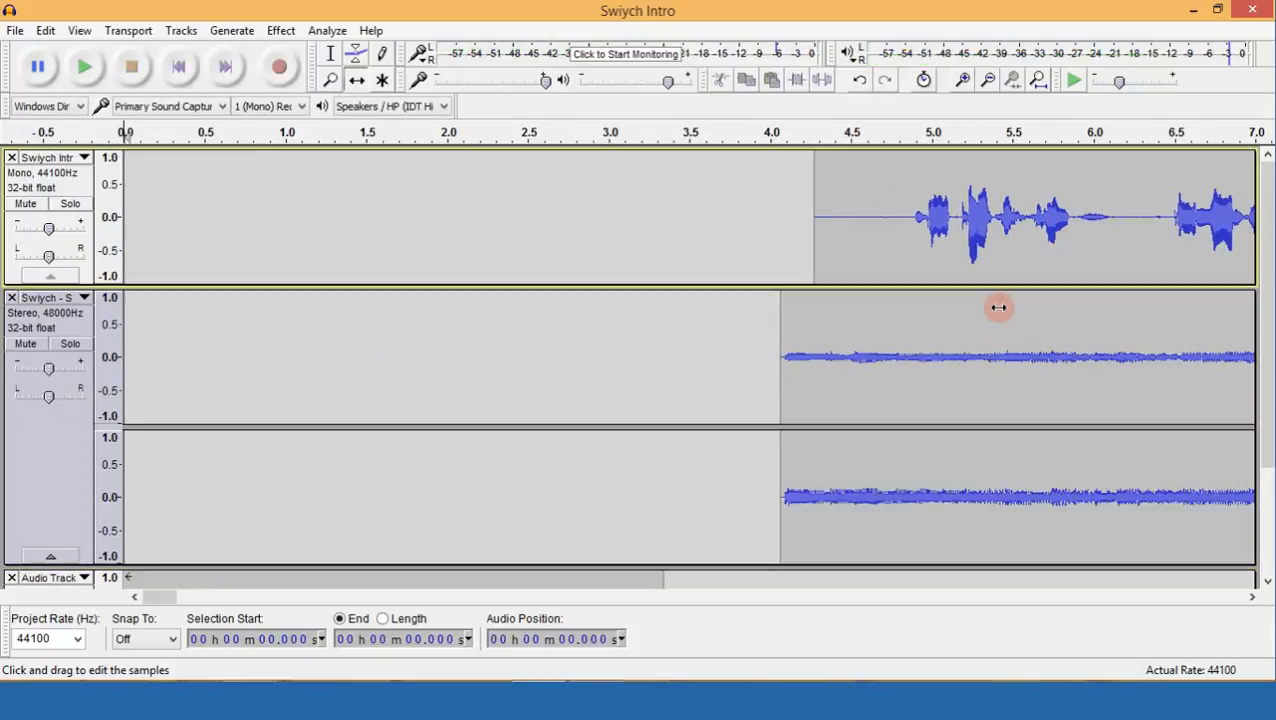
pyautogui.moveTo(991, 345); pyautogui.dragTo(1018, 347)
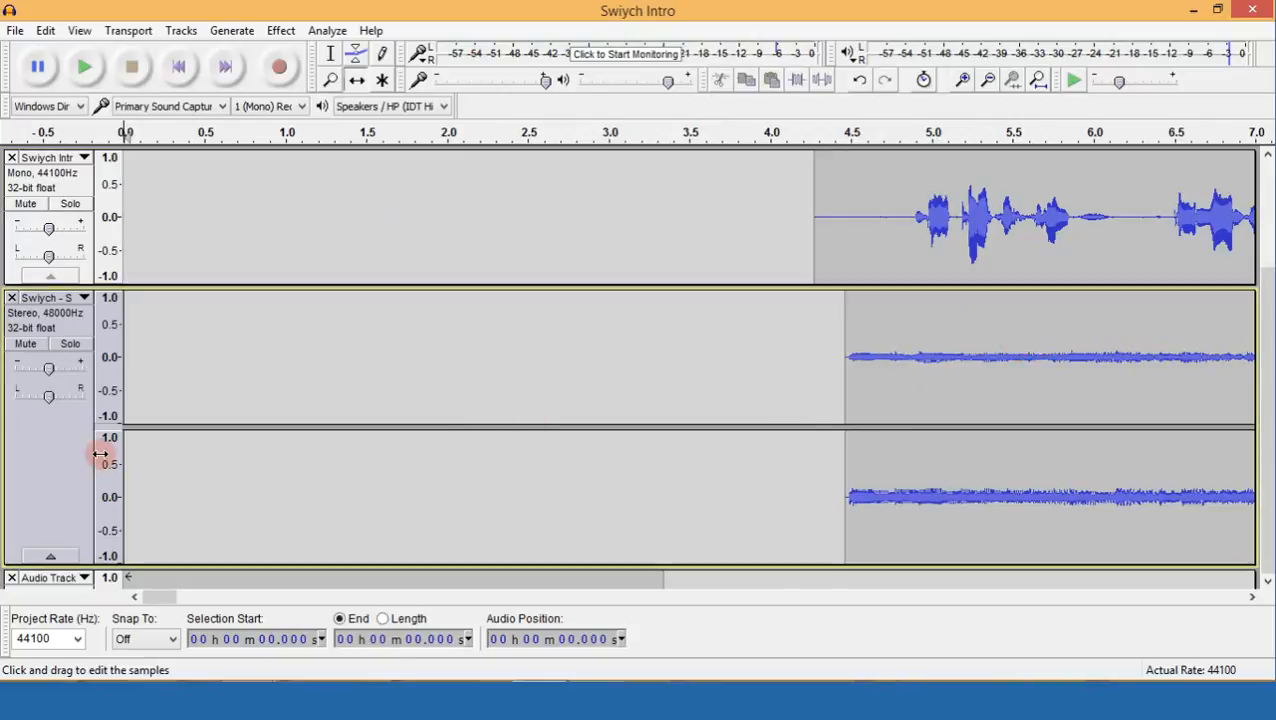
# Remove the recorded audio track and record a replacement voice clip from the start of the project.
pyautogui.scroll(-2, 100, 413)
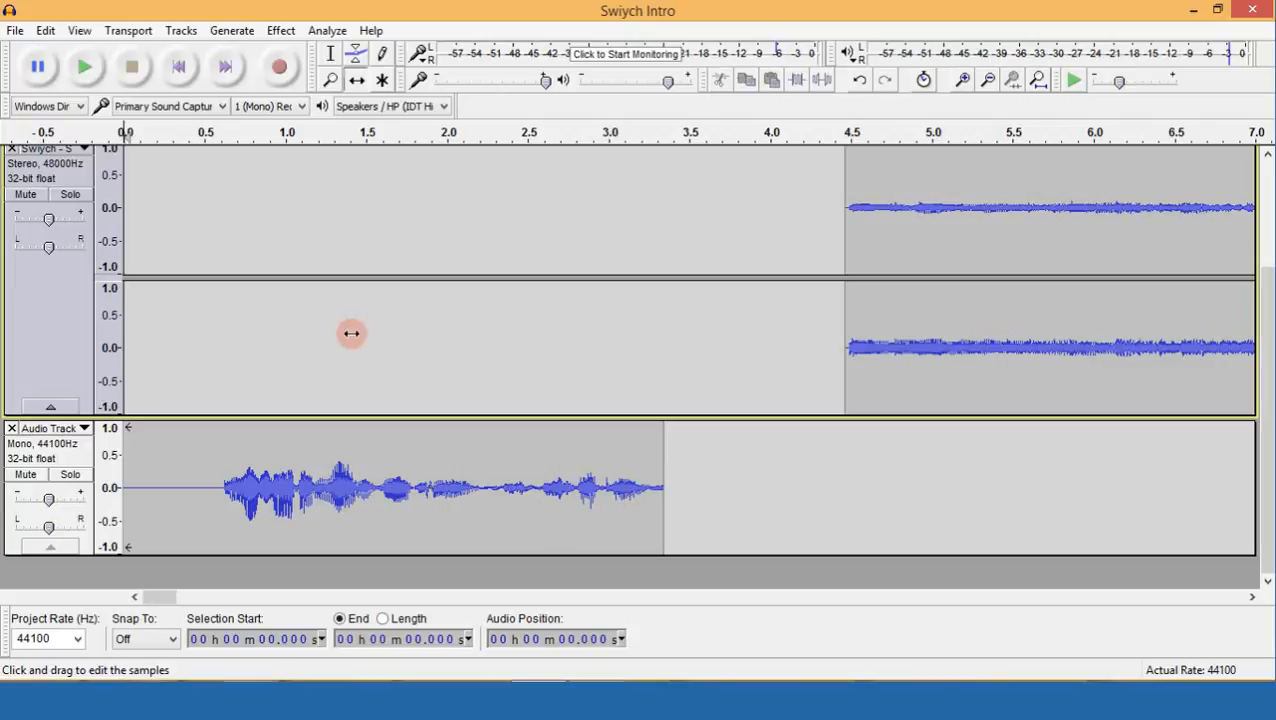
pyautogui.scroll(2, 860, 347)
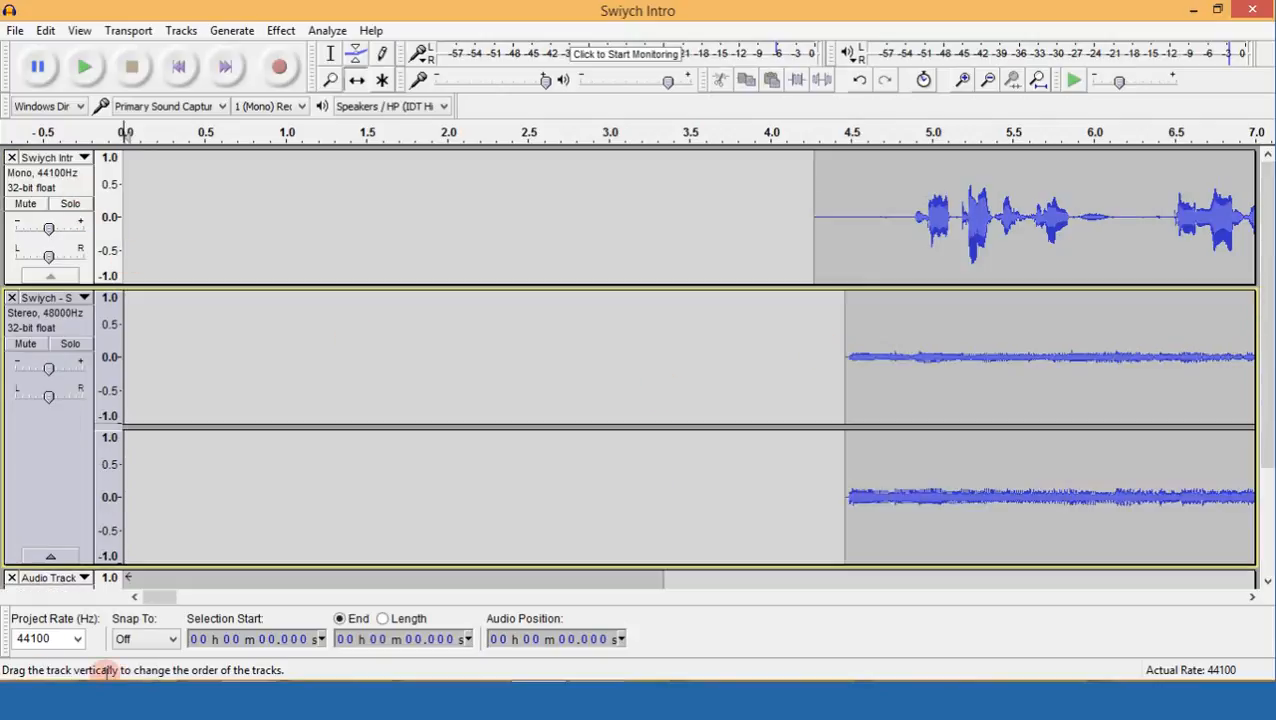
pyautogui.scroll(-2, 85, 465)
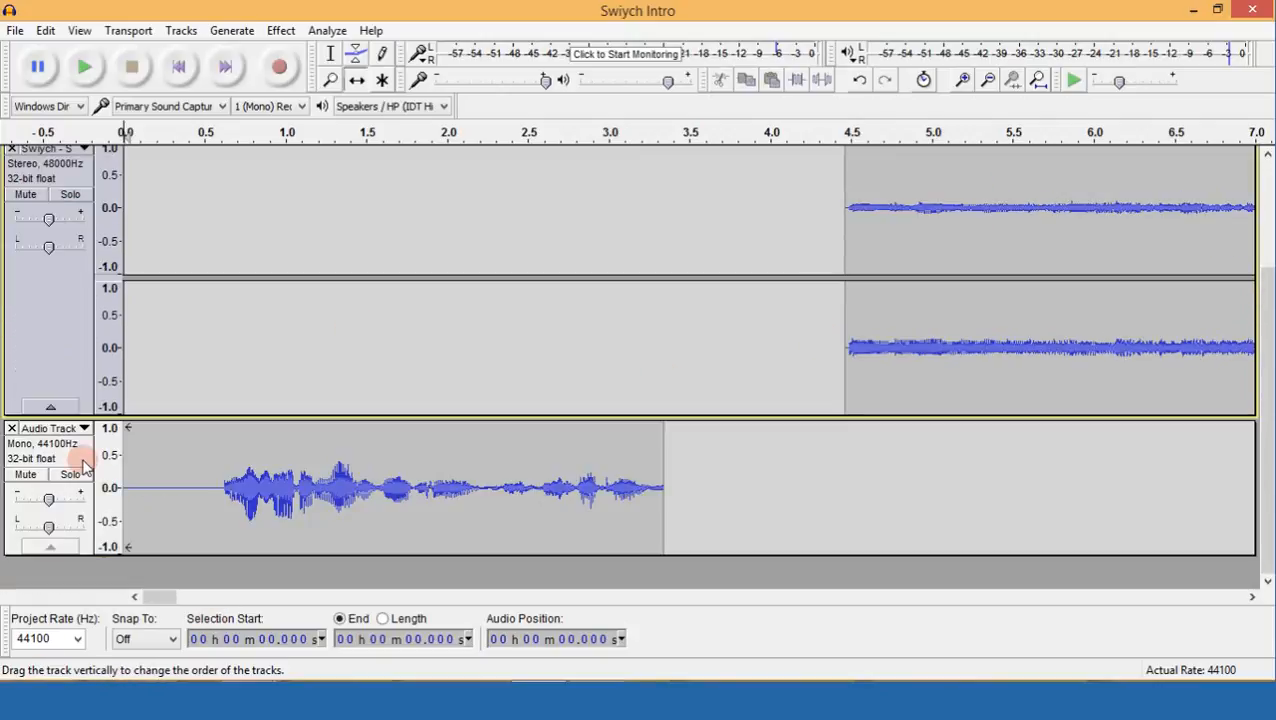
pyautogui.moveTo(10, 430); pyautogui.dragTo(23, 390)
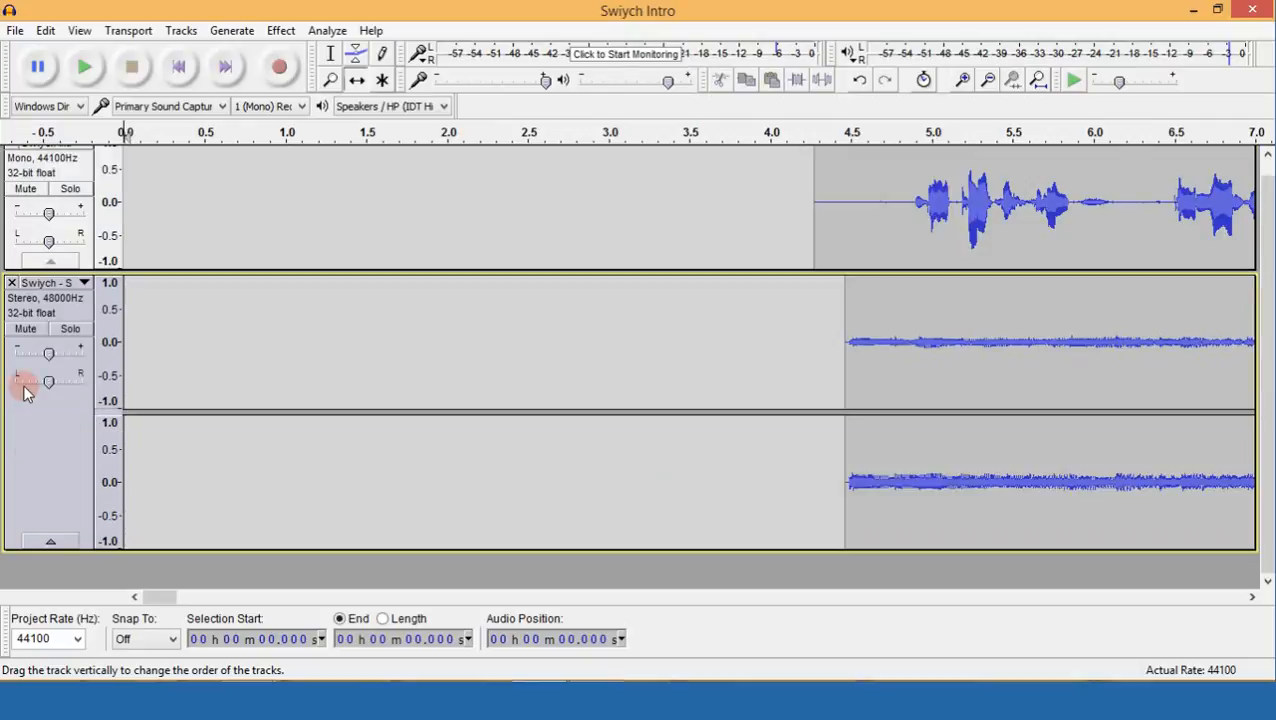
pyautogui.click(286, 70)
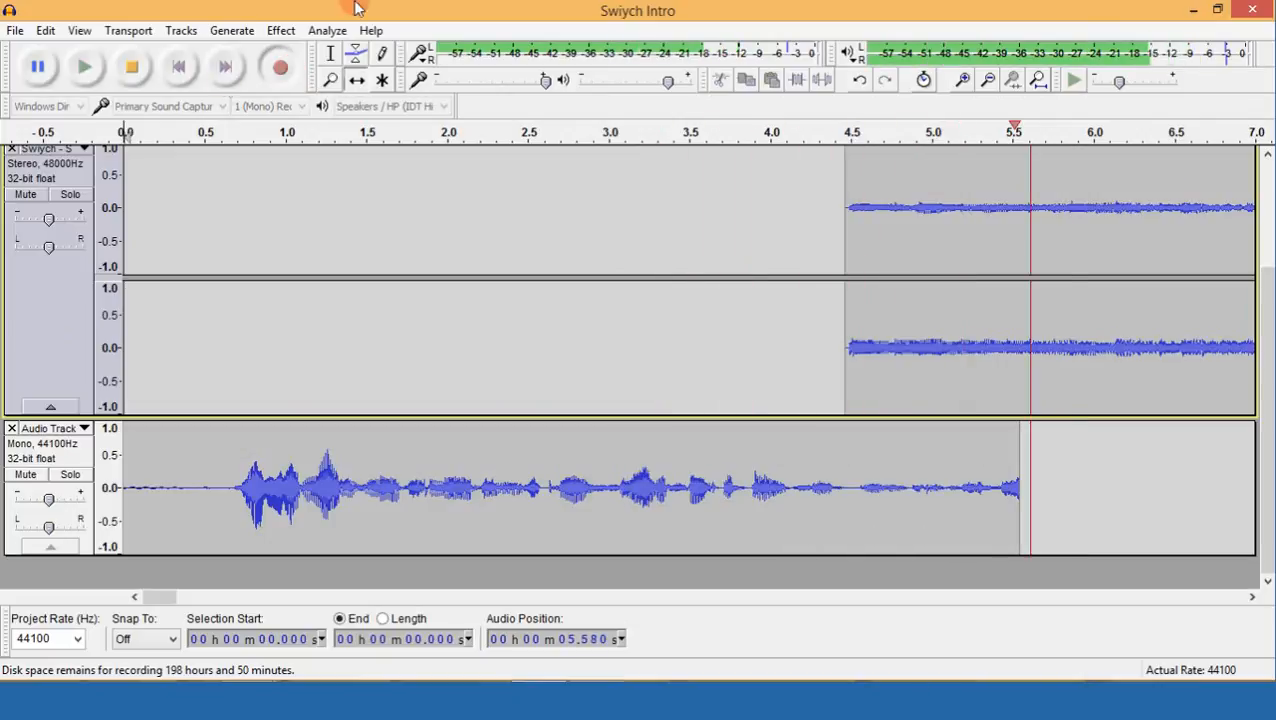
pyautogui.click(131, 66)
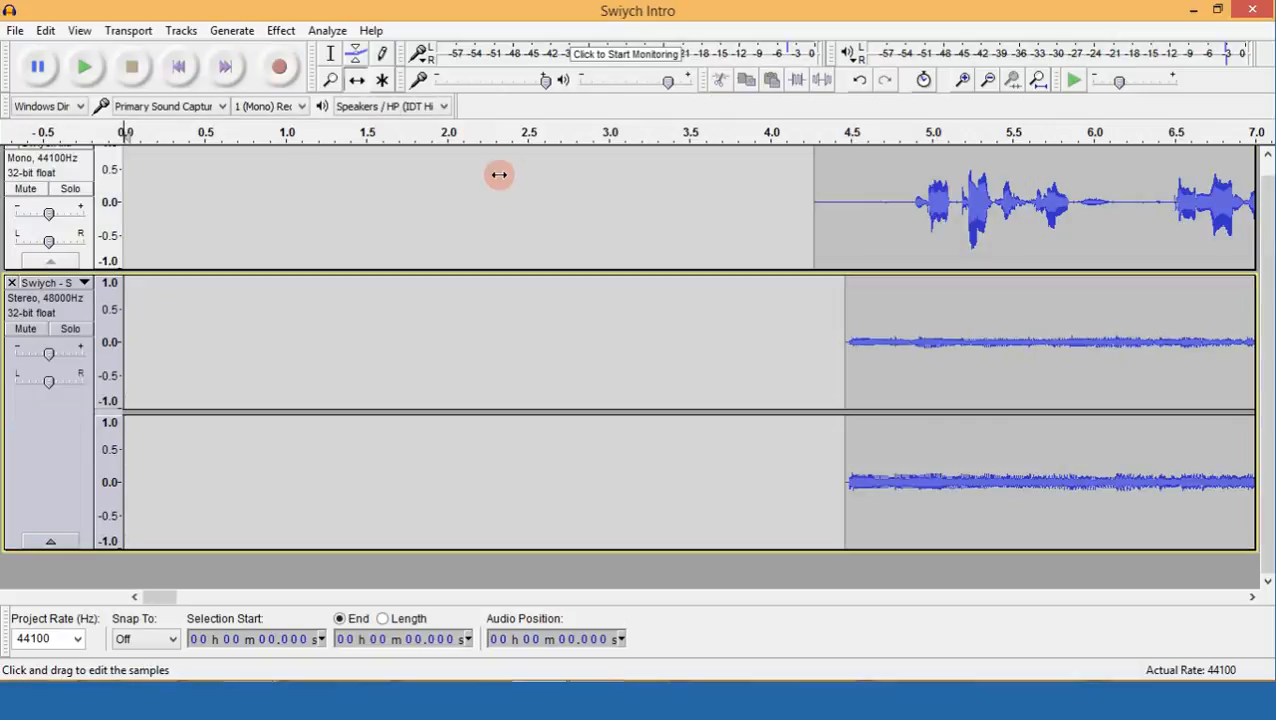
# Align the SmartSound music and the intro voice so both start at about 4.7 s.
pyautogui.moveTo(890, 355); pyautogui.dragTo(923, 361)
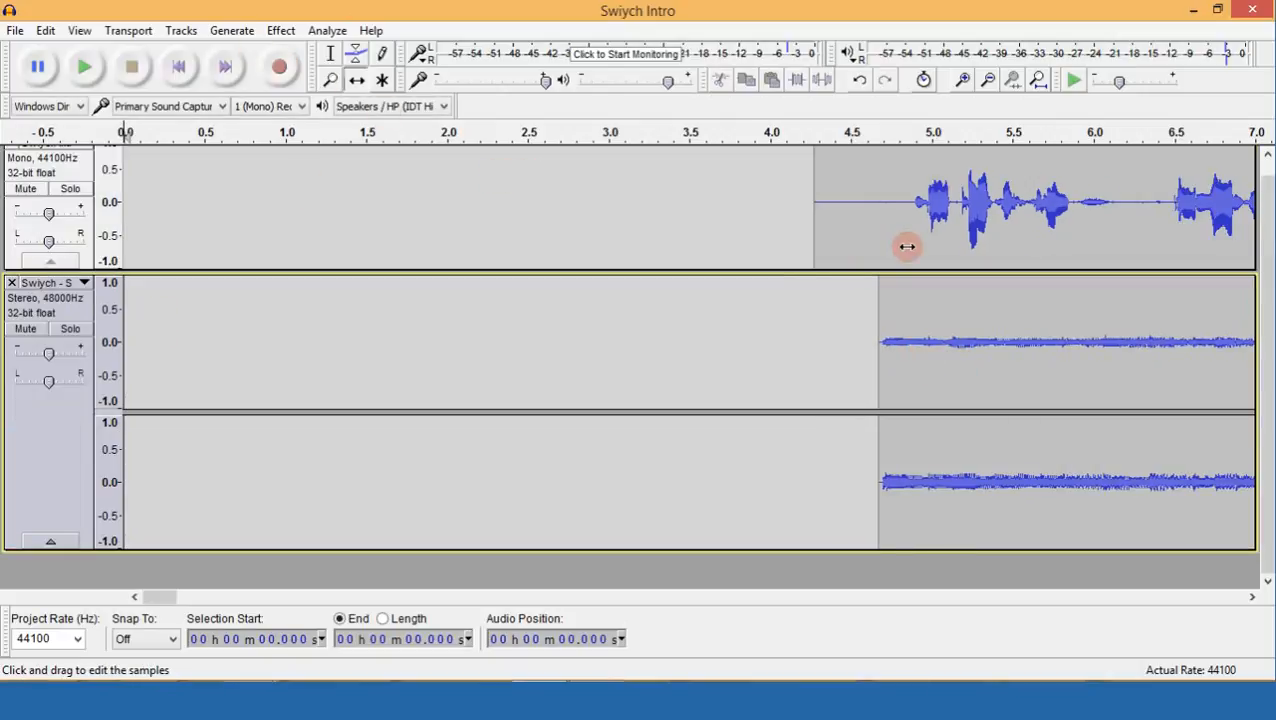
pyautogui.moveTo(907, 246); pyautogui.dragTo(914, 250)
pyautogui.scroll(1, 637, 199)
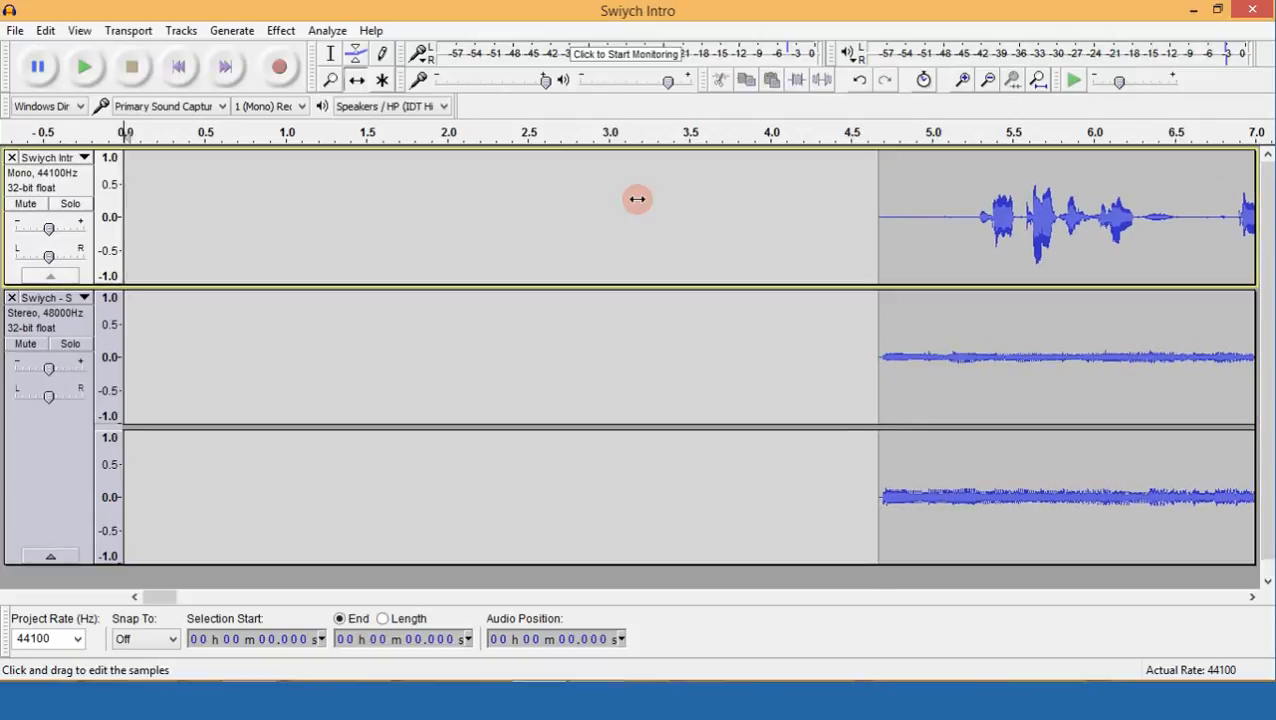
# Record another voice take on a new track from the start of the project and stop it.
pyautogui.click(281, 70)
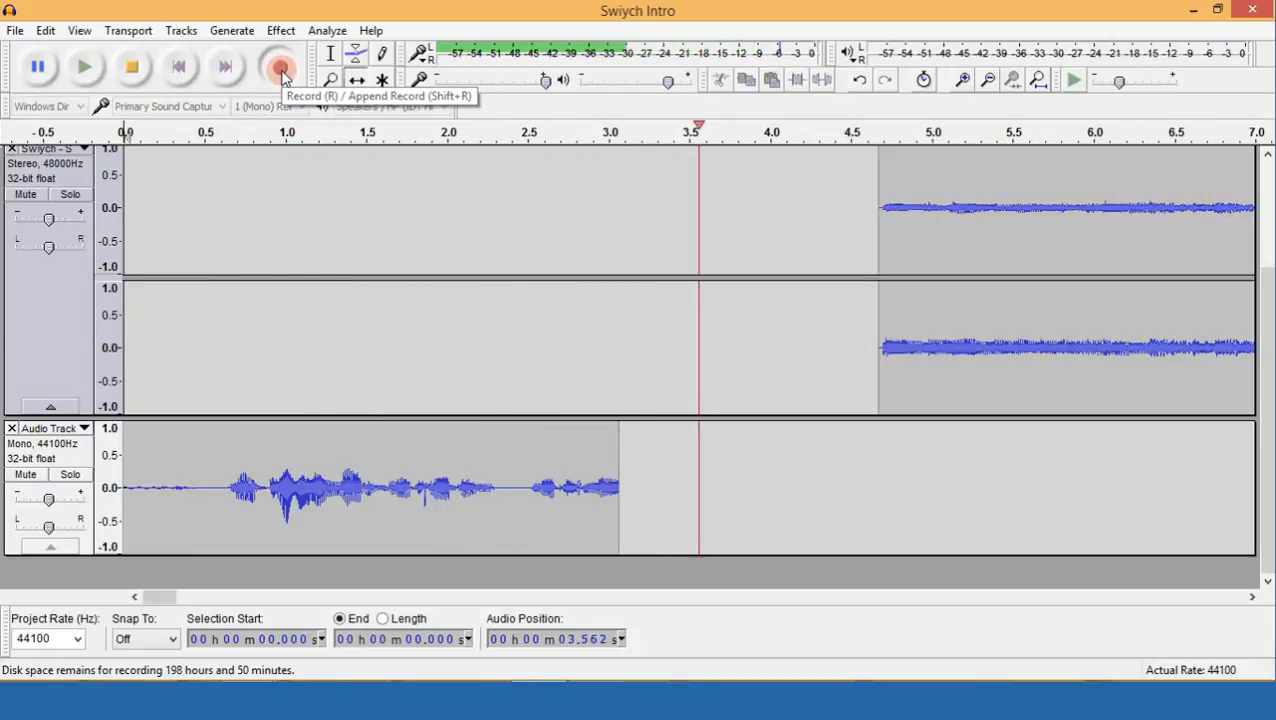
pyautogui.click(130, 68)
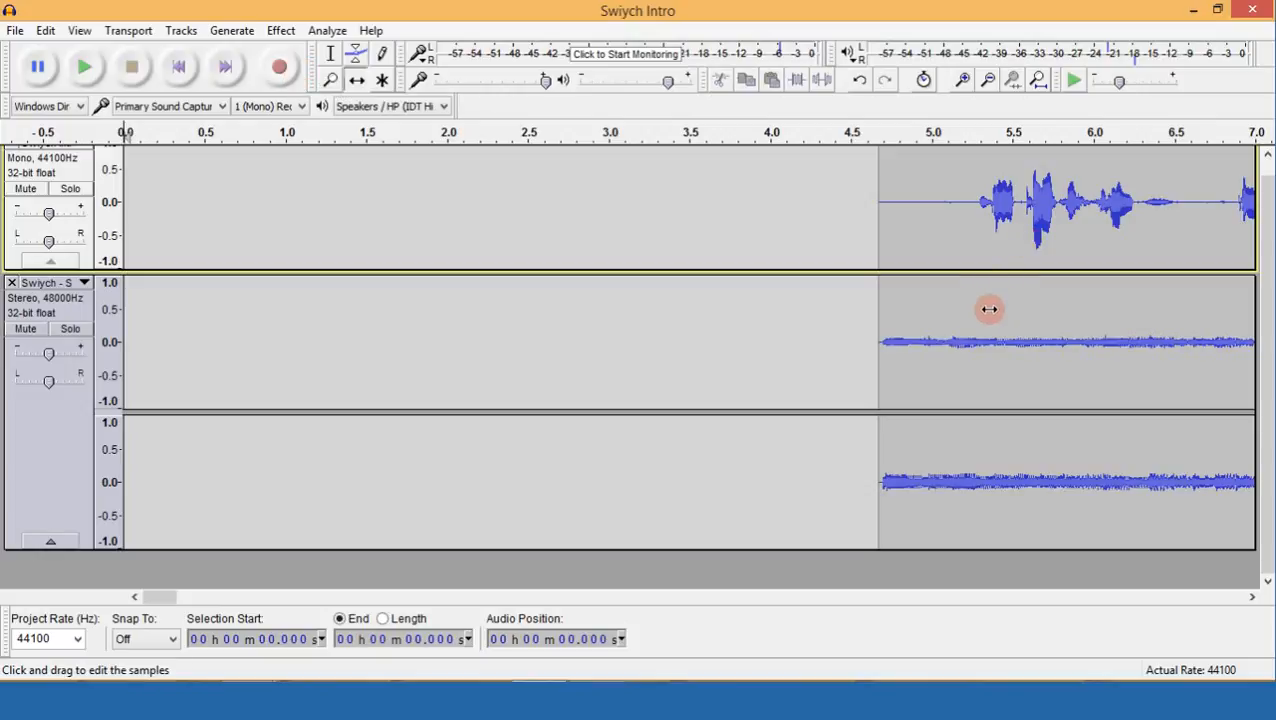
# Shift the SmartSound music and the intro voice clip so both start at about 5.6 s.
pyautogui.moveTo(989, 309); pyautogui.dragTo(1029, 247)
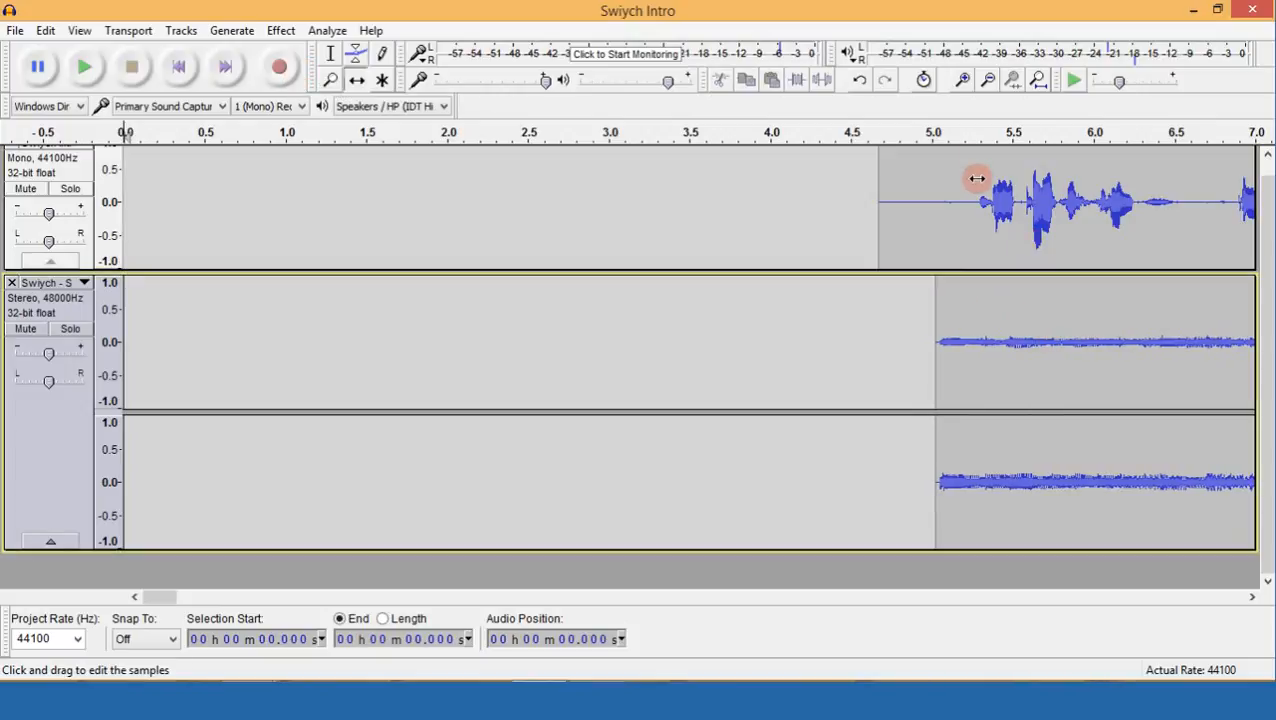
pyautogui.moveTo(1018, 200); pyautogui.dragTo(1062, 208)
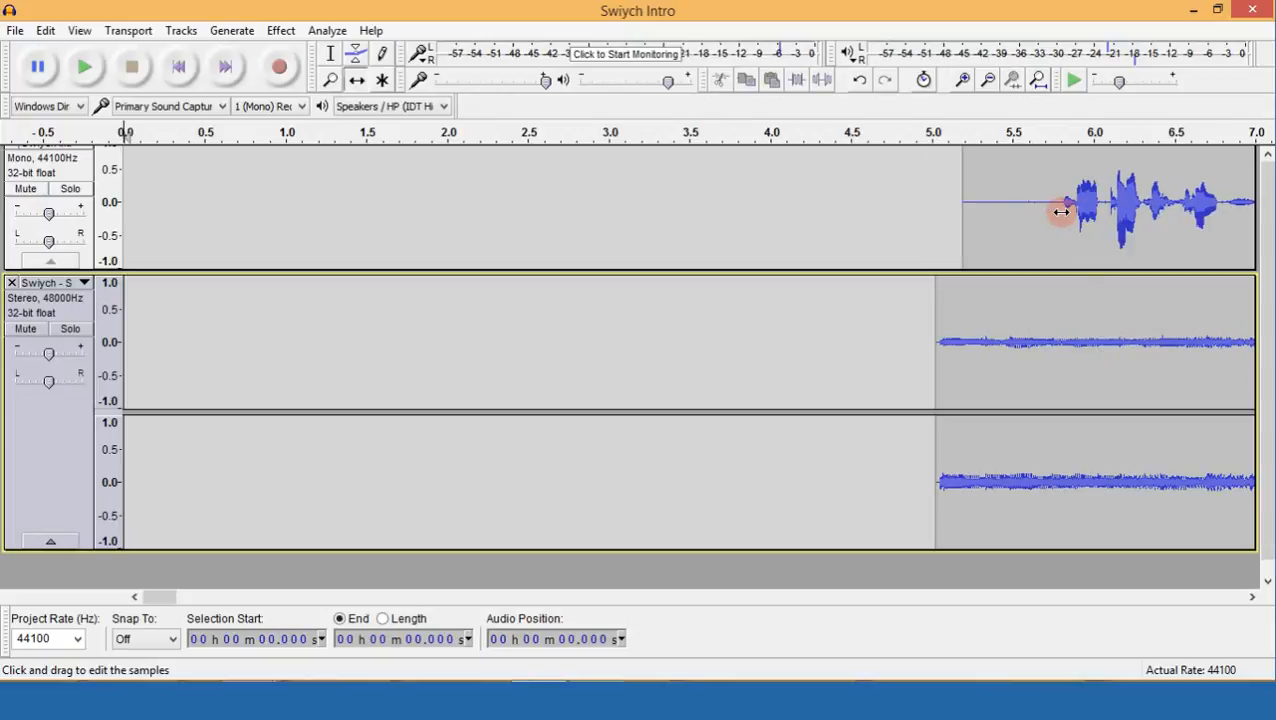
pyautogui.scroll(1, 1048, 312)
pyautogui.moveTo(1048, 312); pyautogui.dragTo(1139, 338)
pyautogui.moveTo(1042, 228); pyautogui.dragTo(1099, 235)
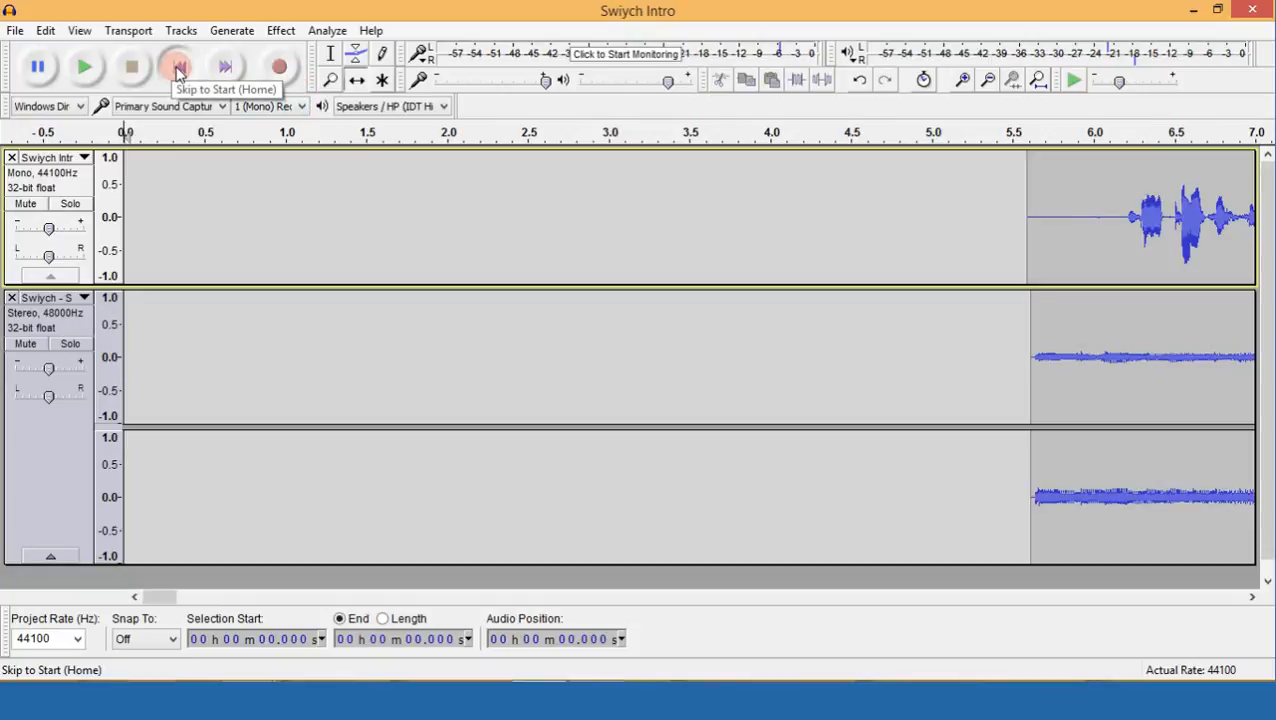
# Record a new voice take from the start of the project and play back its speech from about 0.49 to 4.71 s.
pyautogui.click(281, 76)
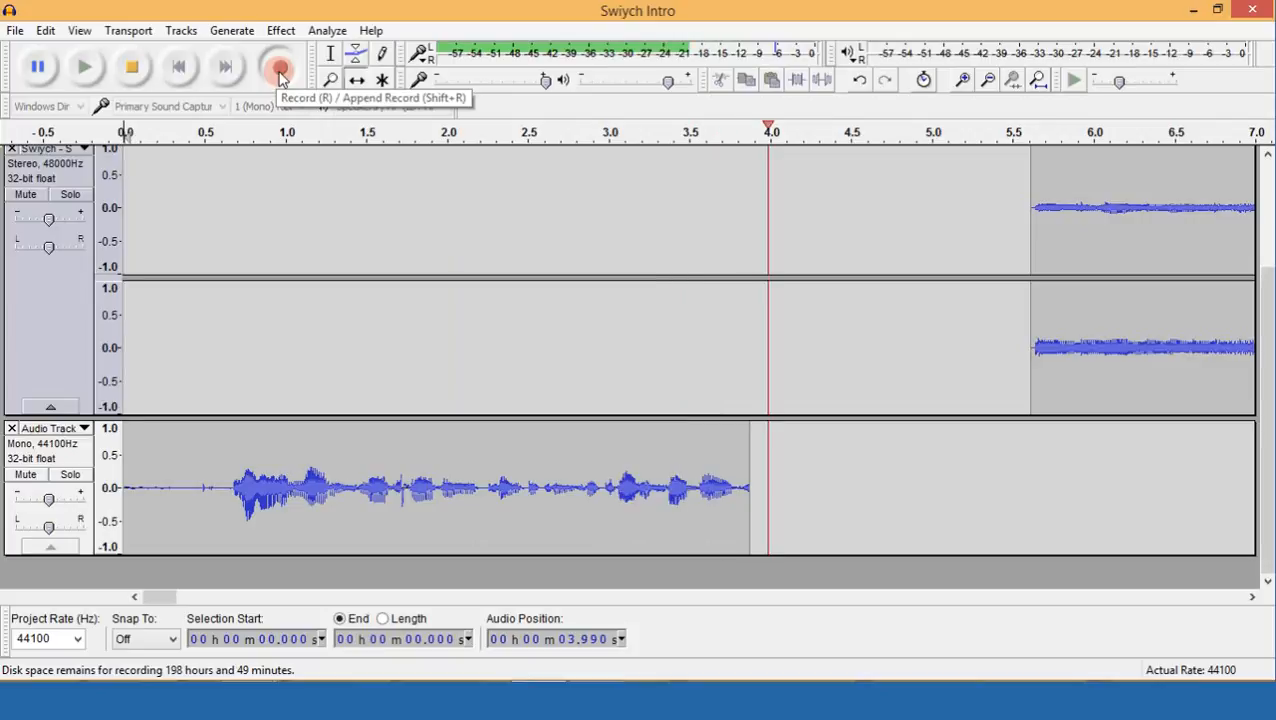
pyautogui.click(131, 67)
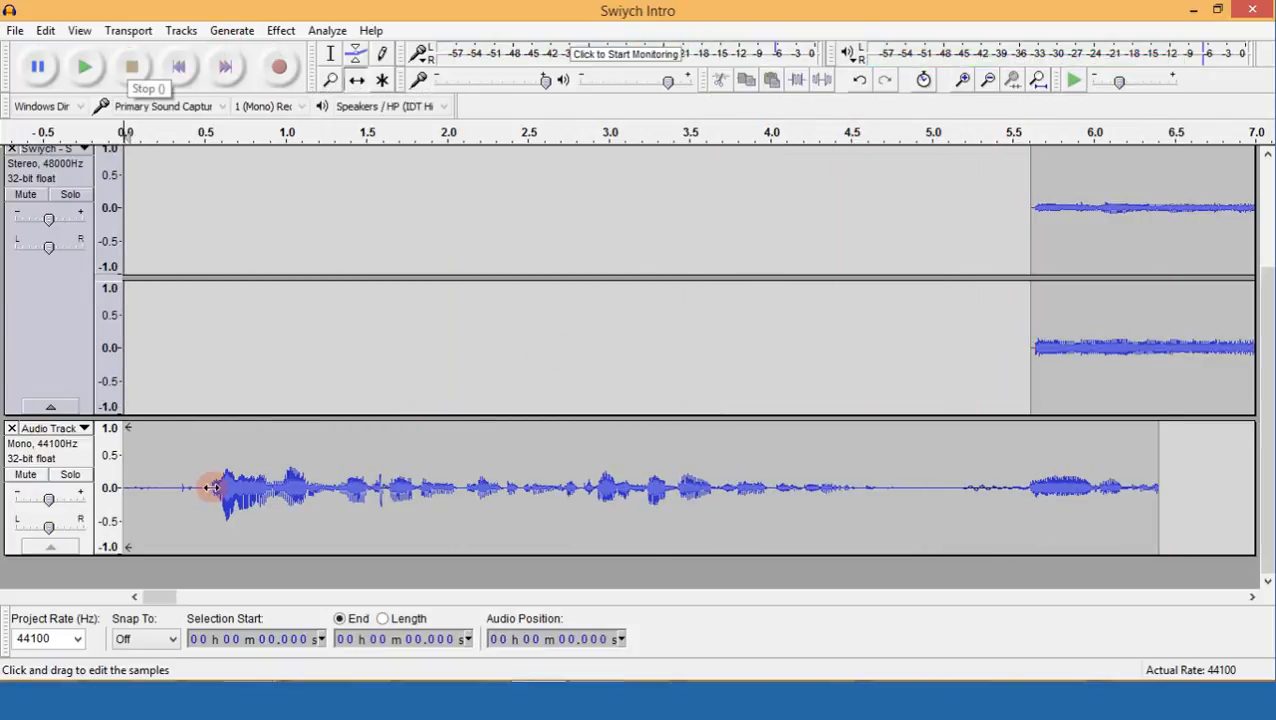
pyautogui.click(330, 53)
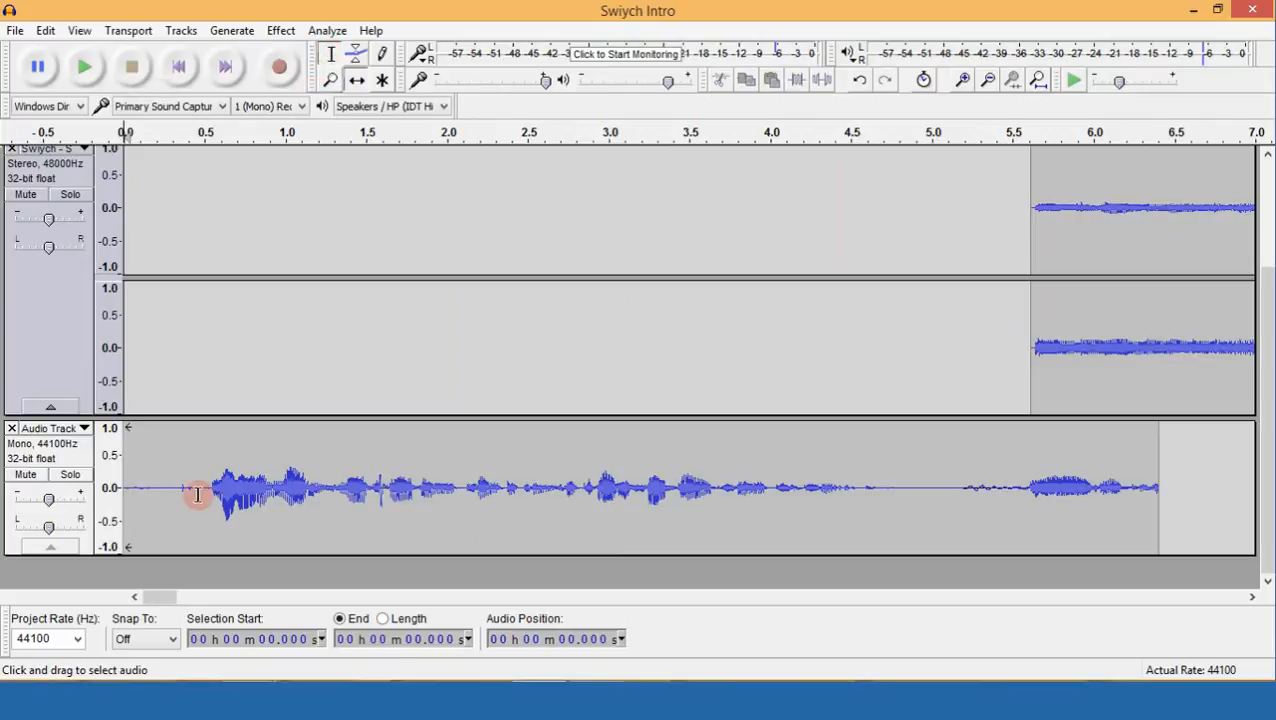
pyautogui.click(203, 493)
pyautogui.moveTo(822, 484); pyautogui.dragTo(885, 484)
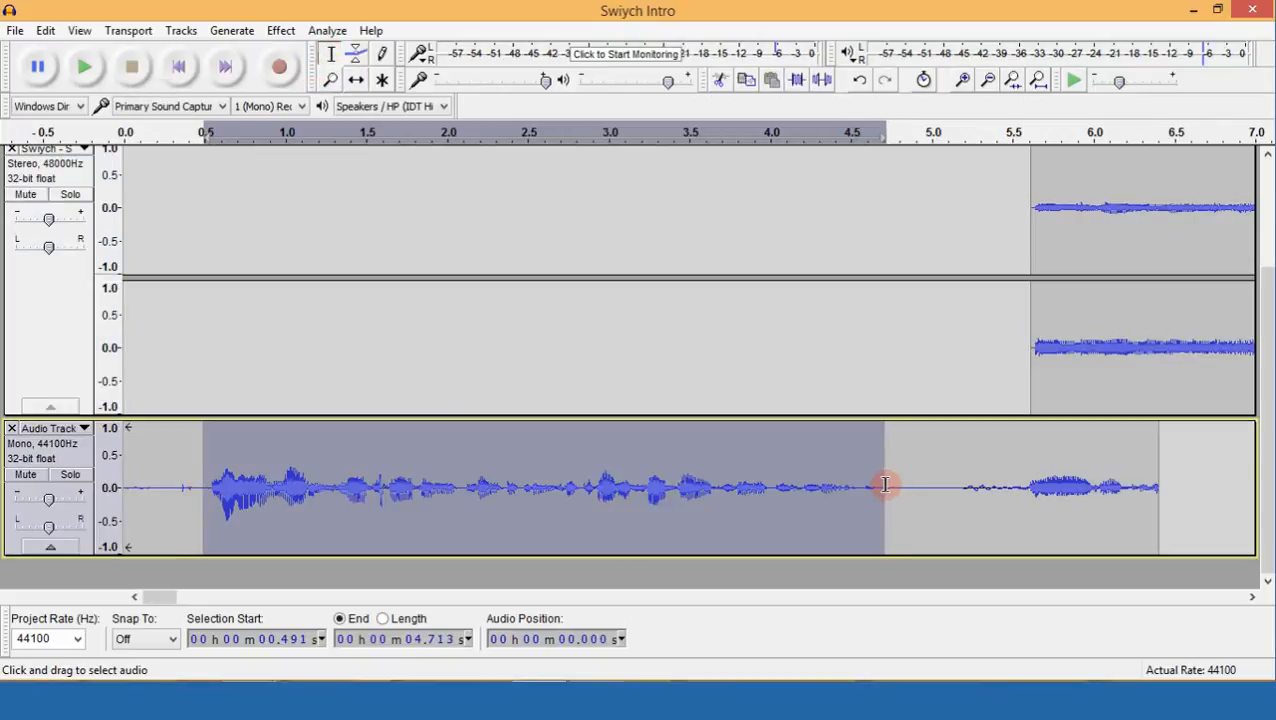
pyautogui.press('space')
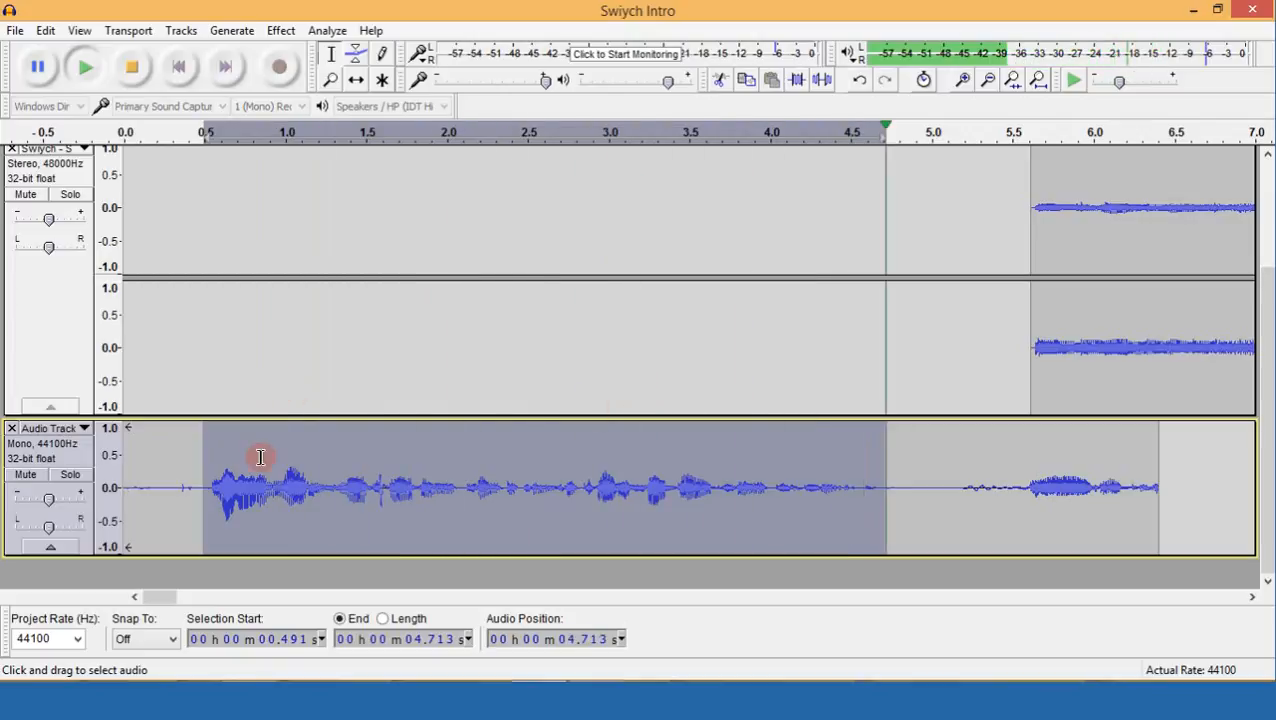
# Trim the new voice take by deleting its first 0.491 s and then everything after 4.233 s.
pyautogui.click(214, 435)
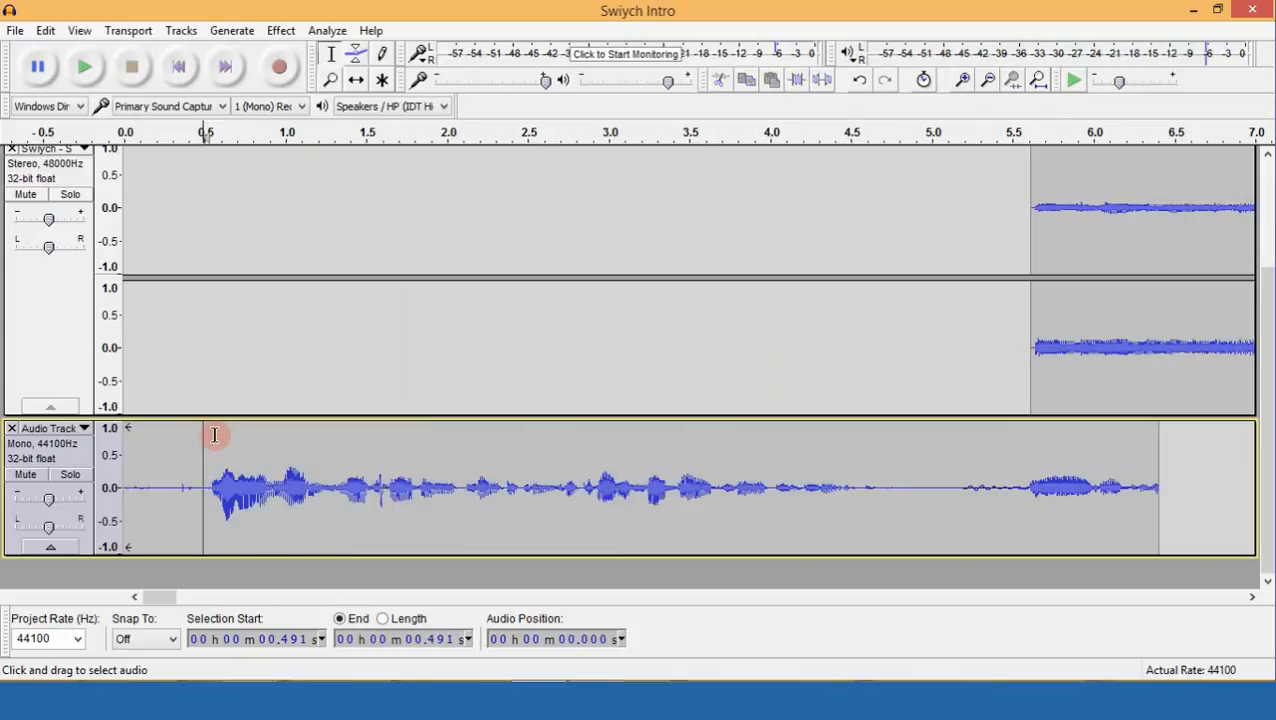
pyautogui.moveTo(204, 437); pyautogui.dragTo(125, 430)
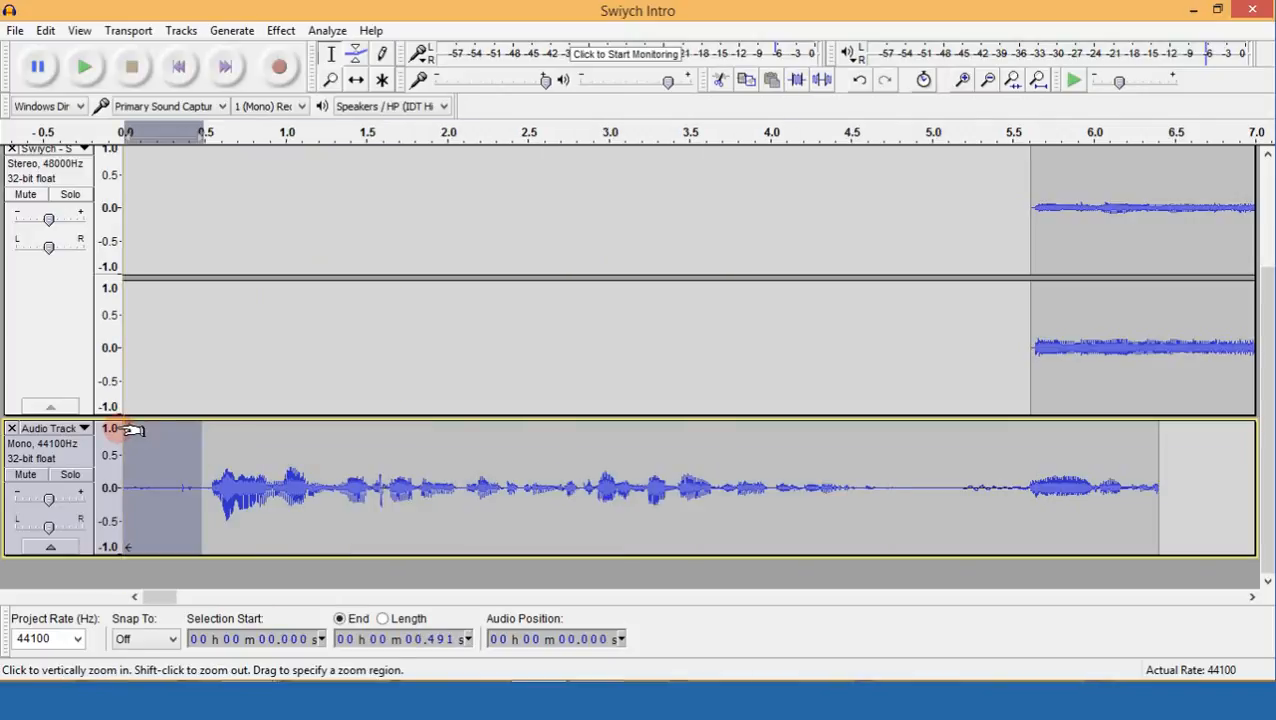
pyautogui.press('Delete')
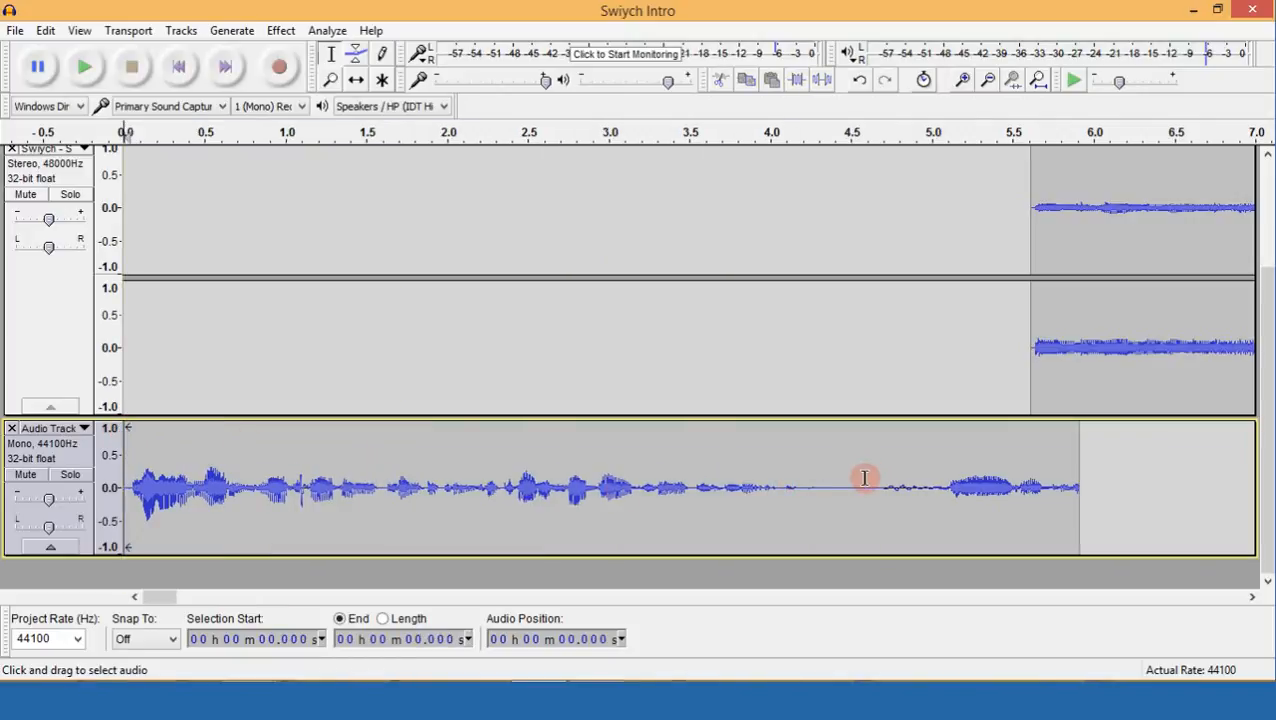
pyautogui.moveTo(812, 483)
pyautogui.mouseDown()
pyautogui.moveTo(994, 496)
pyautogui.moveTo(1077, 487)
pyautogui.mouseUp()
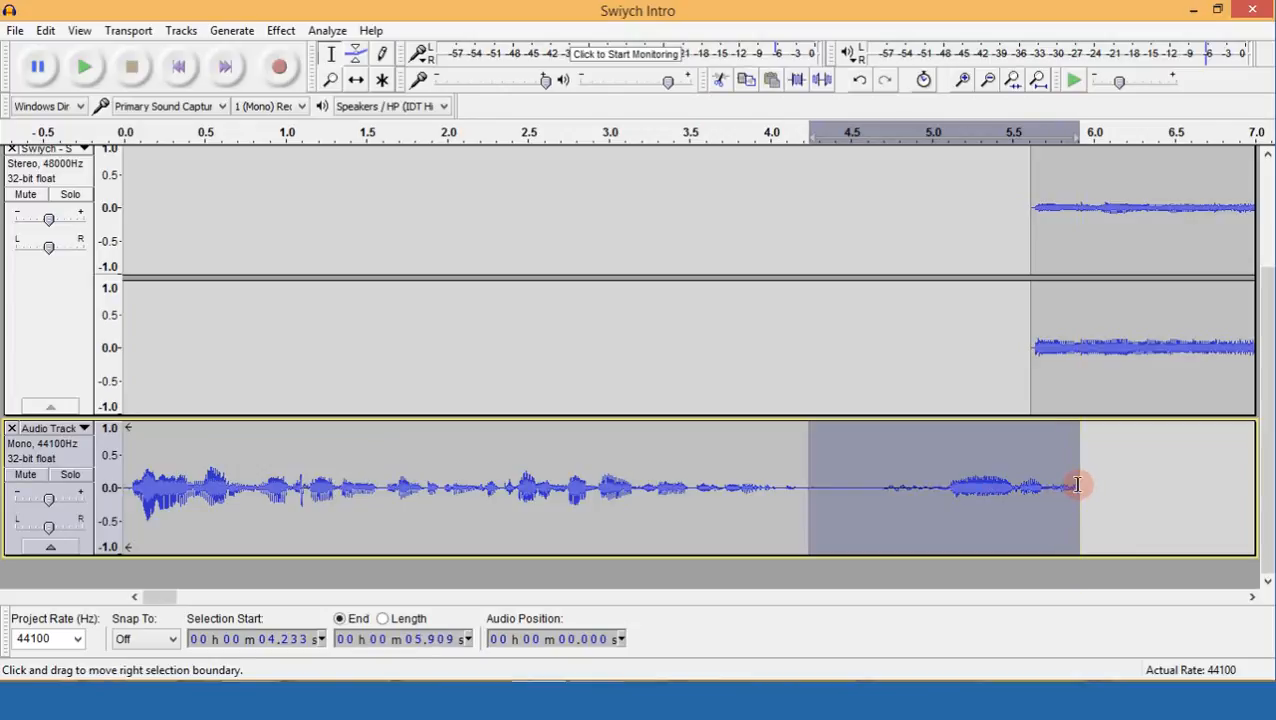
pyautogui.press('Delete')
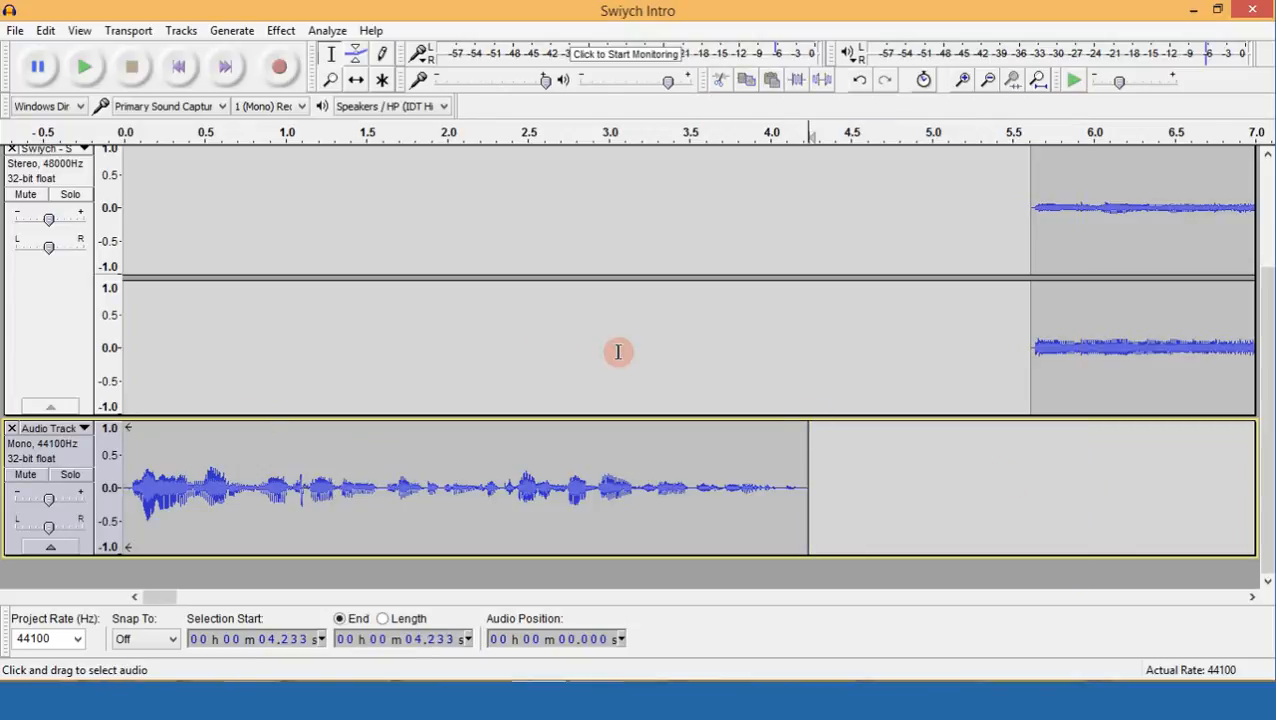
# Select the whole trimmed voice take and open the Amplify effect for it.
pyautogui.click(121, 450)
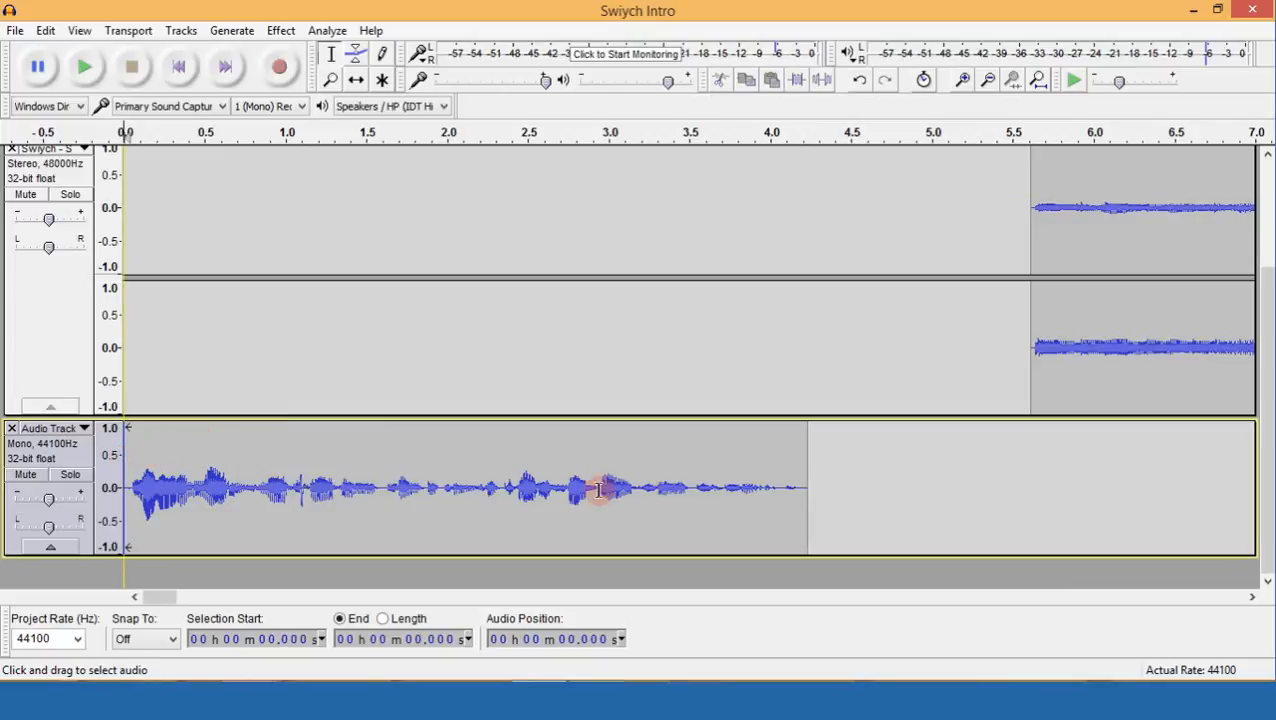
pyautogui.moveTo(800, 478); pyautogui.dragTo(808, 478)
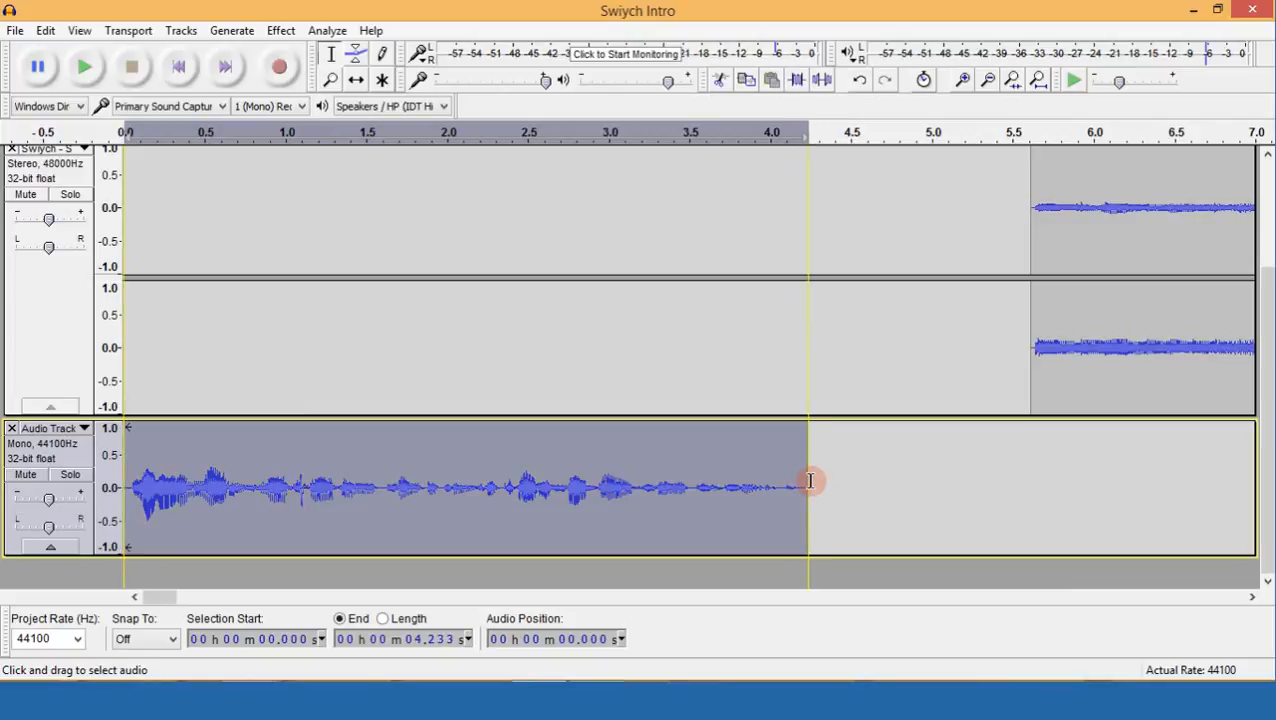
pyautogui.click(279, 31)
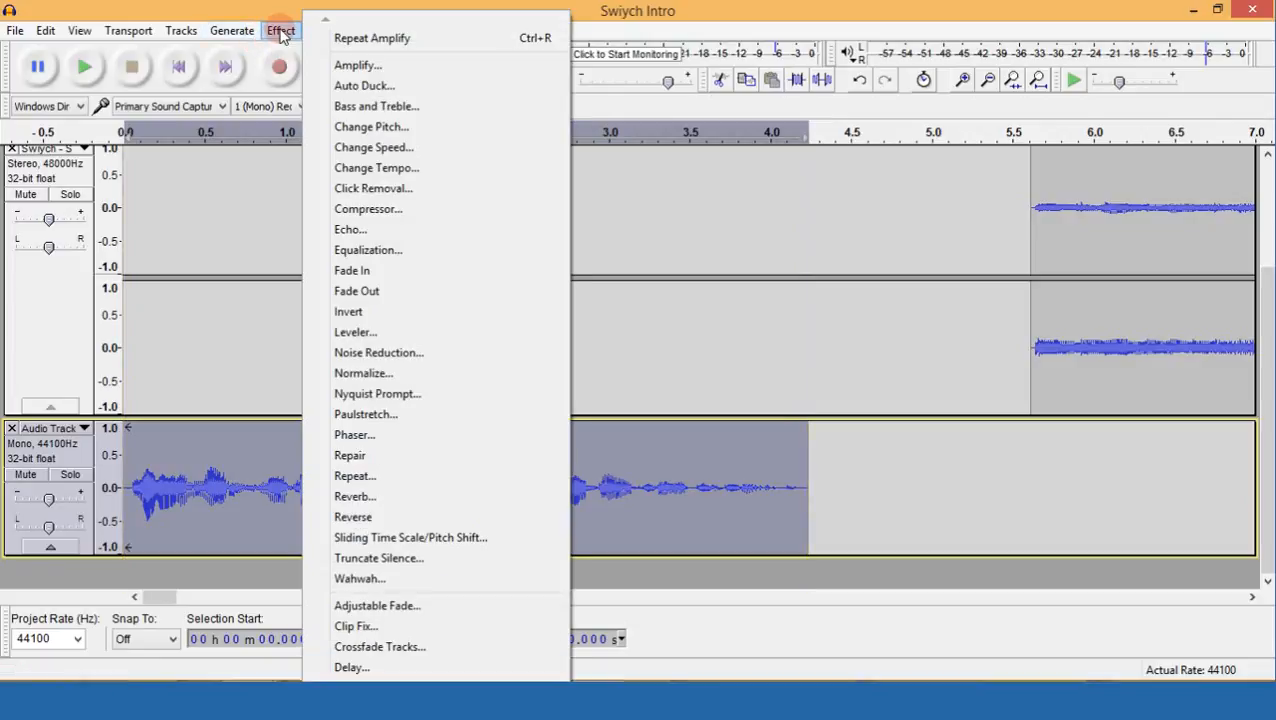
pyautogui.click(414, 73)
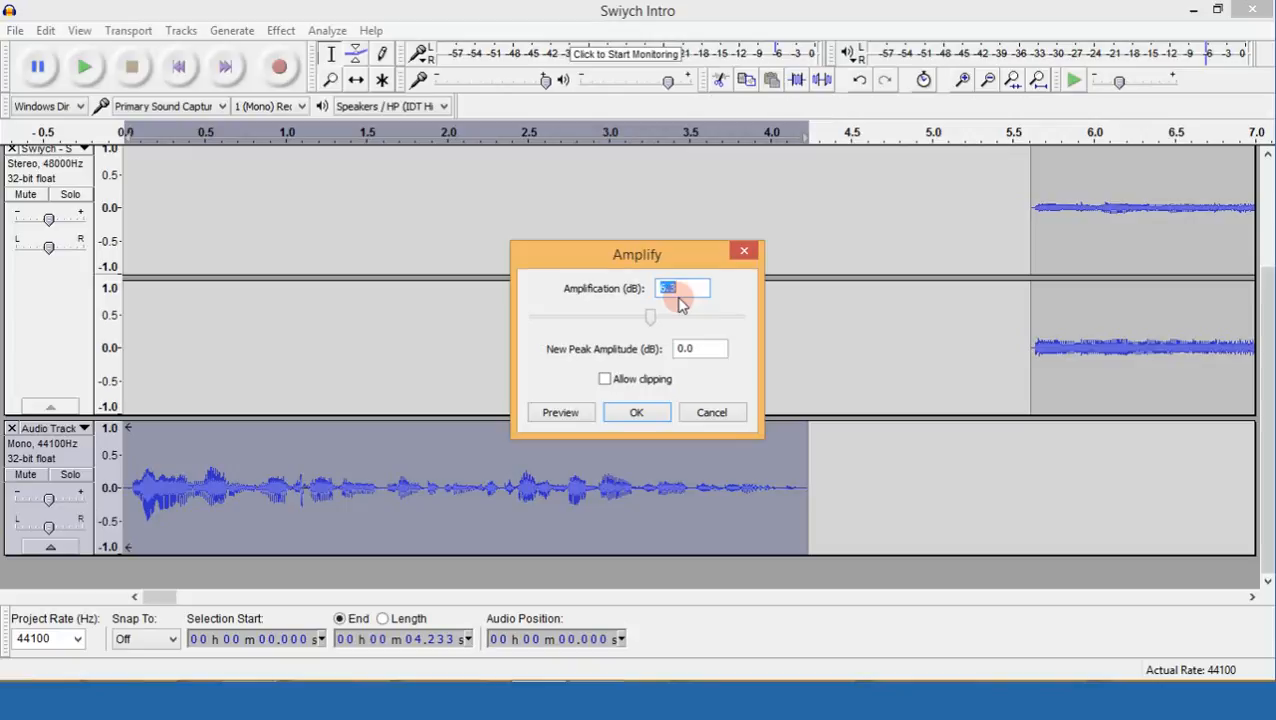
pyautogui.write('7')
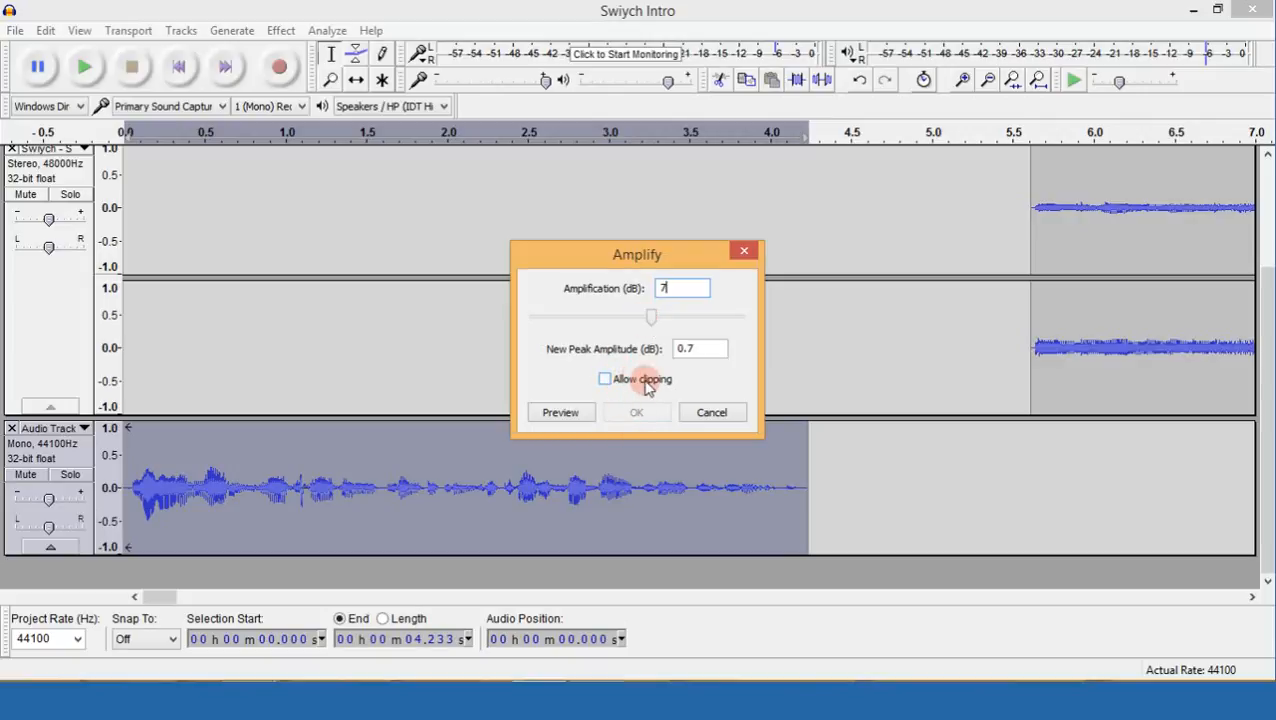
pyautogui.click(606, 380)
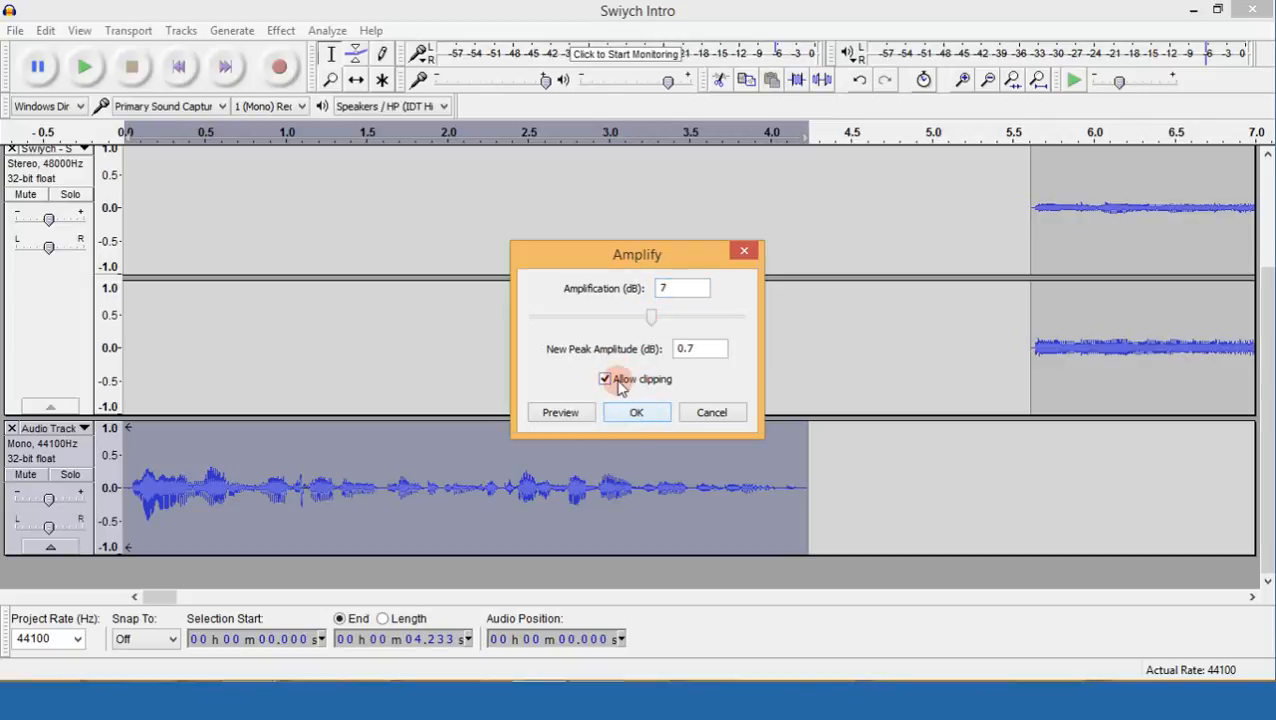
pyautogui.click(612, 382)
# Set the amplification to 5.8 dB with clipping disallowed, preview it, and apply it to the selected voice take.
pyautogui.doubleClick(683, 288)
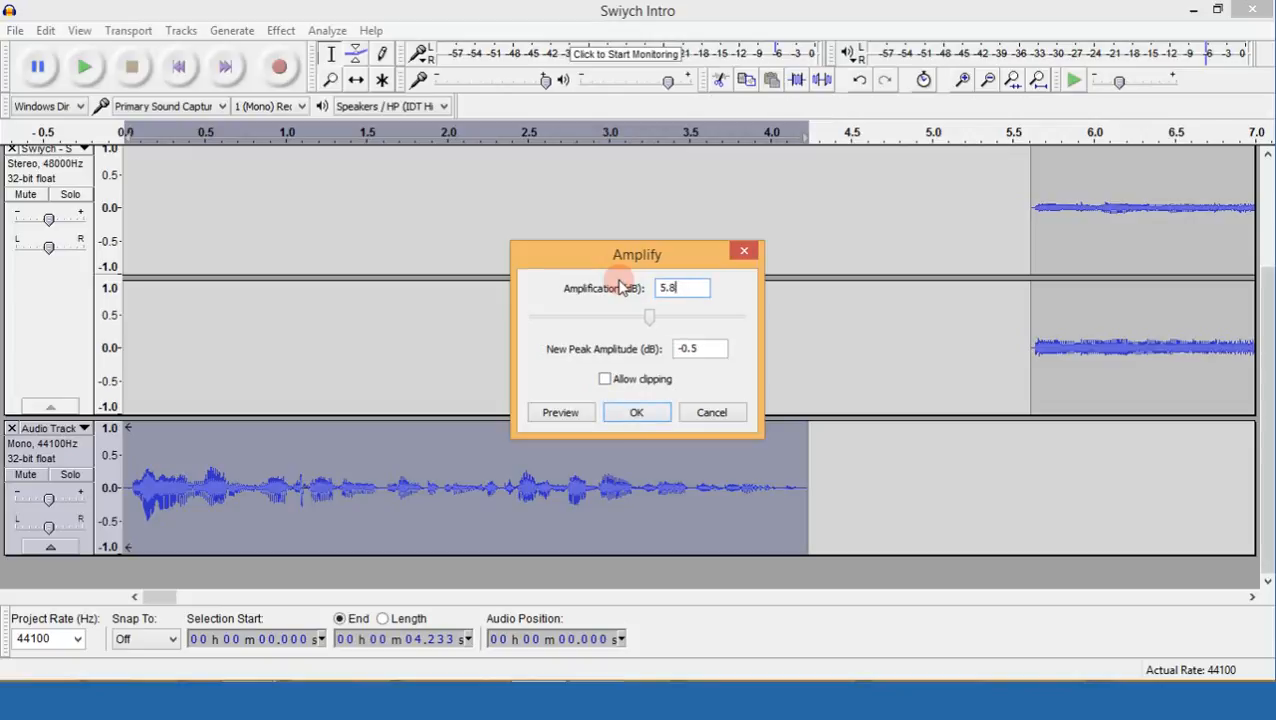
pyautogui.click(594, 411)
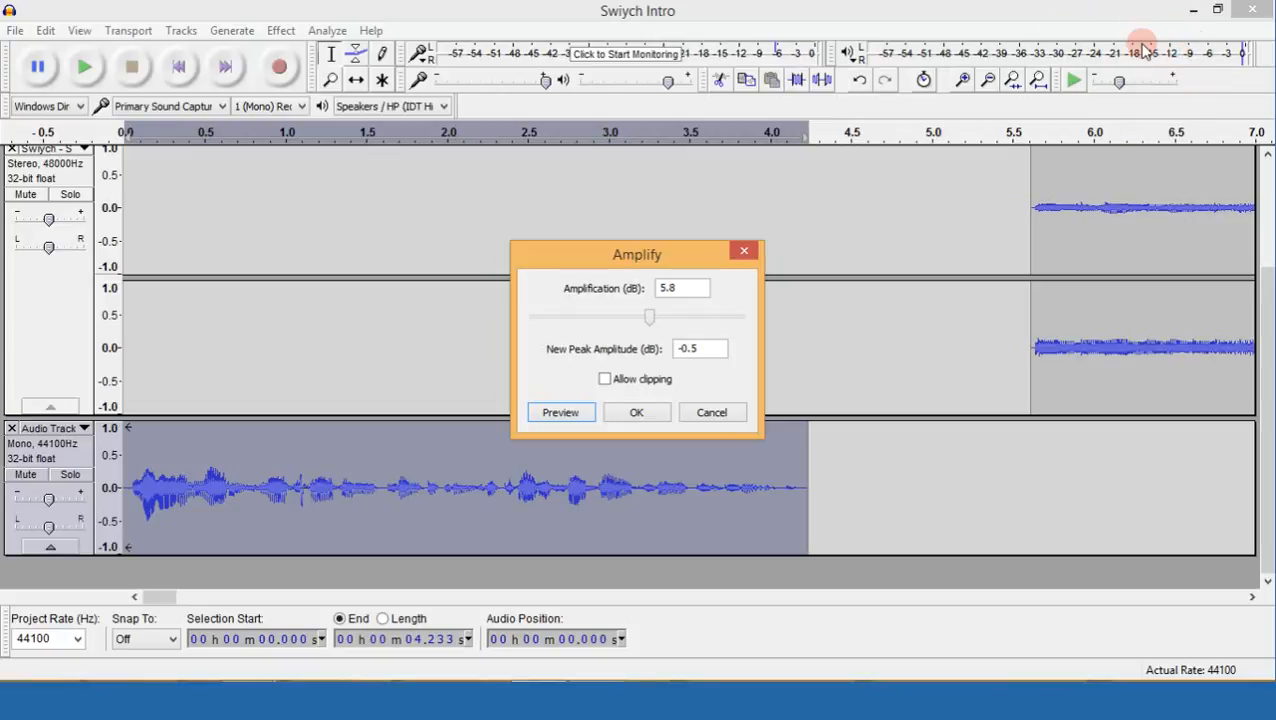
pyautogui.click(642, 413)
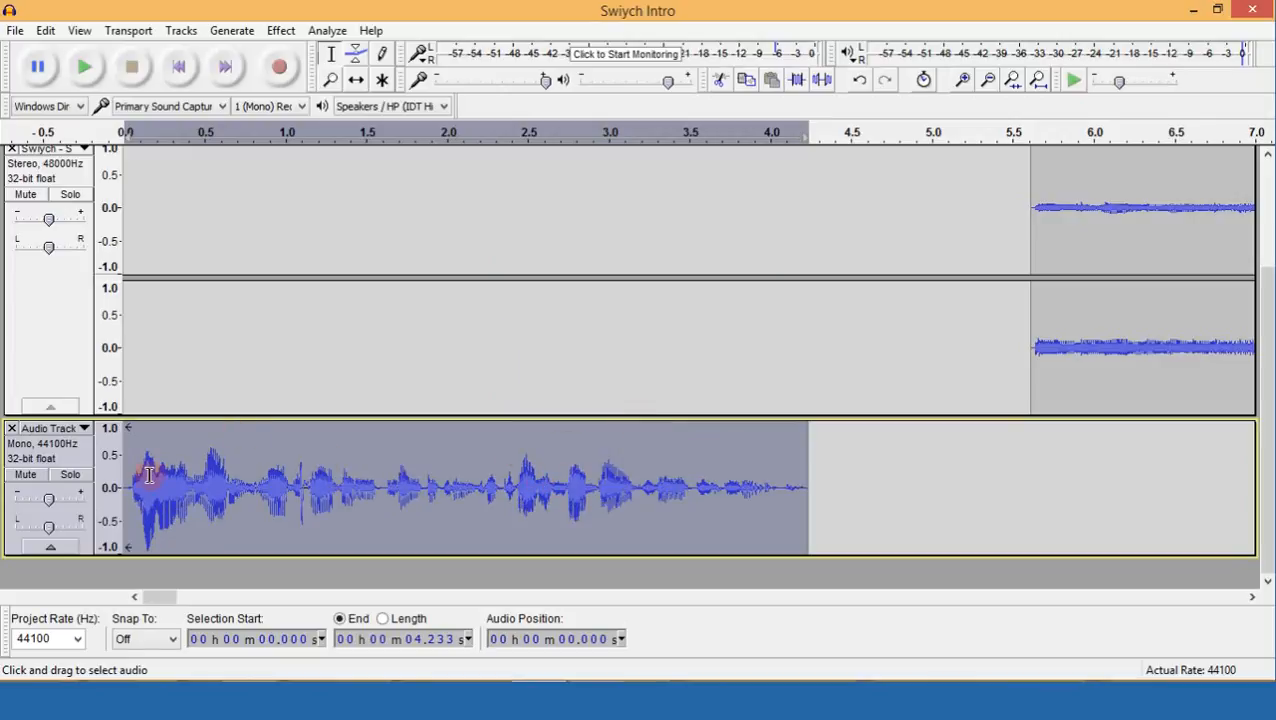
# Amplify the quiet ending of the voice take, from 3.182 s to 4.233 s, by 4 dB.
pyautogui.click(638, 513)
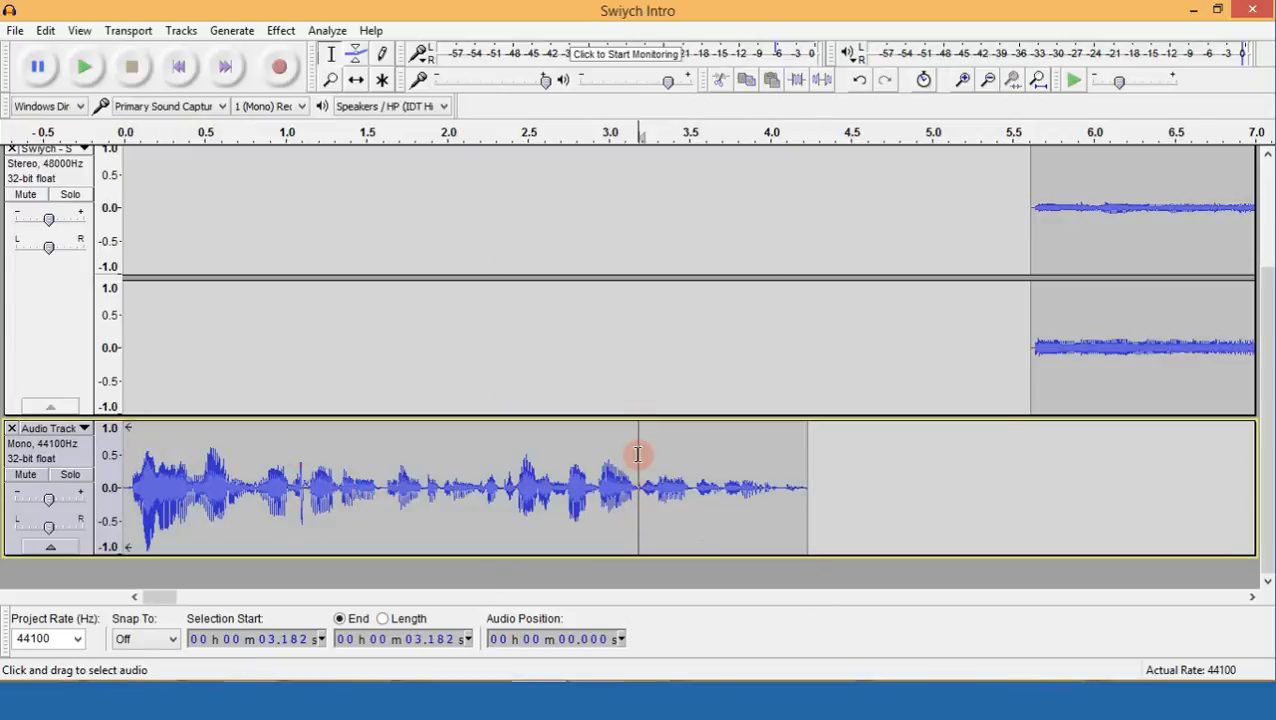
pyautogui.moveTo(762, 481); pyautogui.dragTo(808, 484)
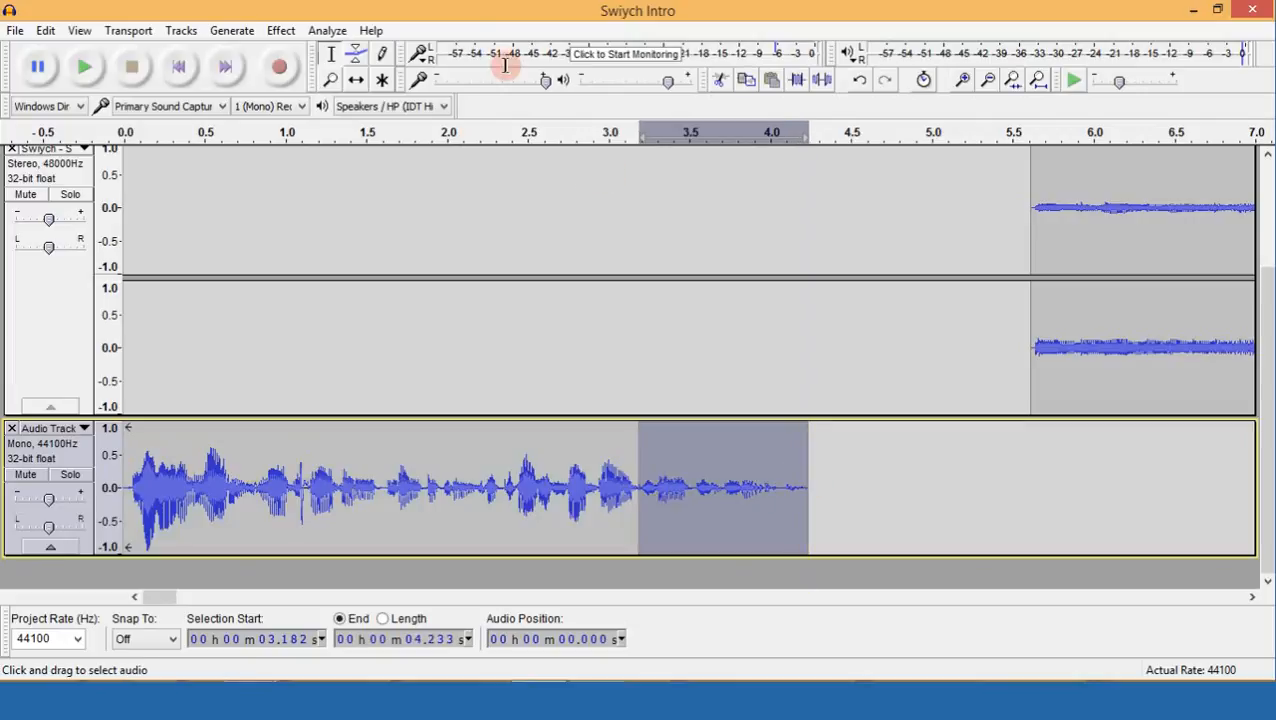
pyautogui.click(281, 30)
pyautogui.click(356, 64)
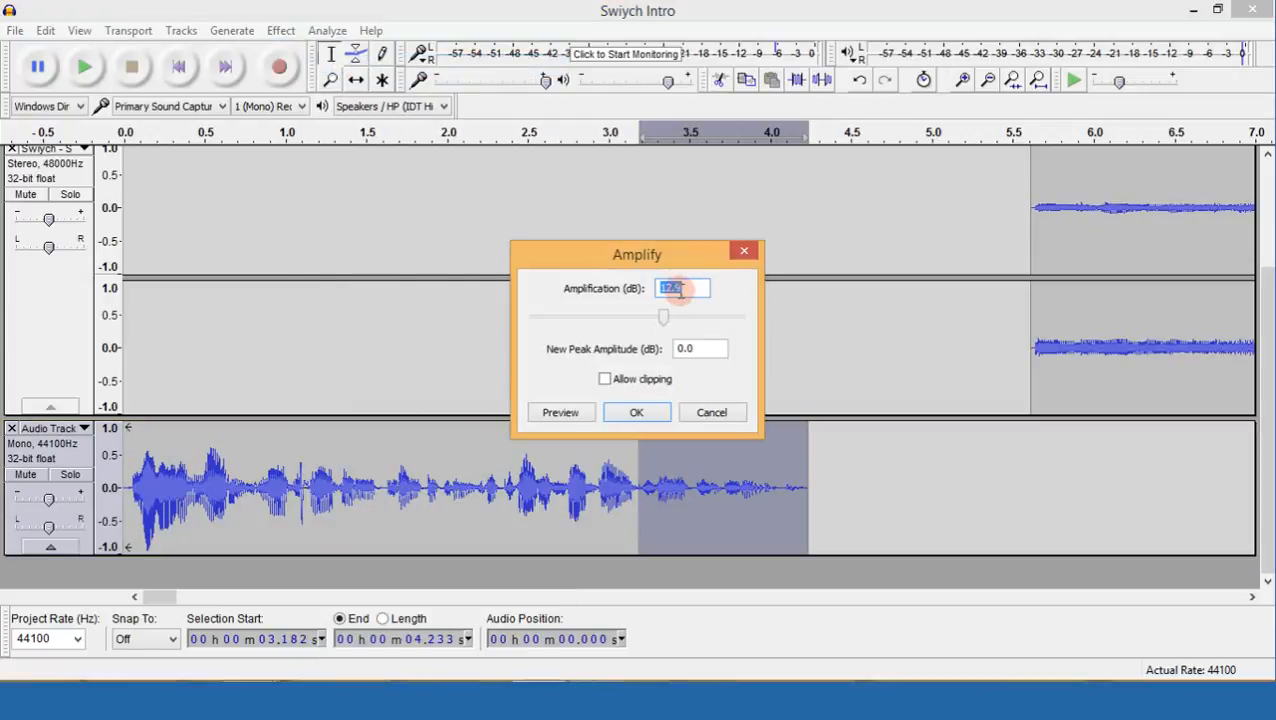
pyautogui.write('4')
pyautogui.click(645, 413)
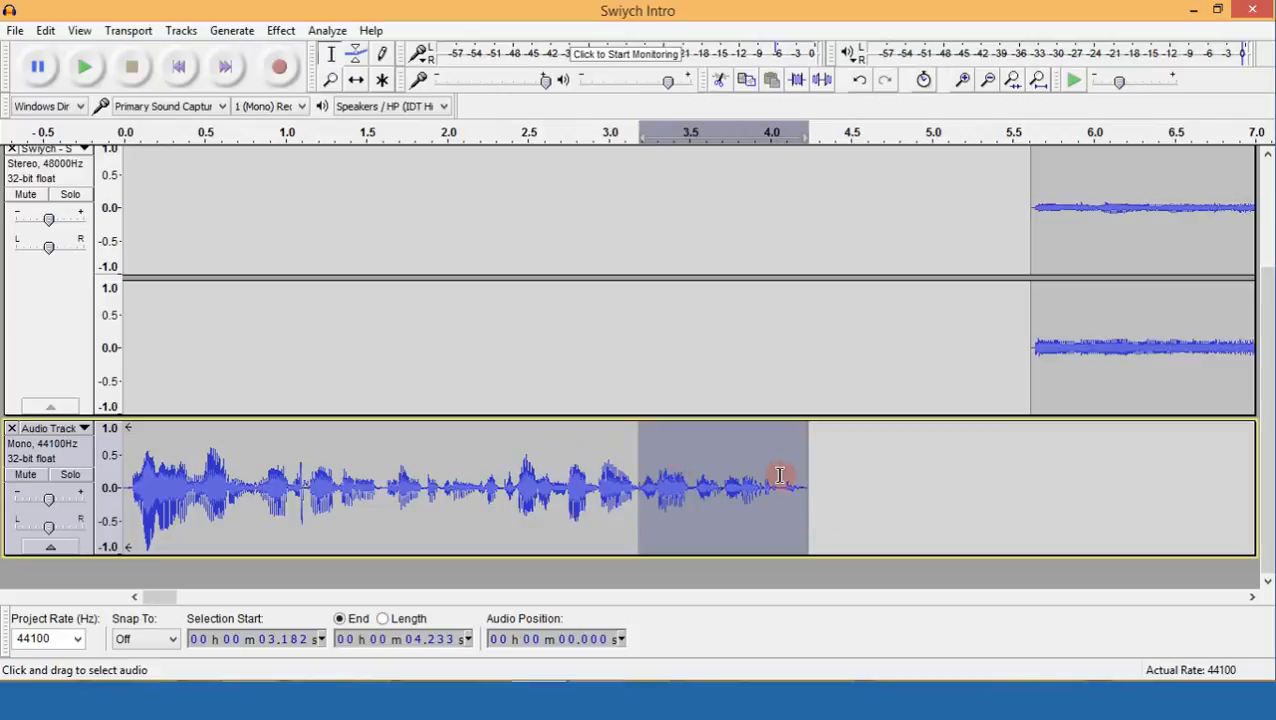
# Examine the gap between the end of the new voice take and the first speech in the intro voice track.
pyautogui.click(558, 456)
pyautogui.scroll(3, 650, 430)
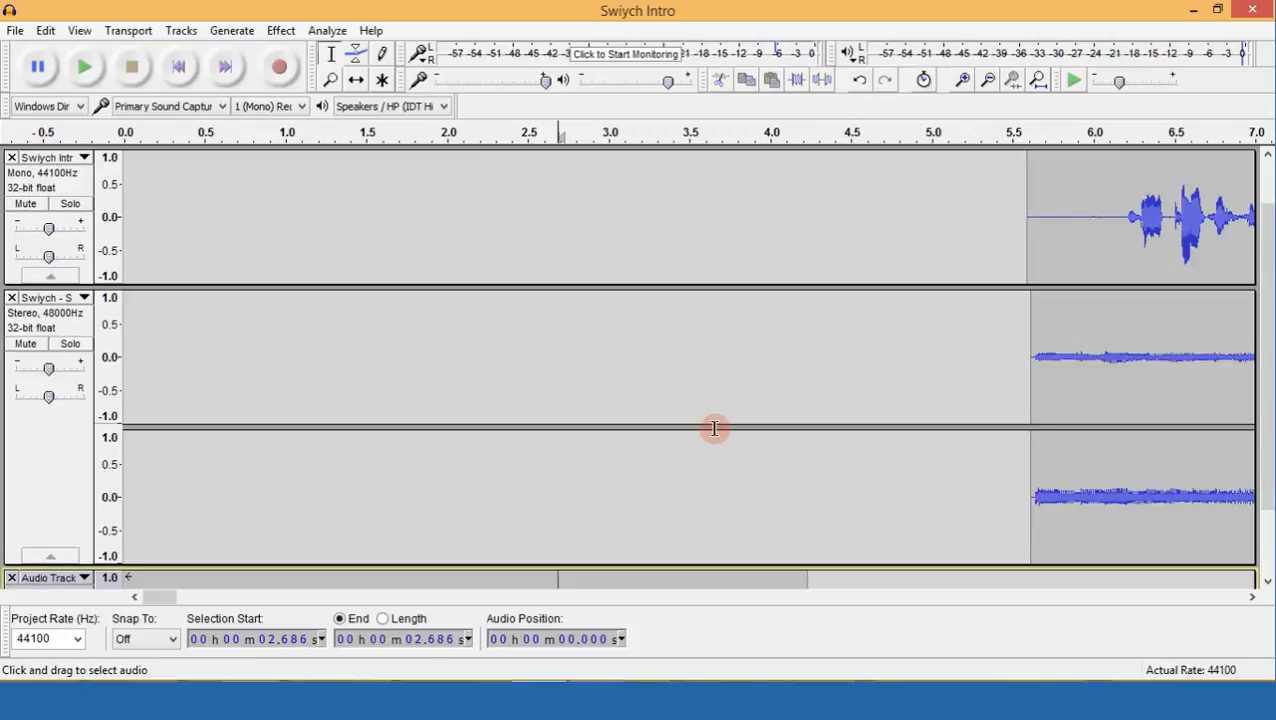
pyautogui.scroll(-3, 712, 427)
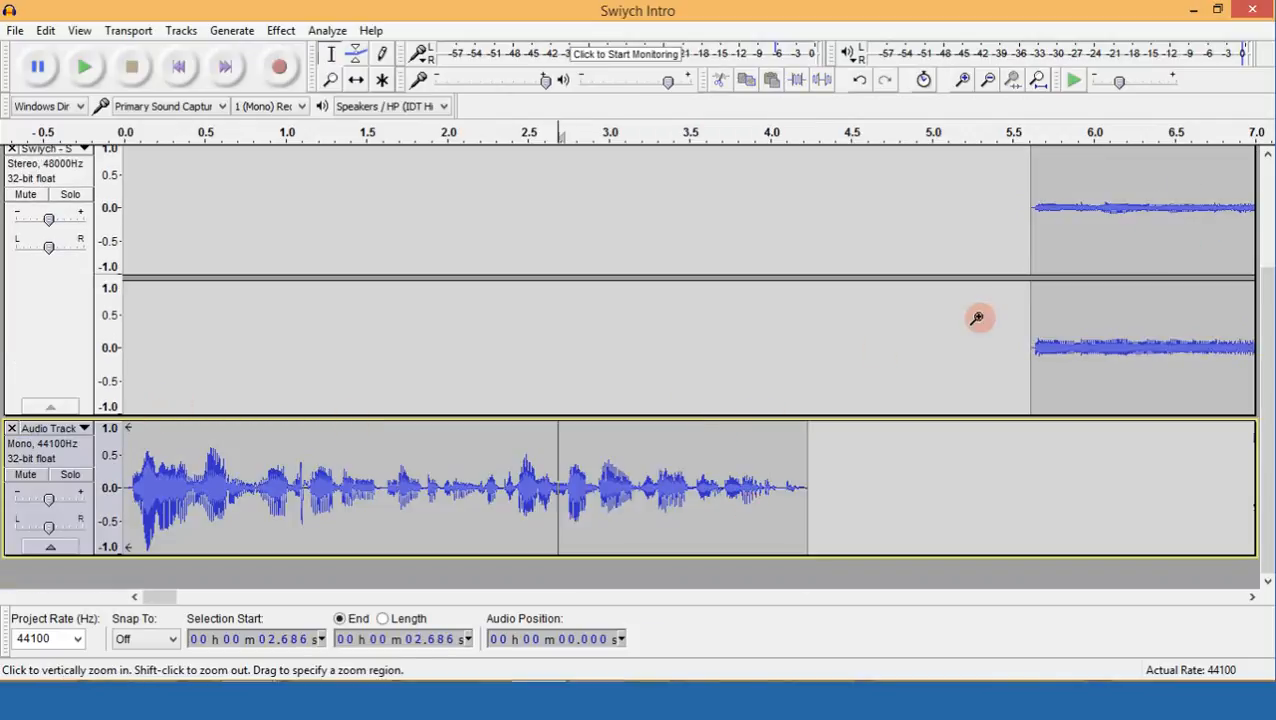
pyautogui.scroll(3, 988, 328)
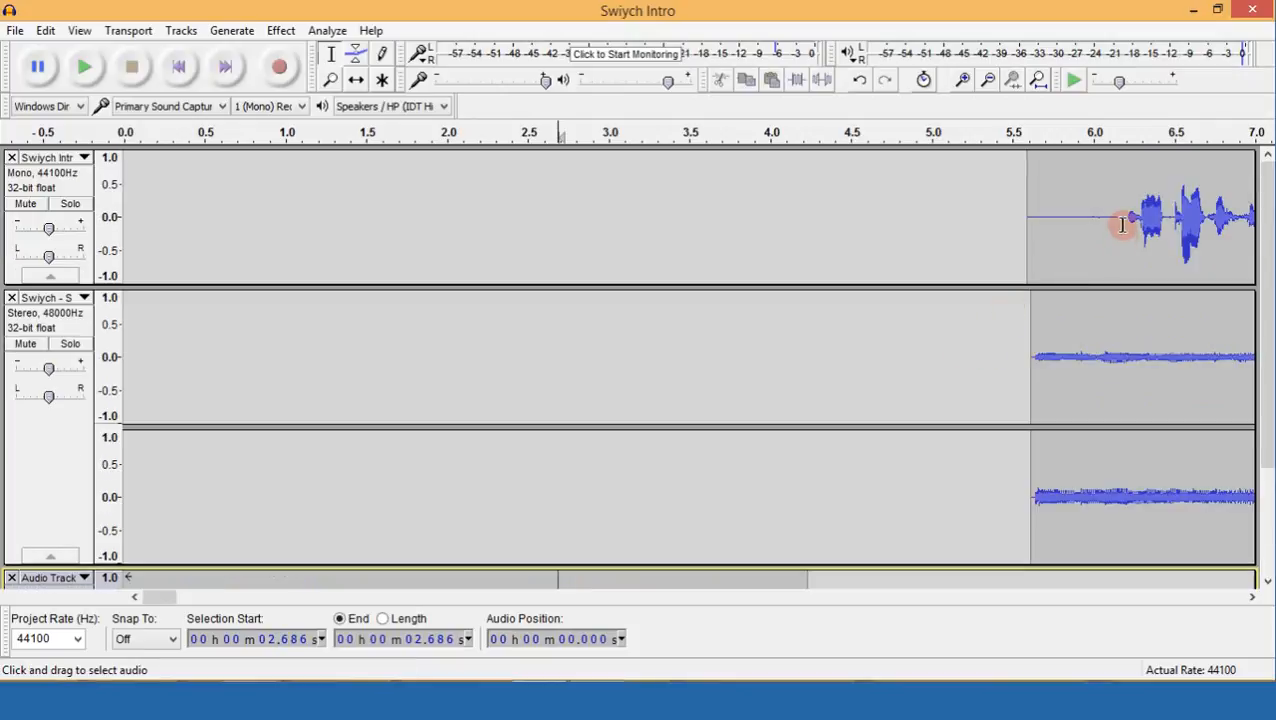
pyautogui.moveTo(1122, 222); pyautogui.dragTo(808, 366)
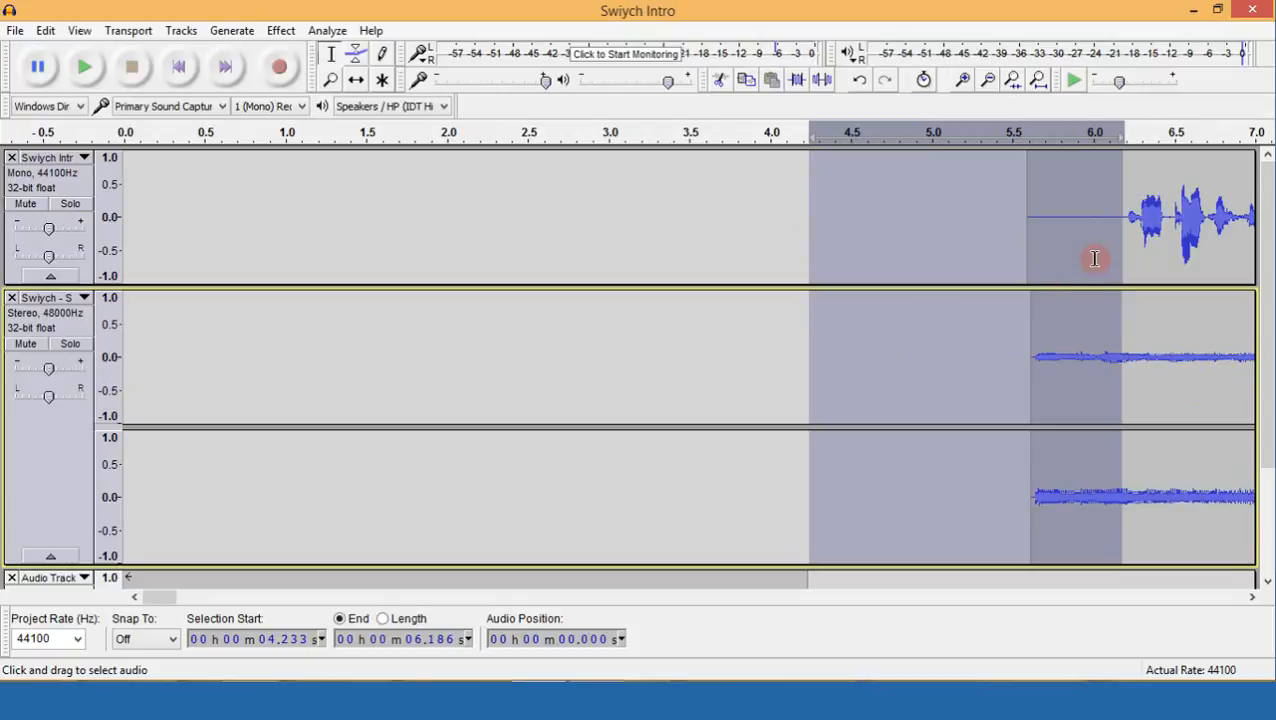
pyautogui.click(1131, 231)
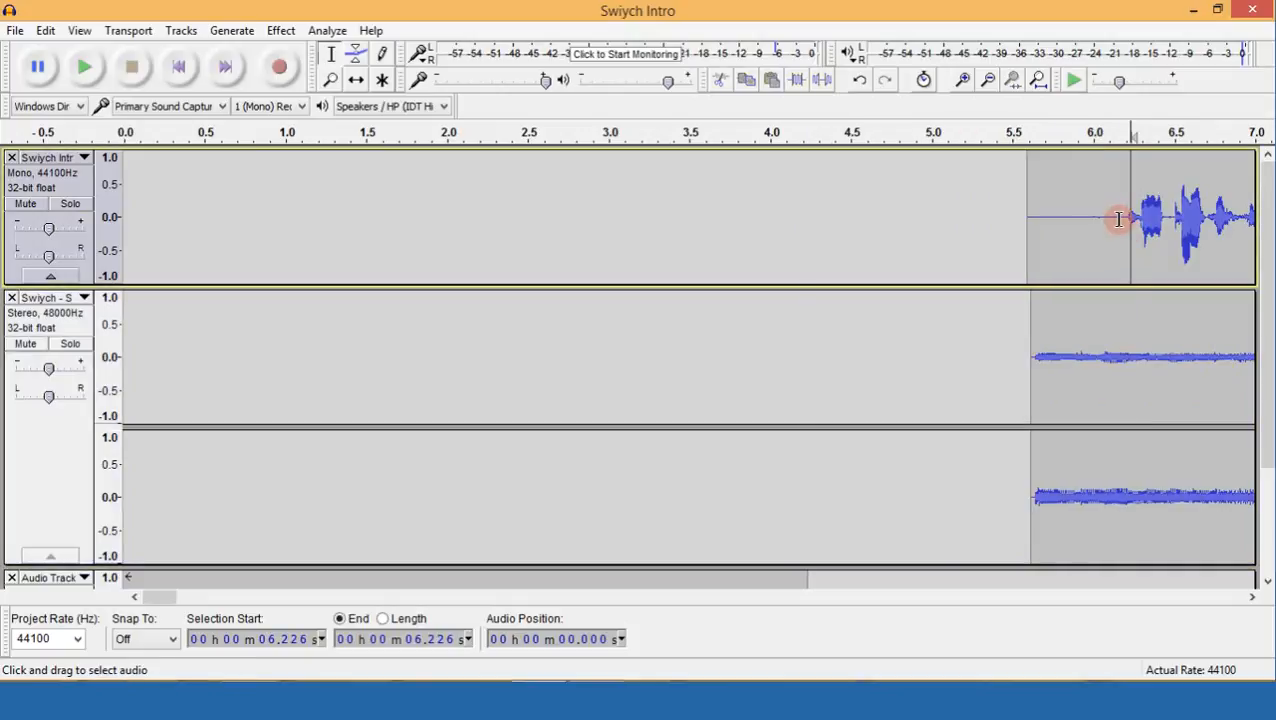
pyautogui.moveTo(1124, 213); pyautogui.dragTo(1029, 203)
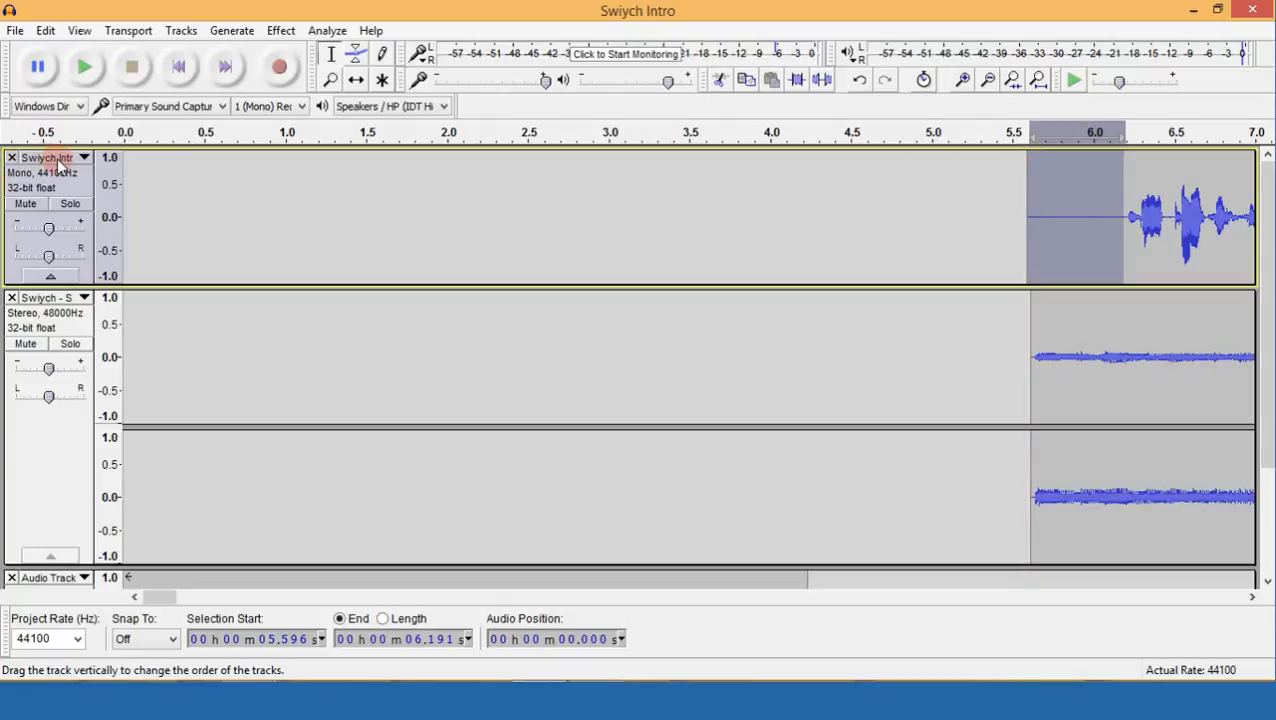
# Rename the Swiych Intro voice track to "Intro".
pyautogui.click(372, 215)
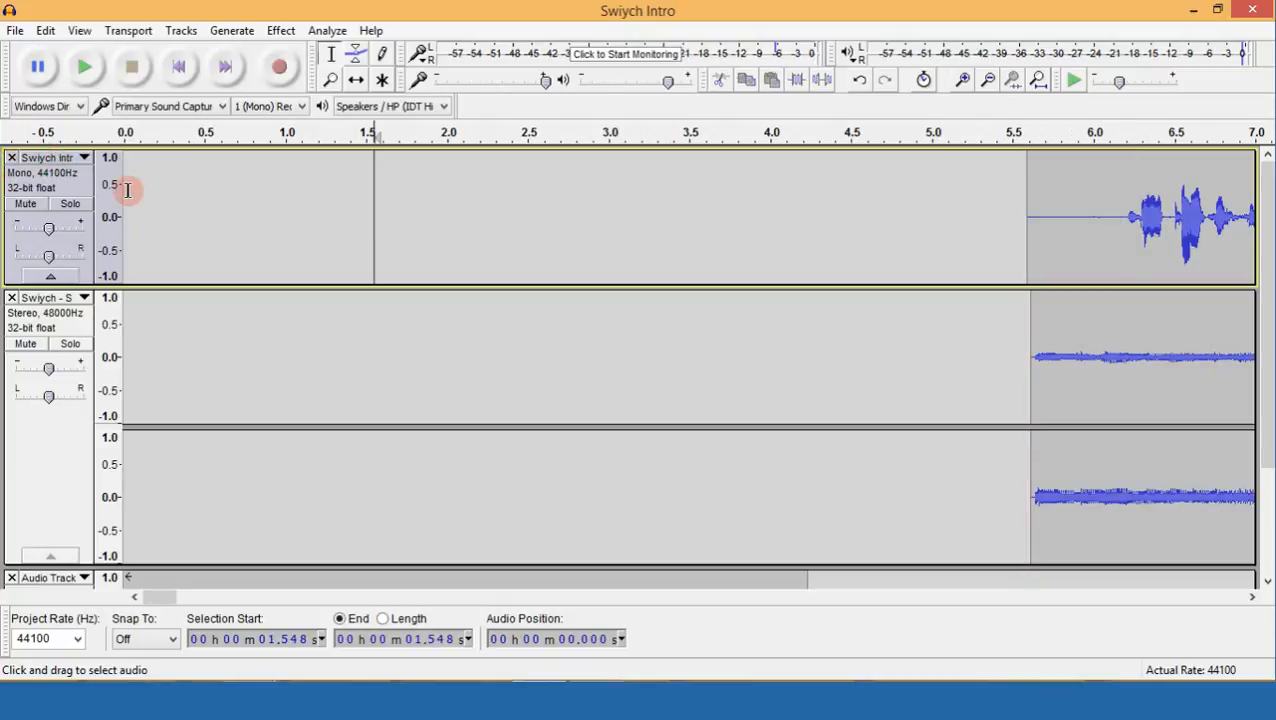
pyautogui.click(86, 158)
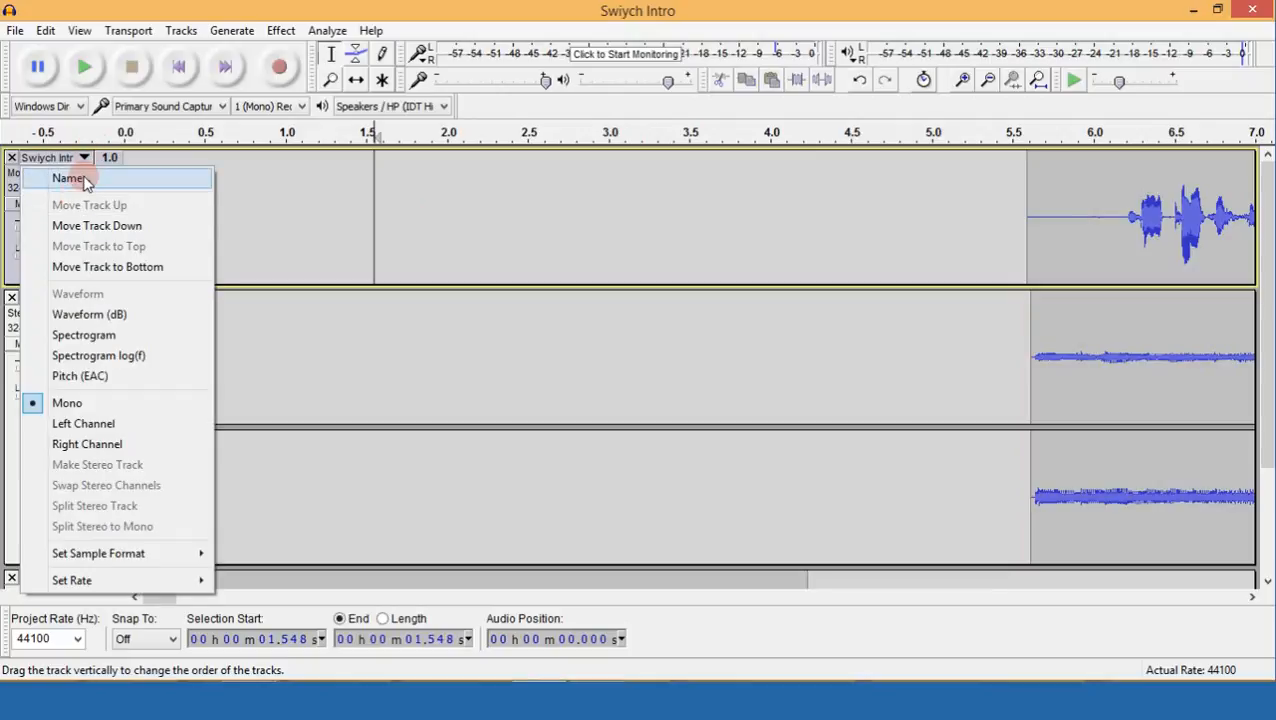
pyautogui.click(76, 177)
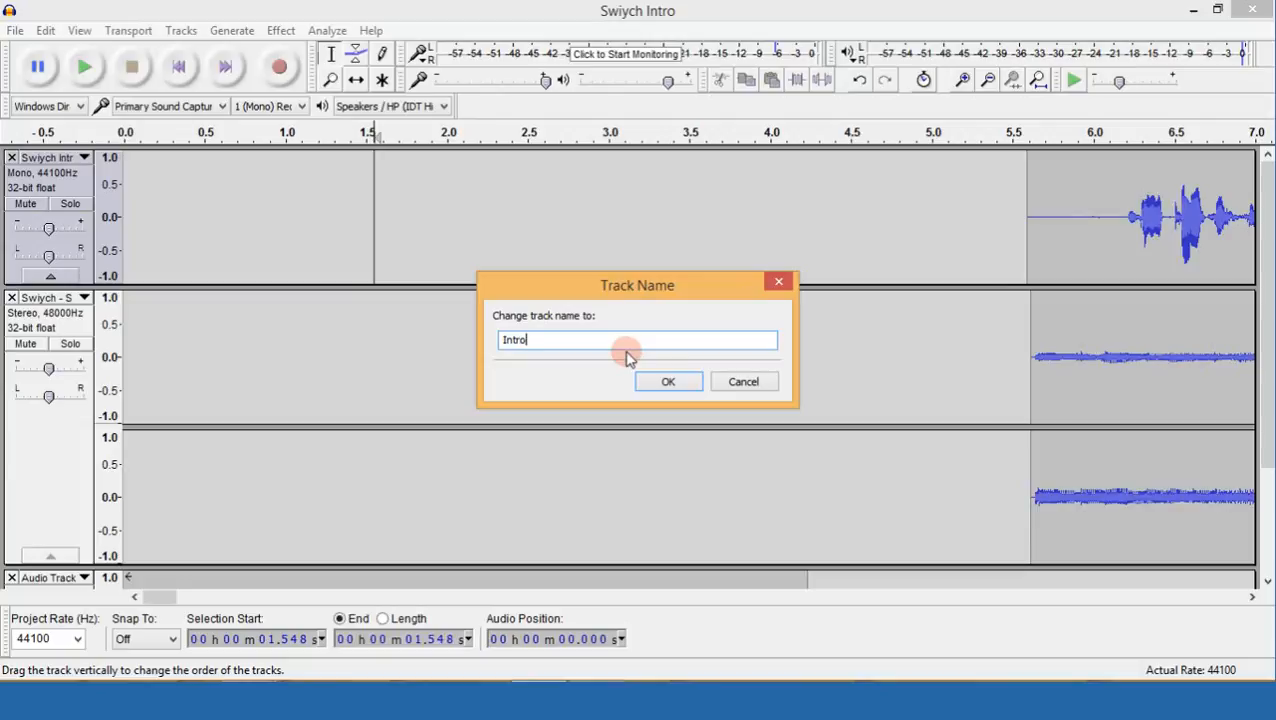
pyautogui.press('Return')
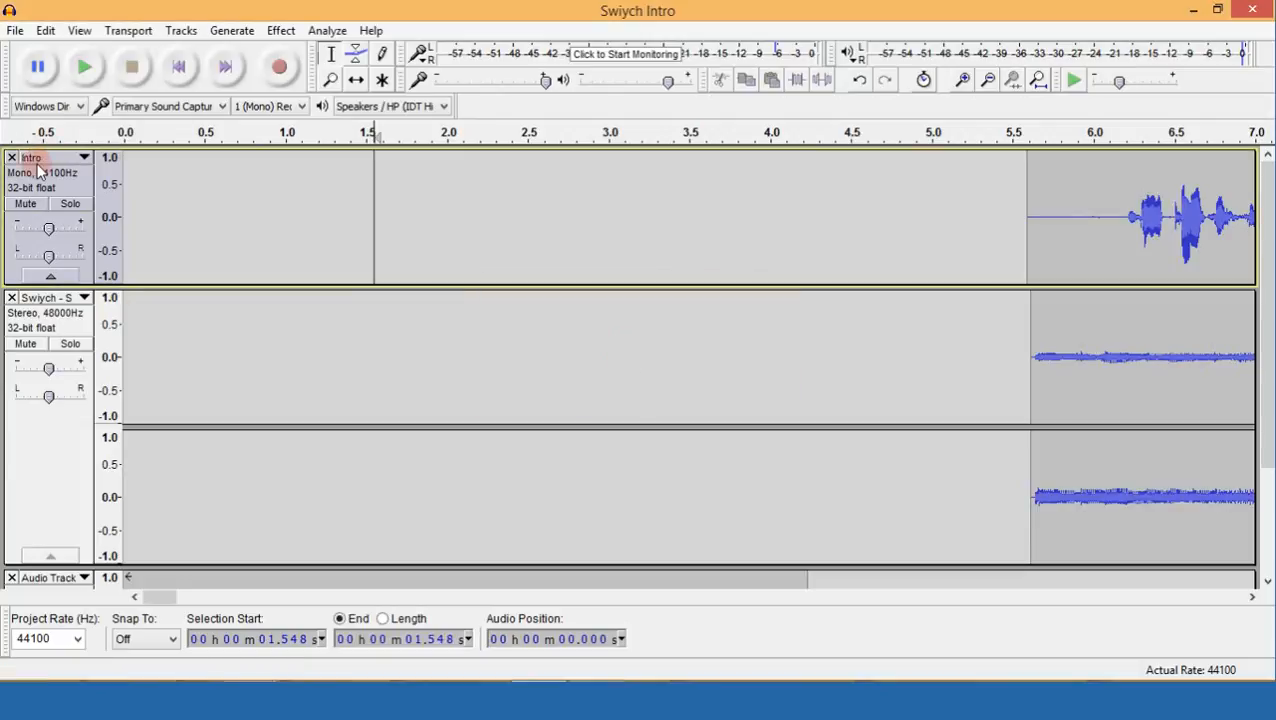
# Collapse the Intro track to a thin strip and expand it again.
pyautogui.scroll(-3, 375, 341)
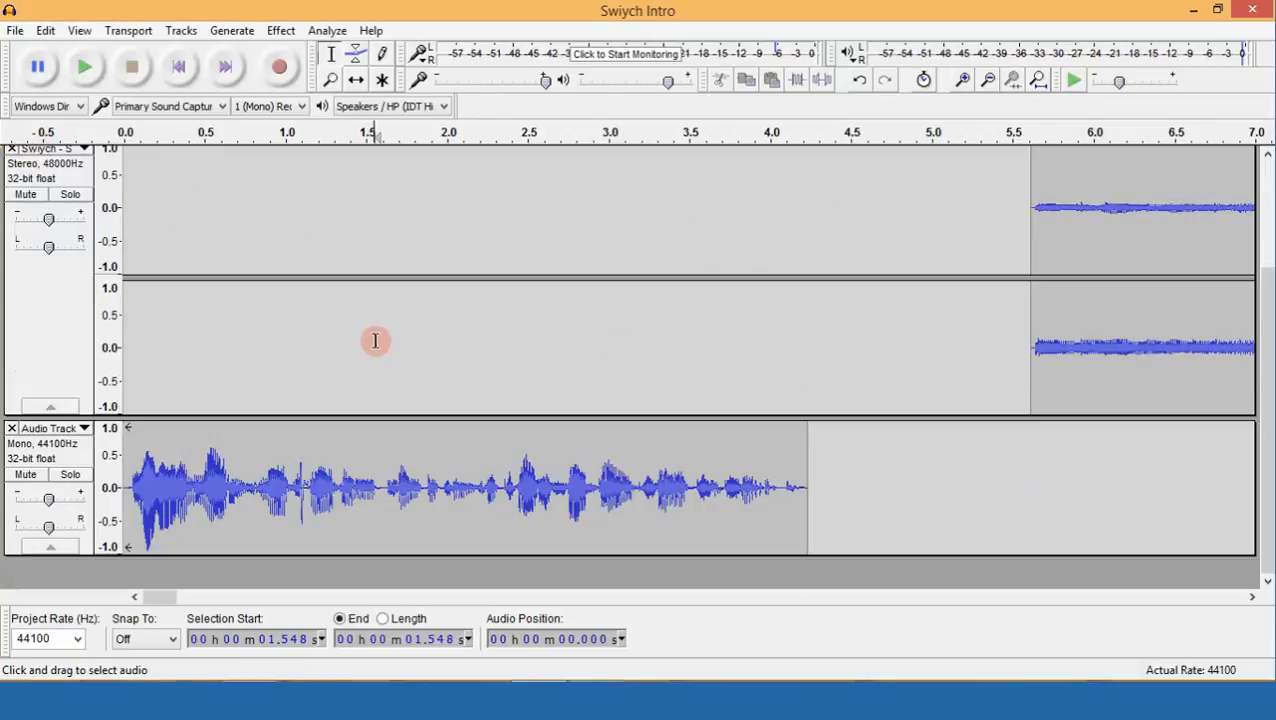
pyautogui.scroll(3, 375, 341)
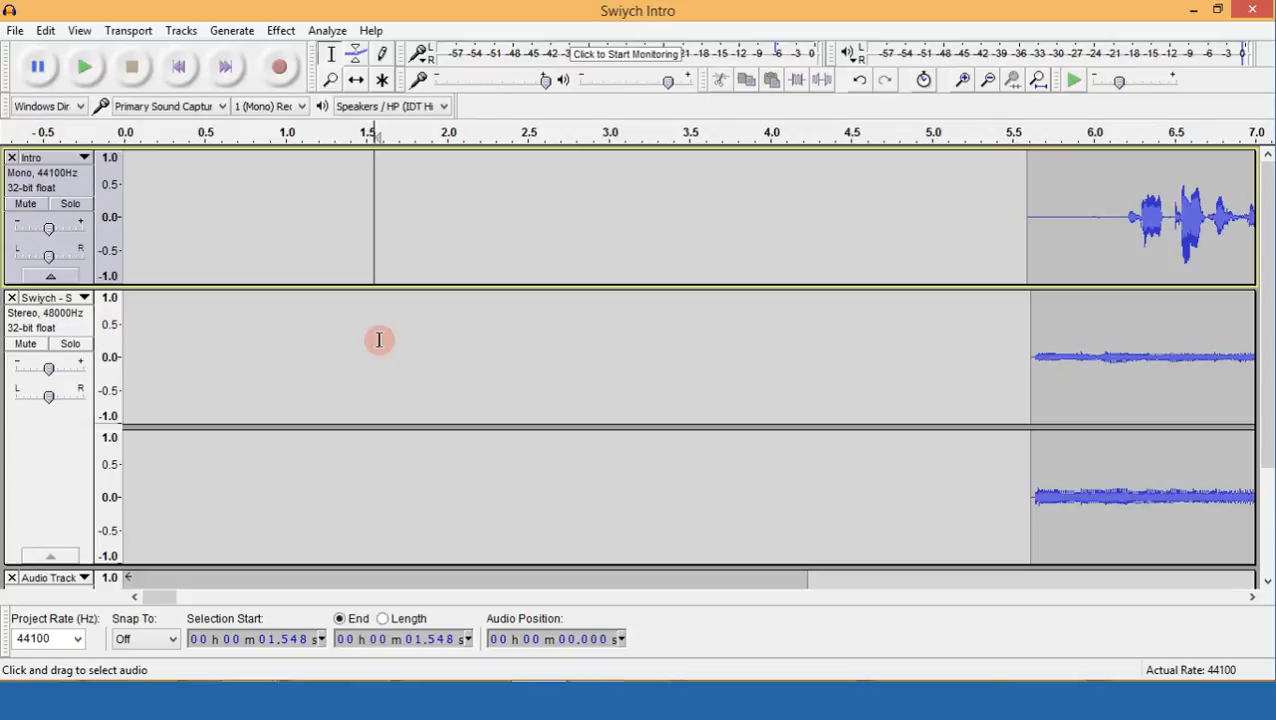
pyautogui.click(50, 277)
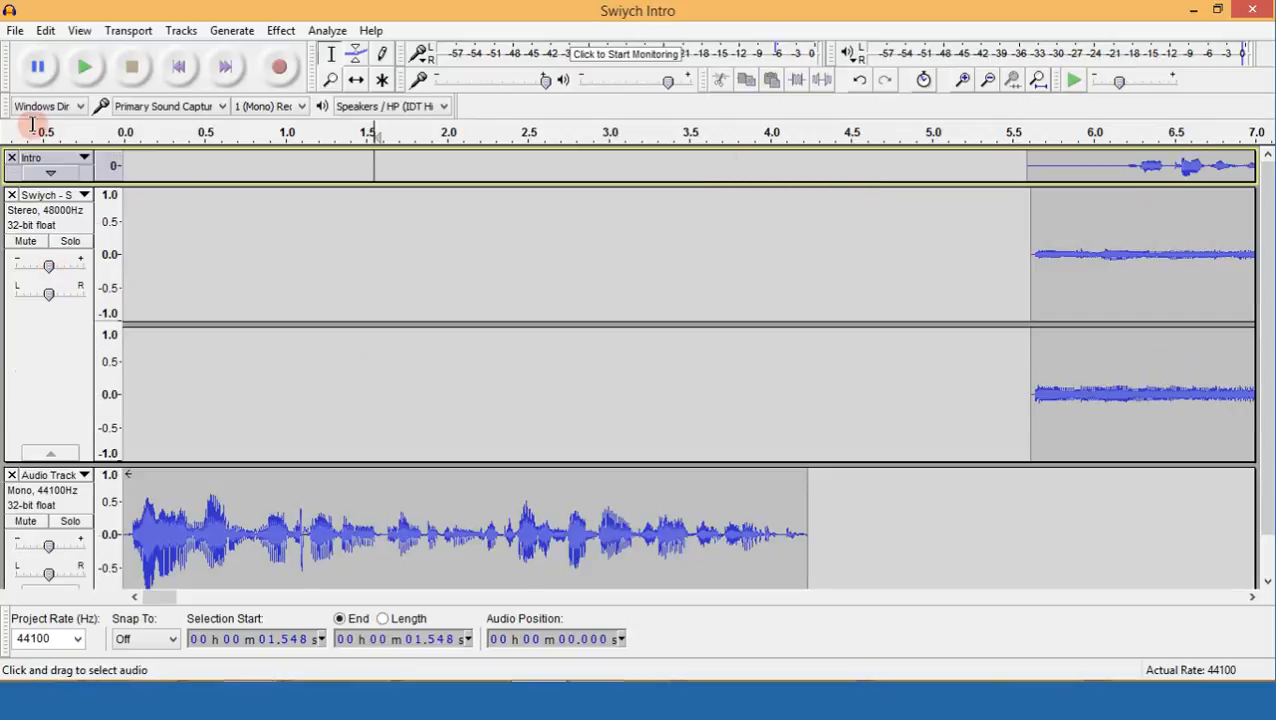
pyautogui.click(50, 172)
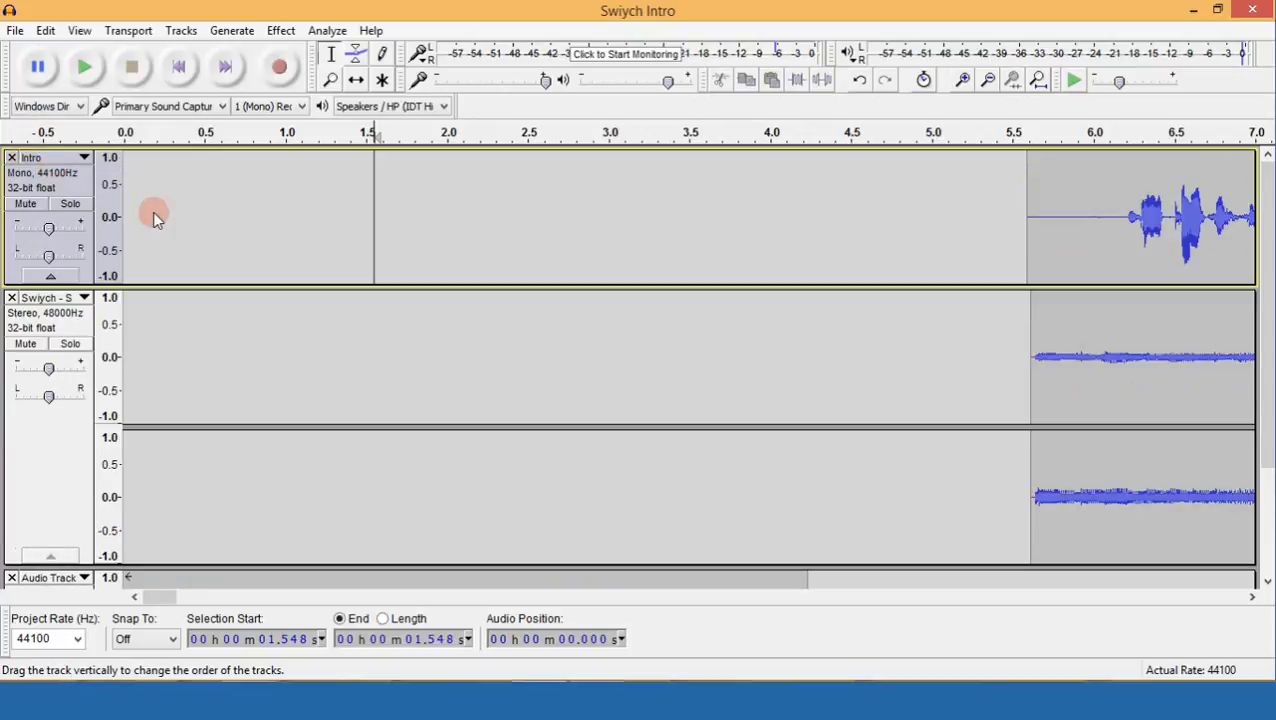
# Cut the silence before the first speech in the Intro track, from 5.596 s to 6.191 s.
pyautogui.moveTo(1124, 225); pyautogui.dragTo(1030, 211)
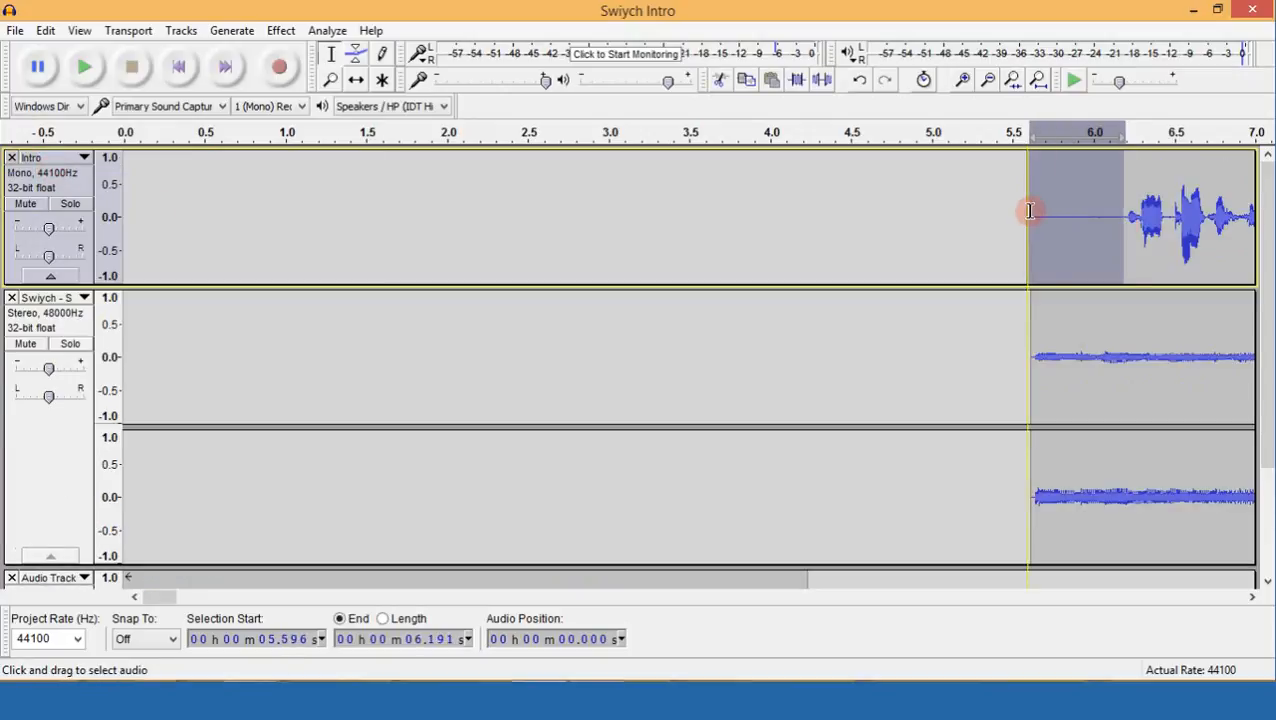
pyautogui.click(718, 80)
# Move the new voice take's track from below the music up to the first position in the project.
pyautogui.scroll(-2, 431, 333)
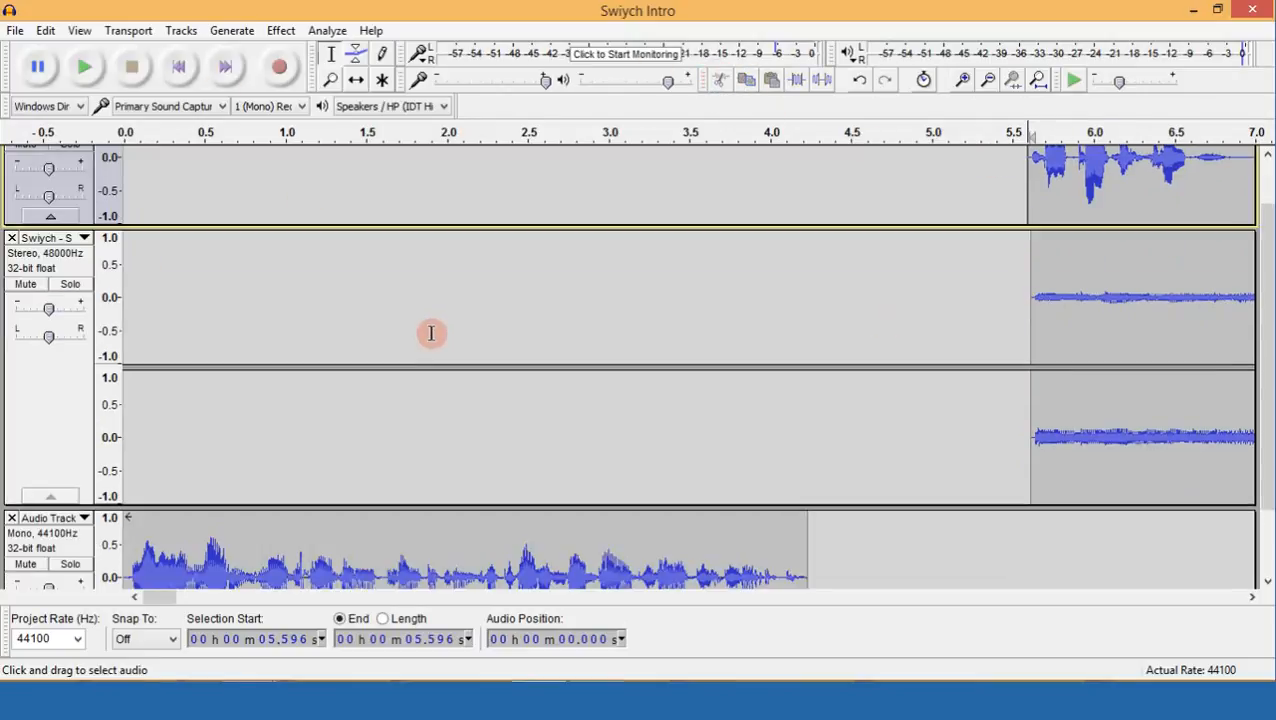
pyautogui.click(357, 82)
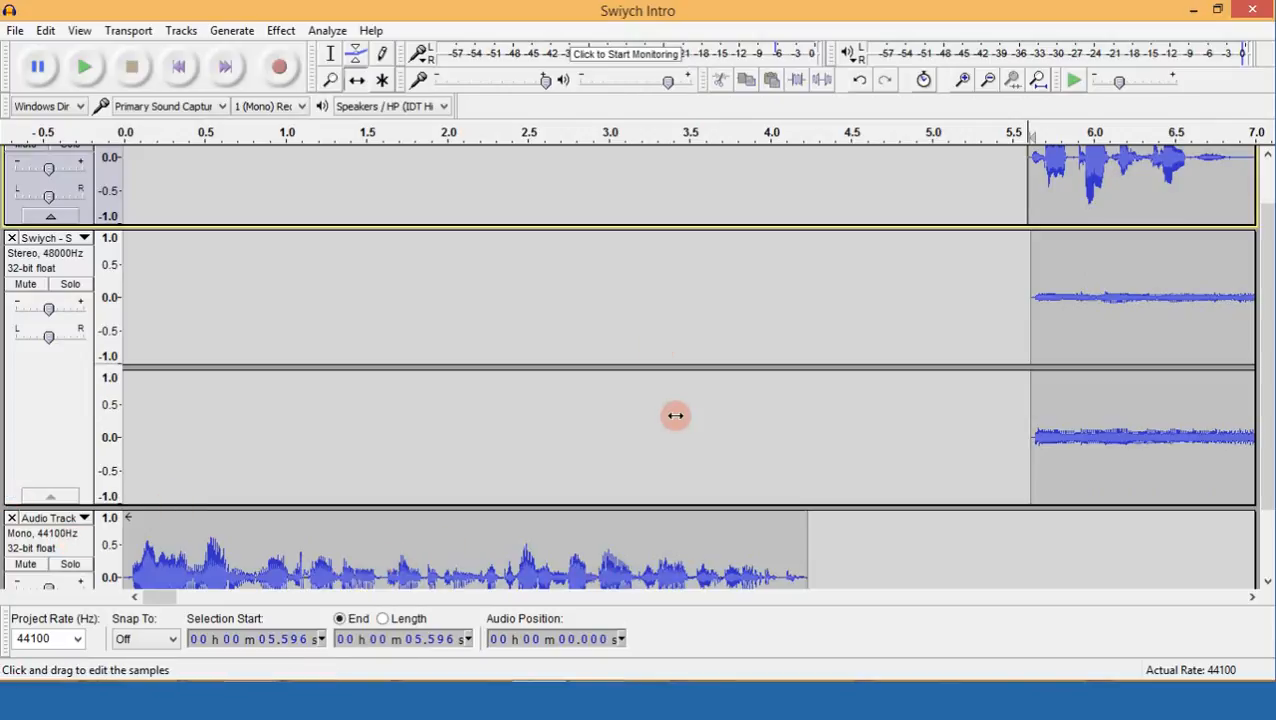
pyautogui.click(84, 543)
pyautogui.moveTo(84, 543); pyautogui.dragTo(84, 236)
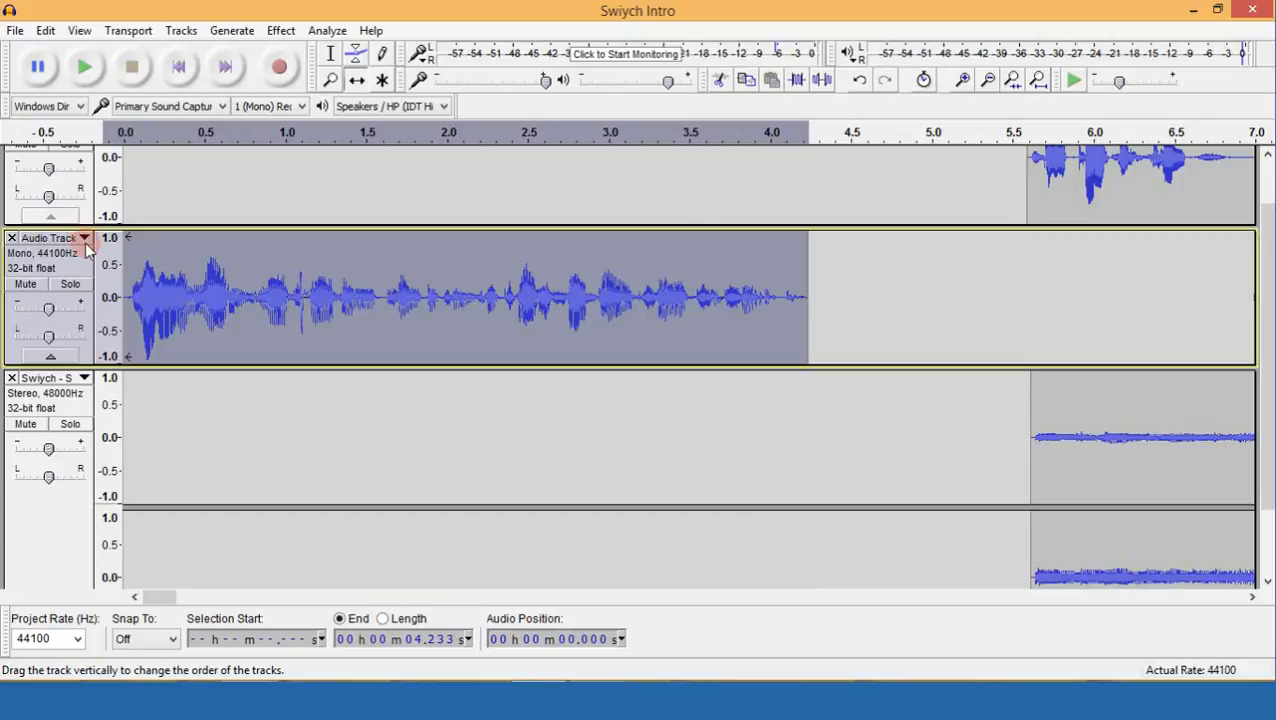
pyautogui.click(85, 237)
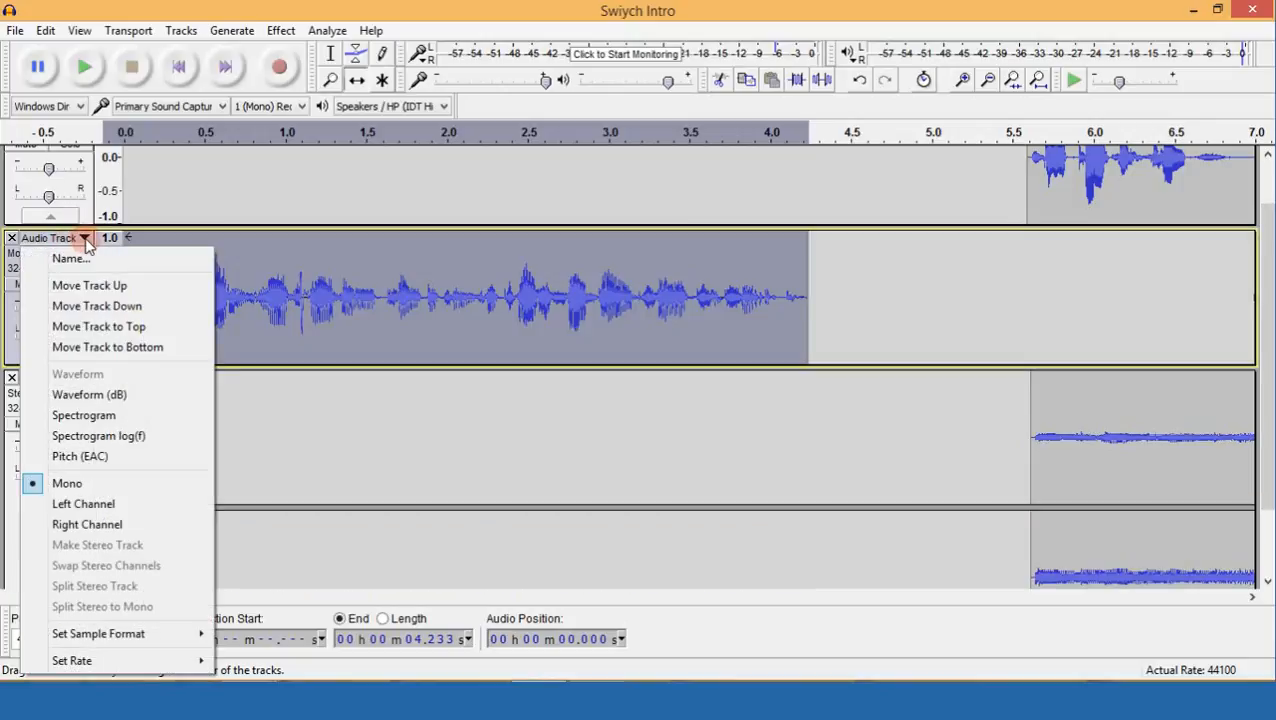
pyautogui.click(145, 327)
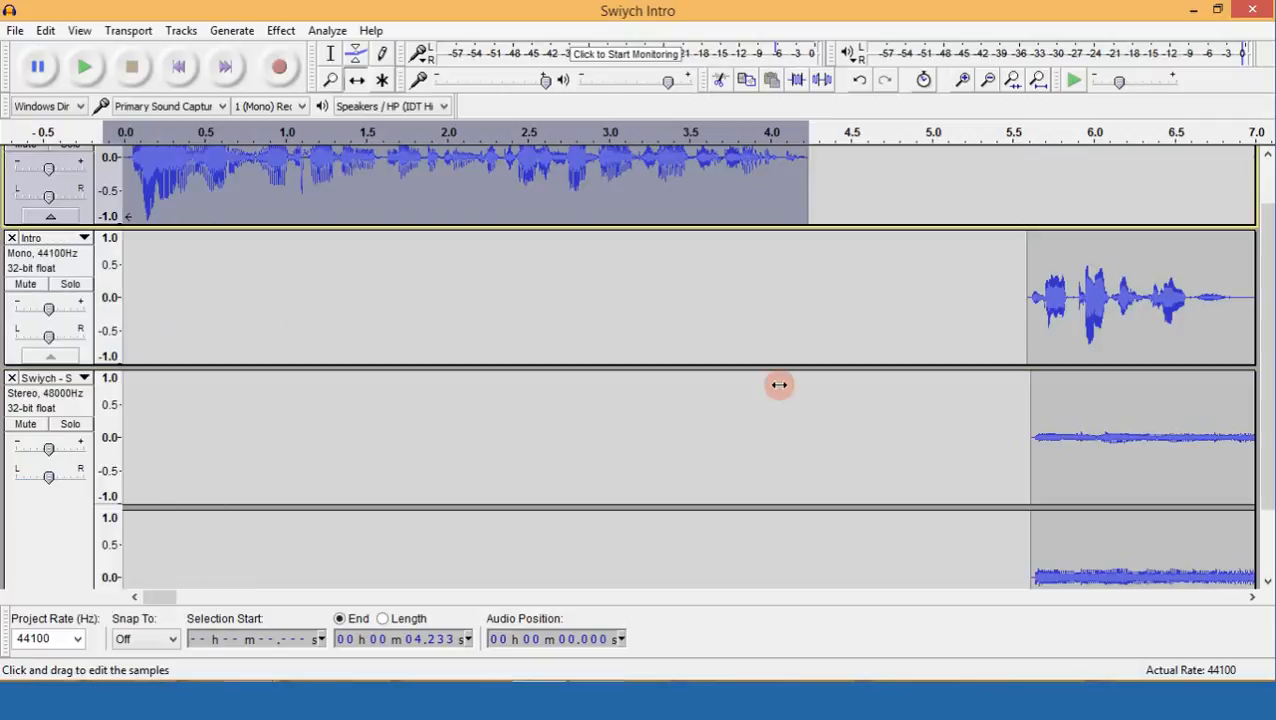
# Shift the Intro clip earlier so it starts right at the end of the voice take, at 4.233 s.
pyautogui.scroll(2, 1105, 305)
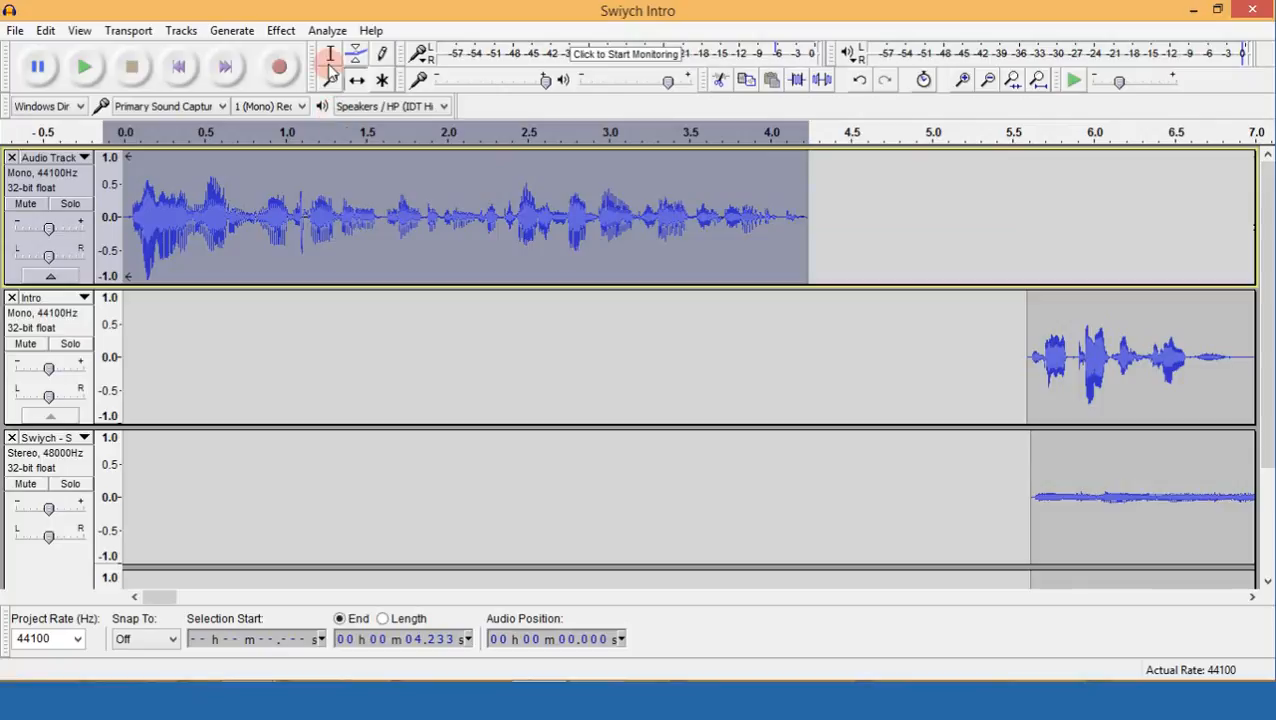
pyautogui.click(355, 79)
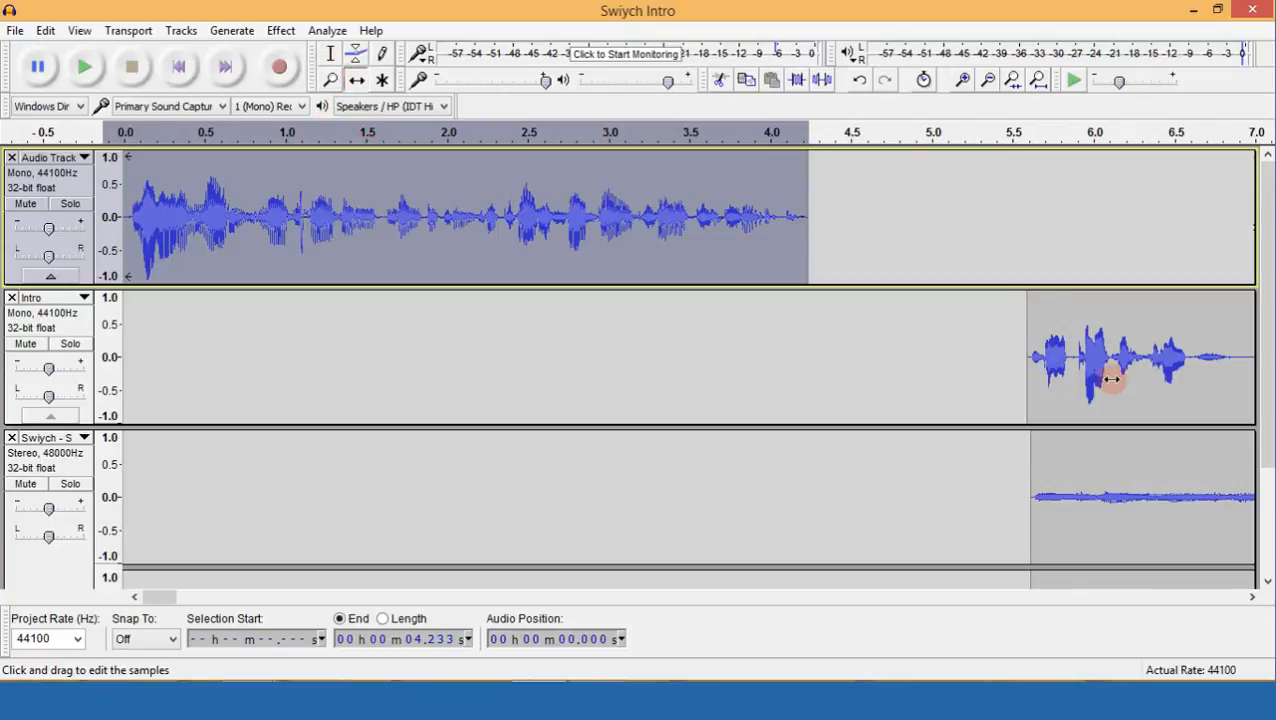
pyautogui.moveTo(932, 369); pyautogui.dragTo(912, 362)
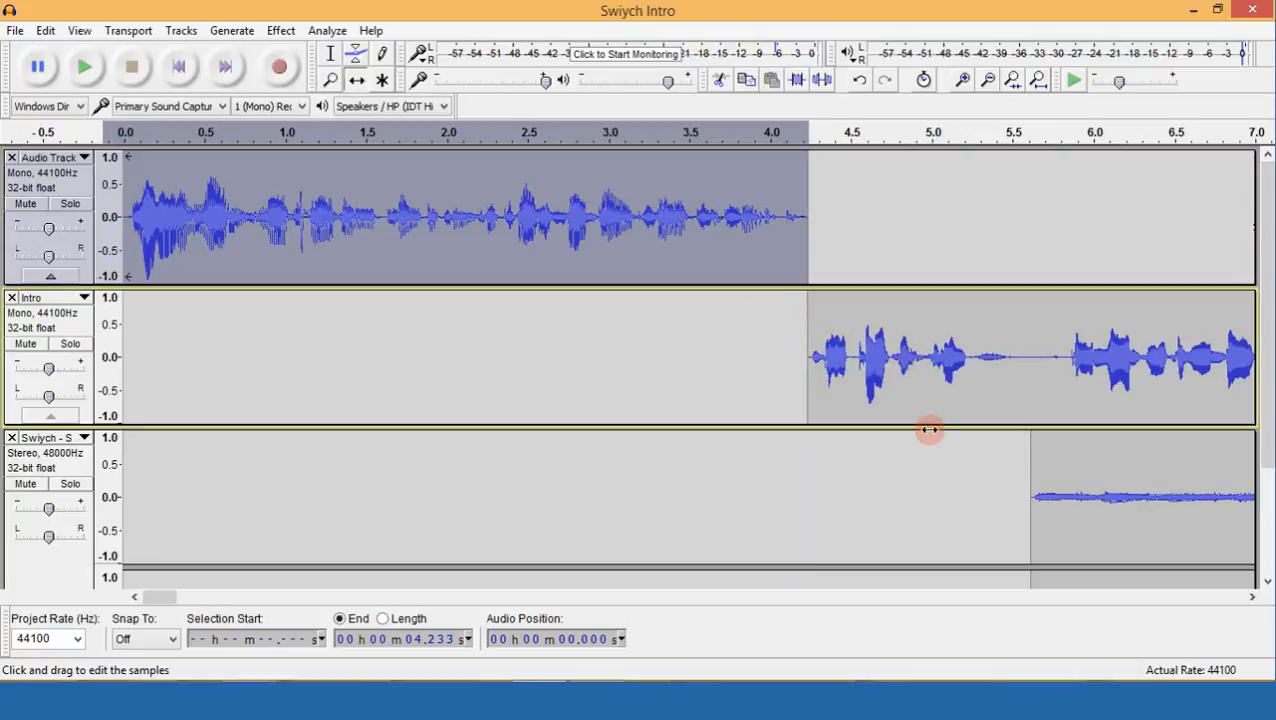
# Shift the music clip later so it starts at about 10.6 s, beneath the second half of the Intro speech.
pyautogui.click(990, 80)
pyautogui.click(990, 80)
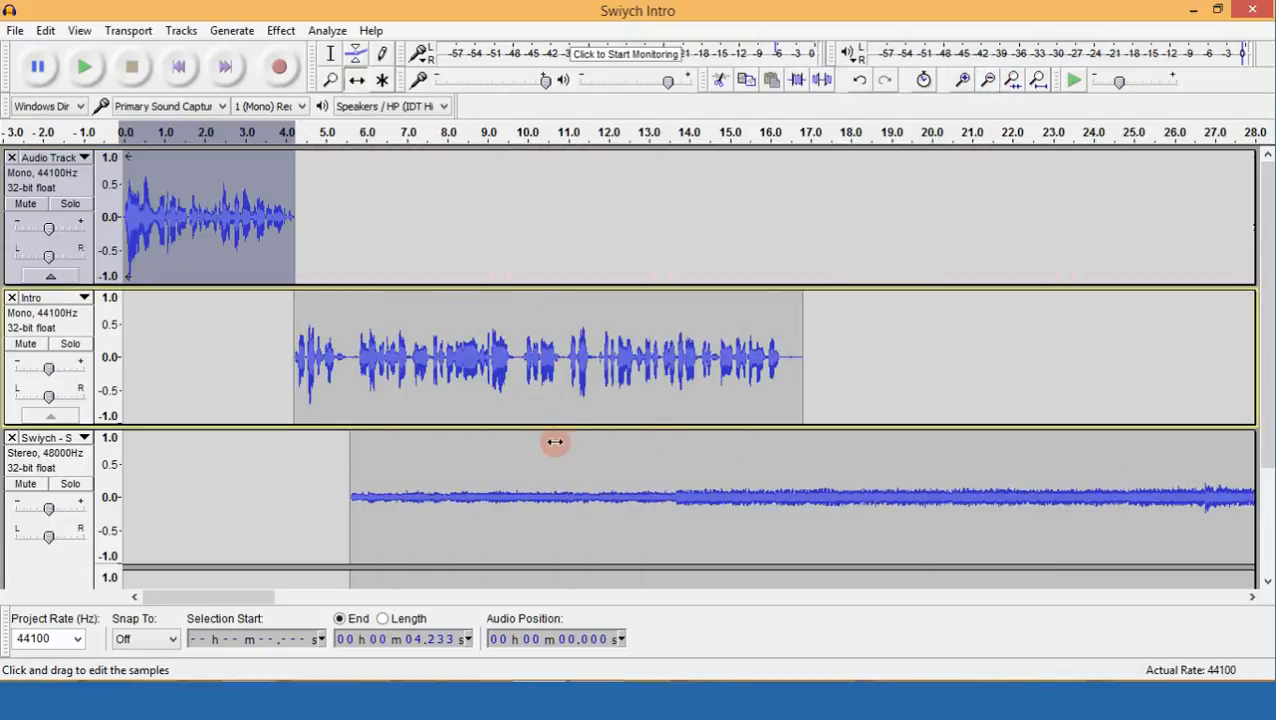
pyautogui.moveTo(554, 441); pyautogui.dragTo(729, 453)
pyautogui.scroll(-3, 572, 428)
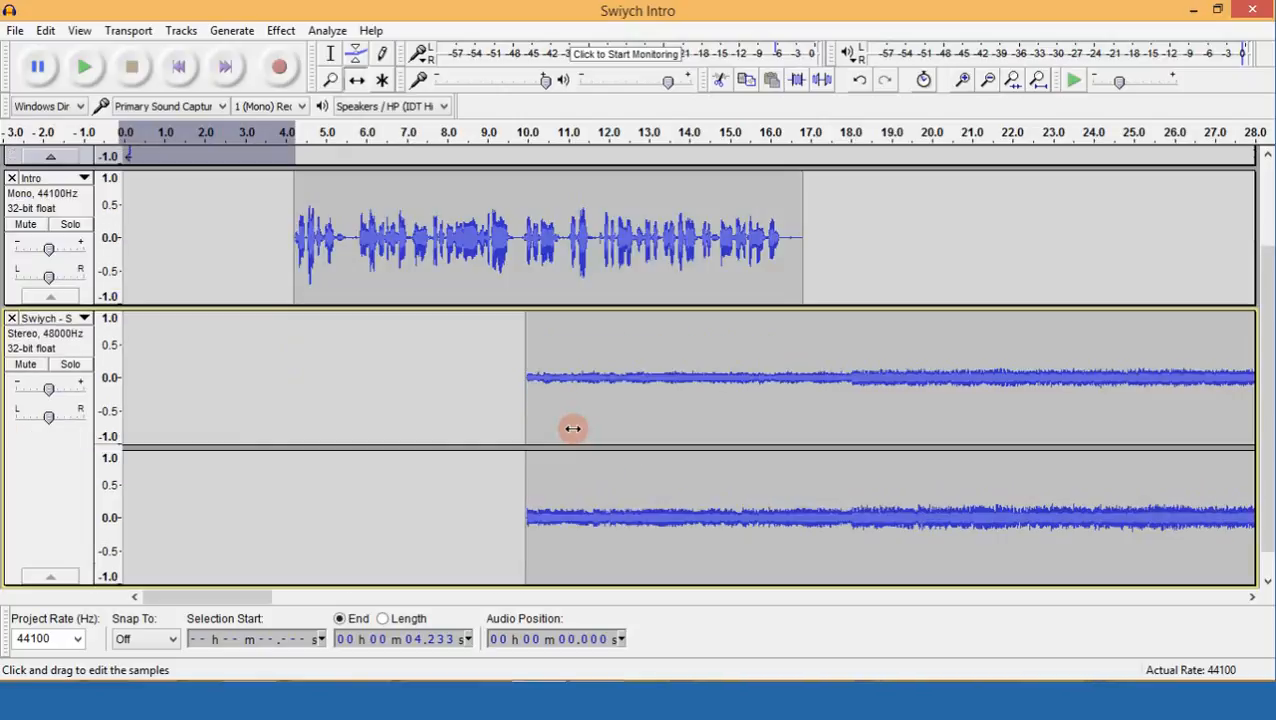
pyautogui.moveTo(618, 373); pyautogui.dragTo(641, 353)
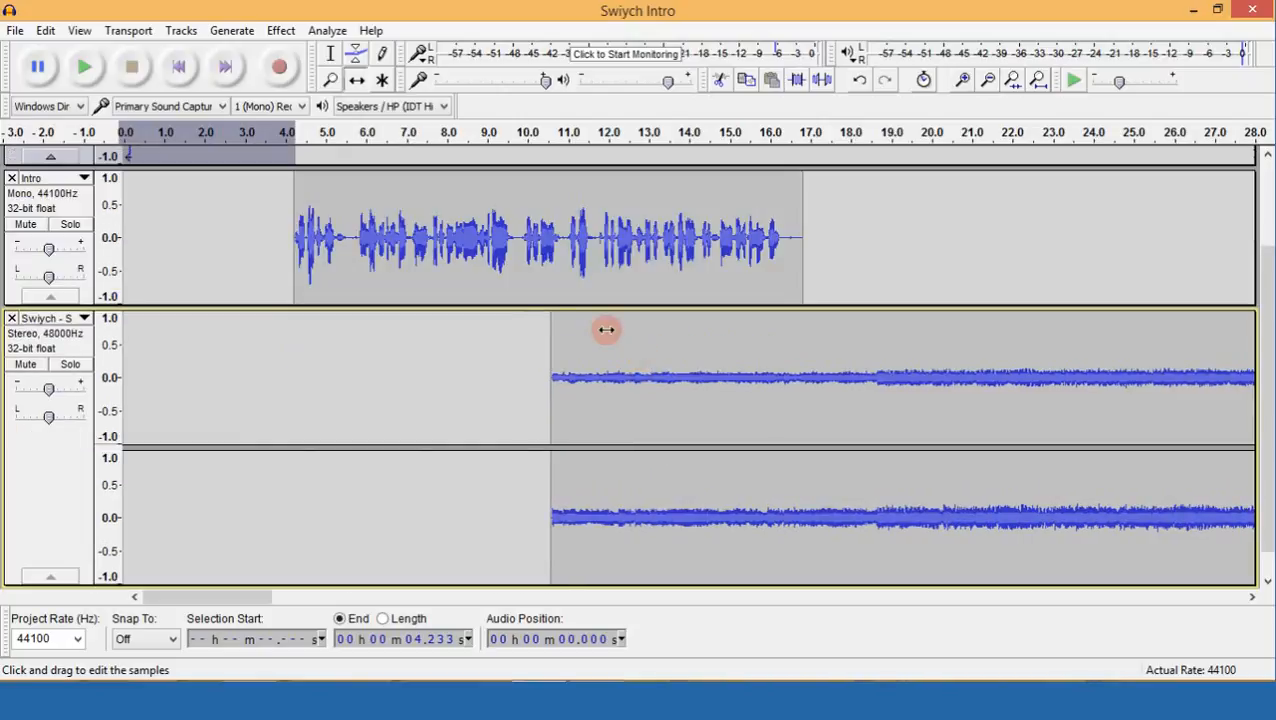
# Add volume envelope points to the music clip at its start and at about 17 s, just past the Intro clip's end.
pyautogui.click(357, 53)
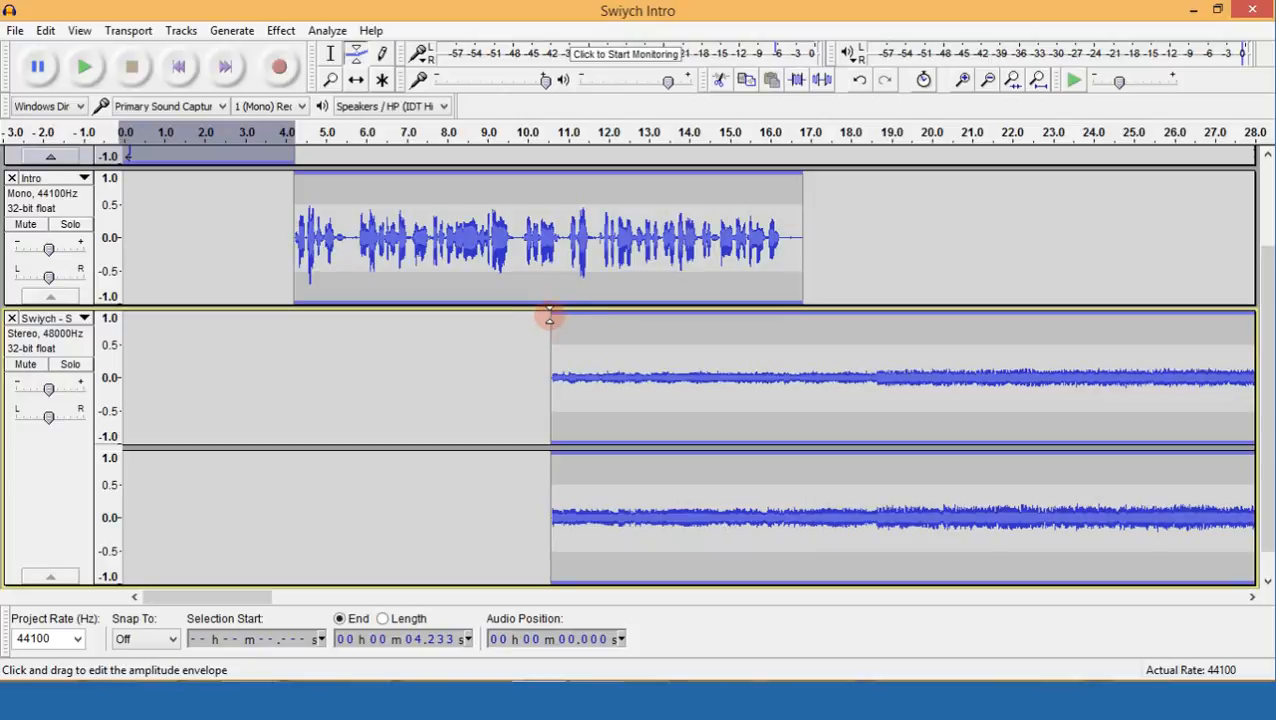
pyautogui.click(808, 318)
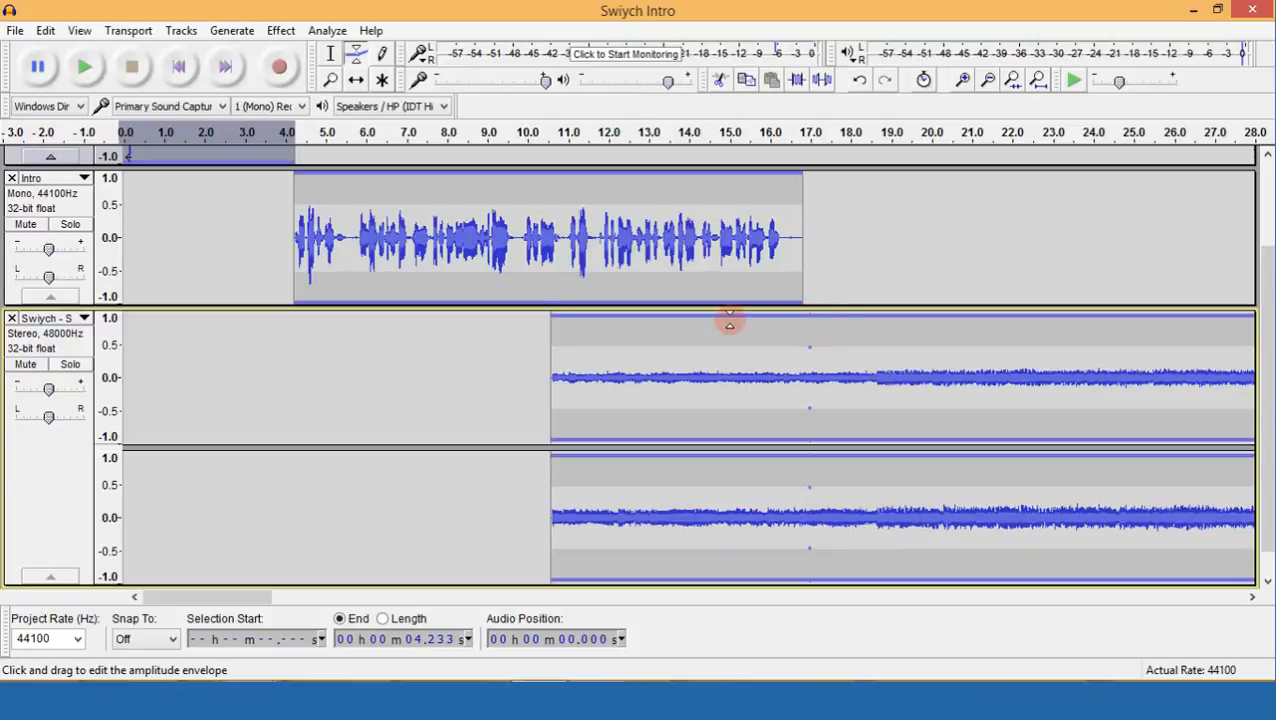
pyautogui.click(553, 318)
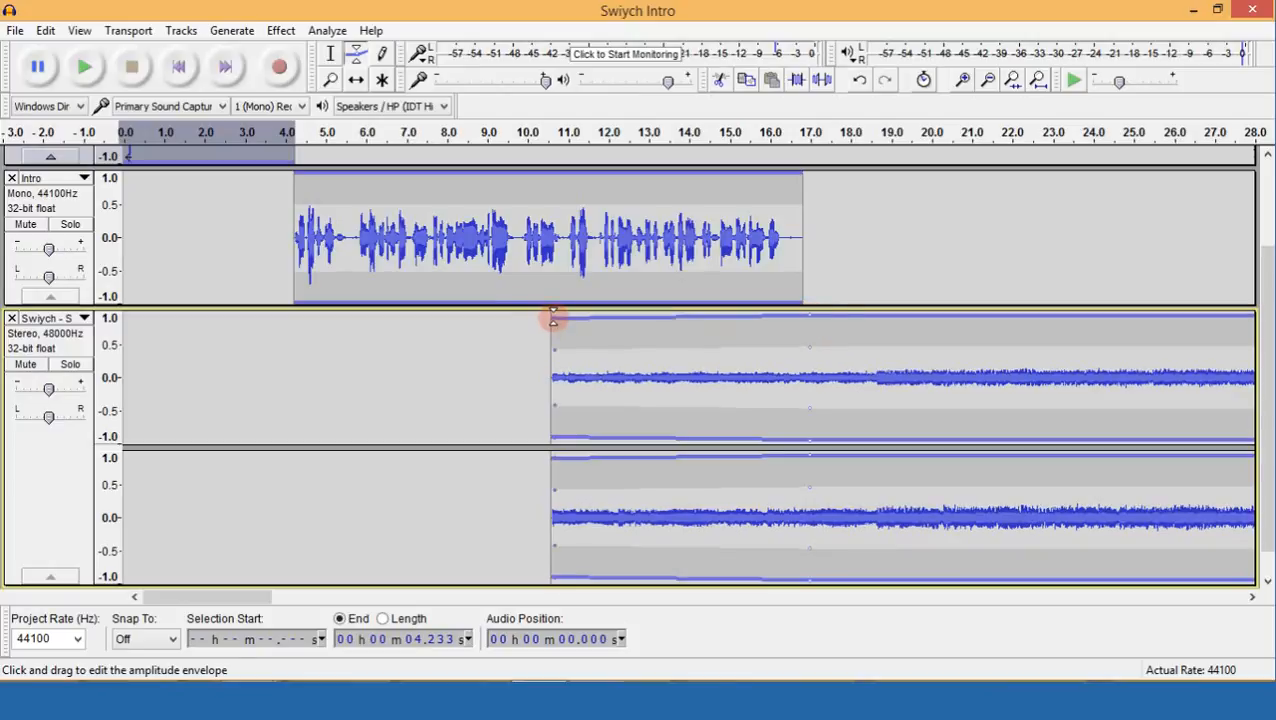
# Try shaping the music's volume envelope with extra points at about 12.6 s, 14.2 s and 15.4 s.
pyautogui.moveTo(685, 318)
pyautogui.mouseDown()
pyautogui.moveTo(692, 348)
pyautogui.moveTo(698, 335)
pyautogui.mouseUp()
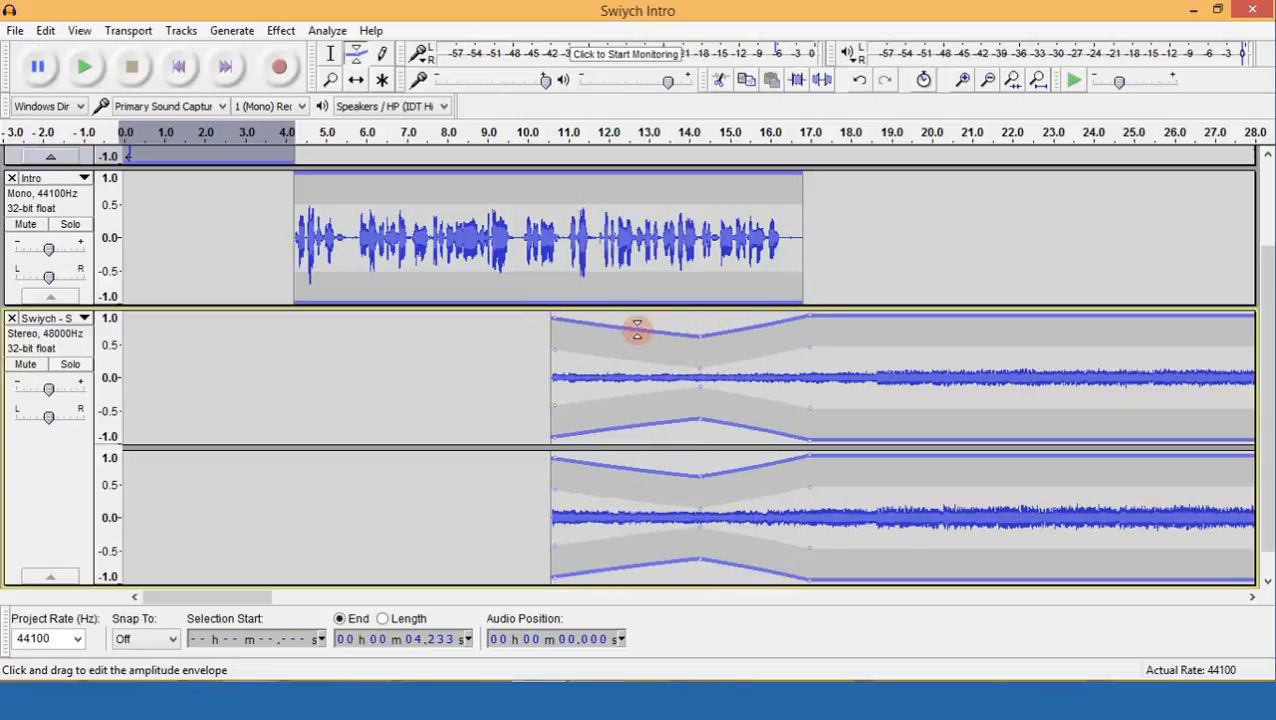
pyautogui.moveTo(638, 331); pyautogui.dragTo(631, 360)
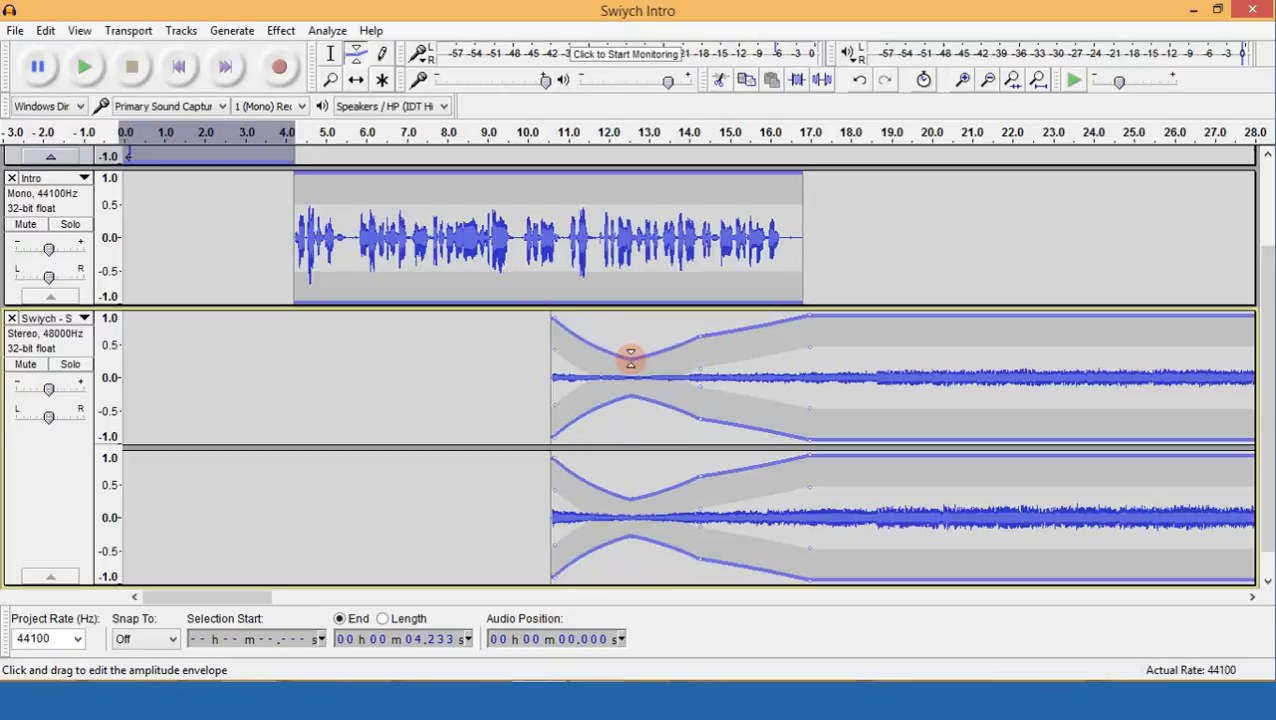
pyautogui.click(744, 360)
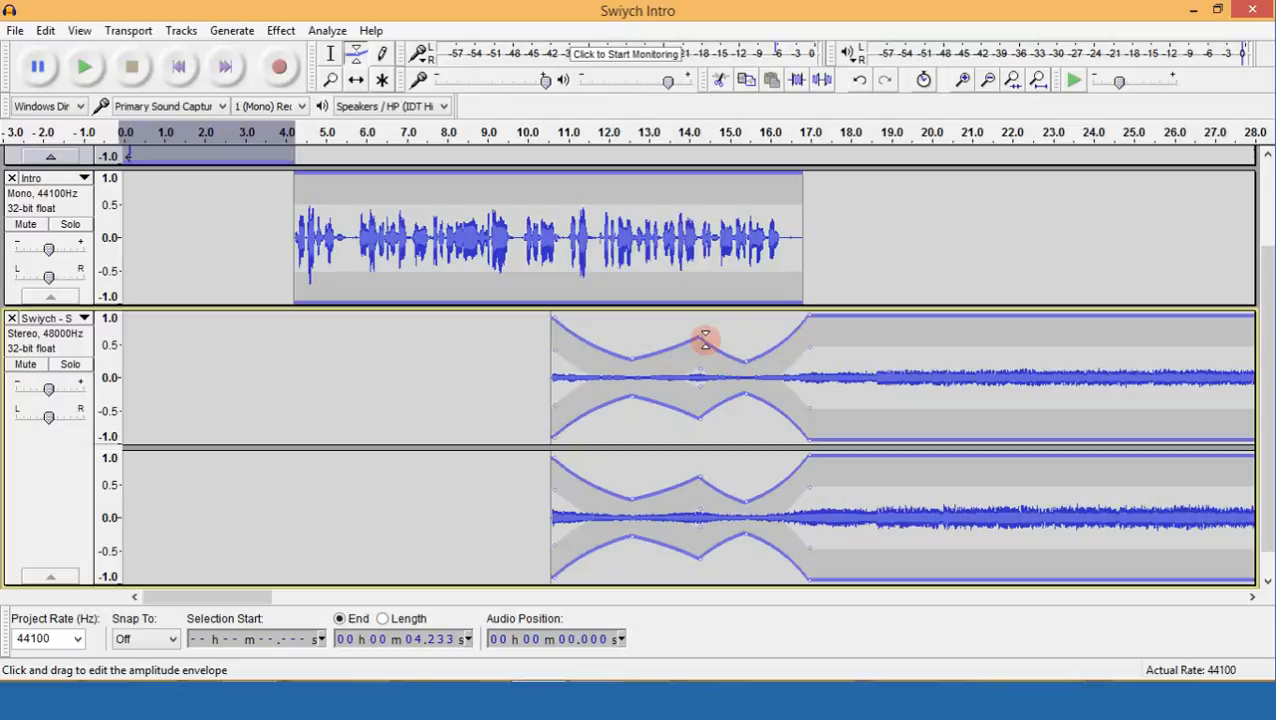
pyautogui.moveTo(622, 356); pyautogui.dragTo(628, 310)
pyautogui.moveTo(628, 381); pyautogui.dragTo(626, 368)
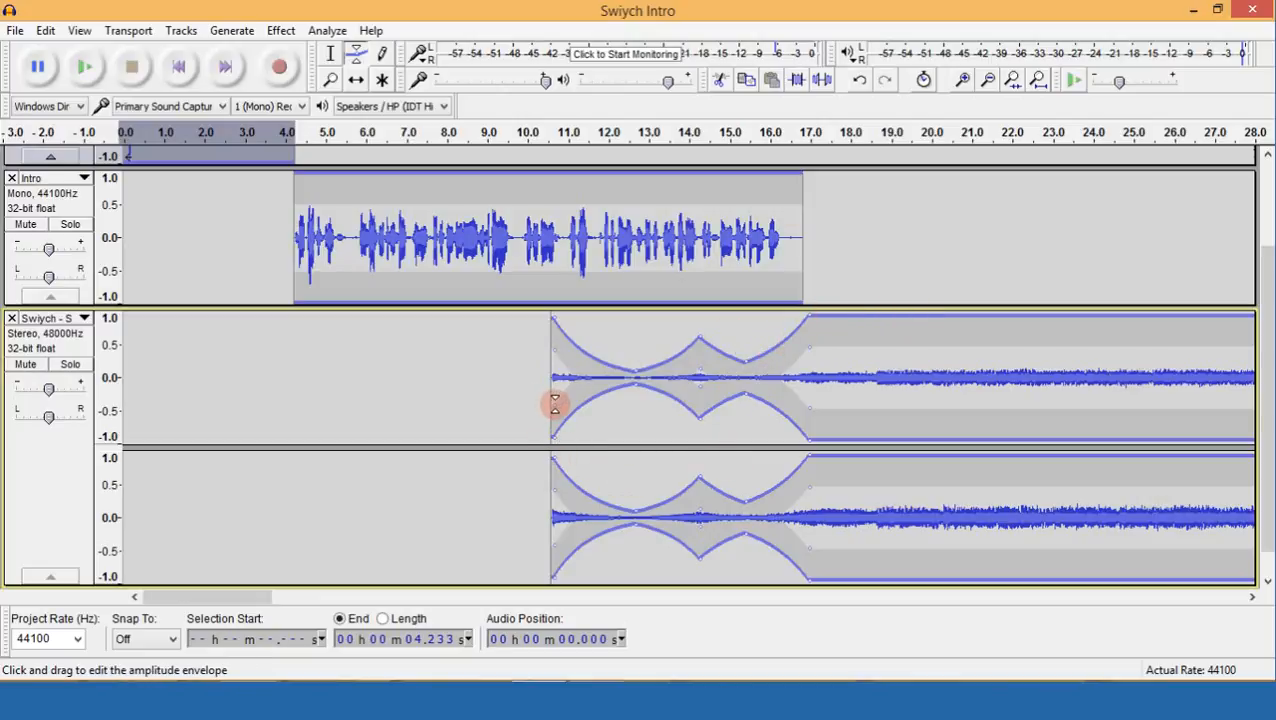
# Undo the extra envelope points placed between the music clip's start and 17 s.
pyautogui.scroll(2, 560, 398)
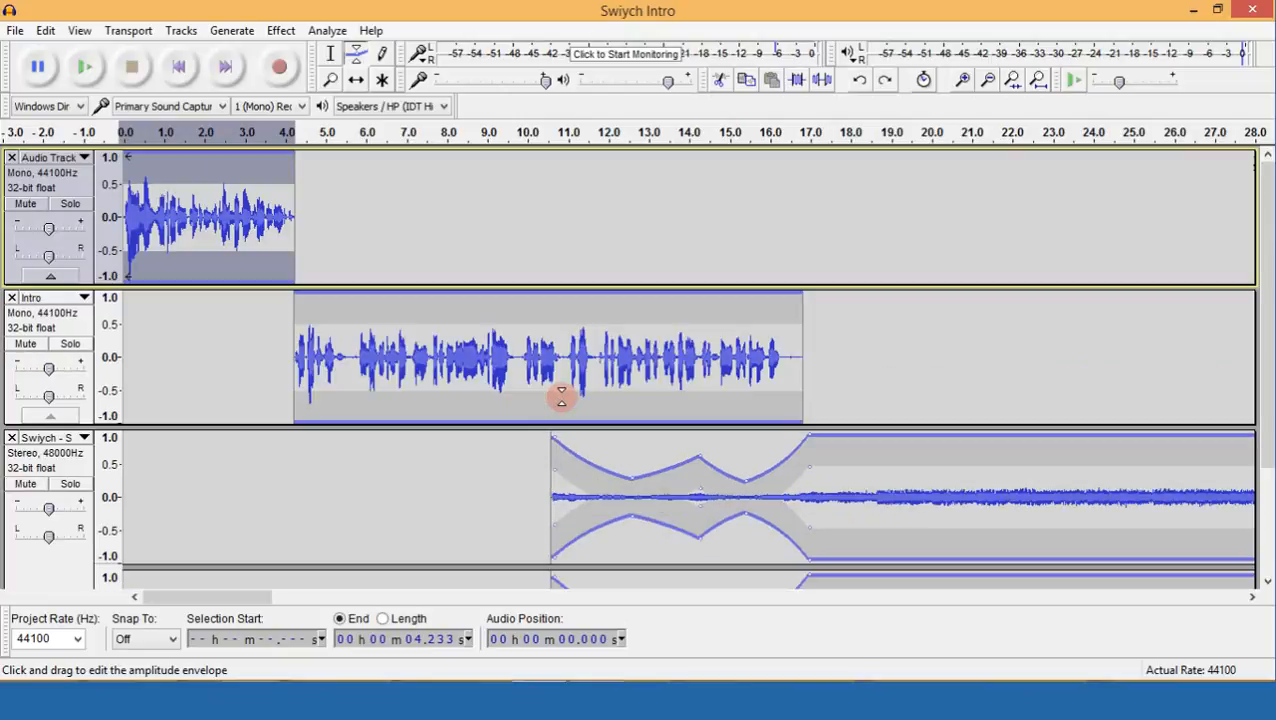
pyautogui.hotkey('ctrl', 'z')
pyautogui.hotkey('ctrl', 'z')
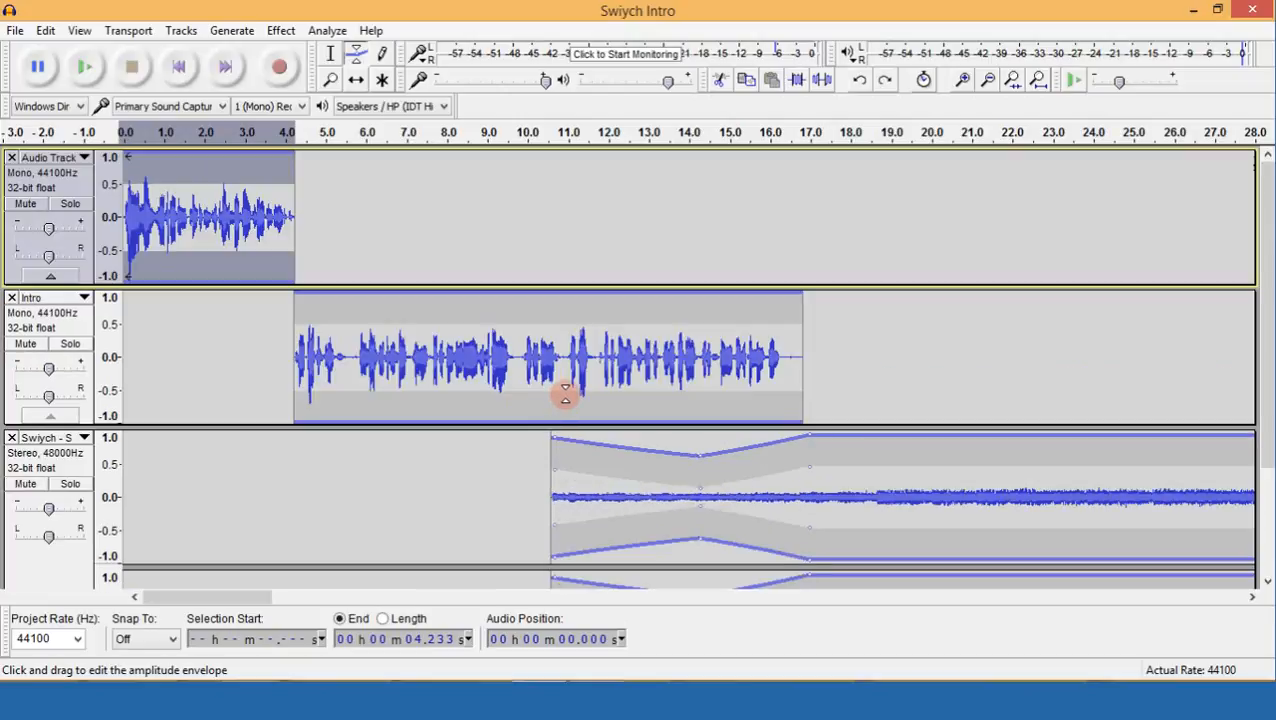
pyautogui.hotkey('ctrl', 'z')
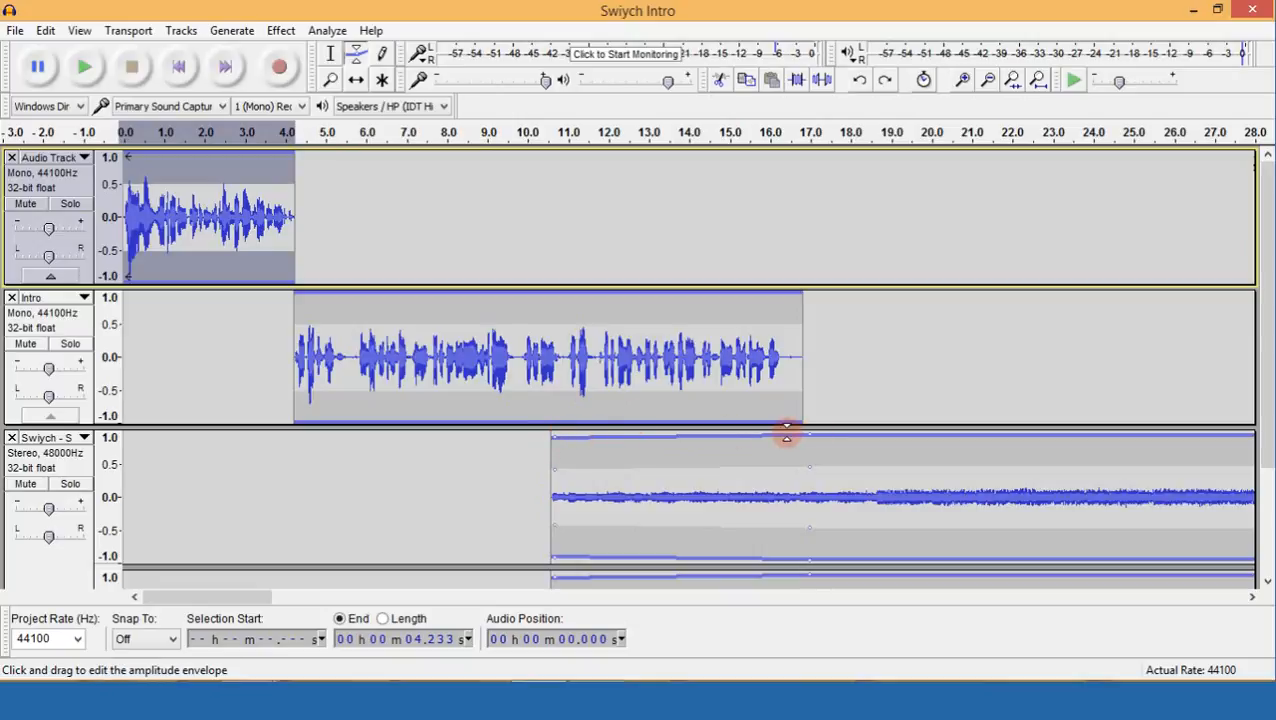
# Shape a music fade-in with the envelope, from near silence at the clip's start through about half volume at 15.8 s to full volume.
pyautogui.moveTo(784, 437); pyautogui.dragTo(759, 468)
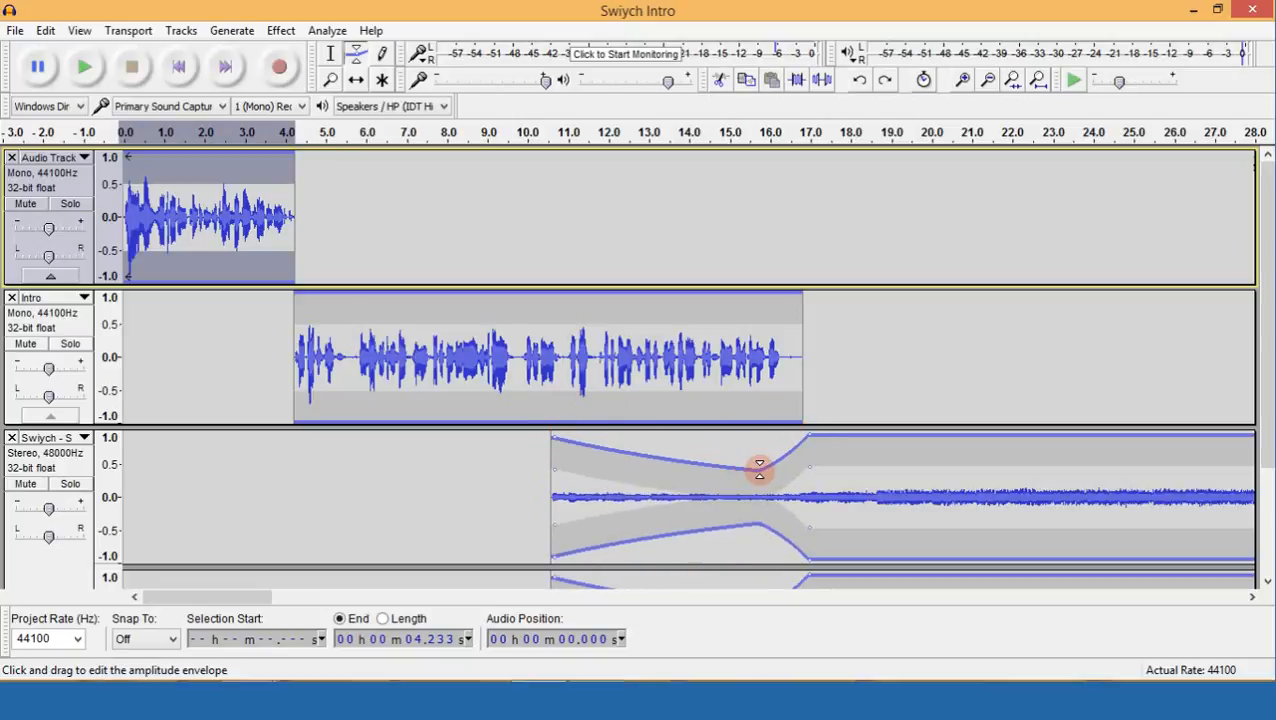
pyautogui.scroll(-3, 550, 436)
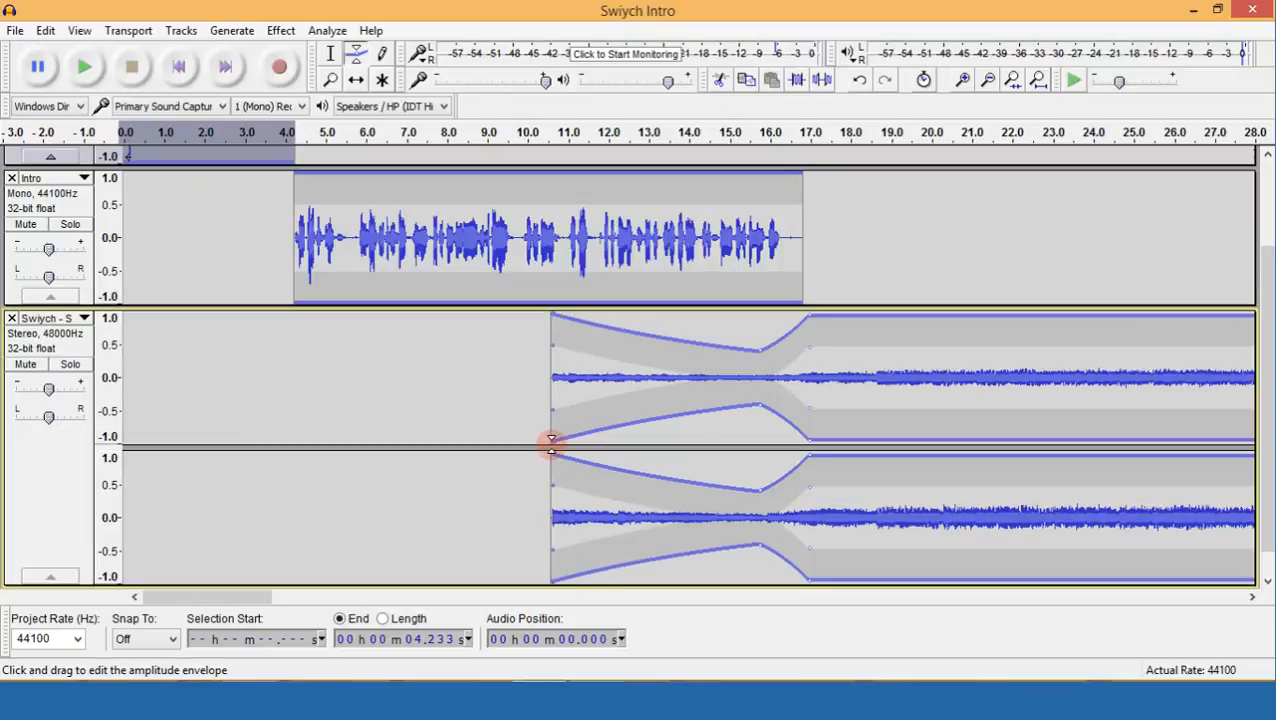
pyautogui.moveTo(549, 420); pyautogui.dragTo(546, 387)
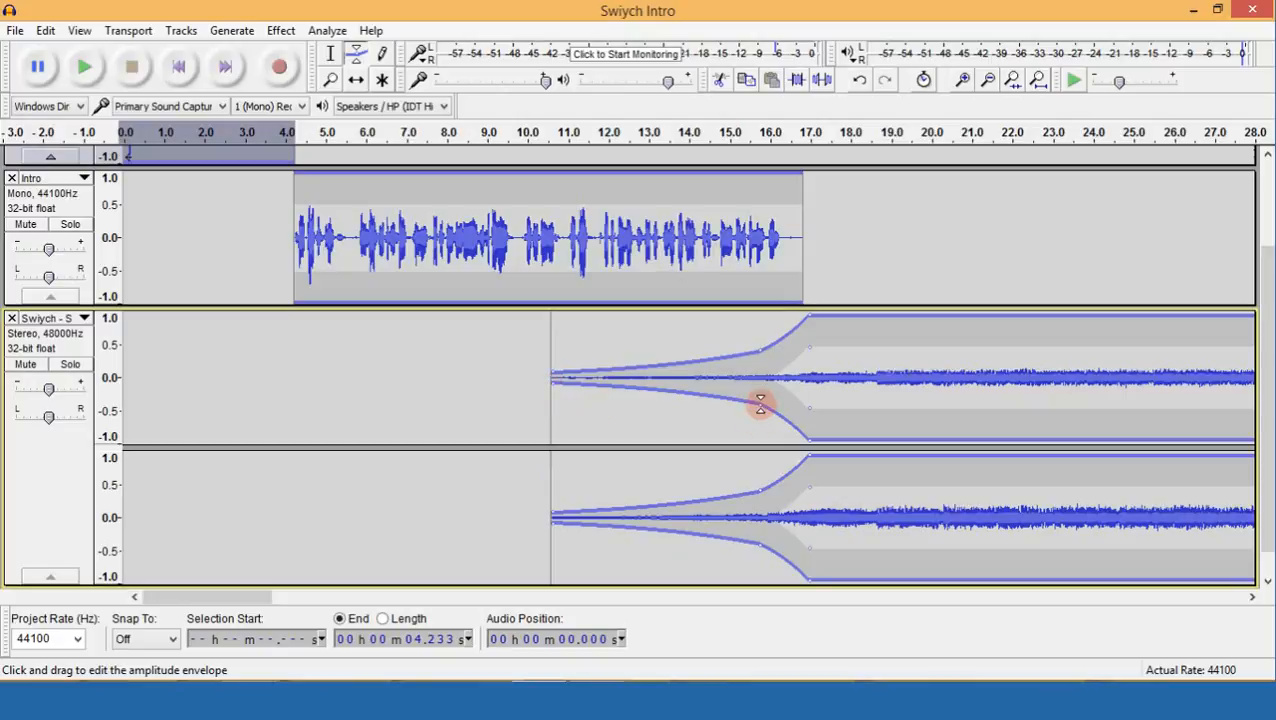
pyautogui.moveTo(760, 408); pyautogui.dragTo(761, 411)
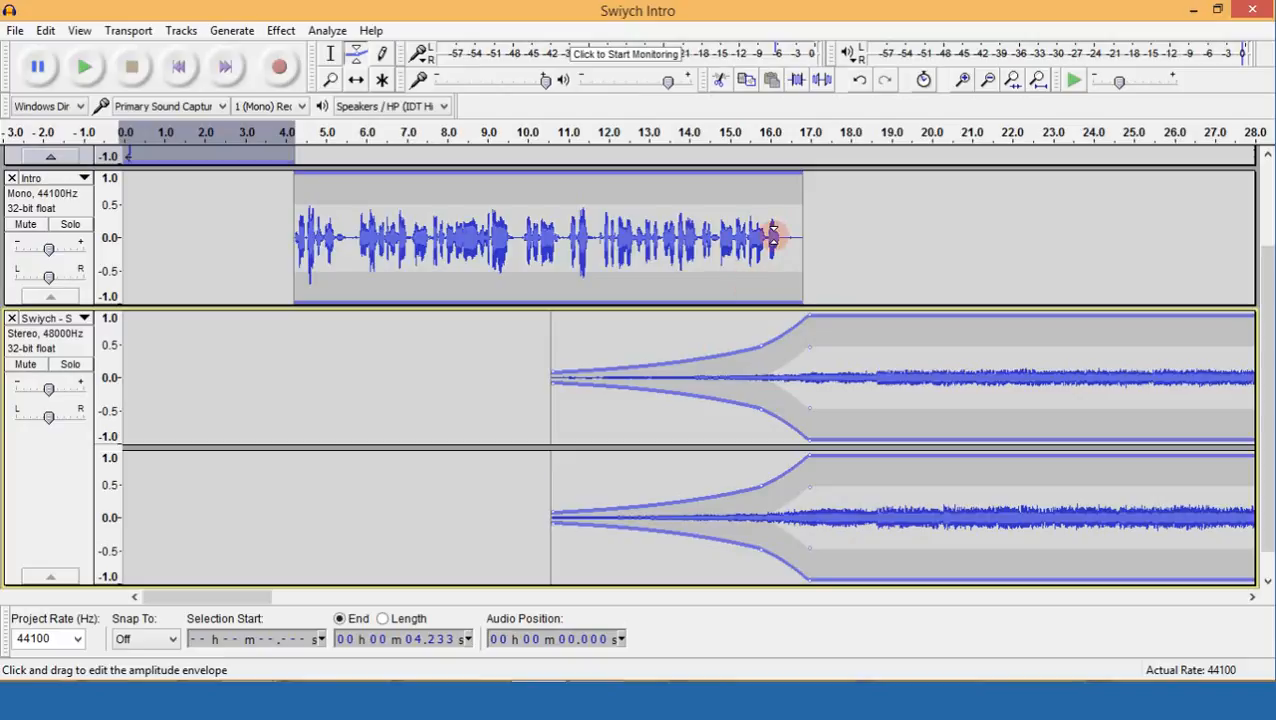
# Shift the faded music clip earlier so it starts at about 9.9 s and reaches full volume as the Intro speech ends.
pyautogui.click(356, 79)
pyautogui.moveTo(886, 356); pyautogui.dragTo(864, 344)
pyautogui.scroll(2, 345, 148)
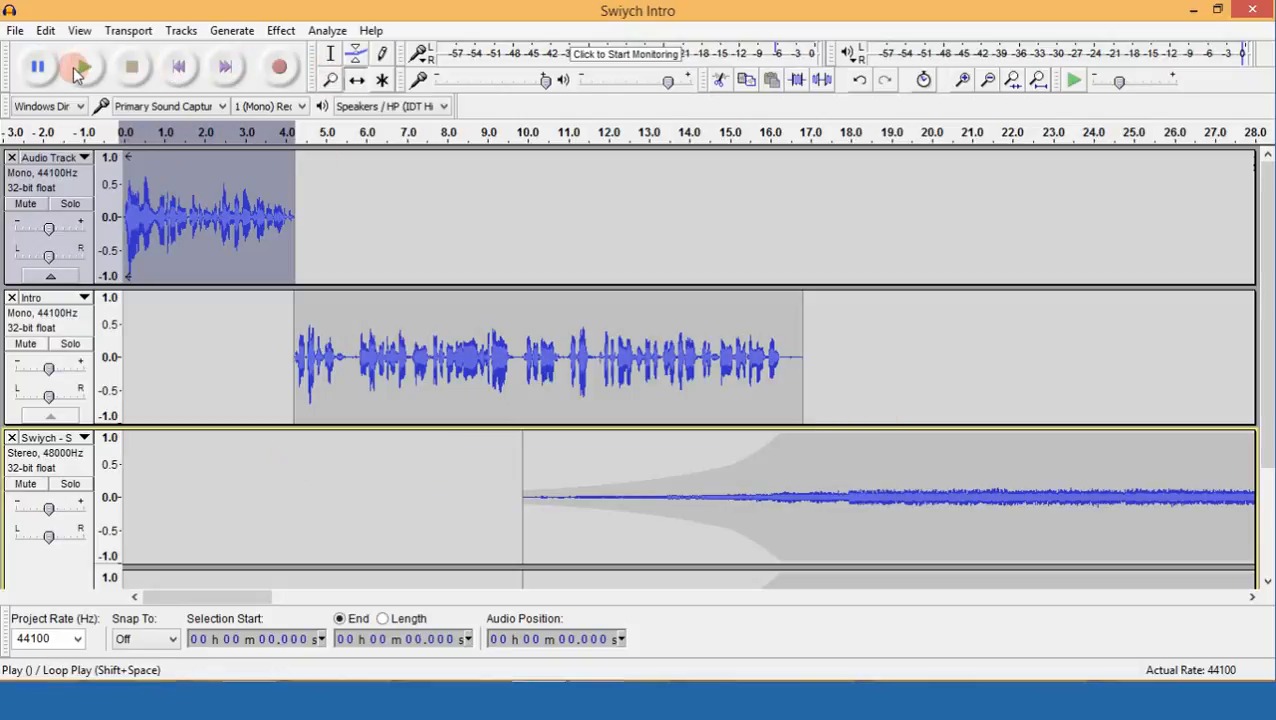
# Play the mix from the beginning to about 19 s to audition the music's fade-in under the Intro speech.
pyautogui.click(82, 67)
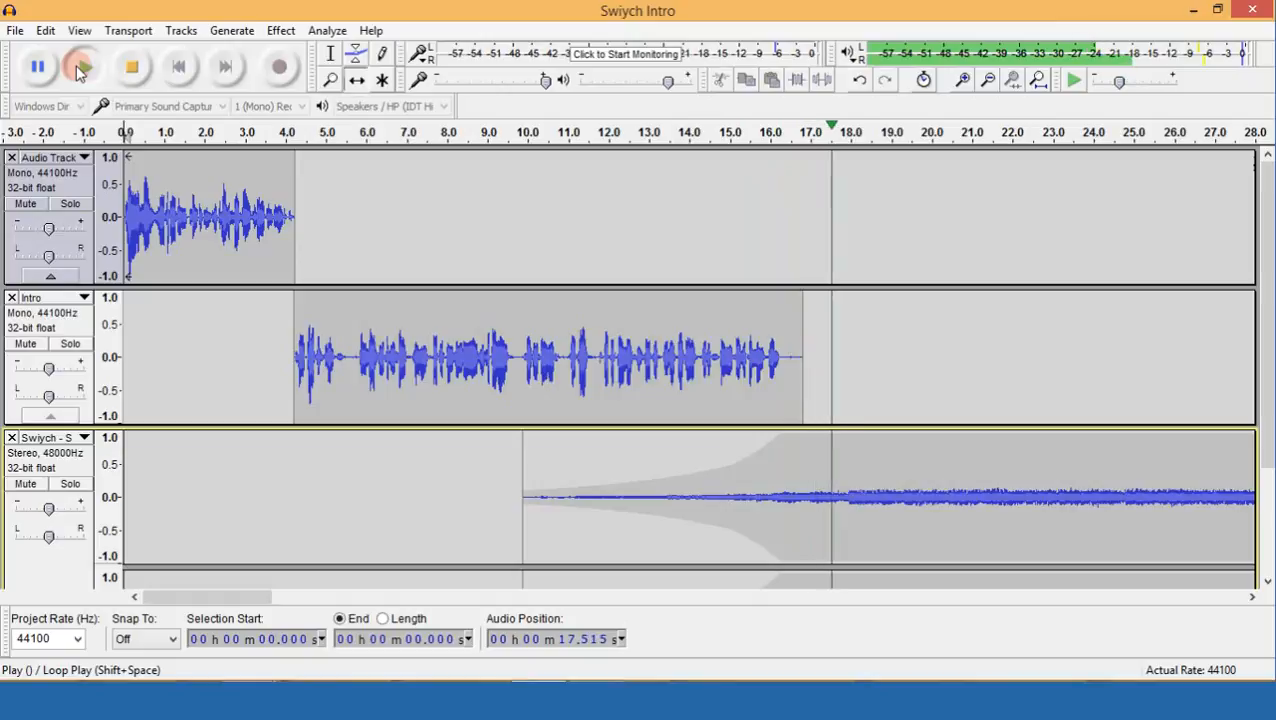
pyautogui.click(82, 68)
pyautogui.click(138, 68)
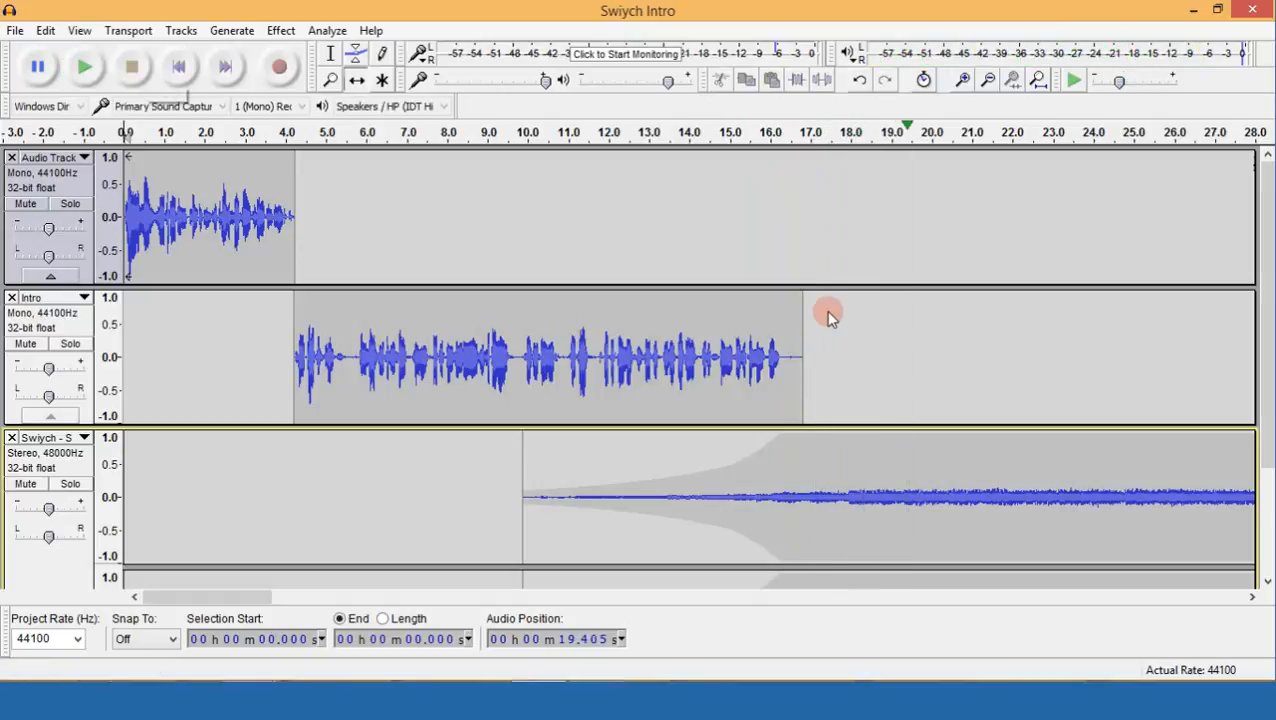
# Select the whole music track and amplify it by 3 dB.
pyautogui.click(75, 458)
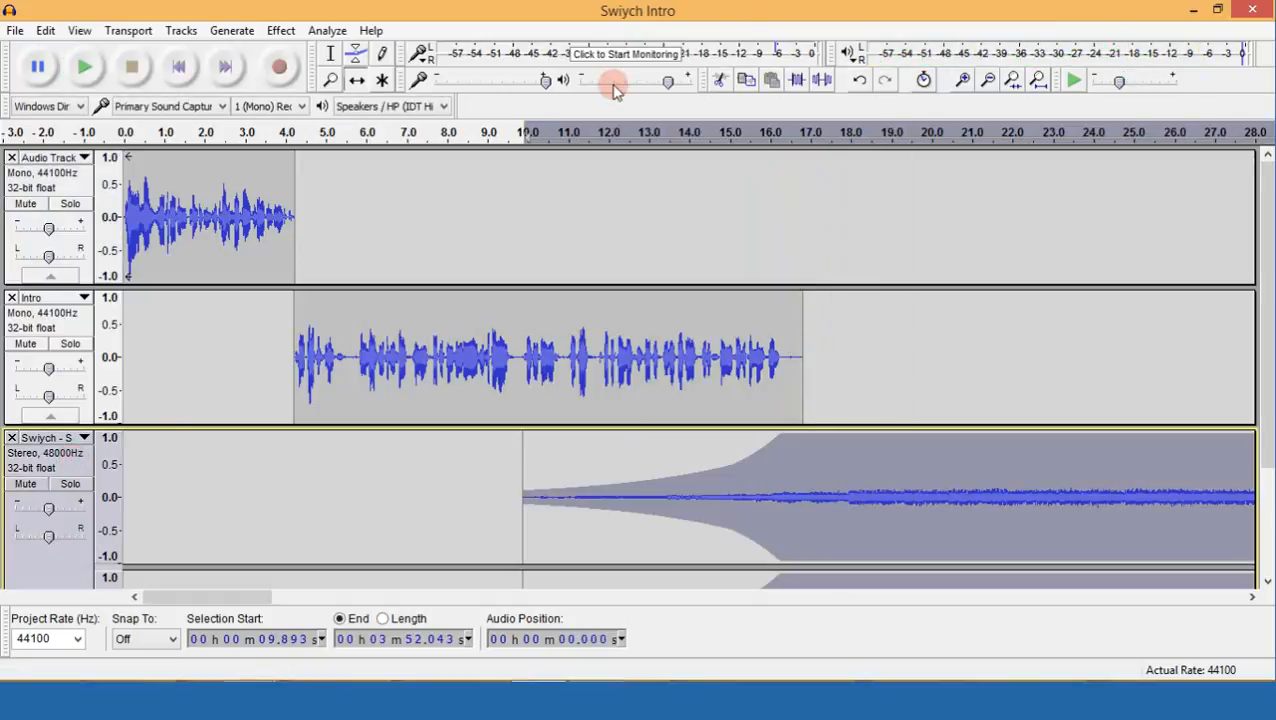
pyautogui.click(282, 30)
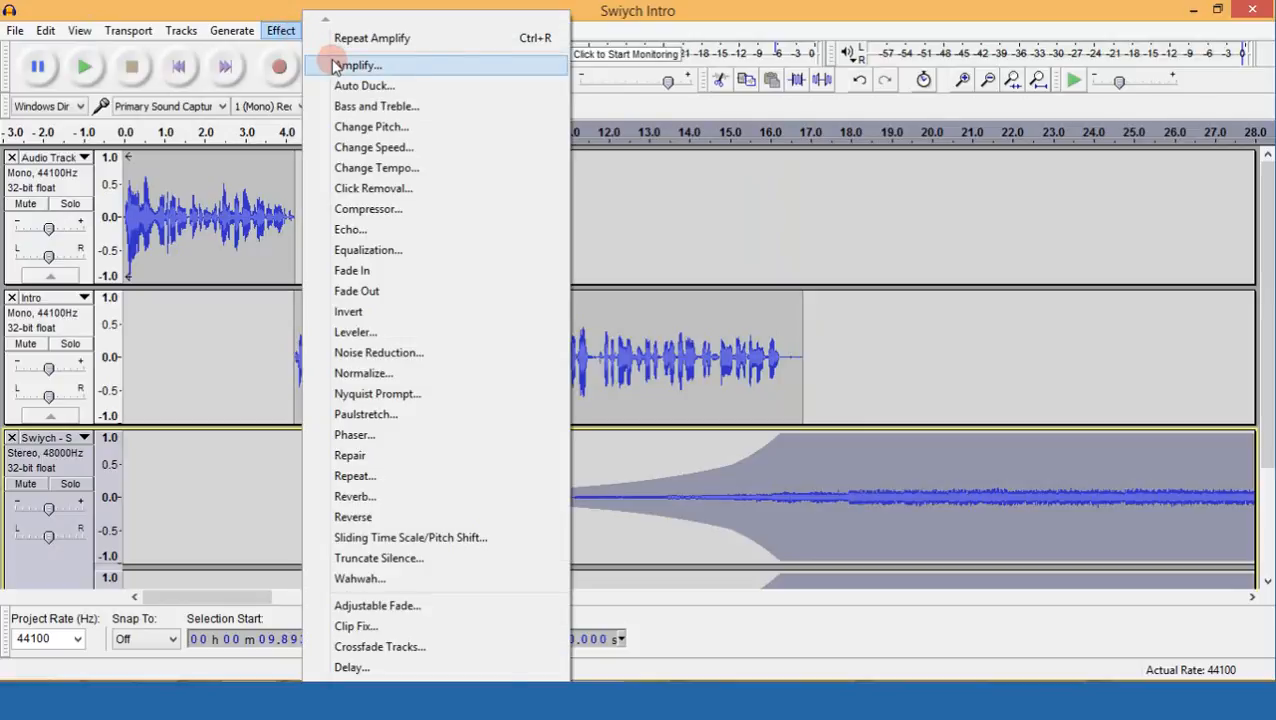
pyautogui.click(330, 66)
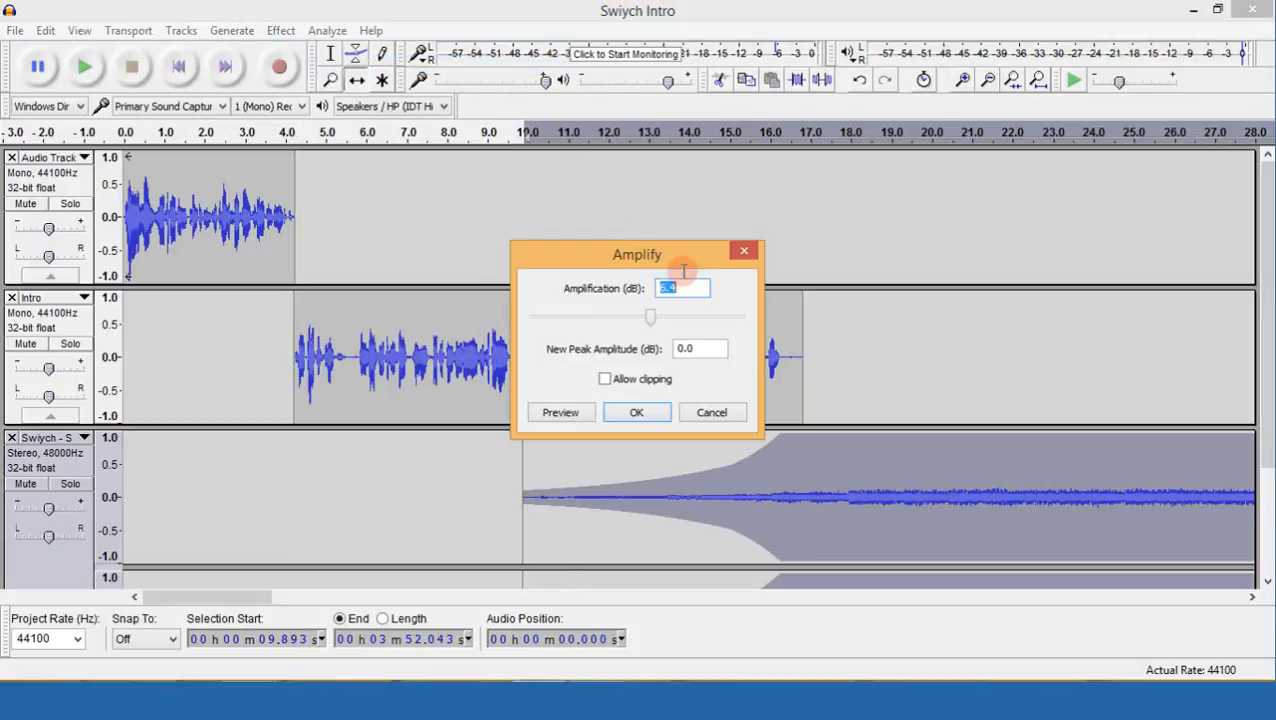
pyautogui.write('3')
pyautogui.press('Return')
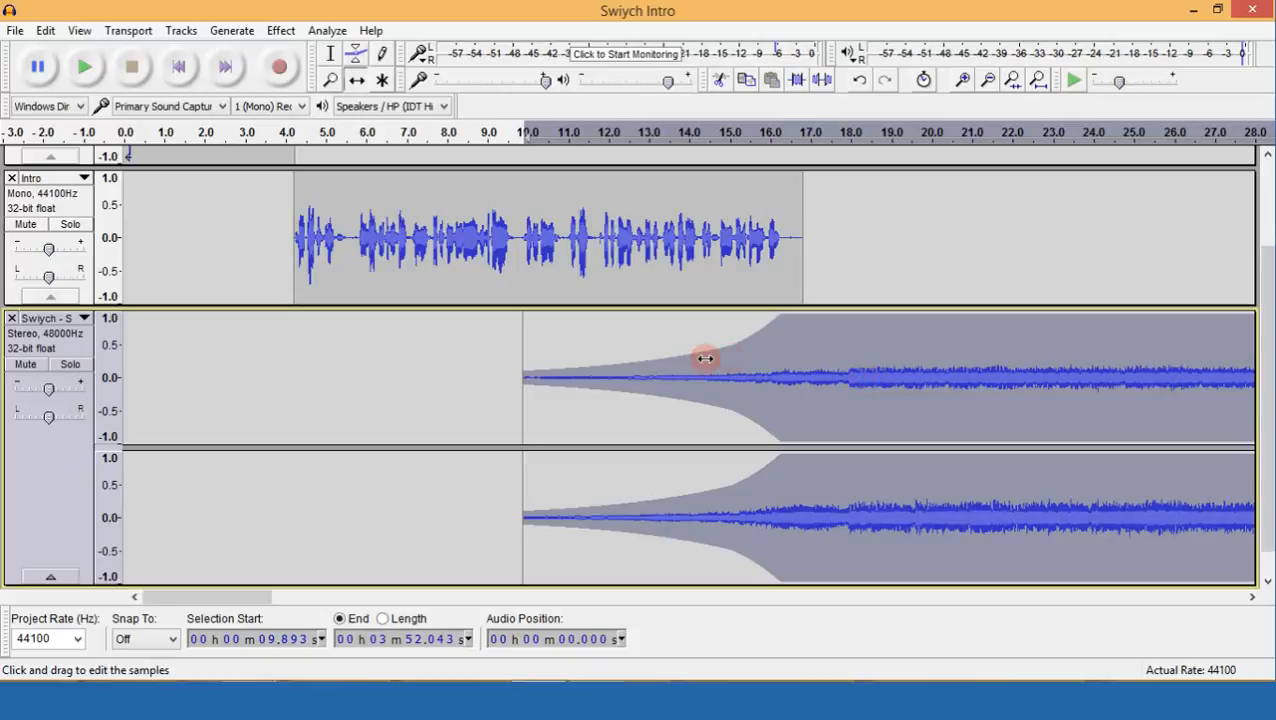
# Shift the music clip earlier to start at about 0.8 s, and audition the mix briefly from about 6 s.
pyautogui.moveTo(648, 358); pyautogui.dragTo(514, 350)
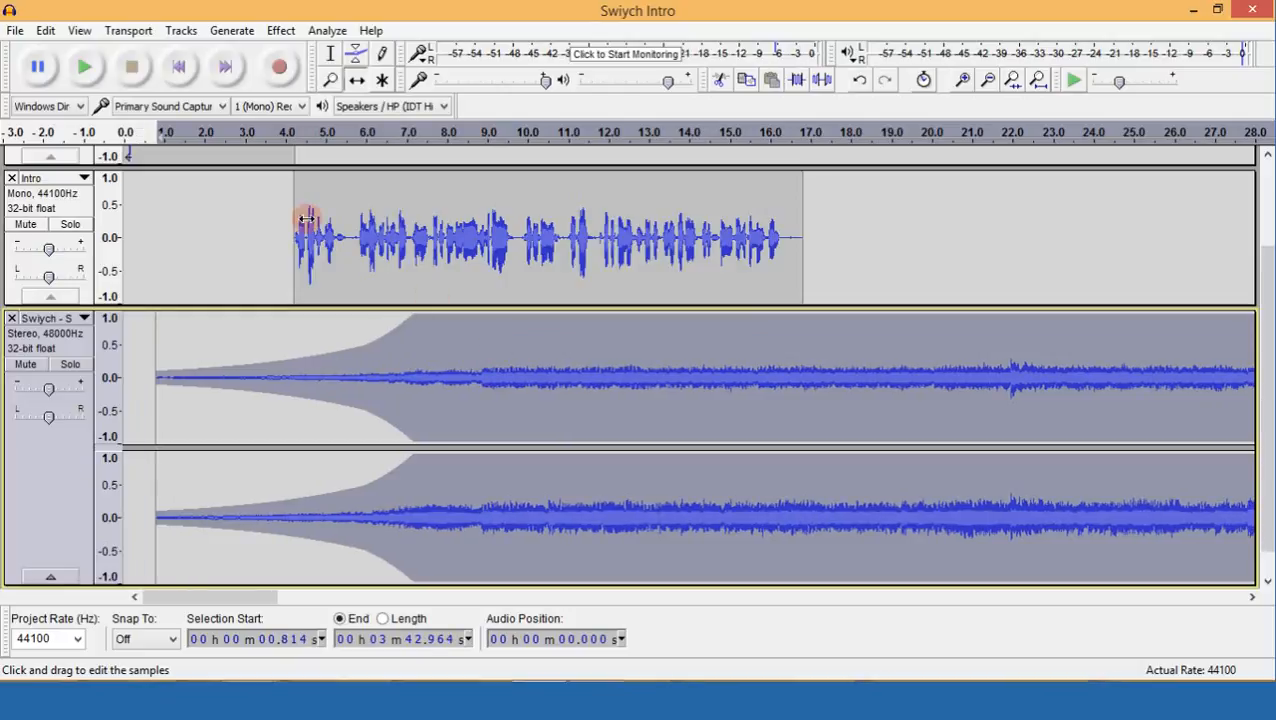
pyautogui.click(355, 53)
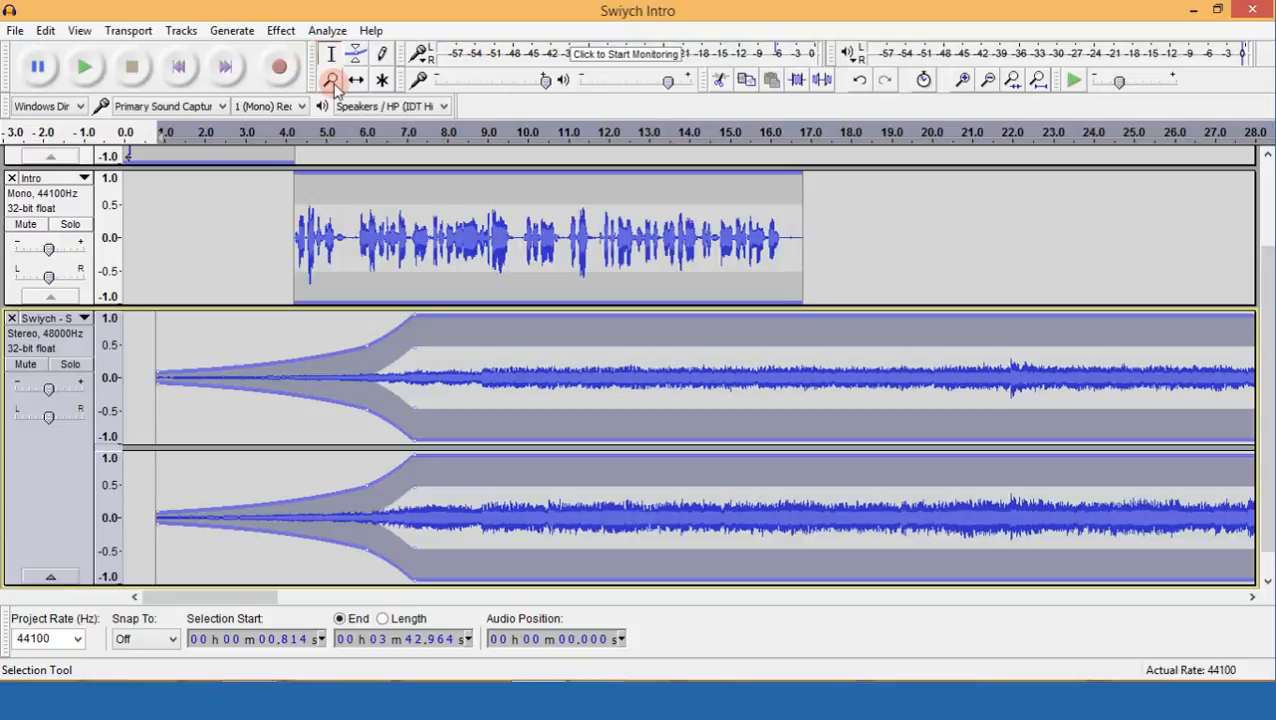
pyautogui.click(331, 53)
pyautogui.click(365, 213)
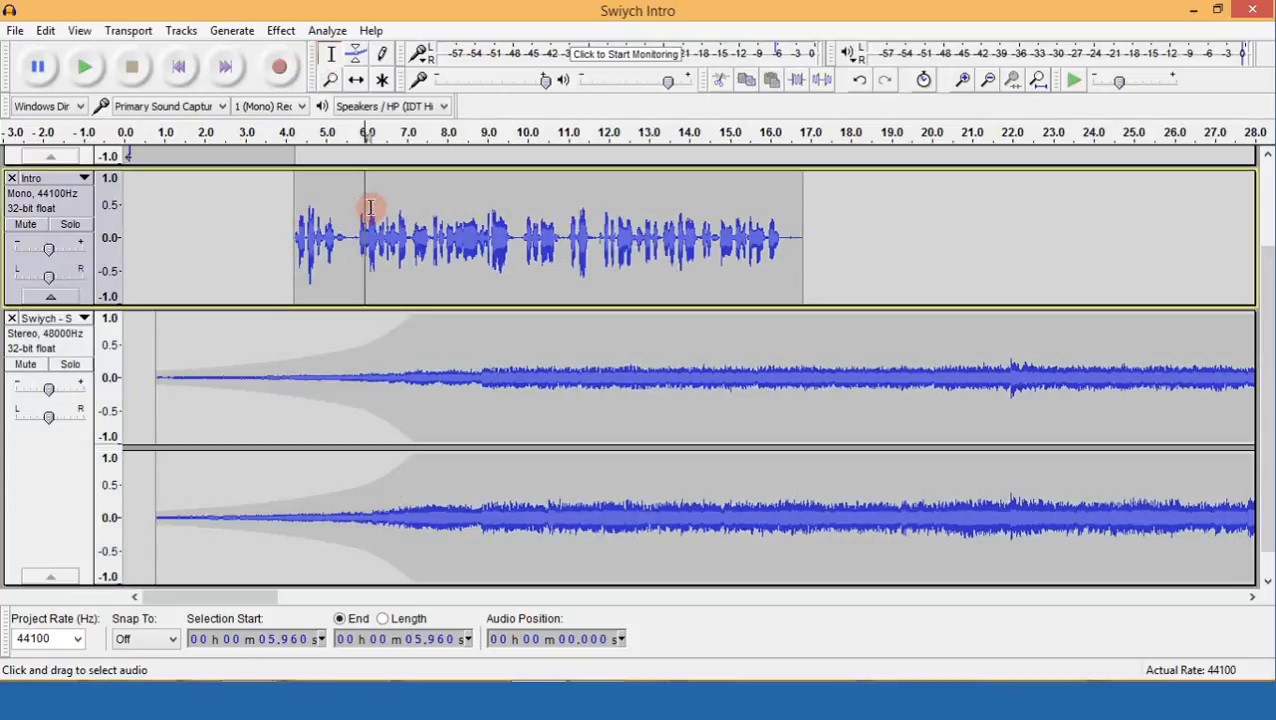
pyautogui.press('space')
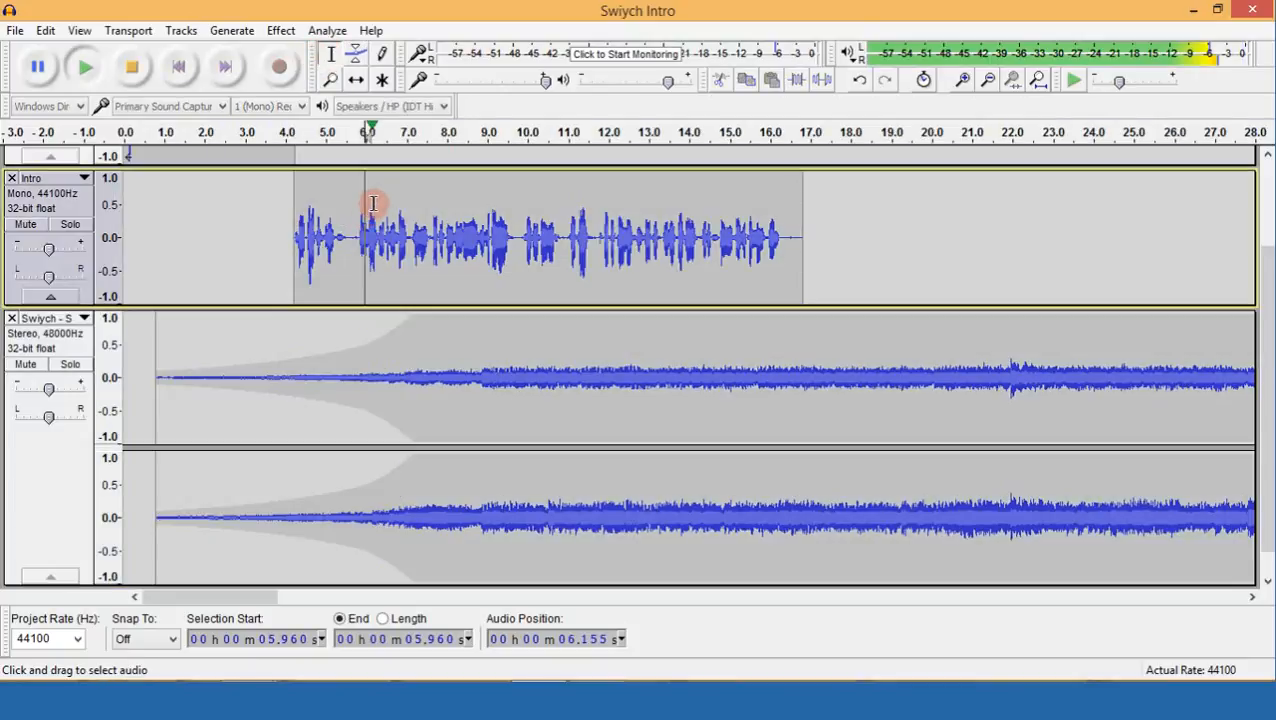
pyautogui.press('space')
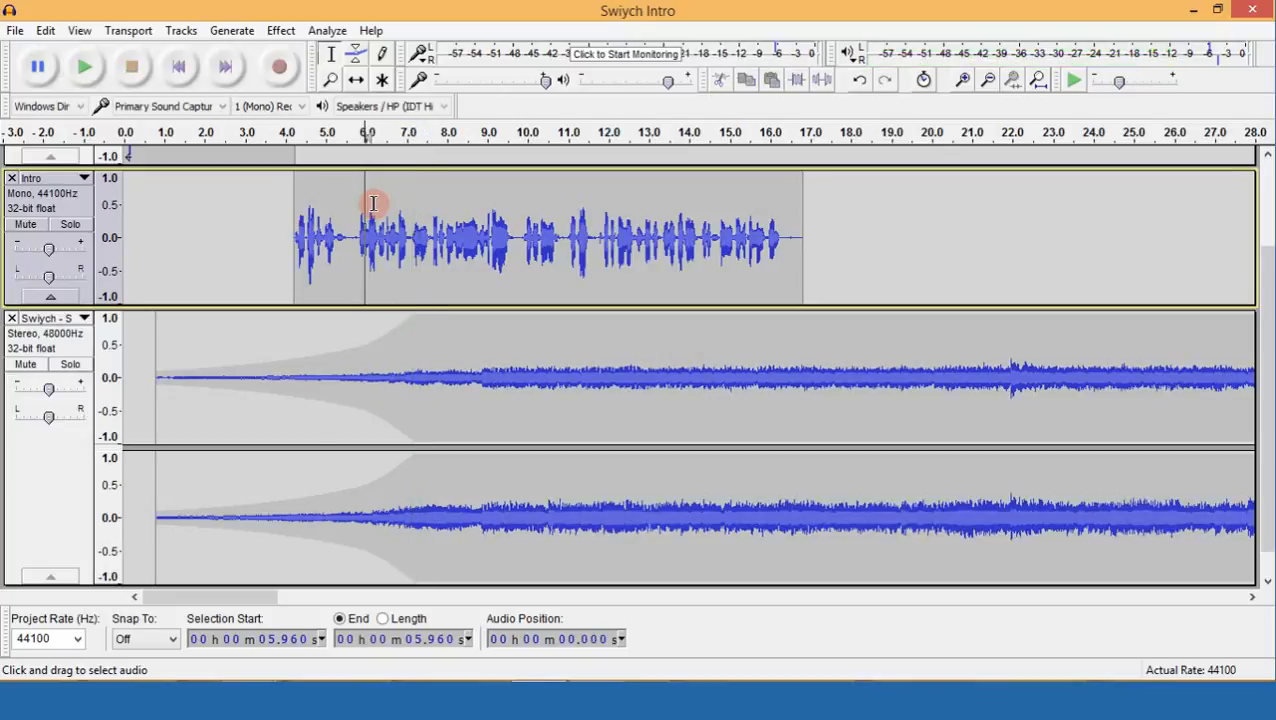
# Reshape the music's envelope to stay at about 0.2 between 6 s and 15.5 s, with a steep rise to full volume at about 16.2 s.
pyautogui.click(360, 53)
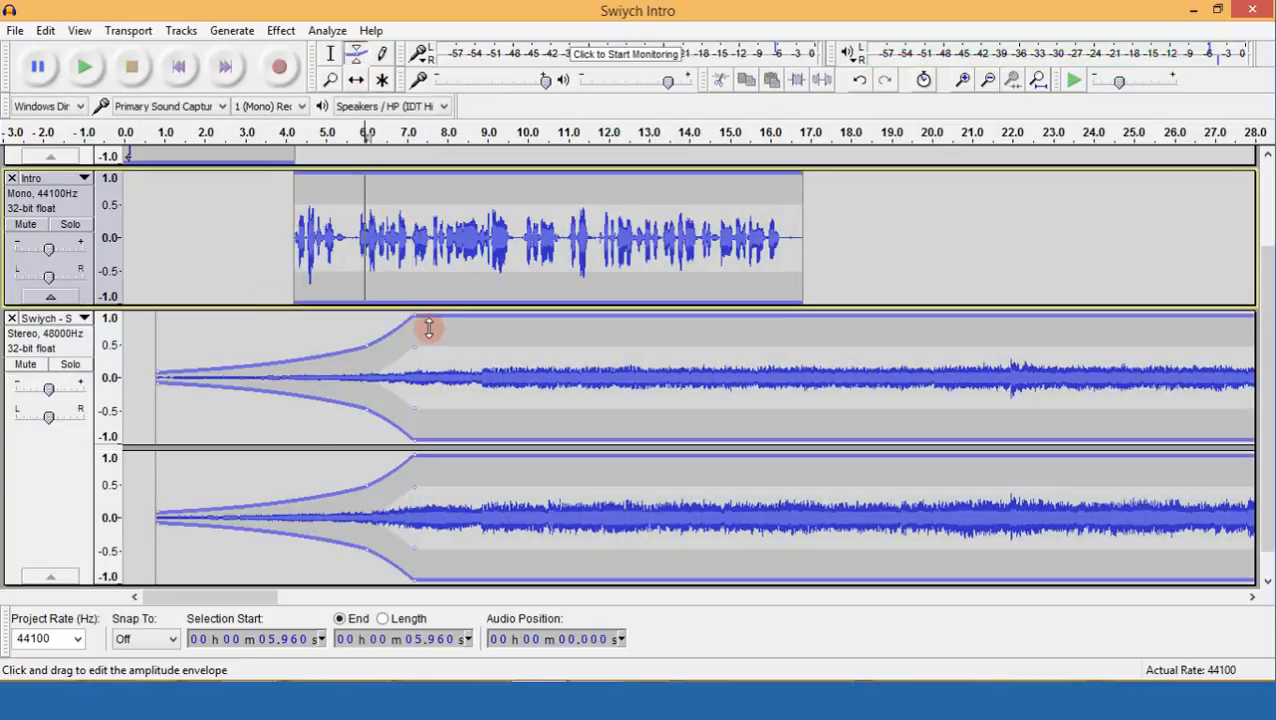
pyautogui.click(777, 318)
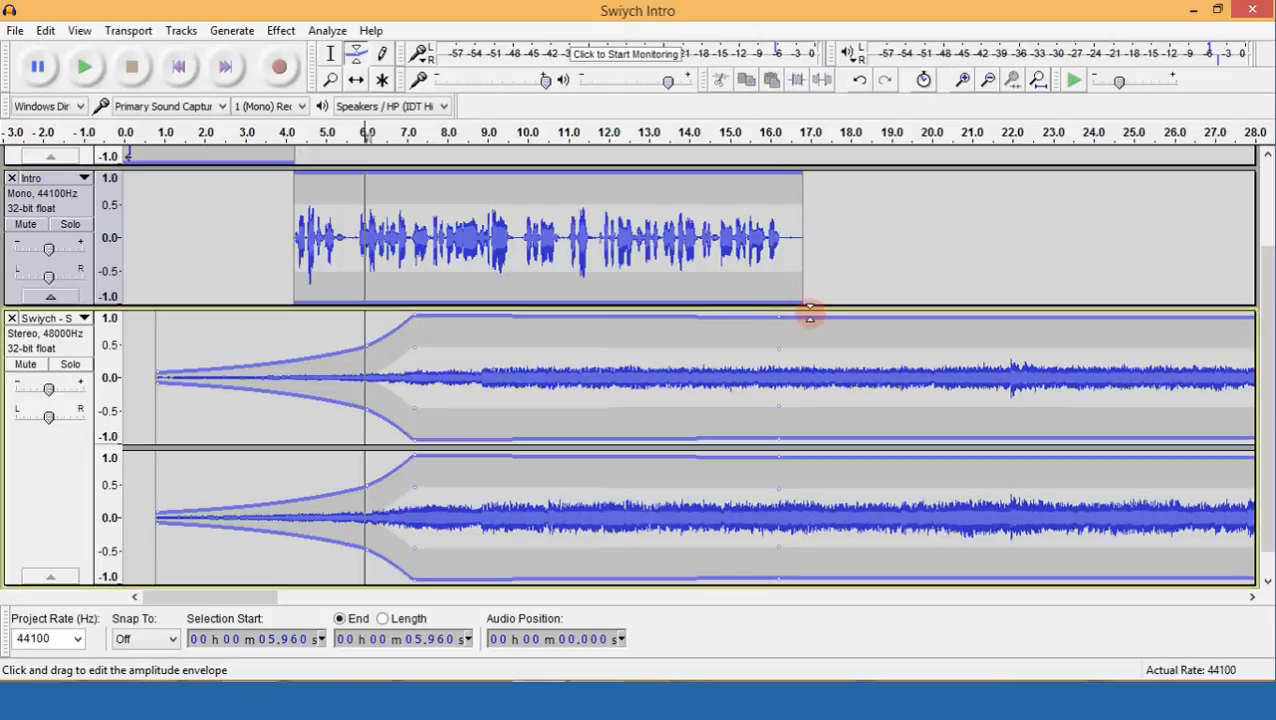
pyautogui.moveTo(779, 319); pyautogui.dragTo(777, 316)
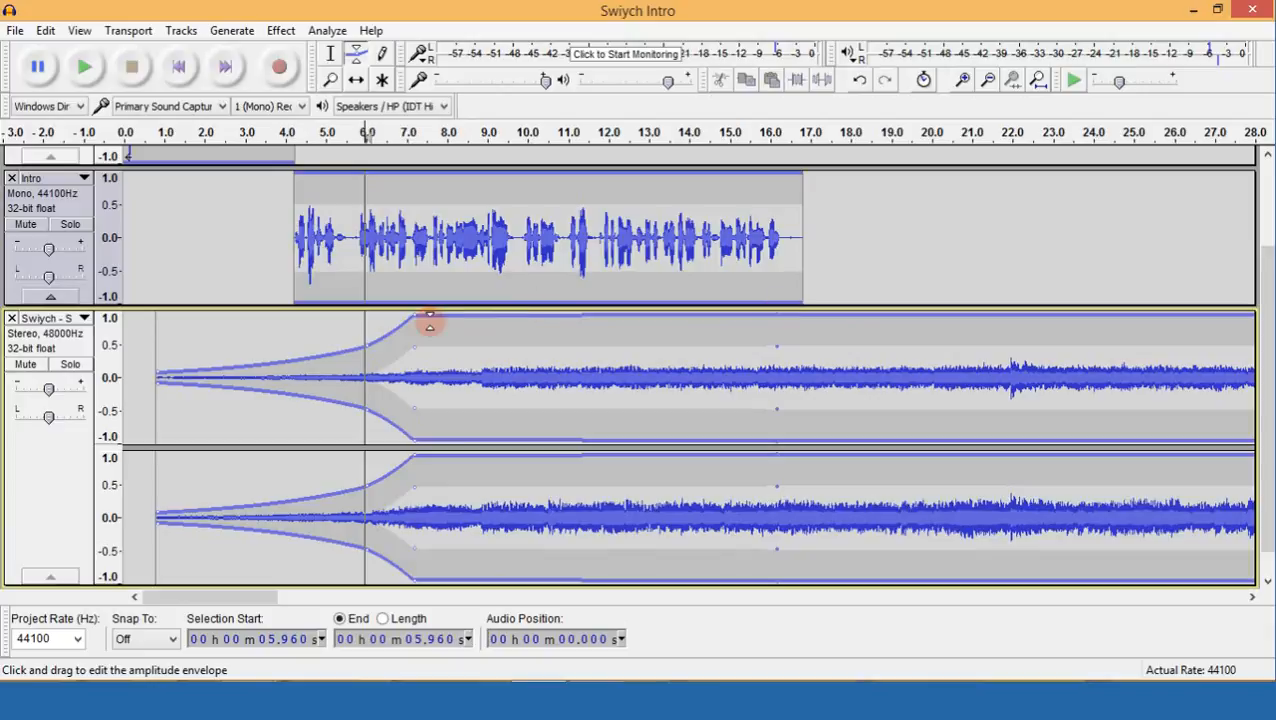
pyautogui.moveTo(476, 340); pyautogui.dragTo(606, 359)
pyautogui.moveTo(705, 350); pyautogui.dragTo(749, 363)
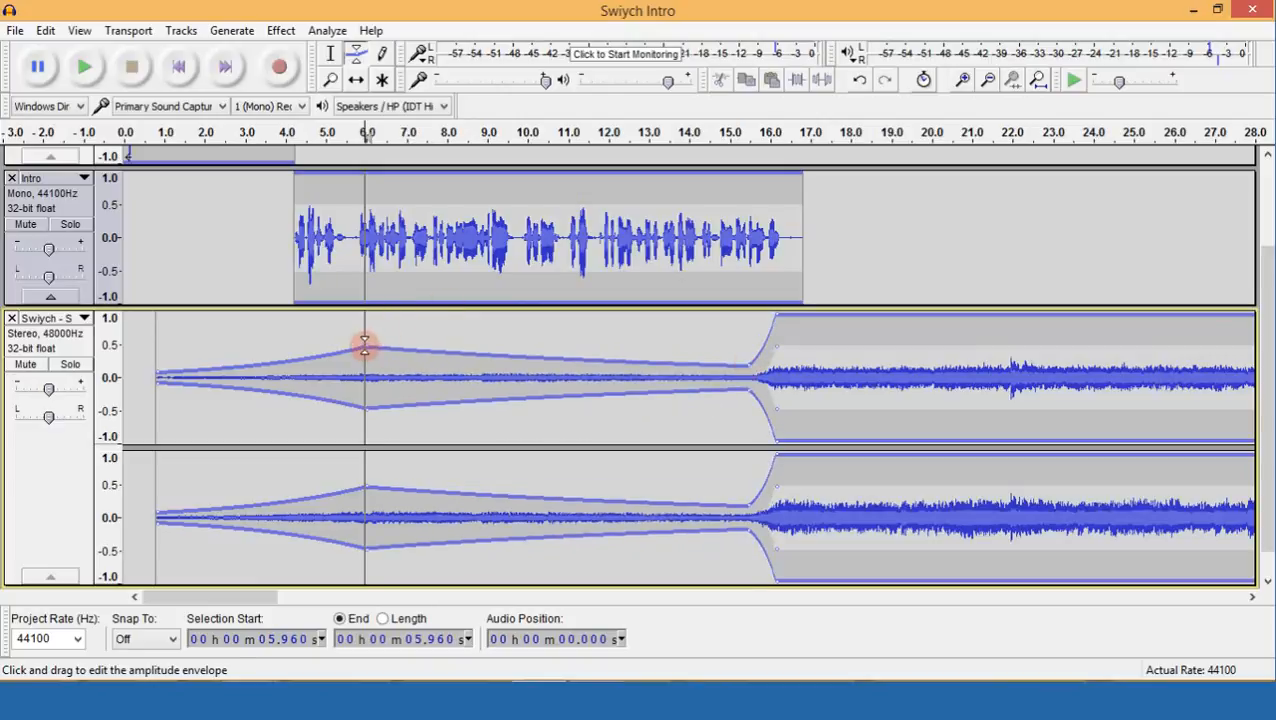
pyautogui.moveTo(364, 345); pyautogui.dragTo(372, 364)
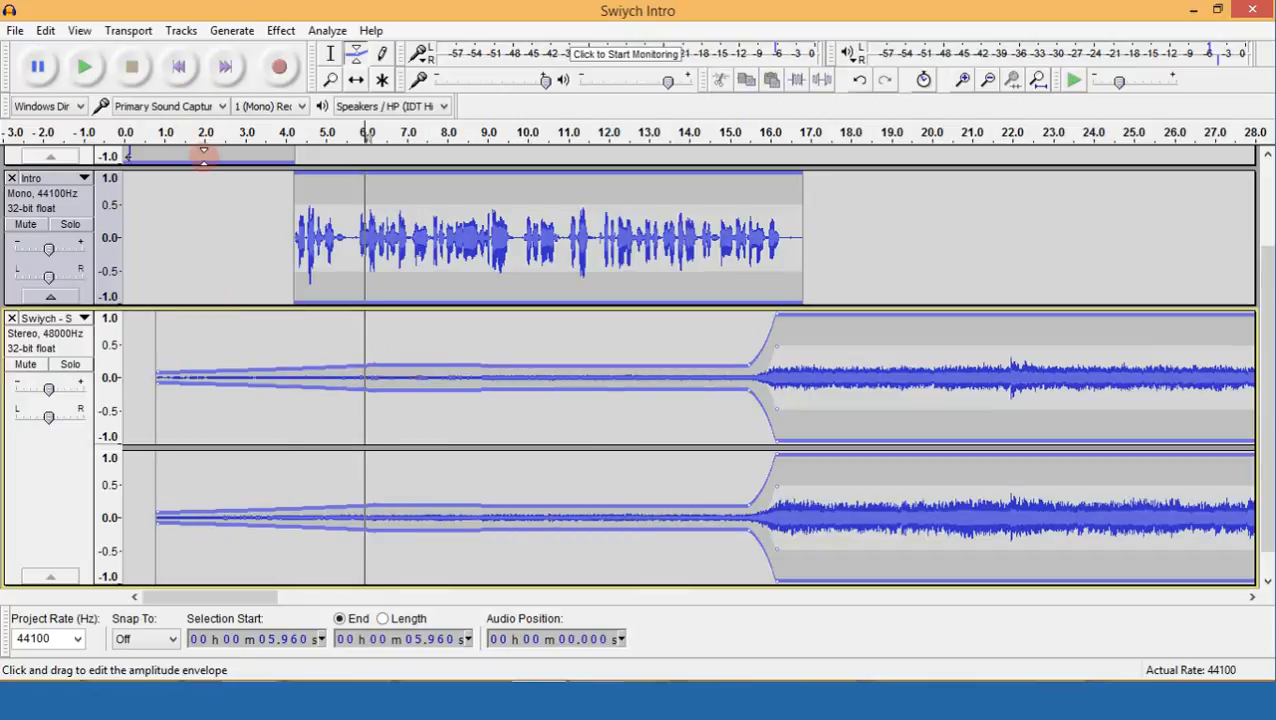
# Play the mix from the music clip's start at 0.814 s to about 21 s to check the reshaped envelope.
pyautogui.click(331, 54)
pyautogui.click(166, 189)
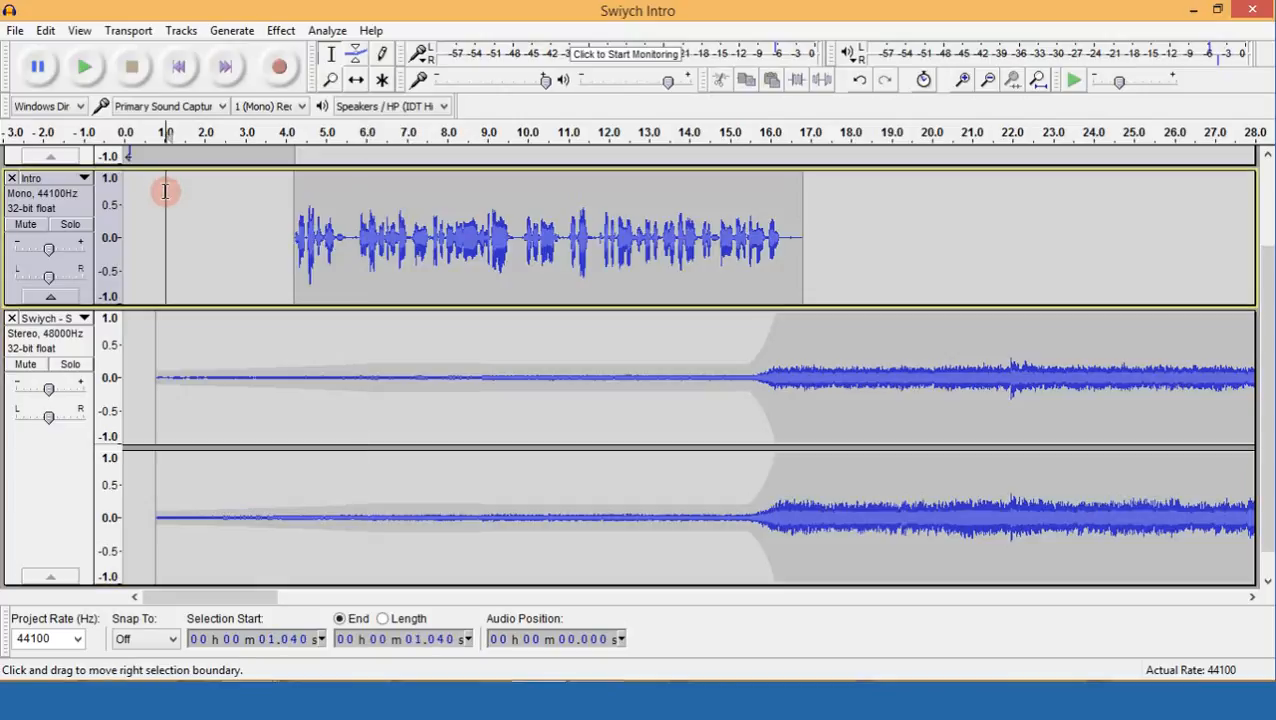
pyautogui.click(157, 189)
pyautogui.press('space')
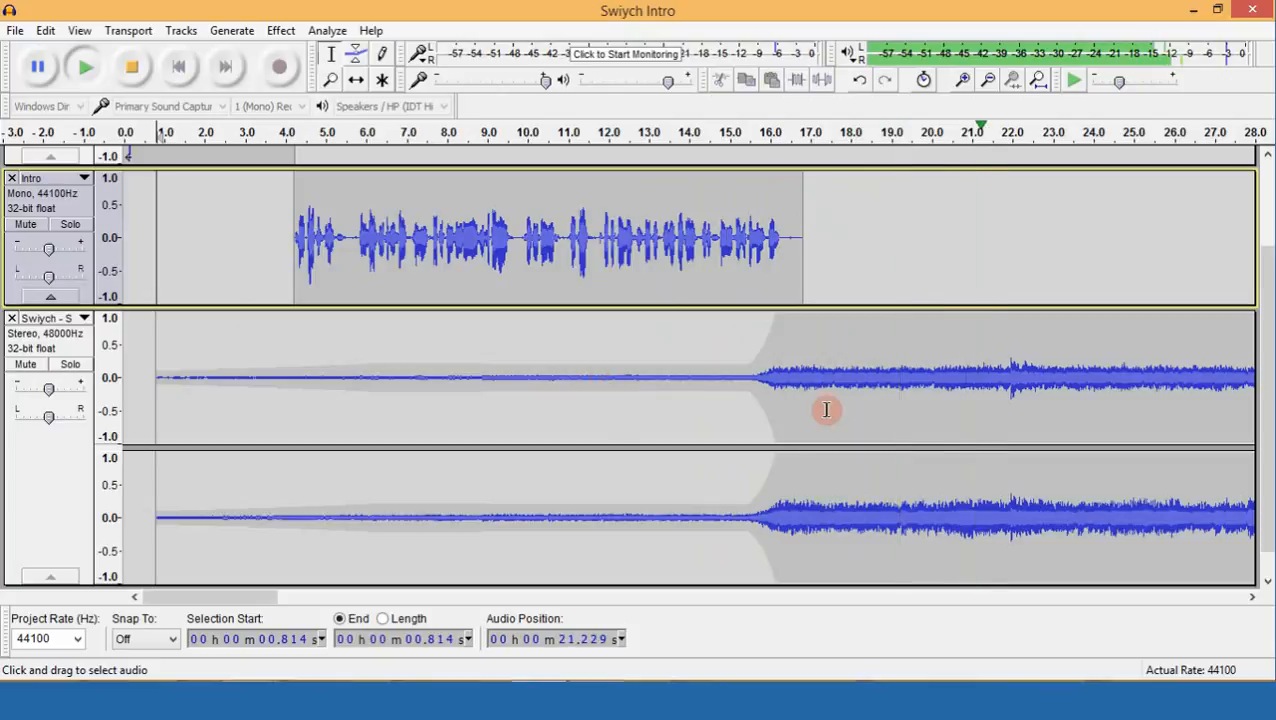
pyautogui.press('space')
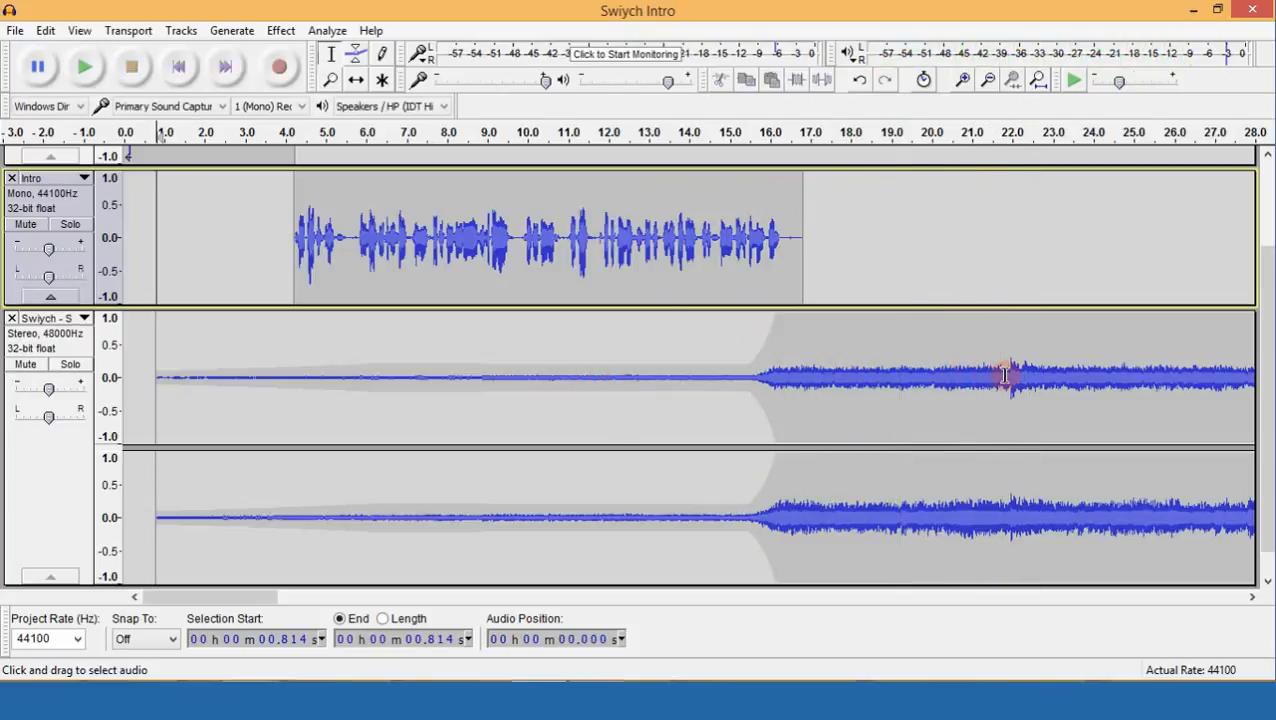
# Play the music briefly from about 21.3 s to find the accent near 22 s.
pyautogui.click(1008, 372)
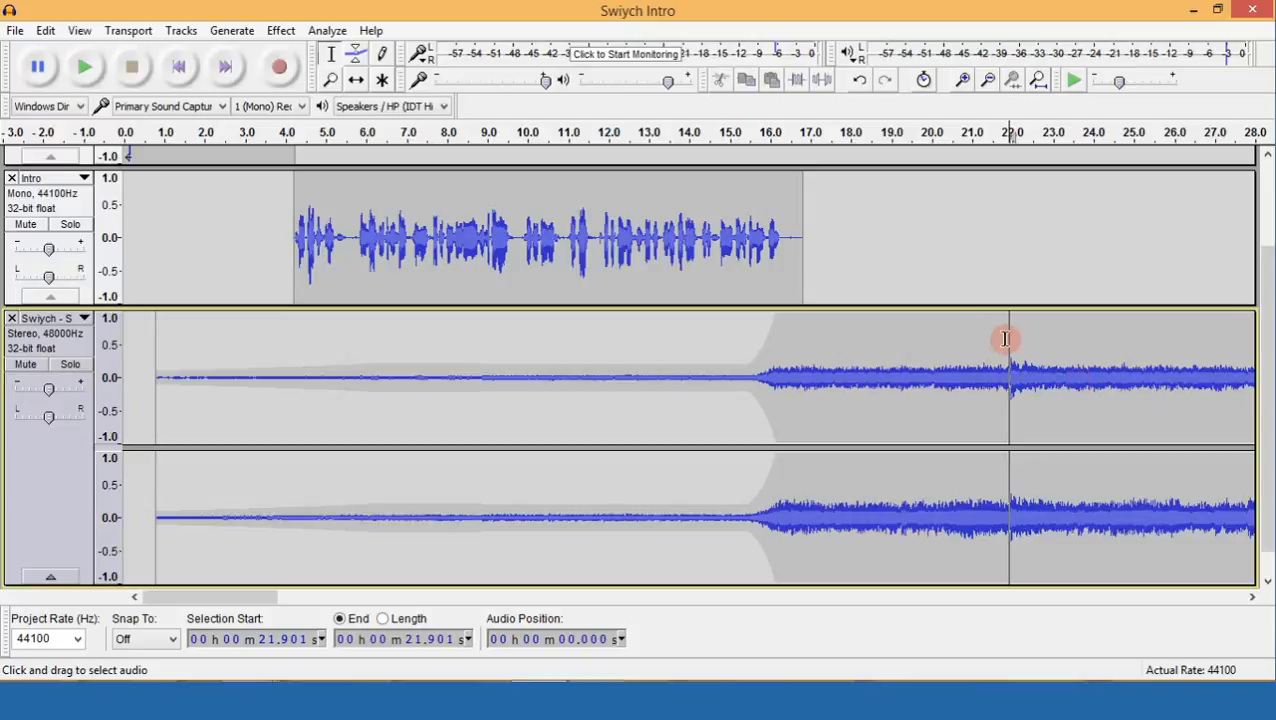
pyautogui.click(986, 343)
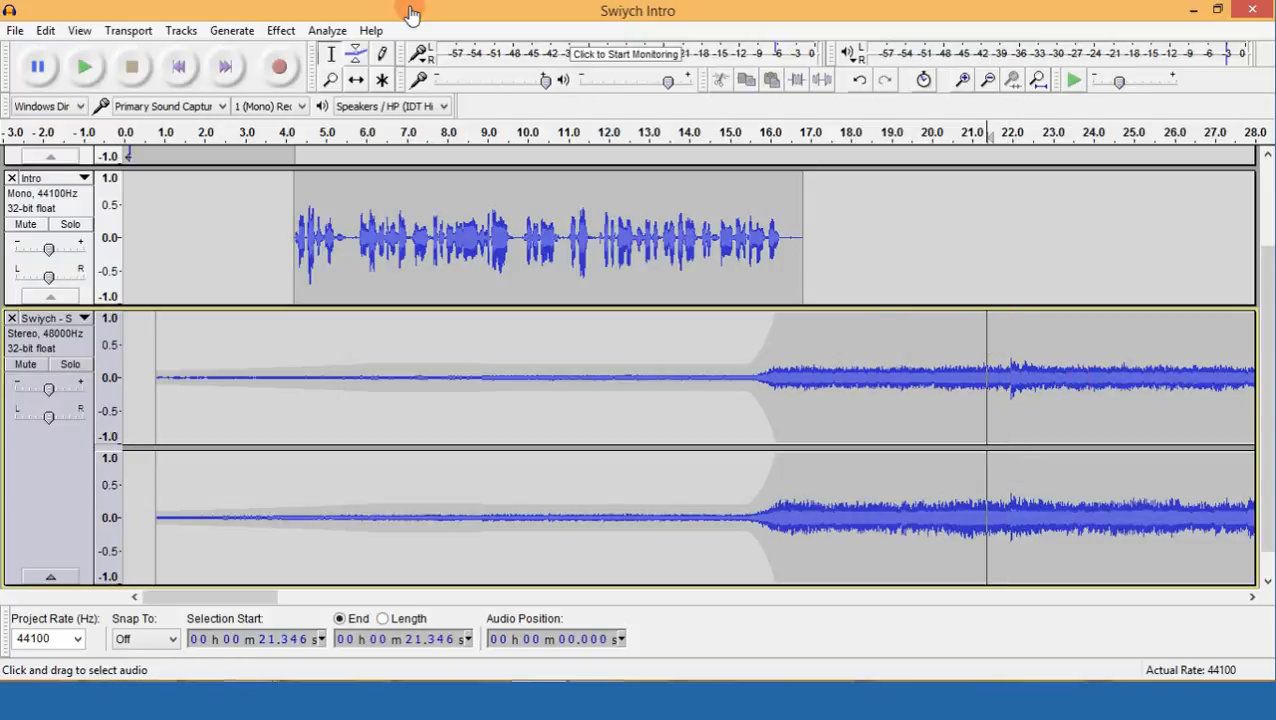
pyautogui.click(84, 66)
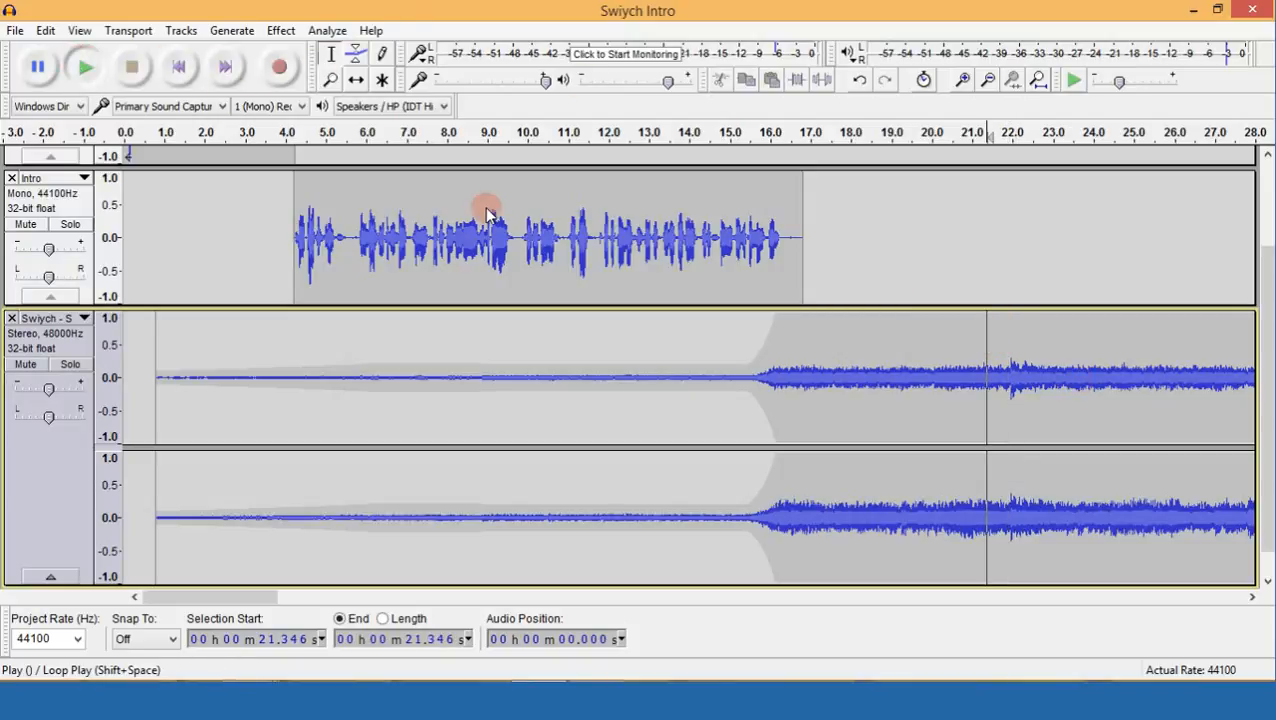
pyautogui.press('space')
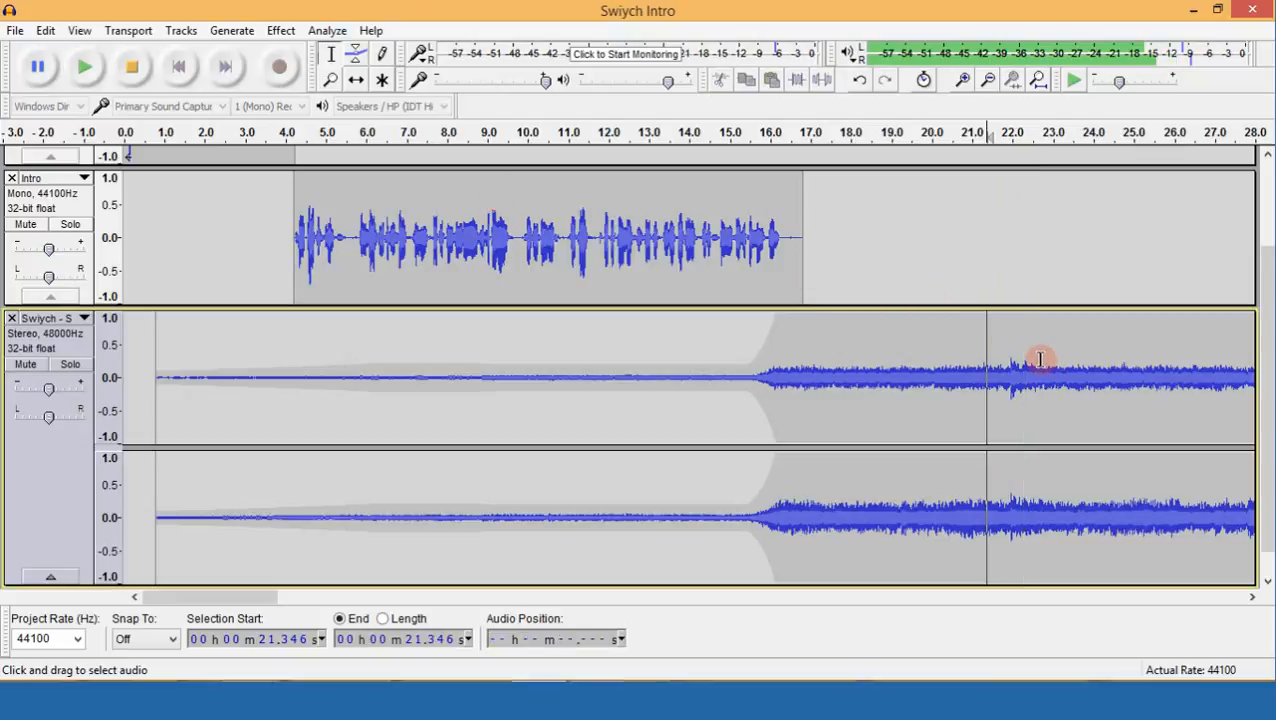
# Mark the music's accent at about 22 s and shift the clip earlier so the accent falls at about 16.6 s, after the Intro speech.
pyautogui.click(1011, 364)
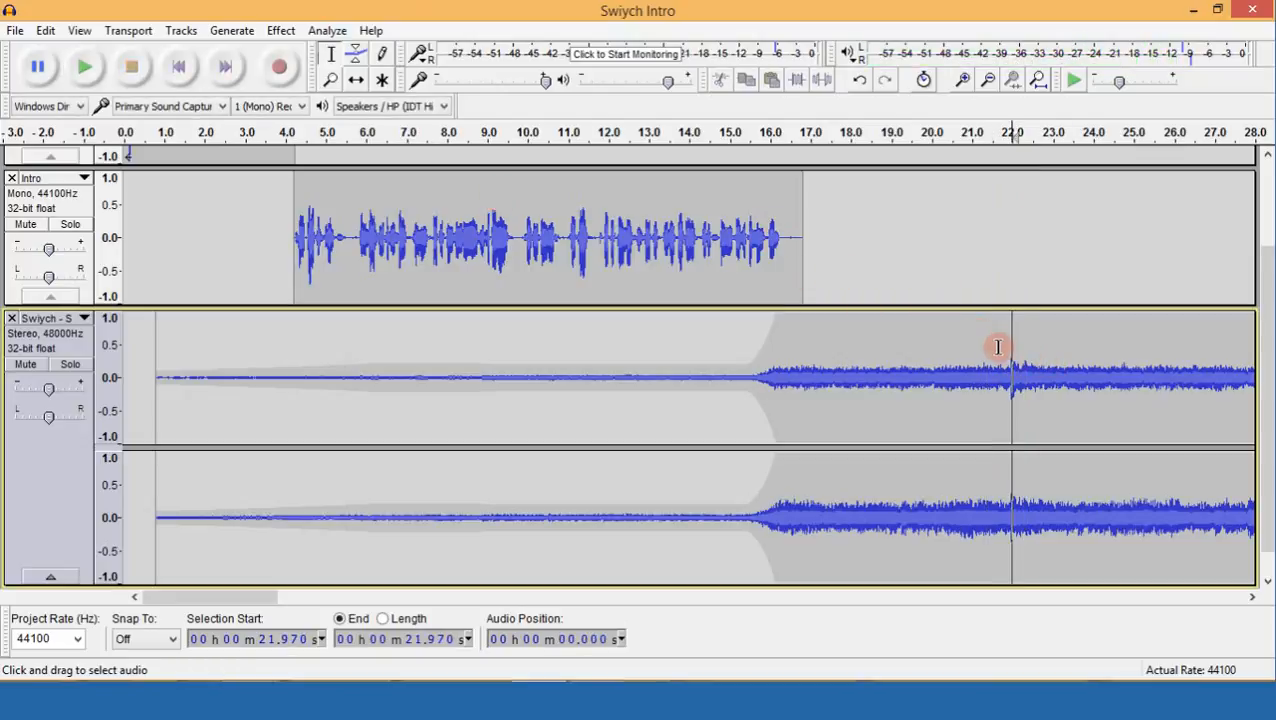
pyautogui.click(356, 79)
pyautogui.moveTo(849, 333); pyautogui.dragTo(636, 326)
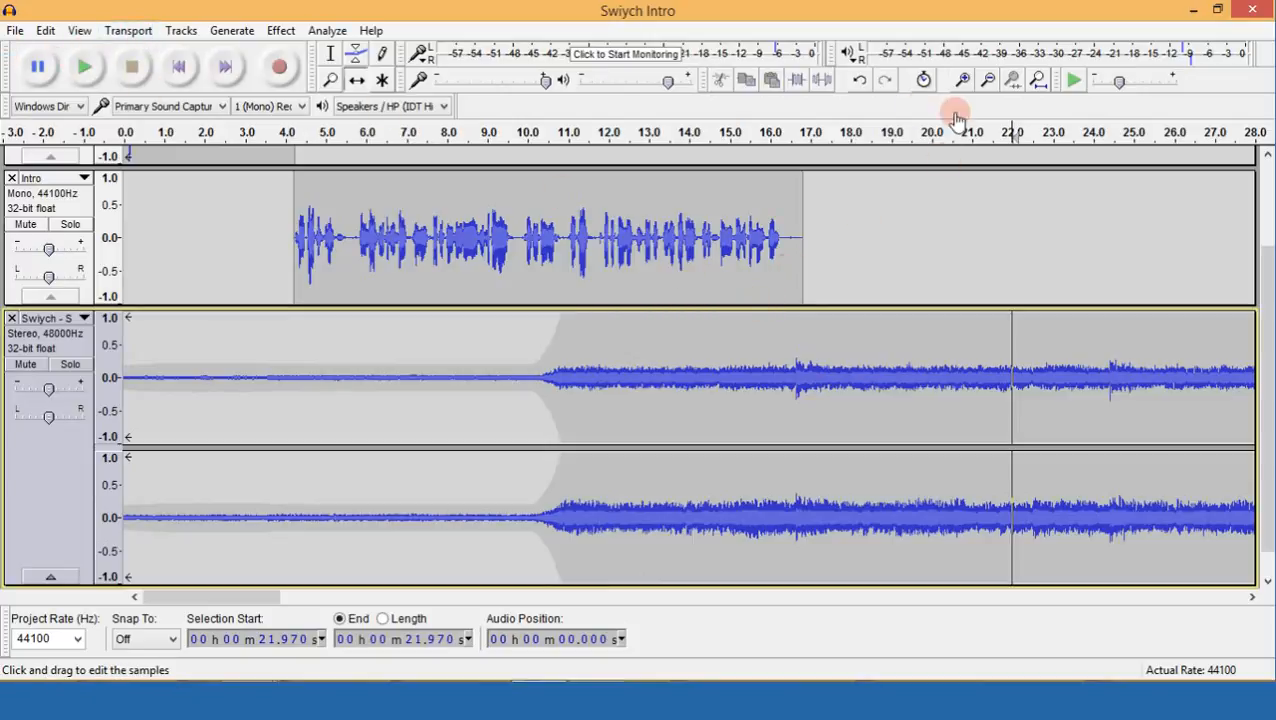
# Zoom in around the end of the Intro speech and place the cursor just before the music's accent at about 16.6 s.
pyautogui.click(963, 80)
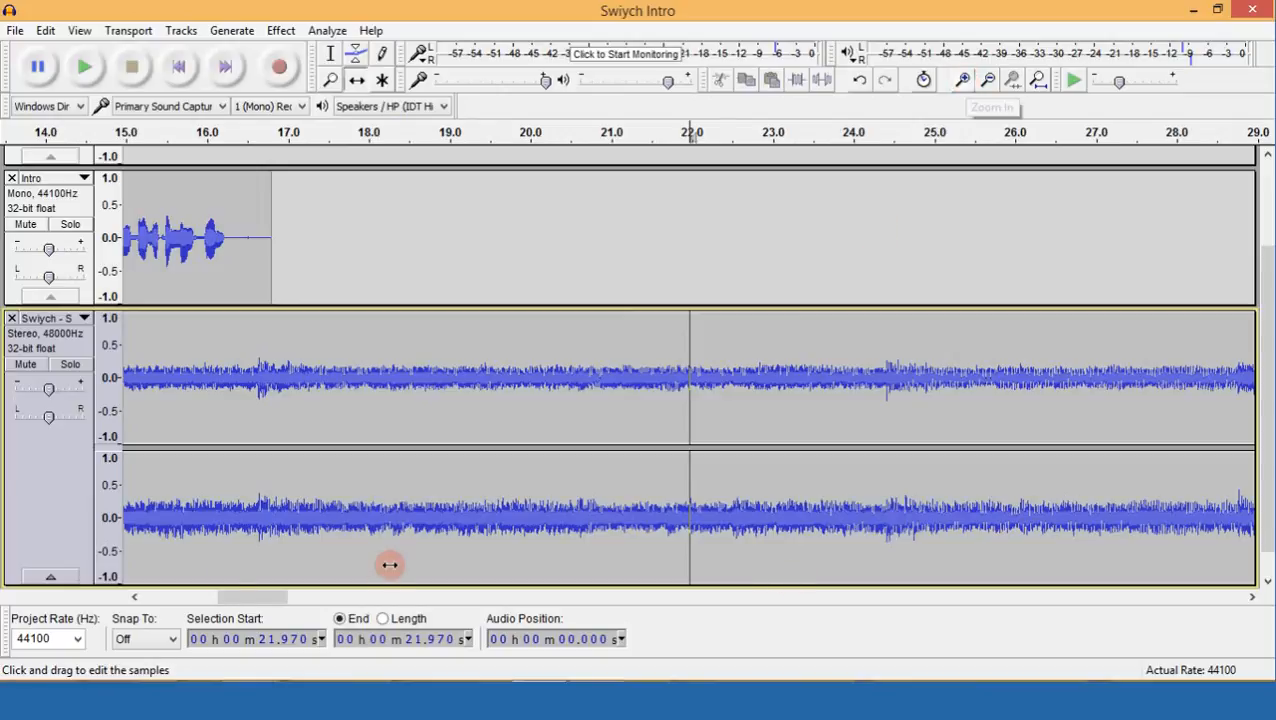
pyautogui.click(134, 597)
pyautogui.moveTo(134, 597); pyautogui.dragTo(134, 597)
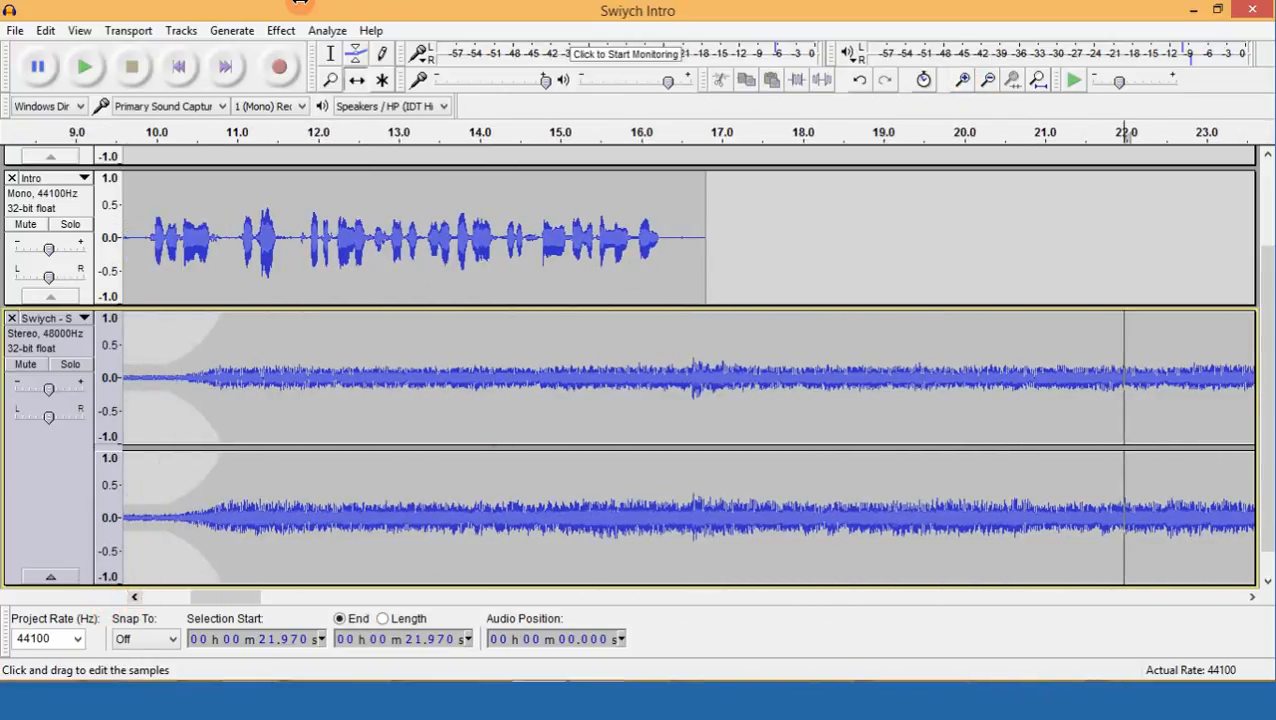
pyautogui.click(331, 55)
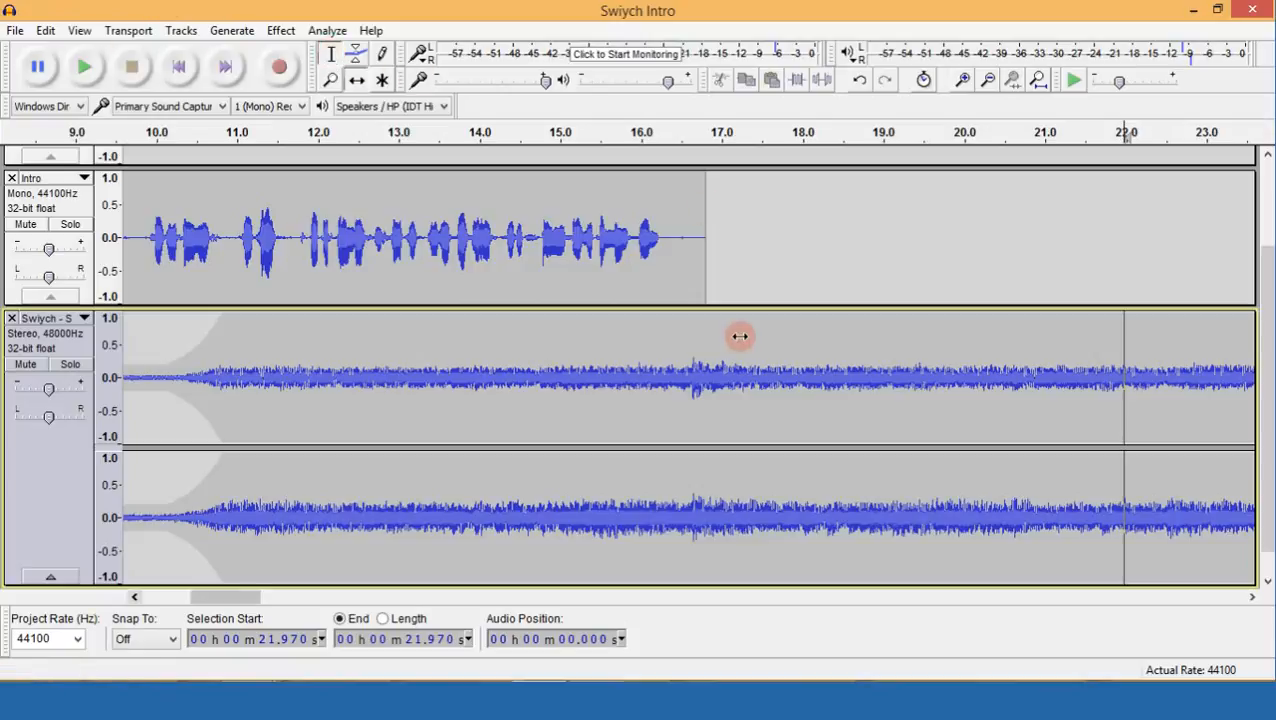
pyautogui.click(688, 343)
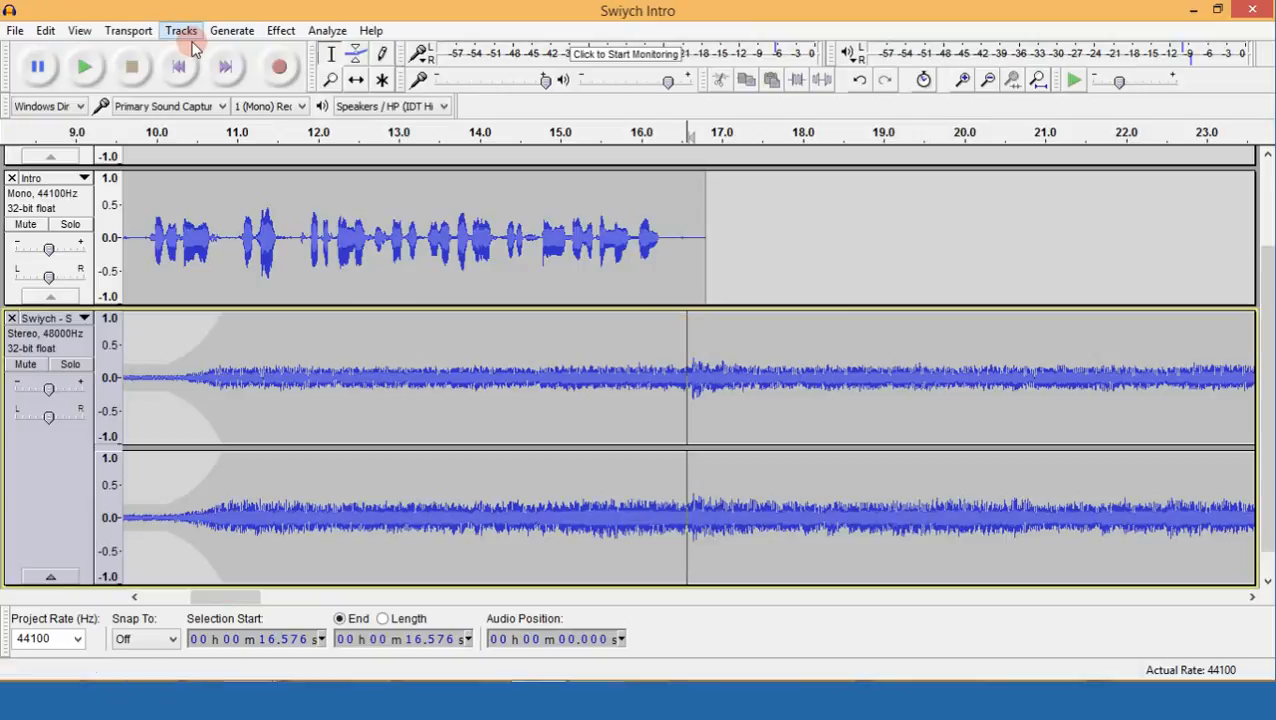
pyautogui.click(86, 31)
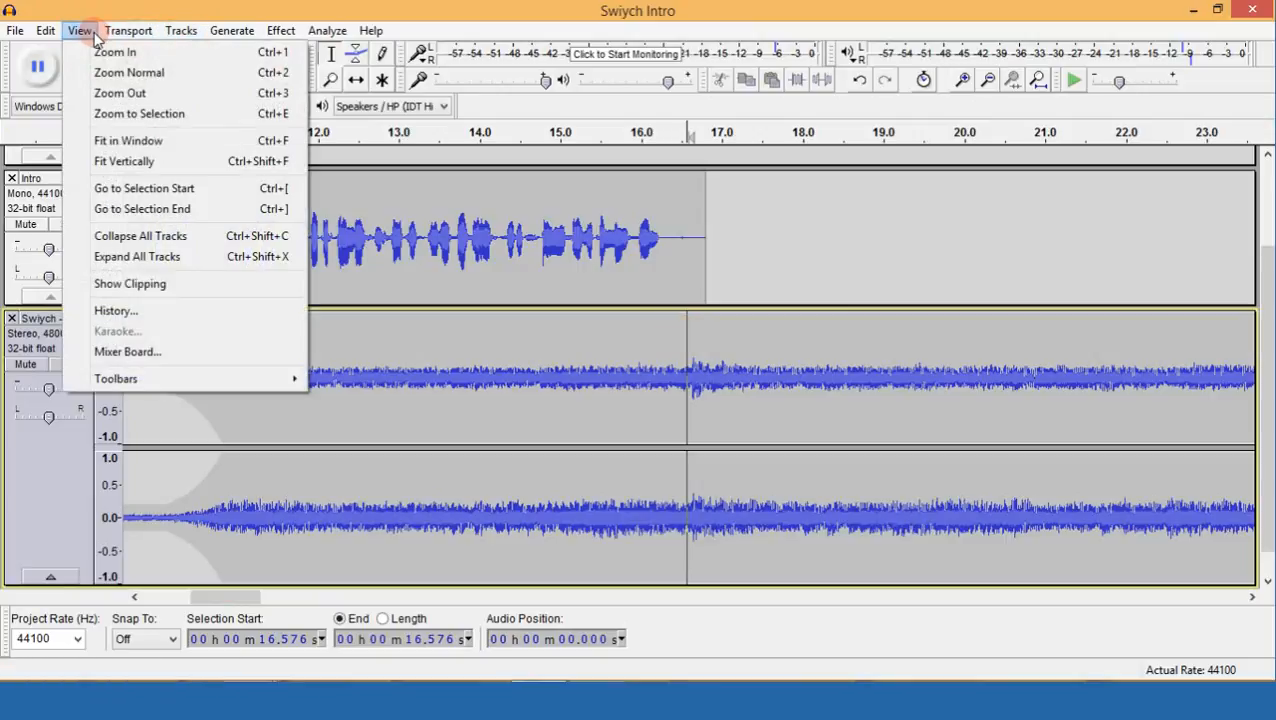
pyautogui.moveTo(48, 27)
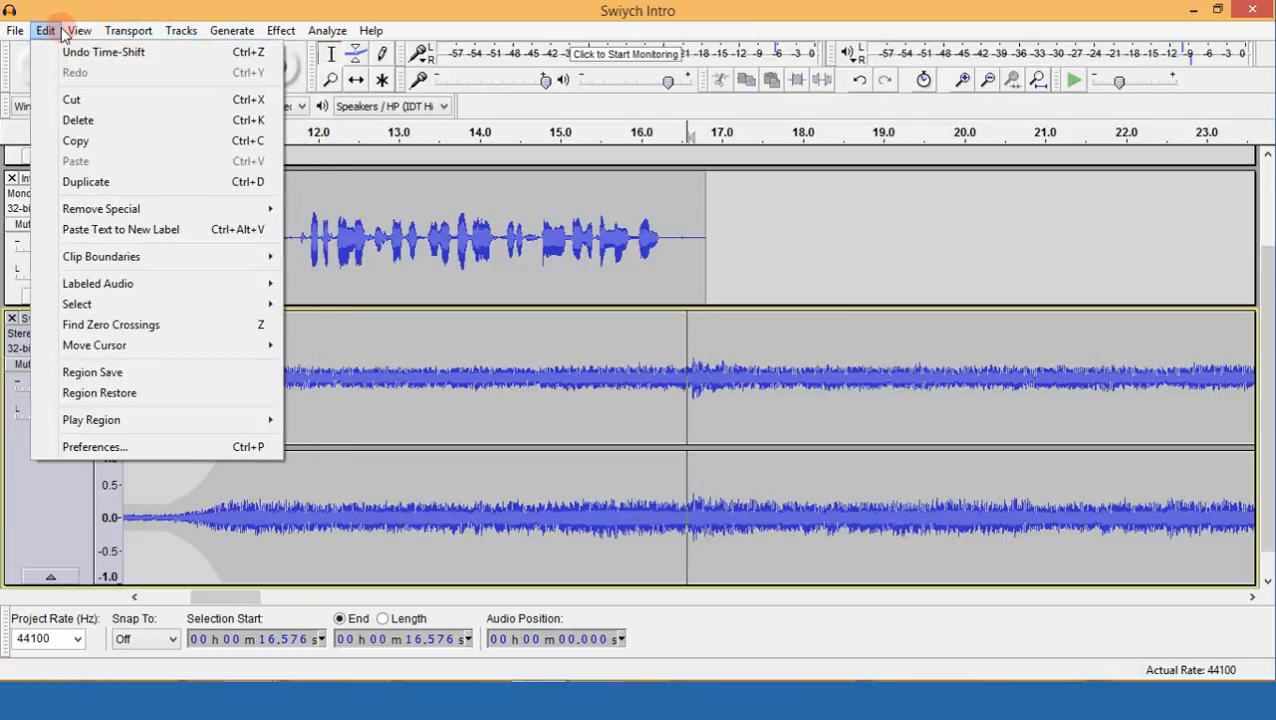
pyautogui.click(46, 31)
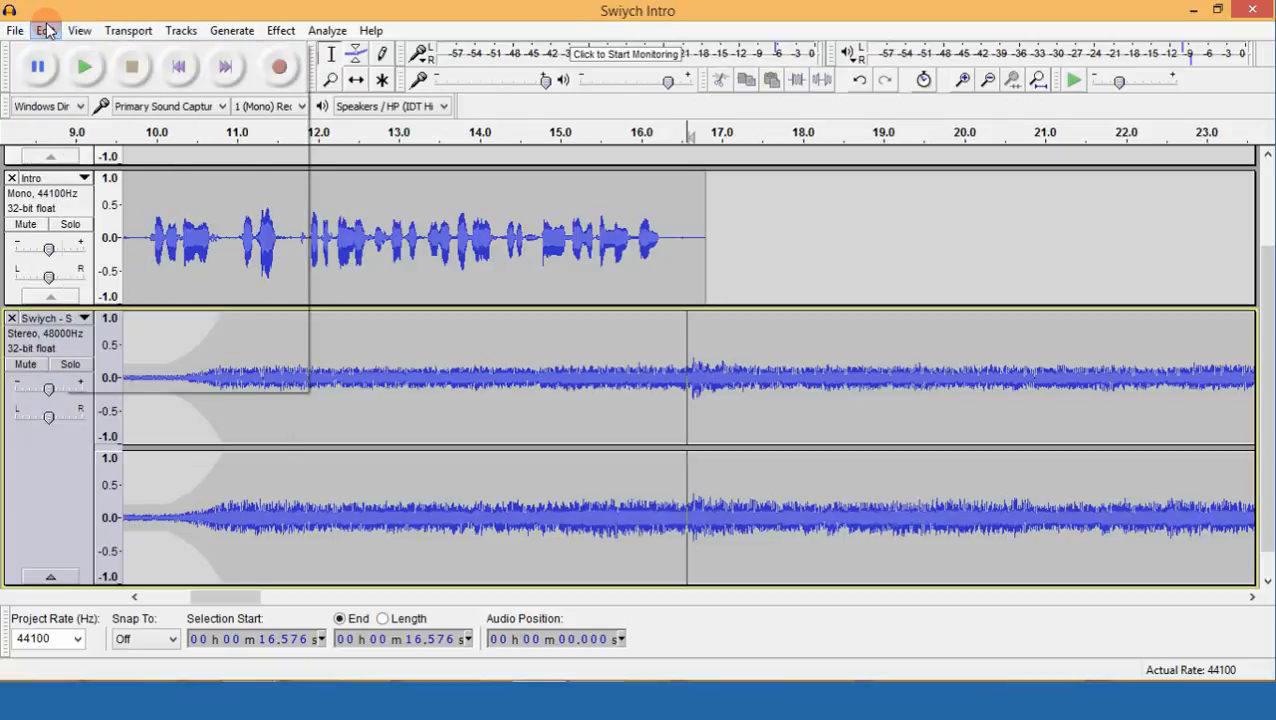
pyautogui.click(48, 31)
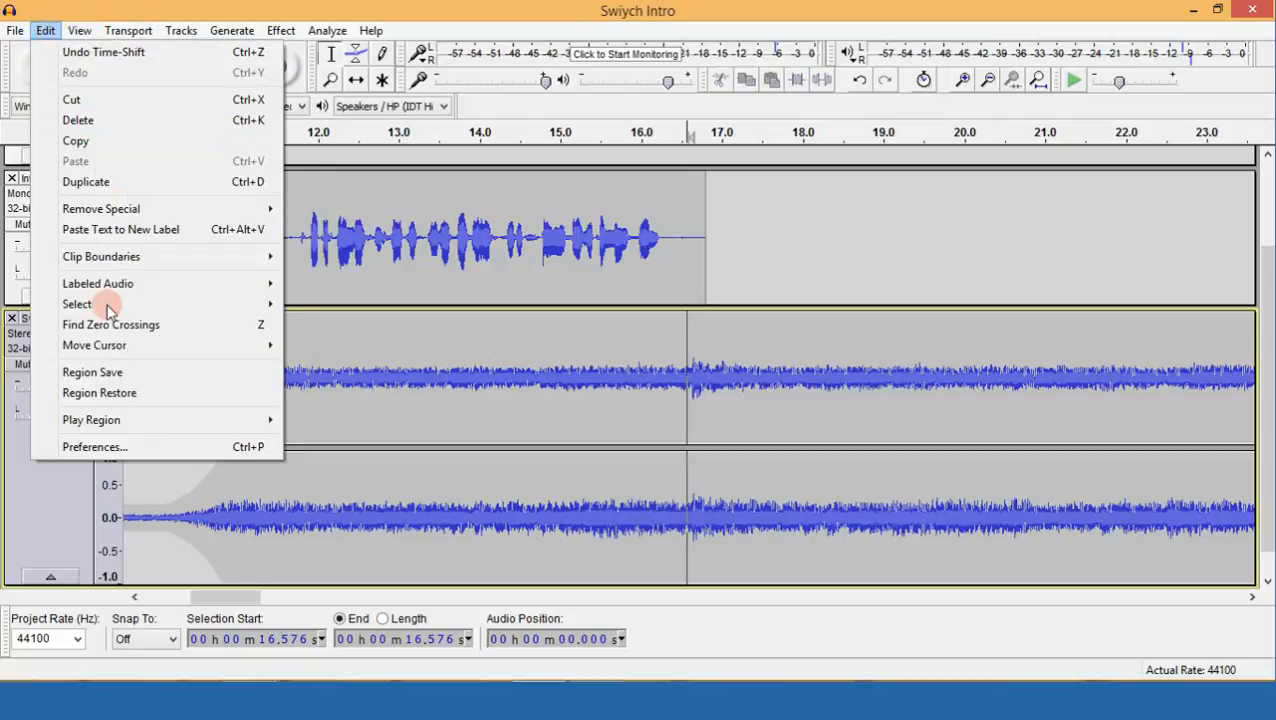
pyautogui.click(725, 376)
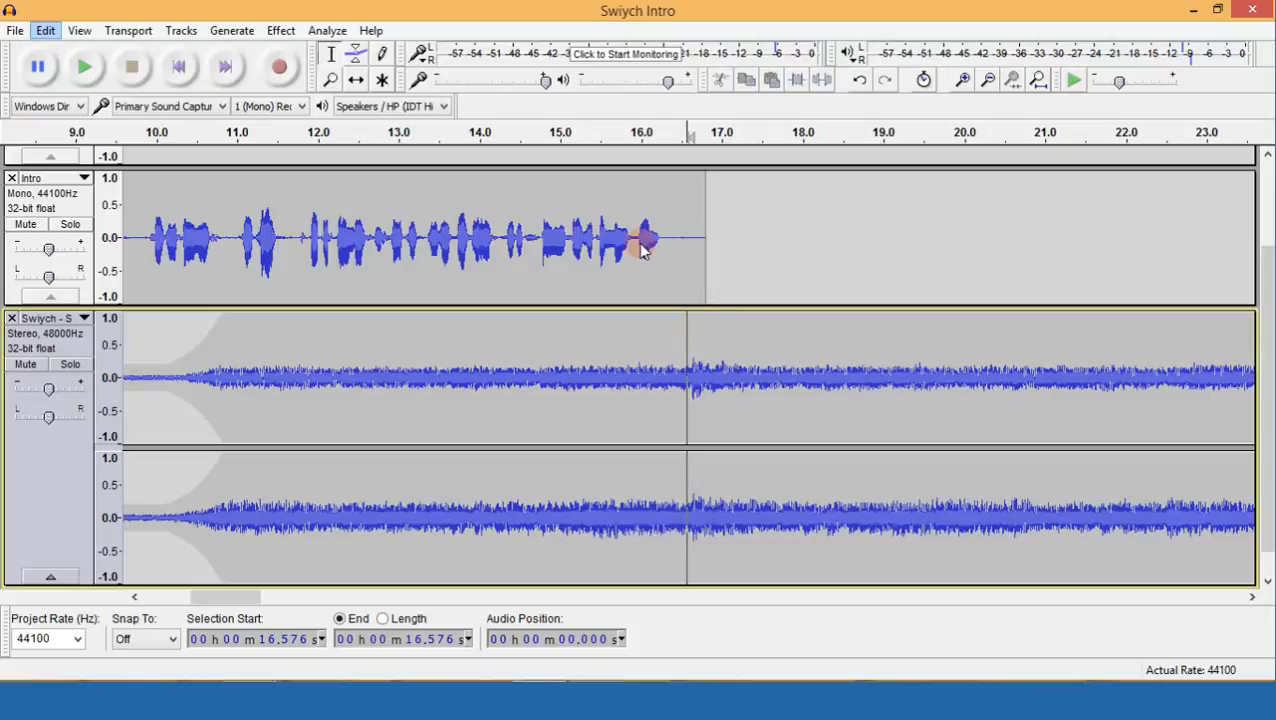
pyautogui.press('space')
pyautogui.press('Escape')
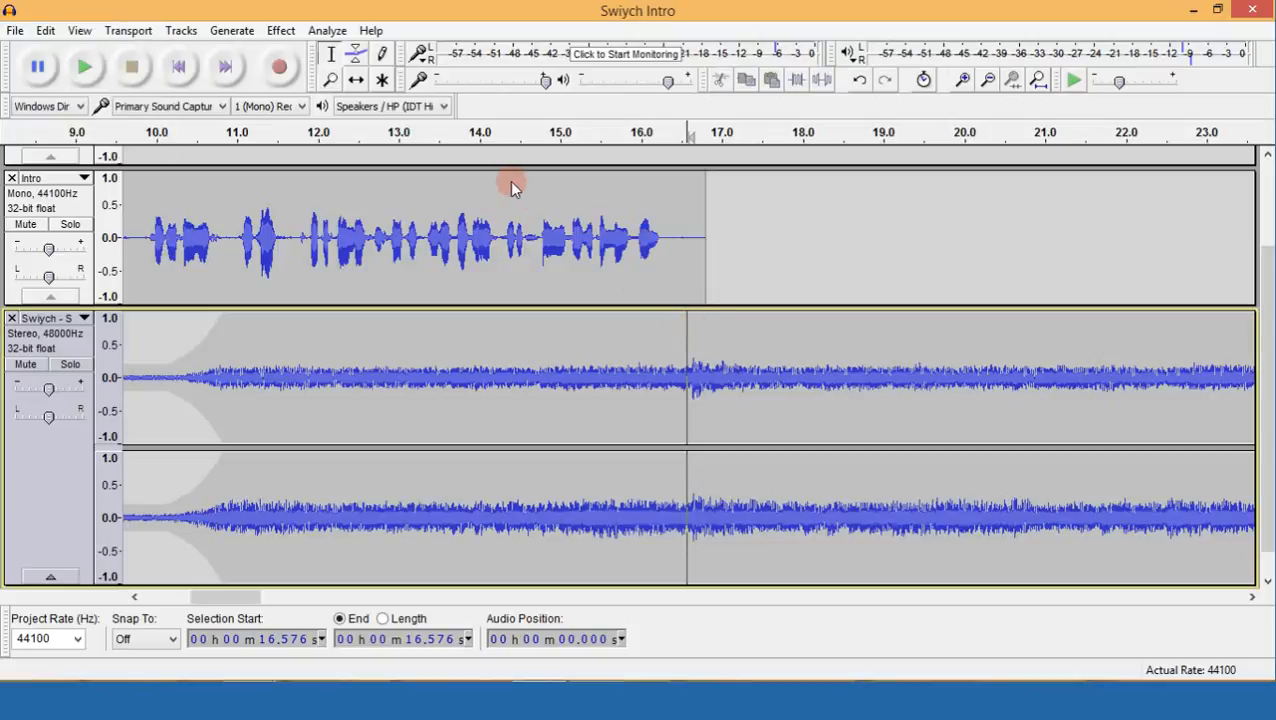
# Shift the music clip about 0.4 s earlier so its accent falls at about 16.3 s, right after the Intro speech.
pyautogui.click(85, 67)
pyautogui.click(85, 67)
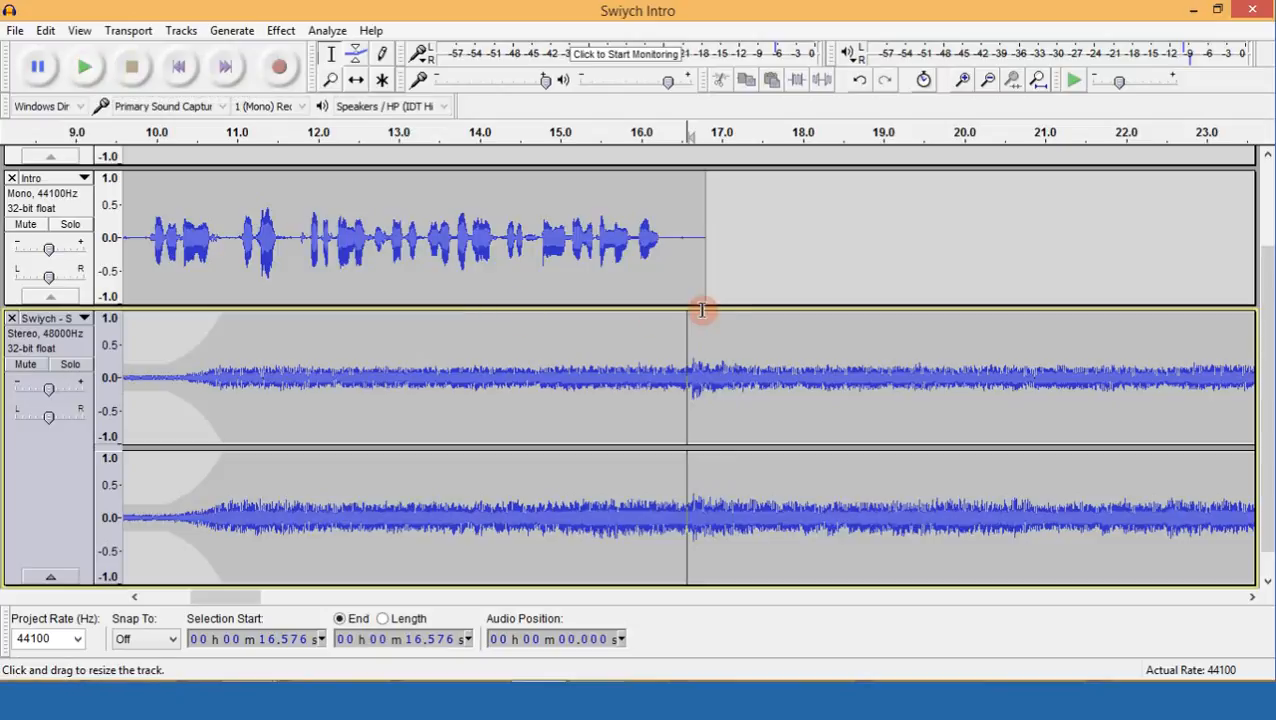
pyautogui.click(381, 80)
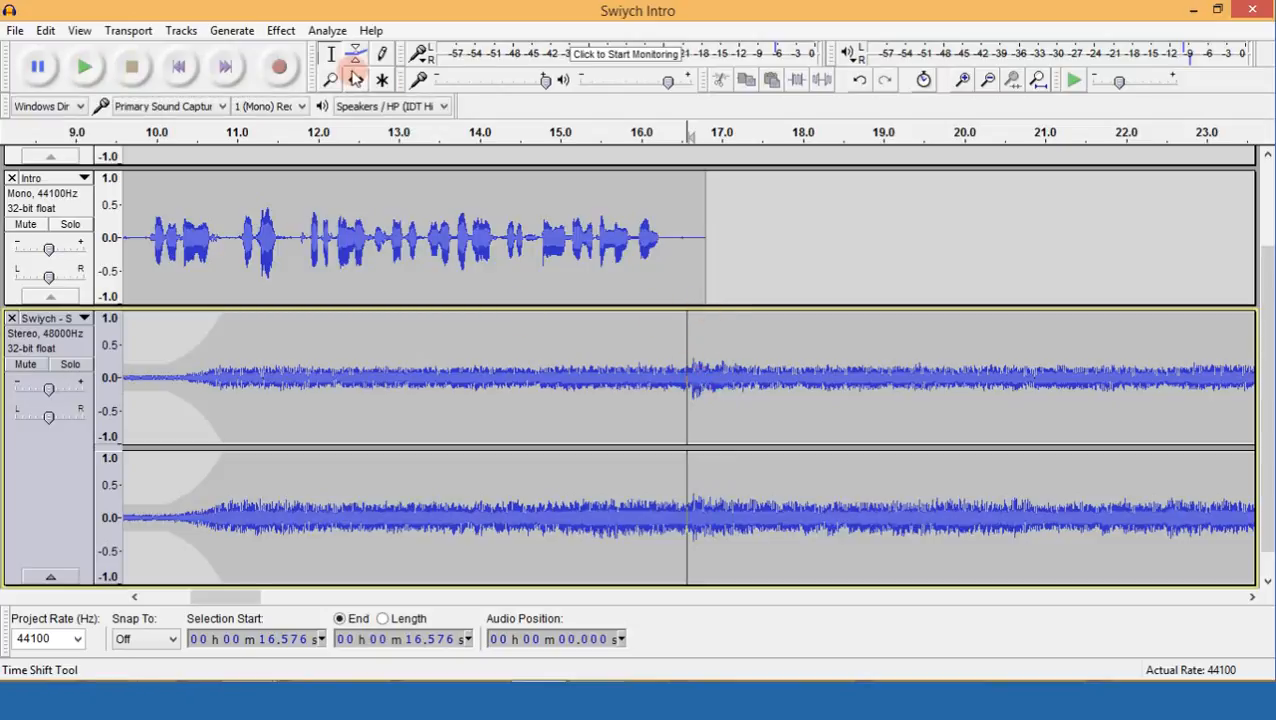
pyautogui.moveTo(775, 343); pyautogui.dragTo(740, 330)
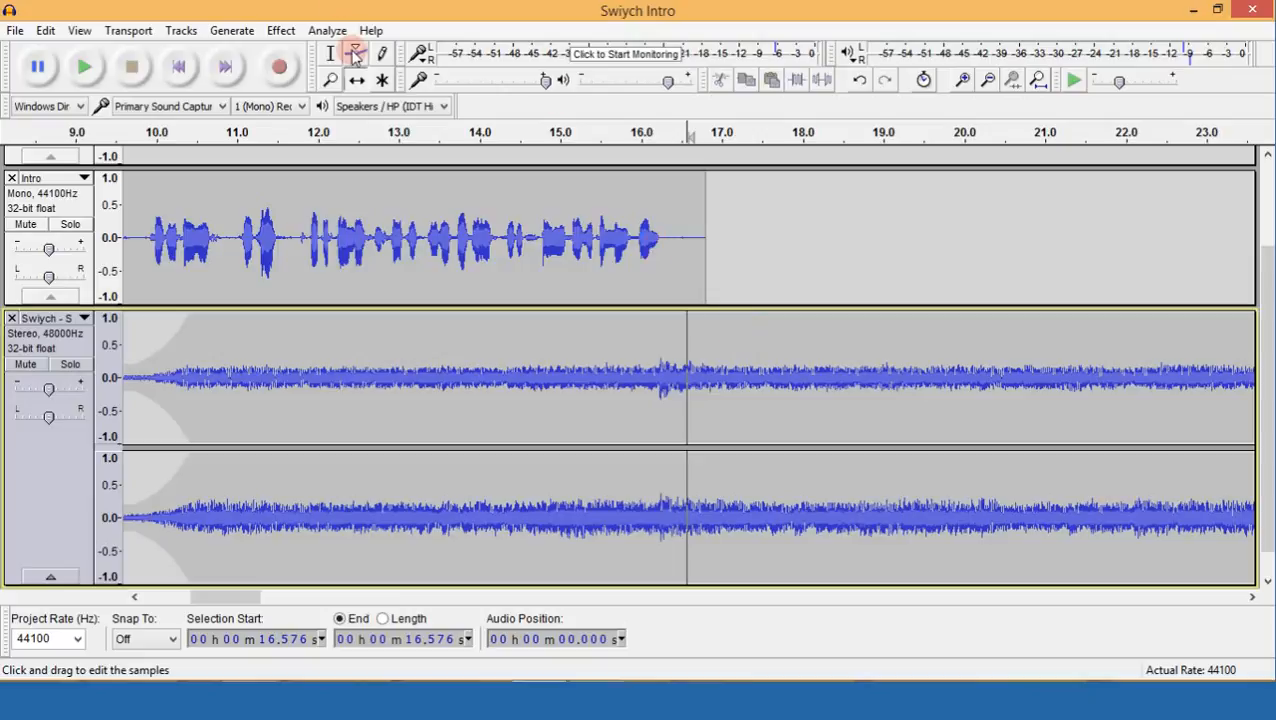
# Select the silence ending the Intro clip across both tracks, 16.275 to 16.804 s, and nudge the music about 0.1 s later so its accent falls inside.
pyautogui.doubleClick(664, 236)
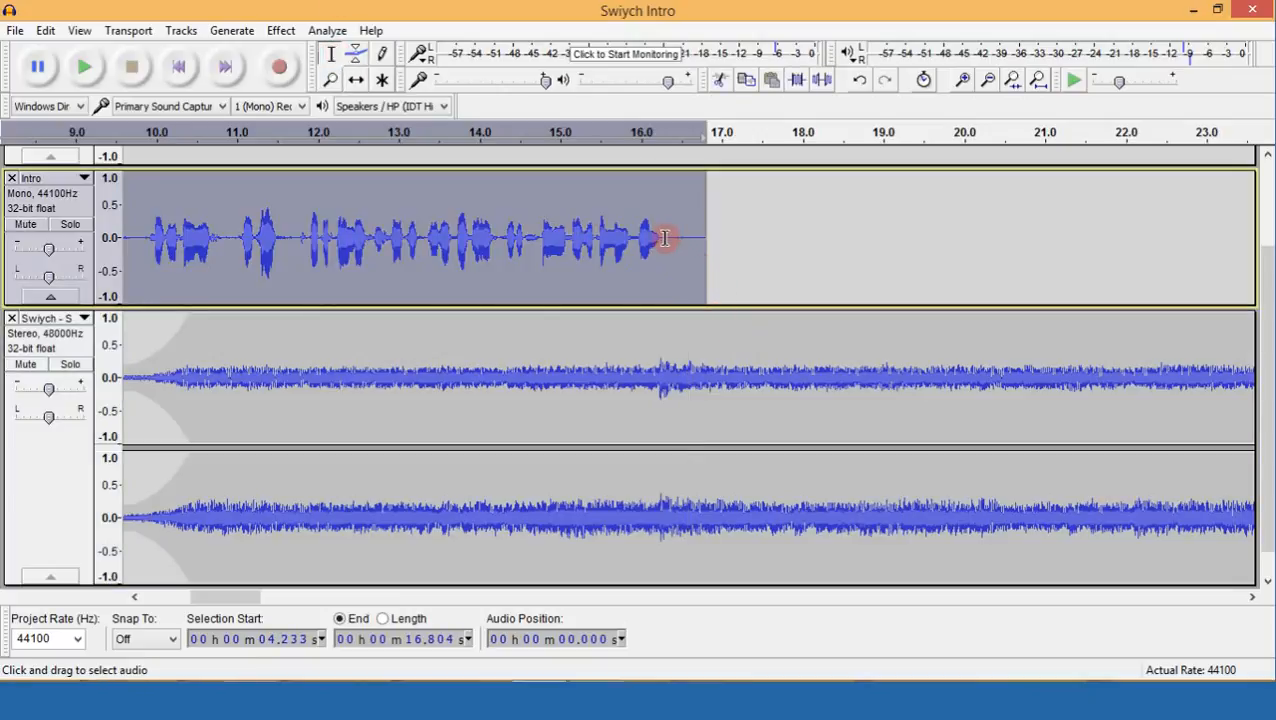
pyautogui.click(664, 238)
pyautogui.moveTo(666, 239); pyautogui.dragTo(684, 366)
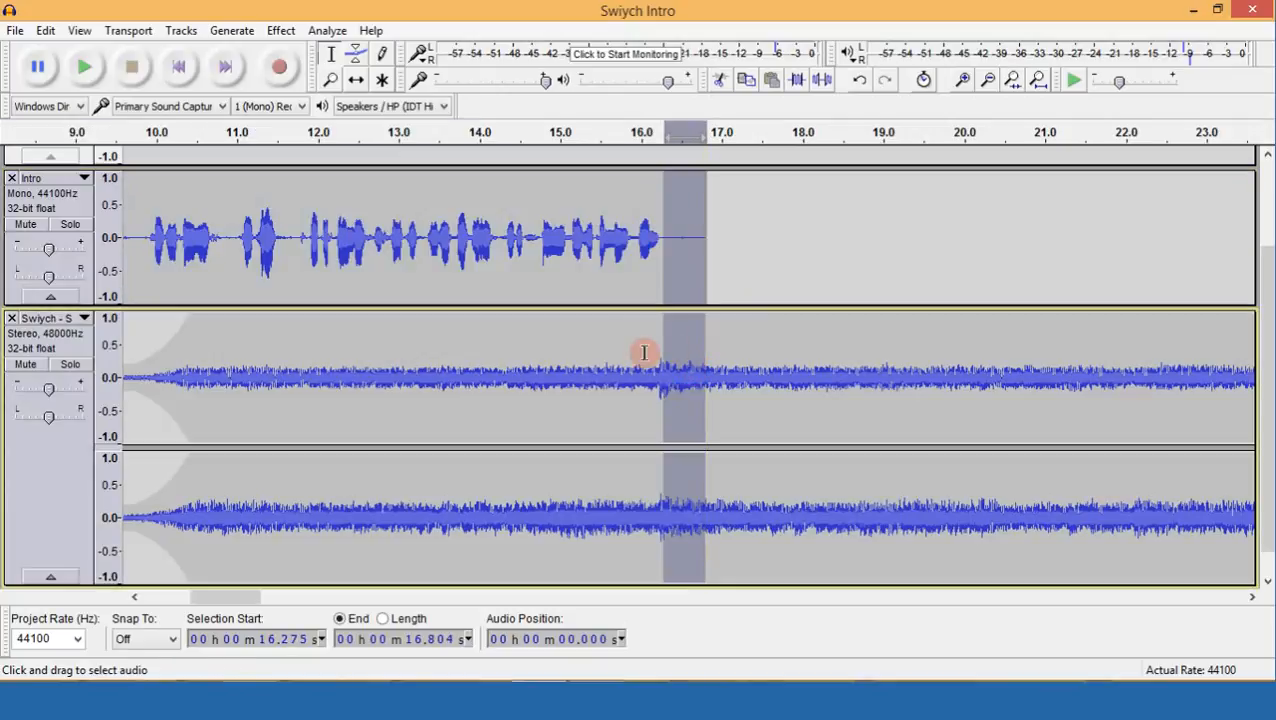
pyautogui.click(354, 81)
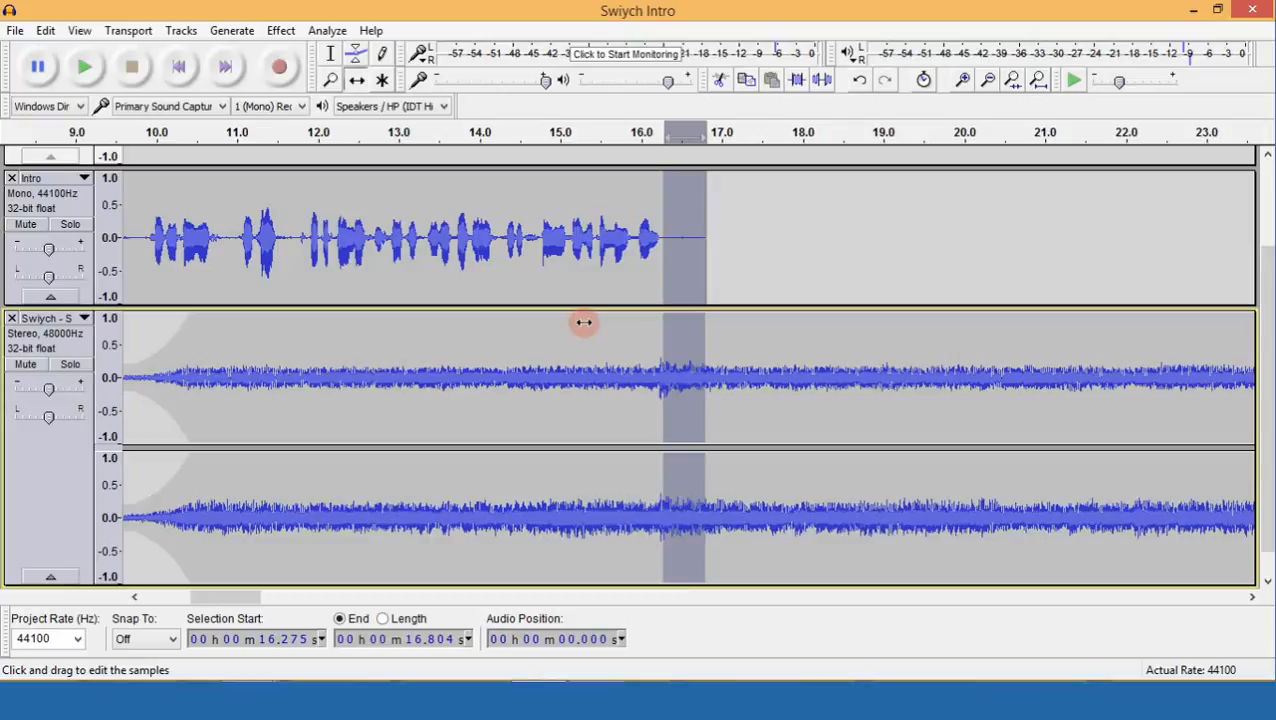
pyautogui.moveTo(584, 322); pyautogui.dragTo(592, 322)
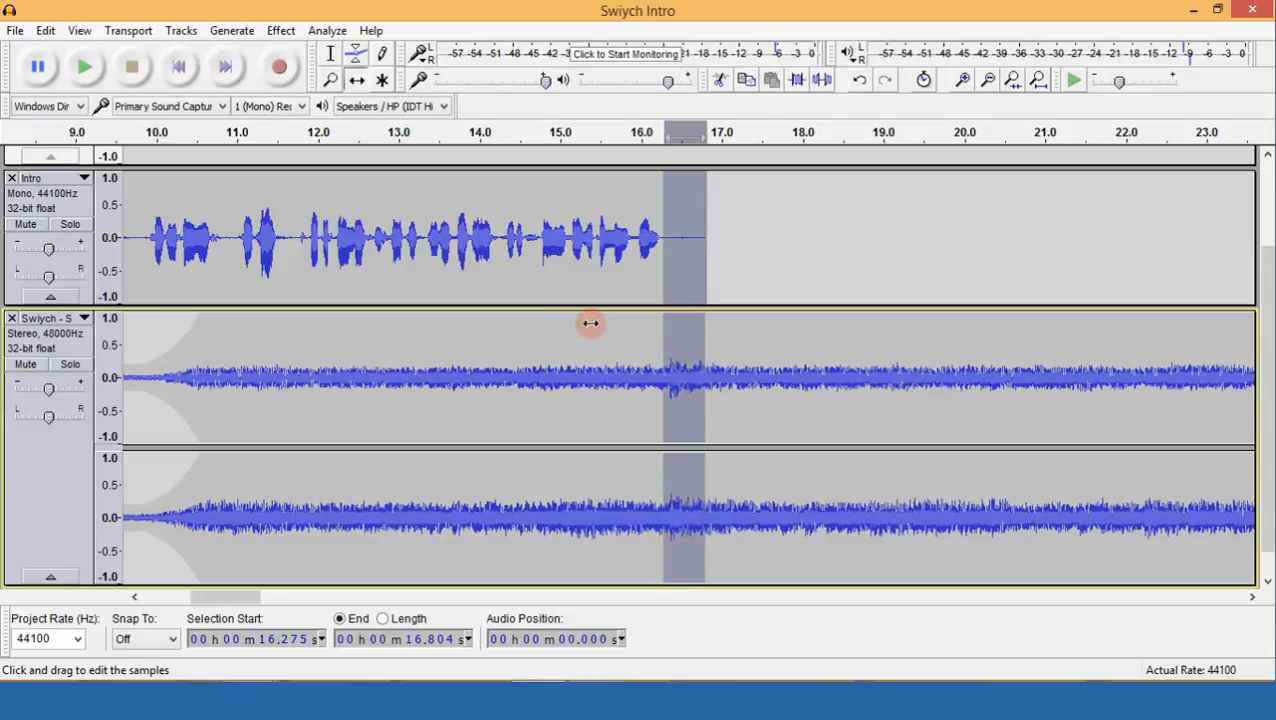
# Zoom out the timeline to view the whole Intro clip together with the start of the music clip.
pyautogui.click(988, 81)
pyautogui.click(988, 81)
pyautogui.click(988, 81)
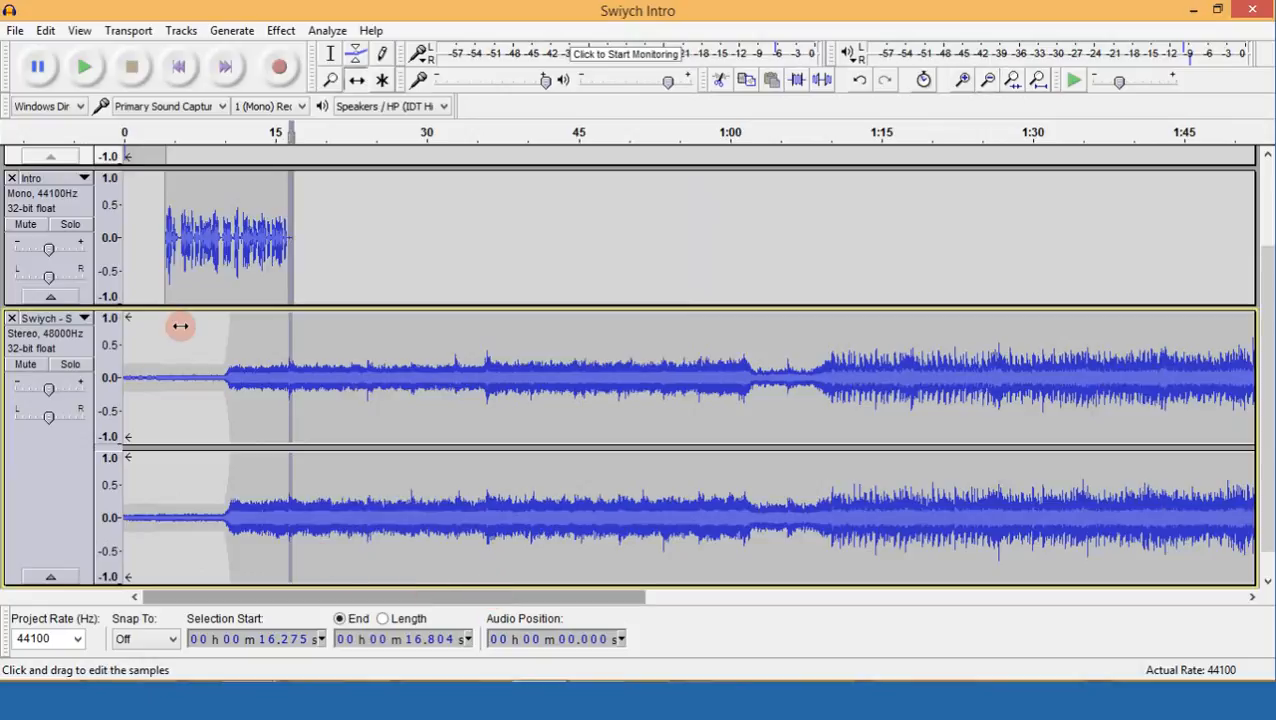
# Select the first 2.645 seconds of the Swiych music track only, leaving the Intro track out of the selection.
pyautogui.click(965, 81)
pyautogui.click(965, 81)
pyautogui.click(965, 81)
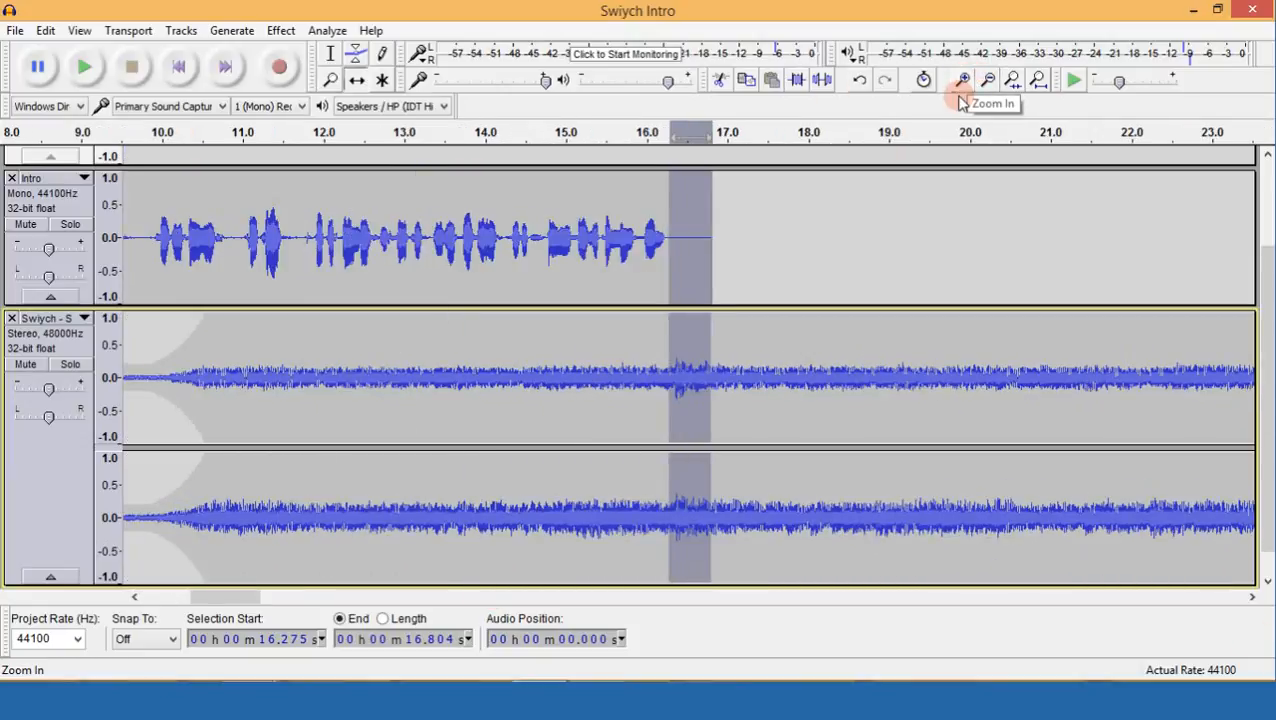
pyautogui.click(148, 594)
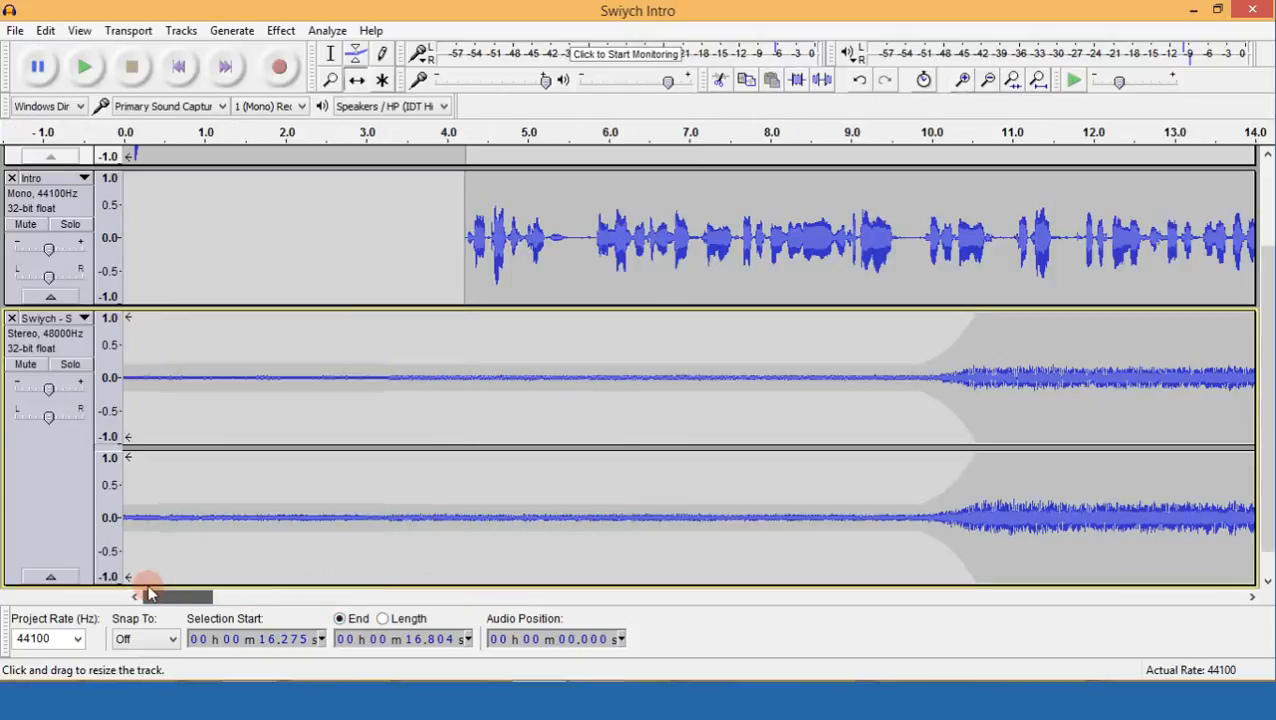
pyautogui.click(330, 53)
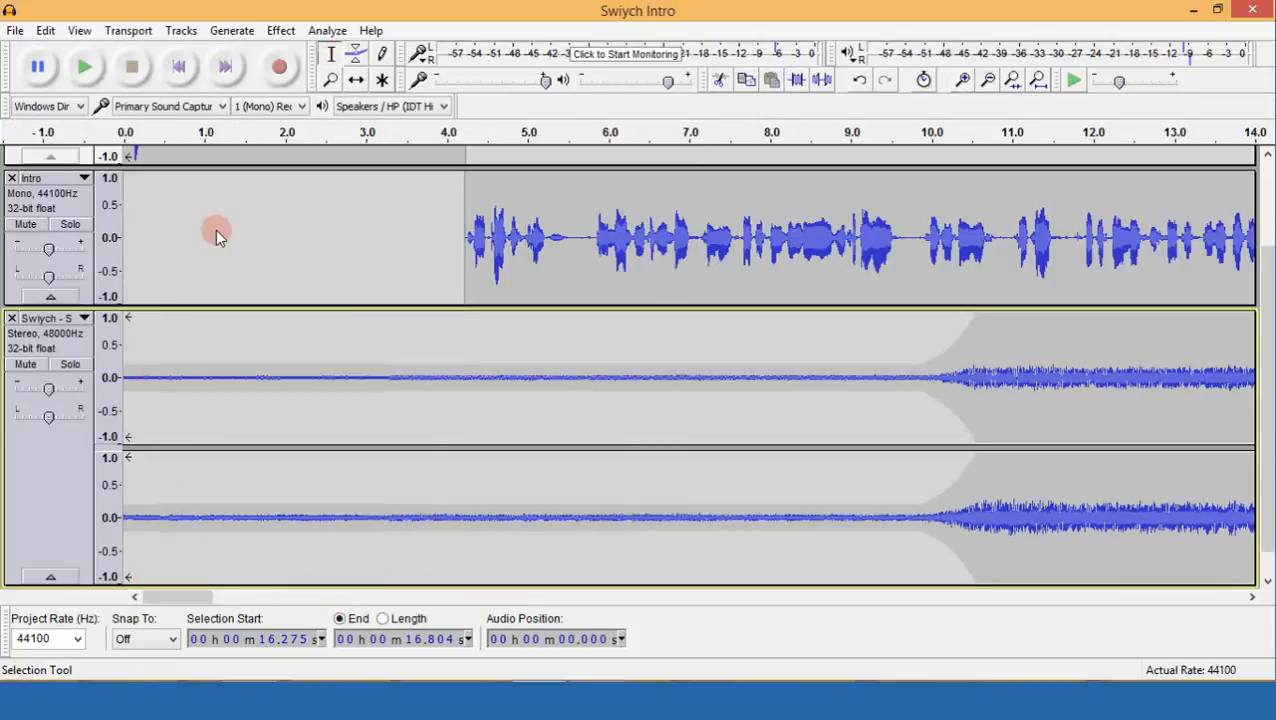
pyautogui.click(124, 334)
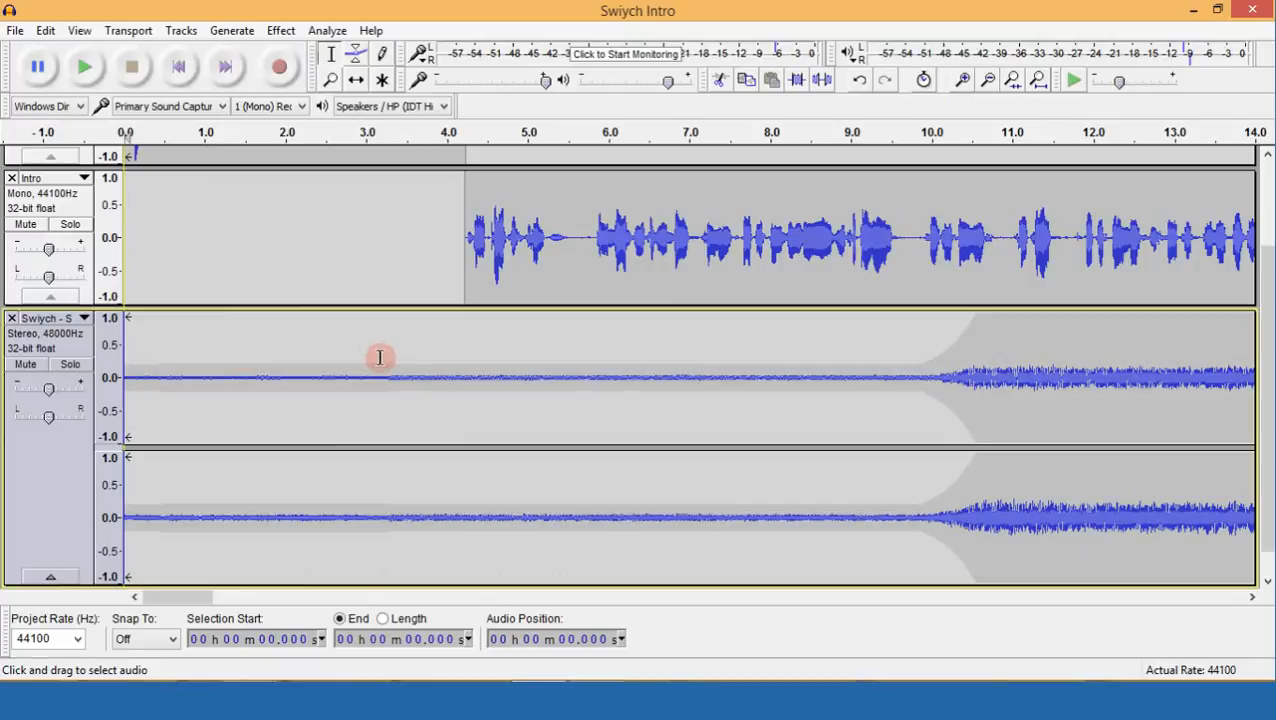
pyautogui.keyDown('shift'); pyautogui.click(455, 318); pyautogui.keyUp('shift')
pyautogui.moveTo(422, 320); pyautogui.dragTo(340, 303)
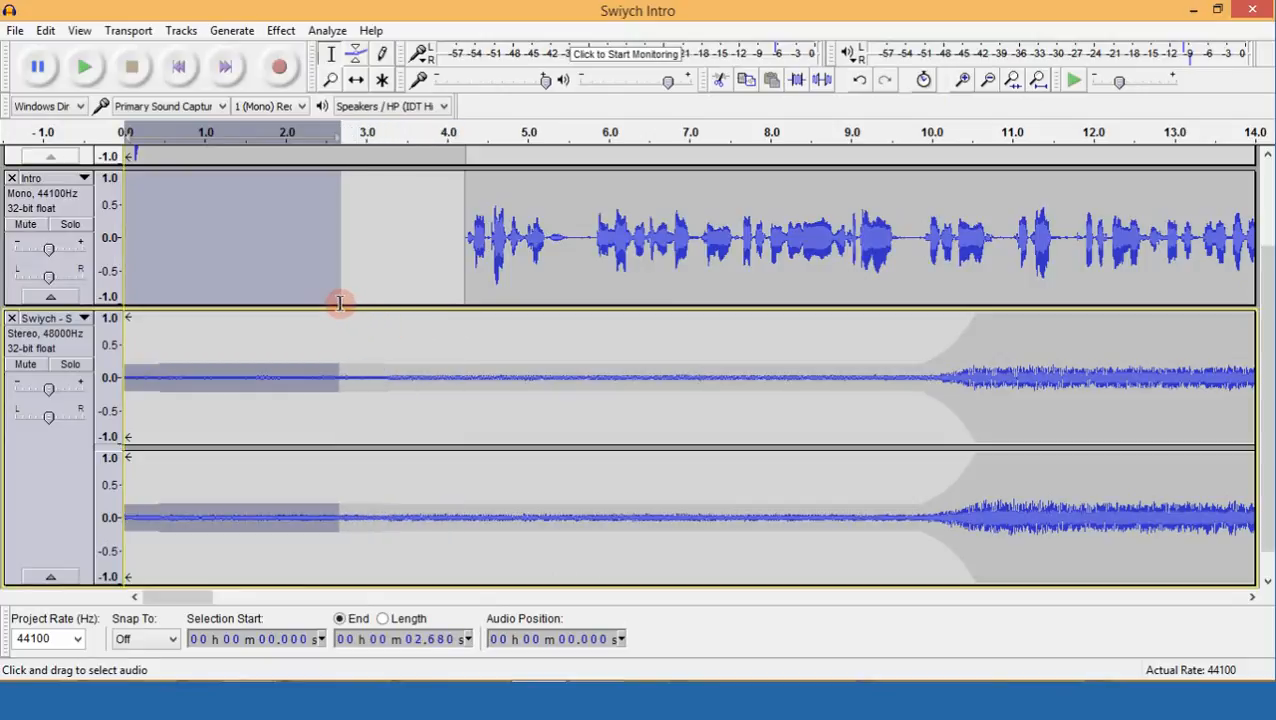
pyautogui.click(362, 360)
pyautogui.click(337, 365)
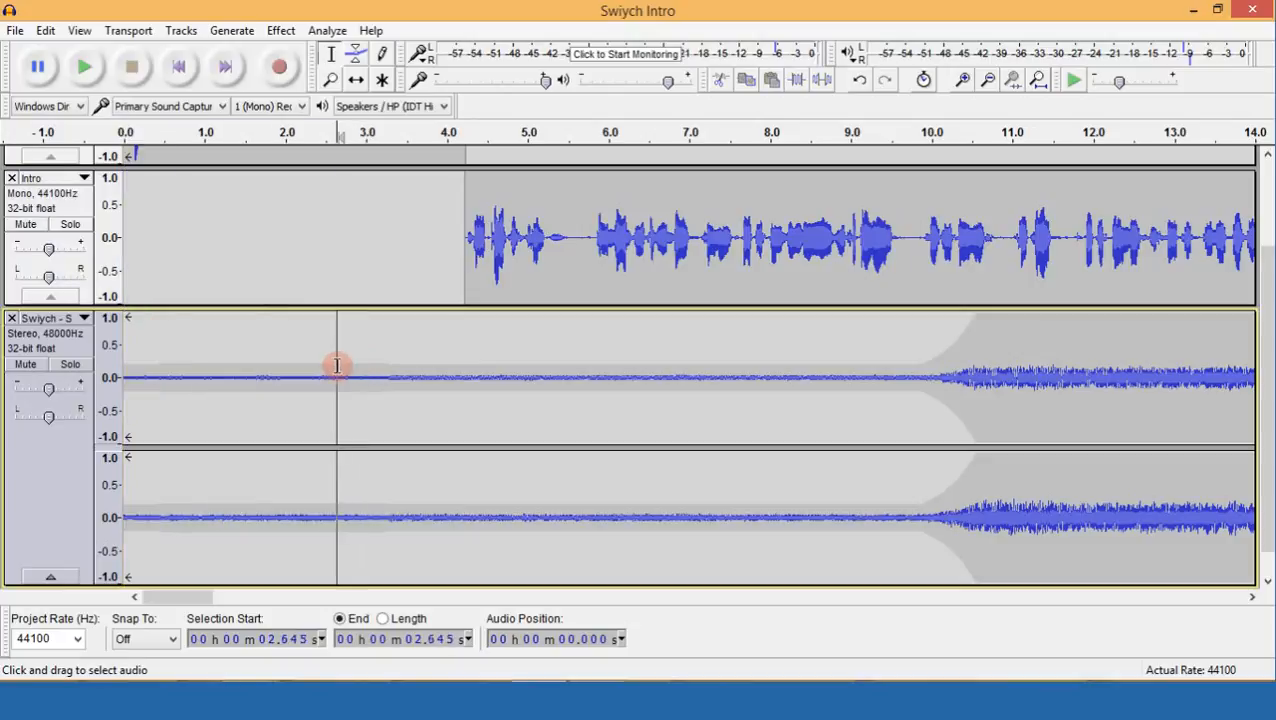
pyautogui.keyDown('shift'); pyautogui.click(121, 358); pyautogui.keyUp('shift')
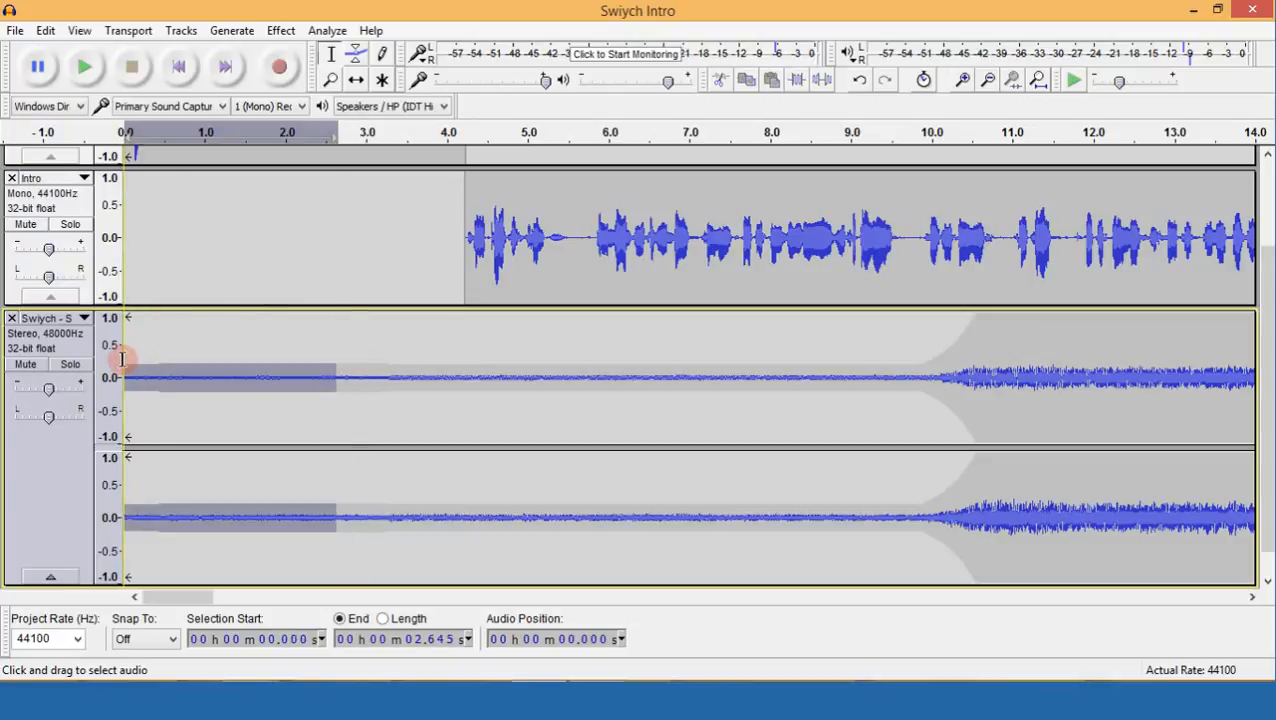
pyautogui.scroll(3, 211, 288)
pyautogui.scroll(-4, 270, 420)
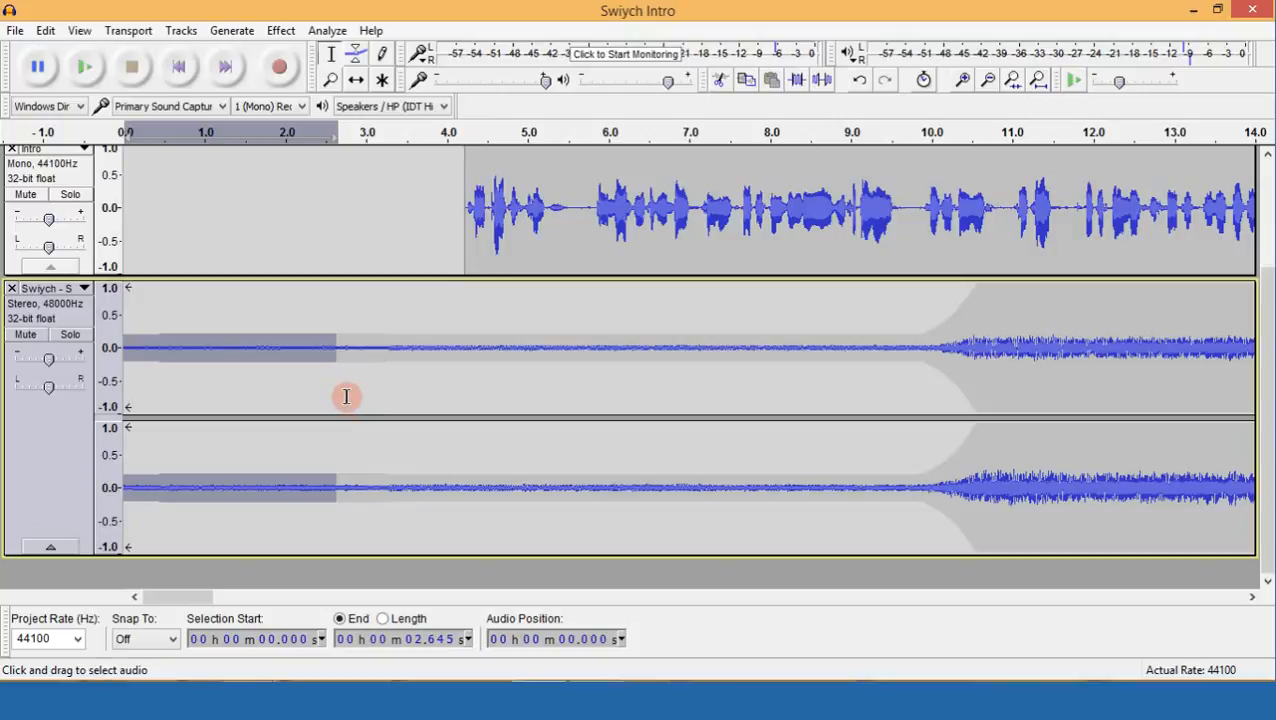
pyautogui.click(278, 30)
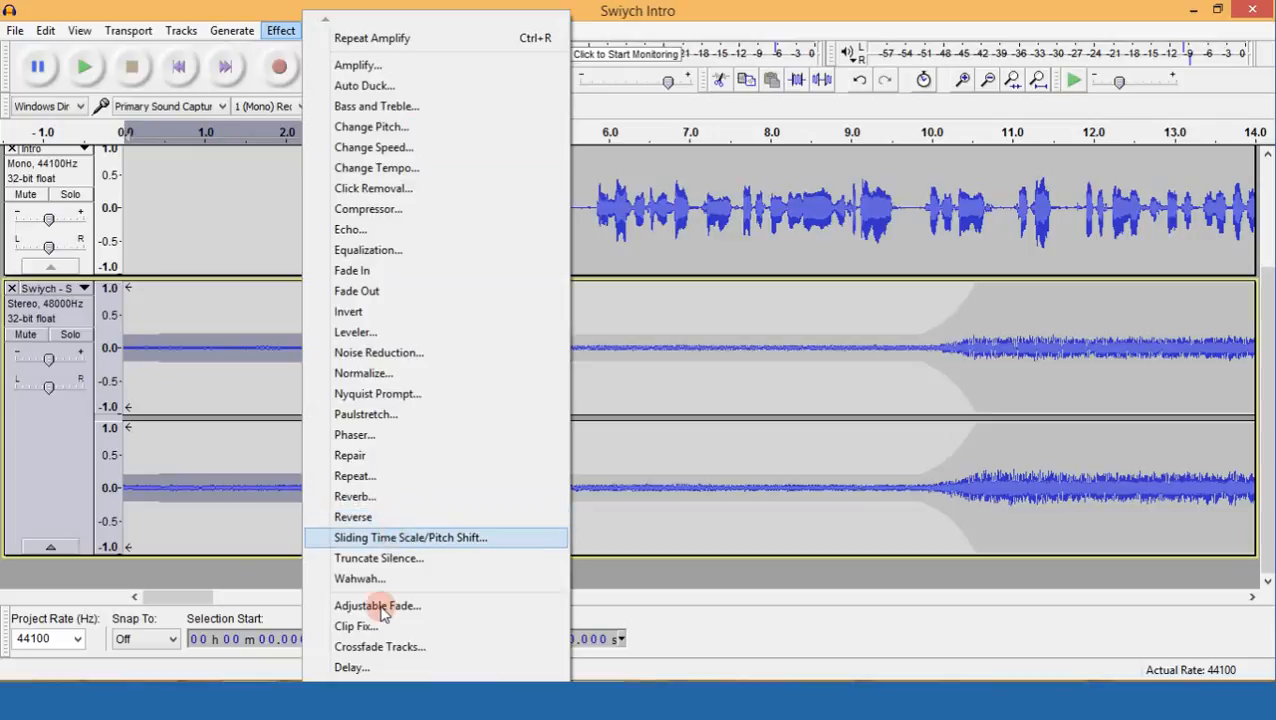
pyautogui.moveTo(400, 706)
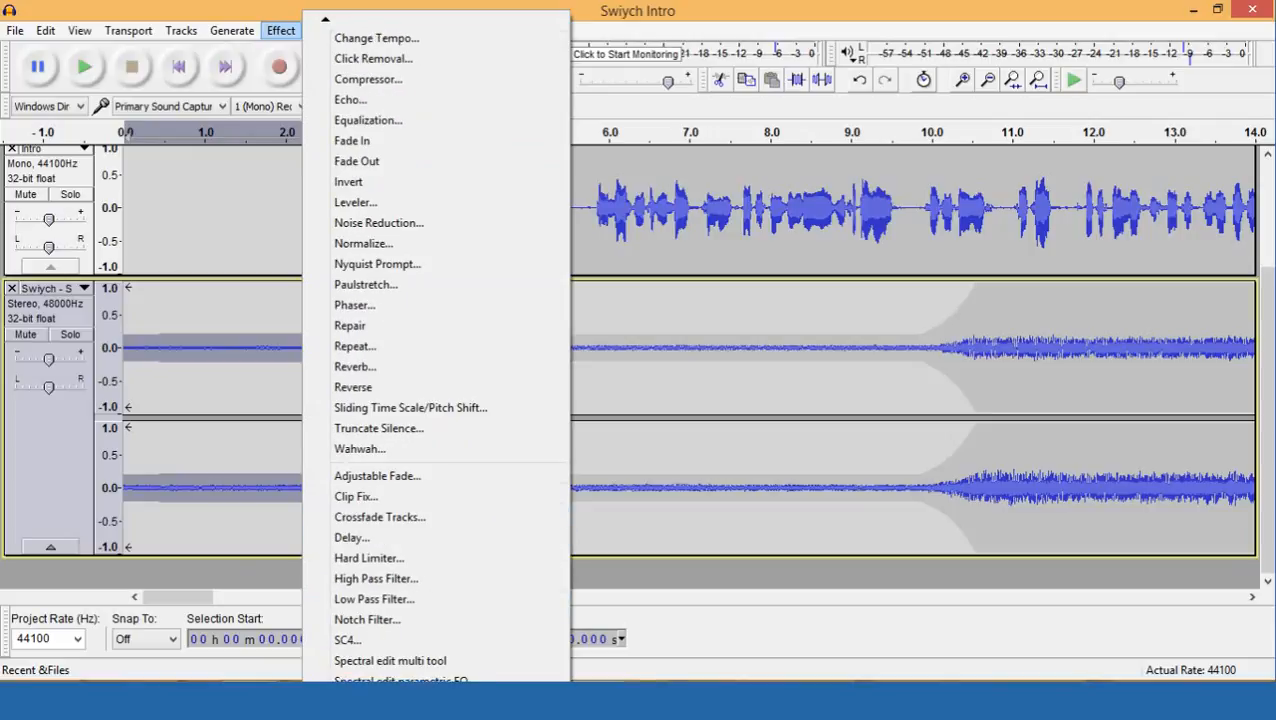
pyautogui.click(212, 311)
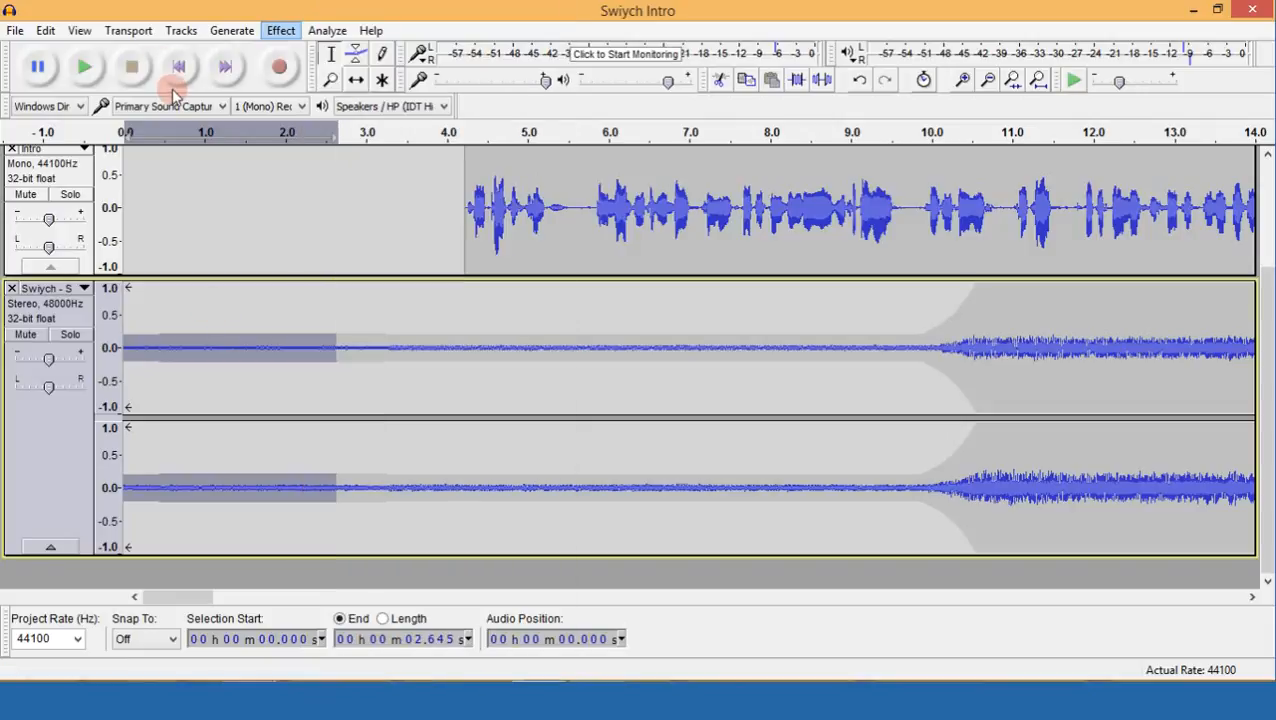
# Replace the selected opening of the music track with generated silence.
pyautogui.click(46, 31)
pyautogui.moveTo(91, 37)
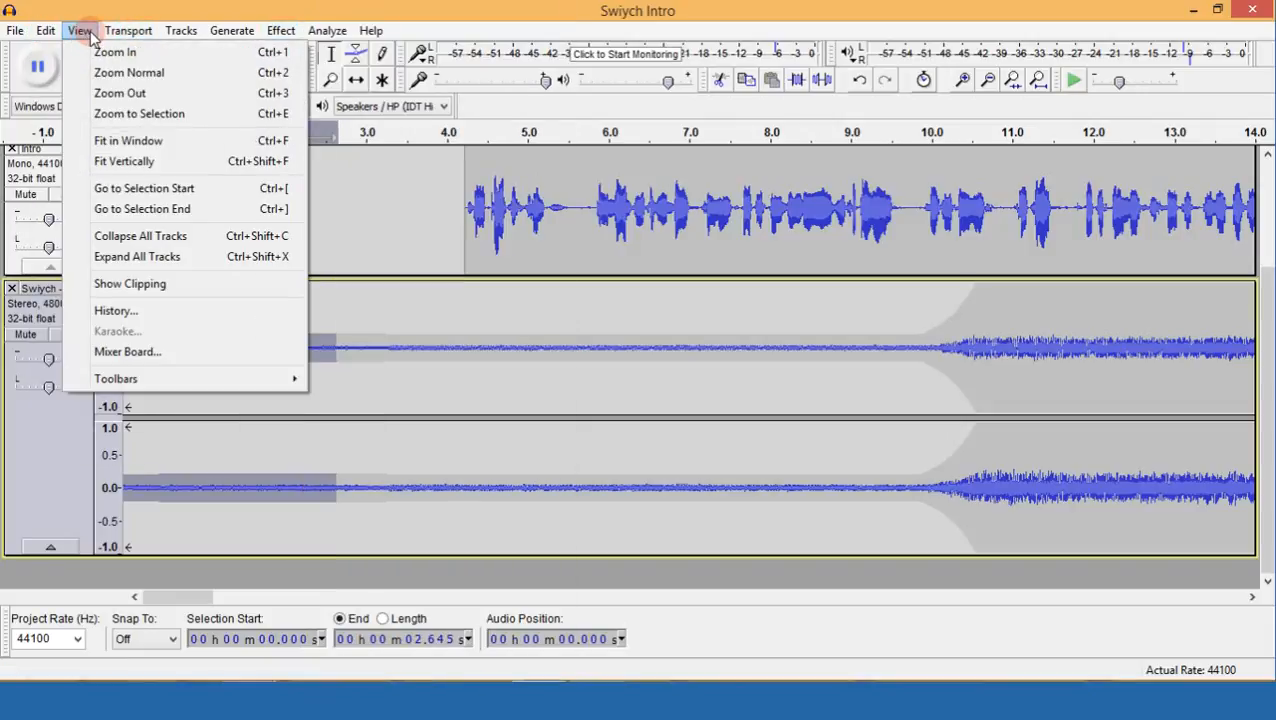
pyautogui.moveTo(178, 31)
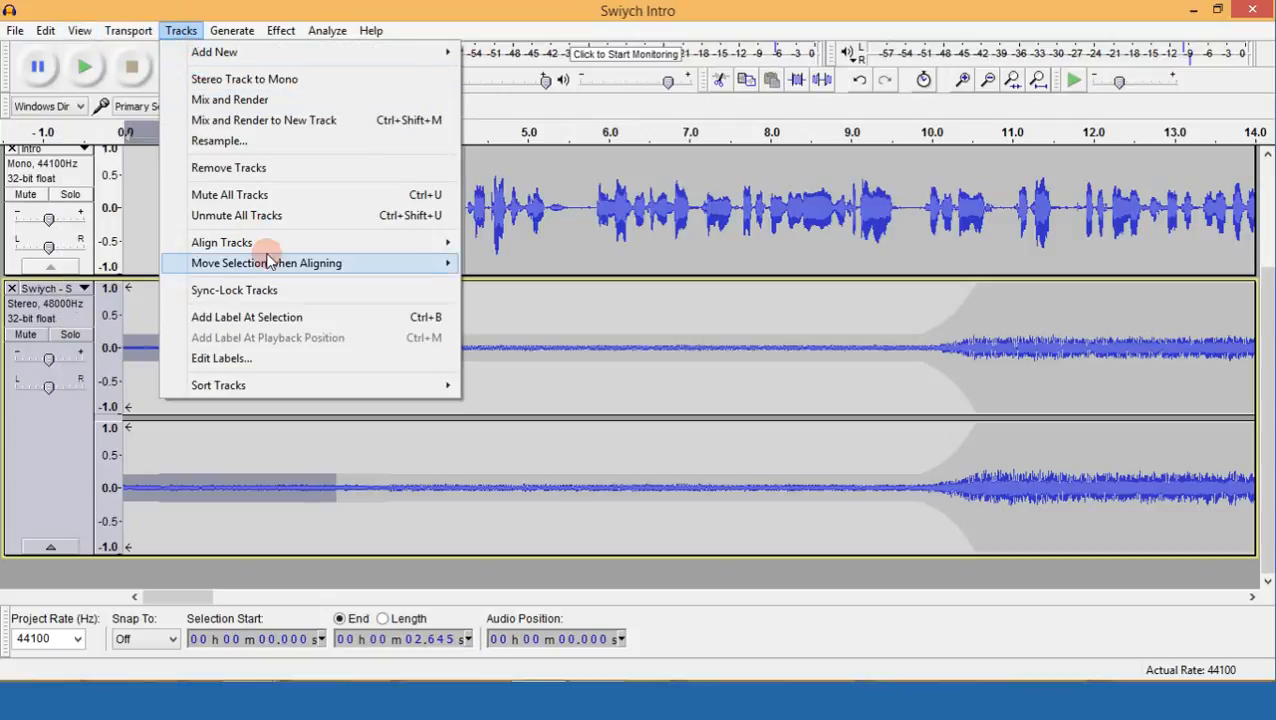
pyautogui.moveTo(231, 31)
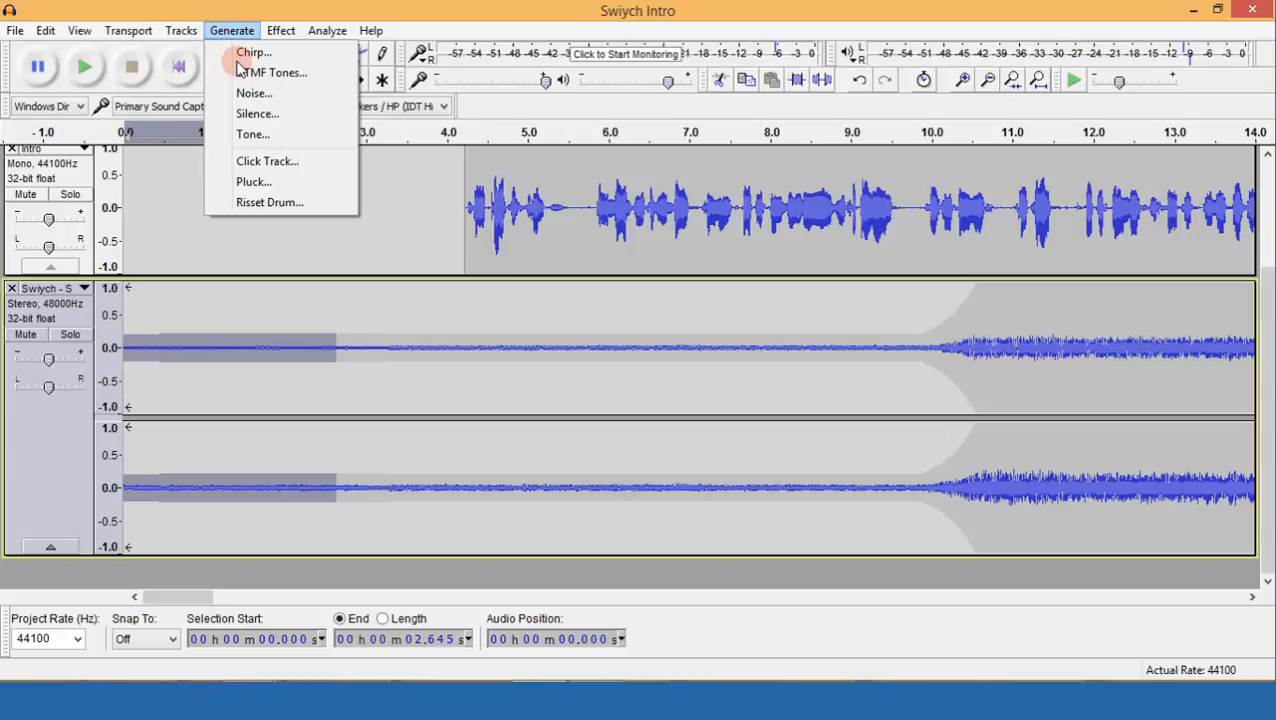
pyautogui.click(256, 114)
pyautogui.press('Return')
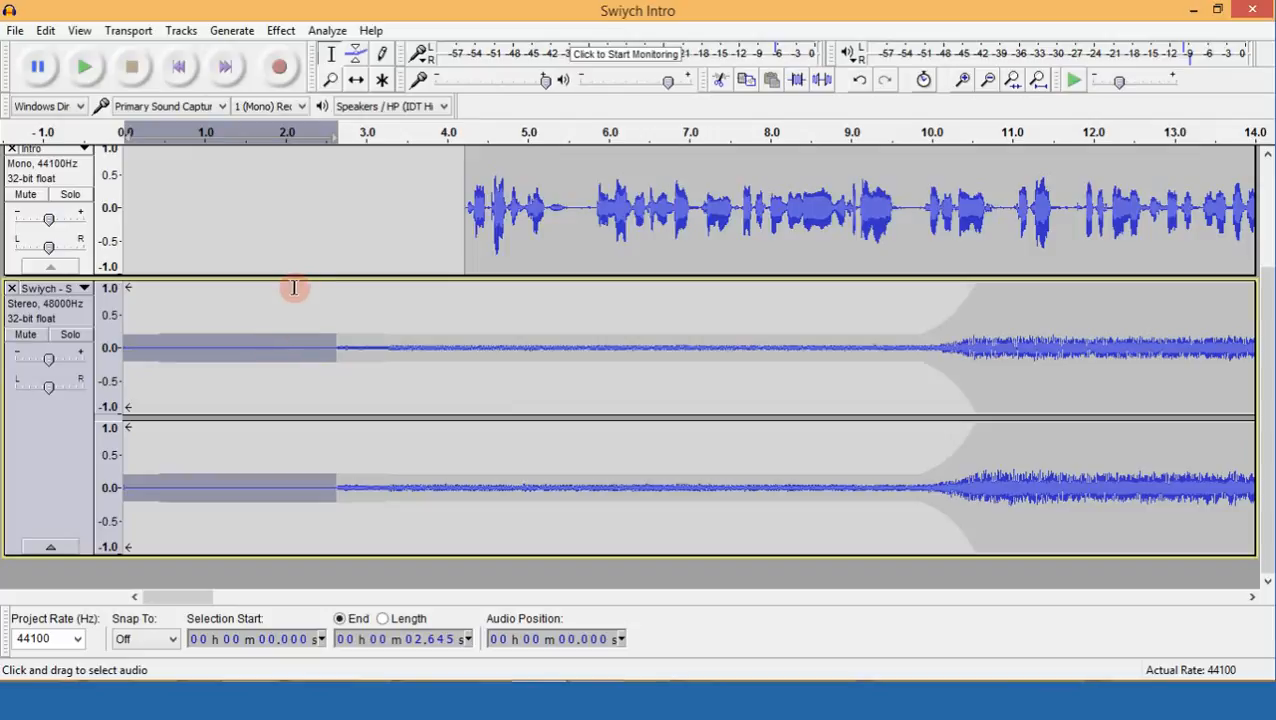
# Try deleting the silenced opening of the music track, and undo the deletion.
pyautogui.scroll(3, 332, 312)
pyautogui.scroll(-3, 357, 421)
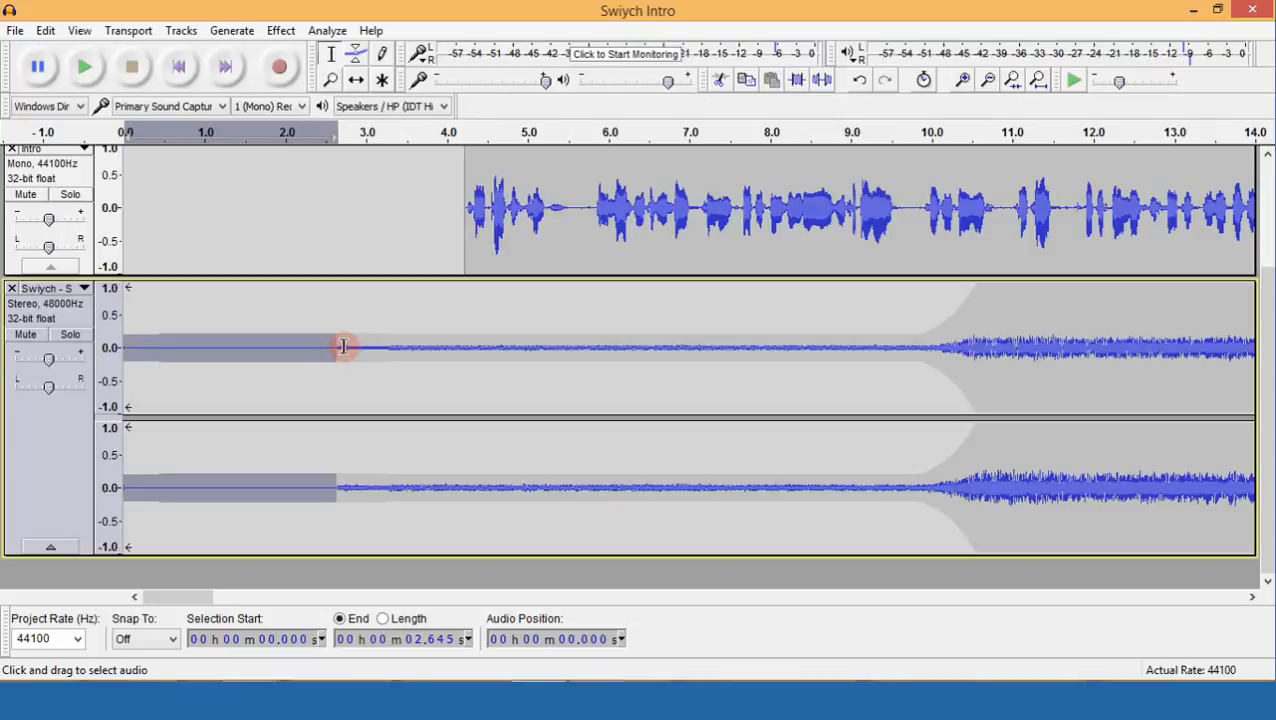
pyautogui.press('Delete')
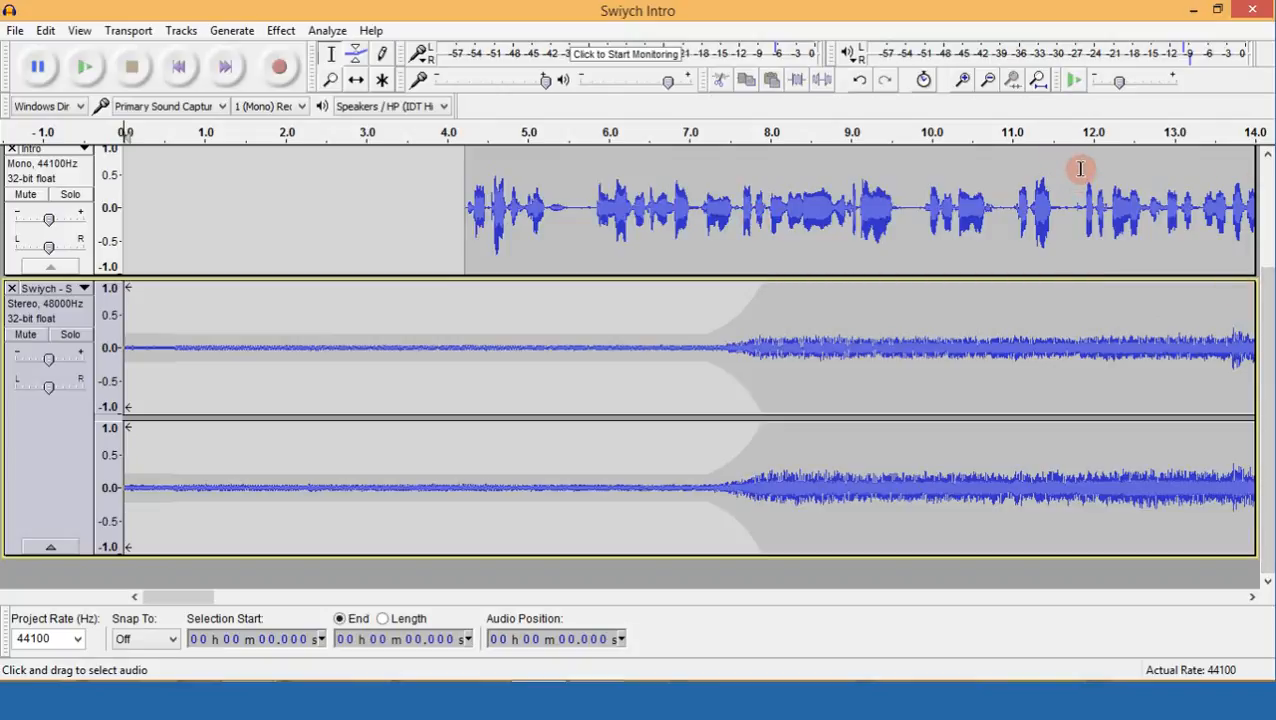
pyautogui.hotkey('ctrl', 'z')
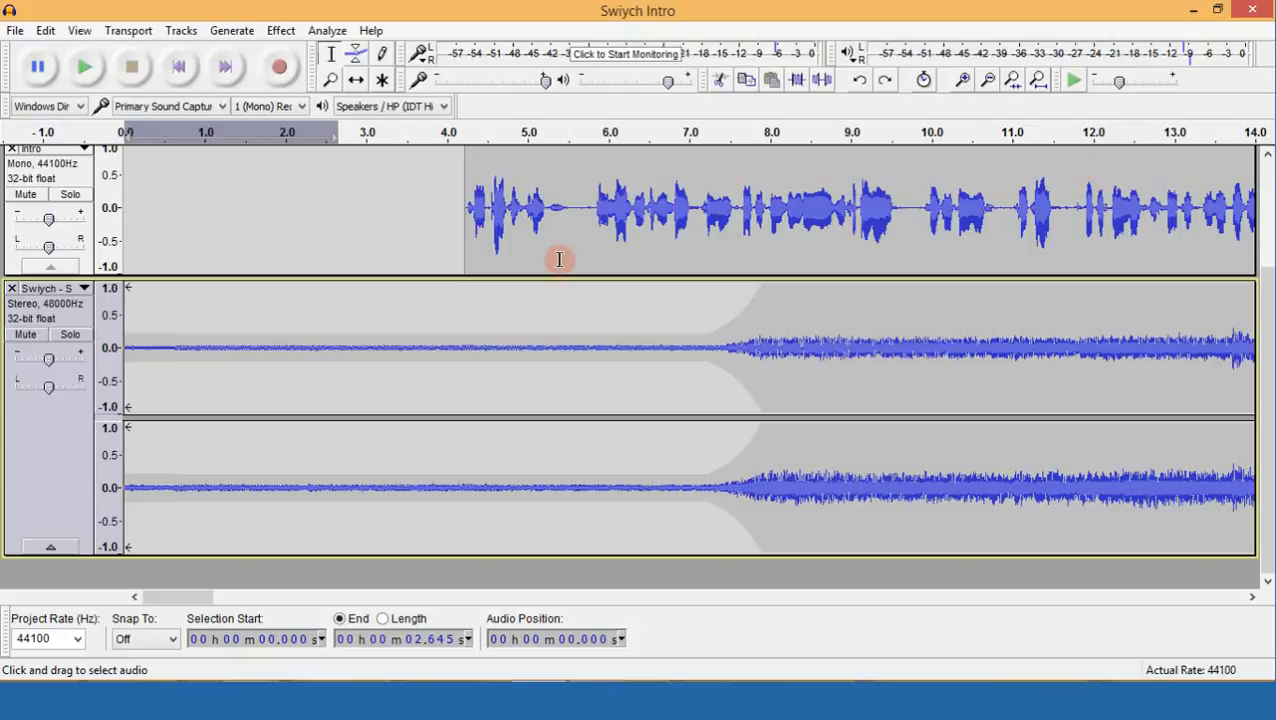
# Lower the start of the music track's volume envelope slightly with the Envelope tool, placing its control point at about 3.5 seconds.
pyautogui.click(347, 352)
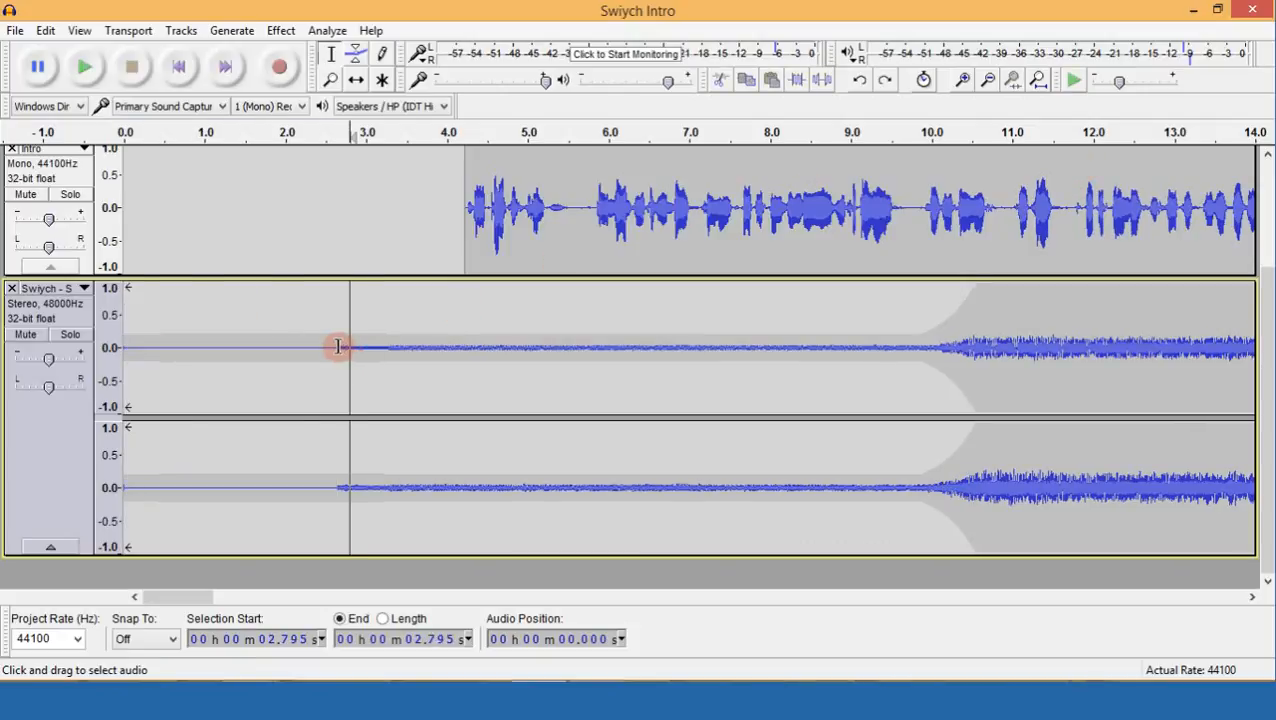
pyautogui.click(338, 346)
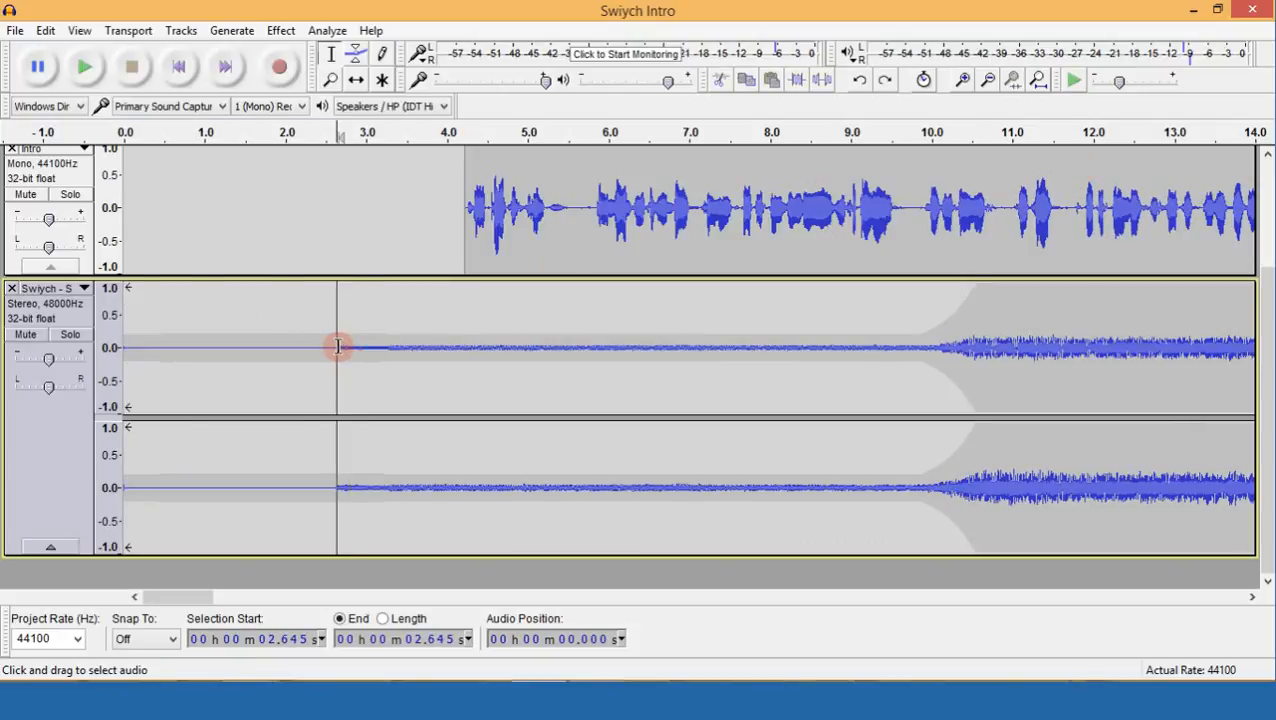
pyautogui.click(355, 54)
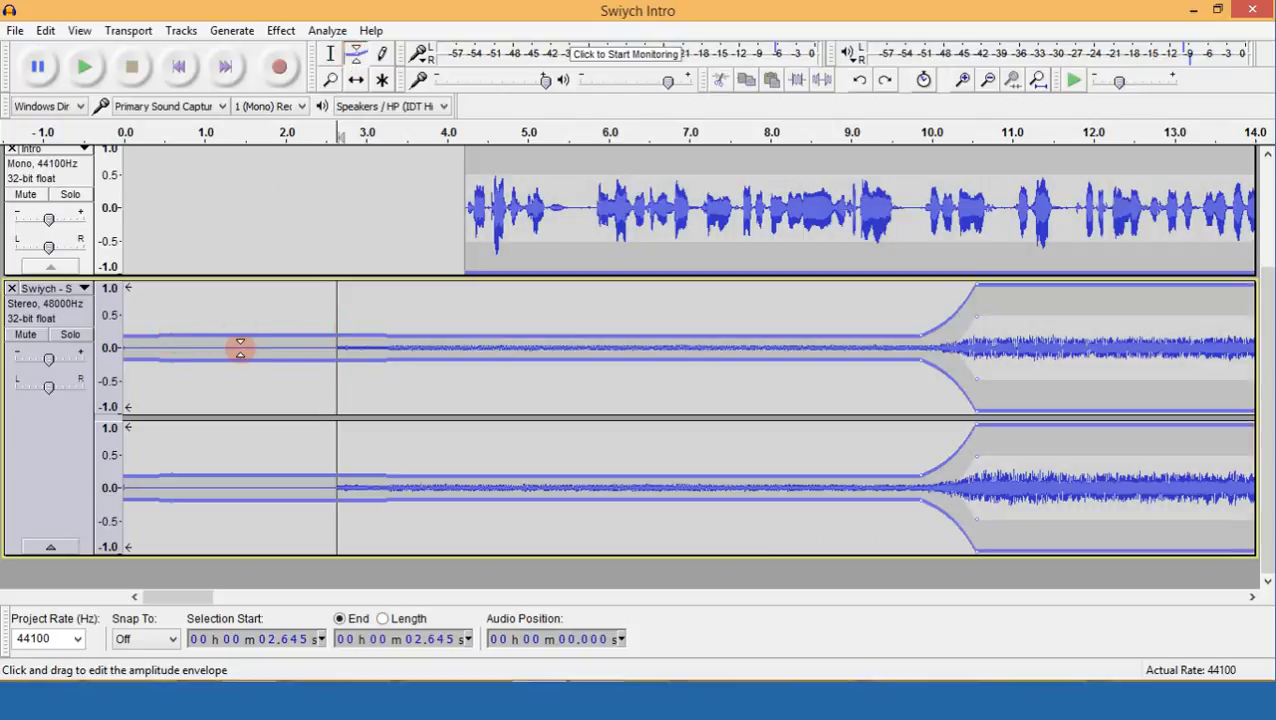
pyautogui.moveTo(306, 346)
pyautogui.mouseDown()
pyautogui.moveTo(316, 353)
pyautogui.moveTo(327, 332)
pyautogui.mouseUp()
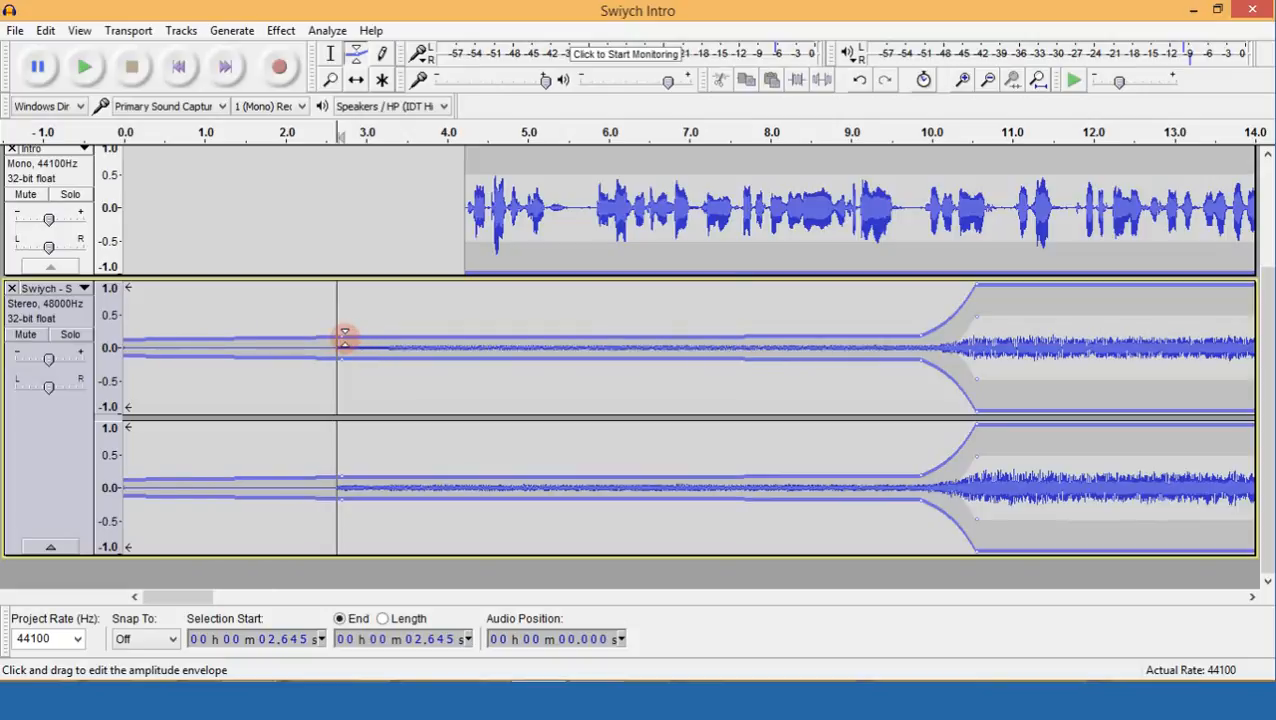
pyautogui.moveTo(399, 338); pyautogui.dragTo(413, 339)
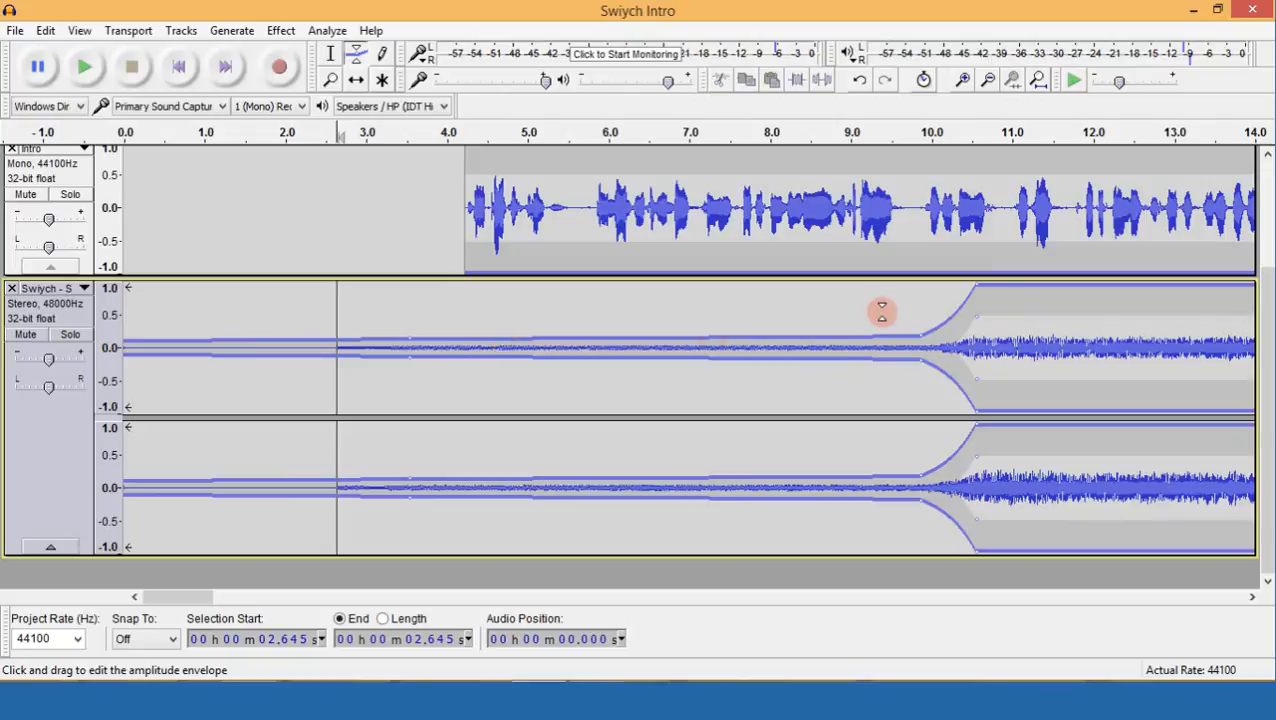
# Stretch the music track's envelope fade-up so it reaches full volume at about 16.2 seconds, where the Intro speech ends.
pyautogui.click(1251, 597)
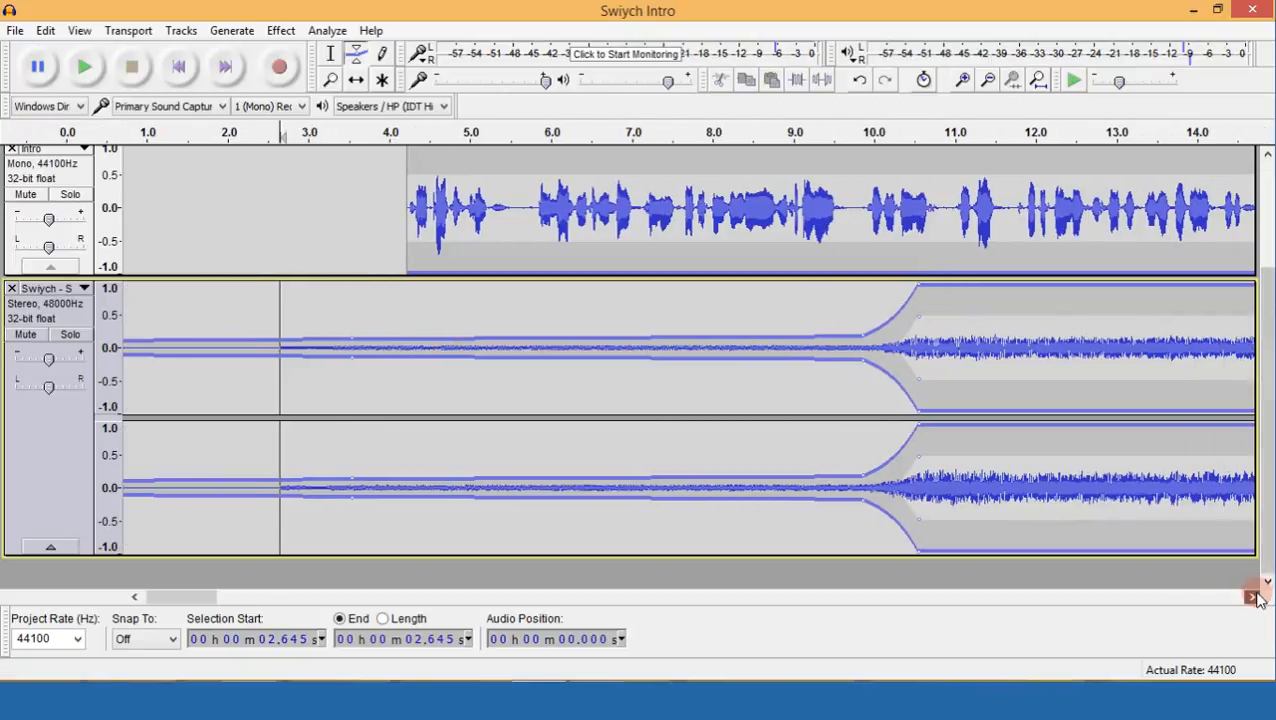
pyautogui.click(1256, 596)
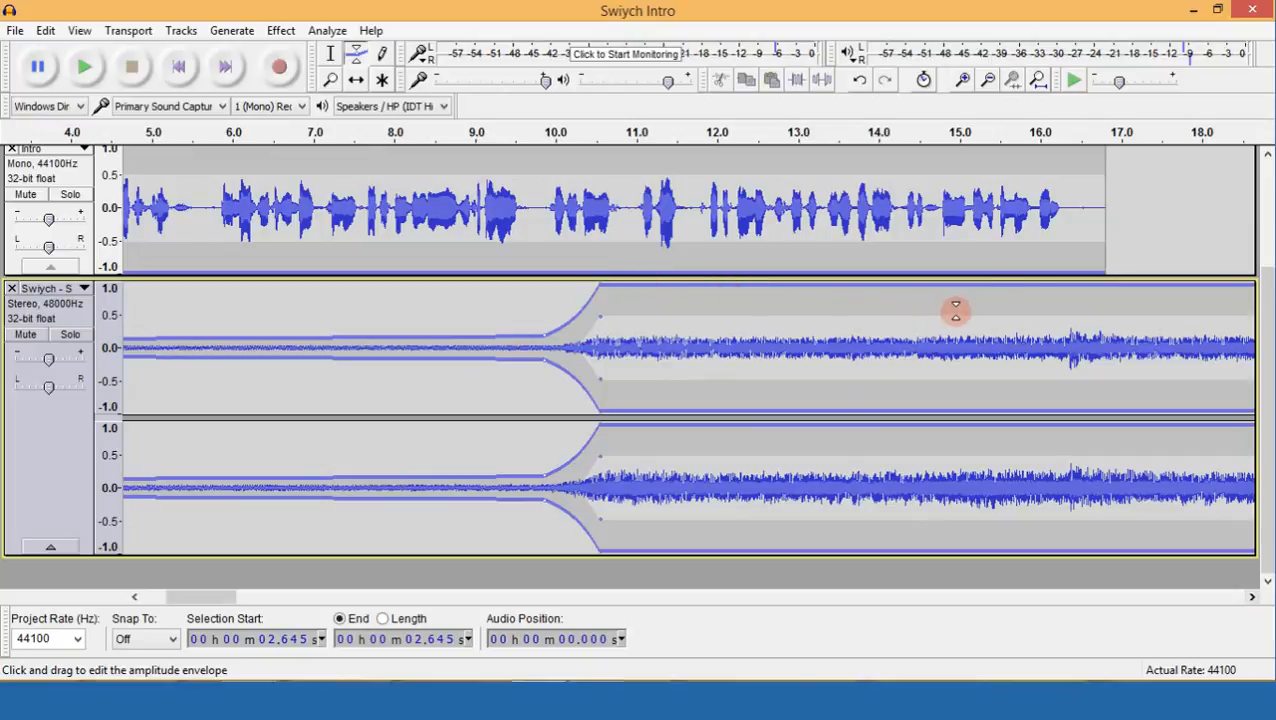
pyautogui.moveTo(1097, 283); pyautogui.dragTo(1058, 285)
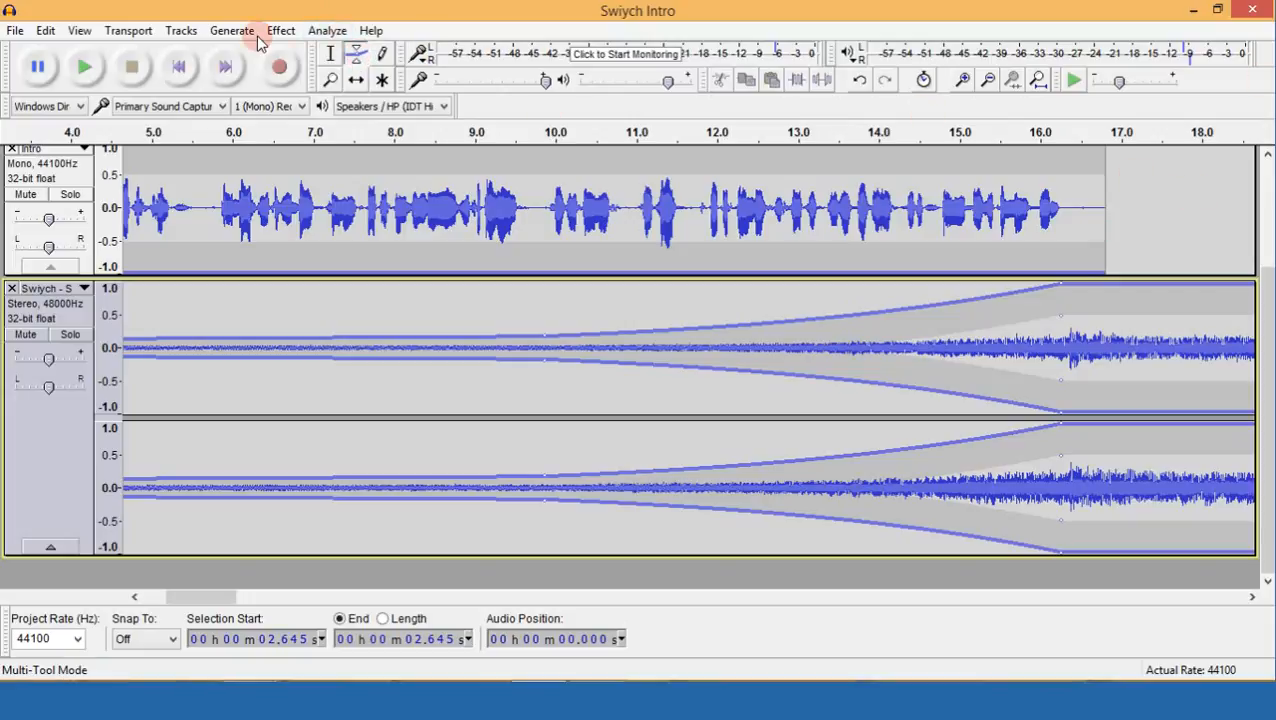
# Play the mix from the start to check the voice tracks against the music fade-up, and stop playback.
pyautogui.click(988, 80)
pyautogui.click(988, 80)
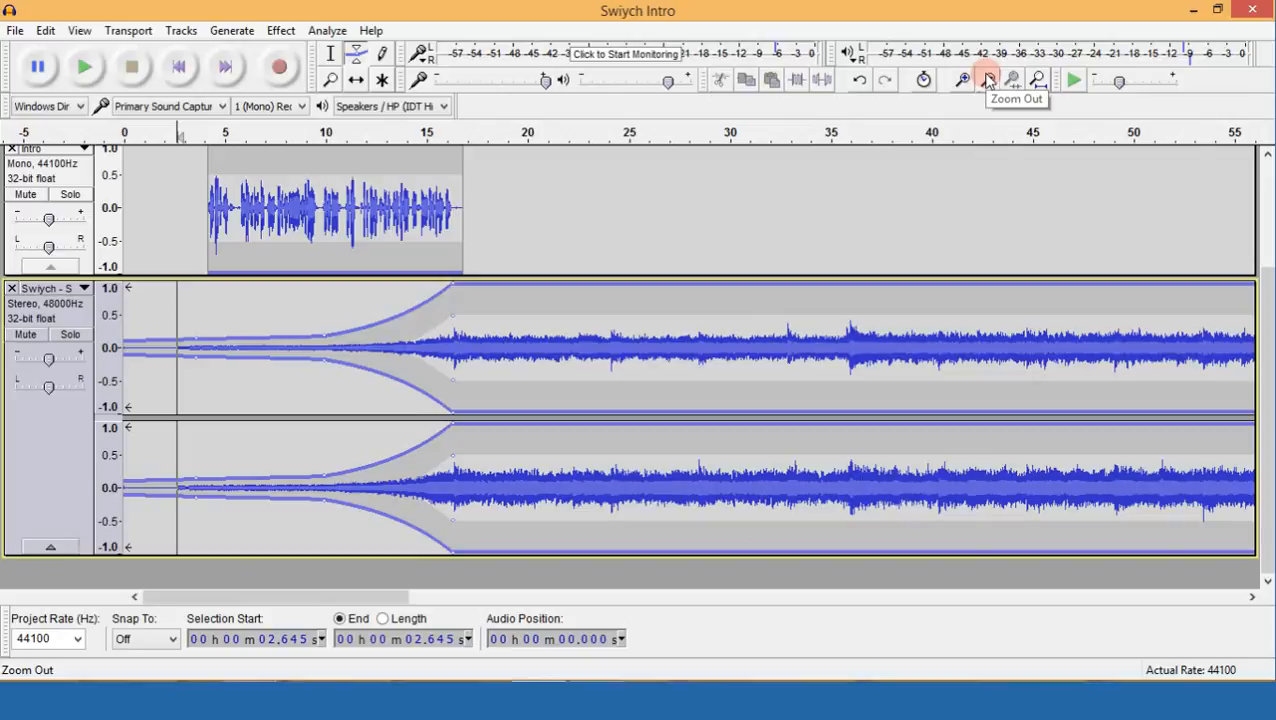
pyautogui.click(179, 66)
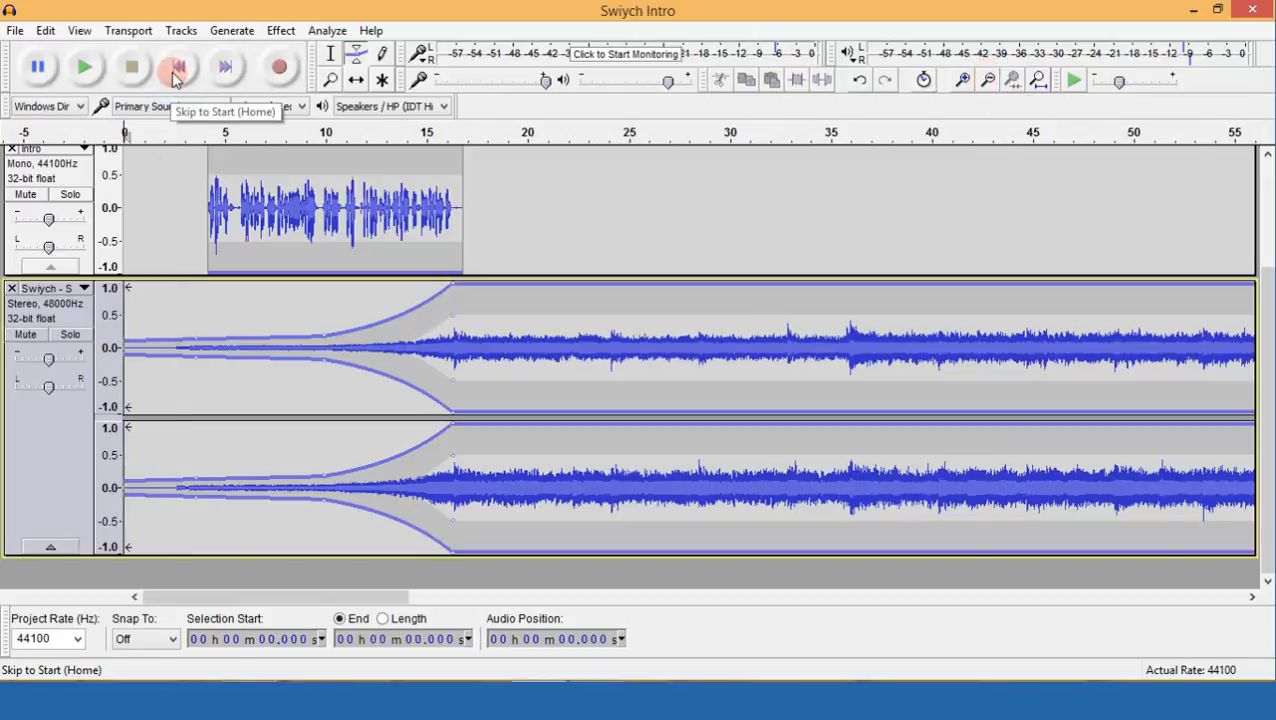
pyautogui.click(87, 64)
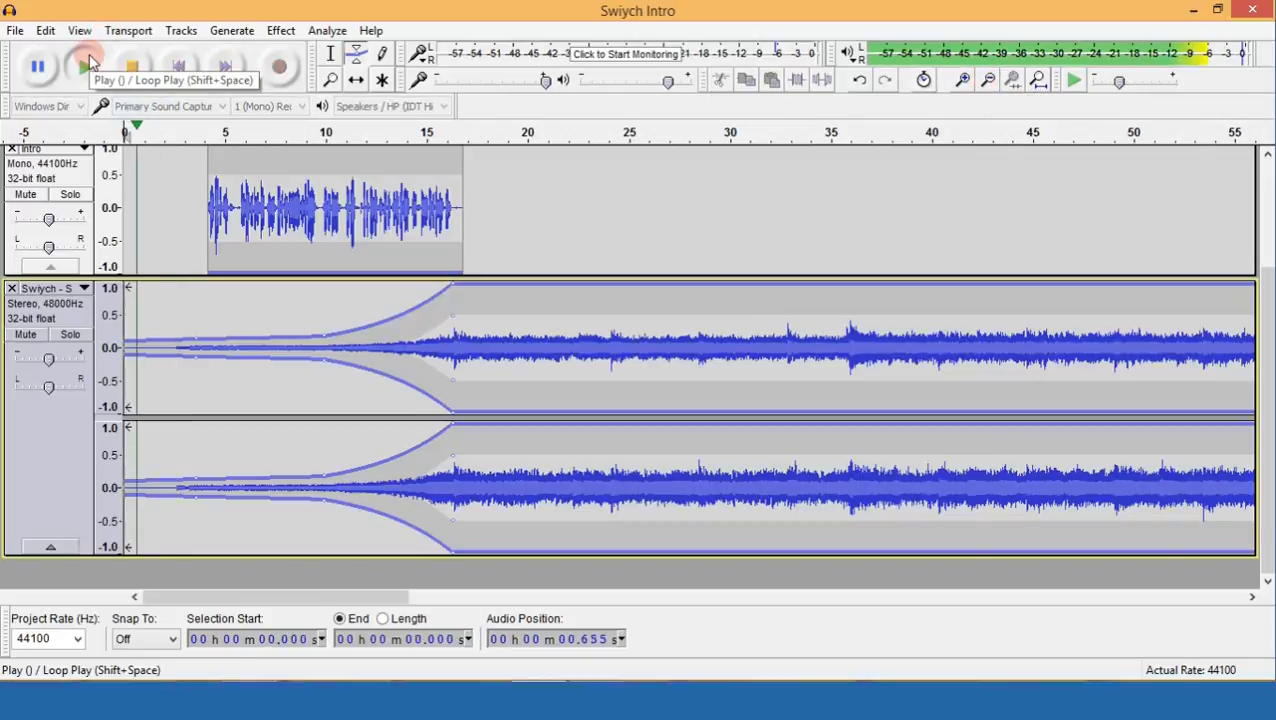
pyautogui.scroll(3, 340, 250)
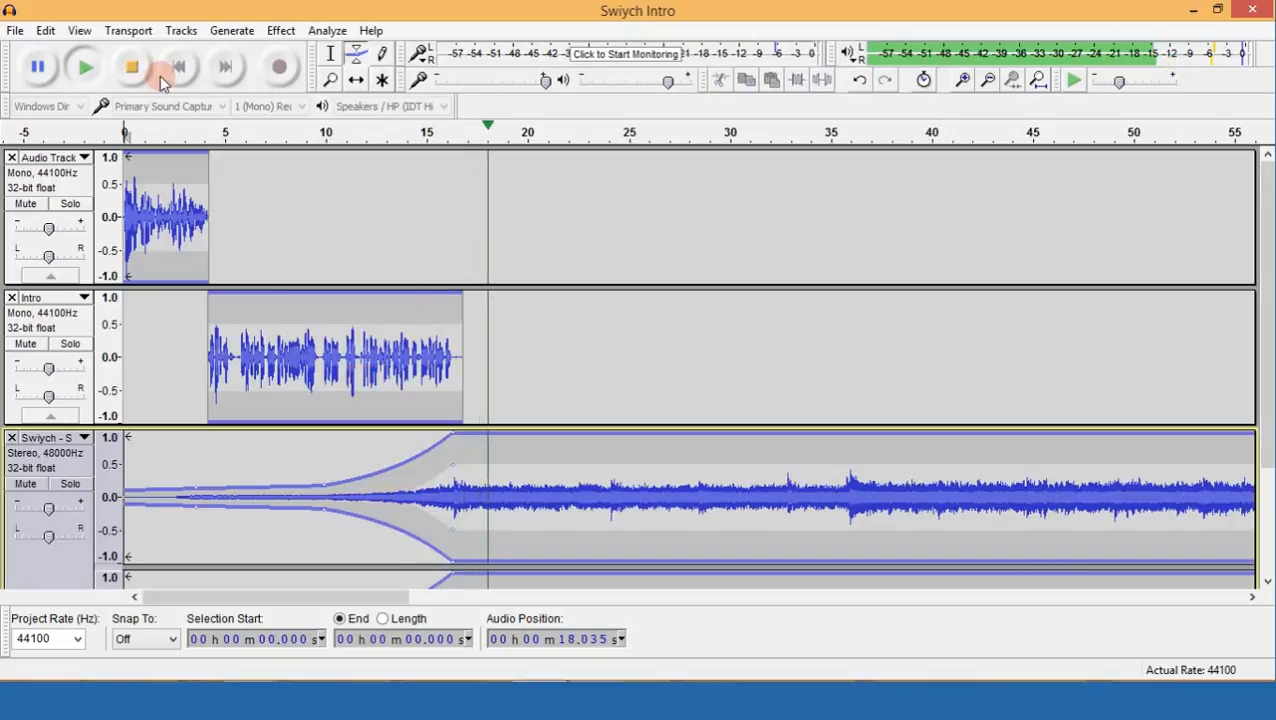
pyautogui.click(132, 68)
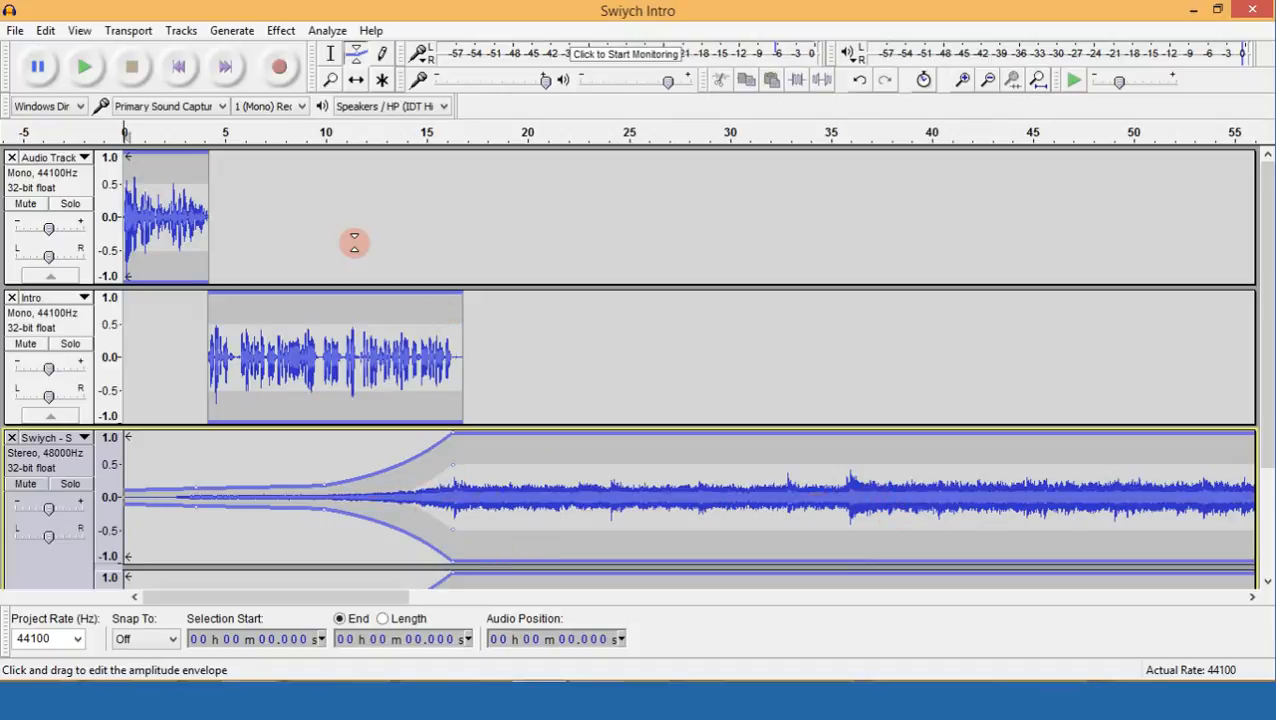
# Select the transition from about 14.5 to 19.1 seconds across the Intro and music tracks and play it back.
pyautogui.click(330, 57)
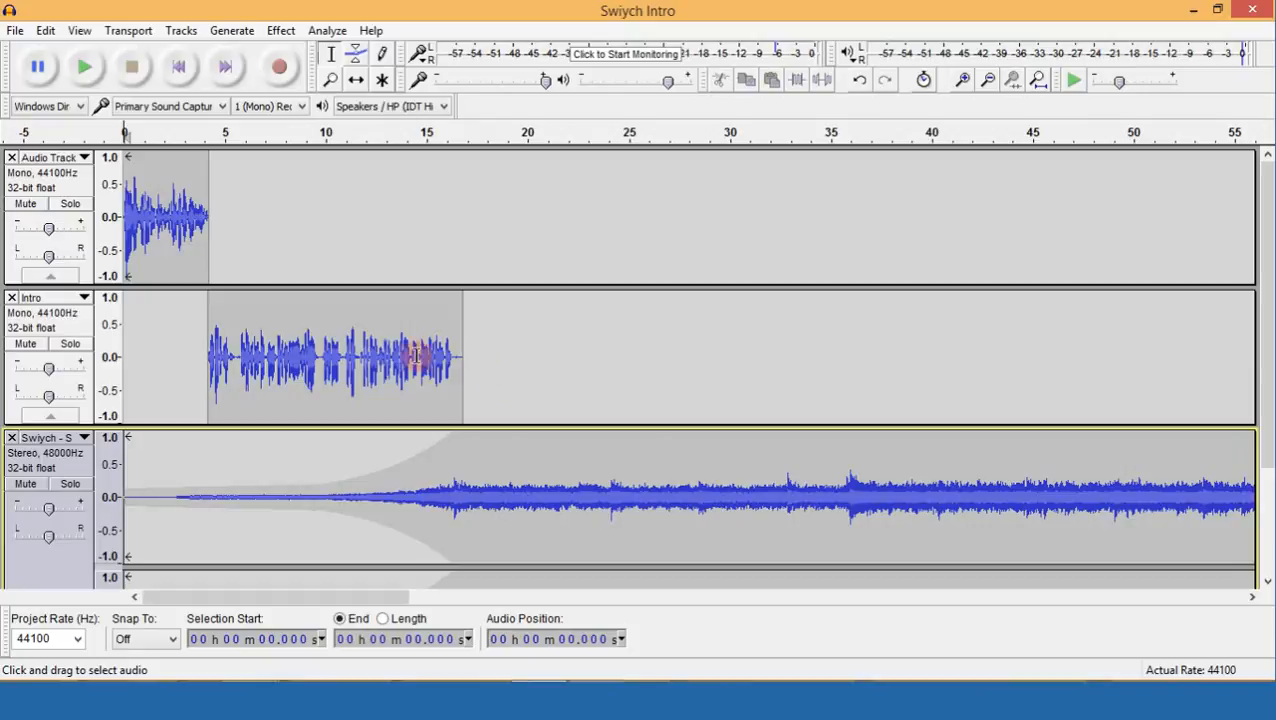
pyautogui.moveTo(415, 355); pyautogui.dragTo(507, 470)
pyautogui.scroll(-2, 464, 464)
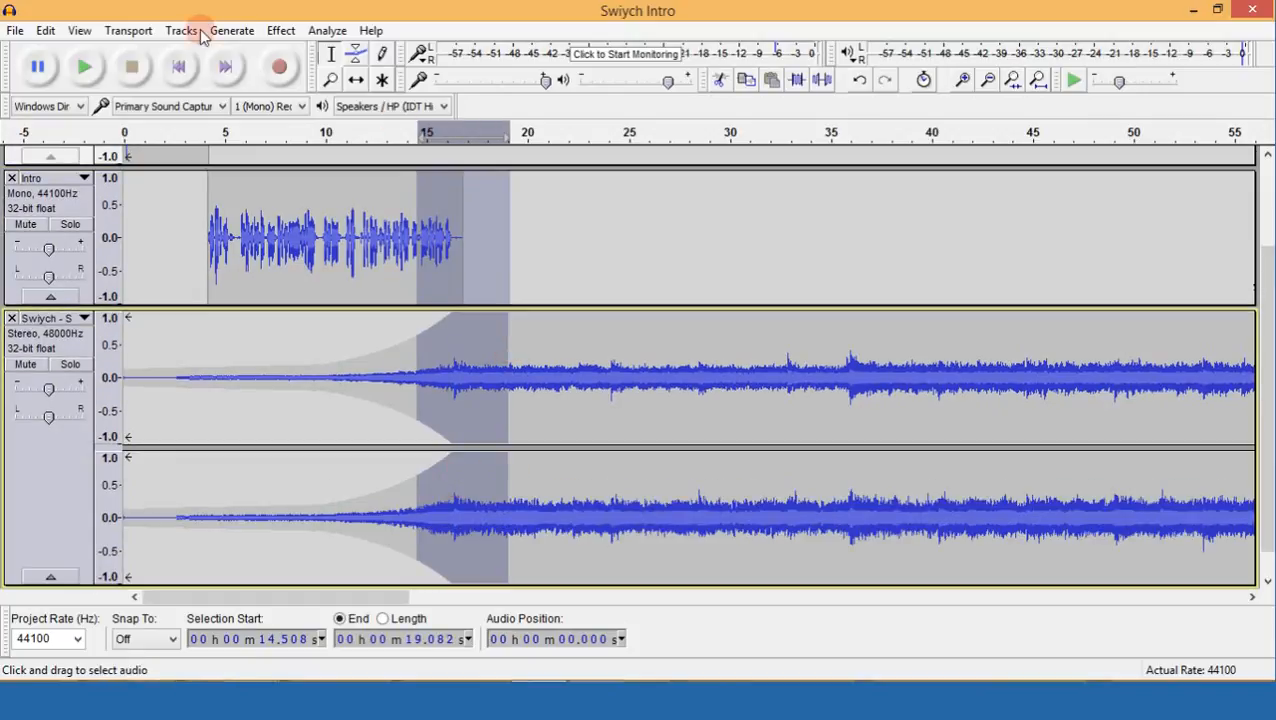
pyautogui.click(82, 85)
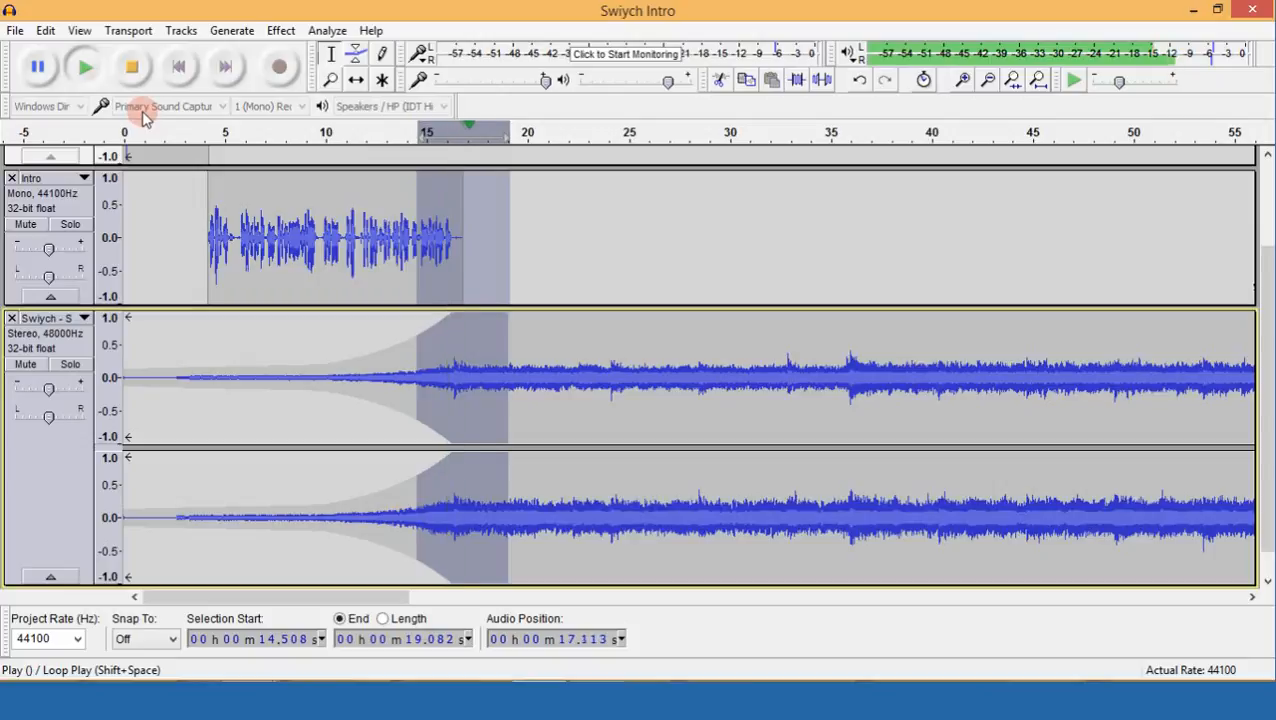
pyautogui.click(130, 72)
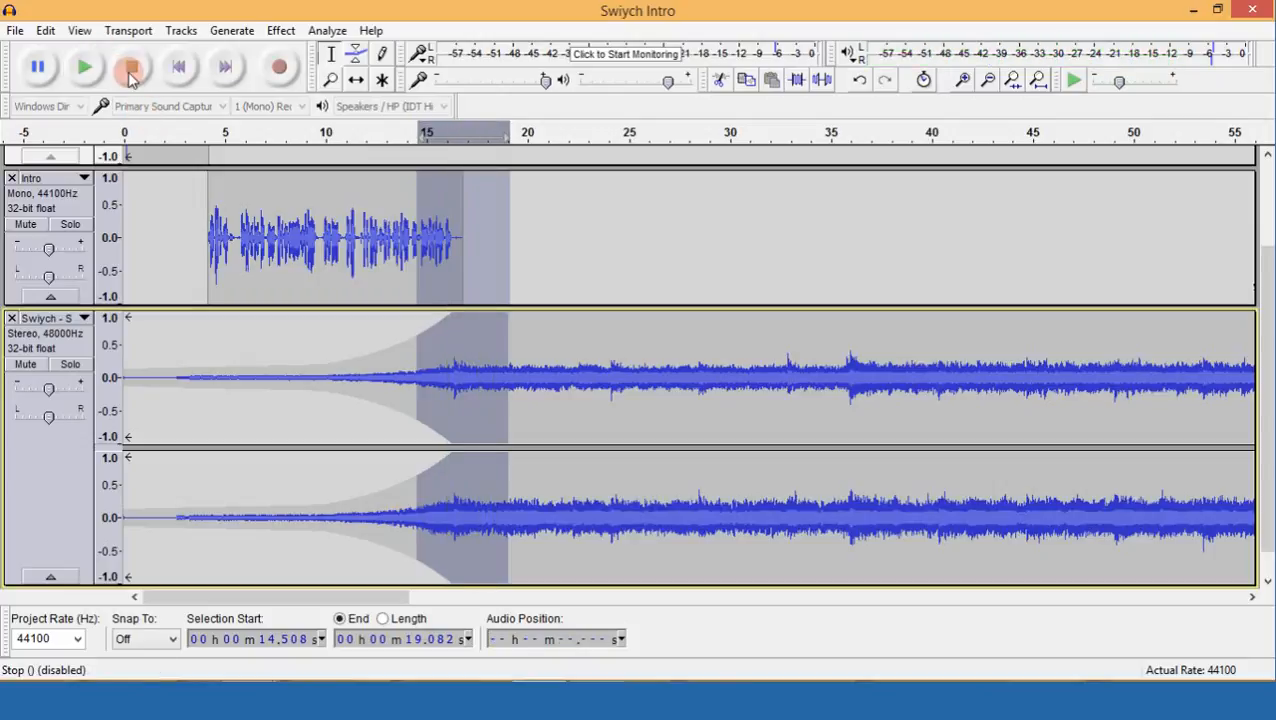
pyautogui.click(481, 259)
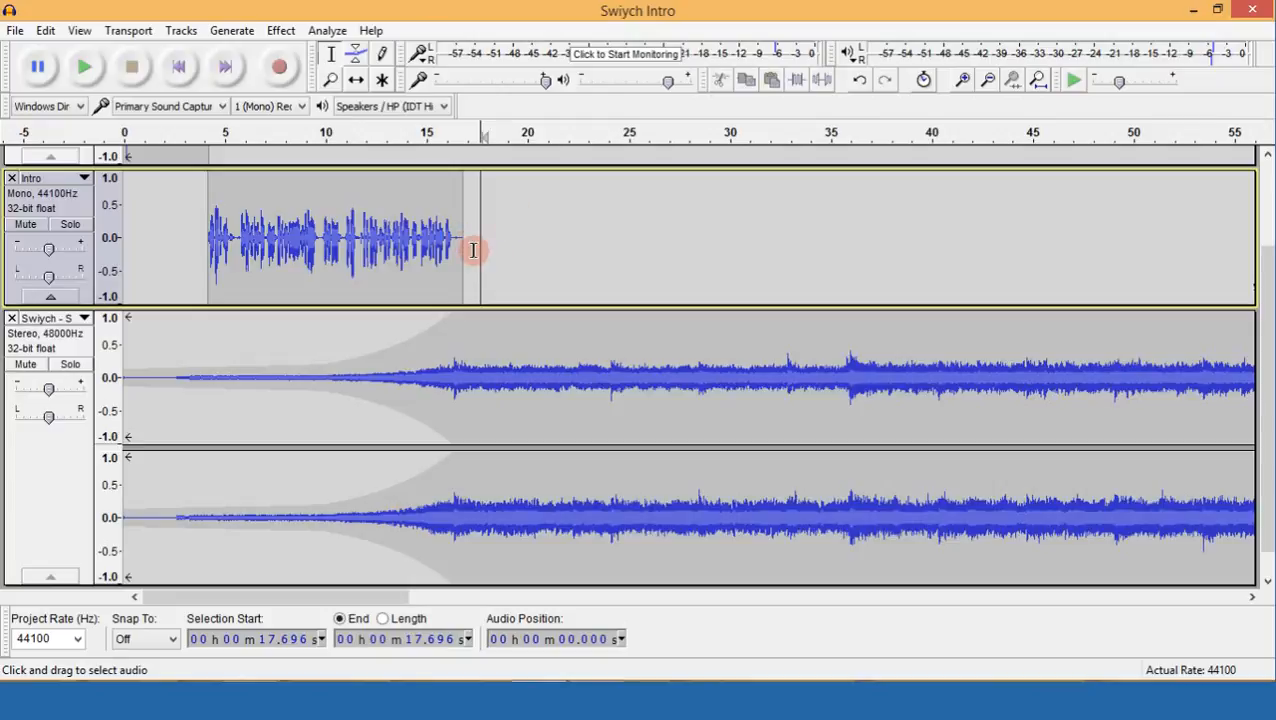
pyautogui.scroll(2, 466, 250)
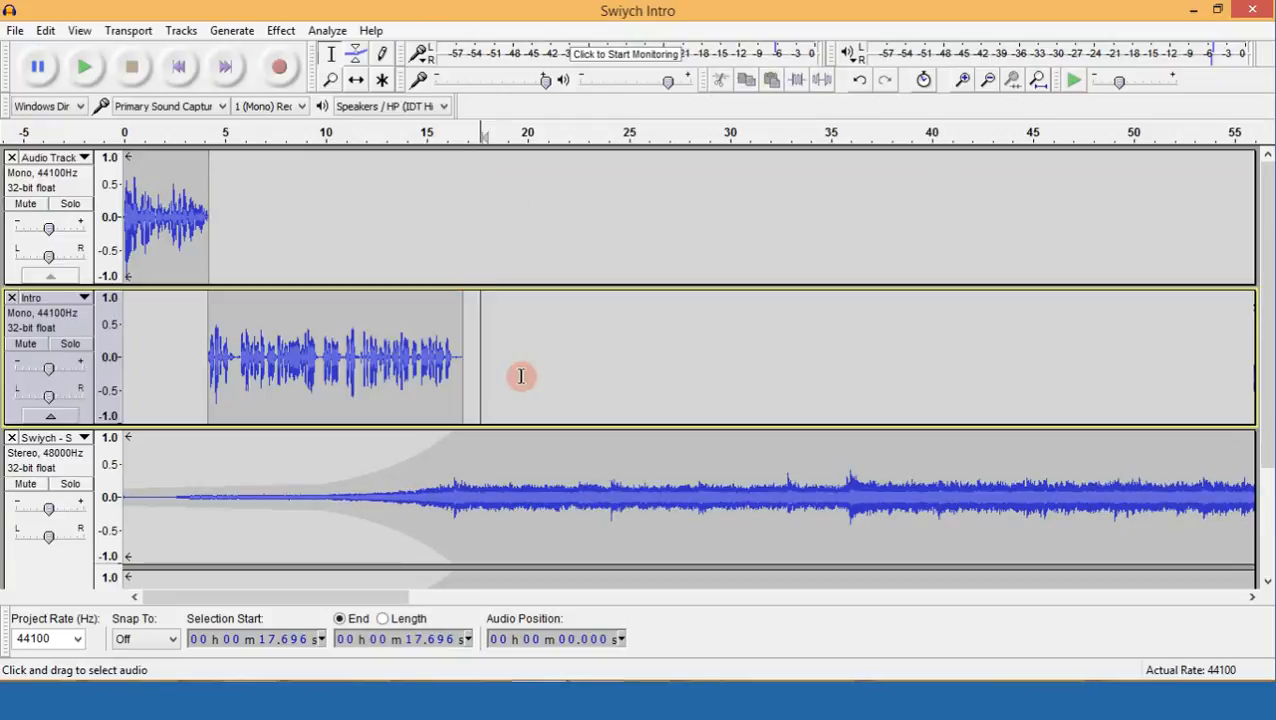
pyautogui.click(604, 337)
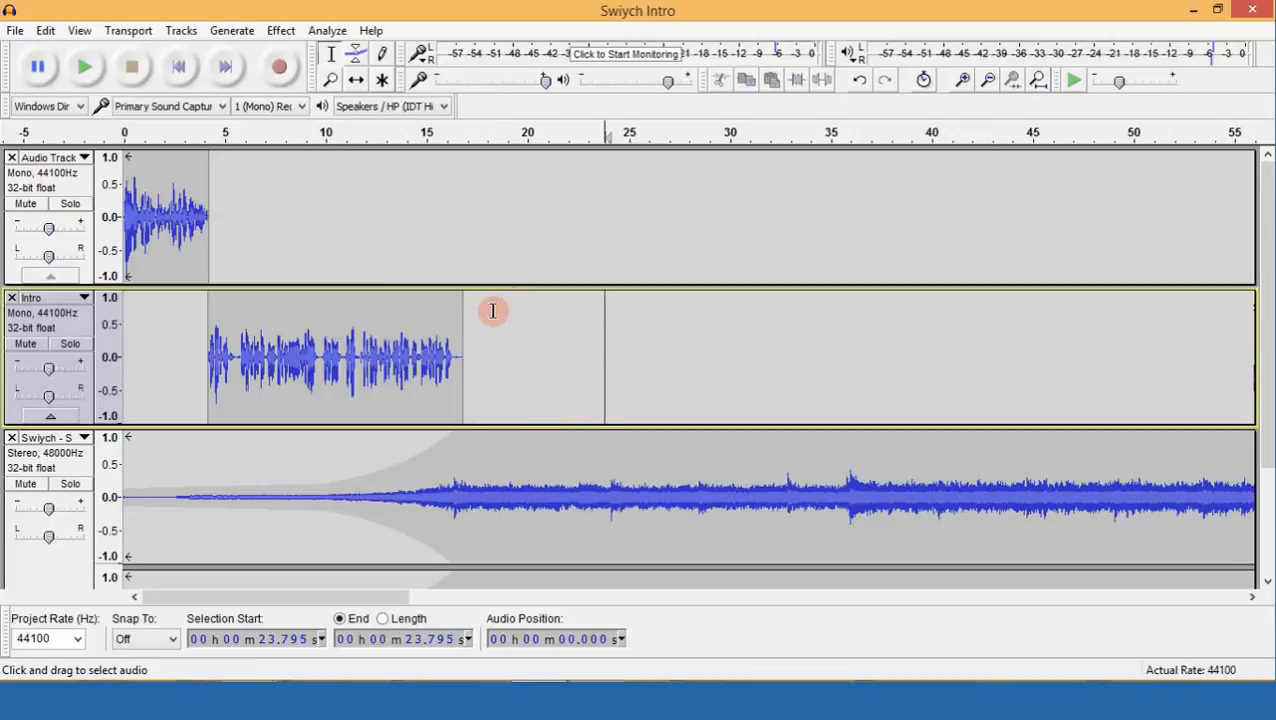
pyautogui.click(350, 318)
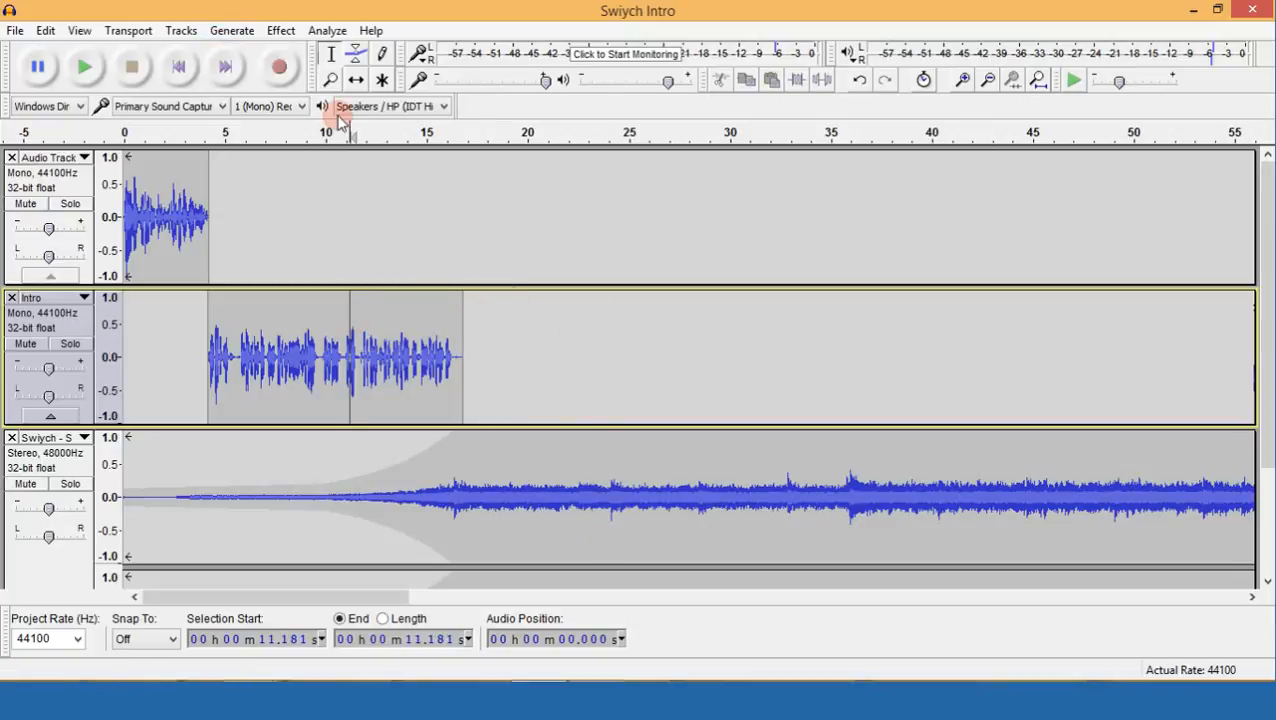
pyautogui.click(517, 312)
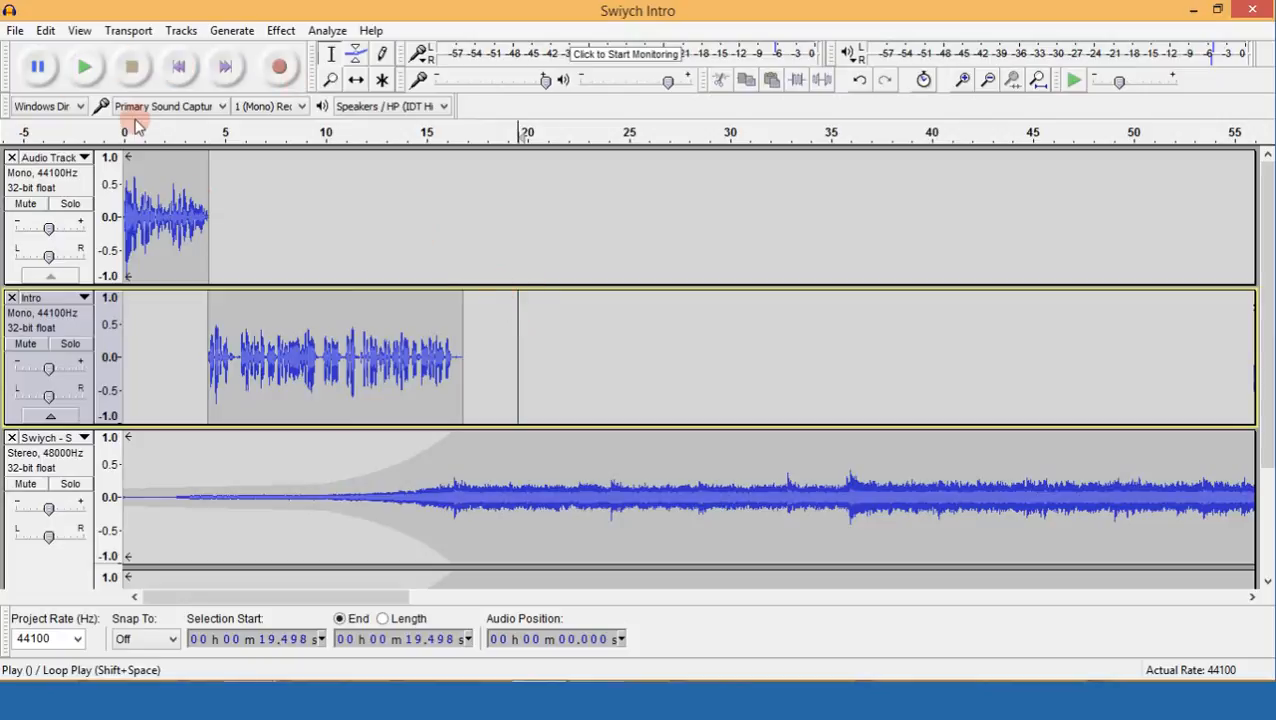
# Play the mix from about 14.4 seconds to hear the speech end and the music rise, and stop playback.
pyautogui.click(414, 335)
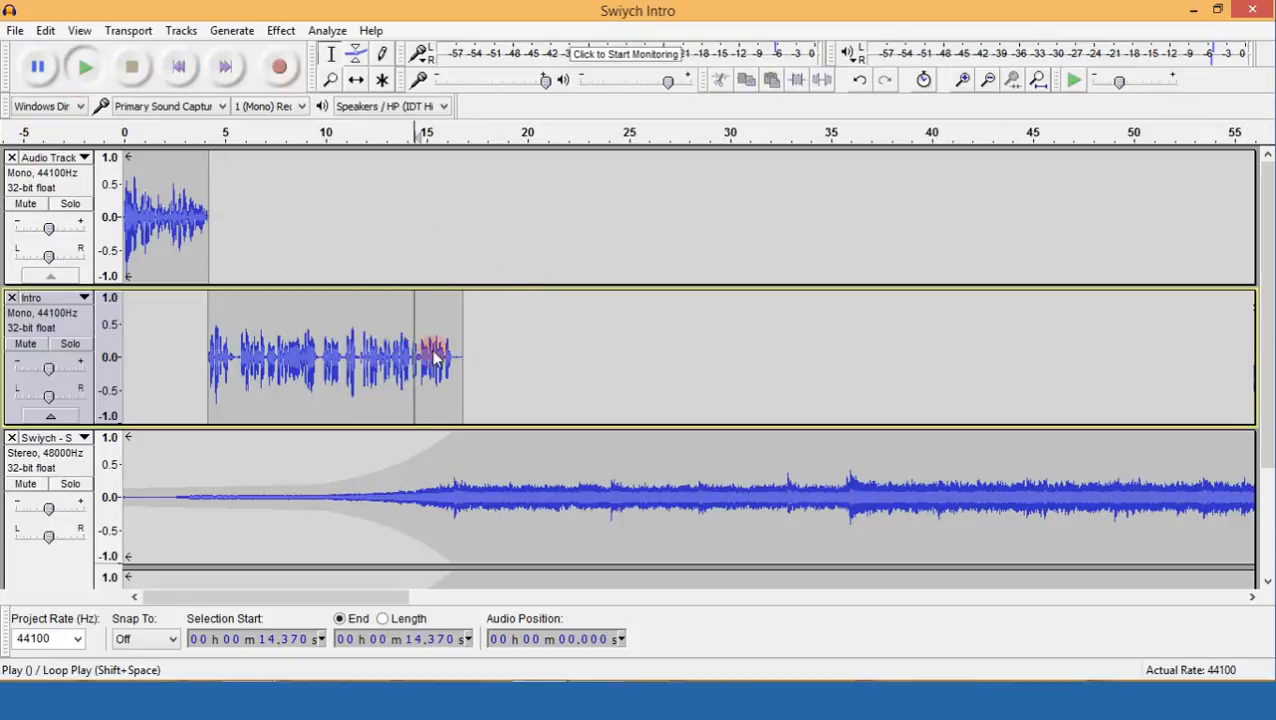
pyautogui.press('space')
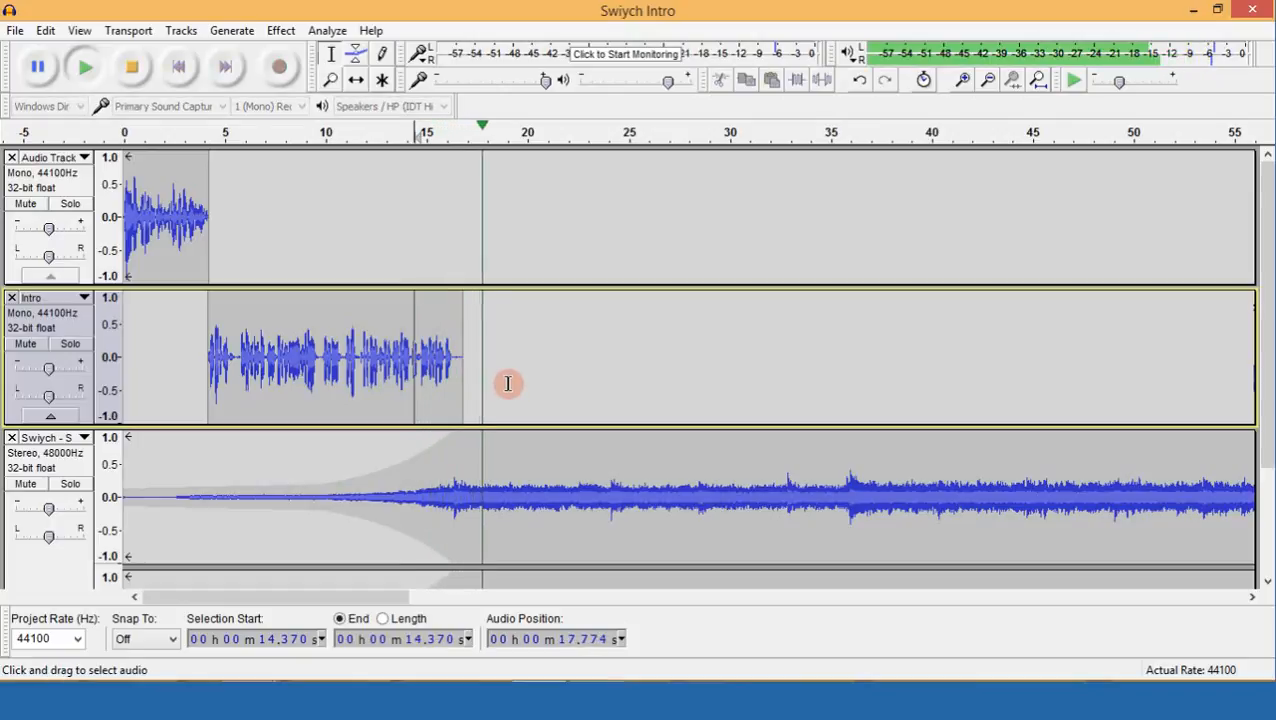
pyautogui.click(530, 298)
pyautogui.click(522, 301)
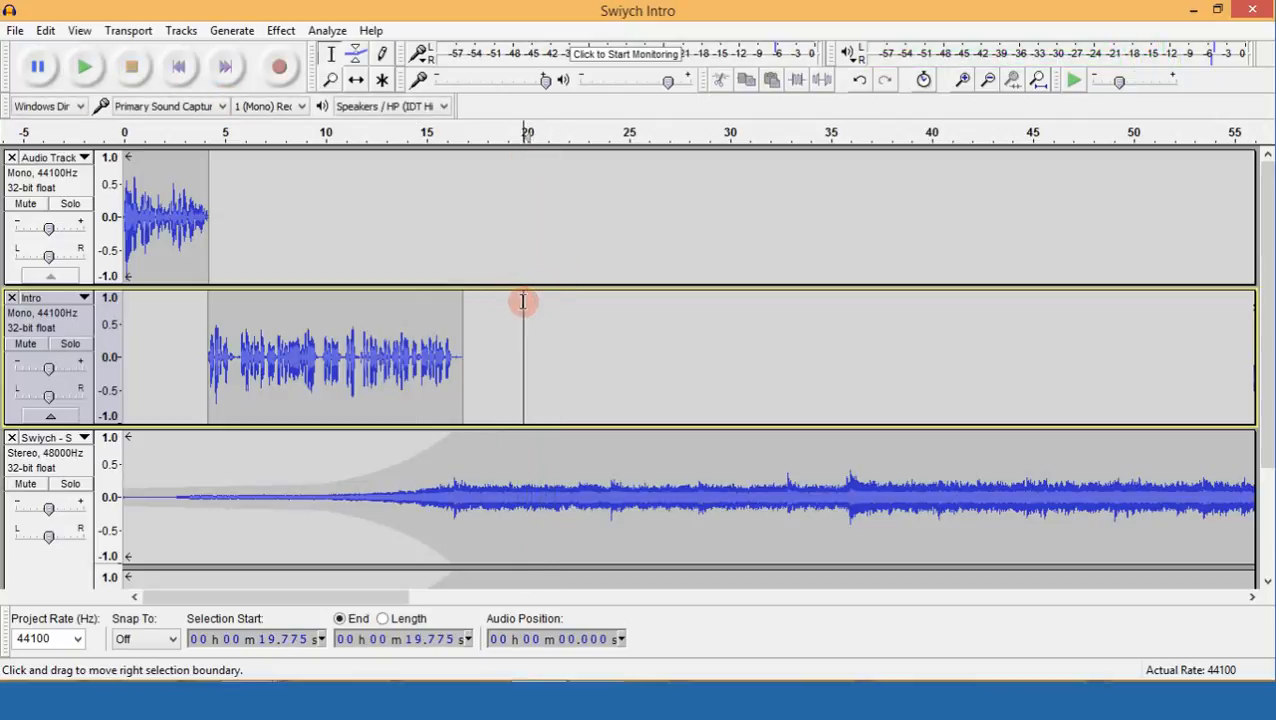
# With the Envelope tool, hold the music at full volume until about 19.7 seconds and lower it to a quiet level by about 22 seconds.
pyautogui.click(521, 441)
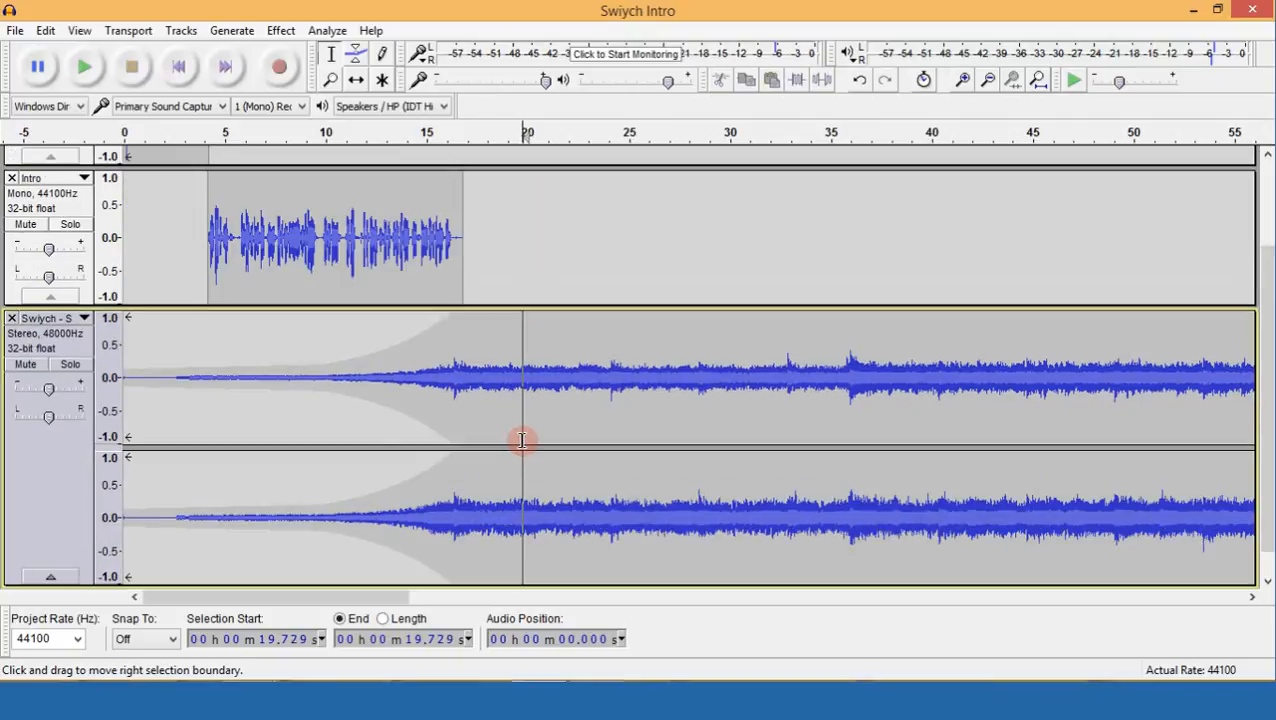
pyautogui.click(358, 60)
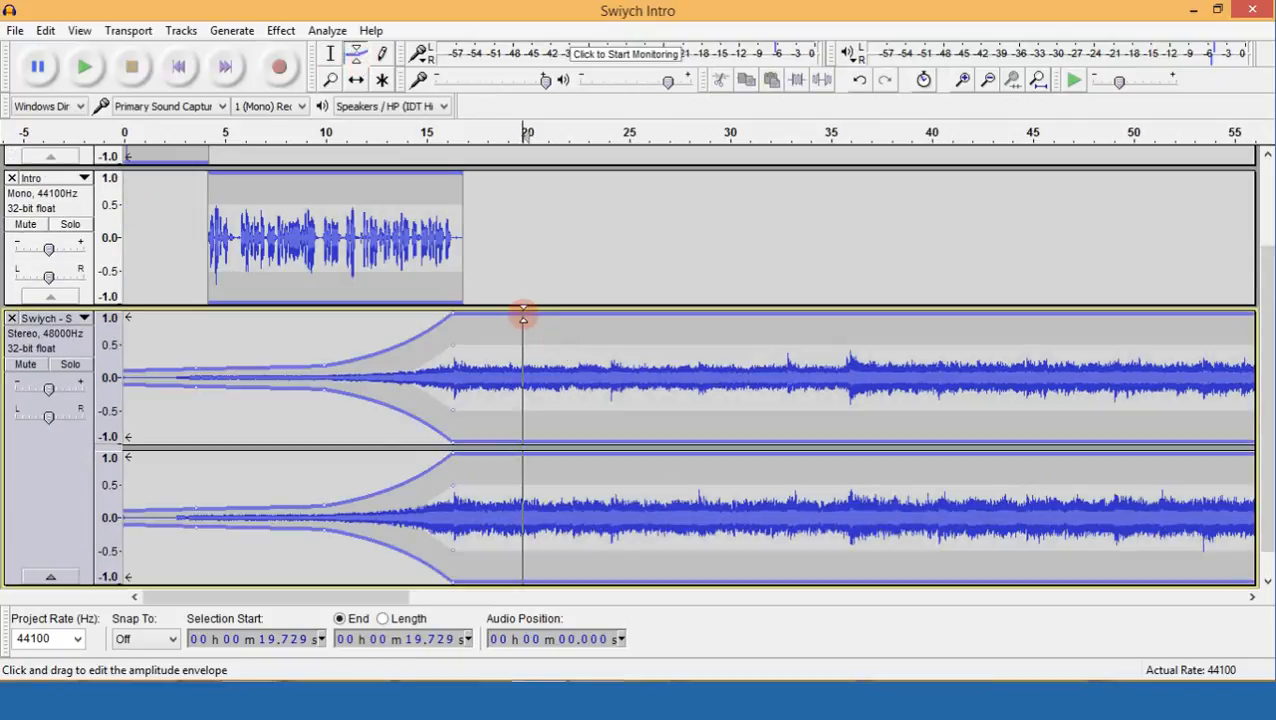
pyautogui.click(522, 316)
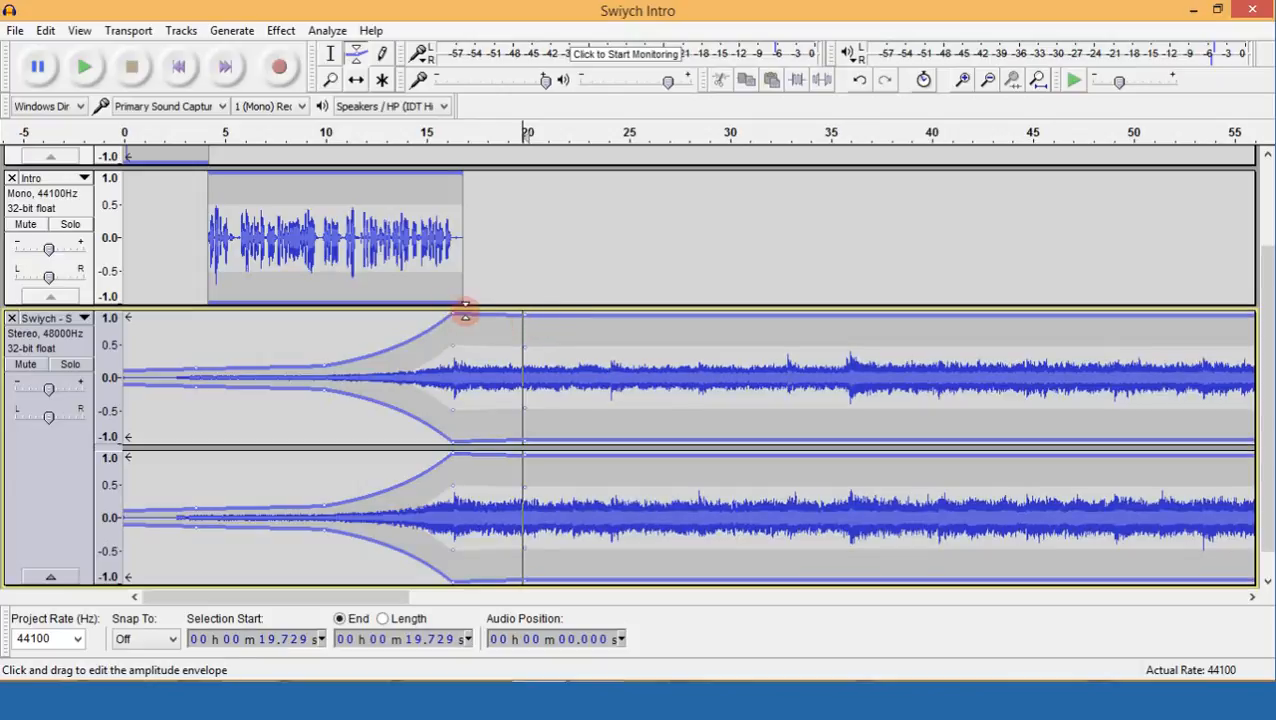
pyautogui.click(558, 319)
pyautogui.moveTo(565, 338); pyautogui.dragTo(567, 365)
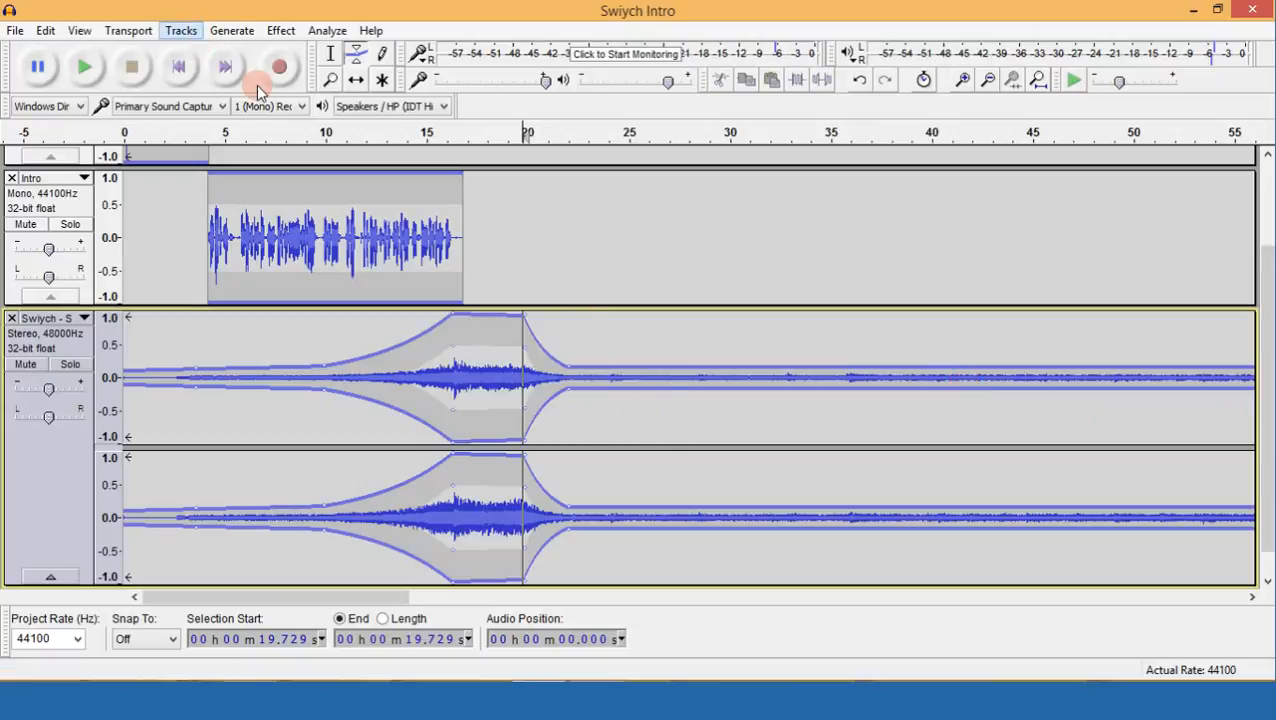
# Record a short clip on a new track from about 19.7 seconds, and delete that track.
pyautogui.click(282, 69)
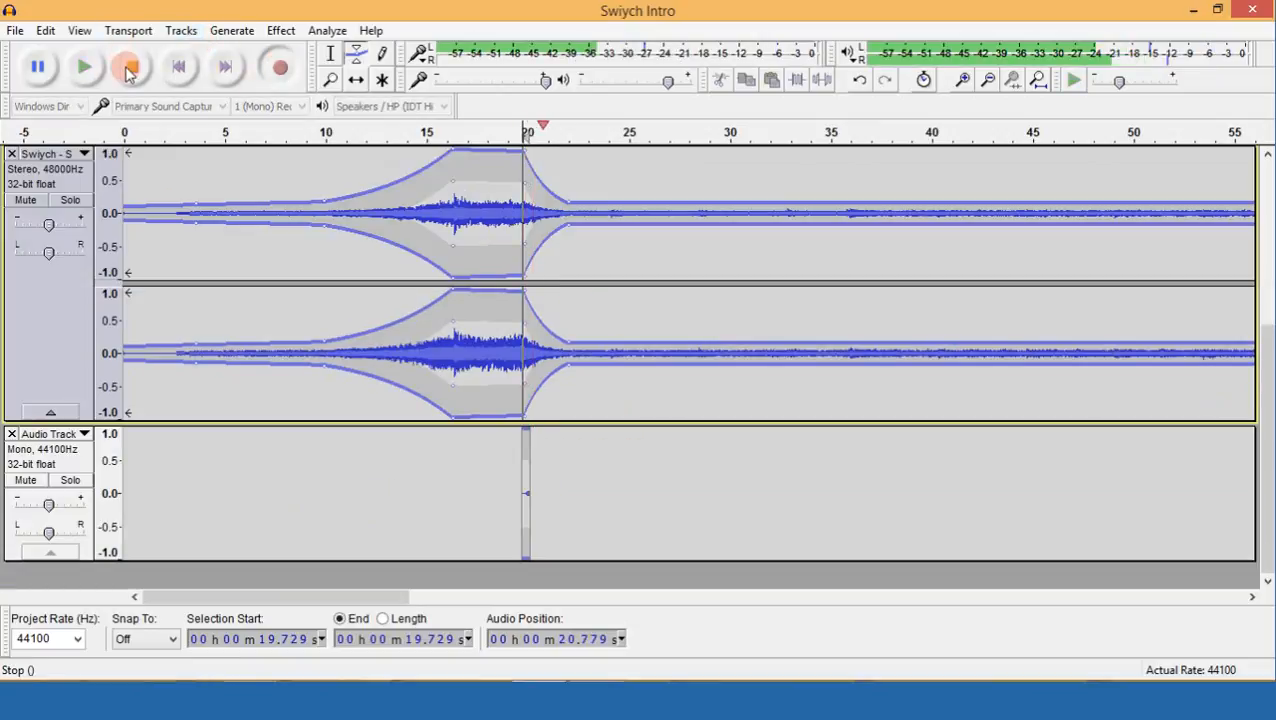
pyautogui.click(131, 66)
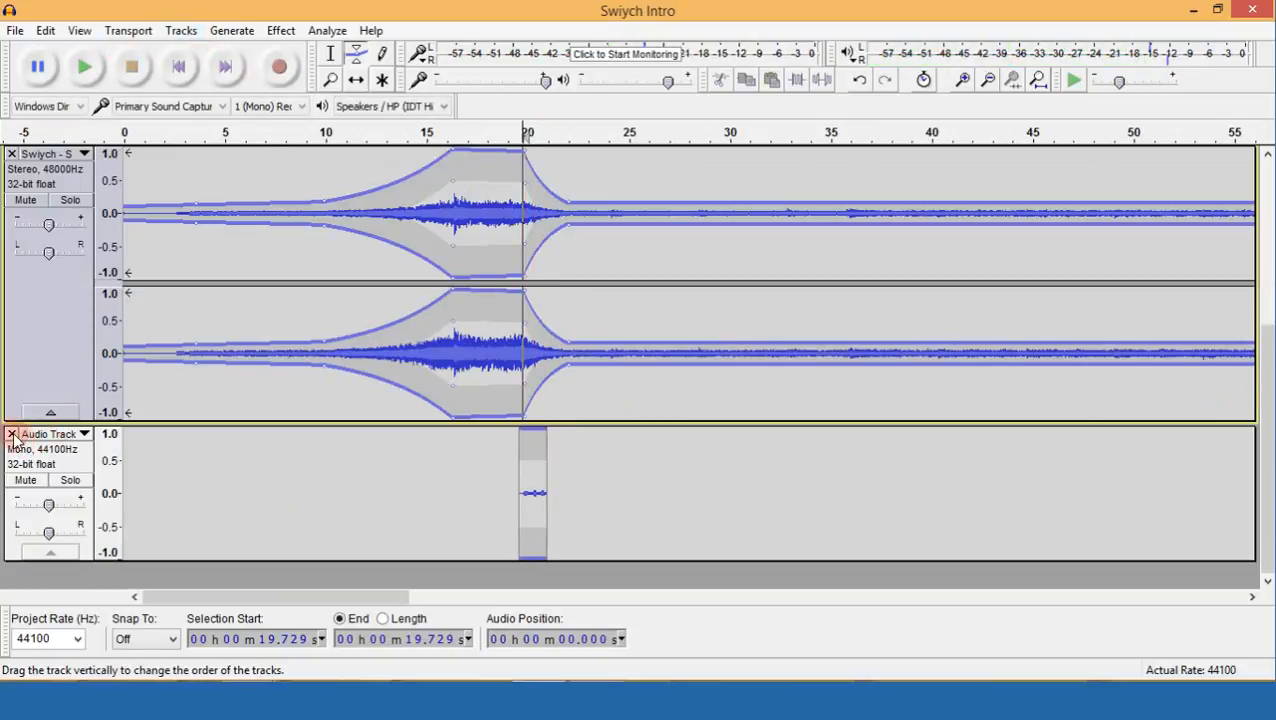
pyautogui.scroll(4, 481, 405)
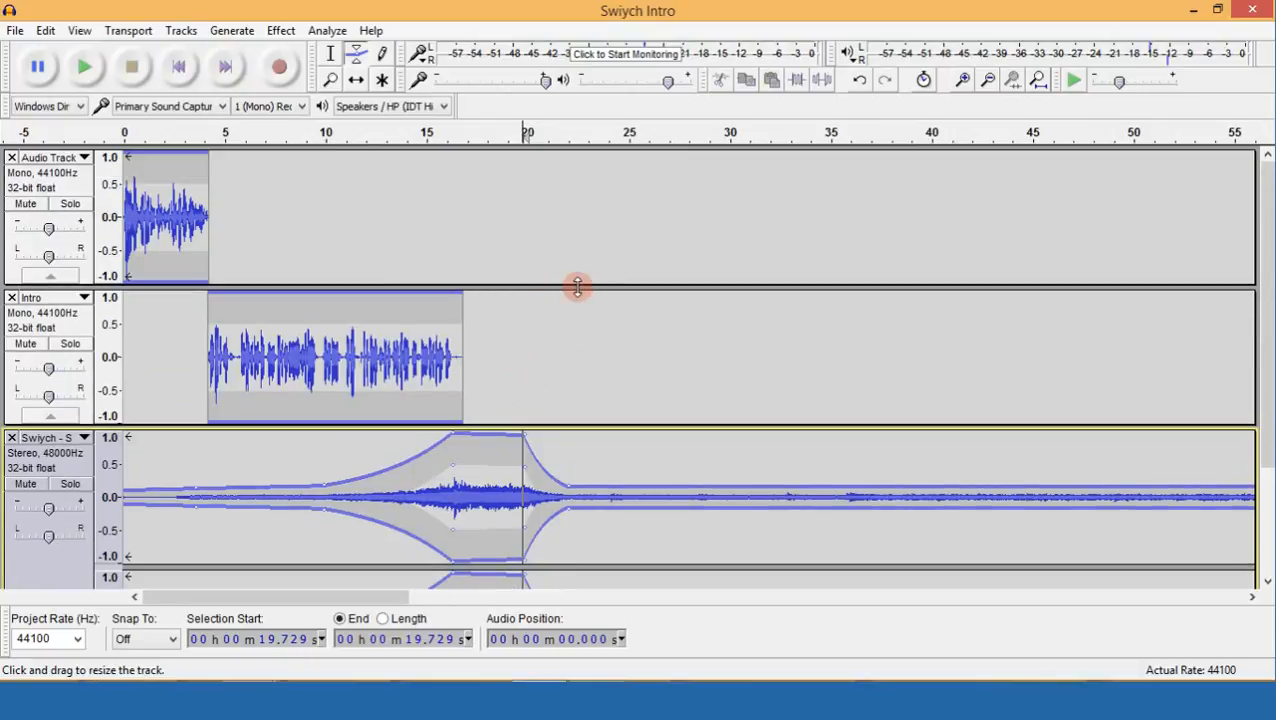
pyautogui.click(16, 28)
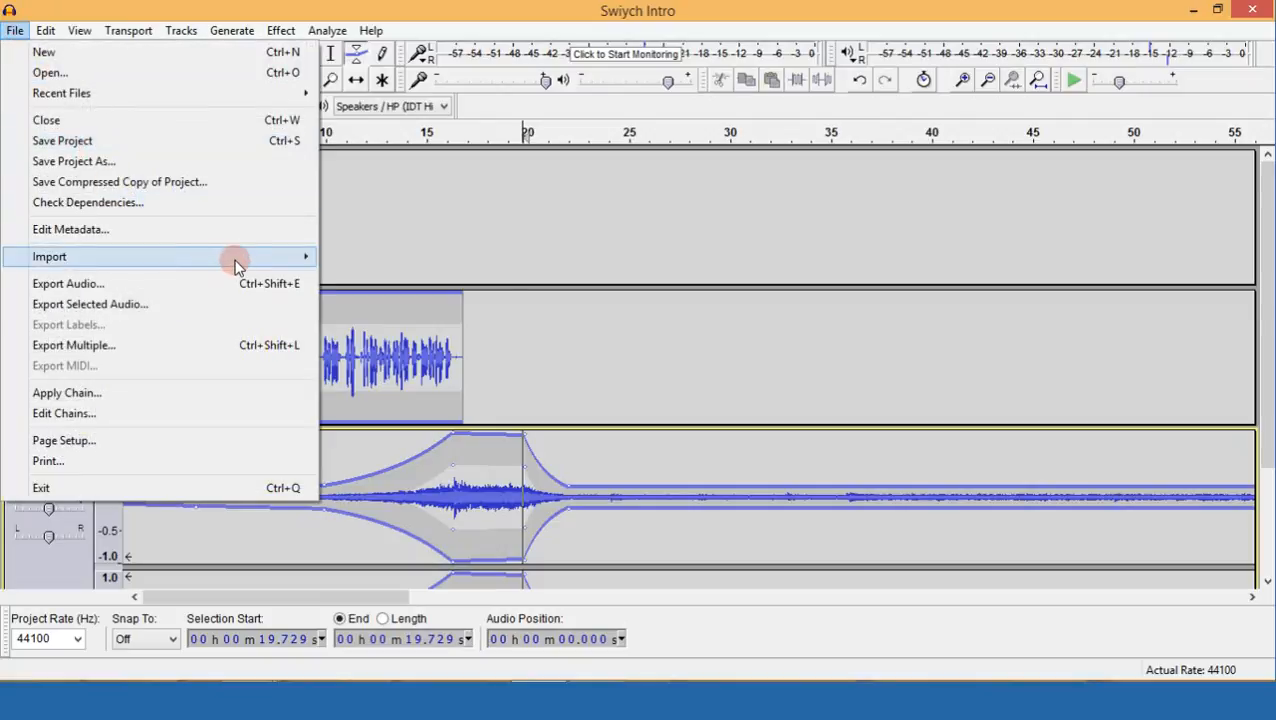
pyautogui.moveTo(283, 261)
pyautogui.click(365, 261)
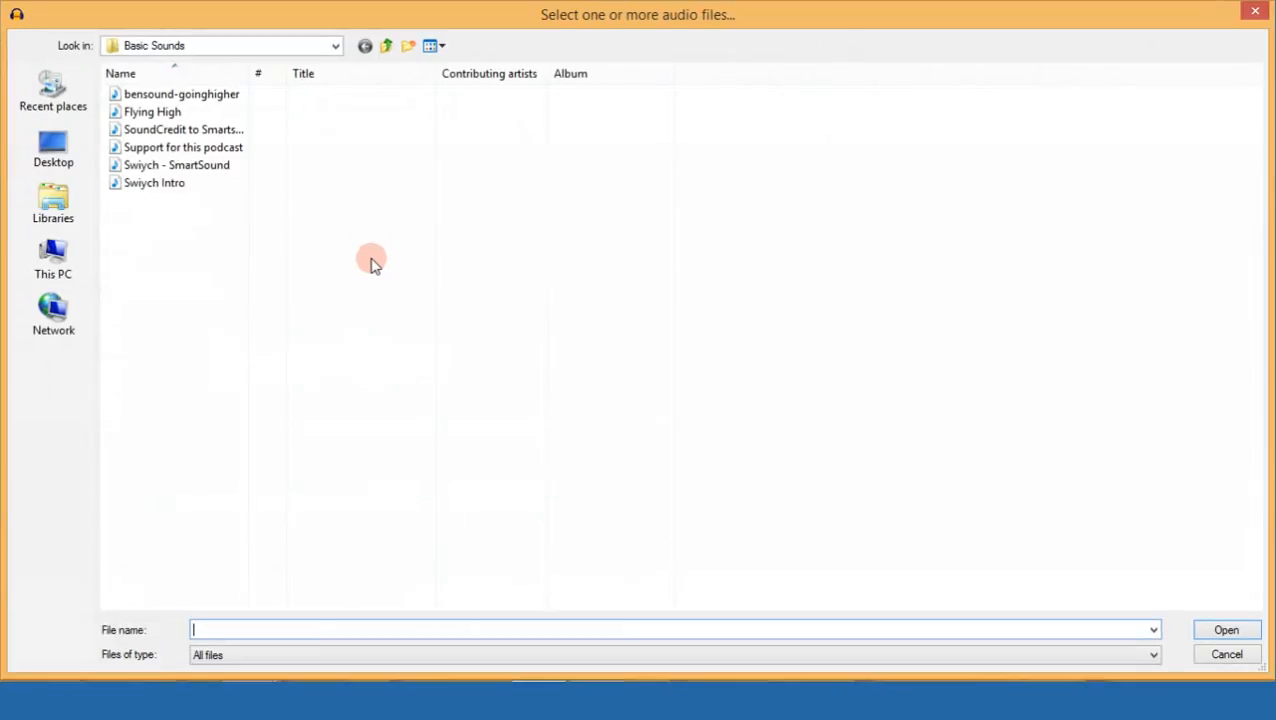
pyautogui.click(181, 150)
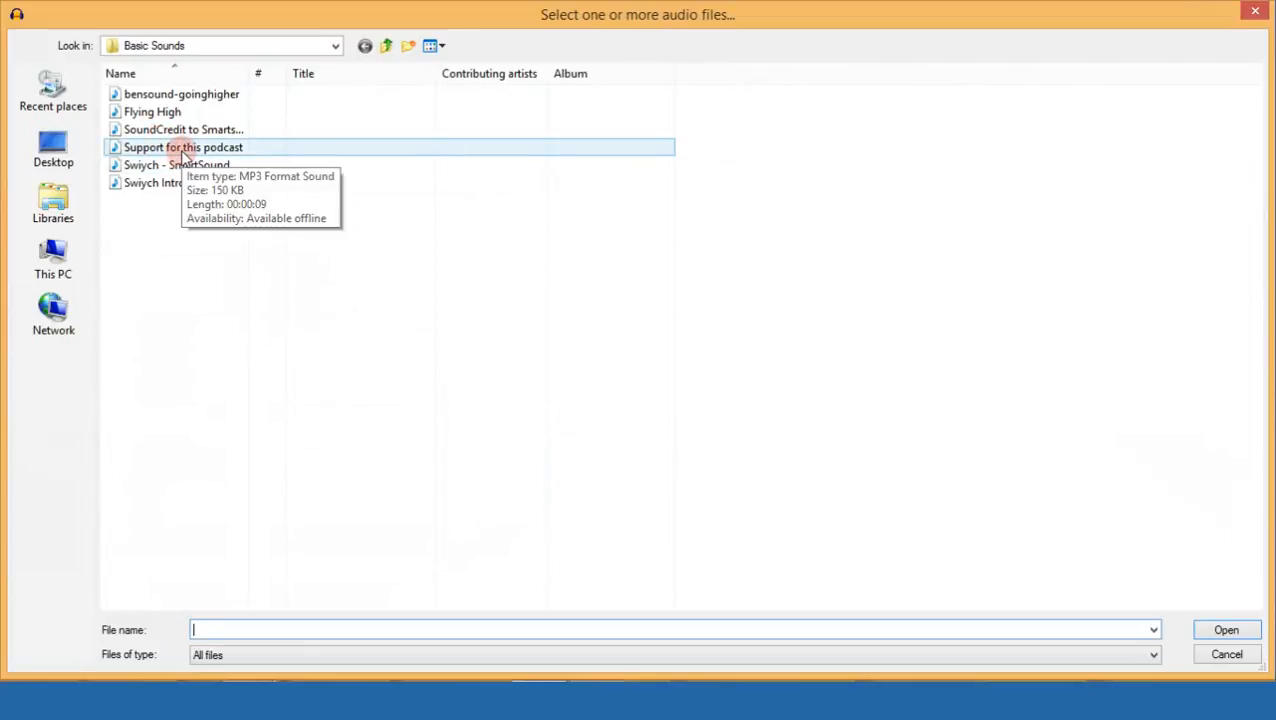
pyautogui.click(183, 152)
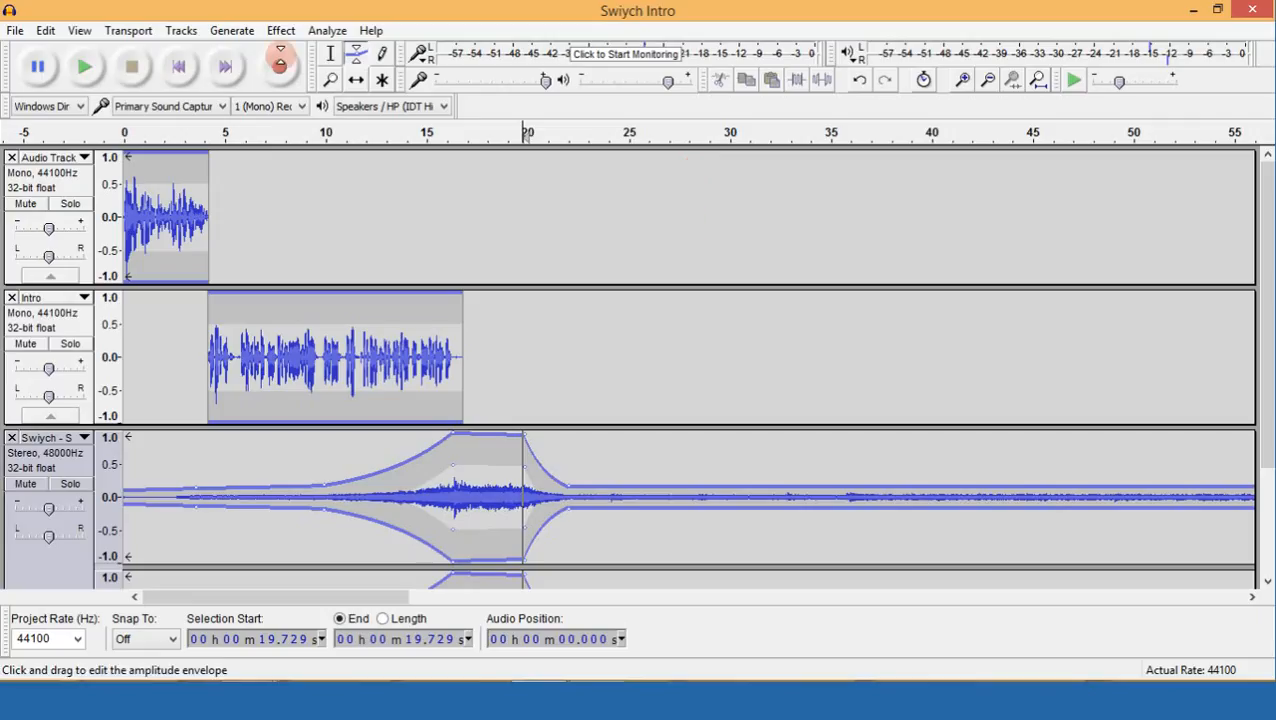
# Place the cursor at about 23.6 seconds on the first voice track with the Selection tool, and start an audio import.
pyautogui.click(331, 53)
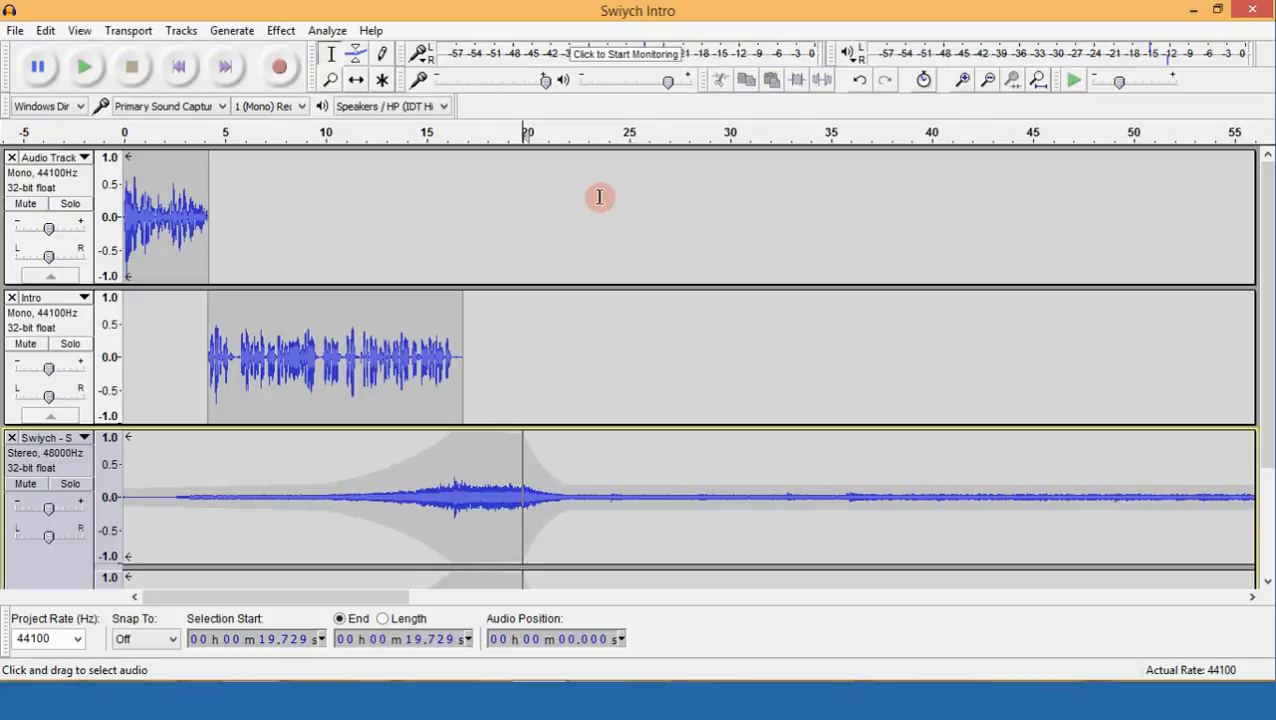
pyautogui.click(599, 197)
pyautogui.click(16, 31)
pyautogui.click(18, 32)
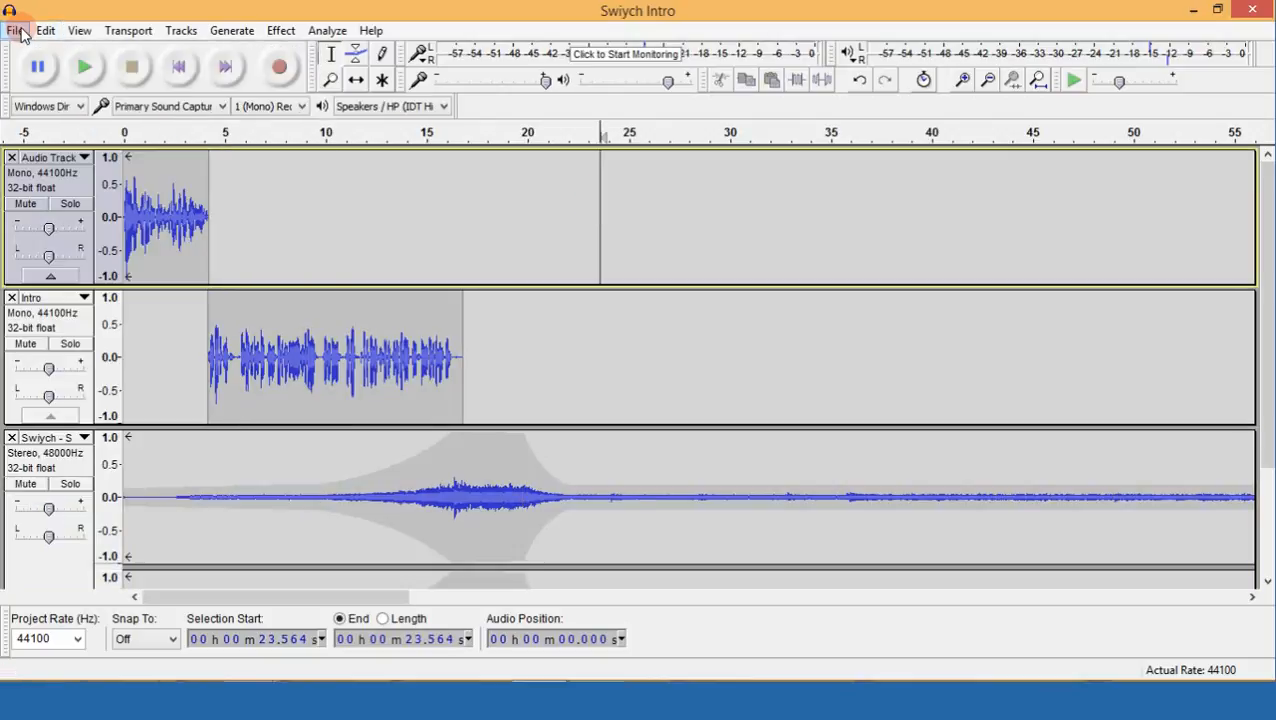
pyautogui.click(20, 33)
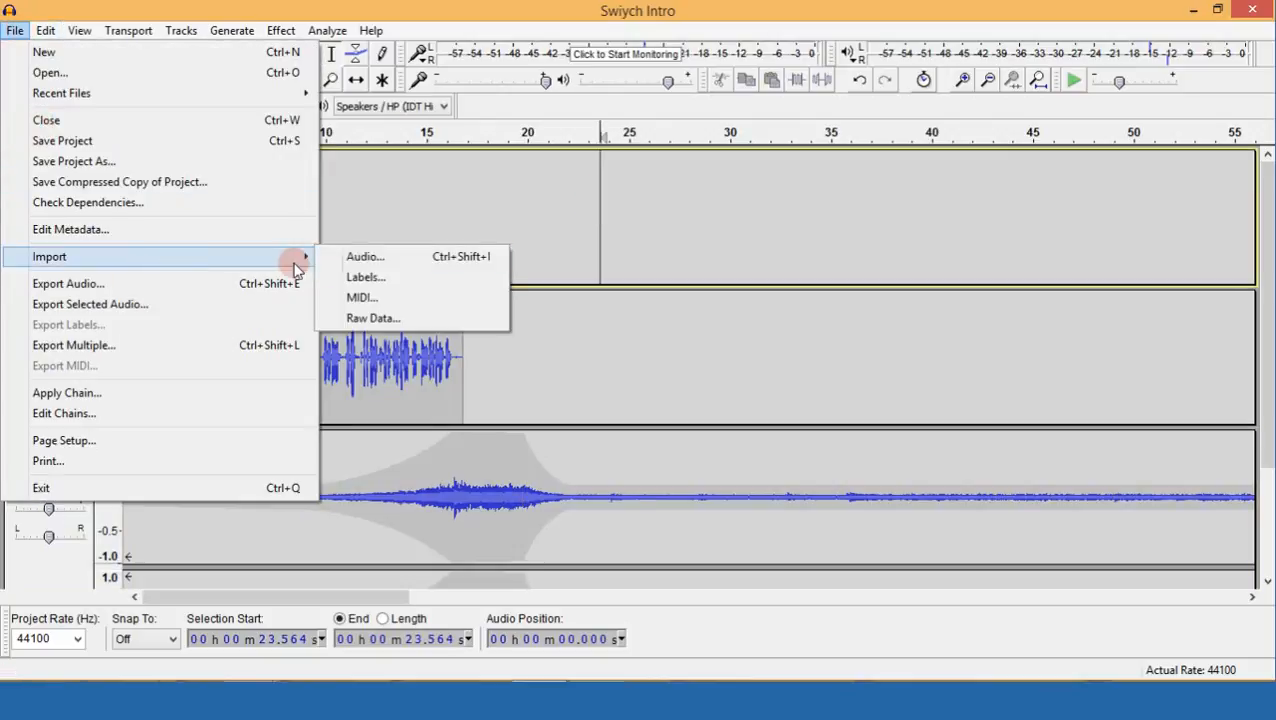
pyautogui.click(331, 262)
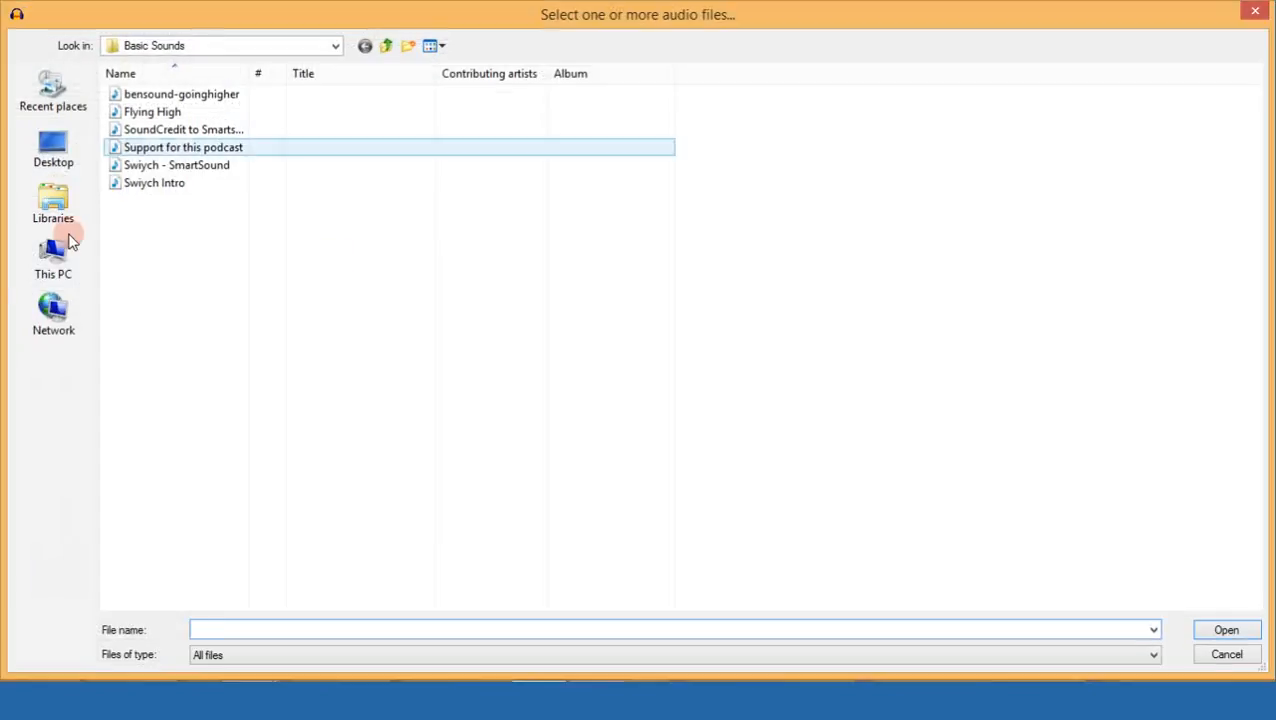
# Browse from the Documents library through Podlobe and Channels to the Swiych folder.
pyautogui.click(44, 203)
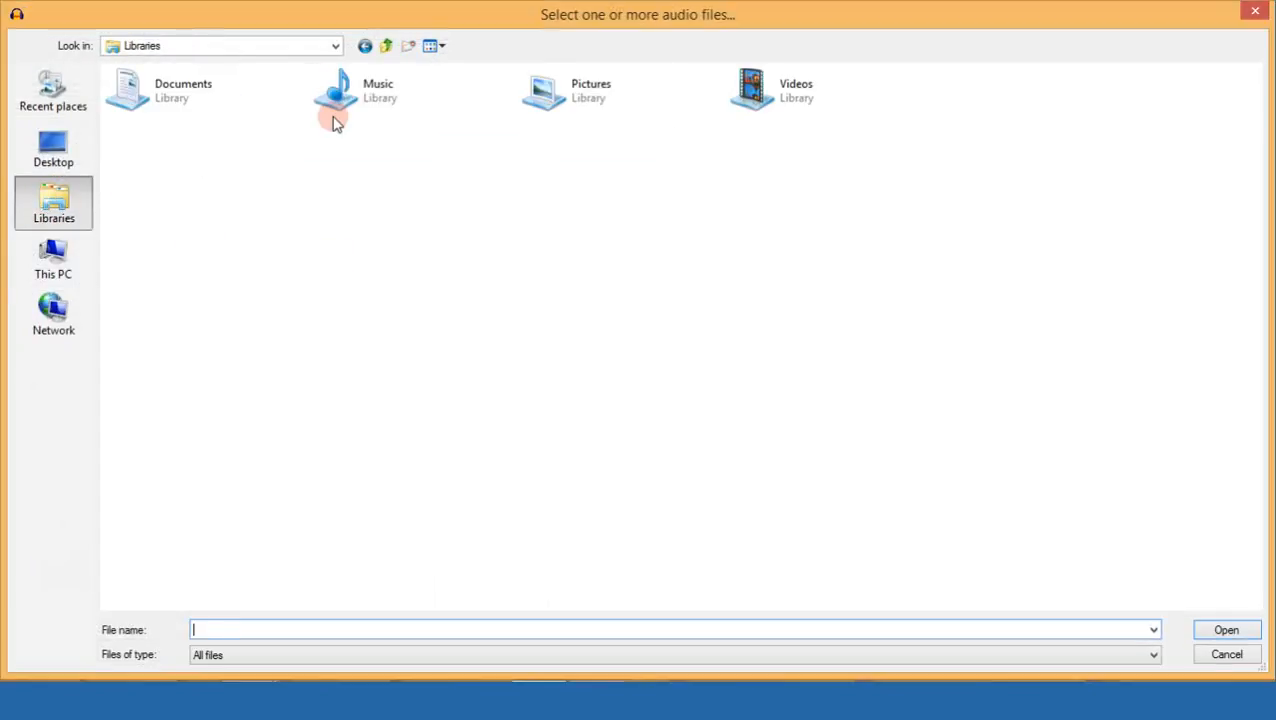
pyautogui.doubleClick(222, 91)
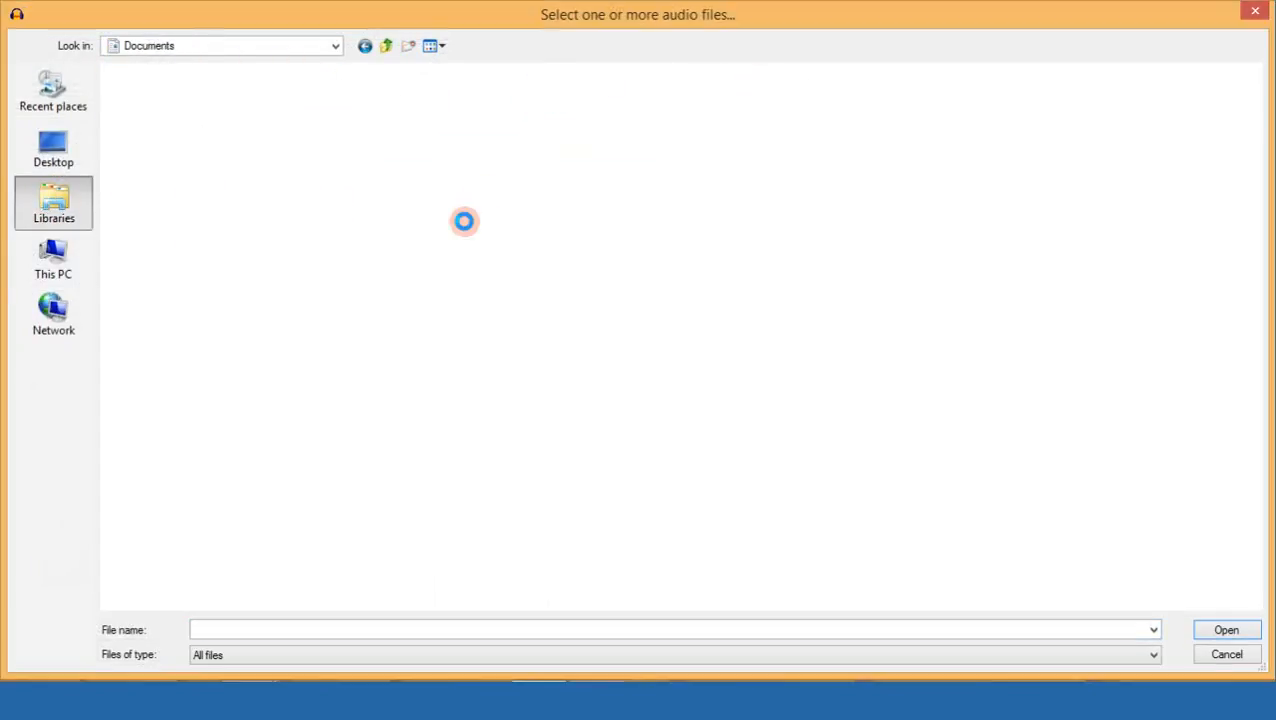
pyautogui.click(302, 152)
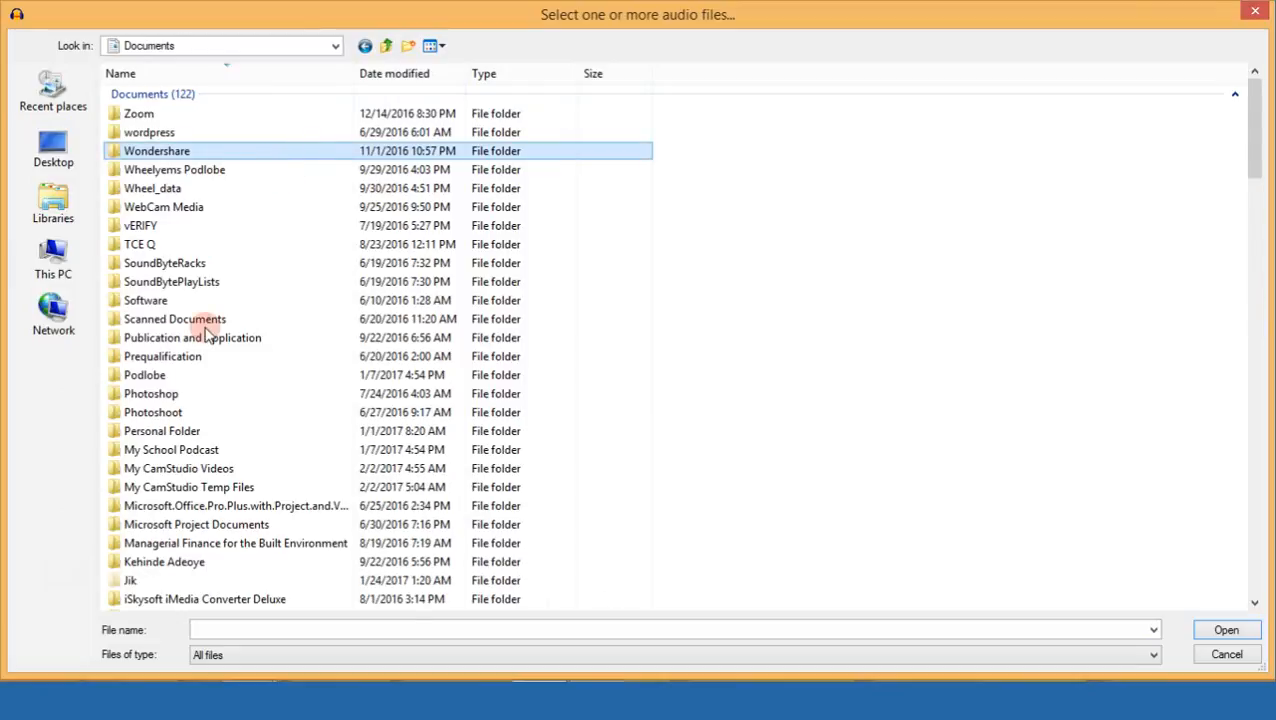
pyautogui.doubleClick(172, 374)
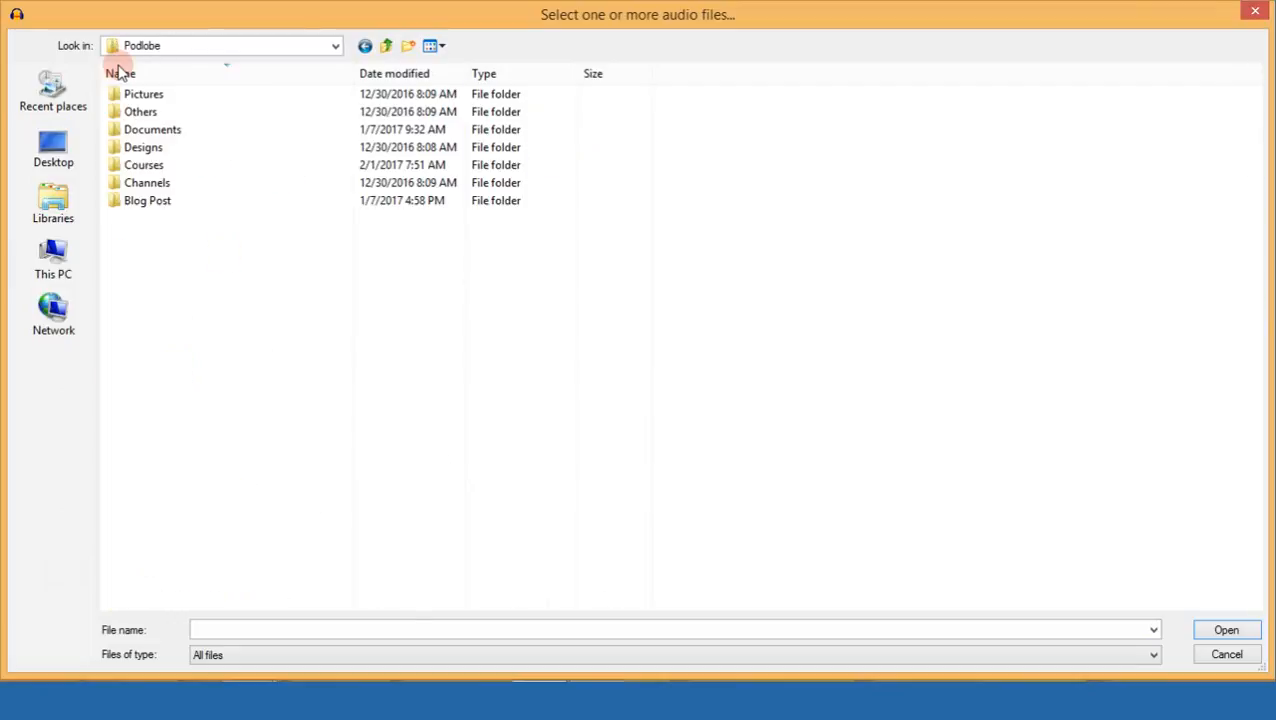
pyautogui.doubleClick(152, 184)
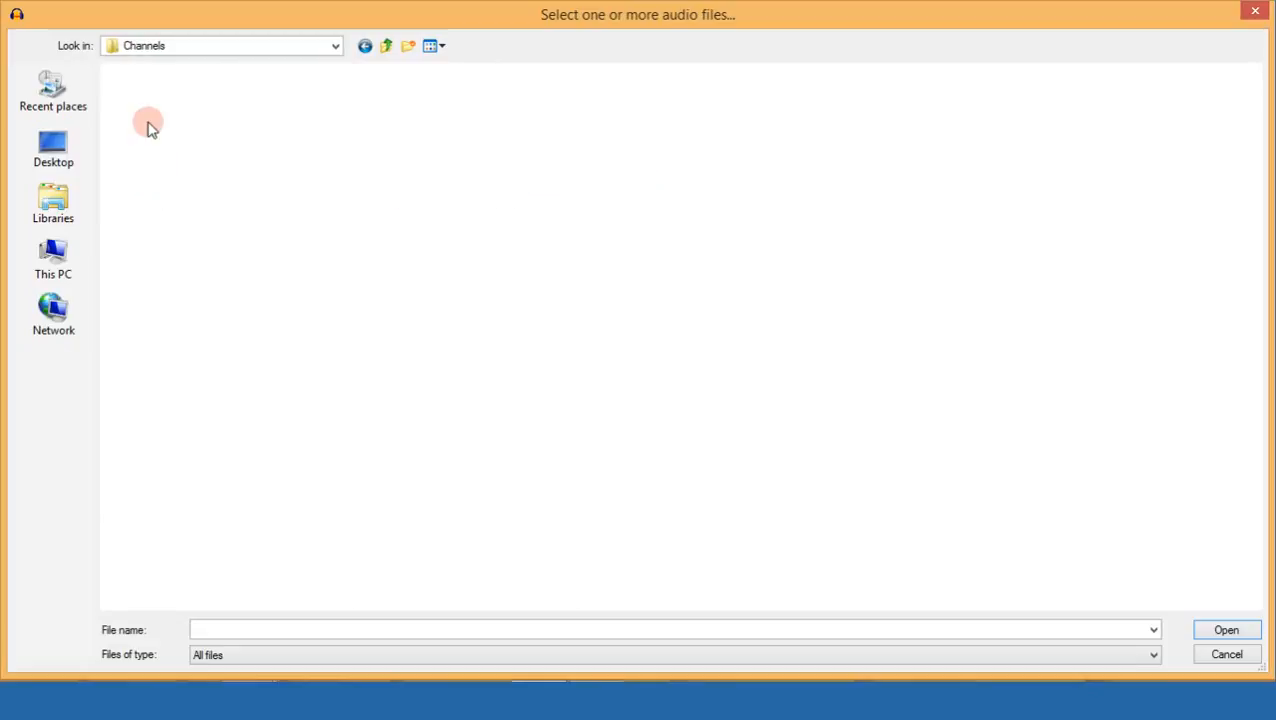
pyautogui.doubleClick(146, 94)
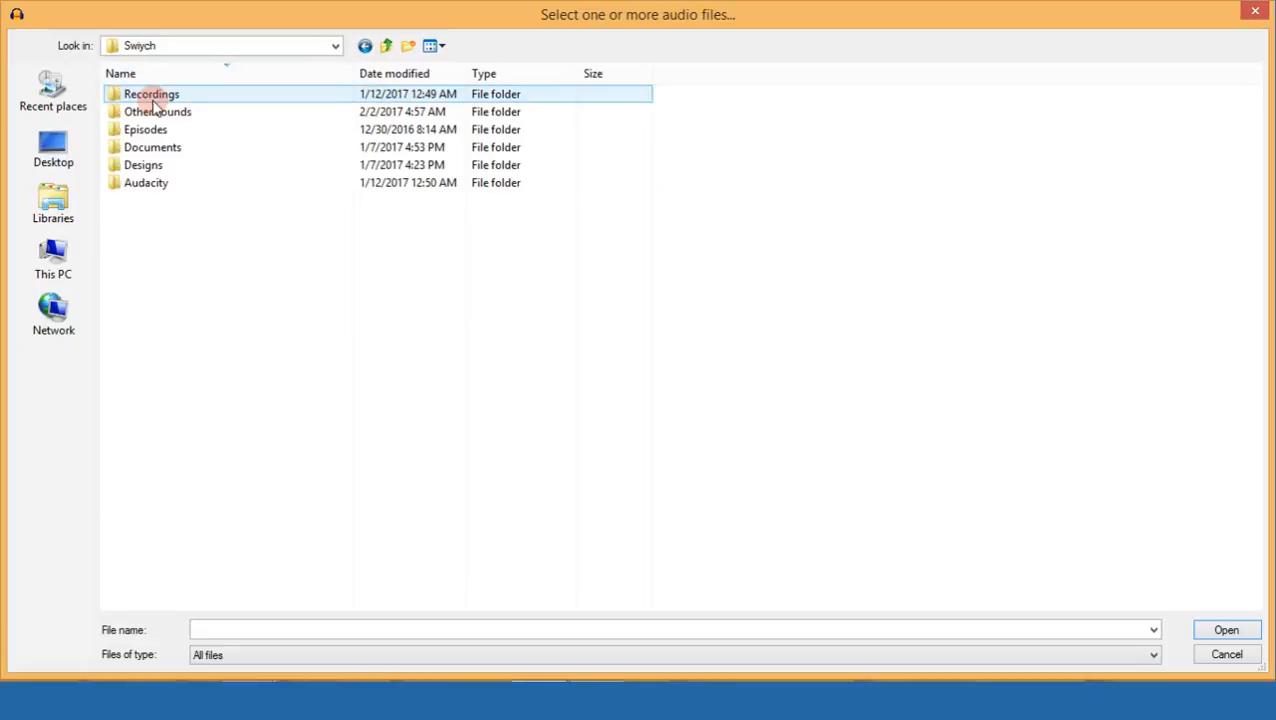
# Check the Other Sounds folder for audio files and return to the Swiych folder.
pyautogui.click(165, 96)
pyautogui.doubleClick(154, 114)
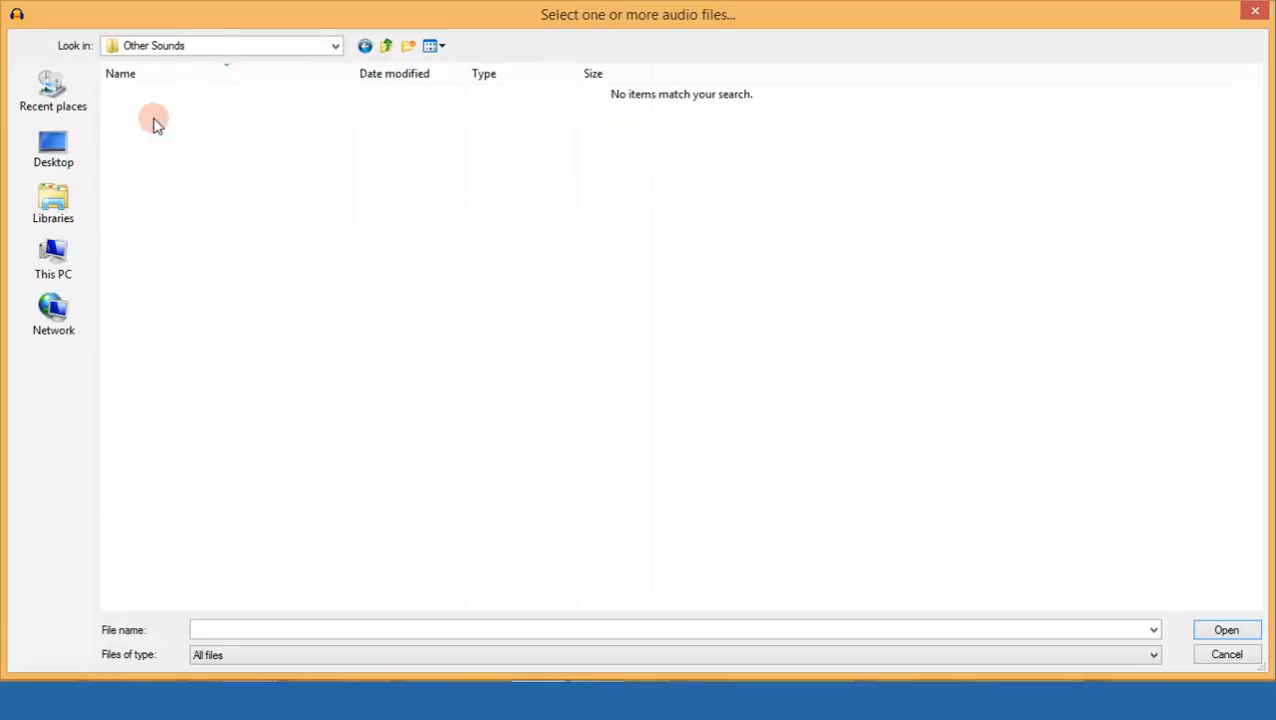
pyautogui.press('BackSpace')
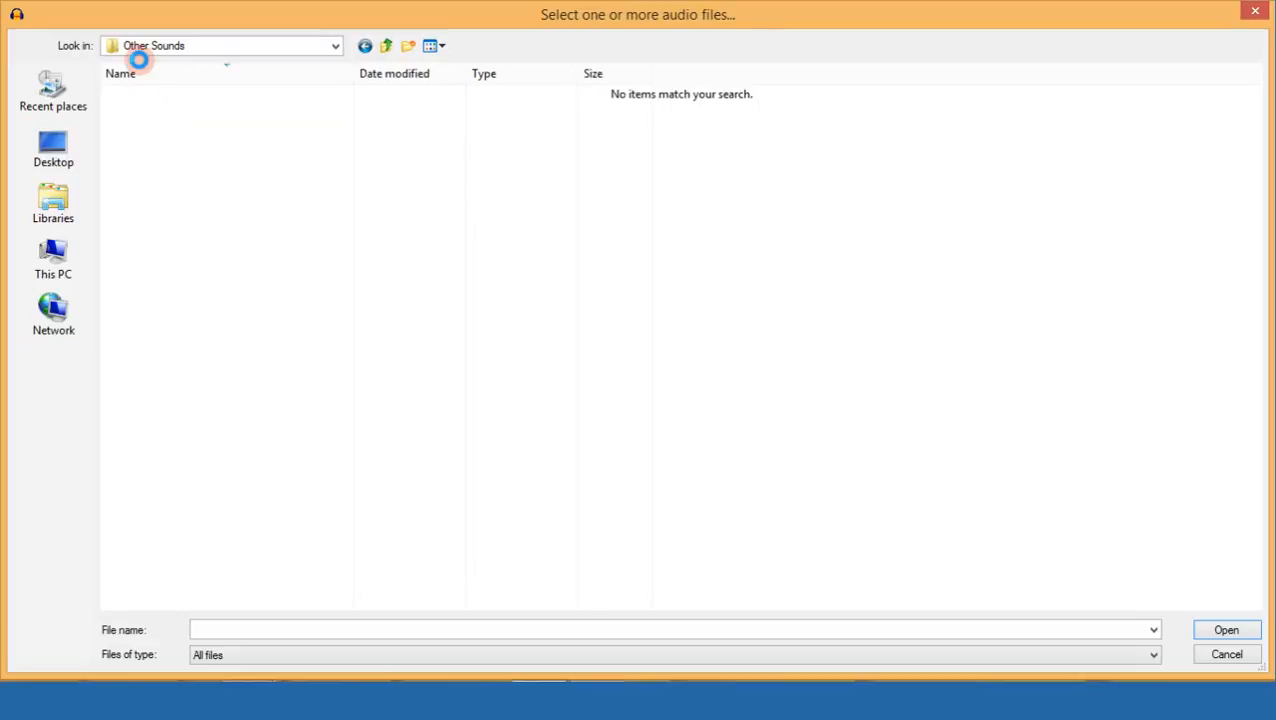
pyautogui.click(170, 93)
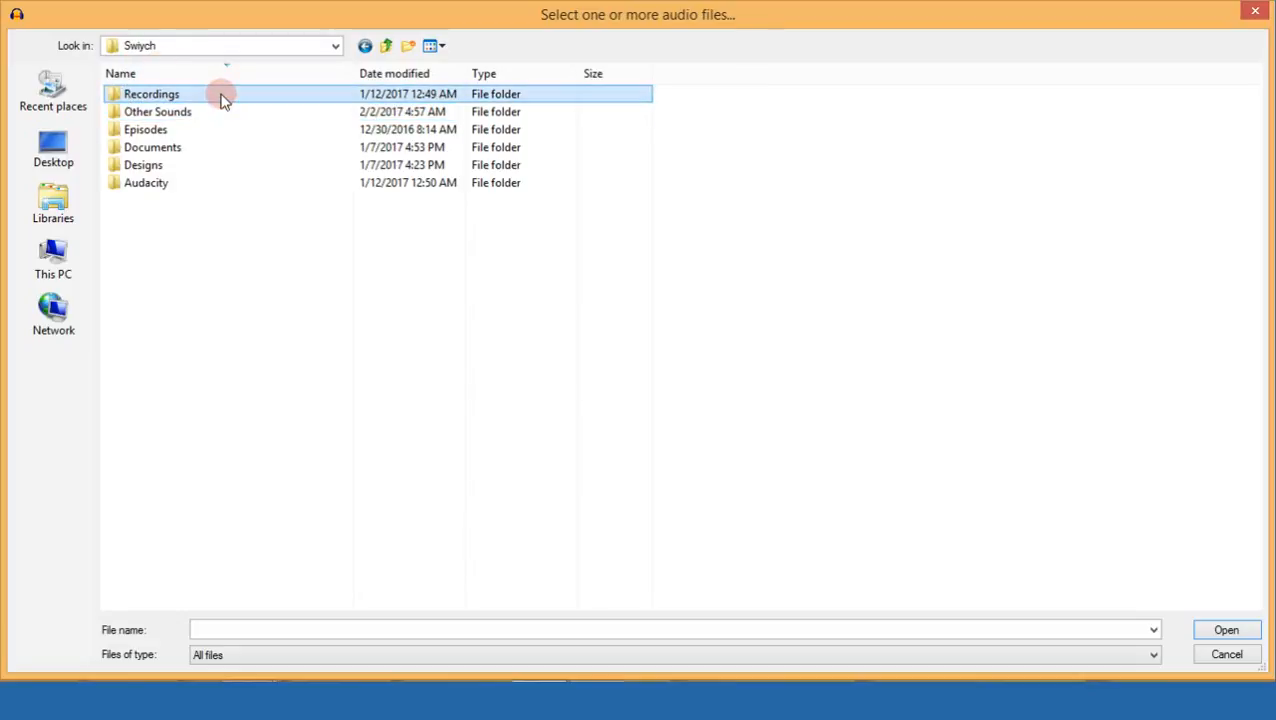
# Open the Recordings folder and check the 10 Online Tools folder for audio files, returning to Recordings.
pyautogui.click(222, 98)
pyautogui.press('Escape')
pyautogui.doubleClick(224, 97)
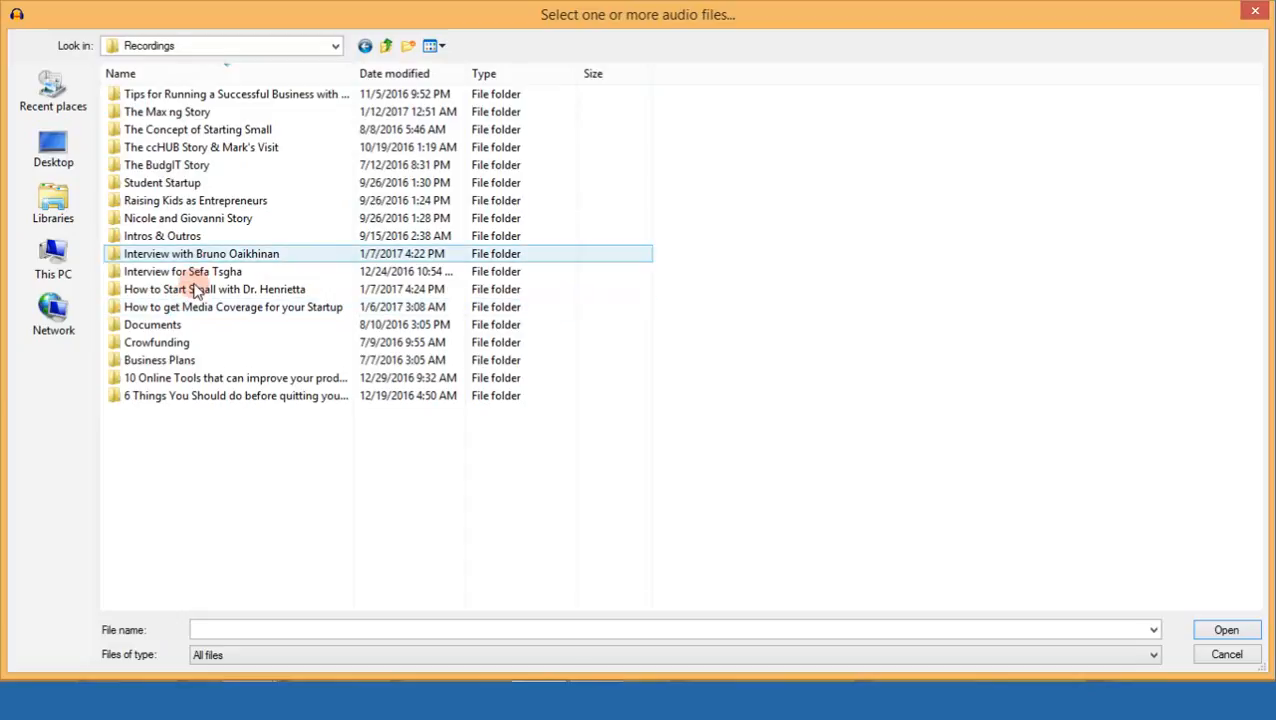
pyautogui.doubleClick(197, 380)
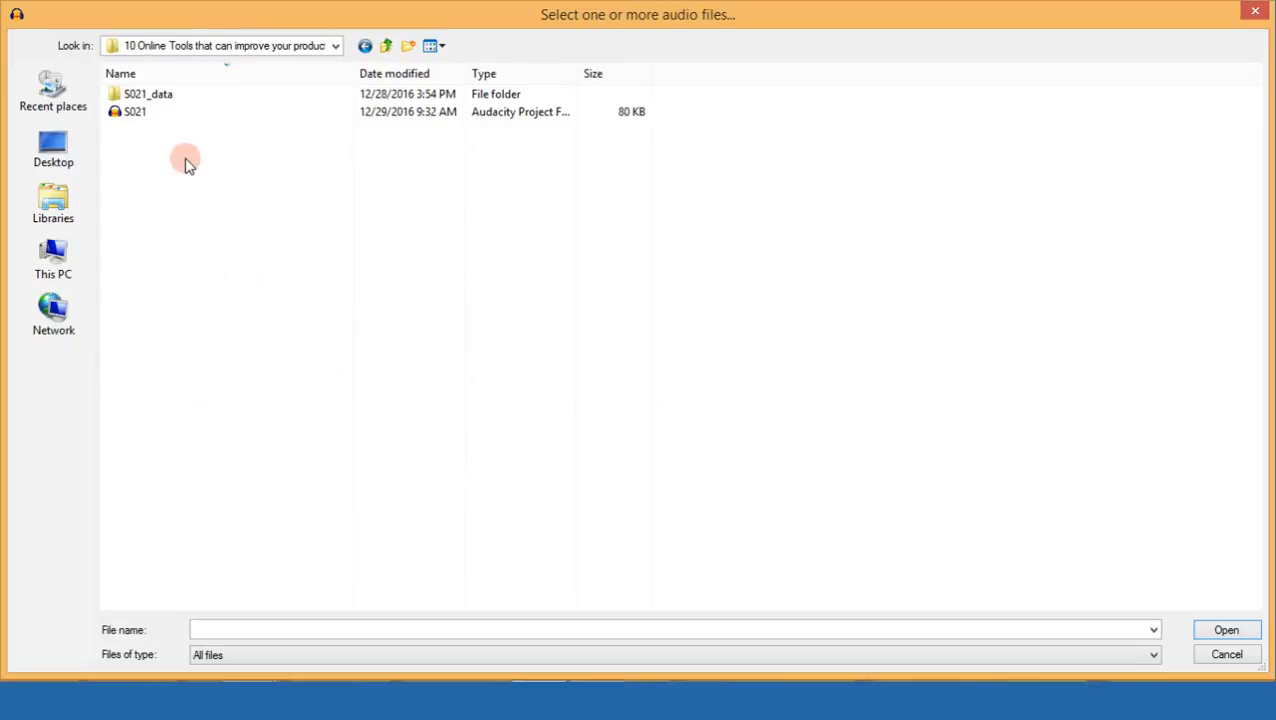
pyautogui.click(365, 47)
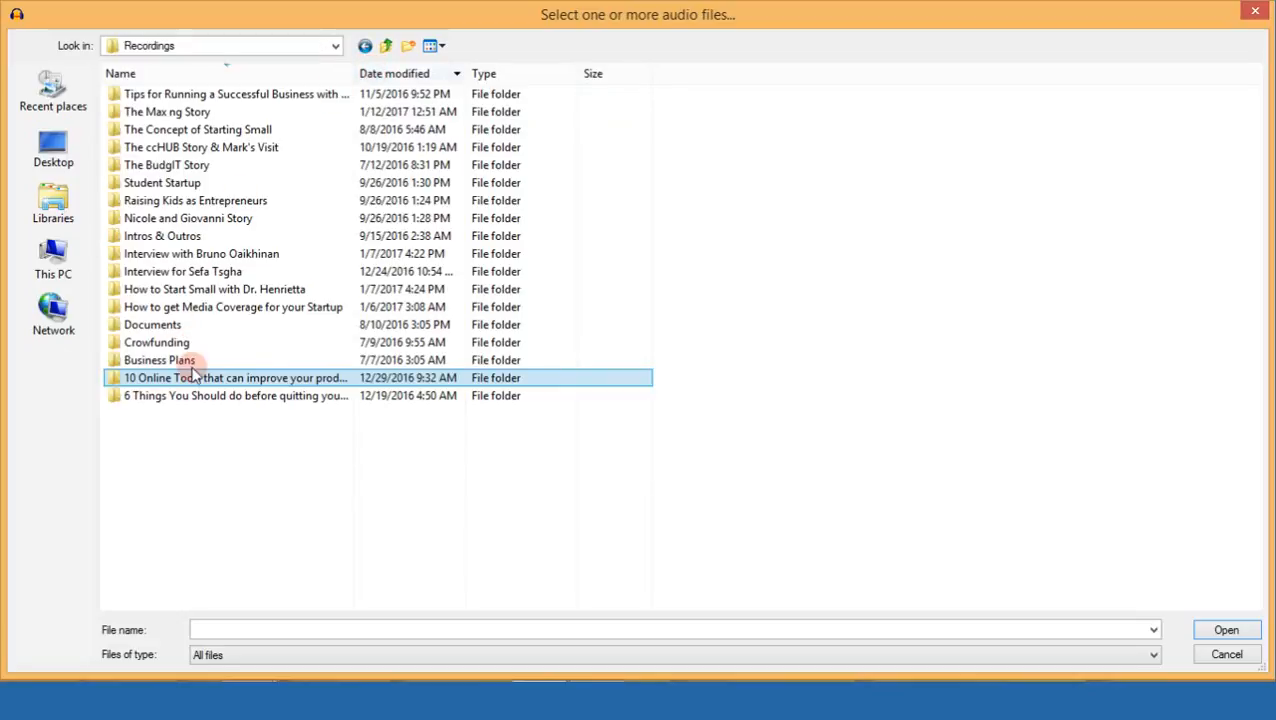
# Check The Concept of Starting Small folder for audio files, and go back up to the Channels folder.
pyautogui.click(191, 362)
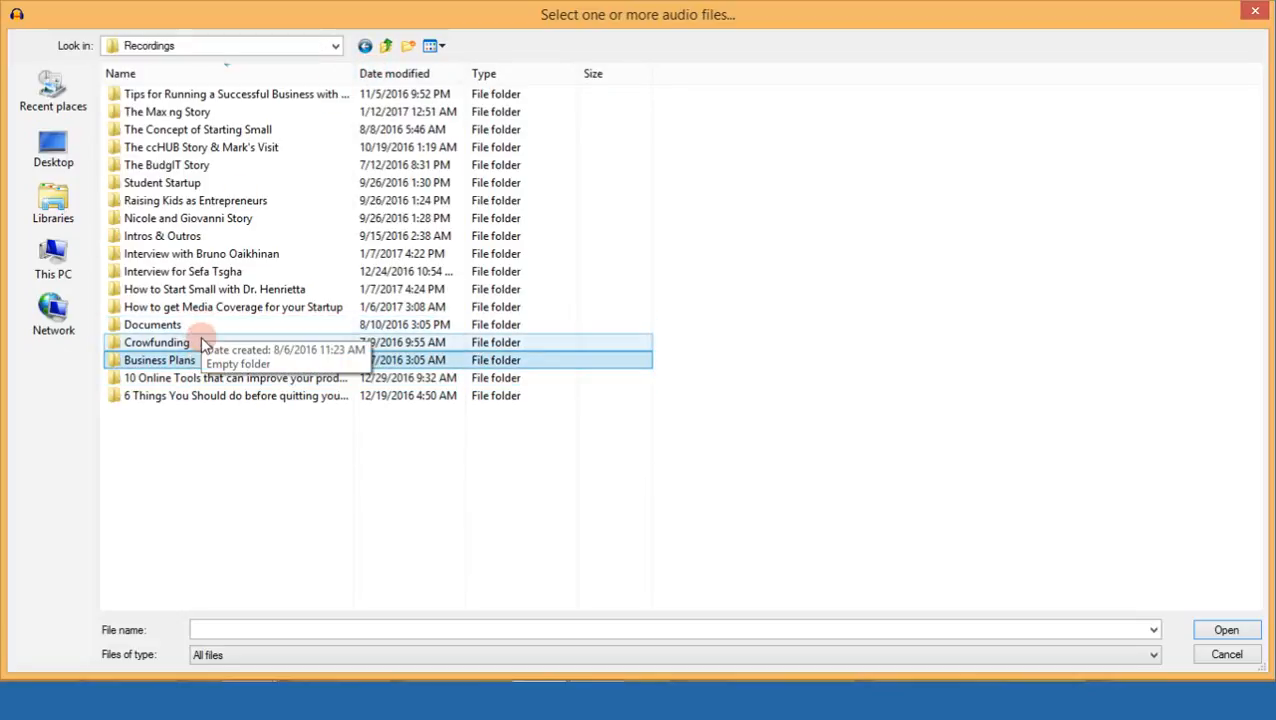
pyautogui.keyDown('ctrl'); pyautogui.click(222, 236); pyautogui.keyUp('ctrl')
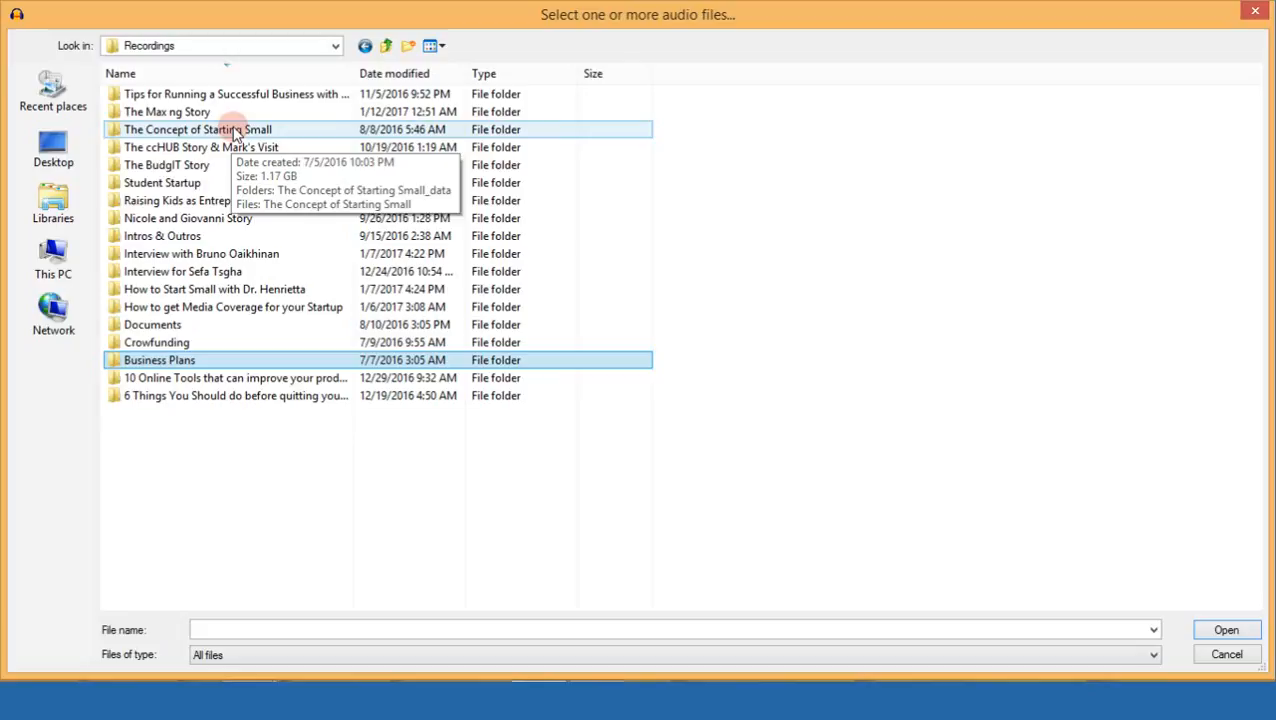
pyautogui.doubleClick(233, 131)
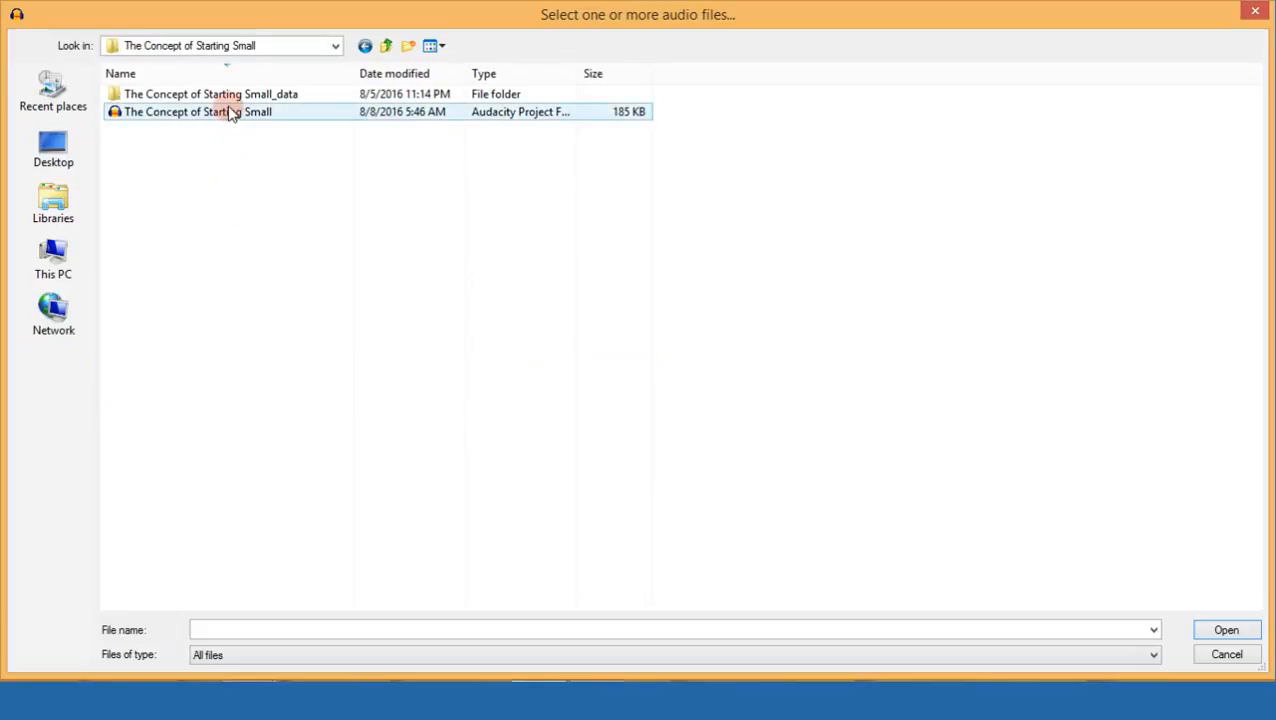
pyautogui.press('BackSpace')
pyautogui.press('BackSpace')
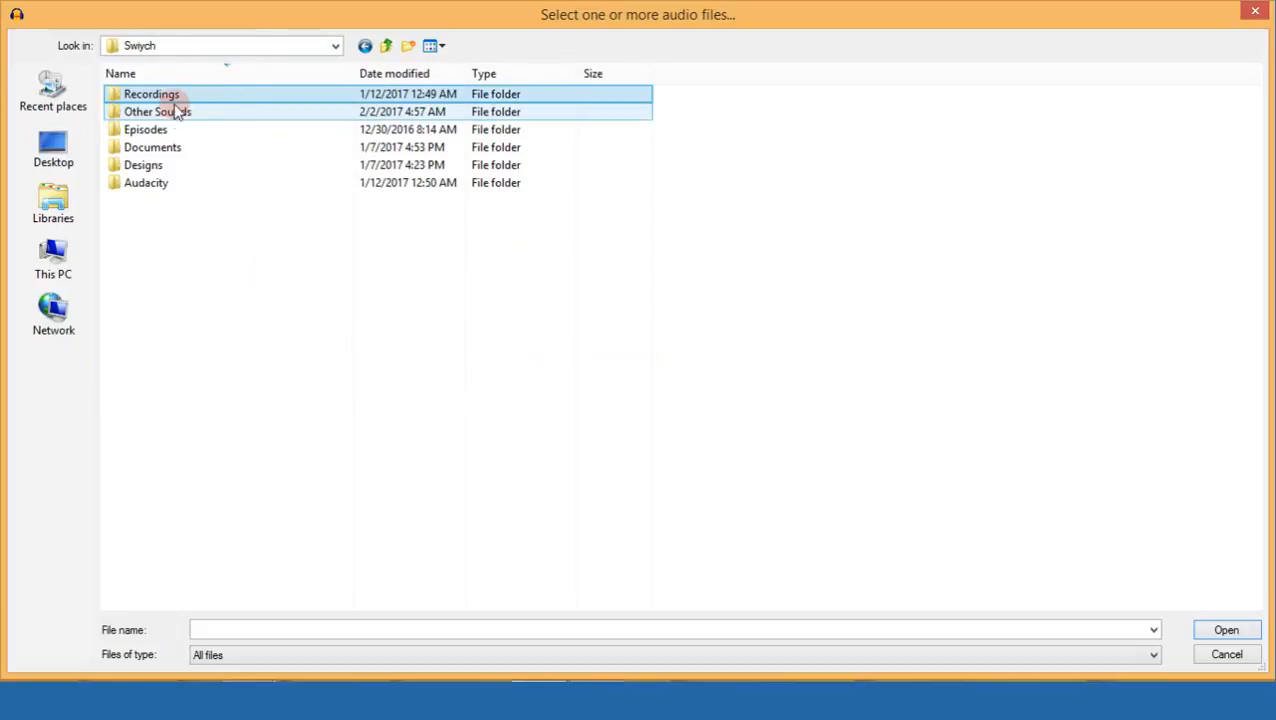
pyautogui.press('BackSpace')
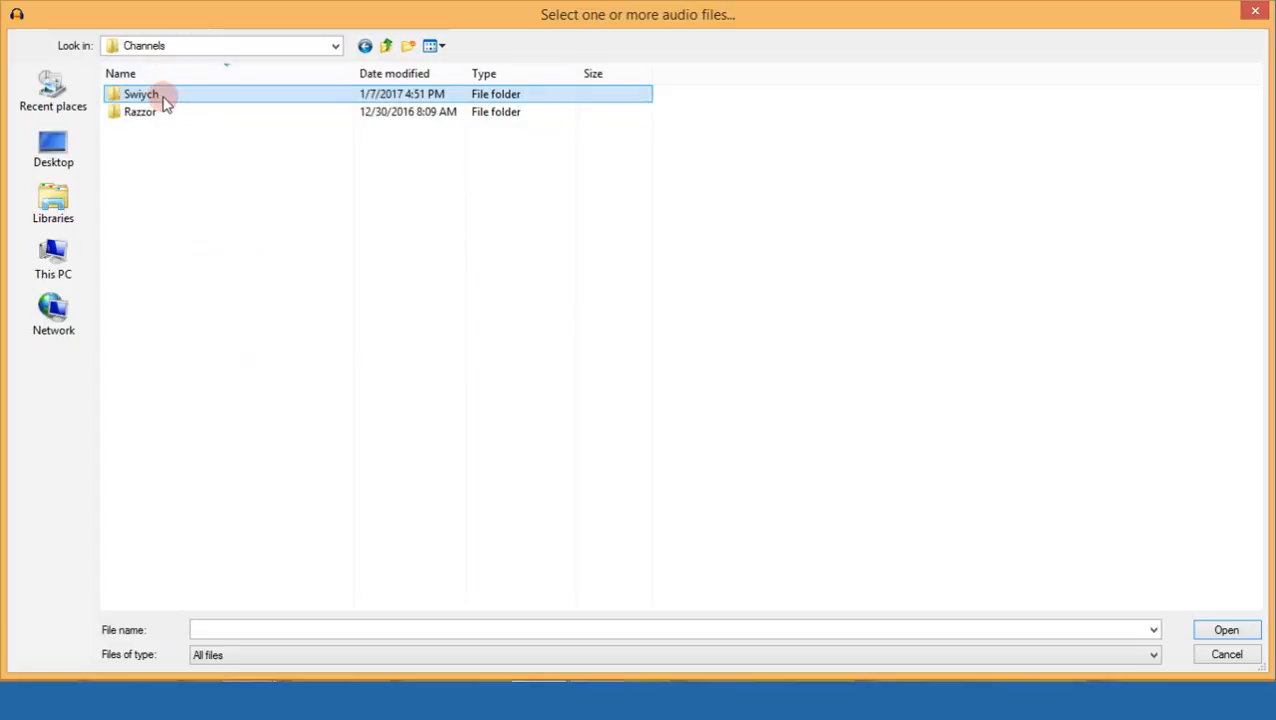
# Recheck the Other Sounds folder in Swiych and The Concept of Starting Small in Recordings, ending in the Recordings folder.
pyautogui.doubleClick(158, 96)
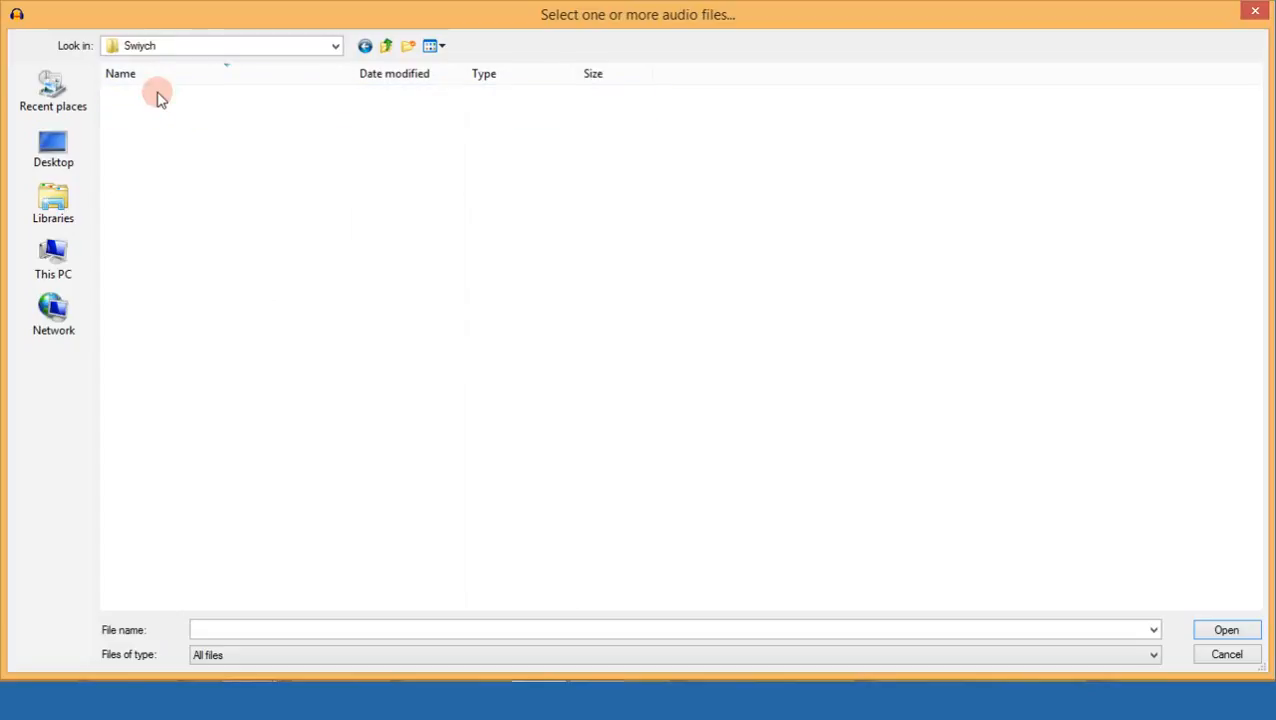
pyautogui.click(170, 116)
pyautogui.doubleClick(170, 116)
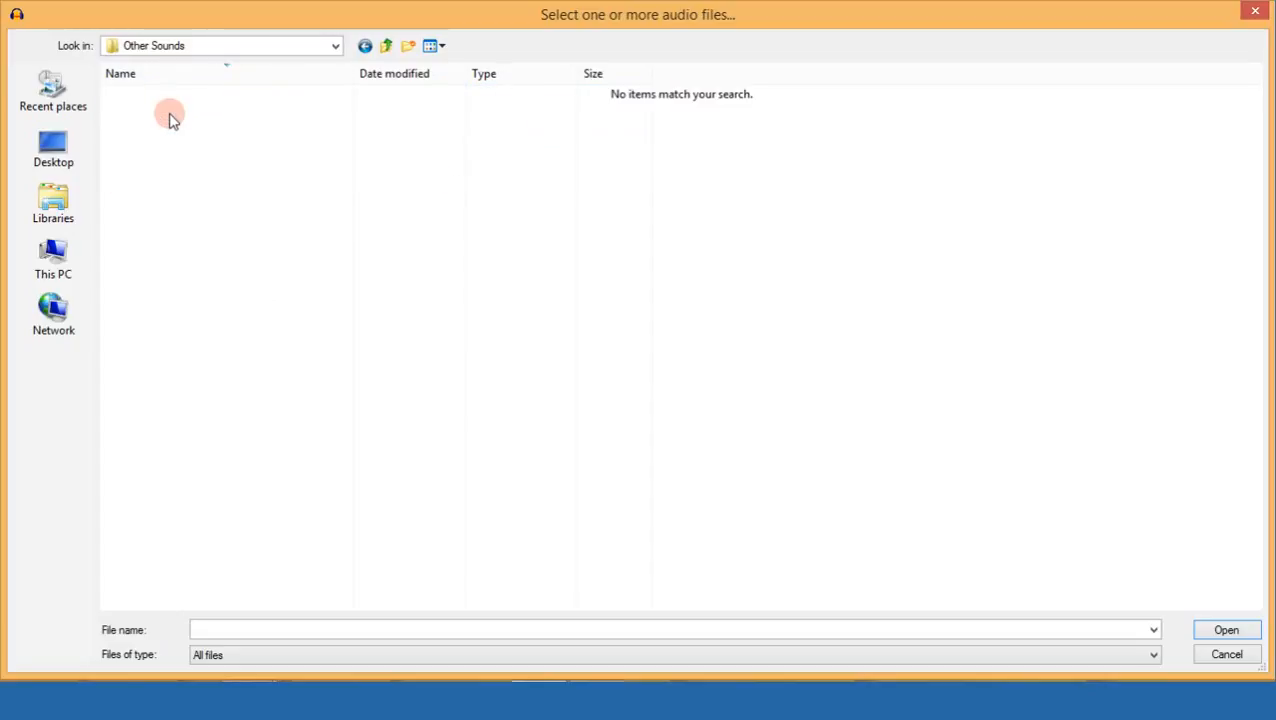
pyautogui.press('BackSpace')
pyautogui.click(157, 97)
pyautogui.doubleClick(157, 96)
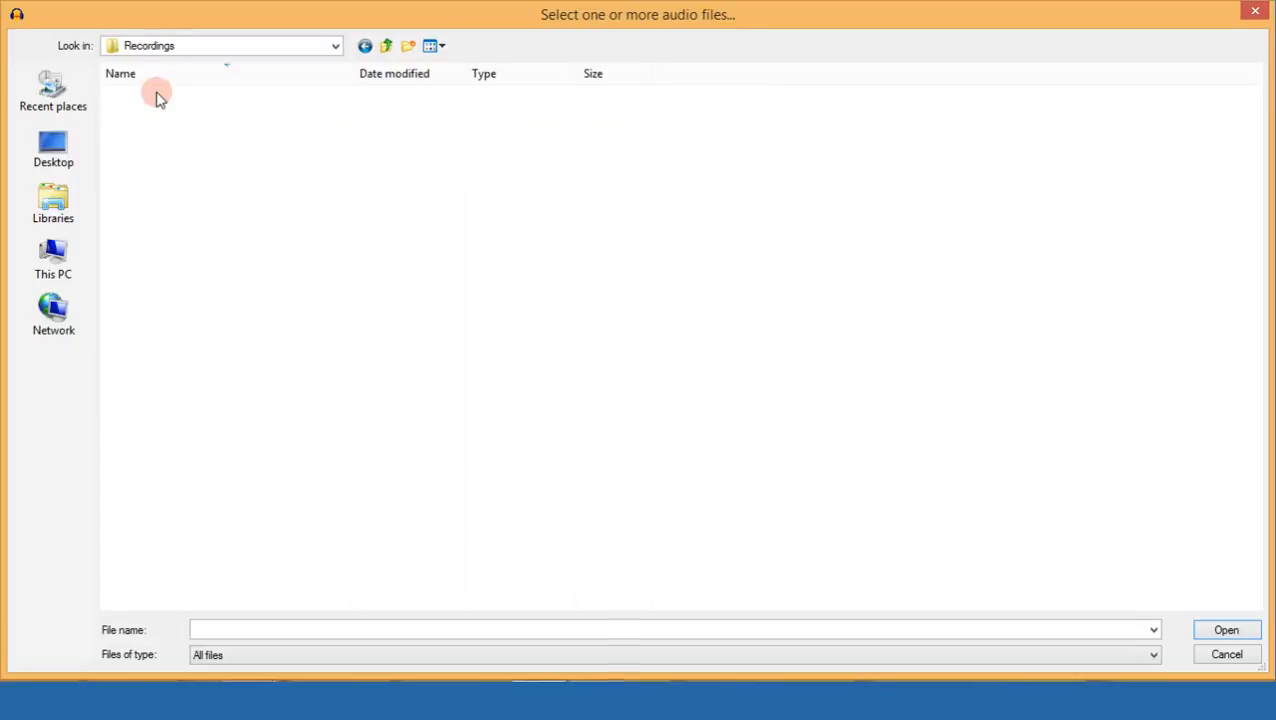
pyautogui.click(160, 128)
pyautogui.doubleClick(165, 129)
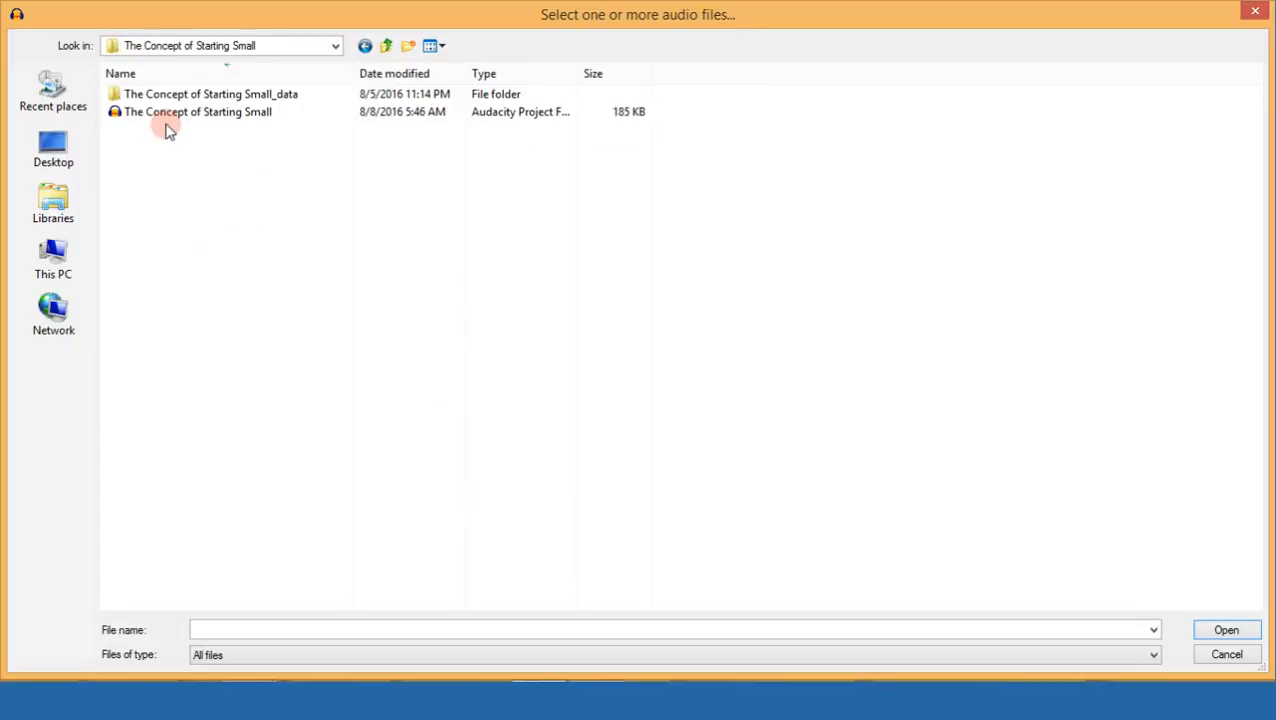
pyautogui.press('BackSpace')
# Import the ZOOM0037_Tr1 wave file from the ZOOM0037 folder inside The BudgIT Story.
pyautogui.doubleClick(165, 165)
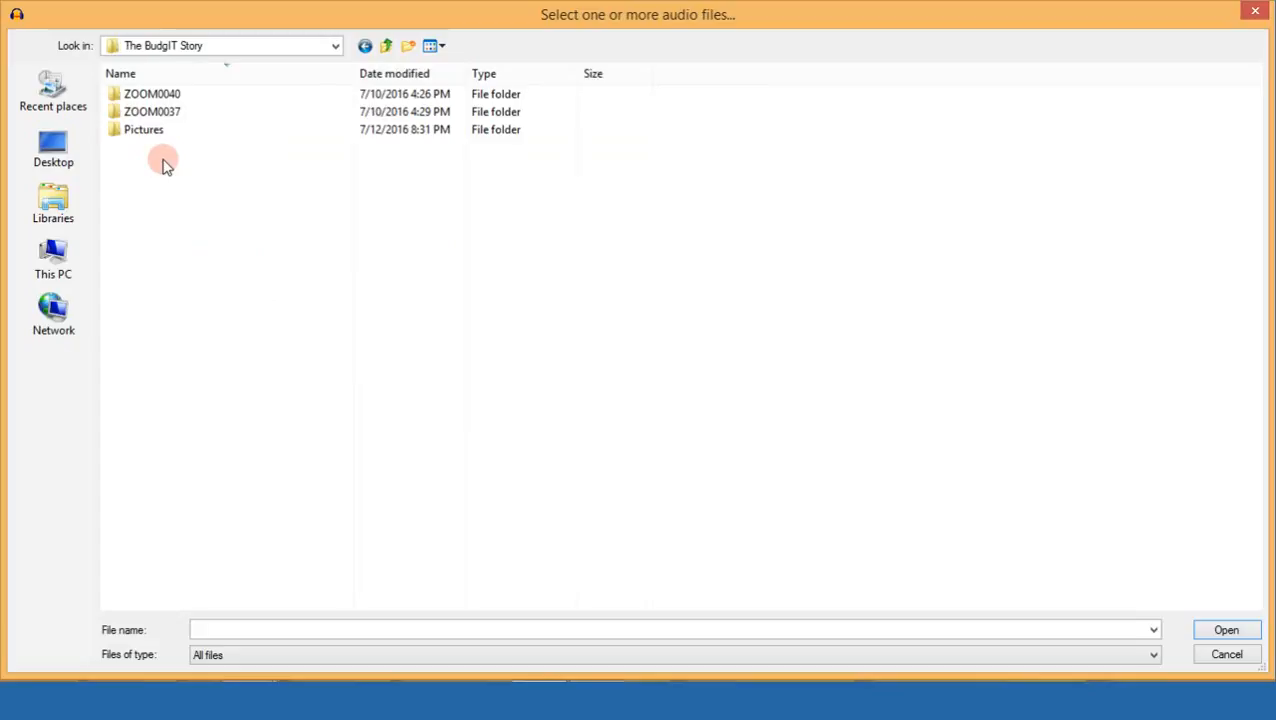
pyautogui.click(160, 129)
pyautogui.click(158, 112)
pyautogui.doubleClick(158, 112)
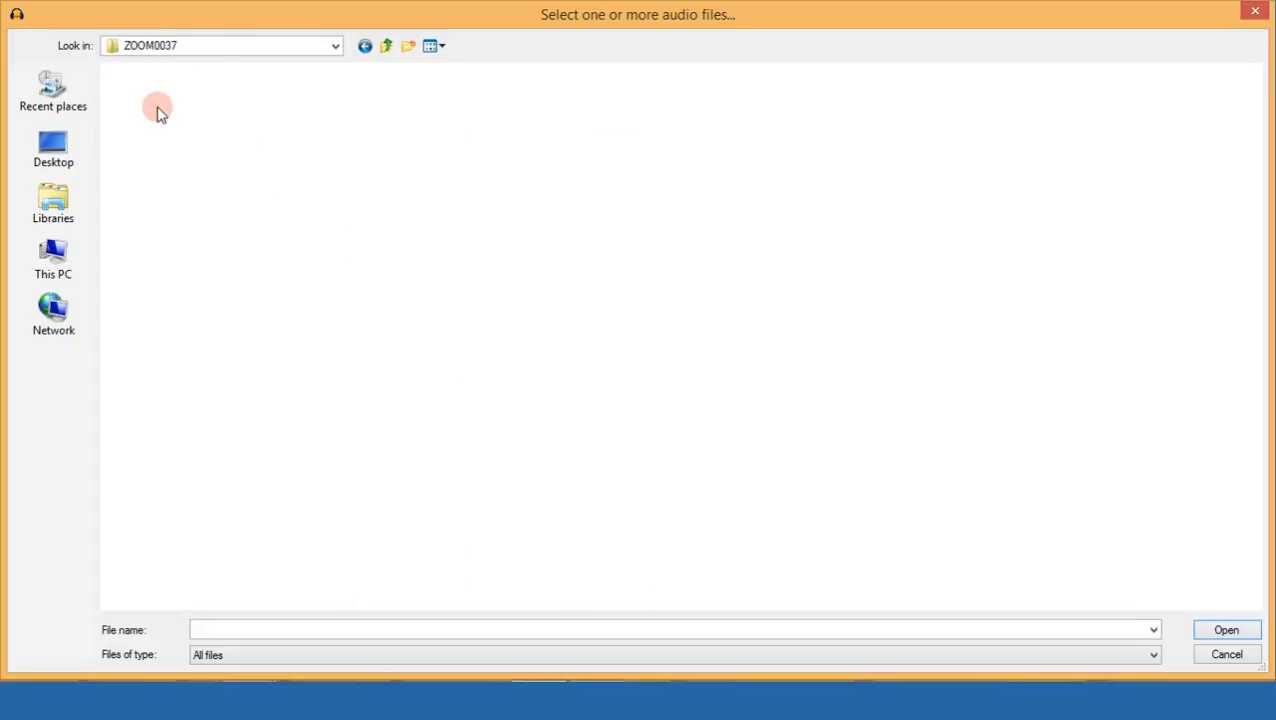
pyautogui.click(163, 112)
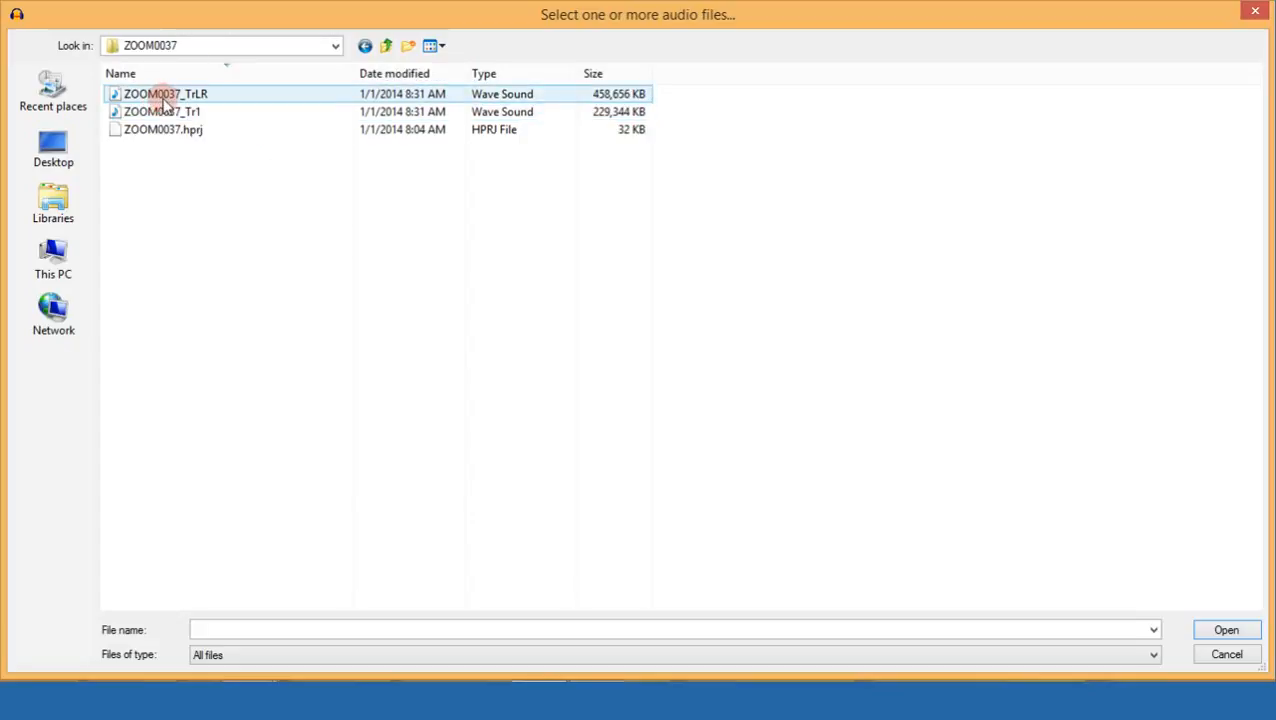
pyautogui.doubleClick(168, 111)
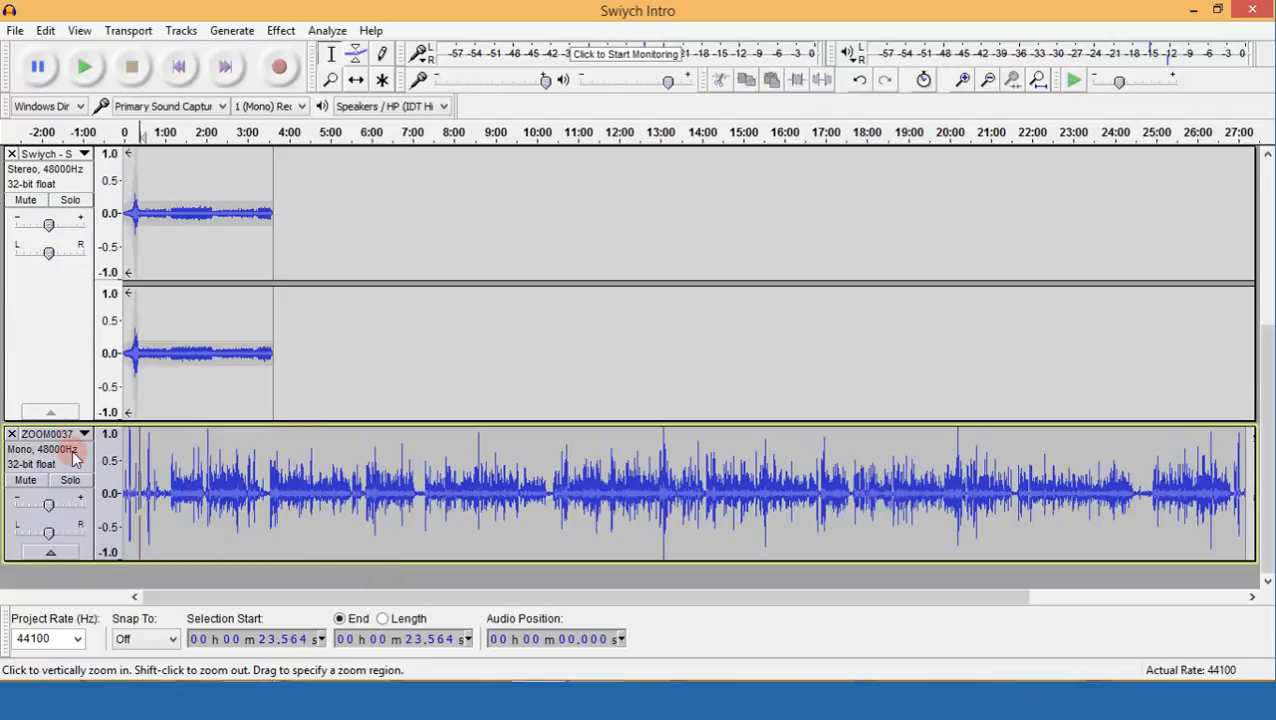
# Collapse the first voice track and the Intro track to minimum height.
pyautogui.scroll(4, 102, 435)
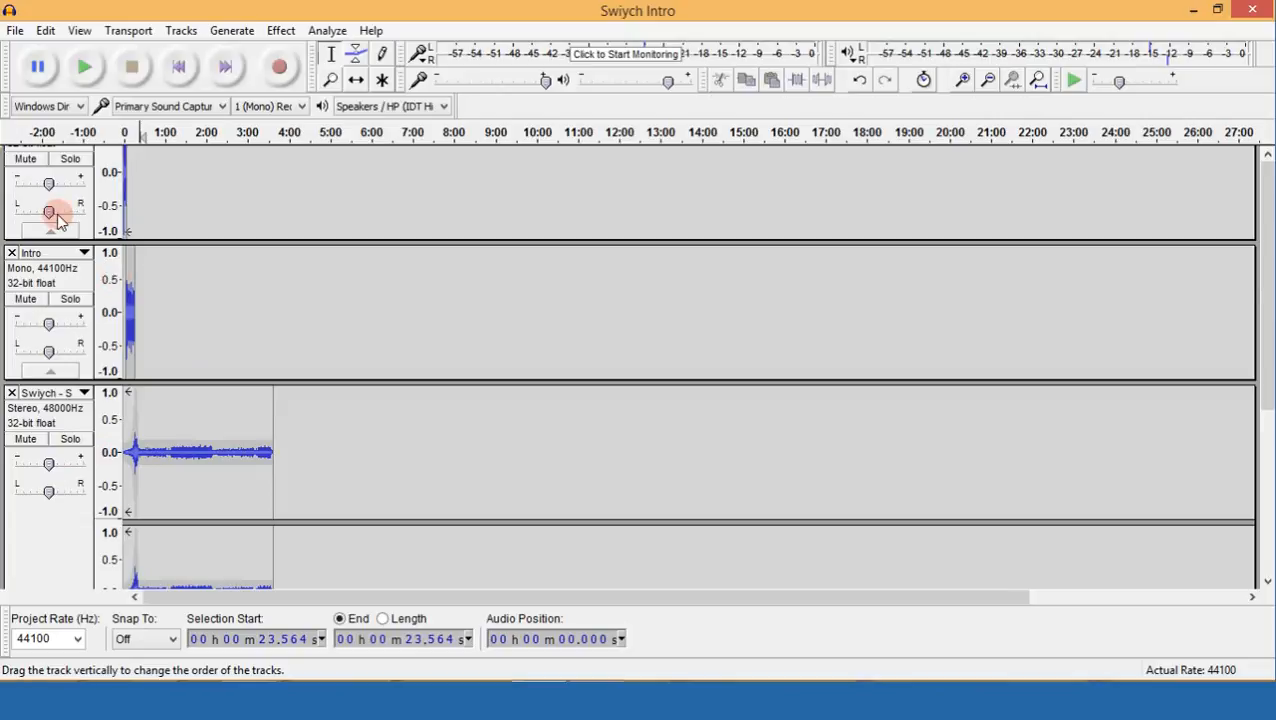
pyautogui.scroll(1, 51, 208)
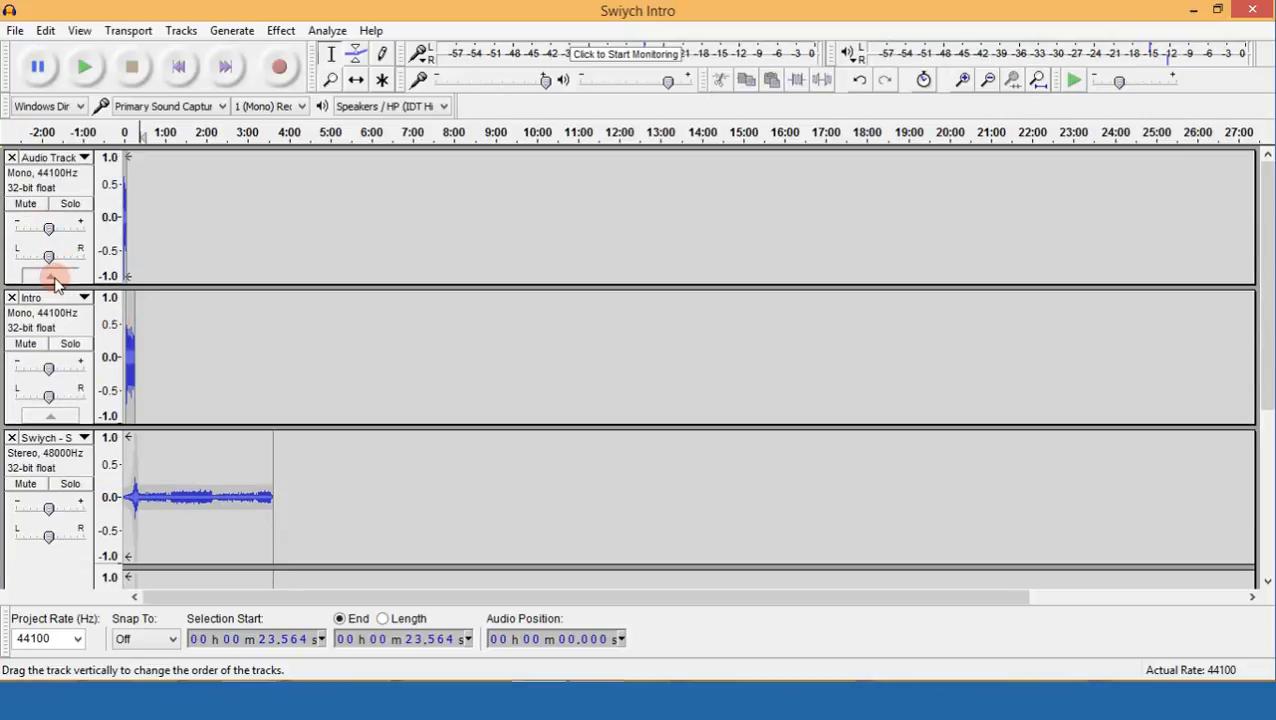
pyautogui.click(52, 279)
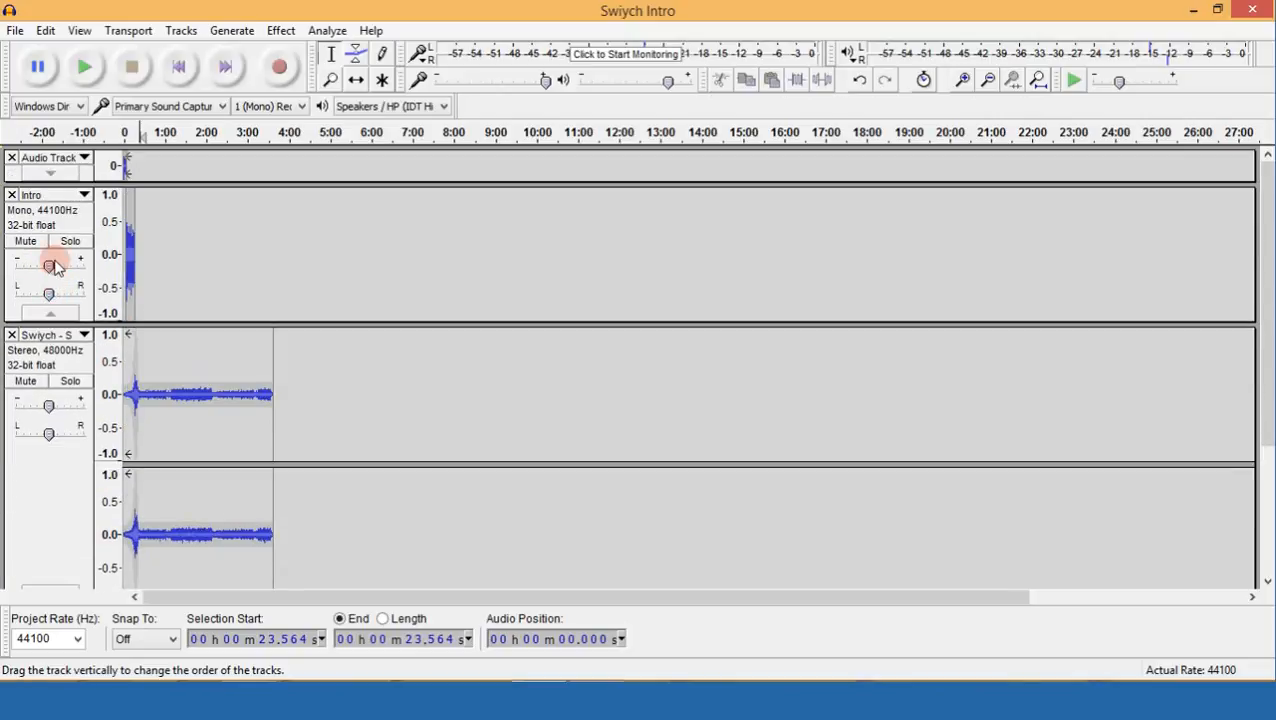
pyautogui.click(47, 313)
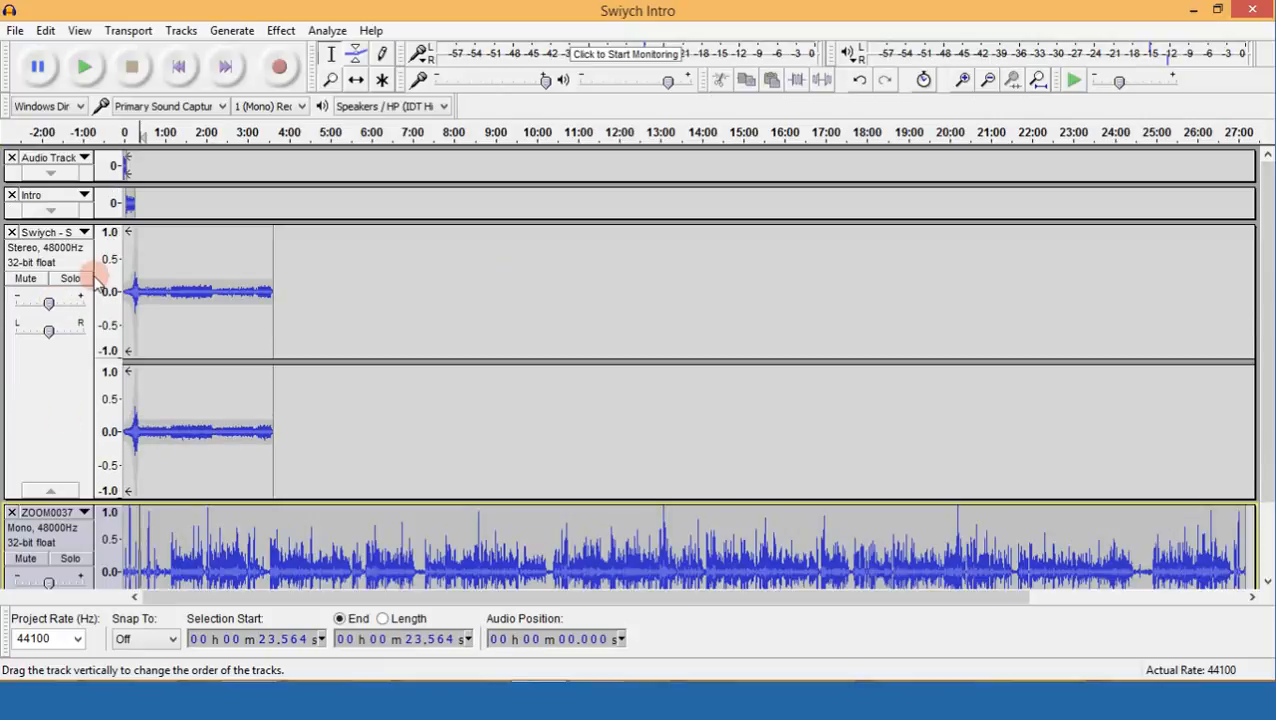
# Move the ZOOM0037 track above the Swiych music track, directly below Intro, and select the whole track.
pyautogui.click(62, 527)
pyautogui.moveTo(127, 234); pyautogui.dragTo(127, 228)
pyautogui.click(24, 258)
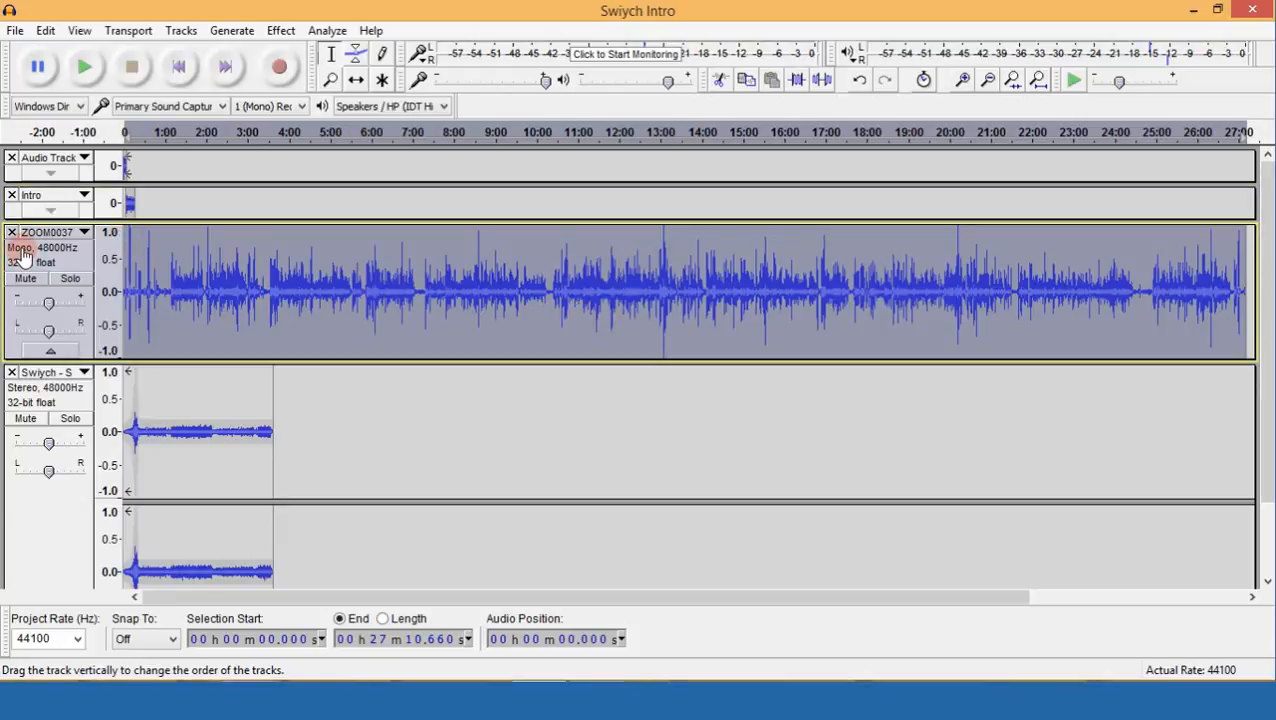
# Place the cursor at about 1:40 on the ZOOM0037 track and play a few seconds of the mix.
pyautogui.click(229, 318)
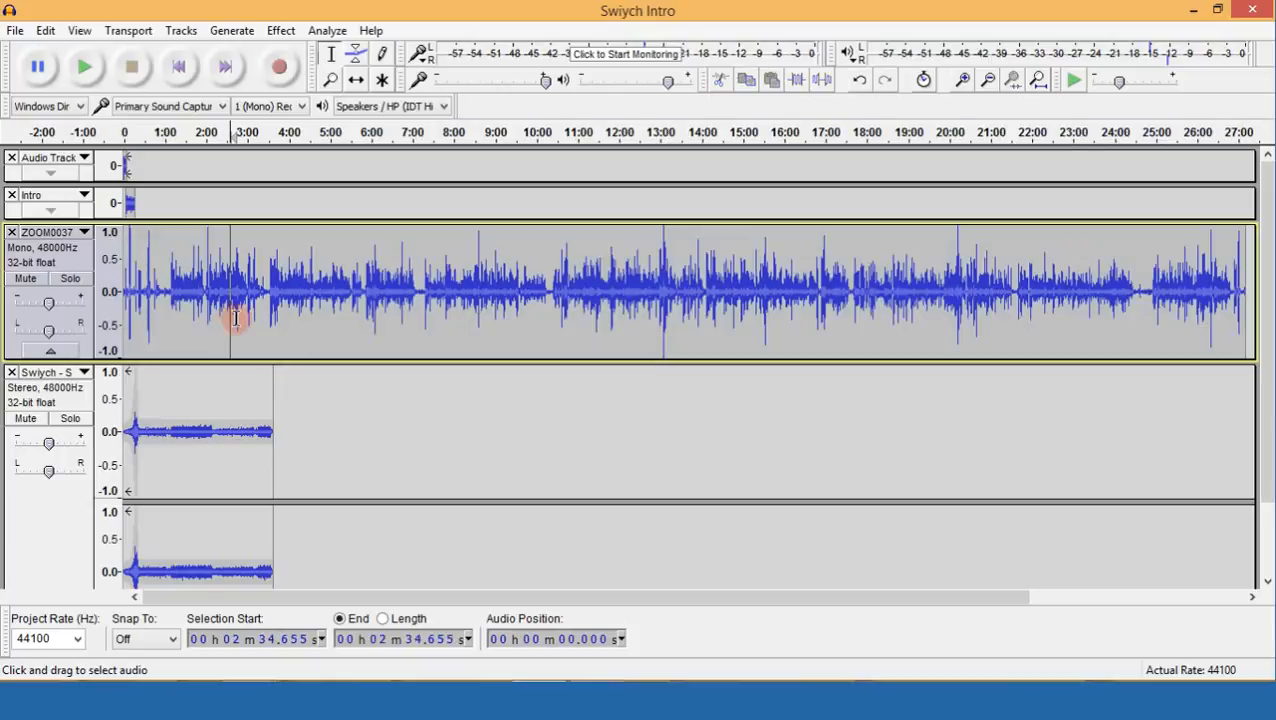
pyautogui.click(193, 256)
pyautogui.press('space')
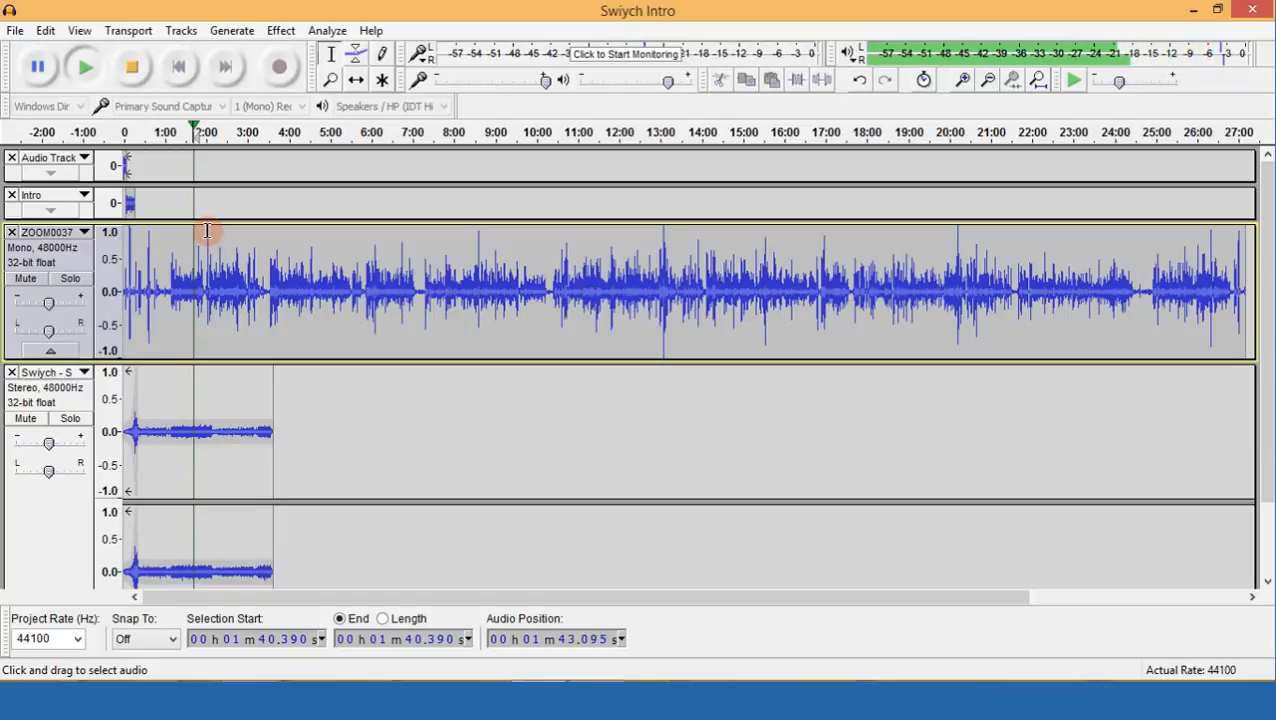
pyautogui.press('space')
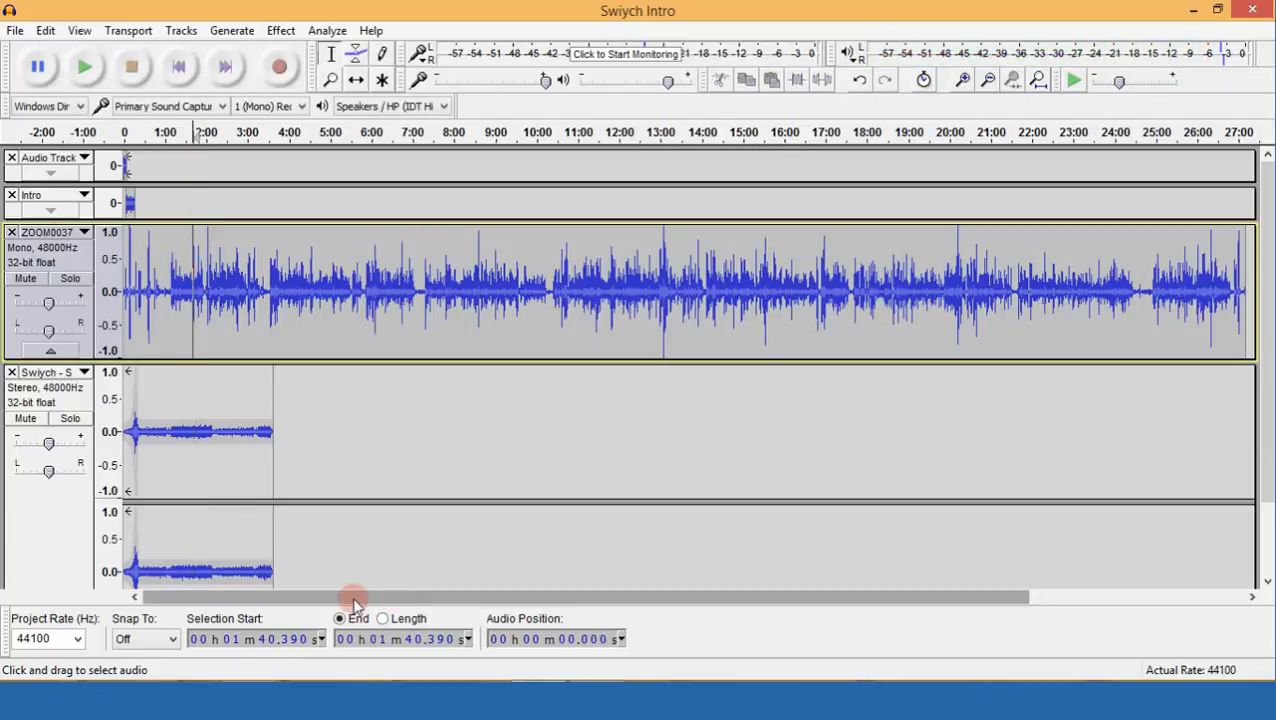
# Shift the ZOOM0037 clip with the Time Shift tool so that it starts at about 1:00.
pyautogui.click(357, 80)
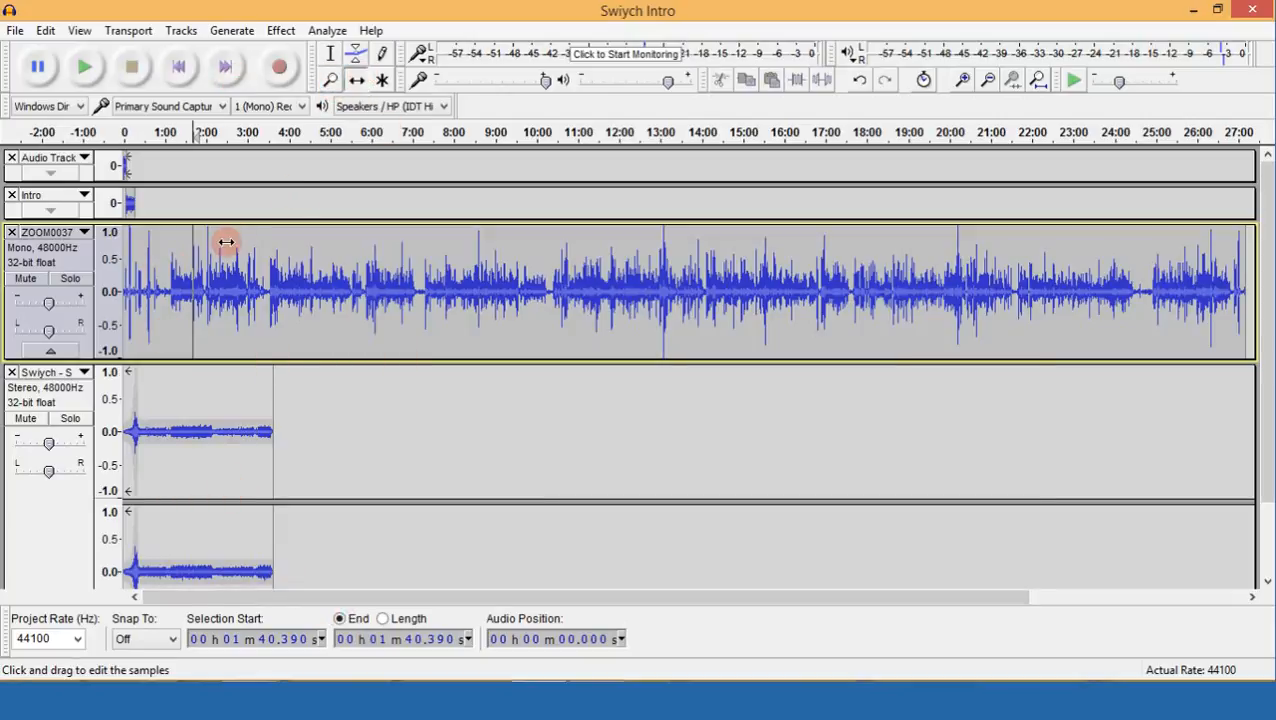
pyautogui.moveTo(225, 242); pyautogui.dragTo(264, 248)
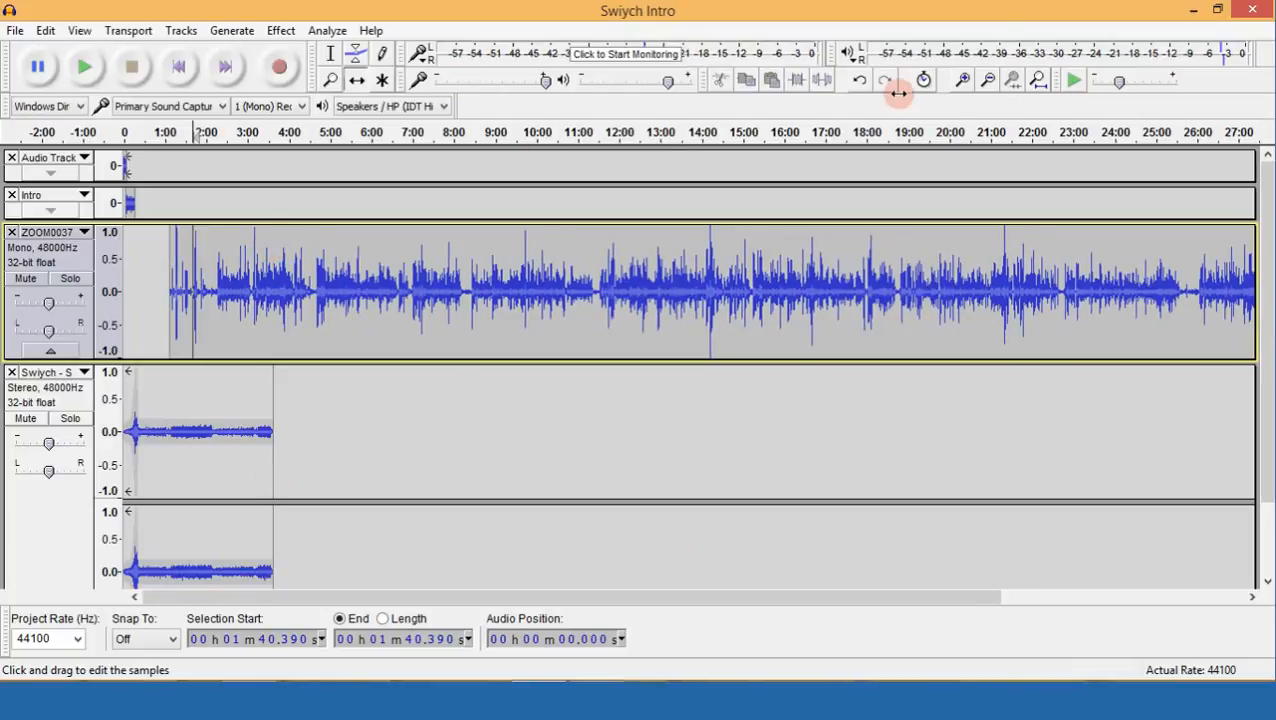
pyautogui.click(962, 80)
pyautogui.click(962, 80)
pyautogui.click(962, 80)
pyautogui.click(962, 80)
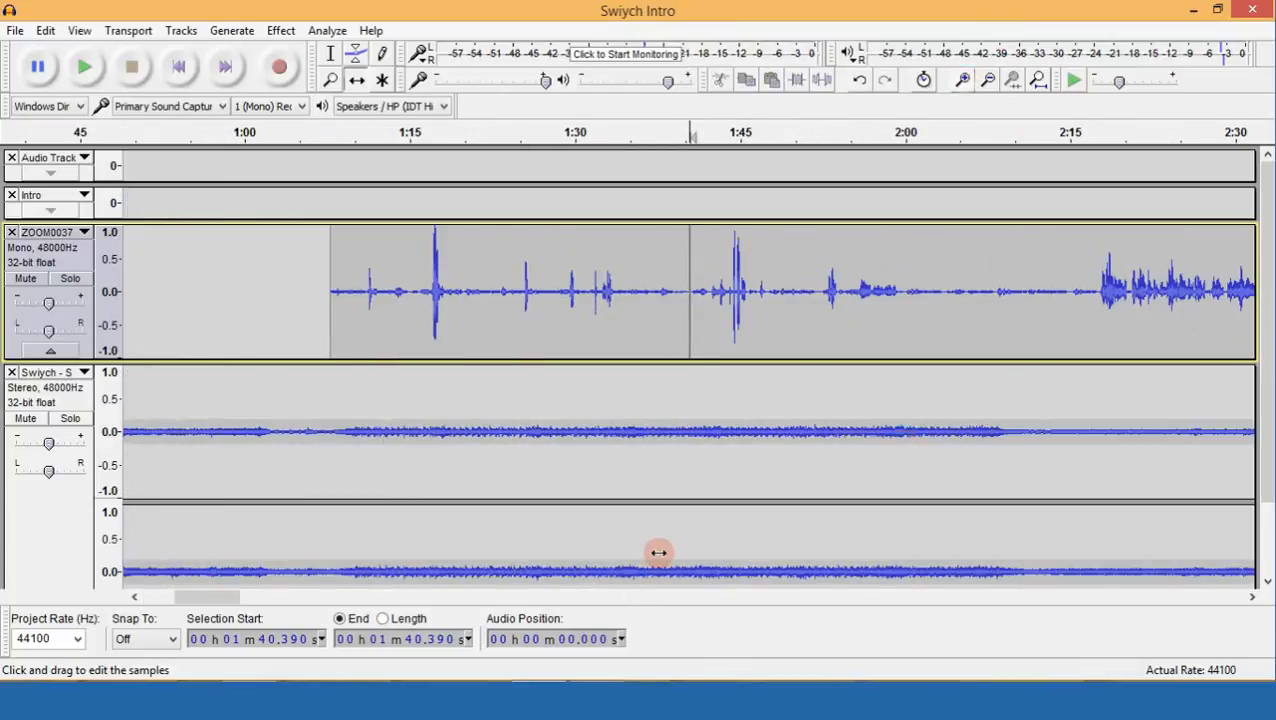
pyautogui.moveTo(135, 590); pyautogui.dragTo(133, 588)
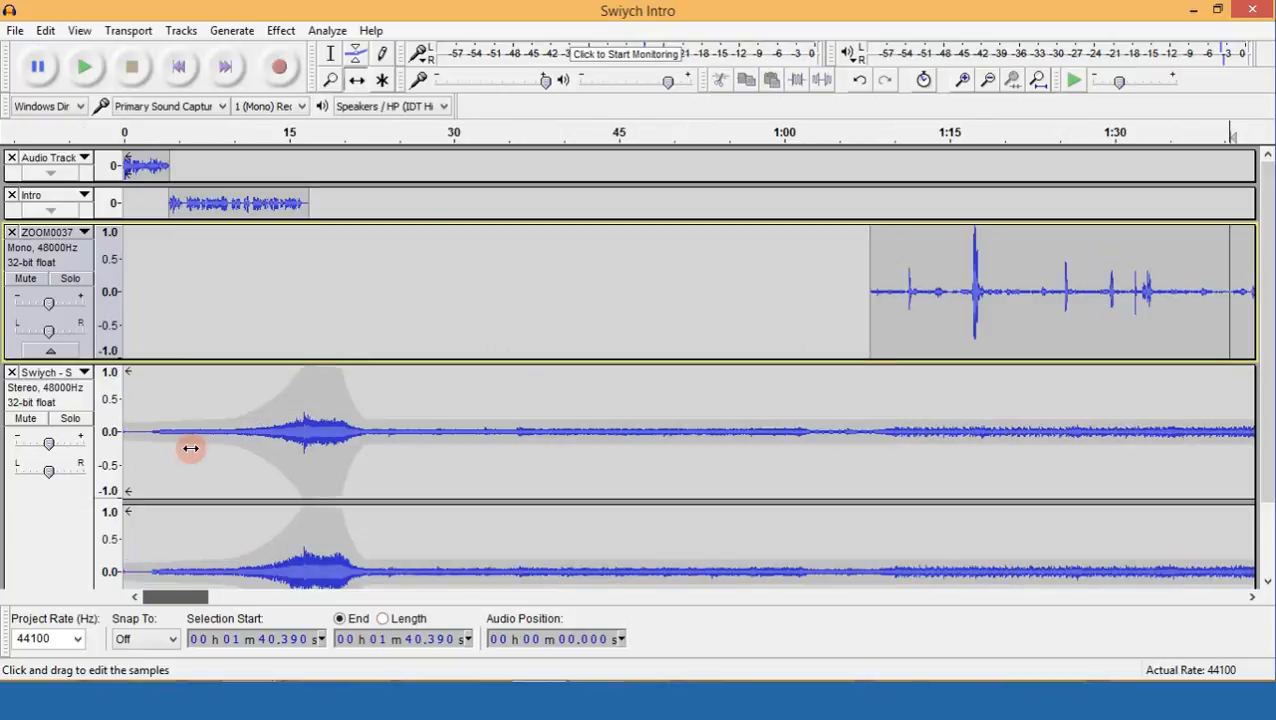
pyautogui.moveTo(890, 291); pyautogui.dragTo(923, 303)
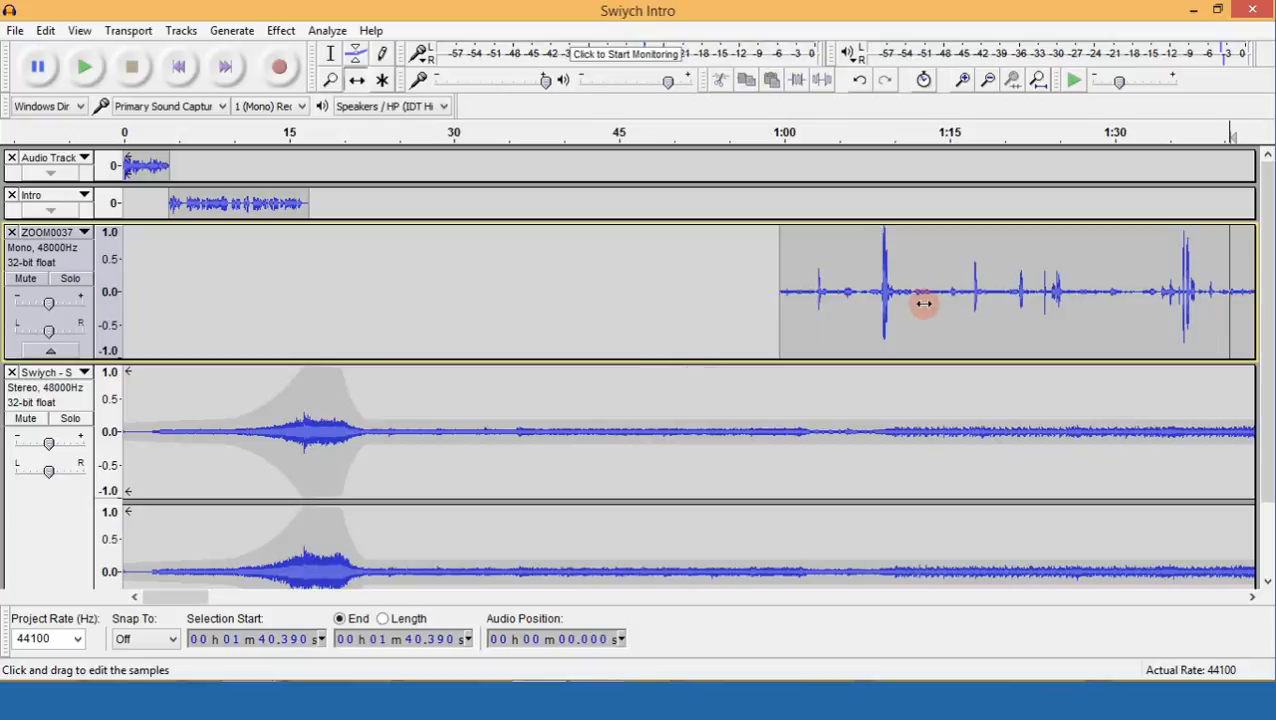
# Shift the ZOOM0037 clip further along the timeline so that it starts at about 1:37.
pyautogui.click(331, 54)
pyautogui.click(356, 79)
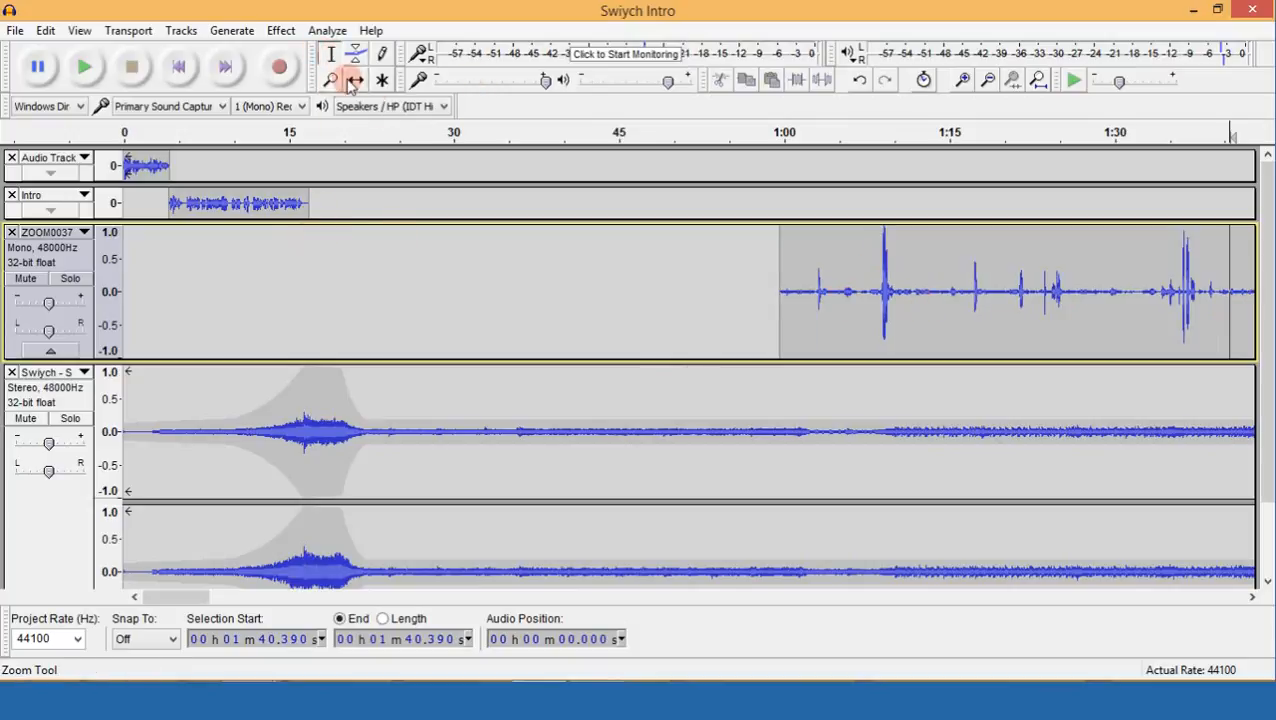
pyautogui.moveTo(909, 241); pyautogui.dragTo(1208, 262)
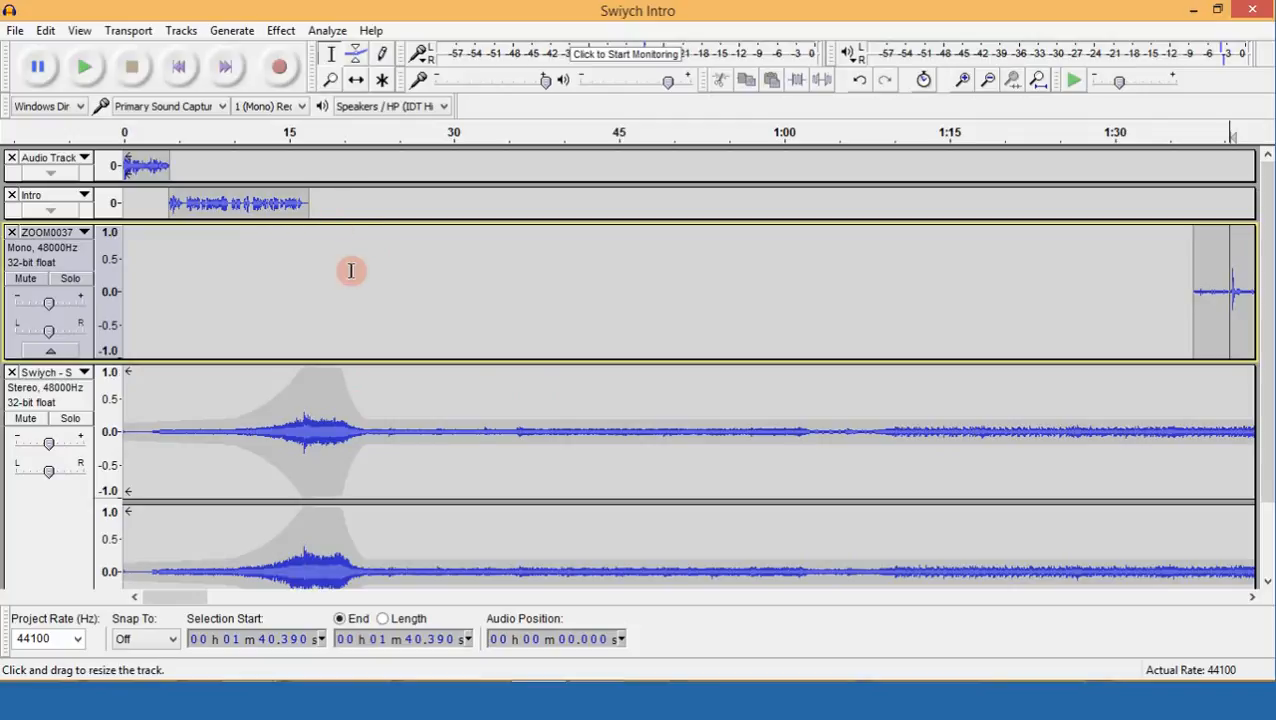
# Record a voice clip about 28 seconds long on a new track, starting at about 22 seconds where the music dips.
pyautogui.click(365, 197)
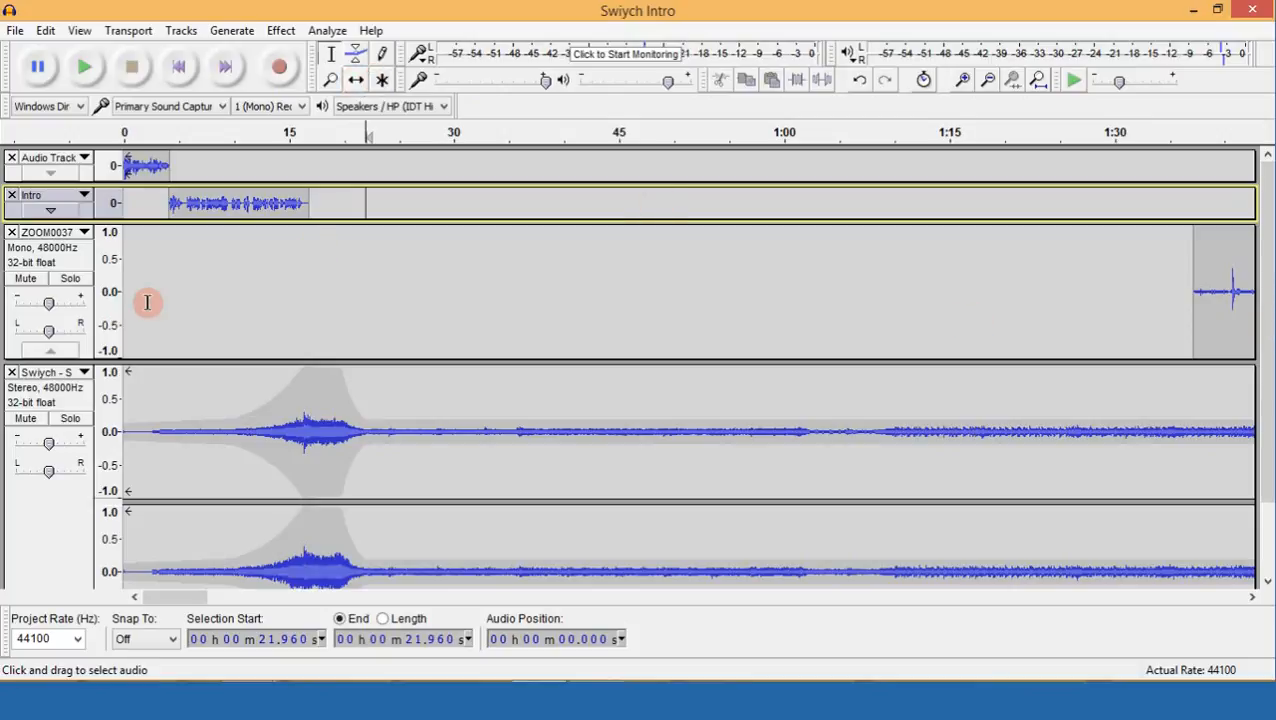
pyautogui.click(26, 419)
pyautogui.click(27, 417)
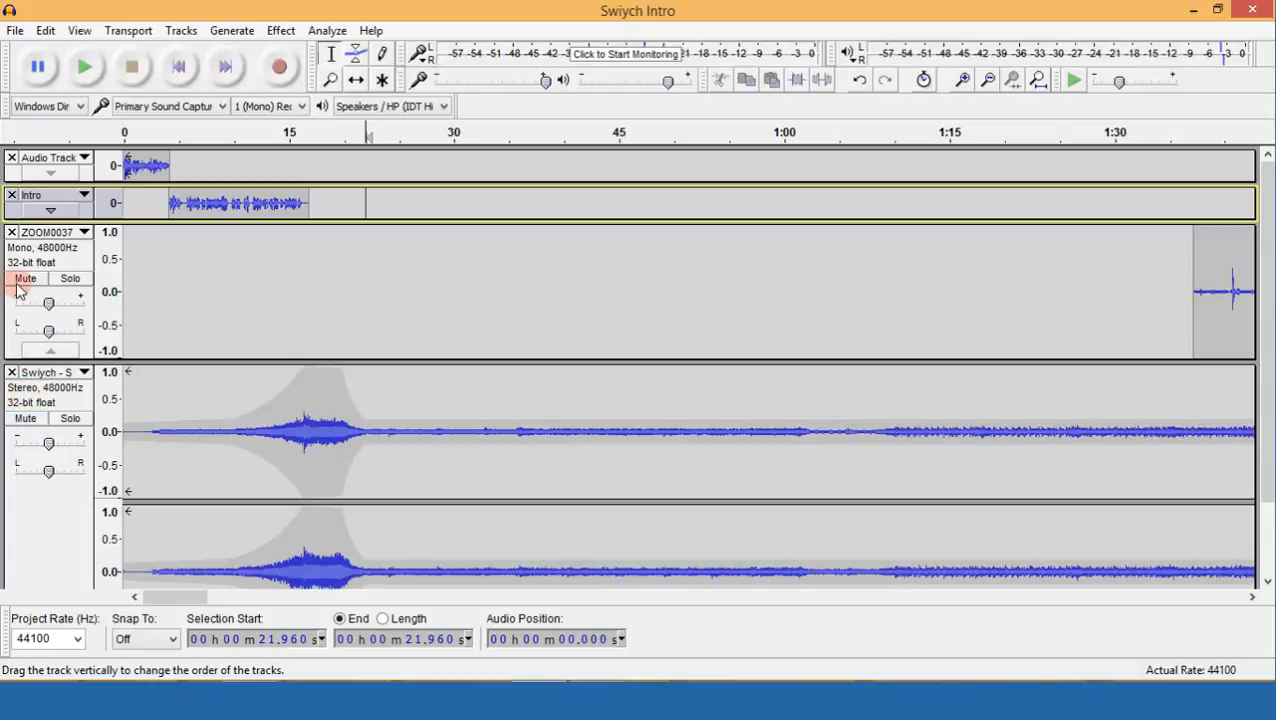
pyautogui.click(281, 67)
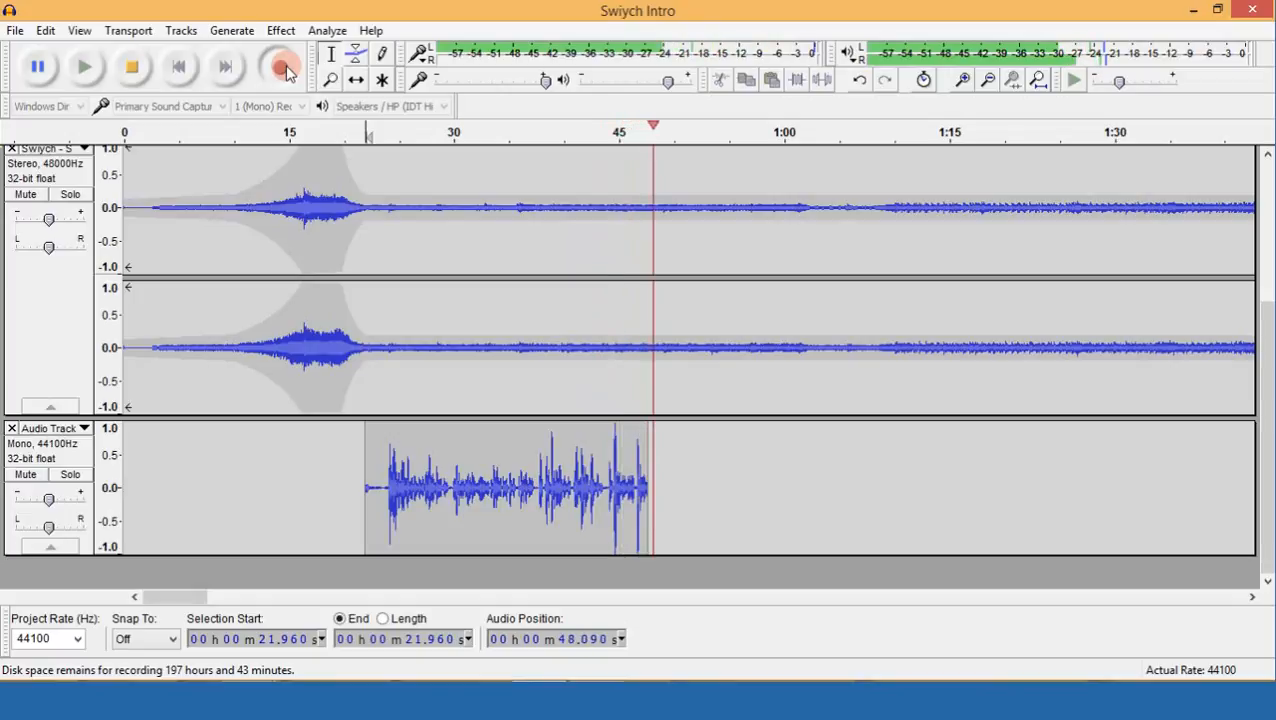
pyautogui.click(135, 67)
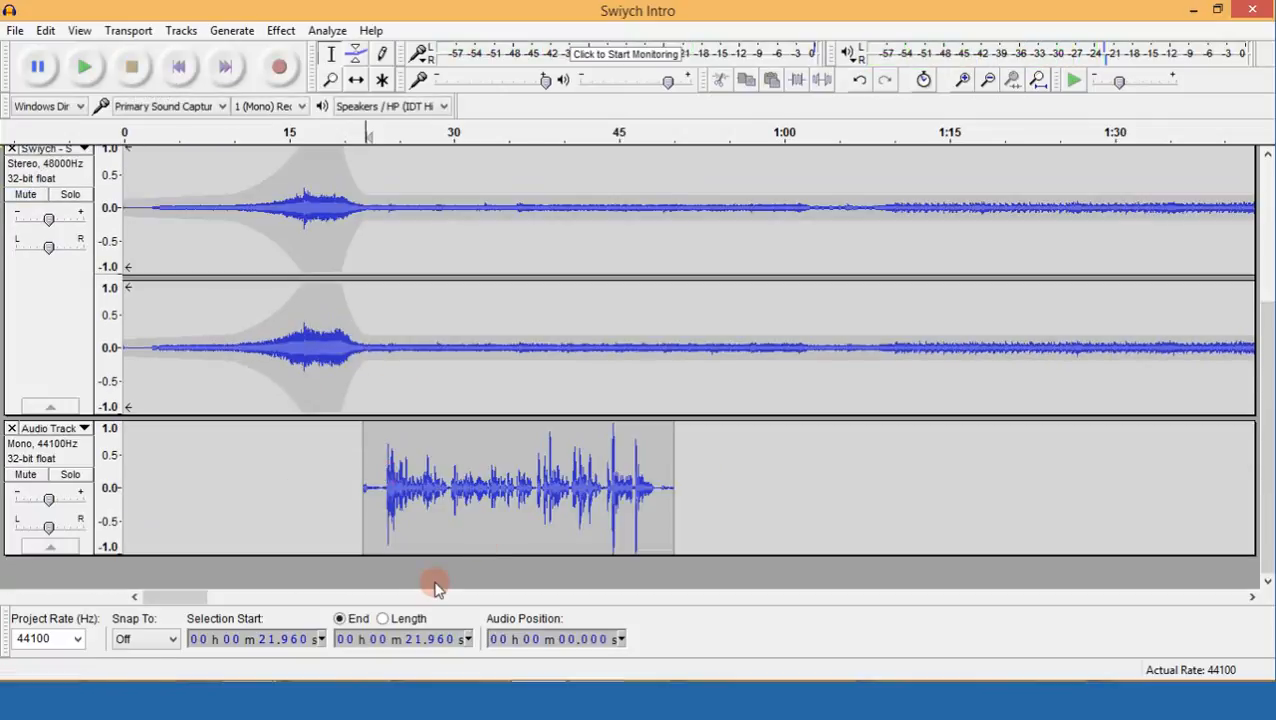
# Delete the silent lead-in of about 2 seconds from the new voice clip and shift the clip to start at about 20 seconds.
pyautogui.moveTo(385, 474); pyautogui.dragTo(371, 471)
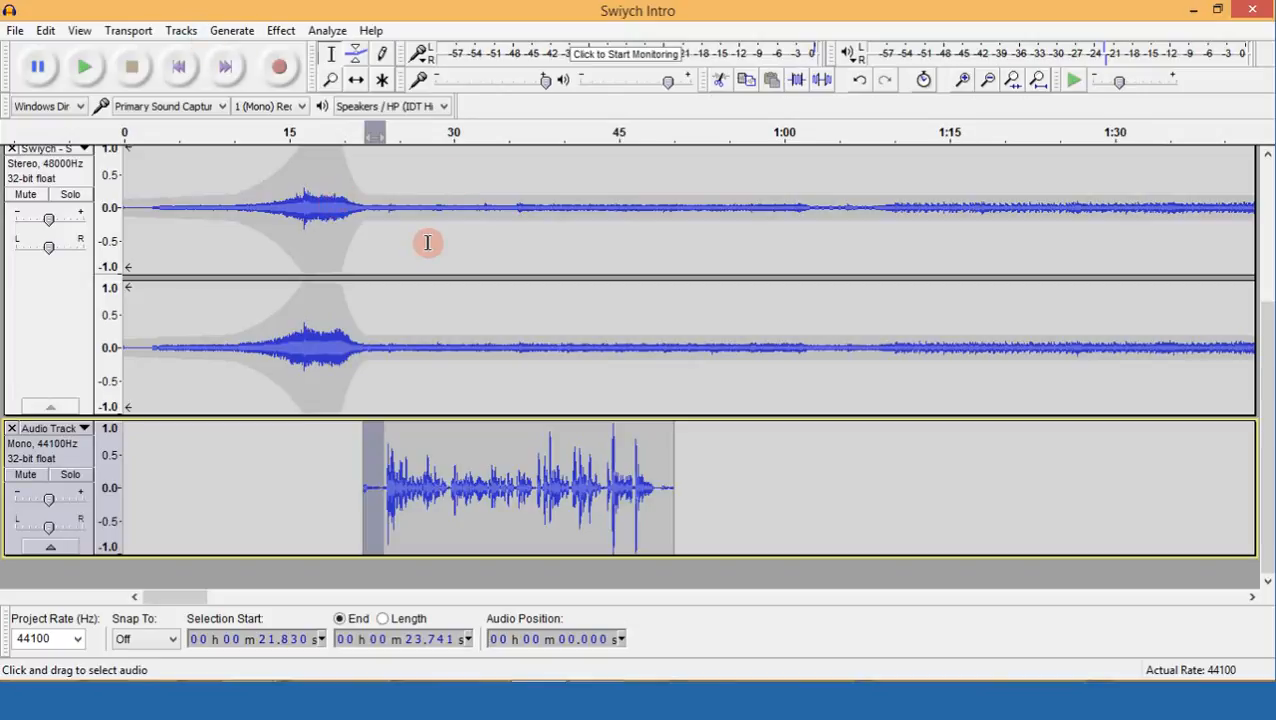
pyautogui.press('Delete')
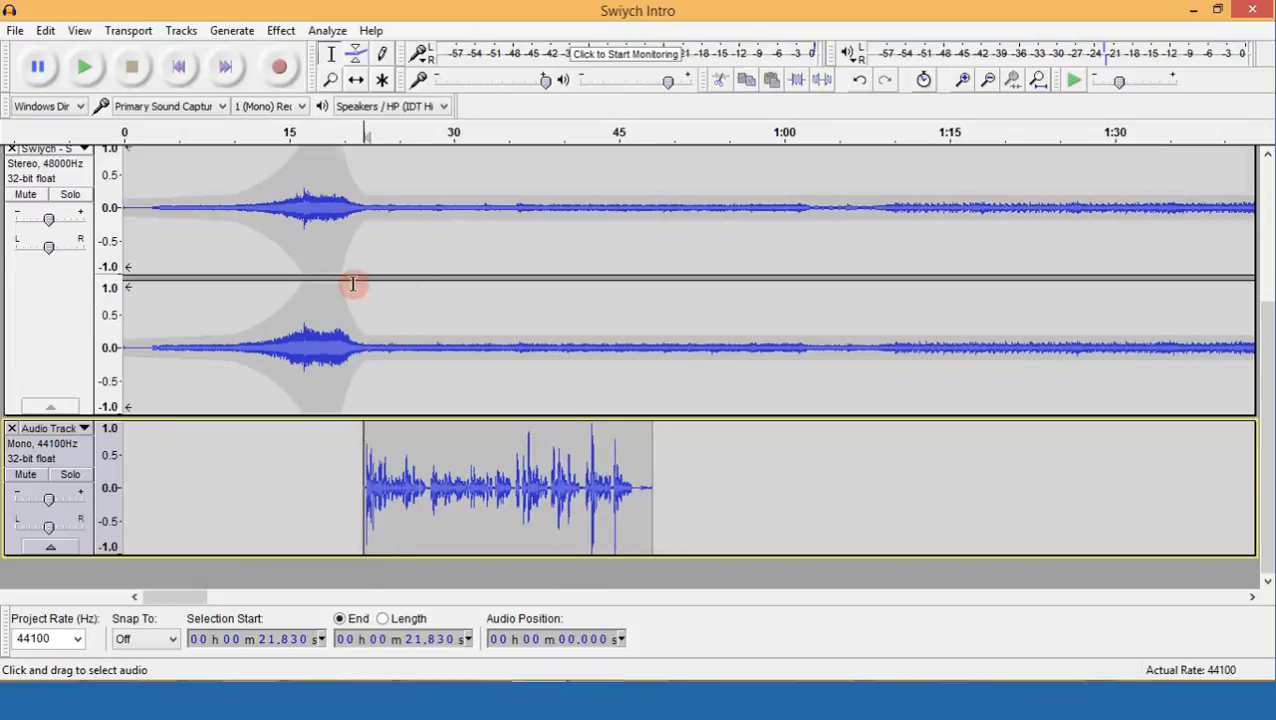
pyautogui.scroll(2, 352, 285)
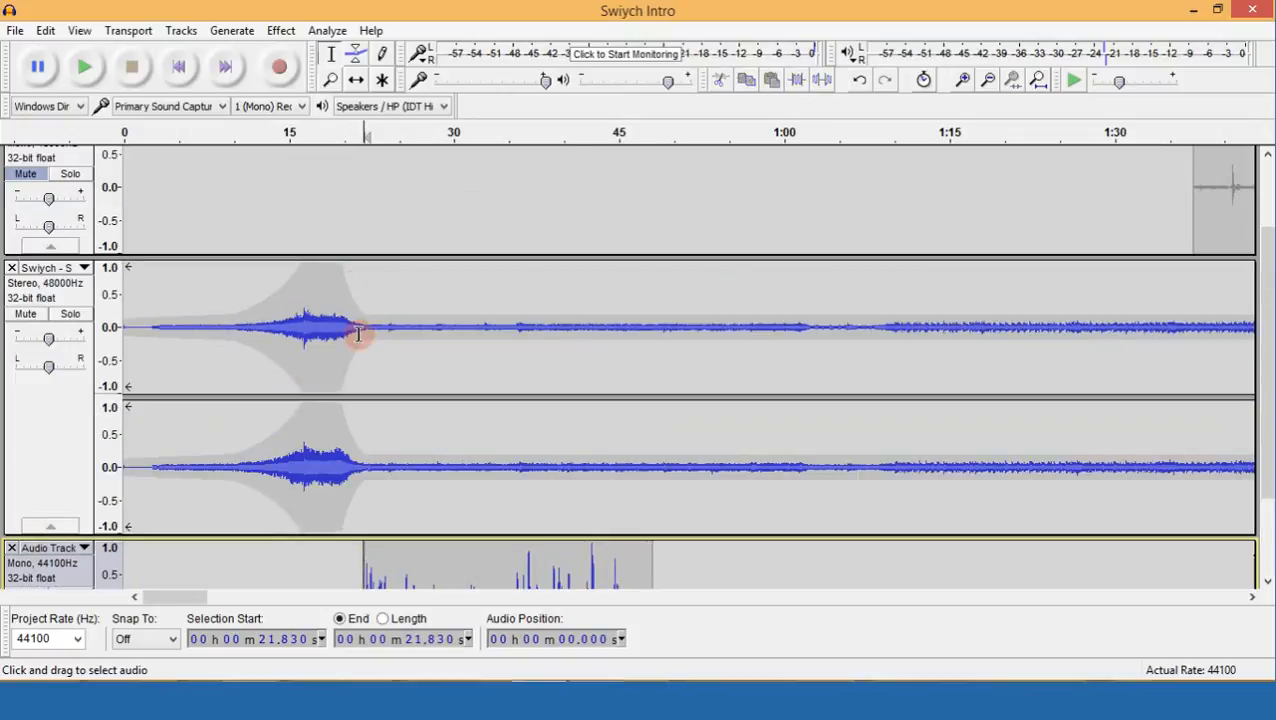
pyautogui.click(350, 281)
pyautogui.scroll(-2, 352, 312)
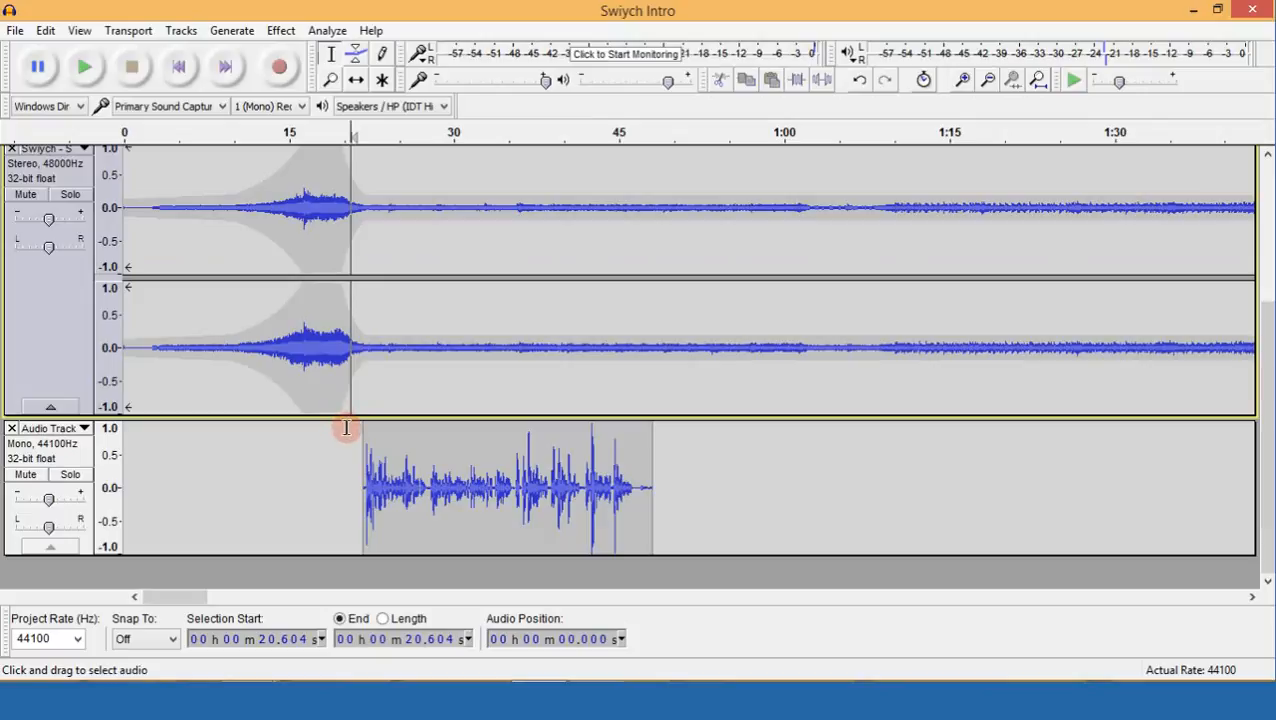
pyautogui.click(347, 430)
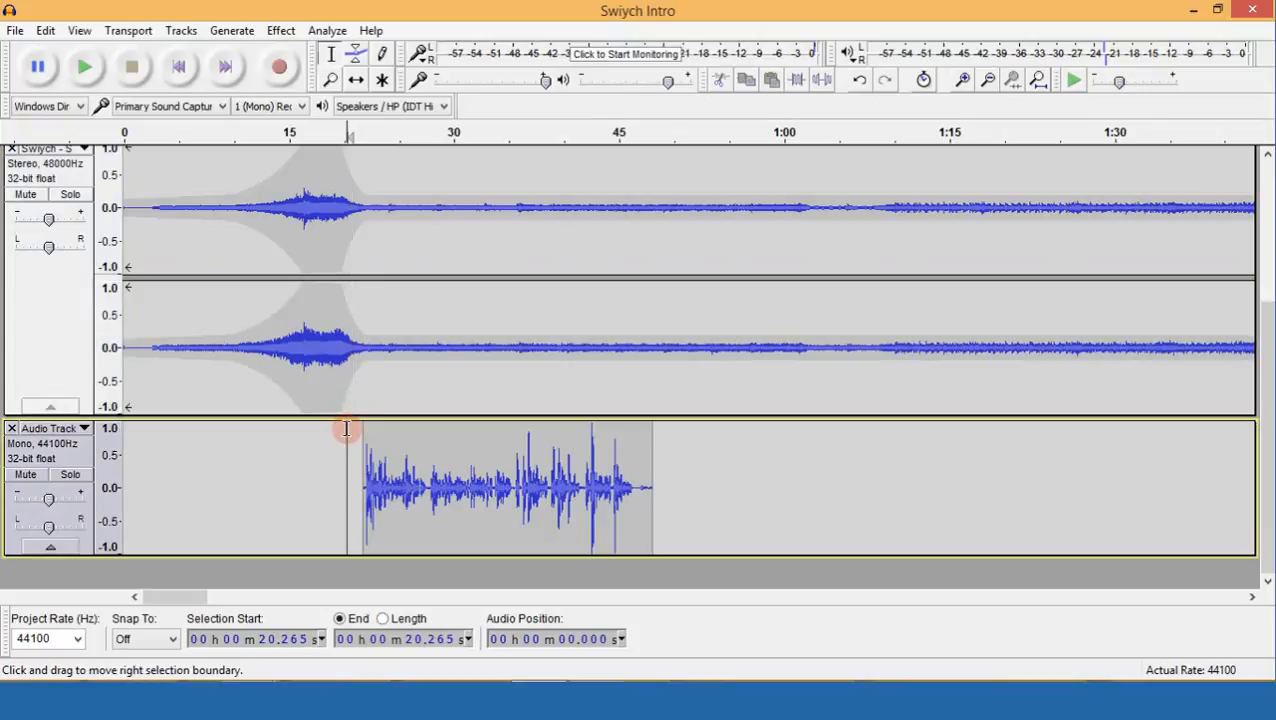
pyautogui.click(357, 80)
pyautogui.moveTo(513, 447); pyautogui.dragTo(502, 449)
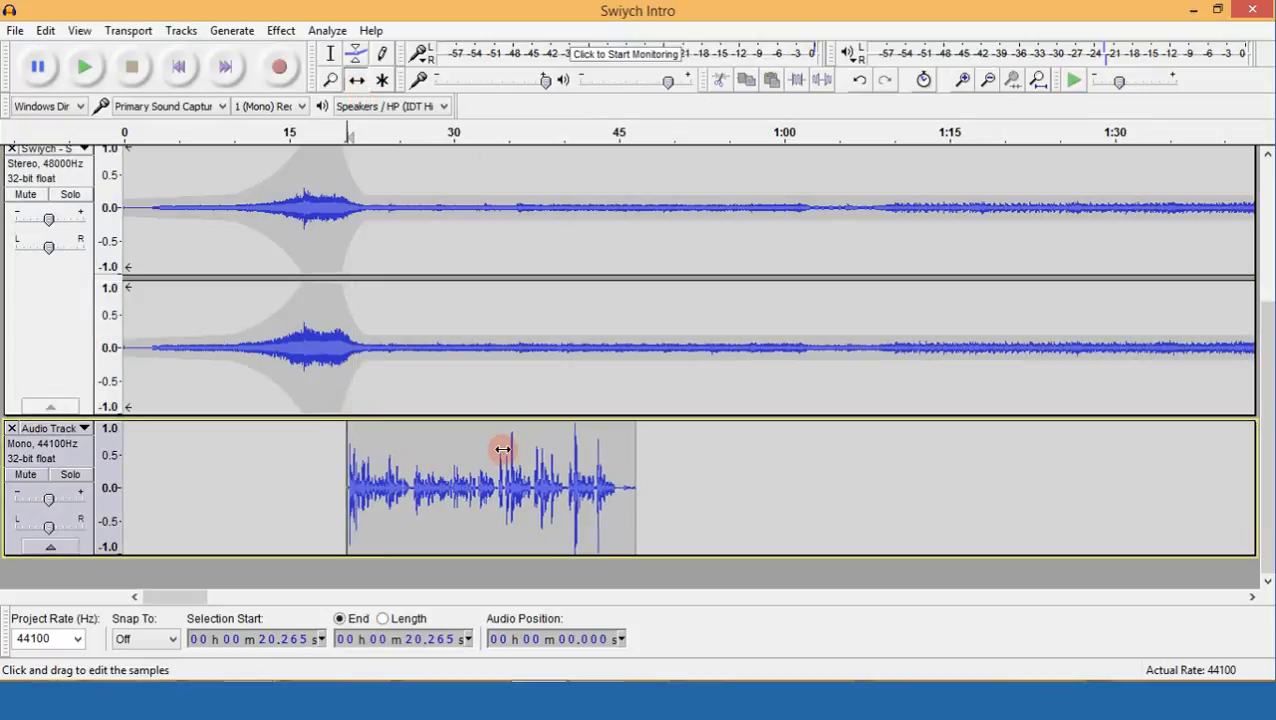
# Play the mix from about 9.5 seconds through to the end of the speech in the new voice clip.
pyautogui.click(331, 53)
pyautogui.click(227, 172)
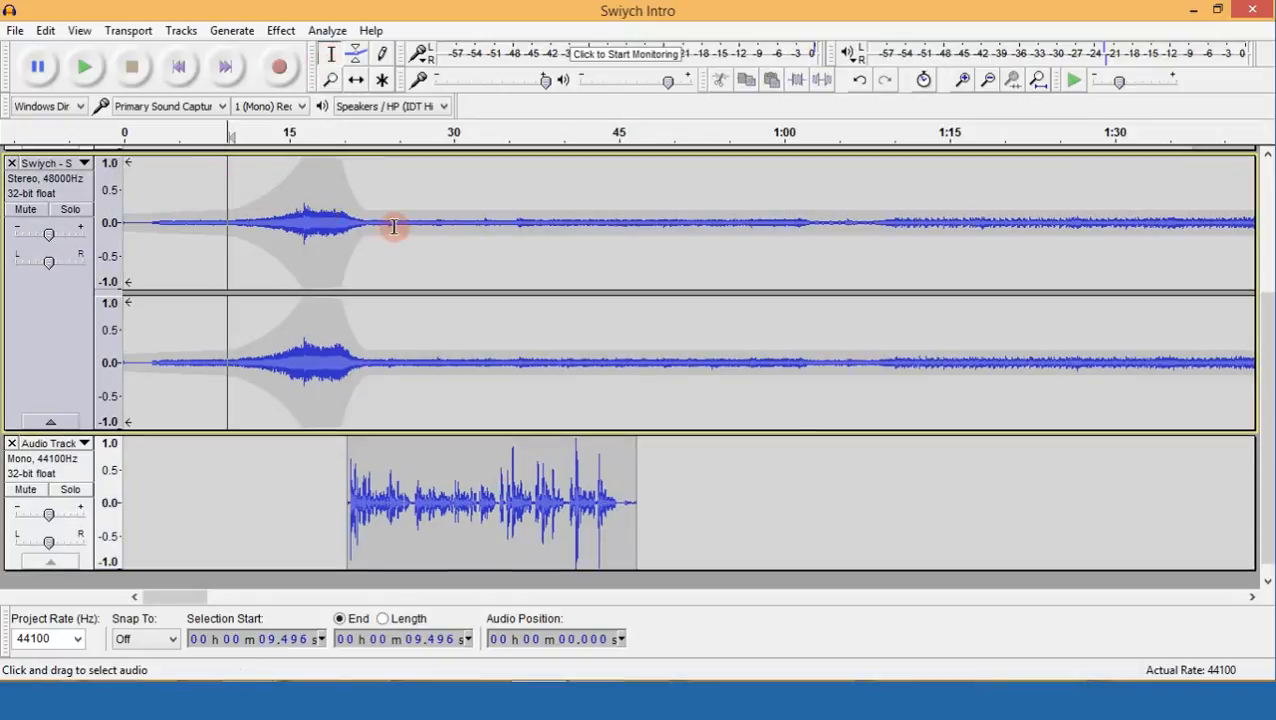
pyautogui.press('space')
pyautogui.scroll(4, 395, 228)
pyautogui.scroll(-2, 399, 222)
pyautogui.scroll(2, 402, 219)
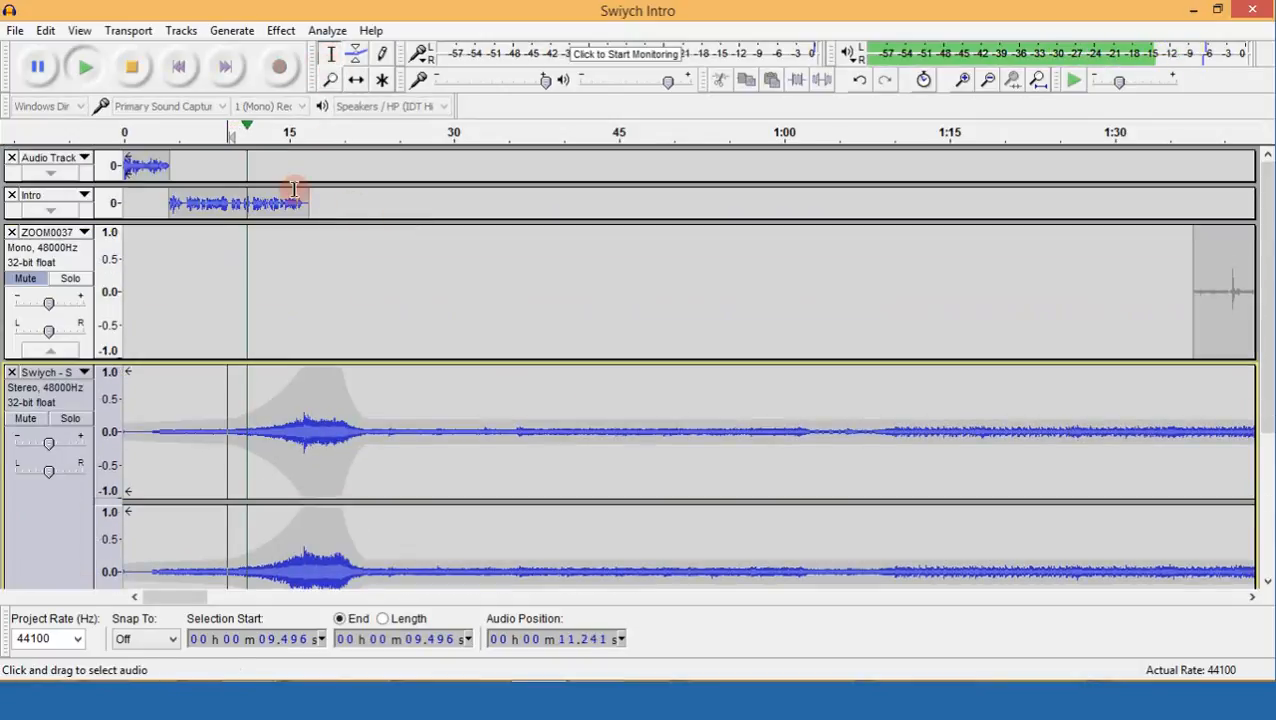
pyautogui.scroll(-2, 325, 250)
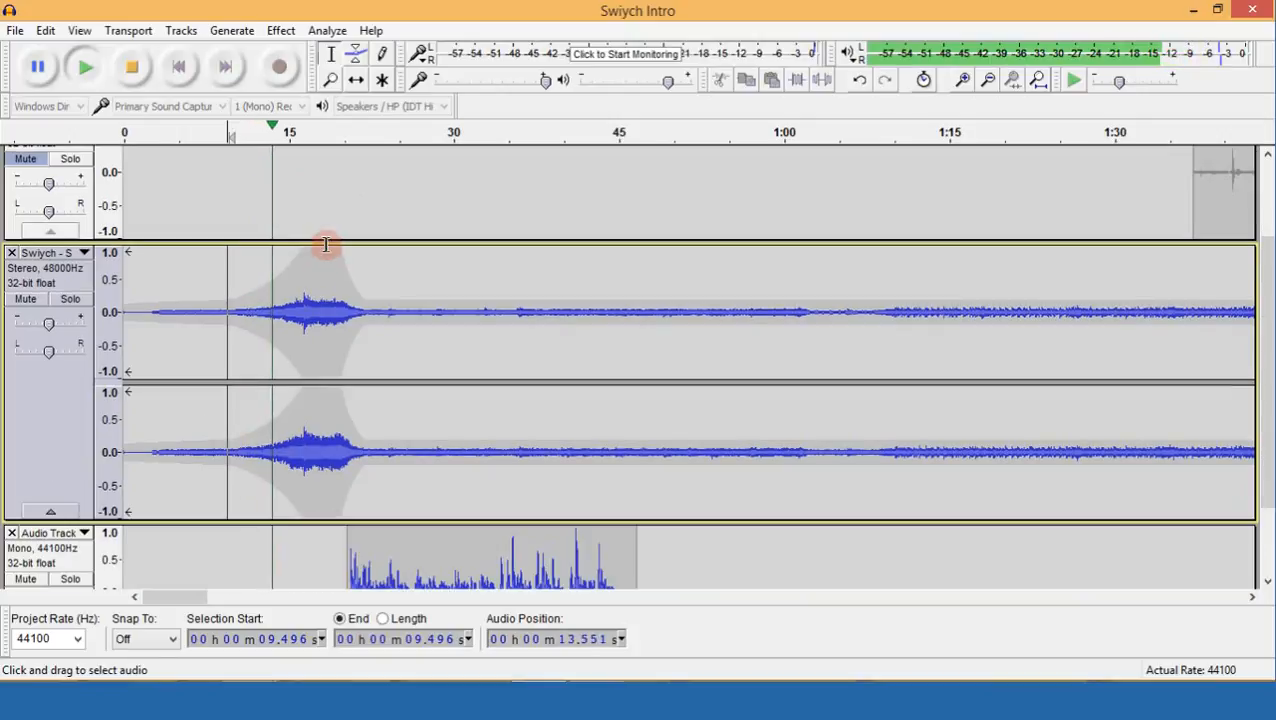
pyautogui.scroll(-2, 375, 275)
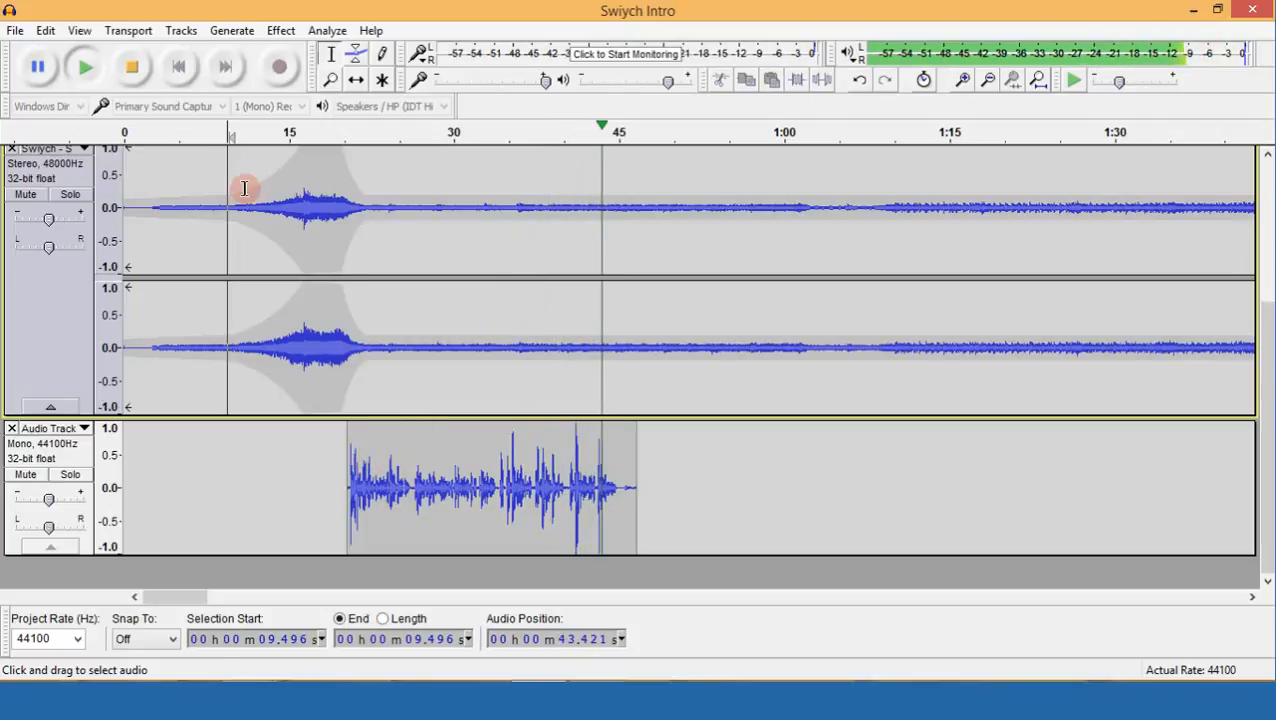
pyautogui.click(133, 68)
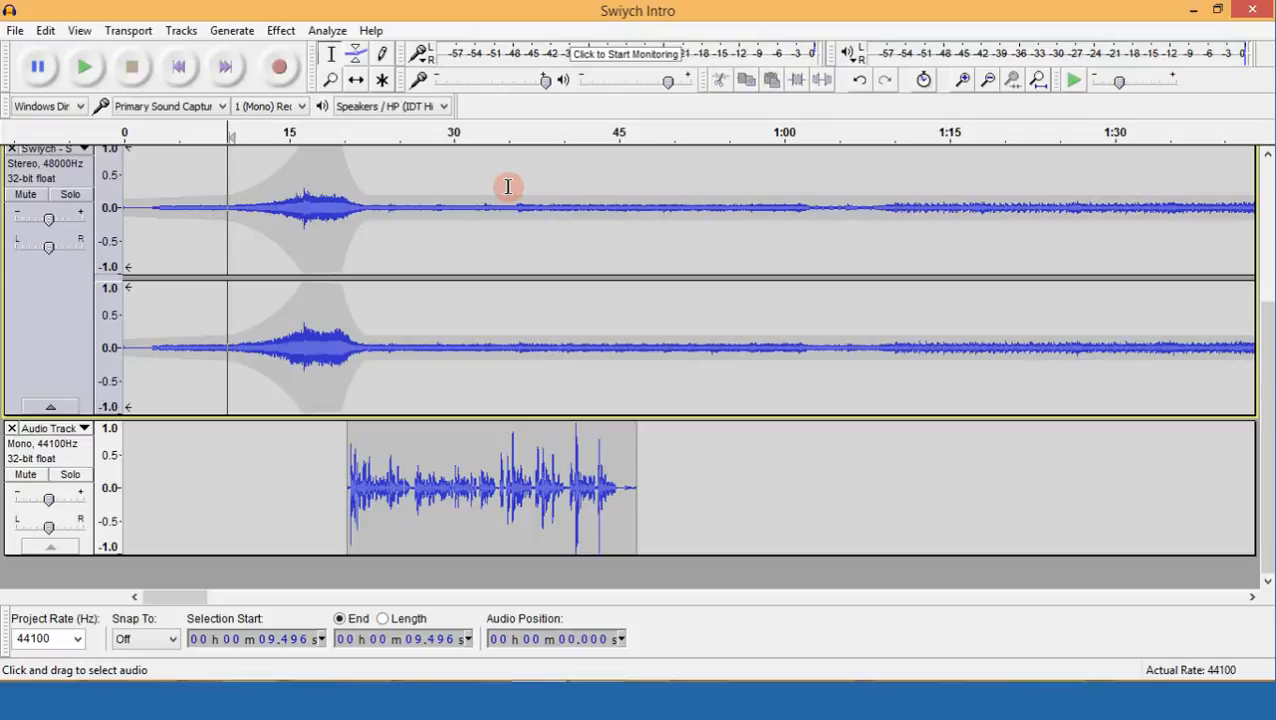
# Delete the silence at the end of the new voice clip, from about 45.2 to 46.6 seconds.
pyautogui.click(783, 162)
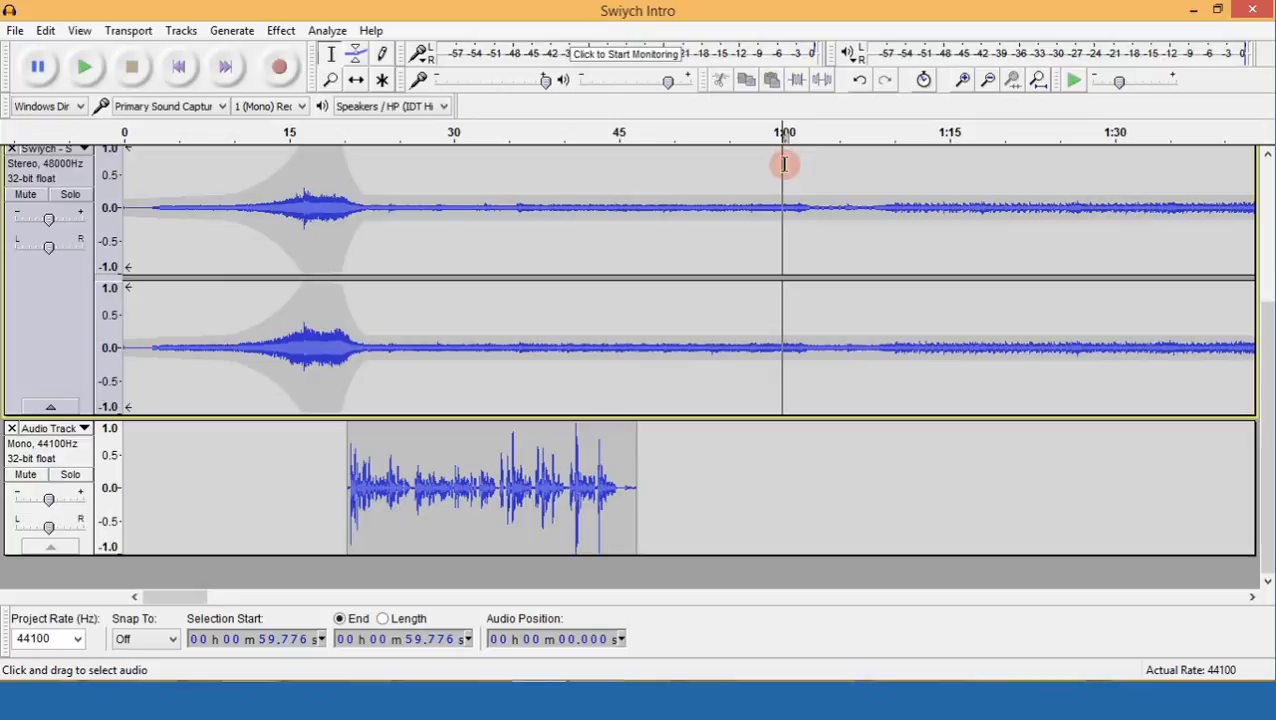
pyautogui.keyDown('shift'); pyautogui.click(731, 468); pyautogui.keyUp('shift')
pyautogui.keyDown('shift'); pyautogui.click(555, 435); pyautogui.keyUp('shift')
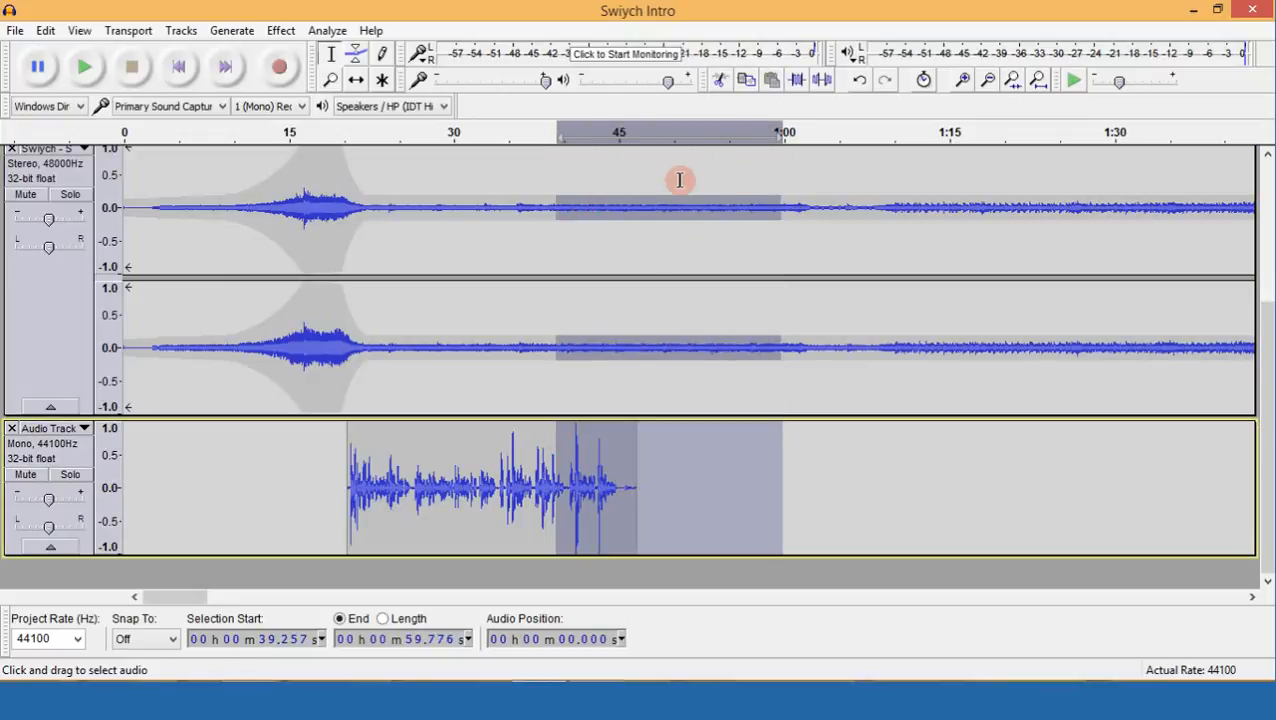
pyautogui.click(619, 195)
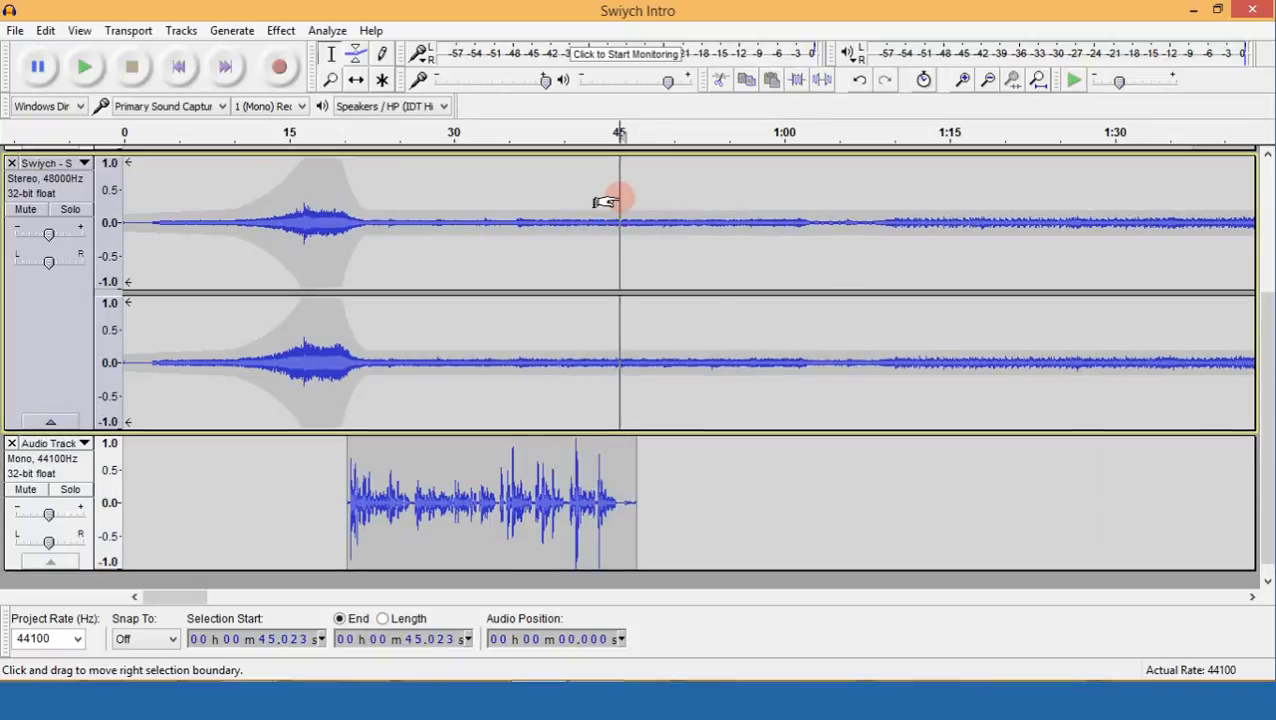
pyautogui.moveTo(621, 463); pyautogui.dragTo(636, 471)
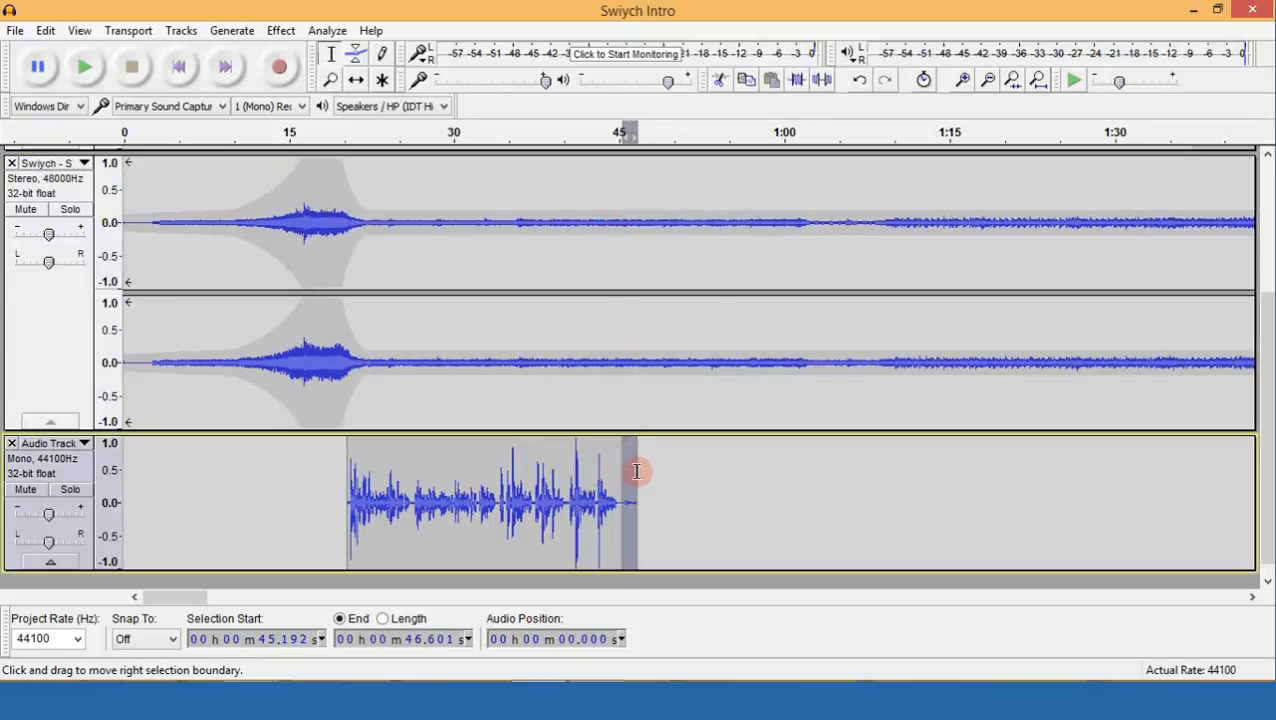
pyautogui.press('Delete')
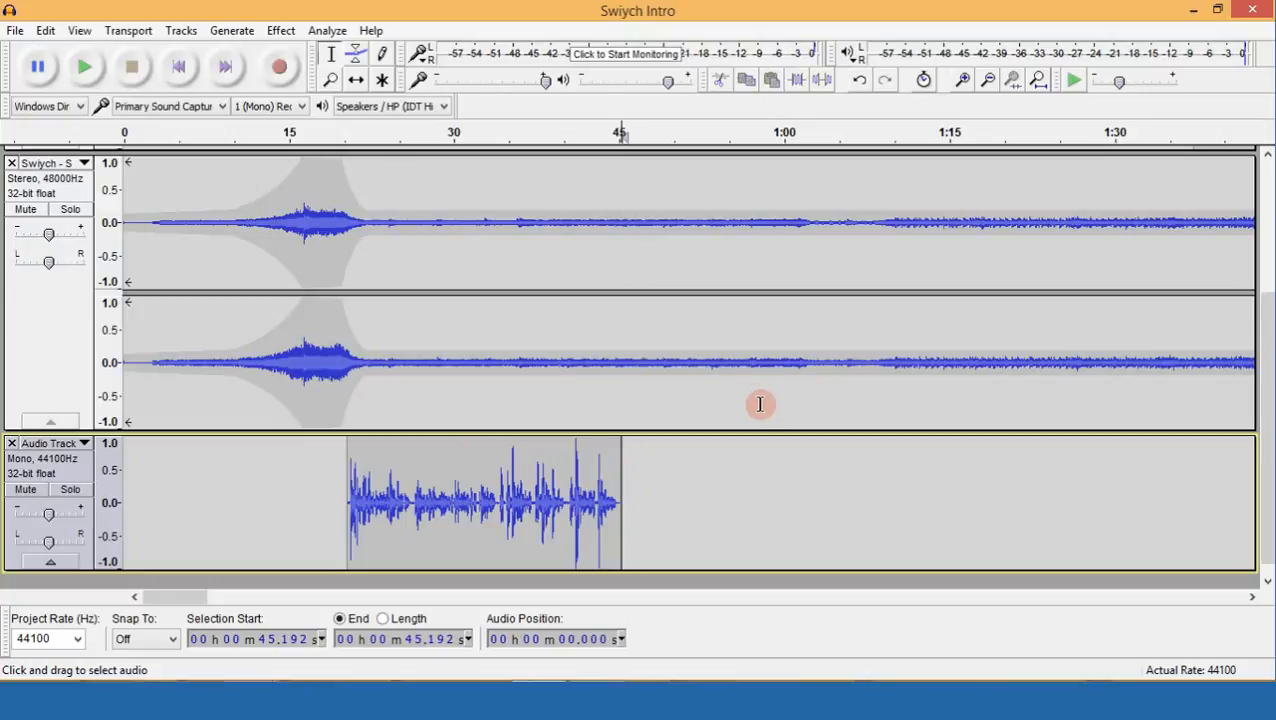
# Add an envelope point to the music track at about 45 seconds and adjust the point at about 22 seconds to level the dip.
pyautogui.click(354, 52)
pyautogui.click(354, 52)
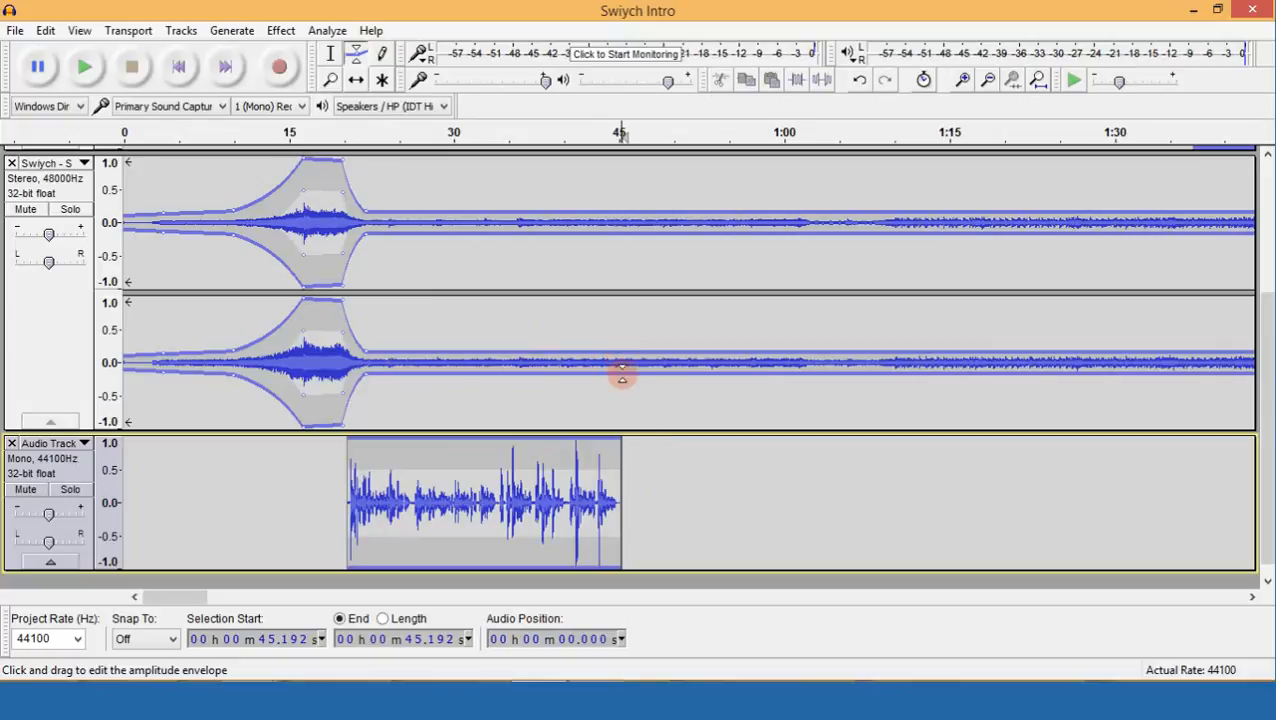
pyautogui.click(622, 374)
pyautogui.click(626, 366)
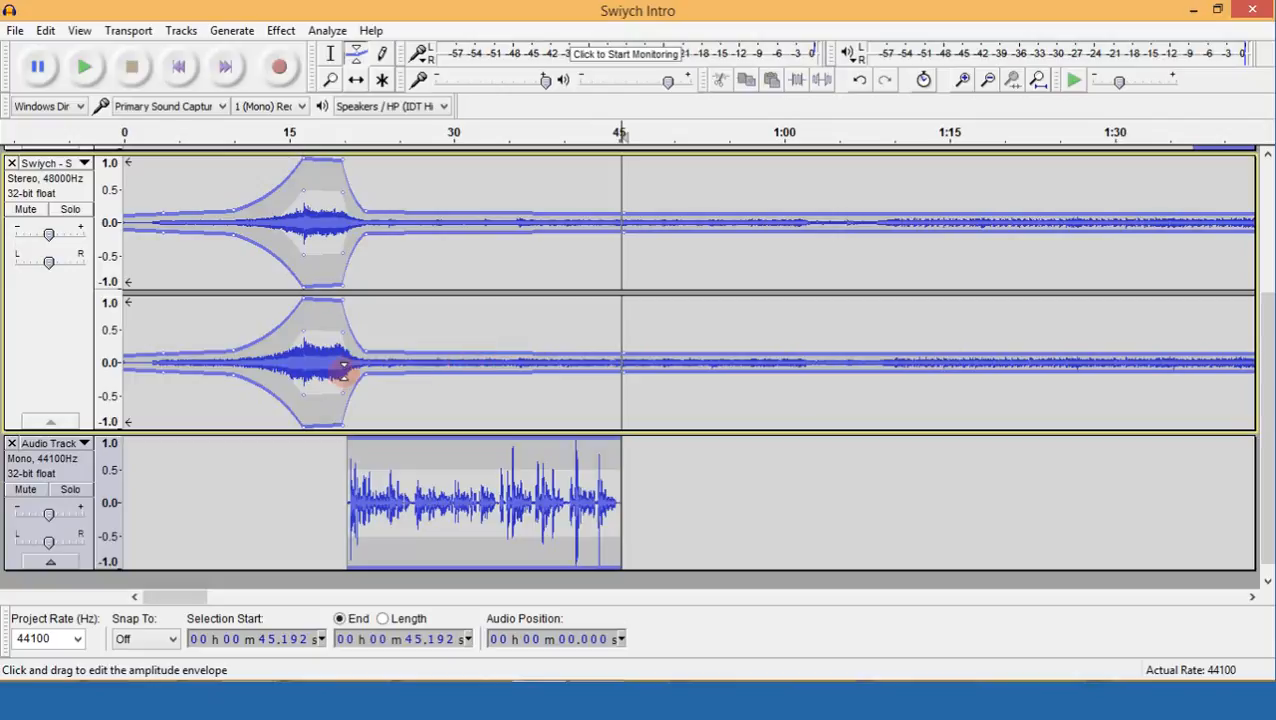
pyautogui.moveTo(364, 371); pyautogui.dragTo(369, 374)
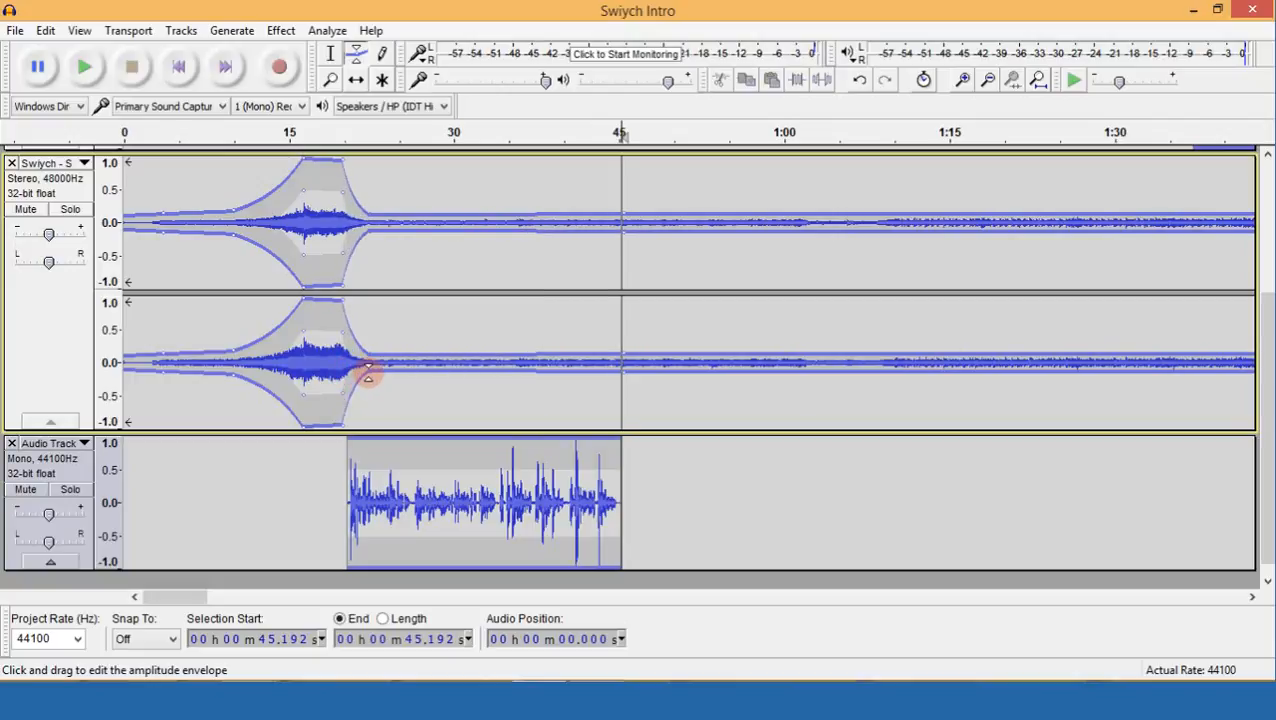
# Lower the music envelope evenly beneath the voice clip, from about 22 to 45 seconds.
pyautogui.click(966, 83)
pyautogui.click(966, 83)
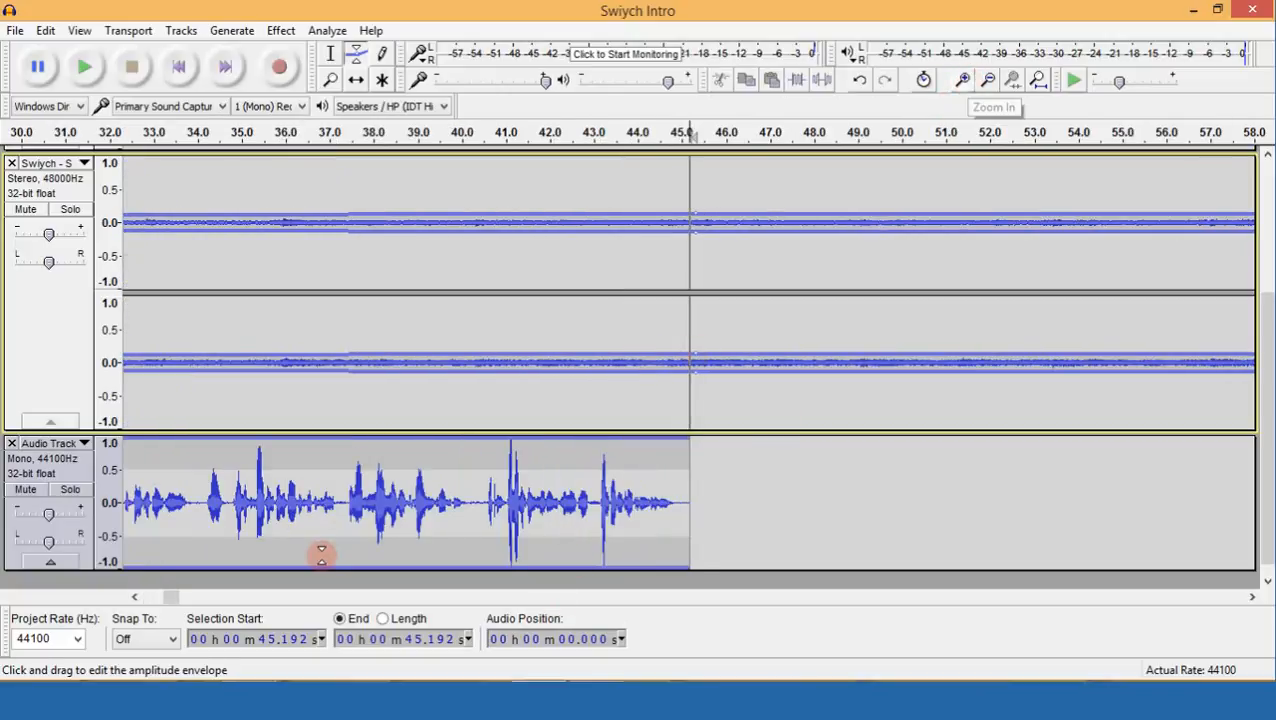
pyautogui.moveTo(135, 597); pyautogui.dragTo(135, 597)
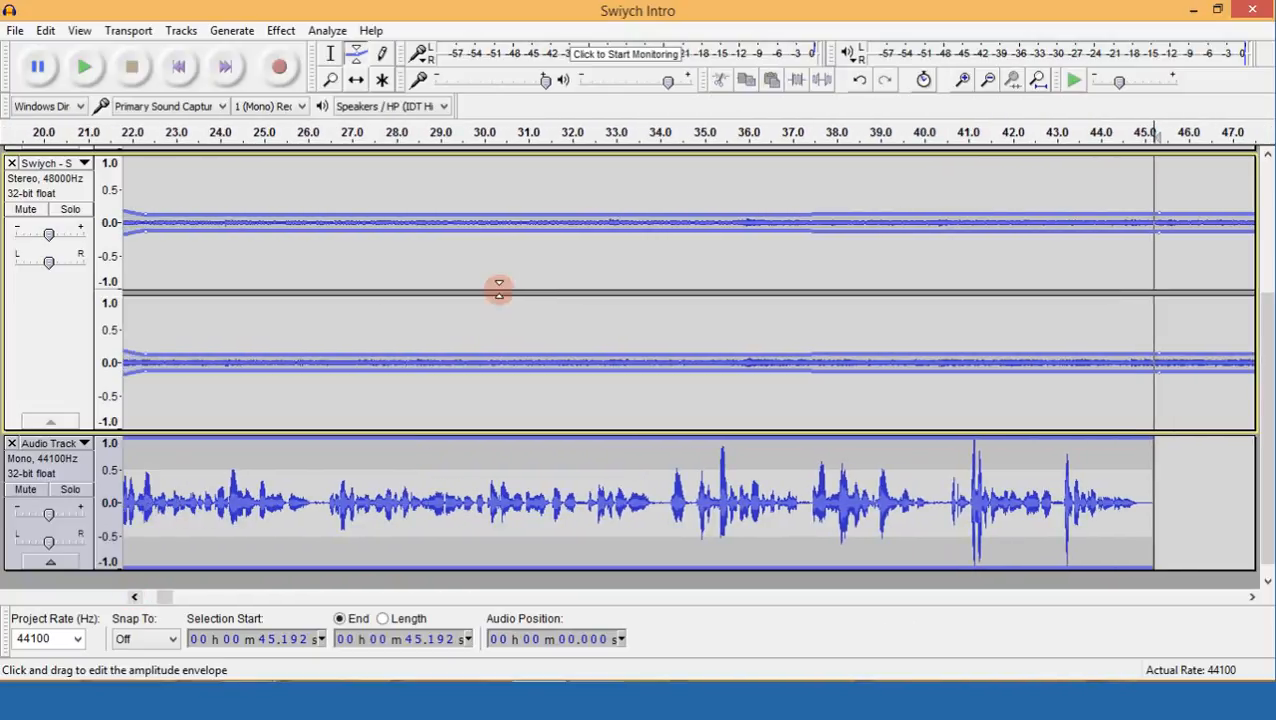
pyautogui.click(986, 80)
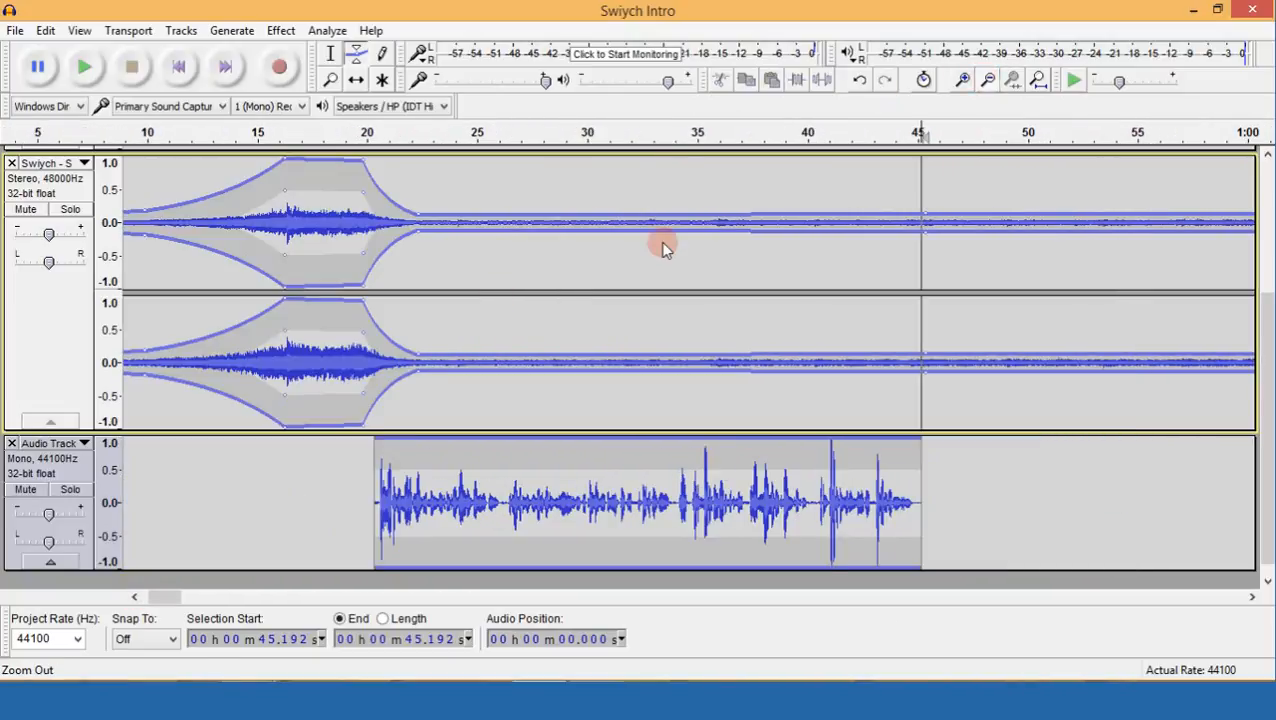
pyautogui.moveTo(418, 355); pyautogui.dragTo(418, 358)
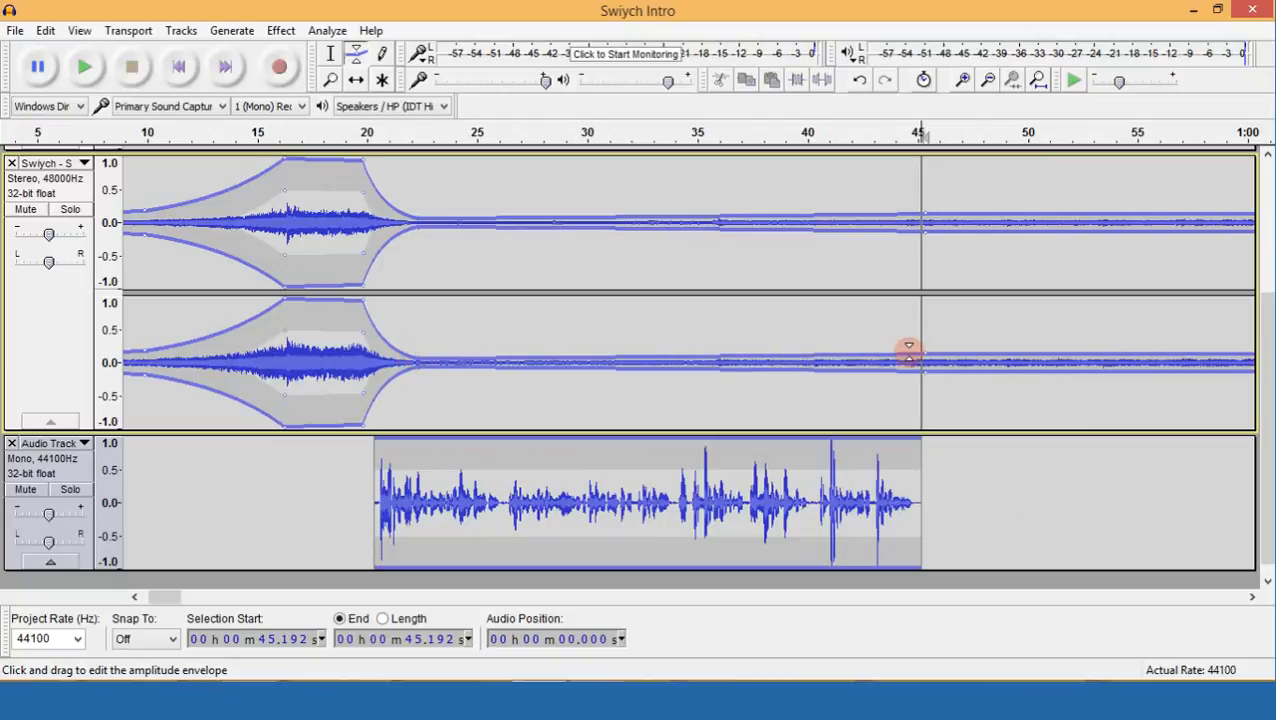
pyautogui.moveTo(908, 350); pyautogui.dragTo(911, 356)
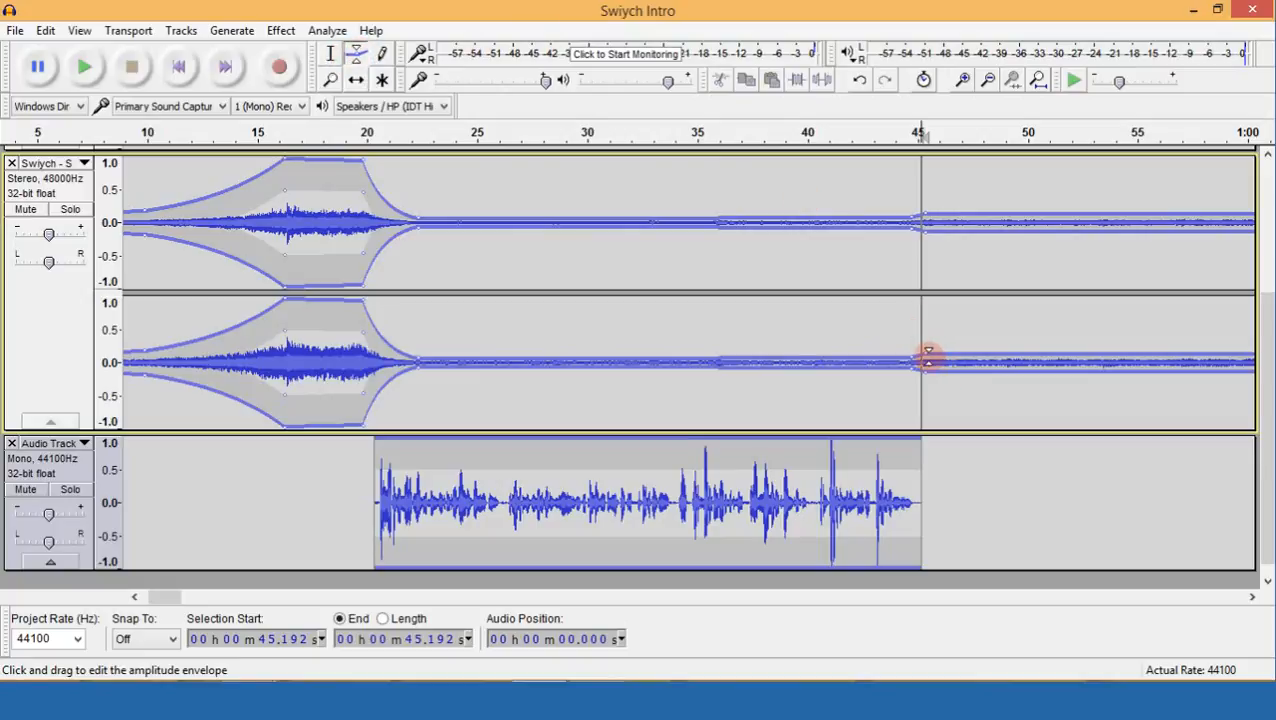
# Shape the music envelope after the voice clip with peaks at about 45 and 55 seconds, a dip at about 50 and a drop by 57.
pyautogui.moveTo(931, 308); pyautogui.dragTo(933, 296)
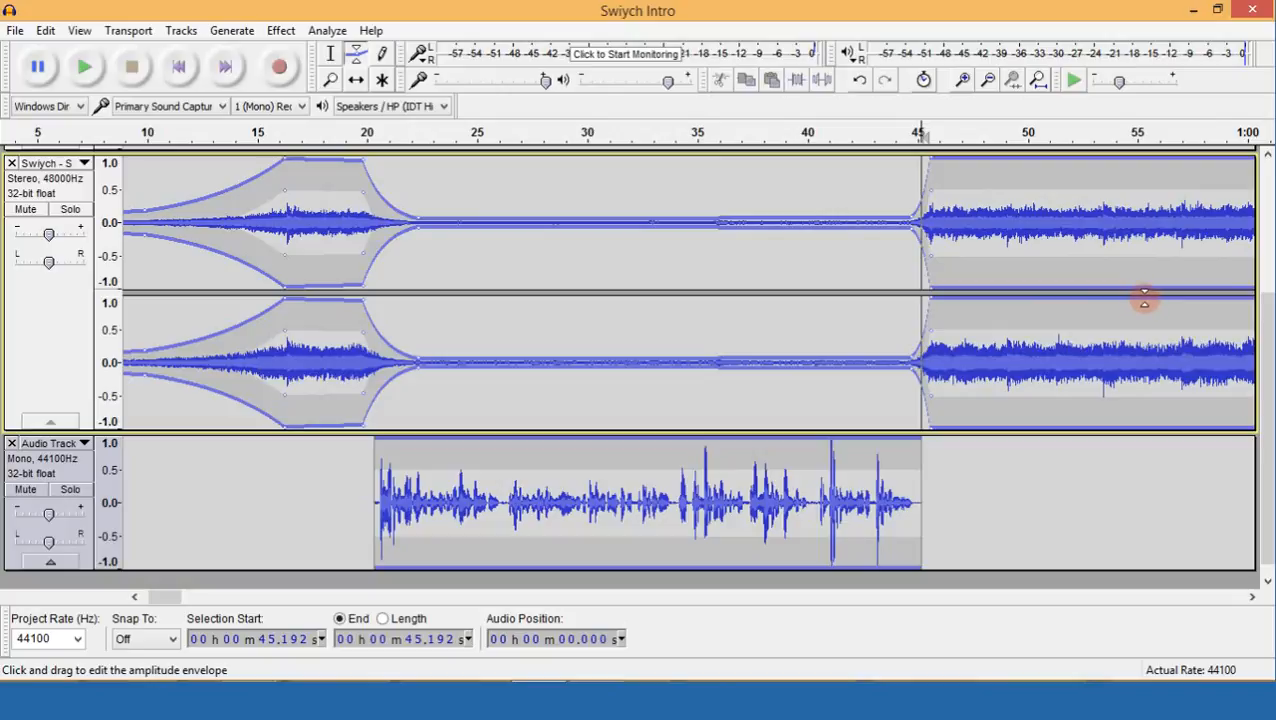
pyautogui.click(1144, 300)
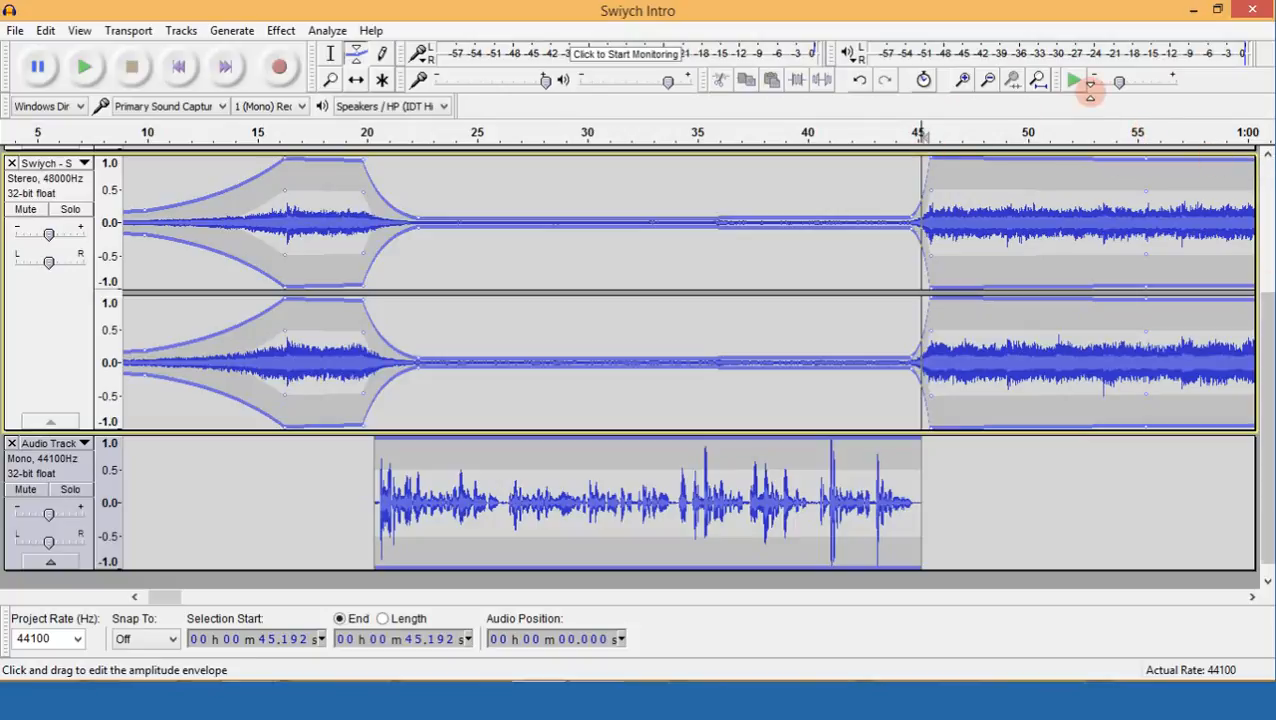
pyautogui.moveTo(1177, 298); pyautogui.dragTo(1146, 297)
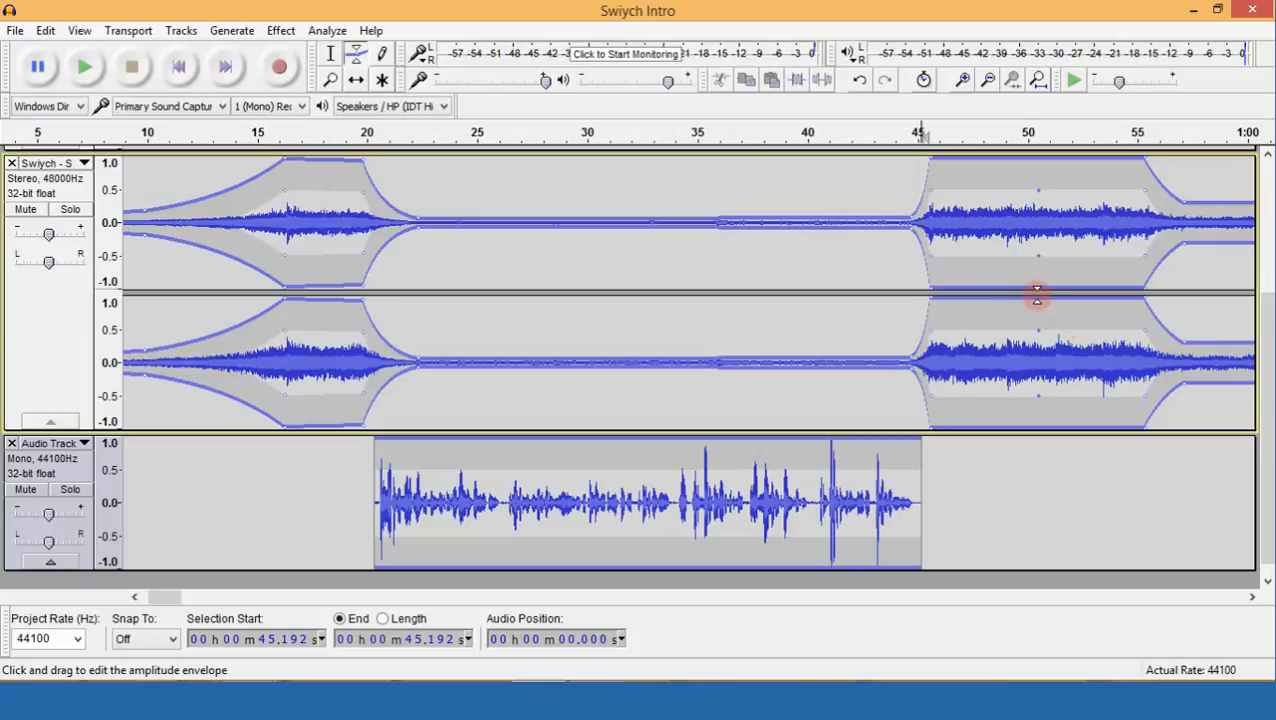
pyautogui.moveTo(1042, 311)
pyautogui.mouseDown()
pyautogui.moveTo(1042, 353)
pyautogui.moveTo(1042, 336)
pyautogui.mouseUp()
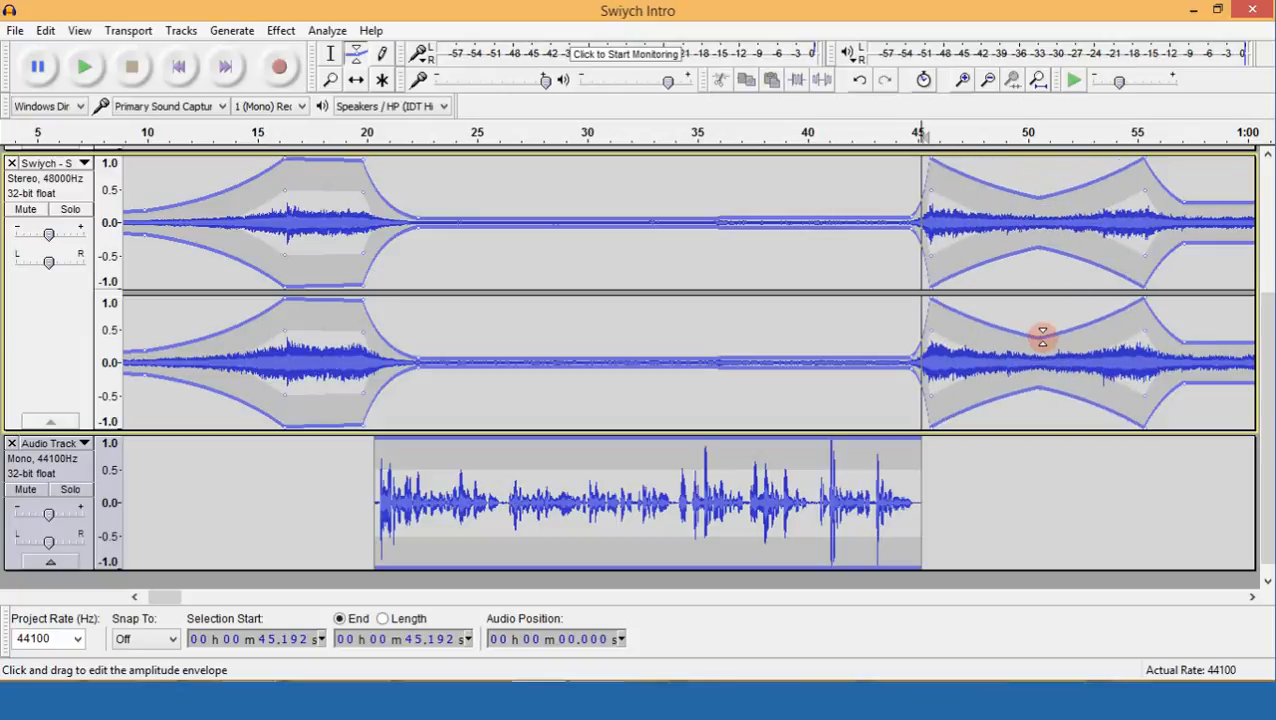
# Lower the music envelope further from about 57 seconds onward.
pyautogui.click(1252, 597)
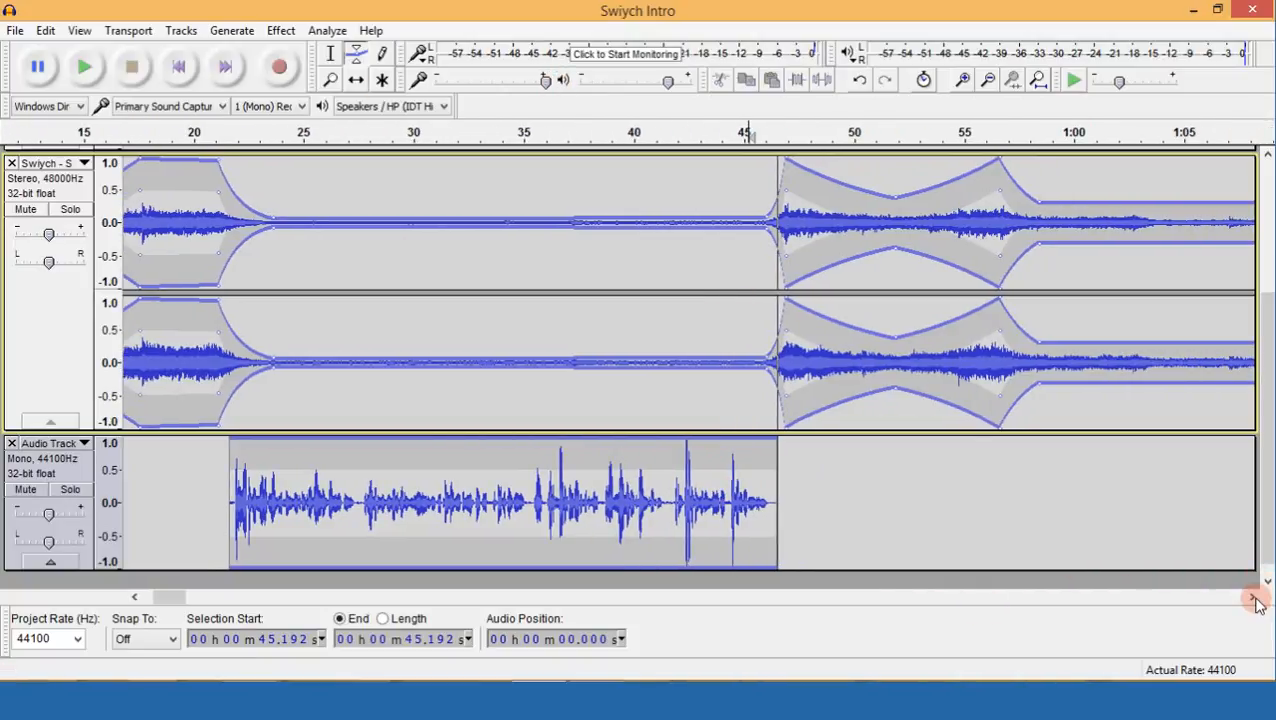
pyautogui.click(1253, 597)
pyautogui.scroll(3, 1042, 425)
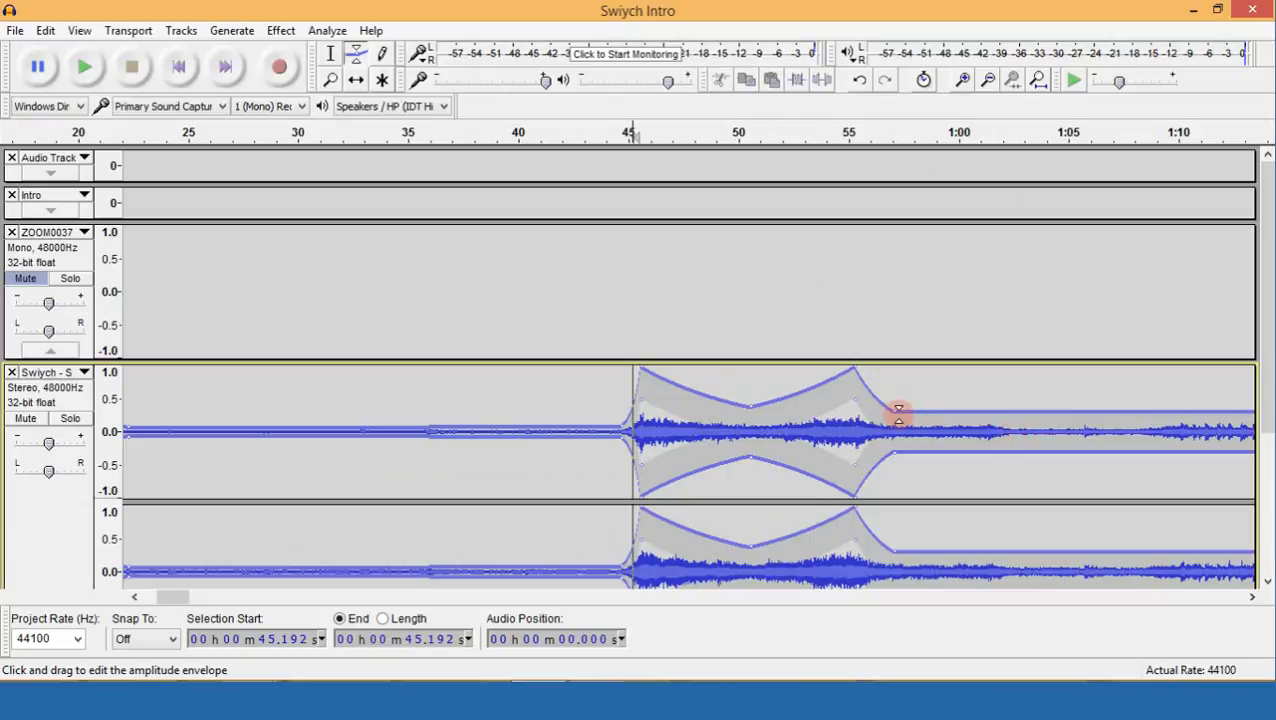
pyautogui.moveTo(898, 411); pyautogui.dragTo(902, 418)
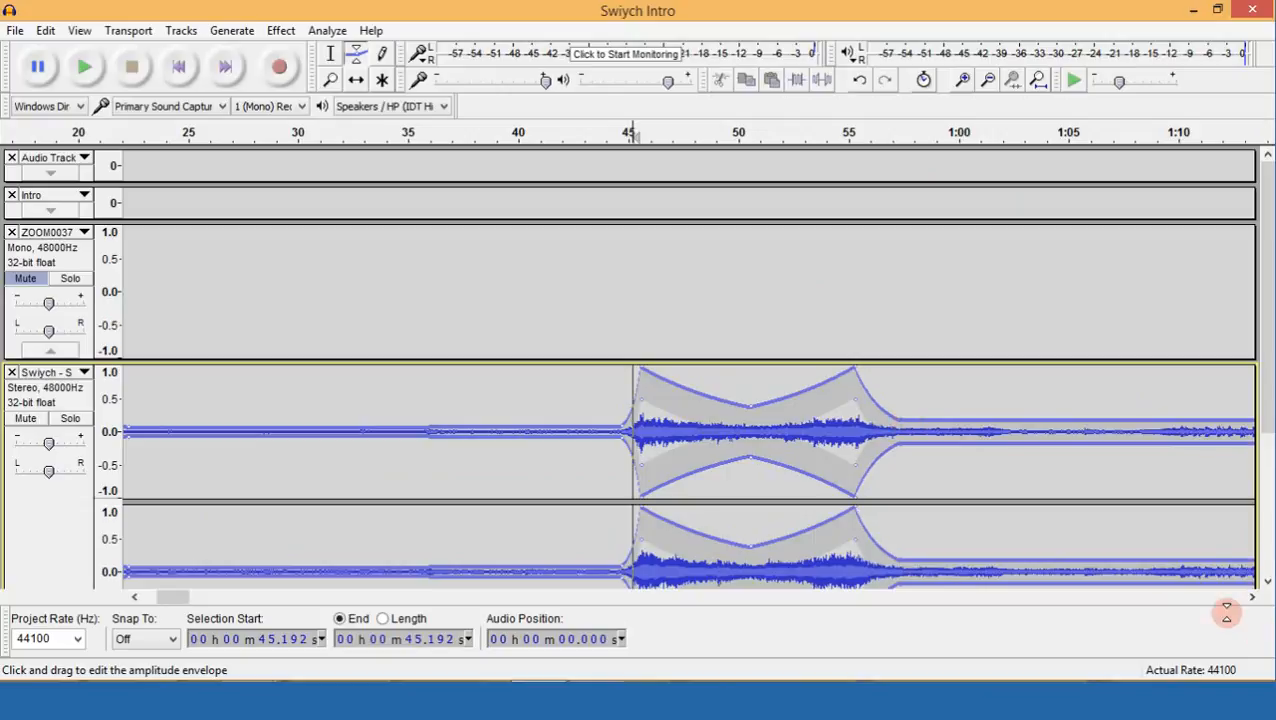
# Unmute the ZOOM0037 interview track.
pyautogui.scroll(-1, 351, 85)
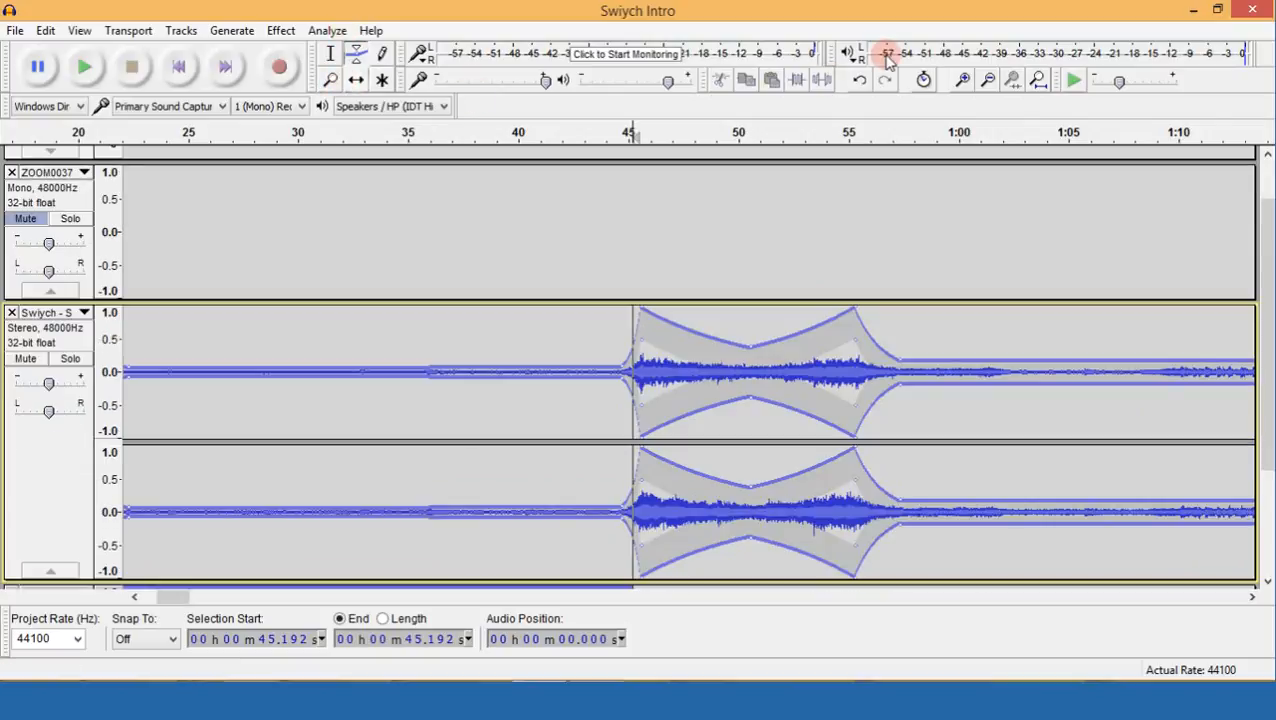
pyautogui.click(1039, 80)
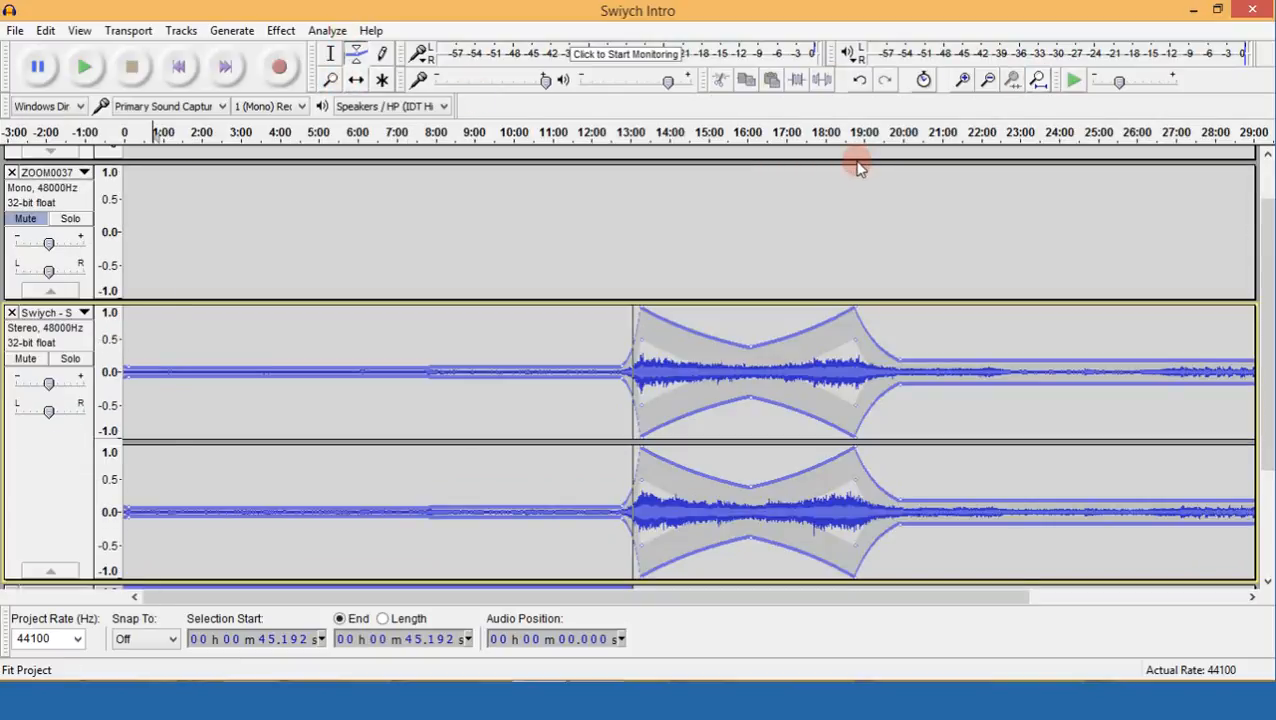
pyautogui.scroll(1, 320, 248)
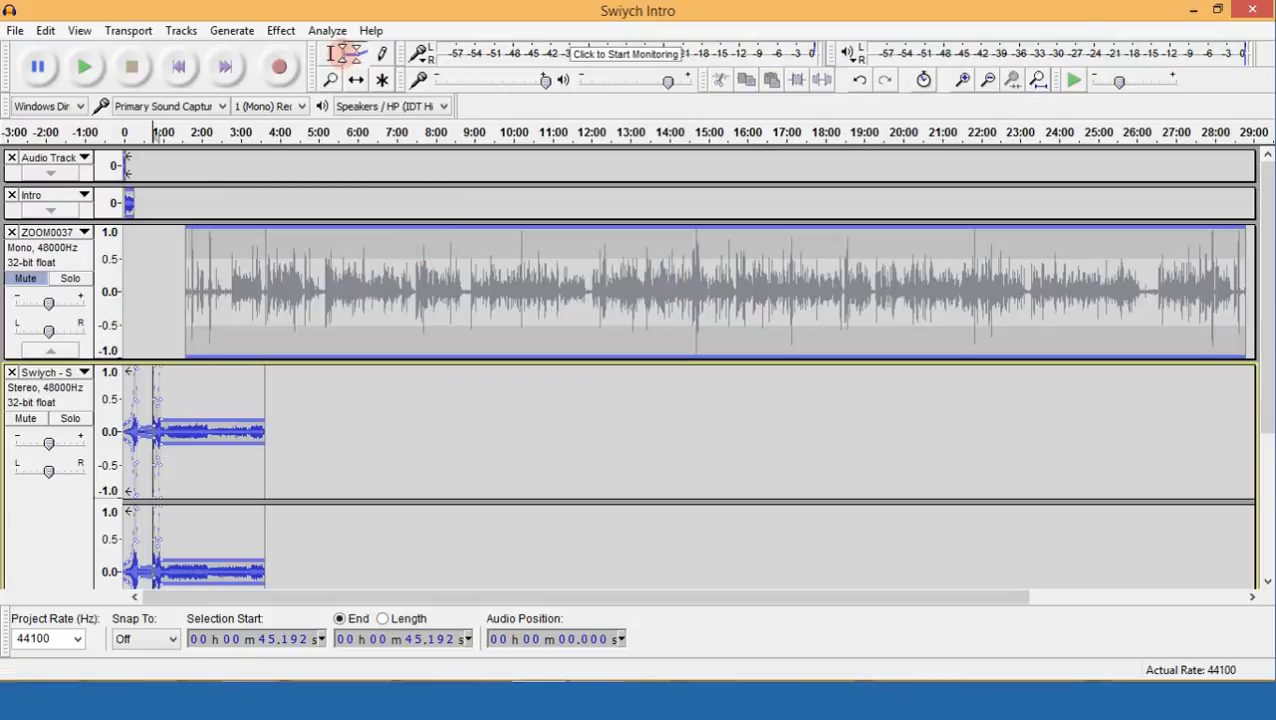
pyautogui.click(332, 53)
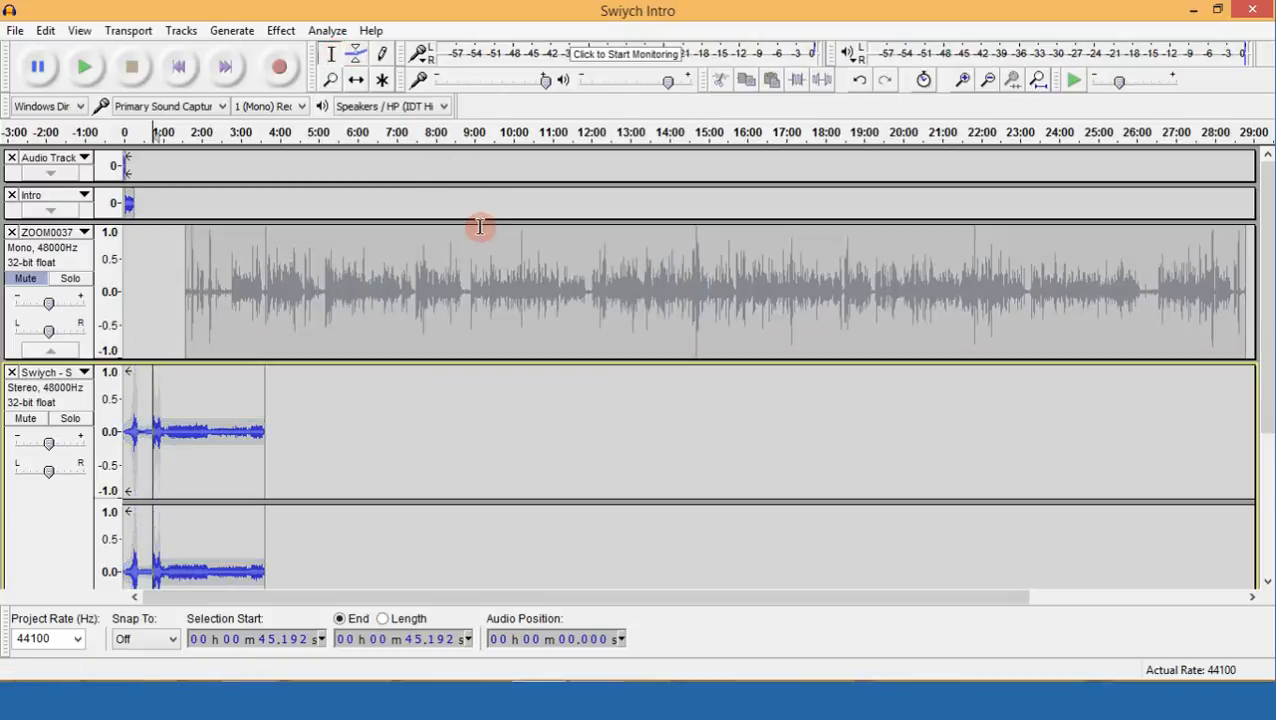
pyautogui.click(410, 237)
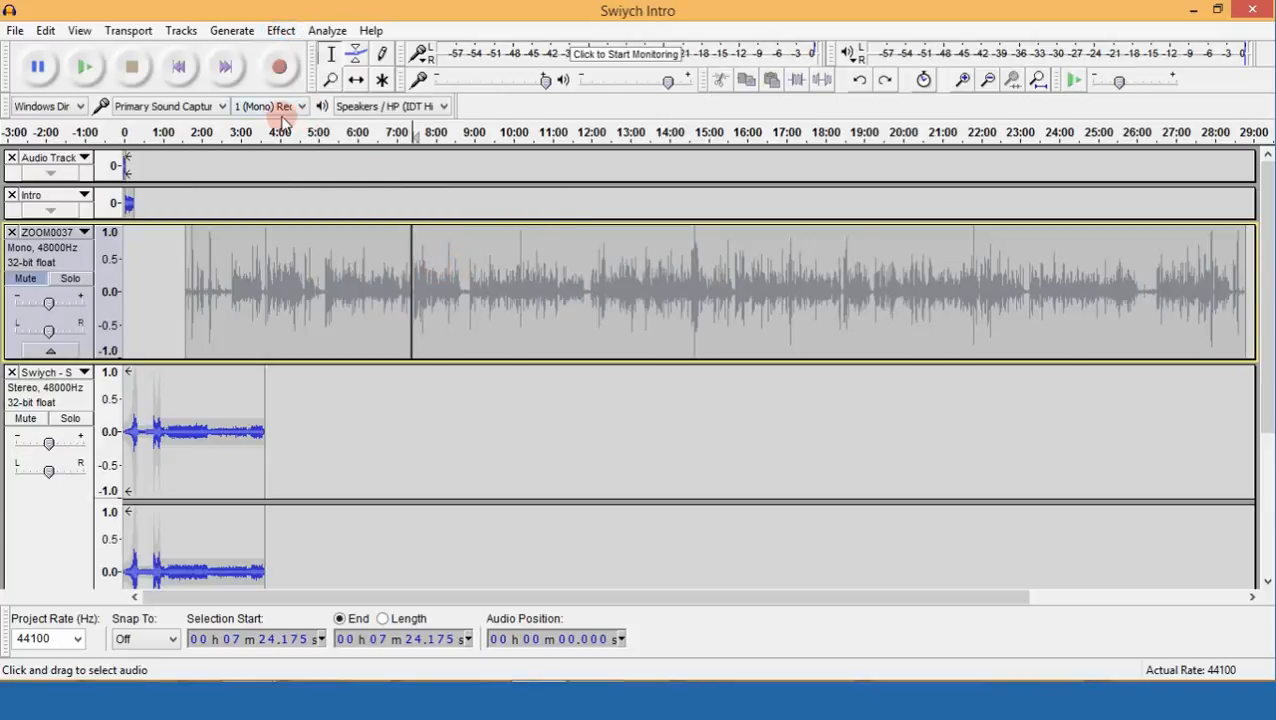
pyautogui.click(27, 278)
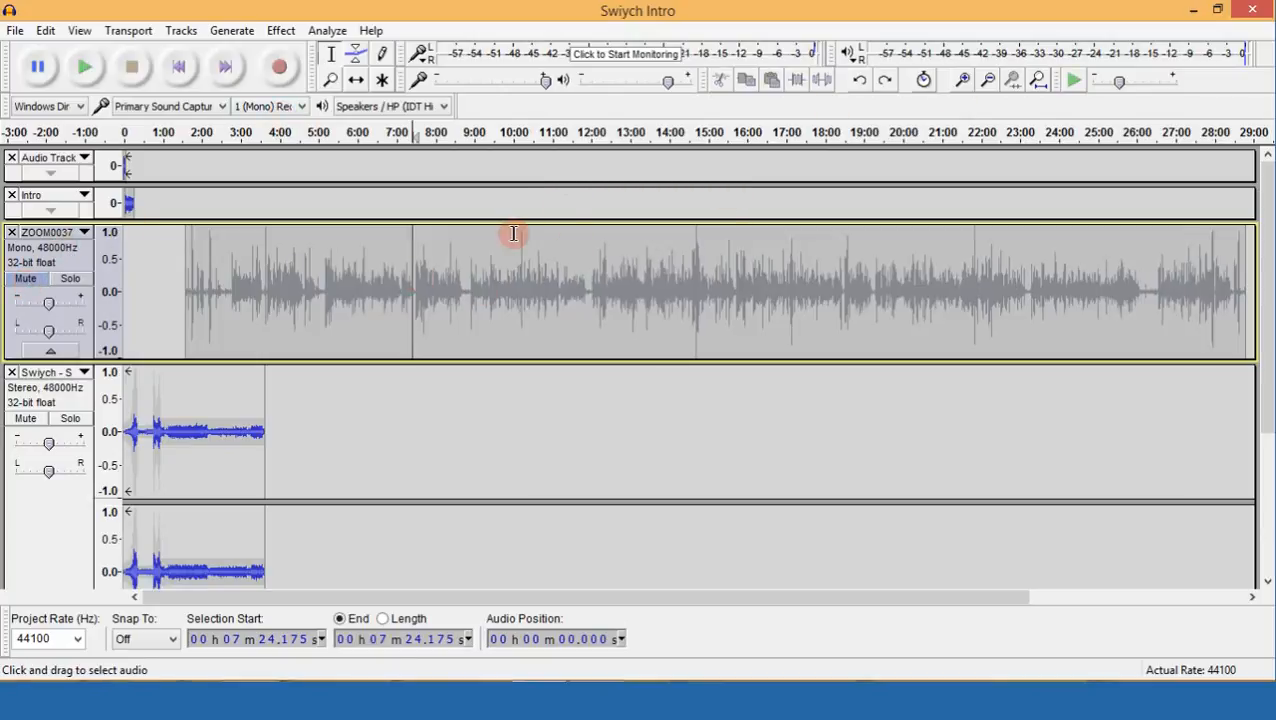
pyautogui.click(27, 278)
# Select the interview audio from about 7:10 to 7:53 and play it to locate the pause between the spoken sections.
pyautogui.click(80, 31)
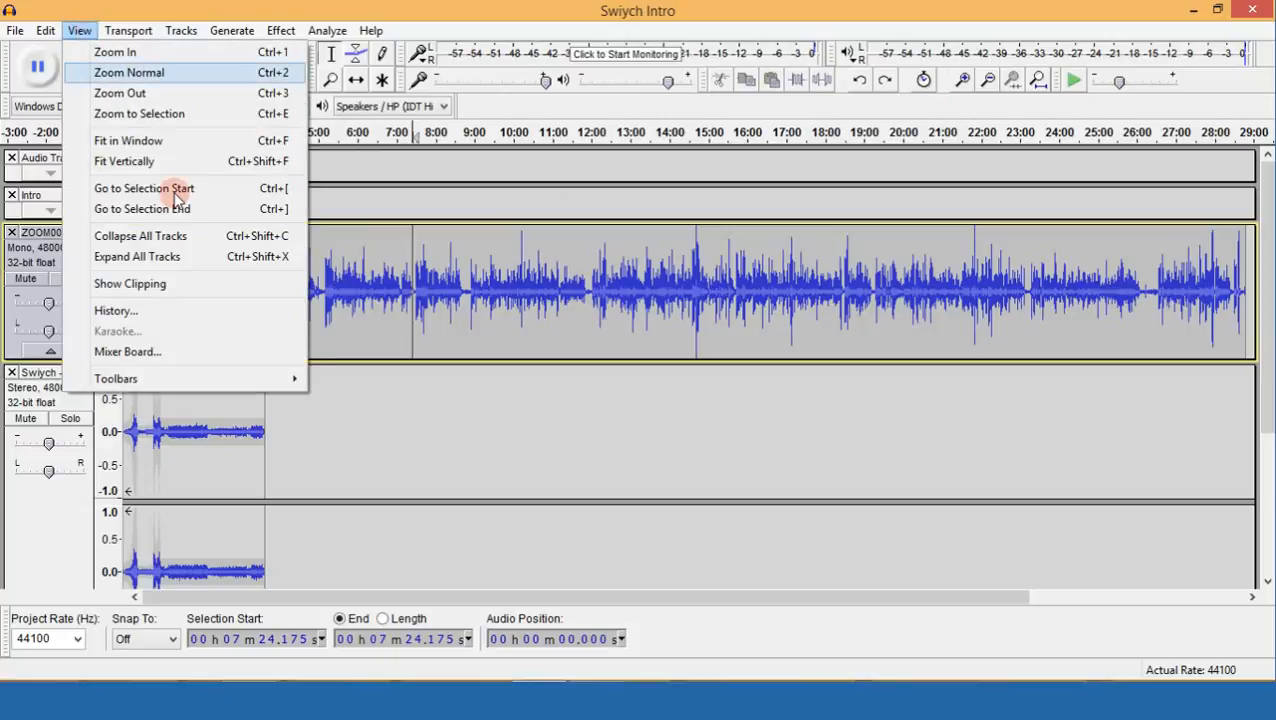
pyautogui.click(44, 31)
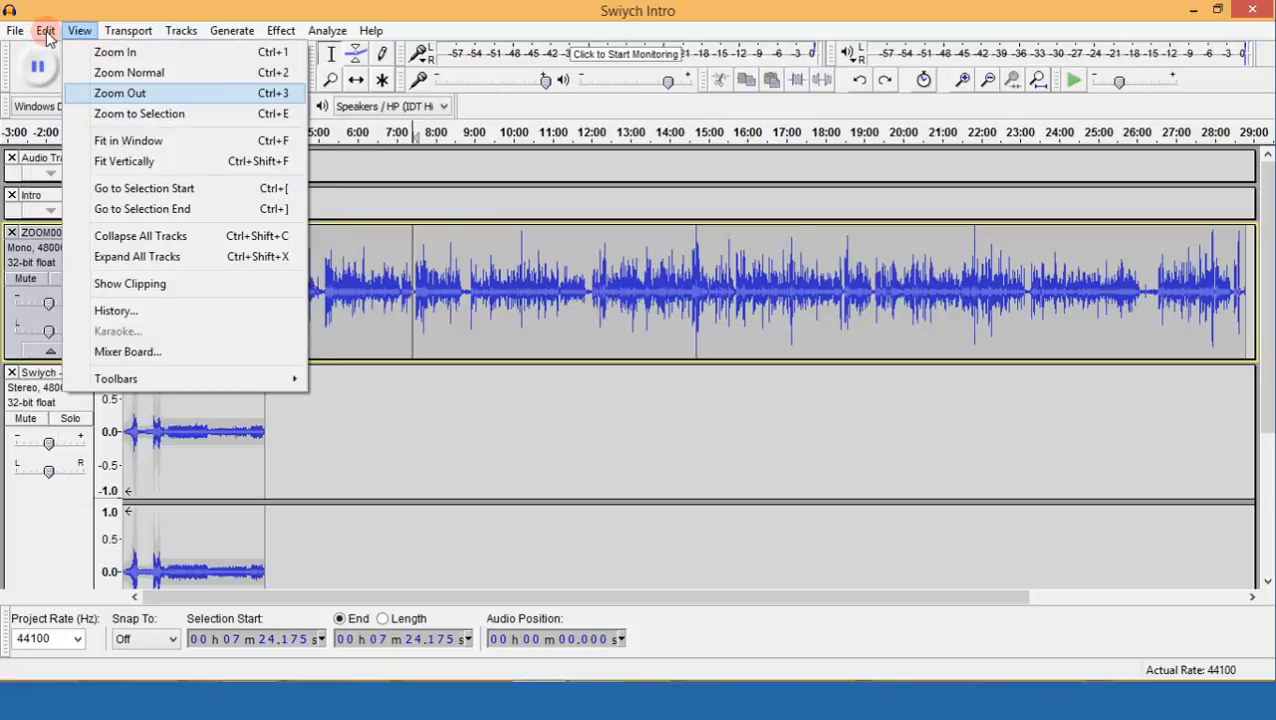
pyautogui.click(600, 253)
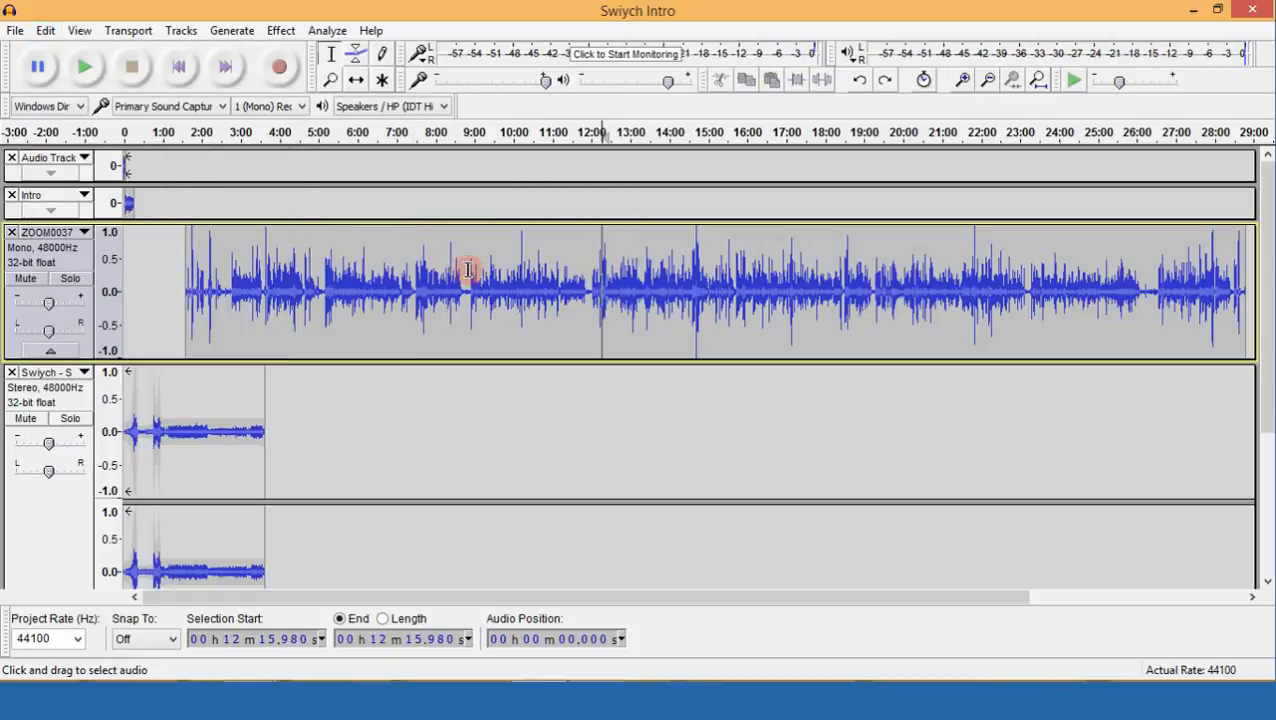
pyautogui.click(408, 255)
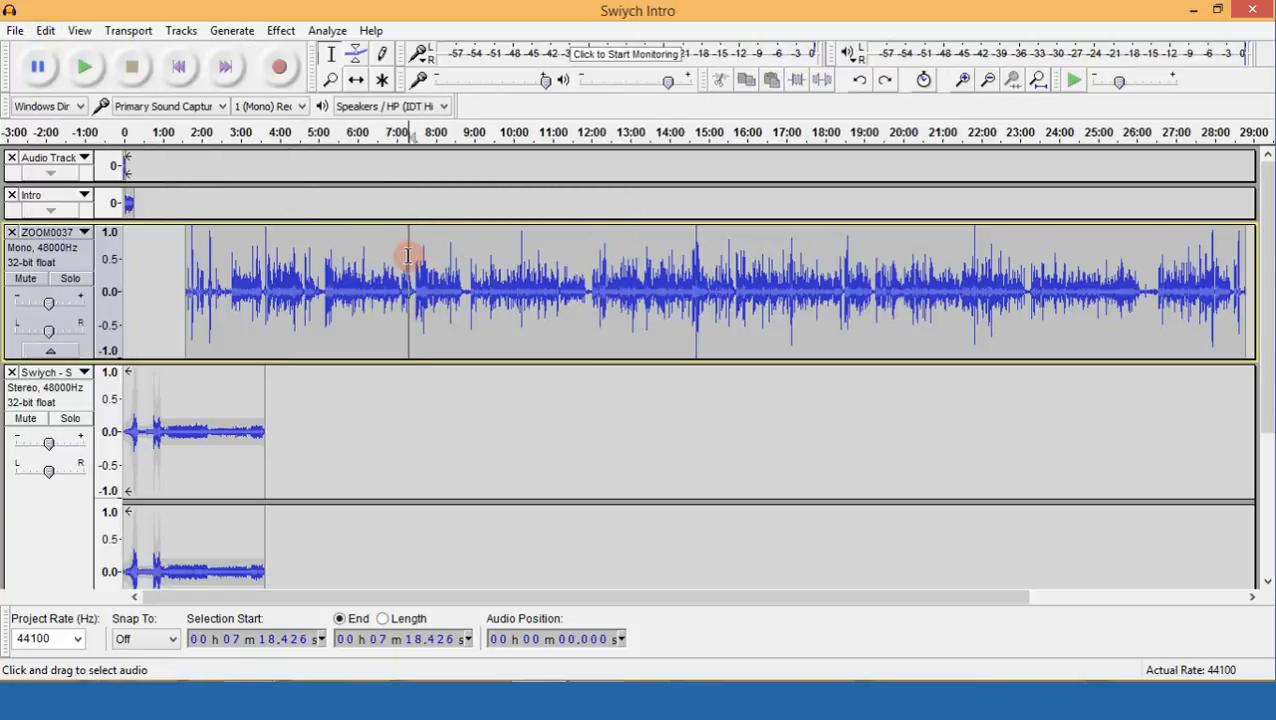
pyautogui.moveTo(404, 255); pyautogui.dragTo(431, 265)
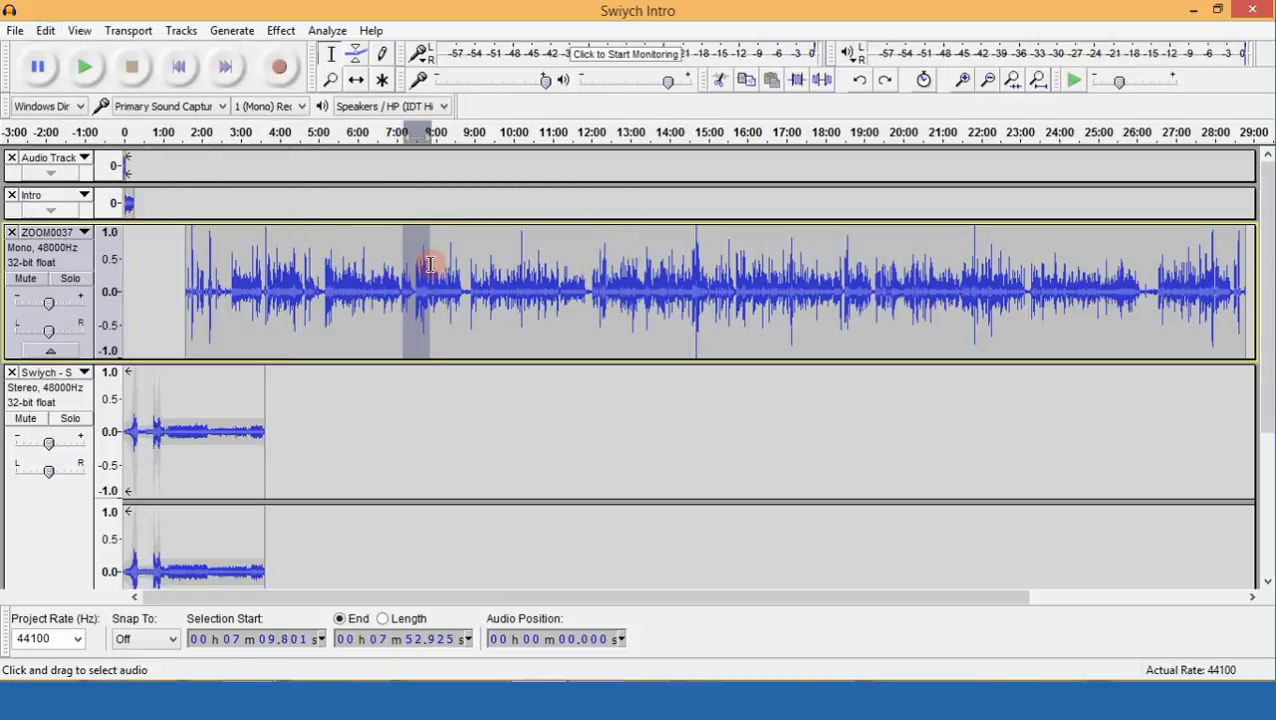
pyautogui.click(963, 79)
pyautogui.click(963, 79)
pyautogui.click(963, 79)
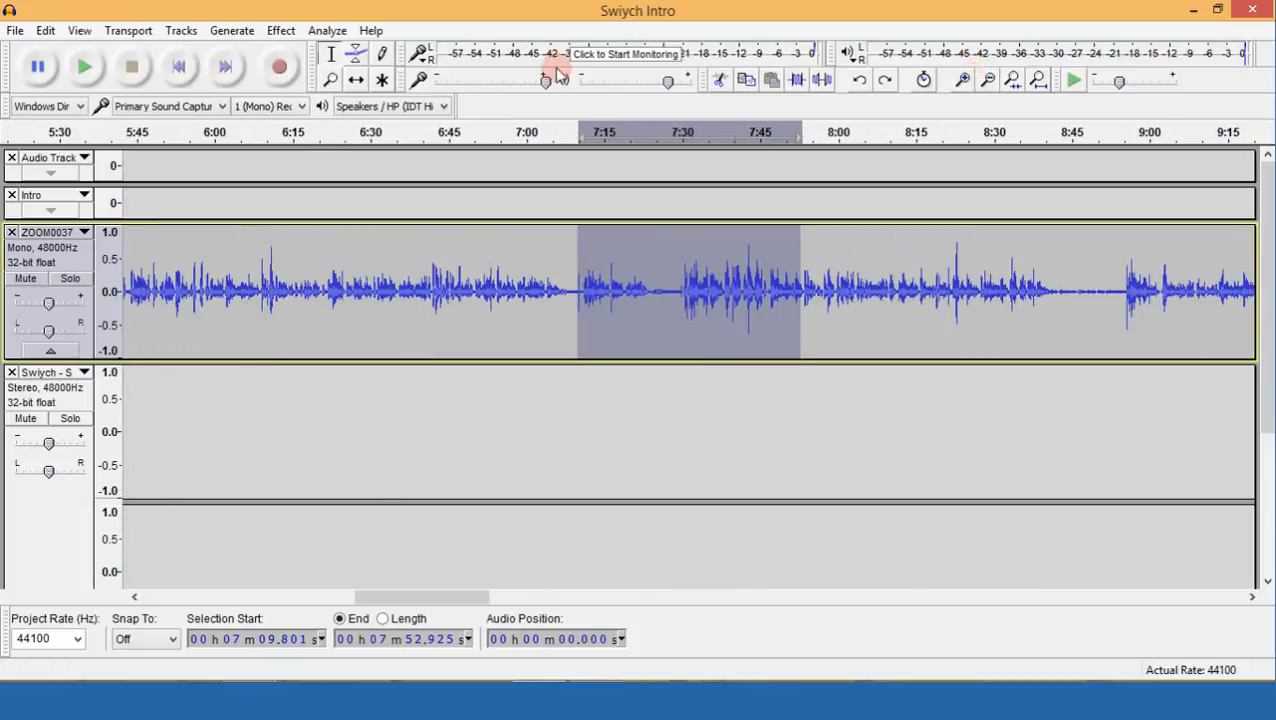
pyautogui.click(85, 66)
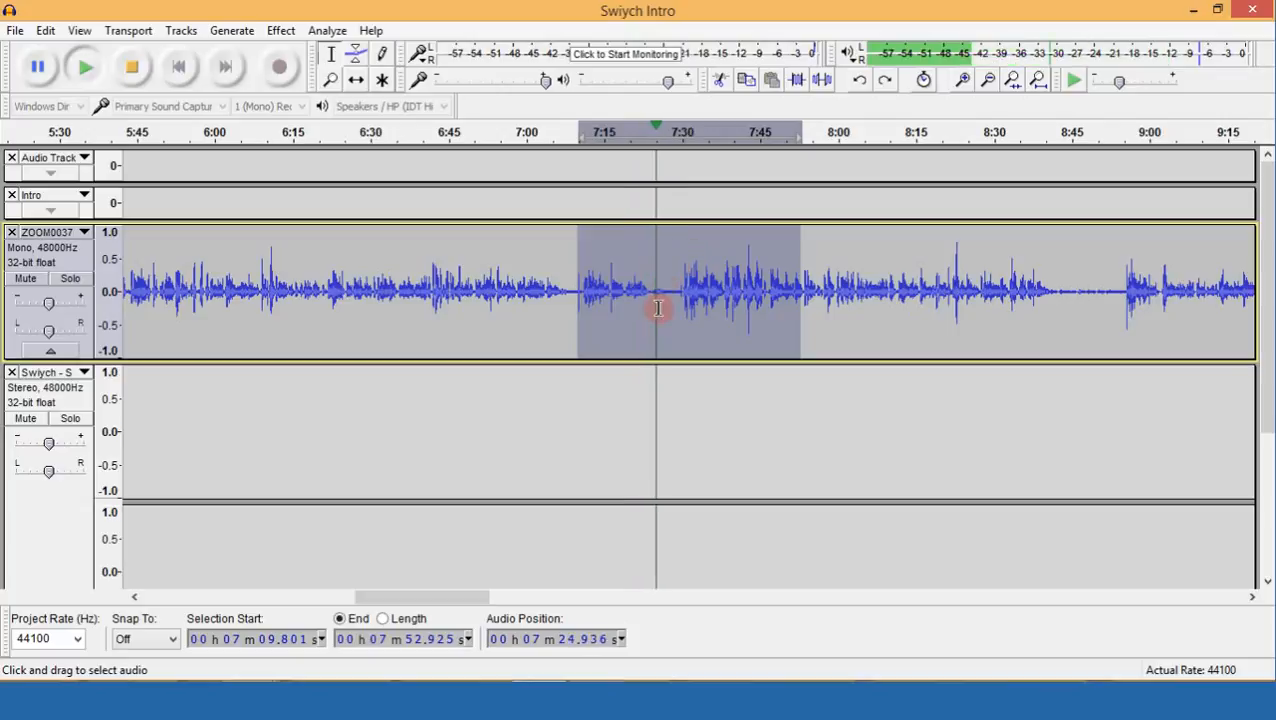
pyautogui.press('space')
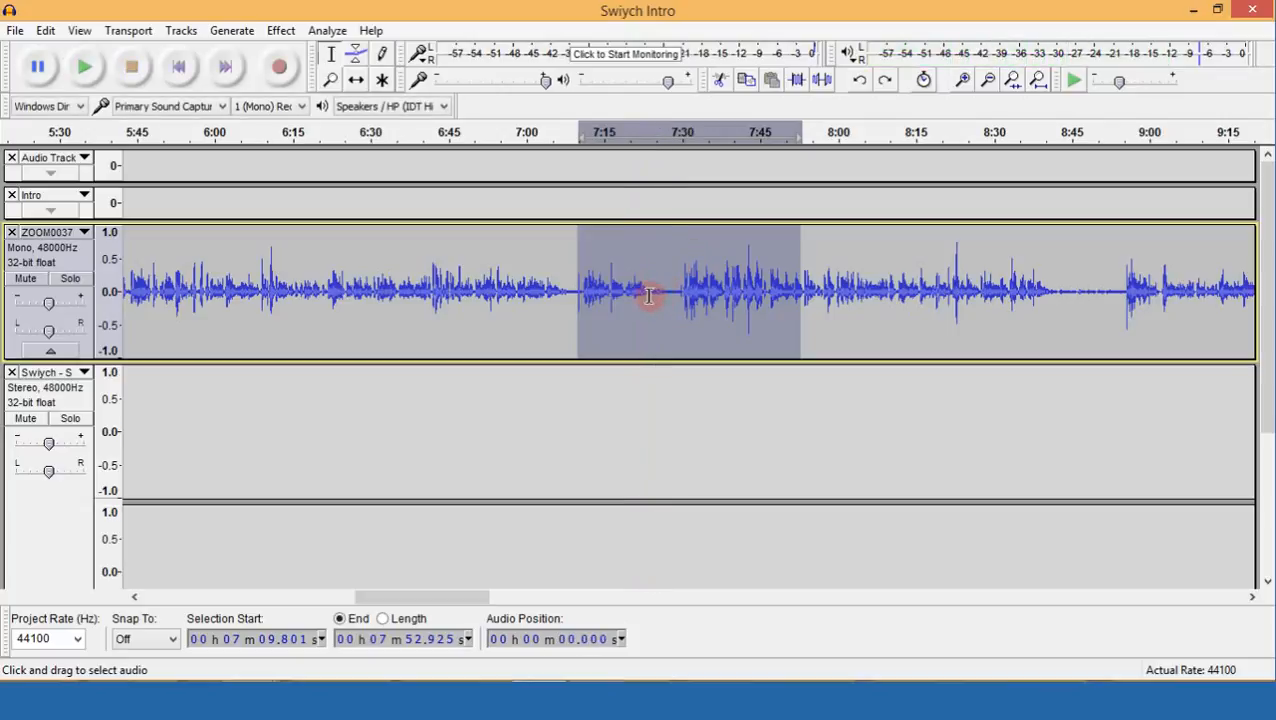
# Try to split the interview recording onto a new track at about 7:23 with Split New and inspect the tracks.
pyautogui.click(647, 293)
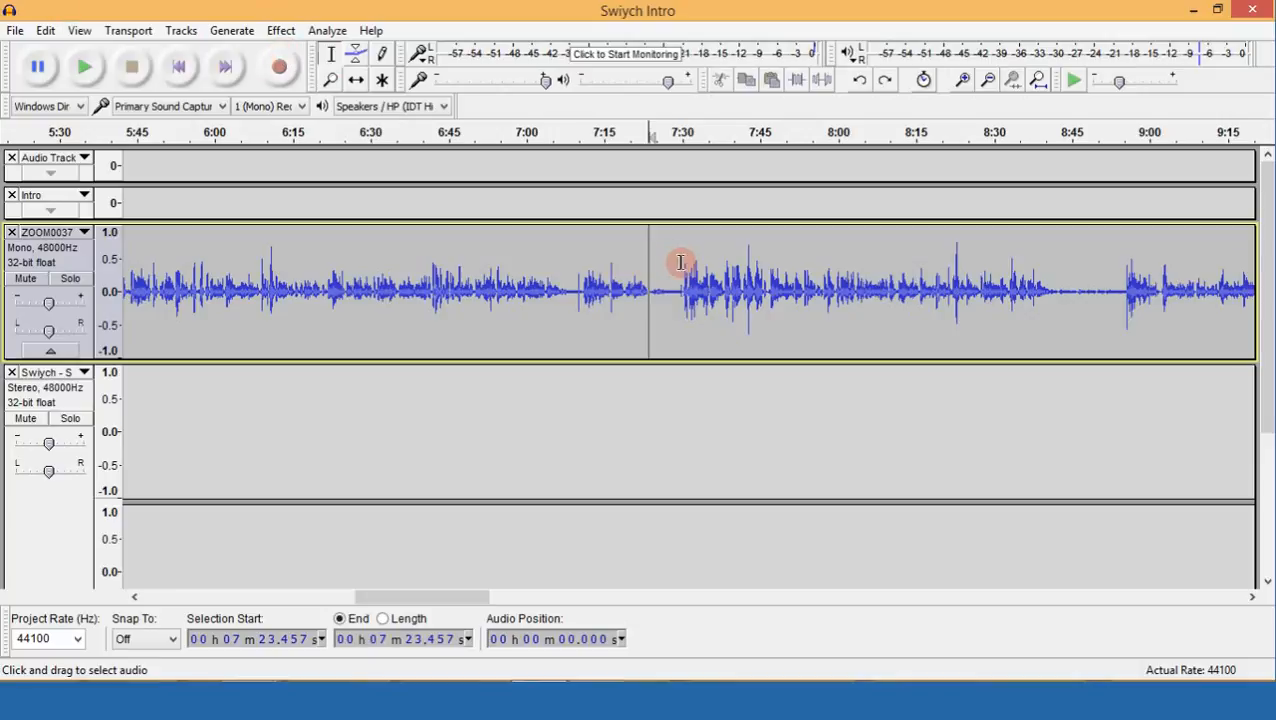
pyautogui.click(46, 30)
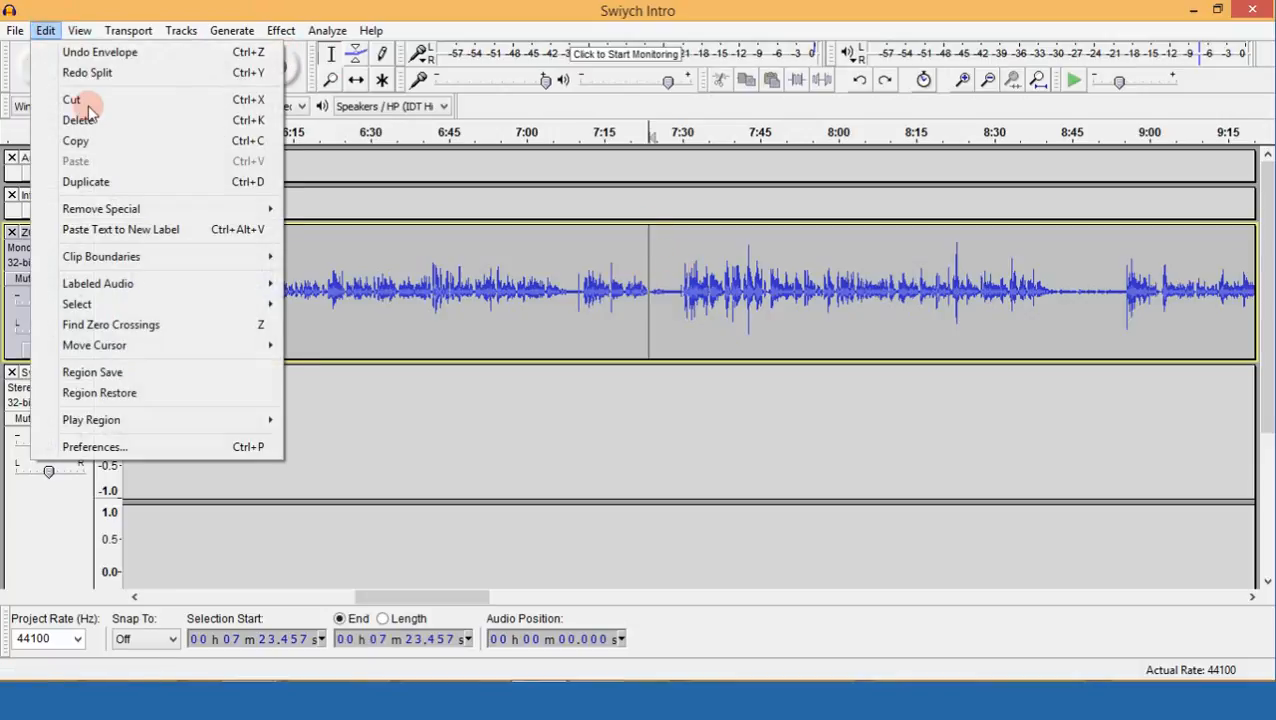
pyautogui.moveTo(231, 261)
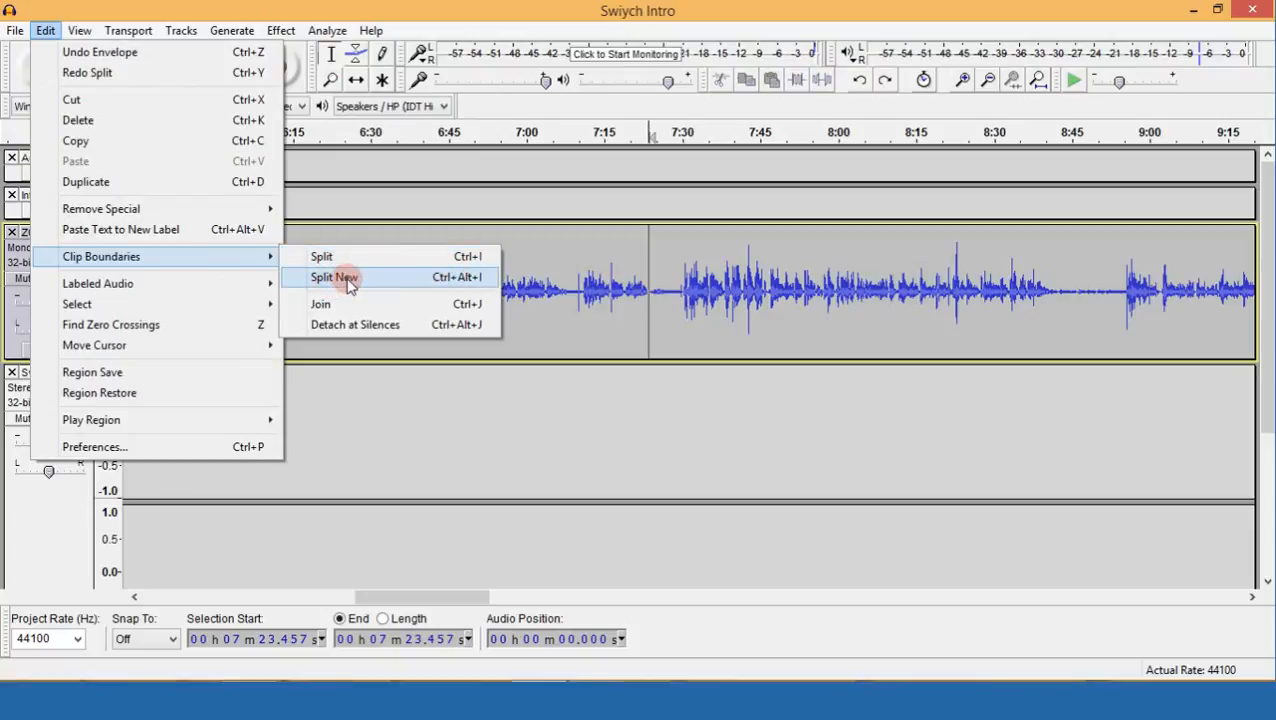
pyautogui.click(460, 280)
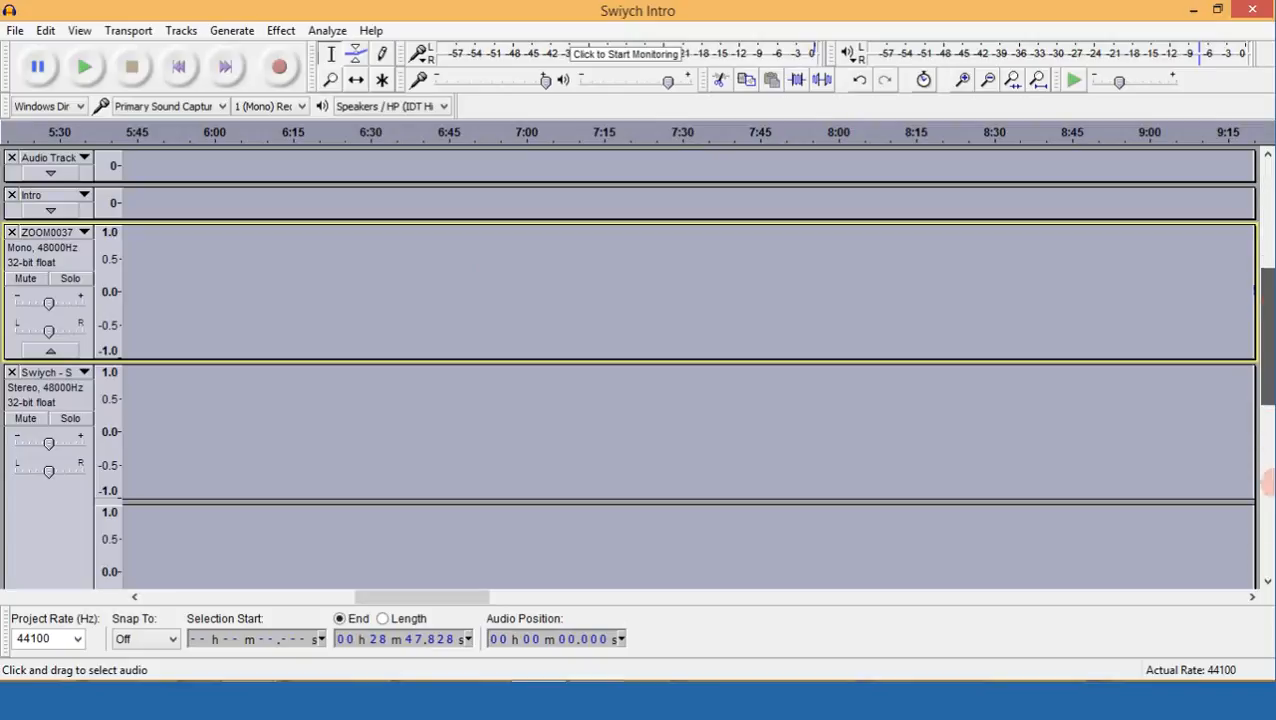
pyautogui.click(1267, 481)
pyautogui.click(1038, 80)
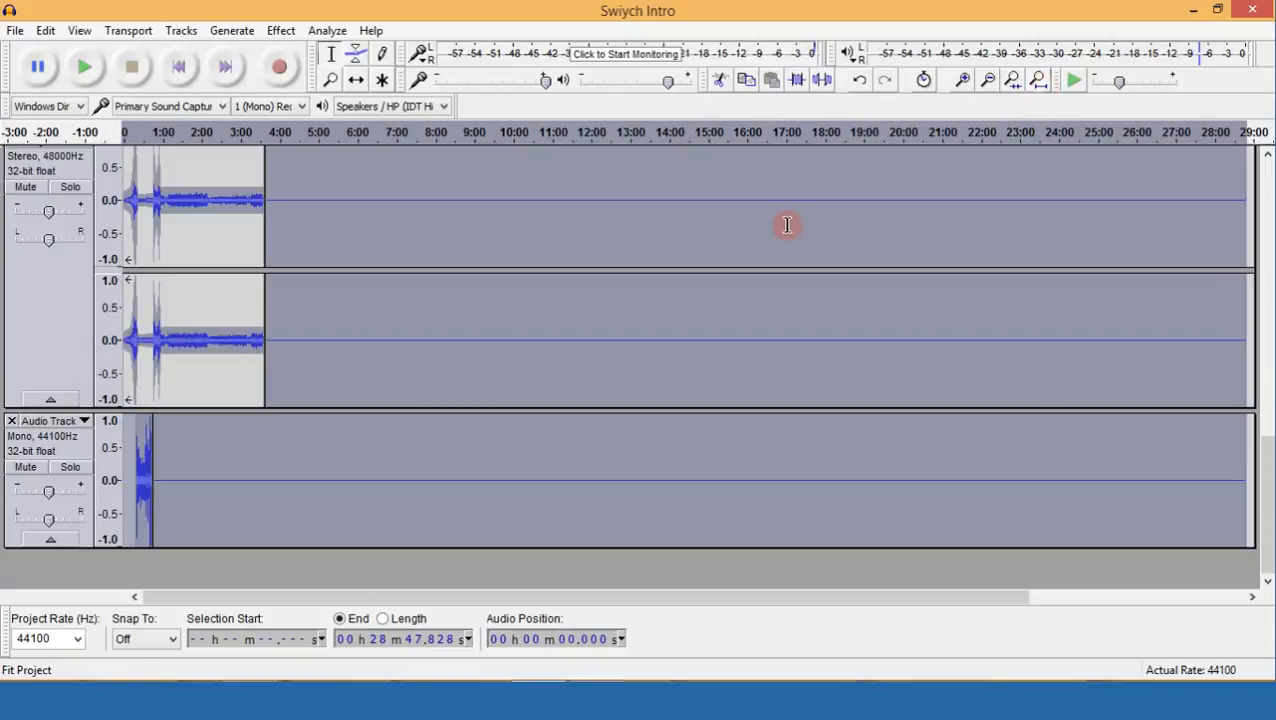
pyautogui.scroll(-3, 712, 253)
pyautogui.scroll(2, 712, 253)
pyautogui.scroll(-5, 712, 253)
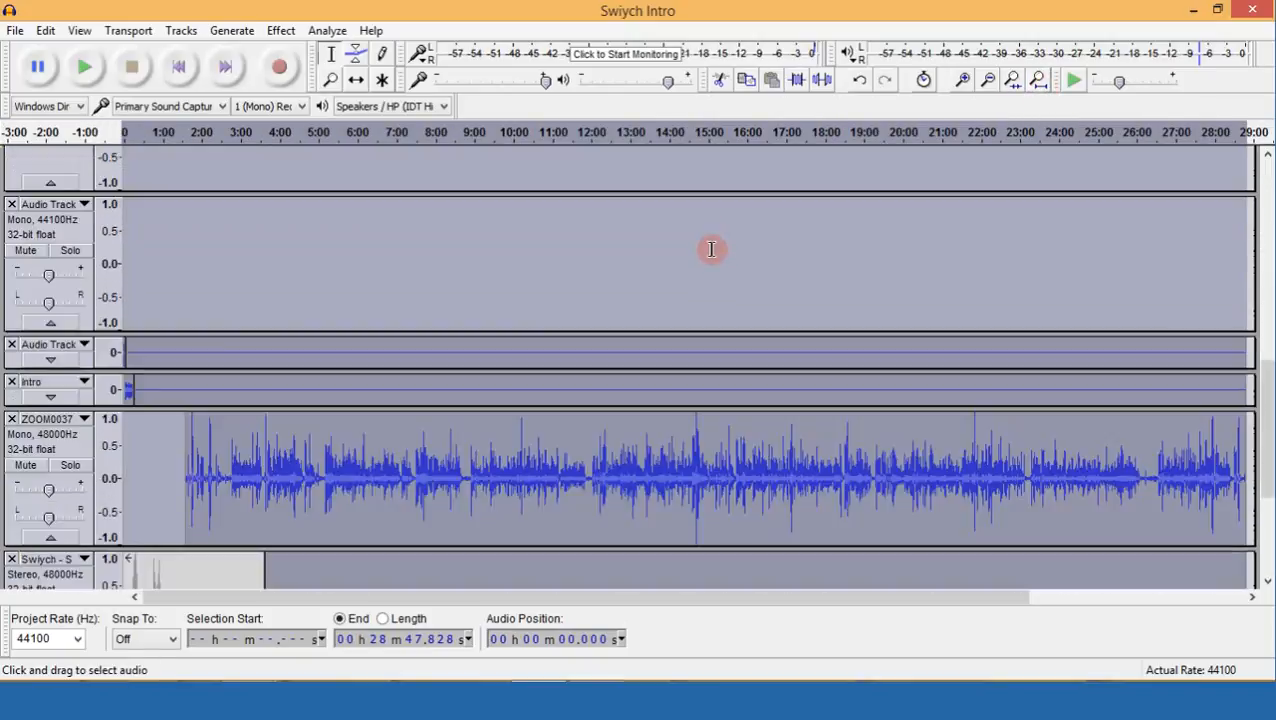
# Undo the Split New operation and check the restored tracks.
pyautogui.click(713, 260)
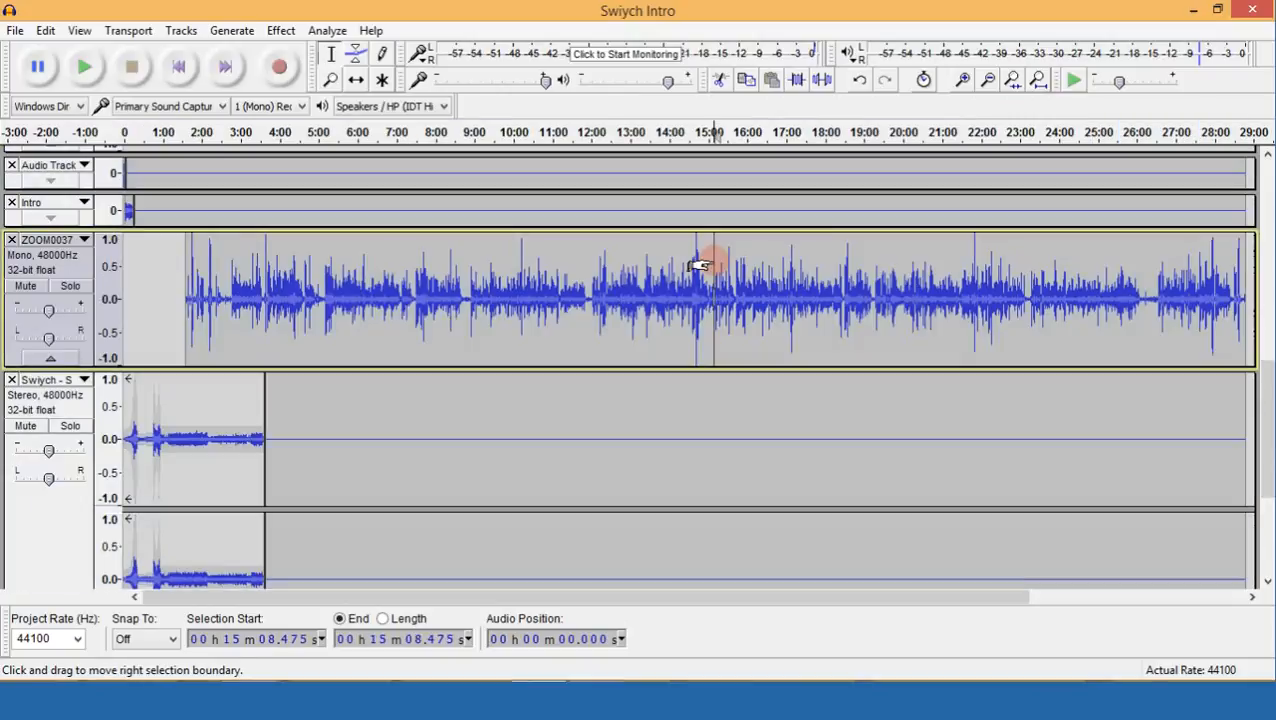
pyautogui.hotkey('ctrl', 'a')
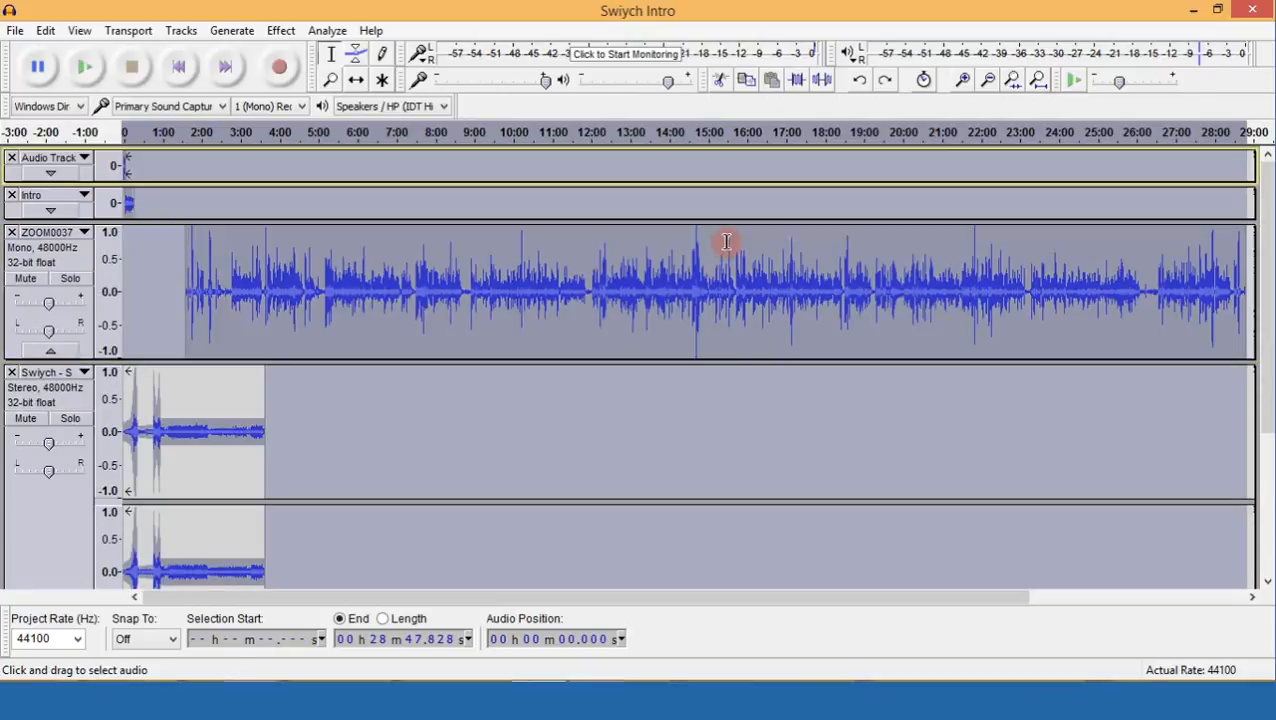
pyautogui.hotkey('ctrl', 'z')
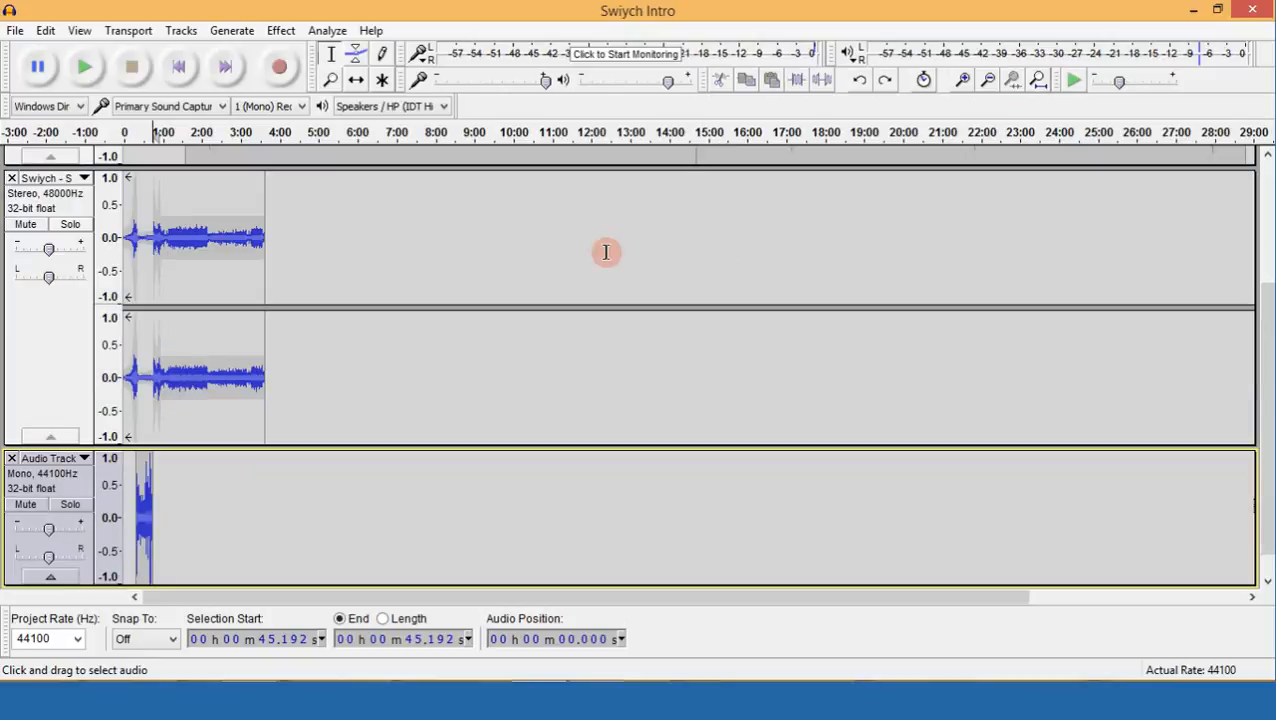
pyautogui.scroll(-1, 333, 342)
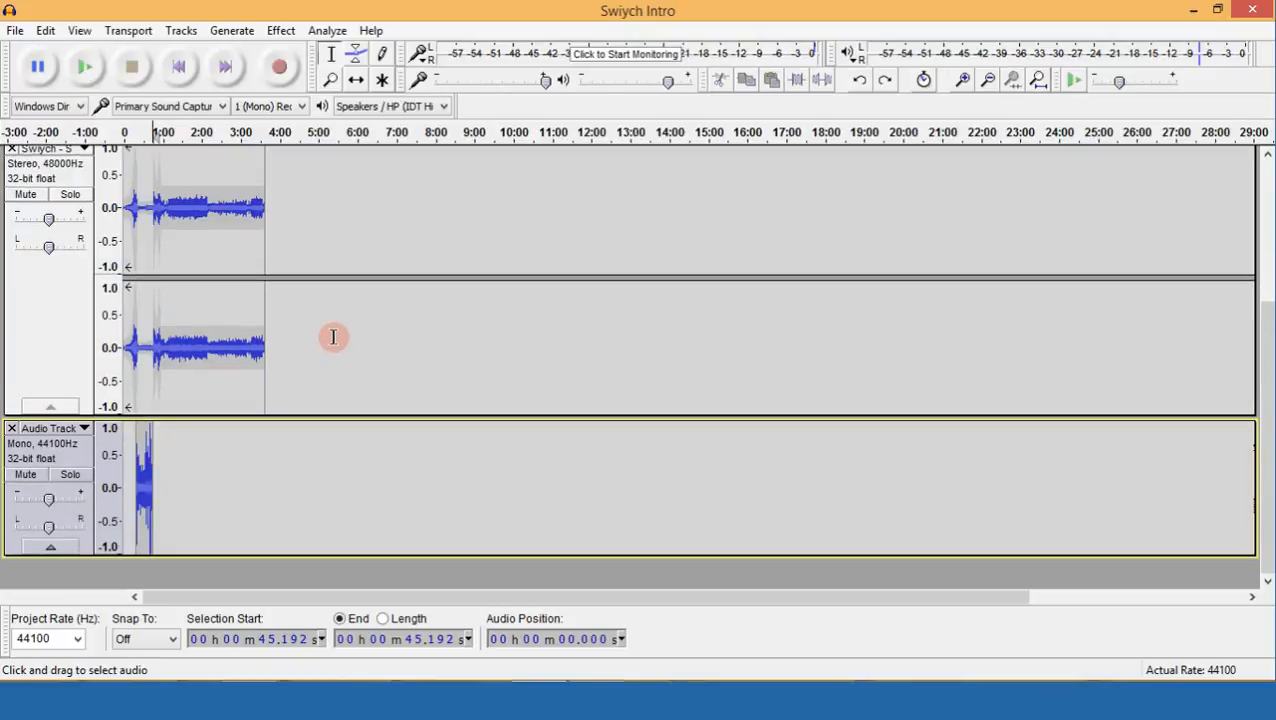
pyautogui.hotkey('ctrl', 'a')
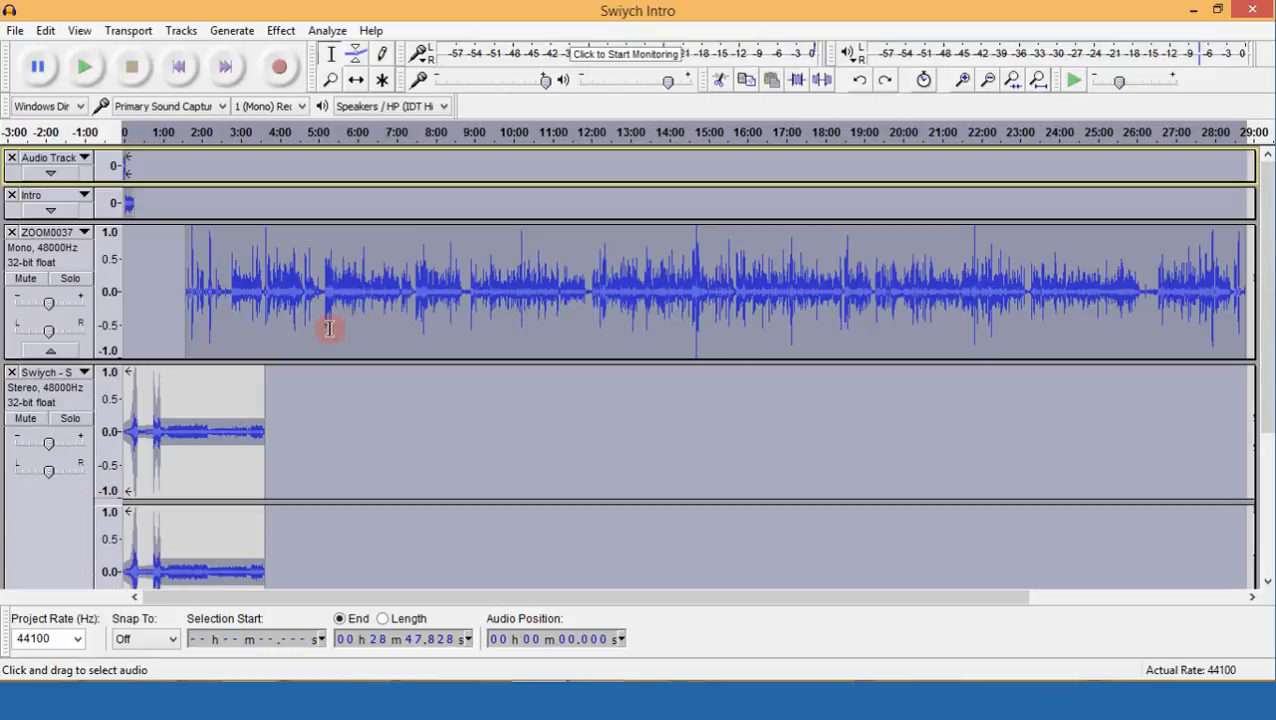
# Split the interview clip within its own track in the pause at about 7:26.
pyautogui.click(243, 303)
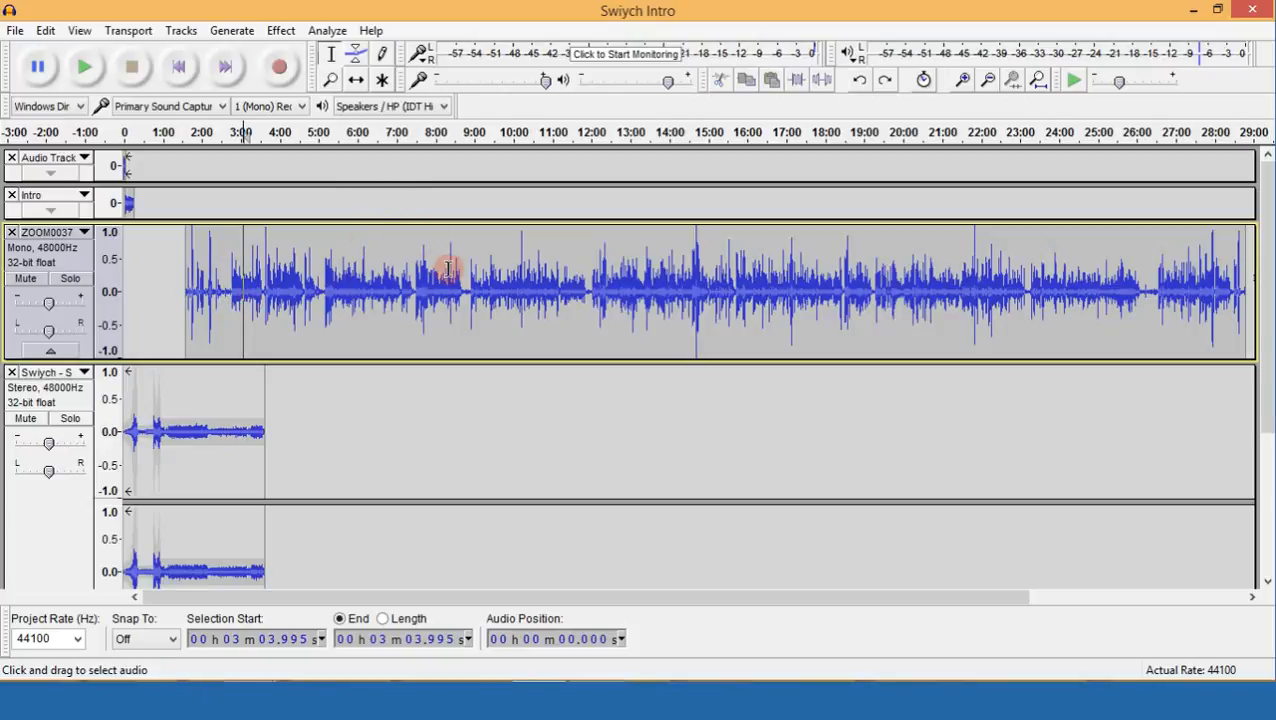
pyautogui.click(412, 260)
pyautogui.click(963, 80)
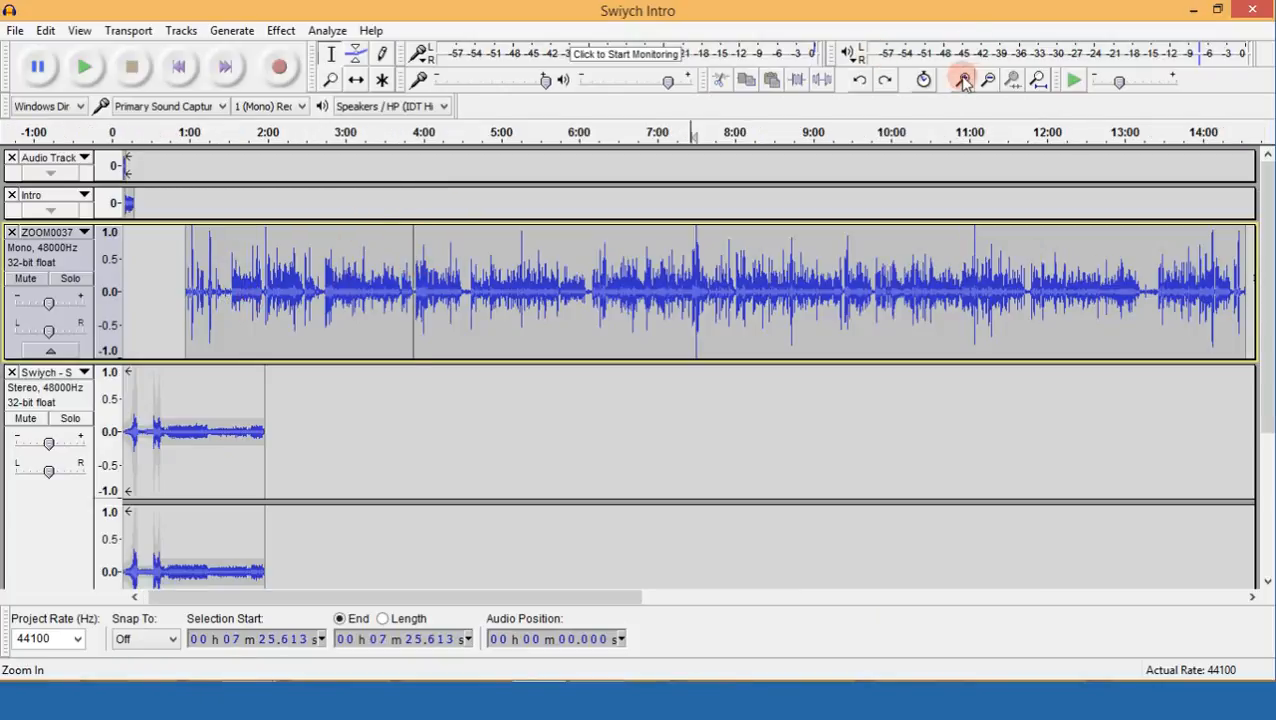
pyautogui.click(963, 80)
pyautogui.click(963, 80)
pyautogui.click(963, 80)
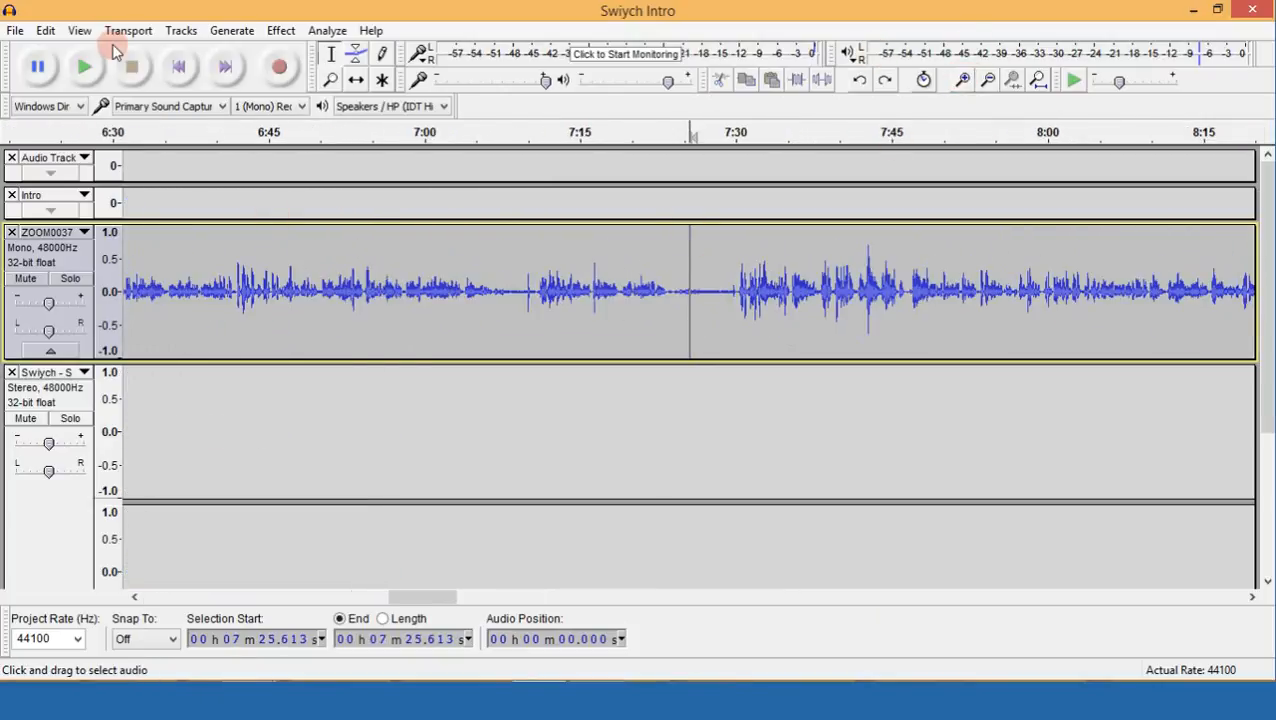
pyautogui.click(45, 31)
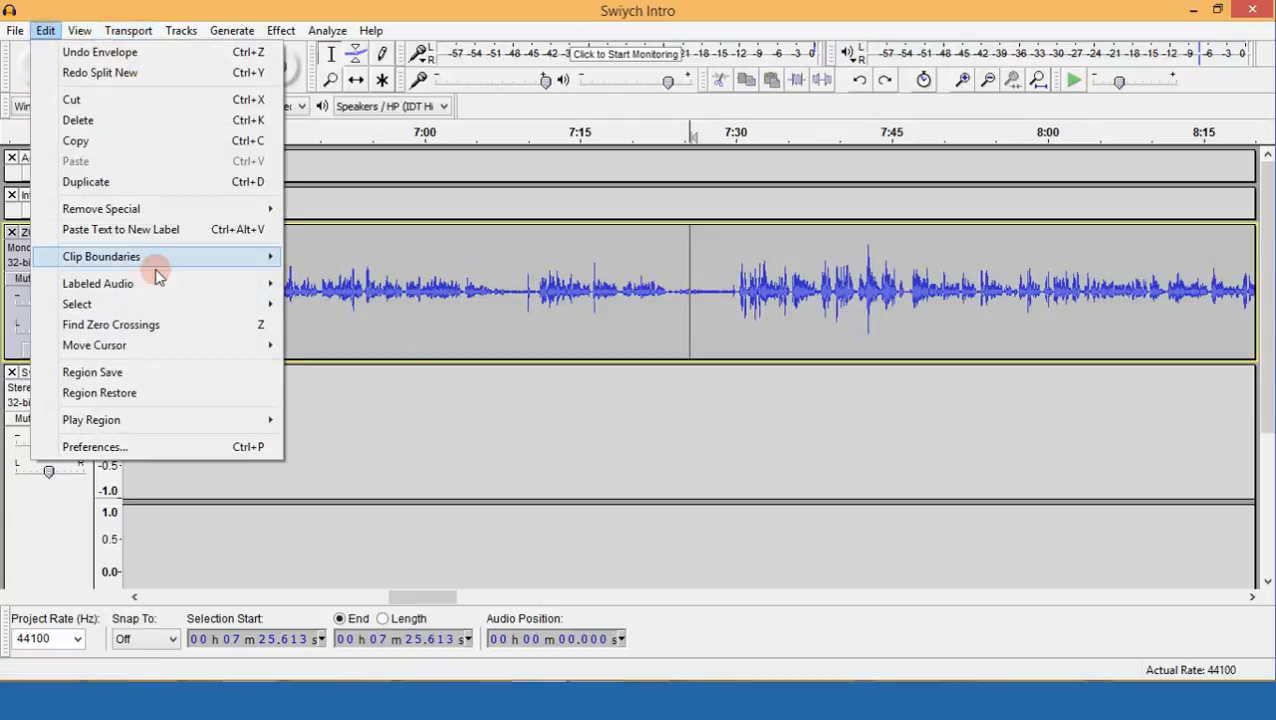
pyautogui.moveTo(170, 260)
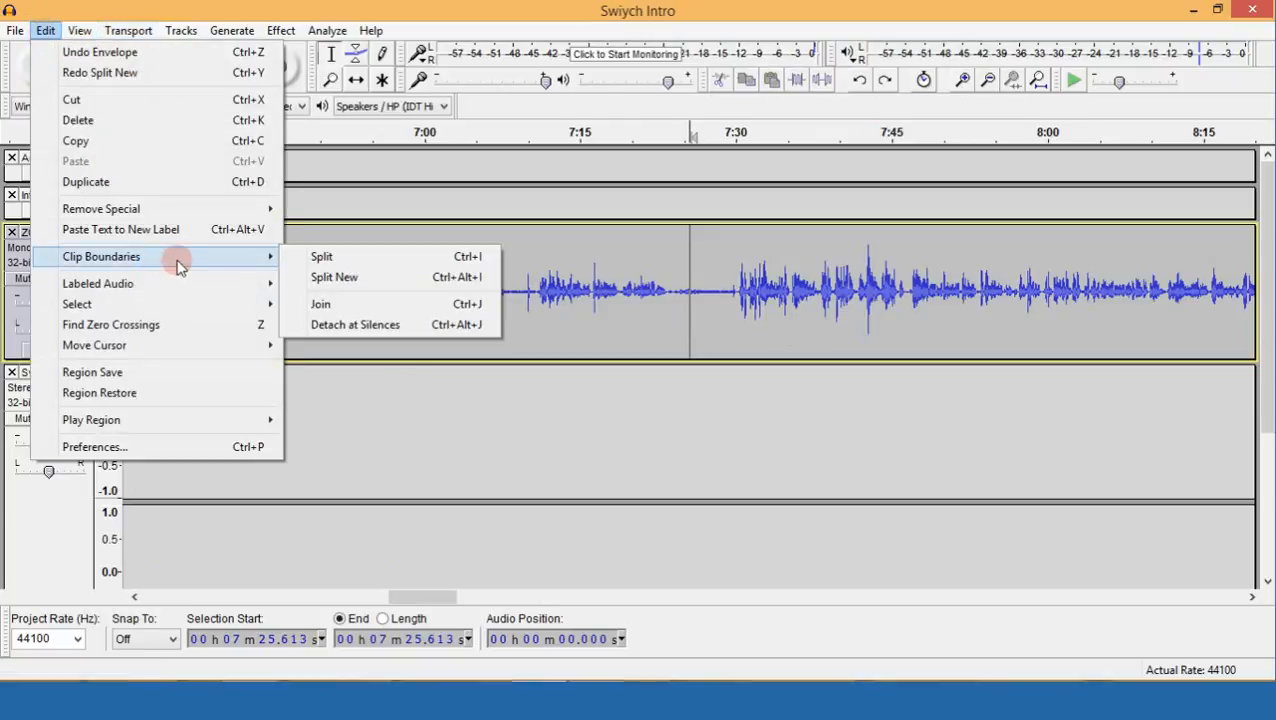
pyautogui.click(470, 264)
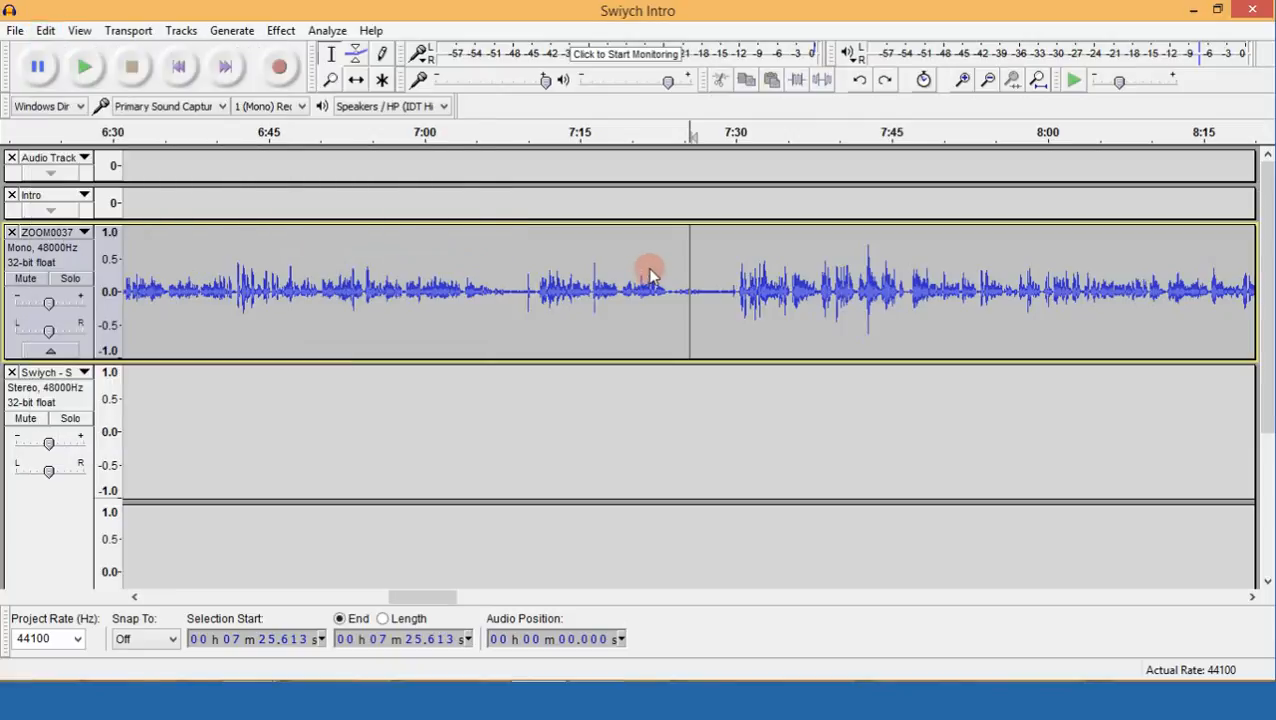
# Move the interview clip after the split with Time Shift to start at about 8:54, opening a gap of about a minute and a half.
pyautogui.click(364, 84)
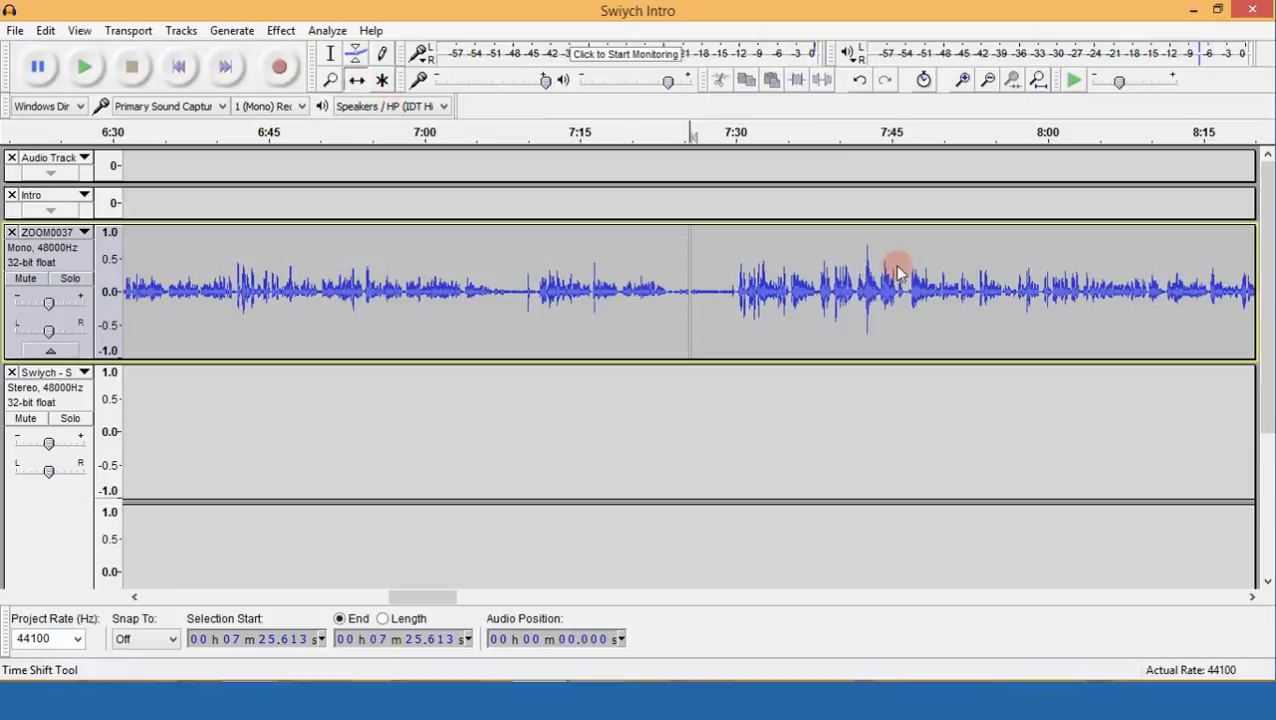
pyautogui.moveTo(1152, 277); pyautogui.dragTo(1004, 281)
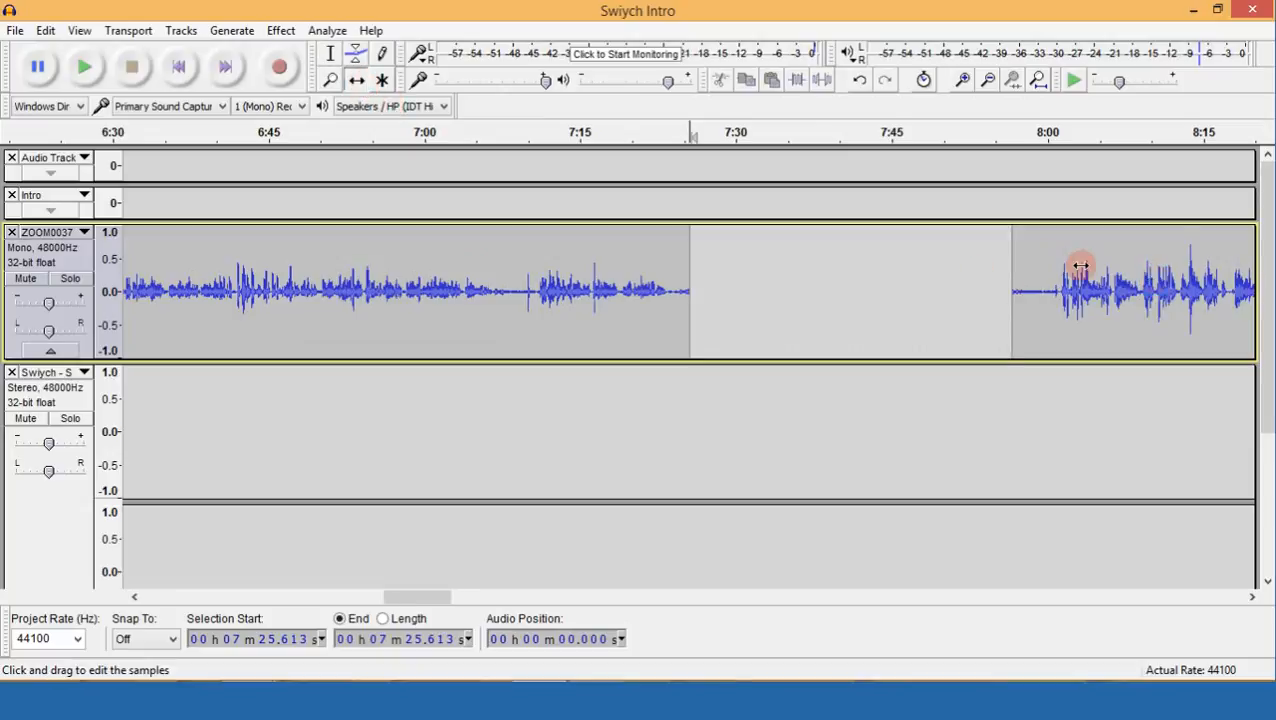
pyautogui.moveTo(1081, 265); pyautogui.dragTo(1190, 276)
pyautogui.click(987, 84)
pyautogui.click(987, 84)
pyautogui.click(987, 84)
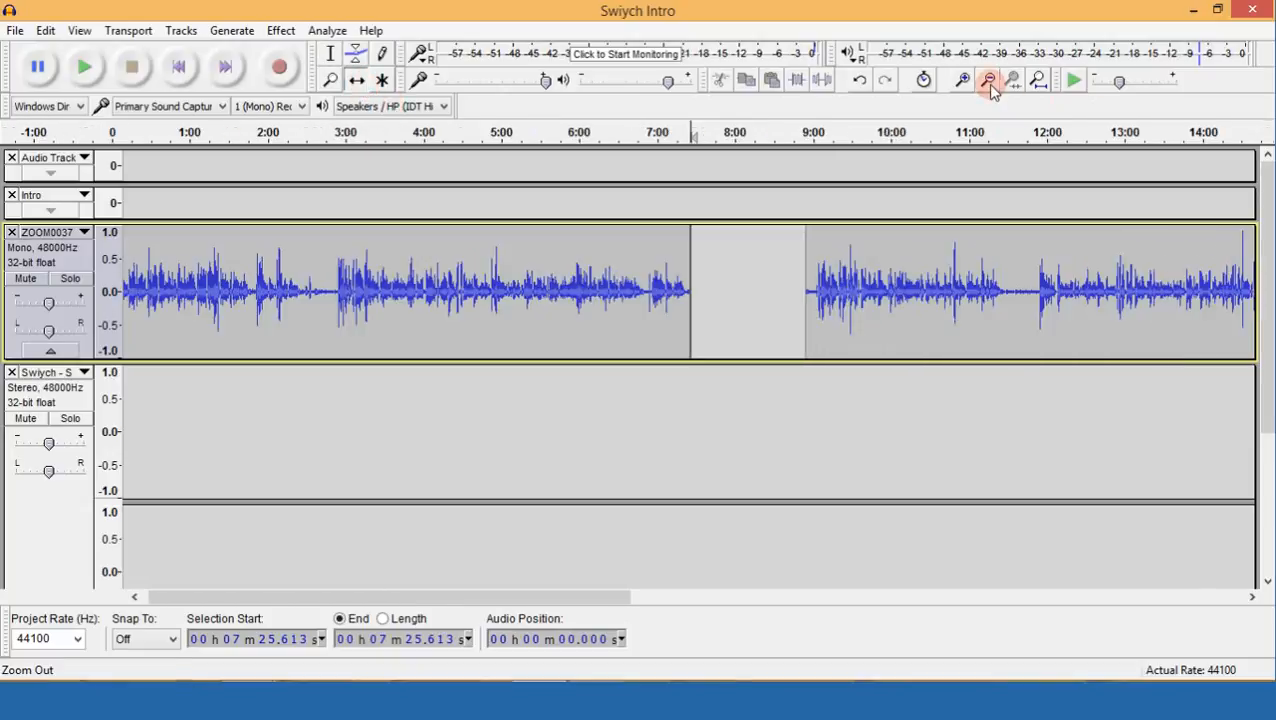
pyautogui.click(987, 84)
pyautogui.click(987, 84)
pyautogui.click(987, 84)
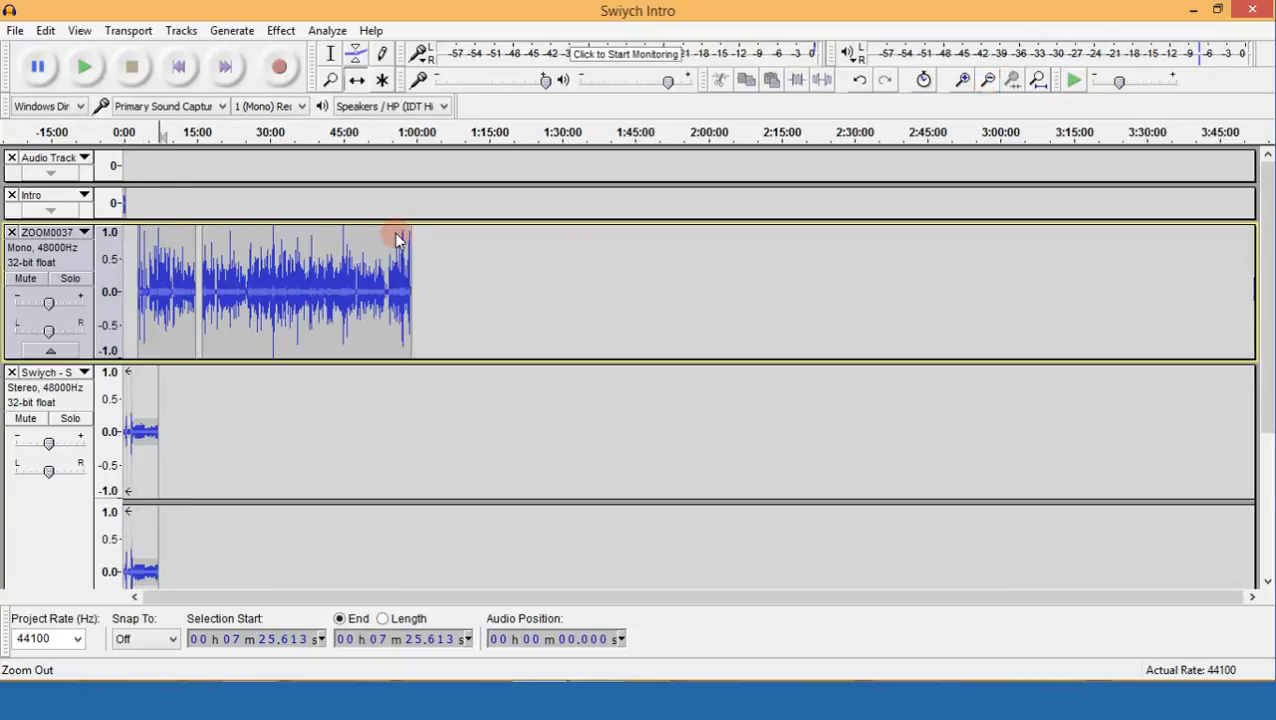
# Move the second interview clip on the ZOOM0037 track with Time Shift to start at about 1:02:00.
pyautogui.moveTo(203, 263); pyautogui.dragTo(773, 280)
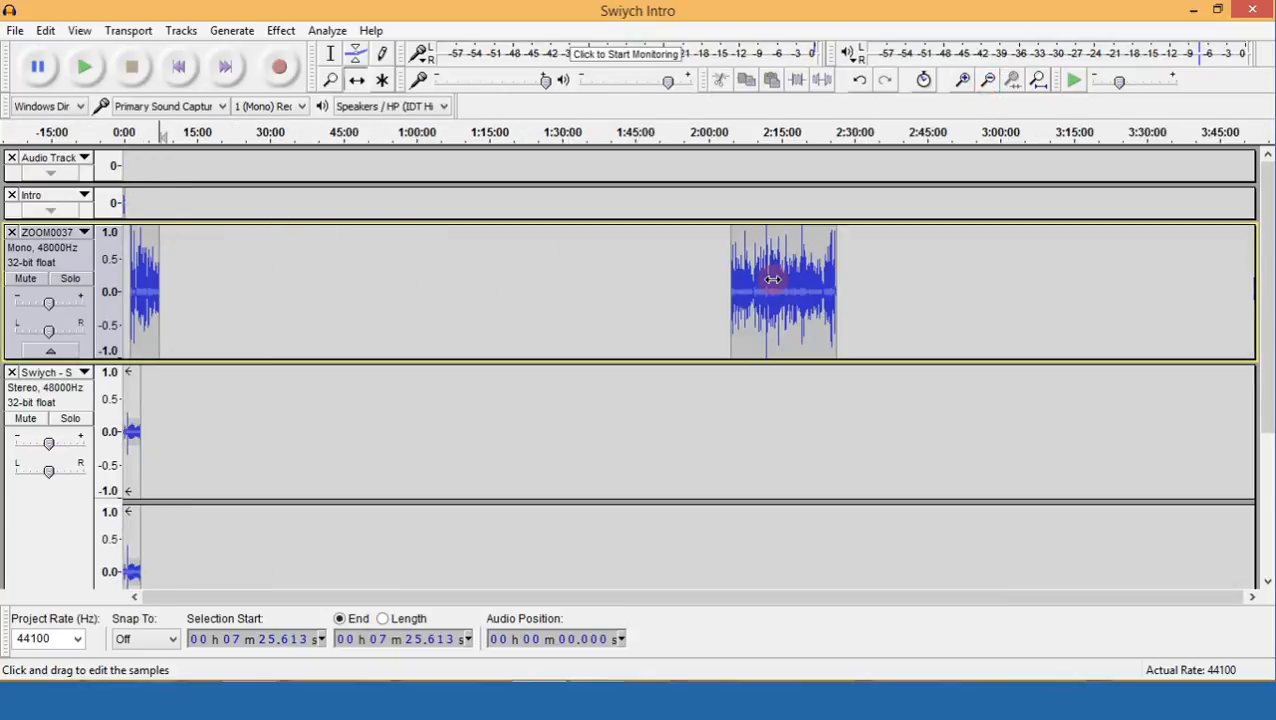
pyautogui.click(970, 84)
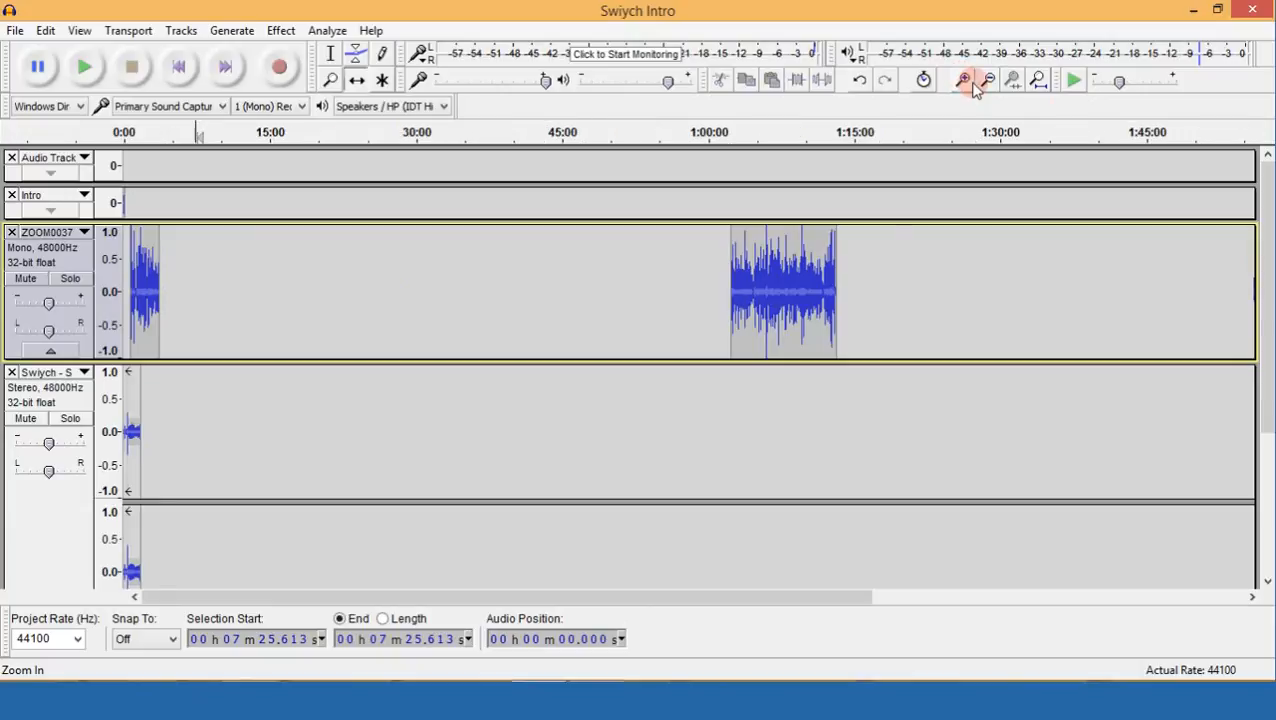
pyautogui.click(970, 84)
pyautogui.click(970, 84)
pyautogui.click(972, 84)
pyautogui.click(972, 84)
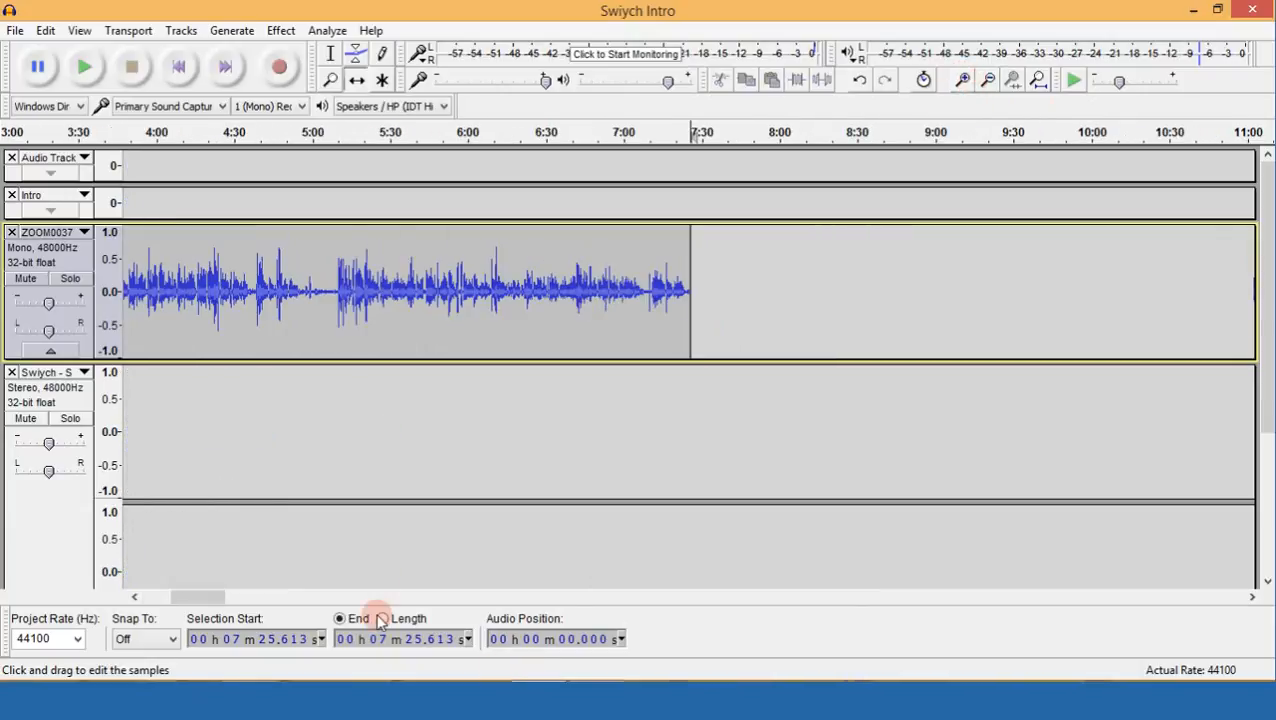
# Shift the first interview clip on the ZOOM0037 track earlier to start at about 1:18.
pyautogui.moveTo(195, 597); pyautogui.dragTo(165, 597)
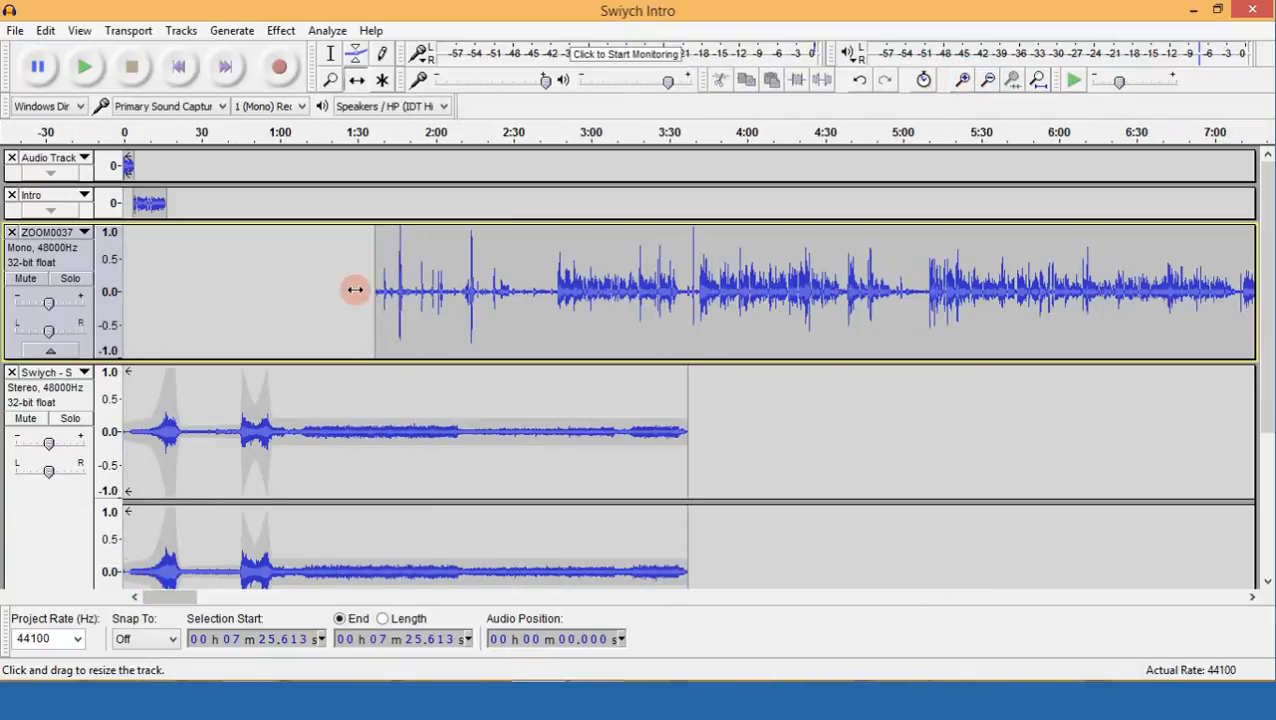
pyautogui.scroll(-2, 340, 381)
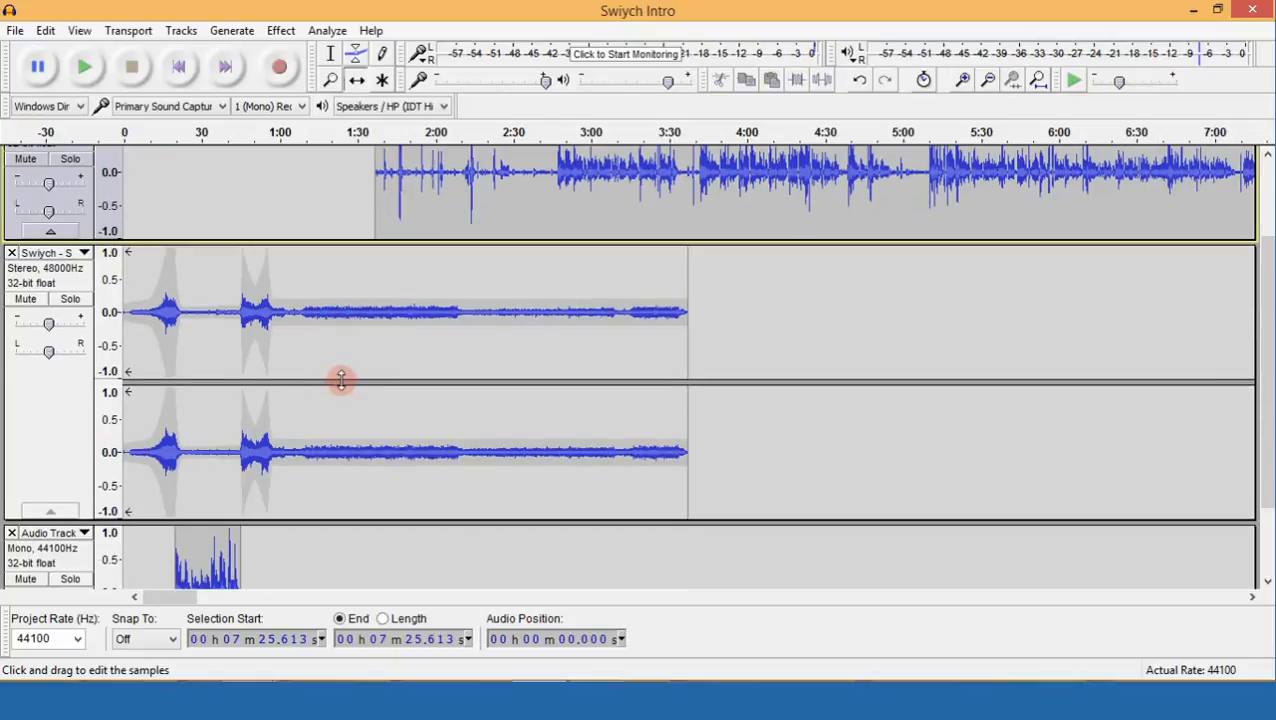
pyautogui.scroll(2, 342, 378)
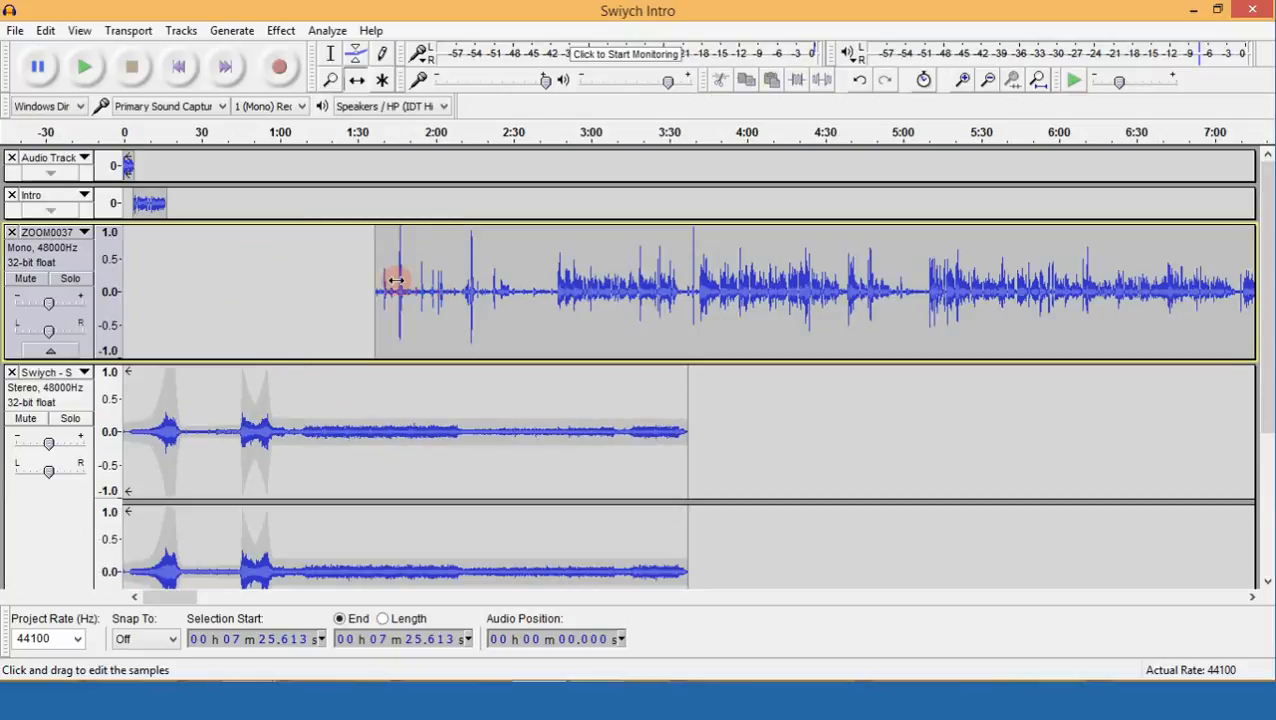
pyautogui.moveTo(397, 281); pyautogui.dragTo(401, 271)
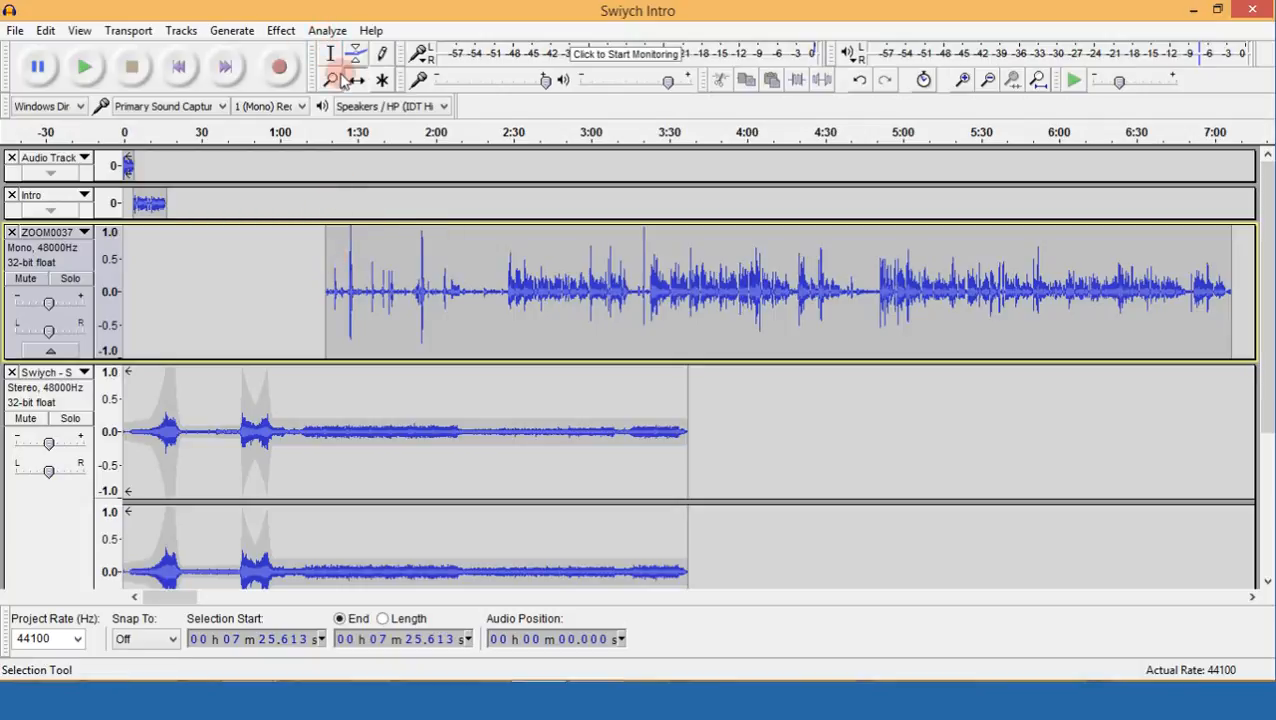
# Mute the music track and play the first interview clip's opening from about 1:18.
pyautogui.click(325, 239)
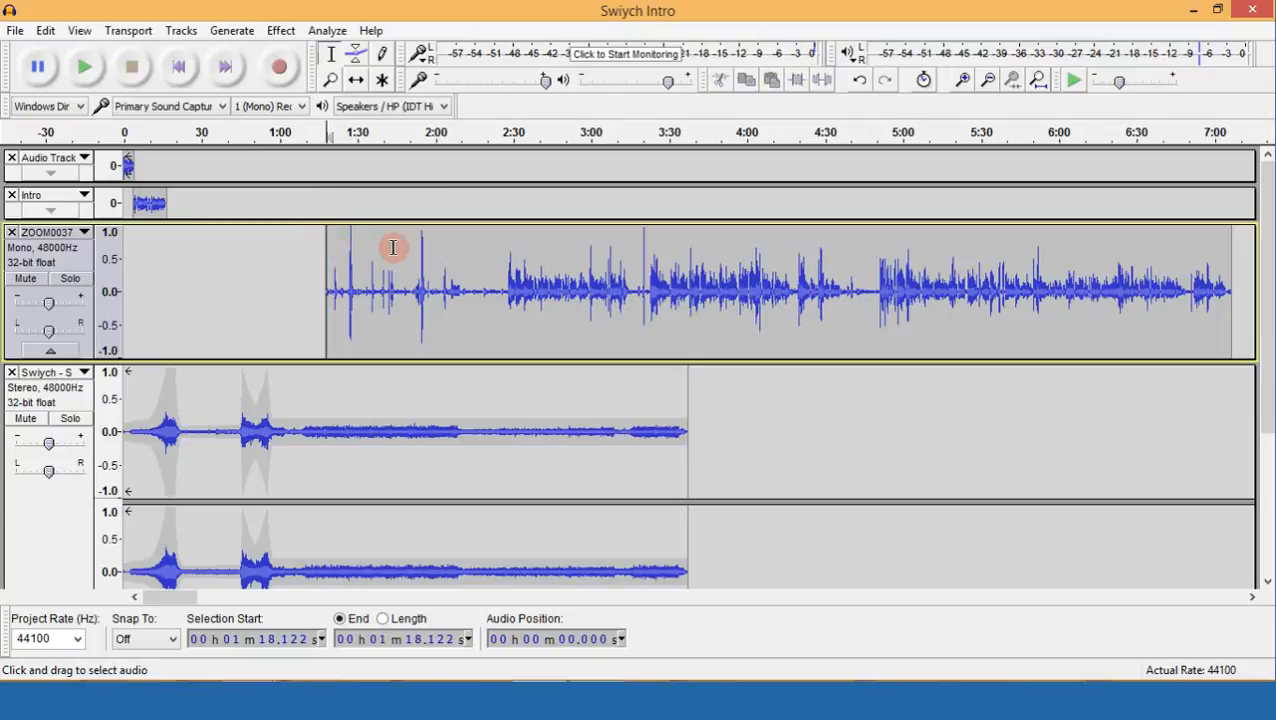
pyautogui.press('space')
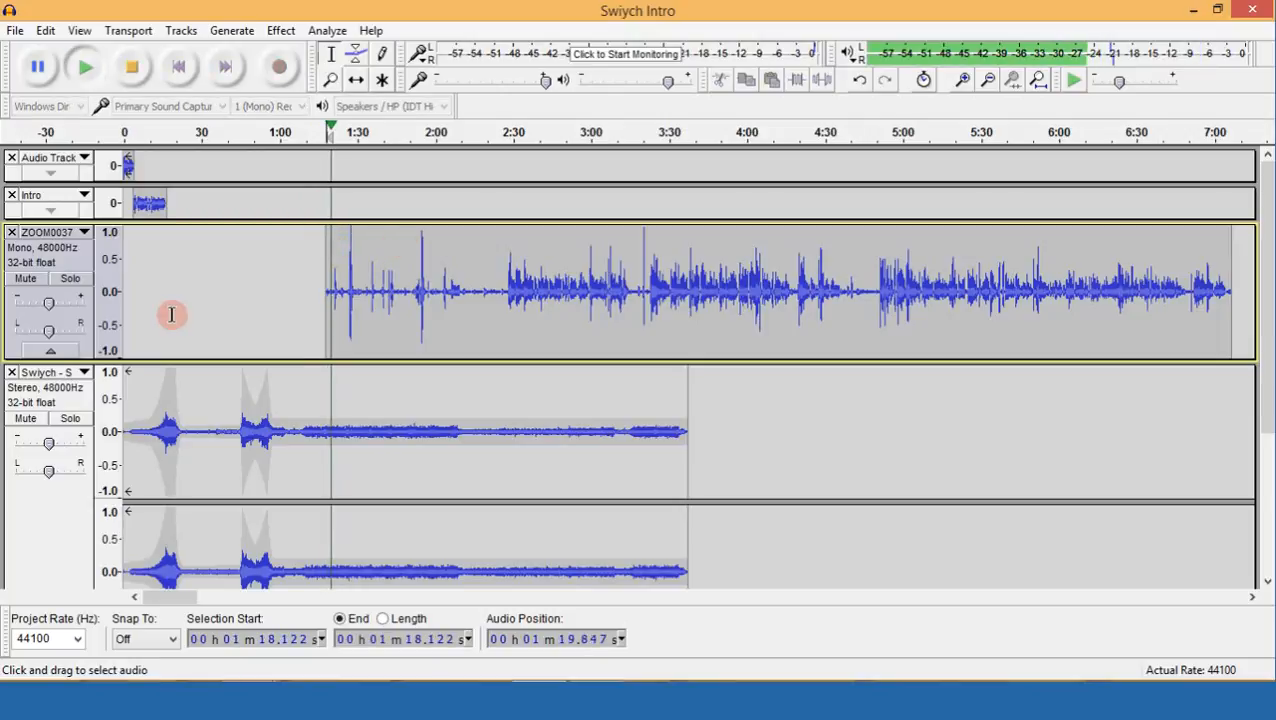
pyautogui.press('space')
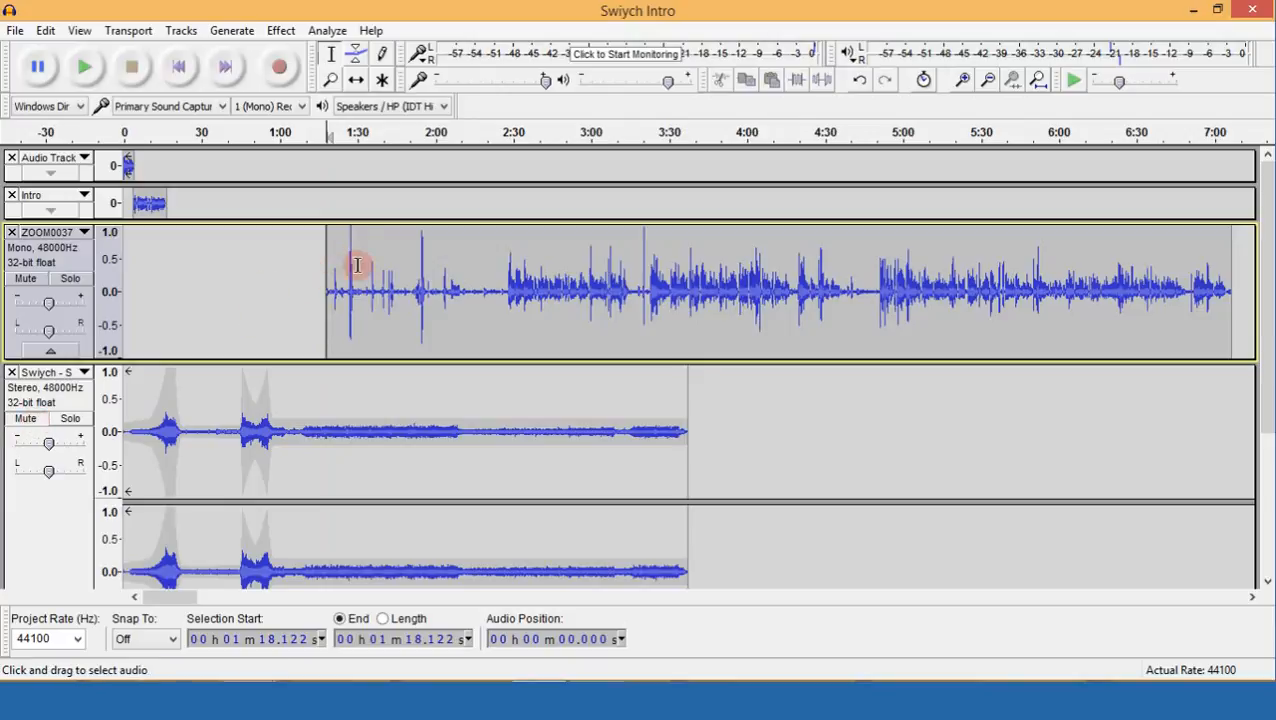
pyautogui.press('space')
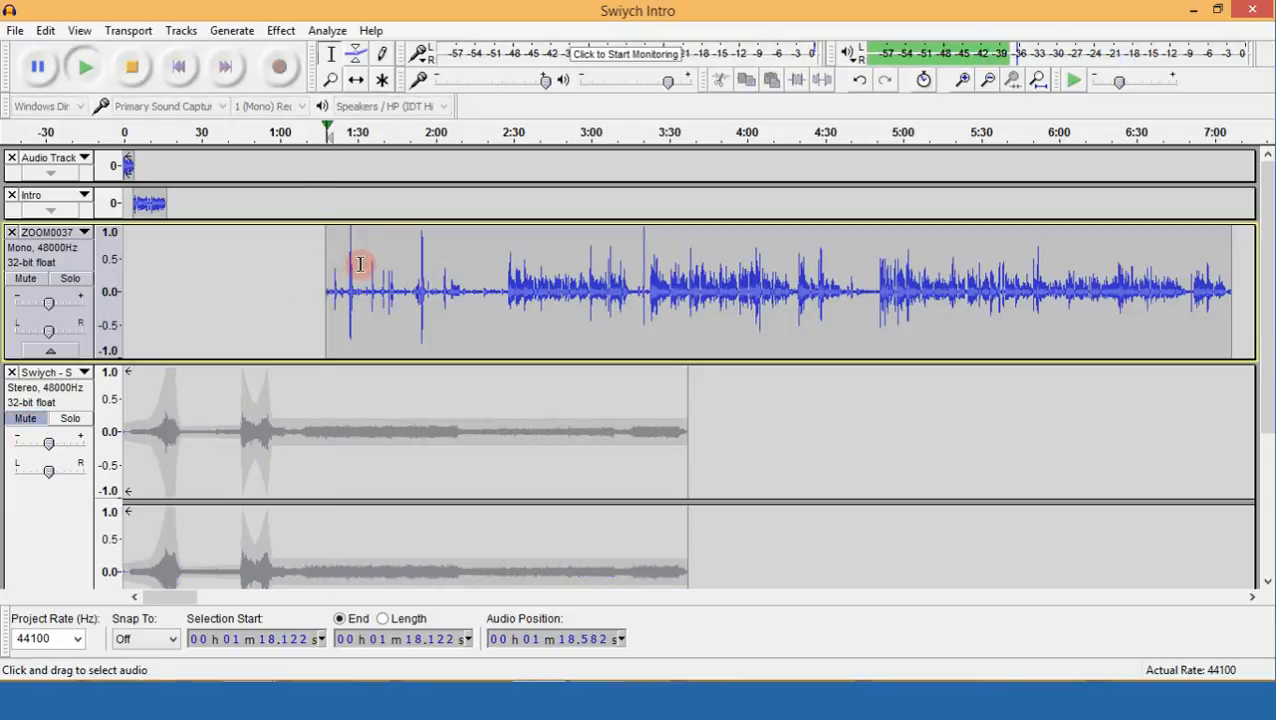
pyautogui.keyDown('shift'); pyautogui.click(450, 275); pyautogui.keyUp('shift')
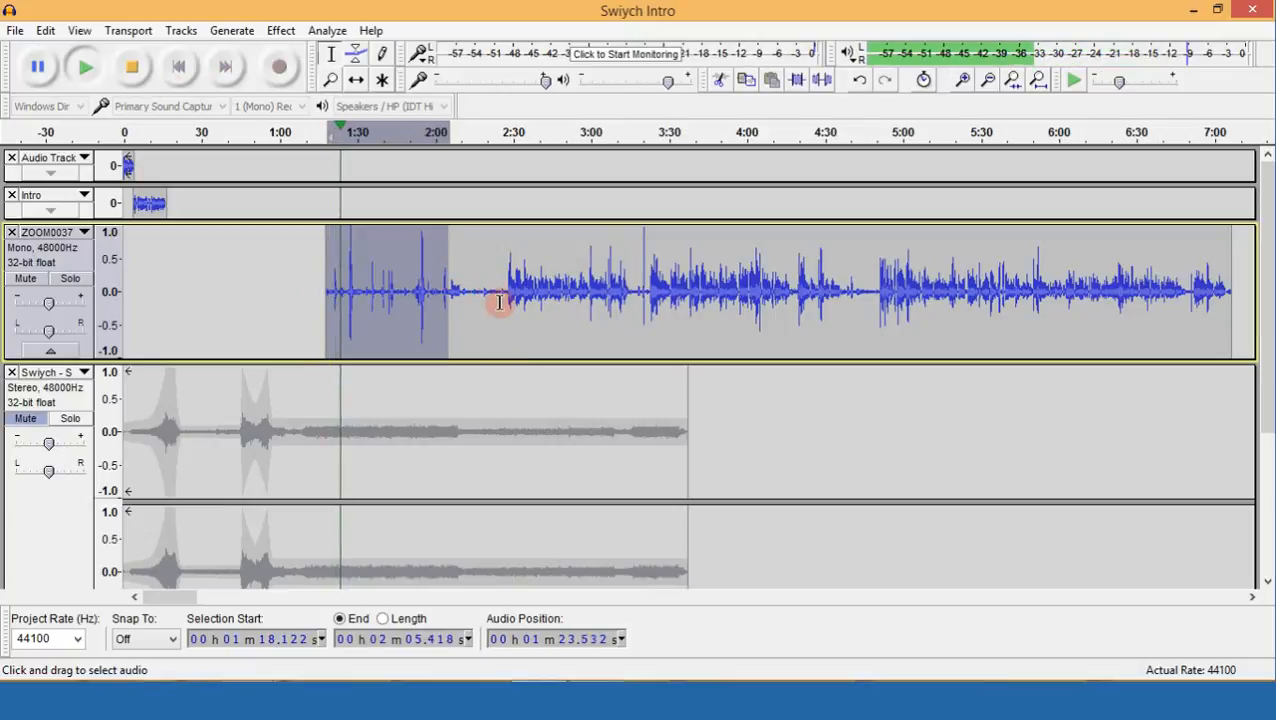
pyautogui.press('space')
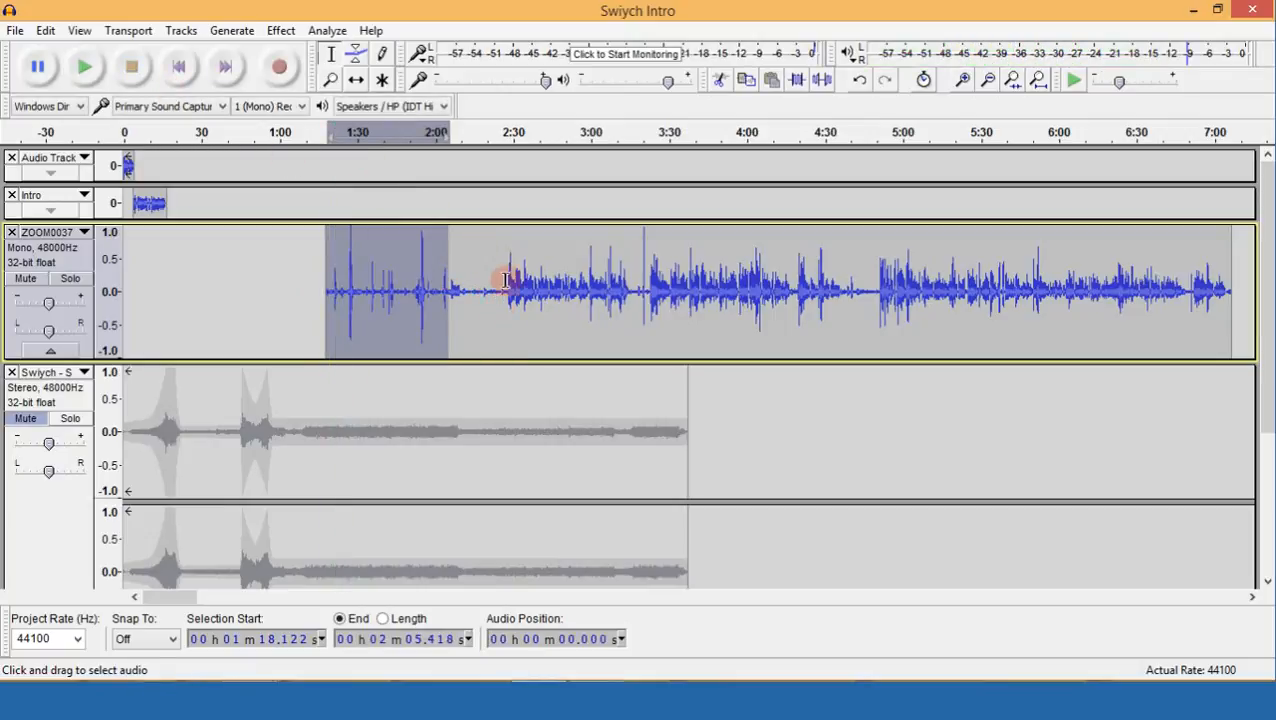
# Select the noisy stretch from about 1:28 to 2:11 in the first interview clip and play it.
pyautogui.click(505, 282)
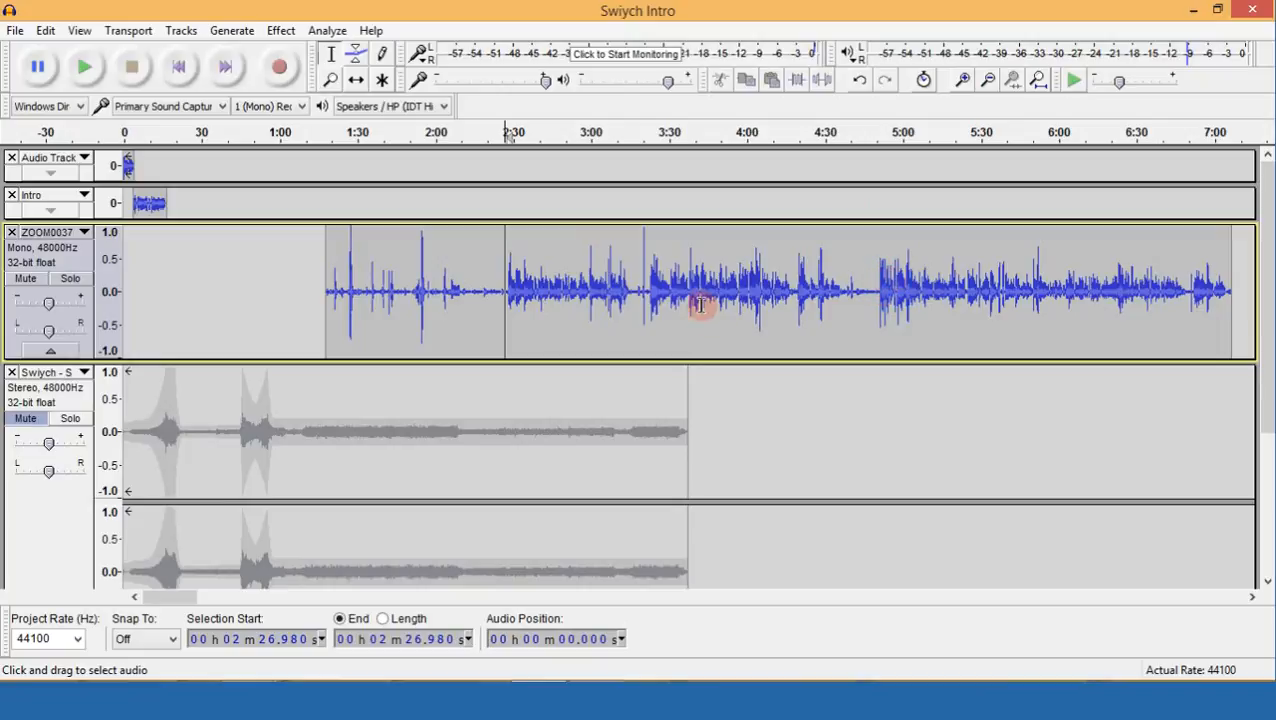
pyautogui.click(352, 252)
pyautogui.keyDown('shift'); pyautogui.click(462, 292); pyautogui.keyUp('shift')
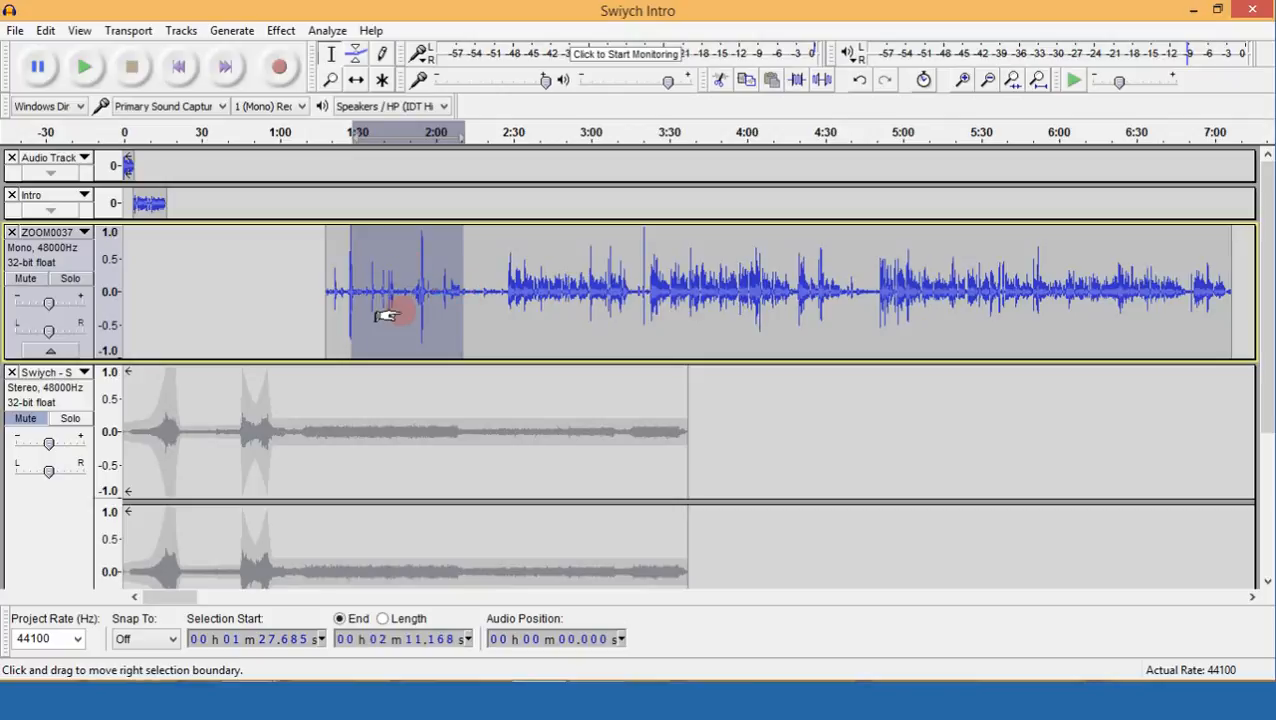
pyautogui.press('space')
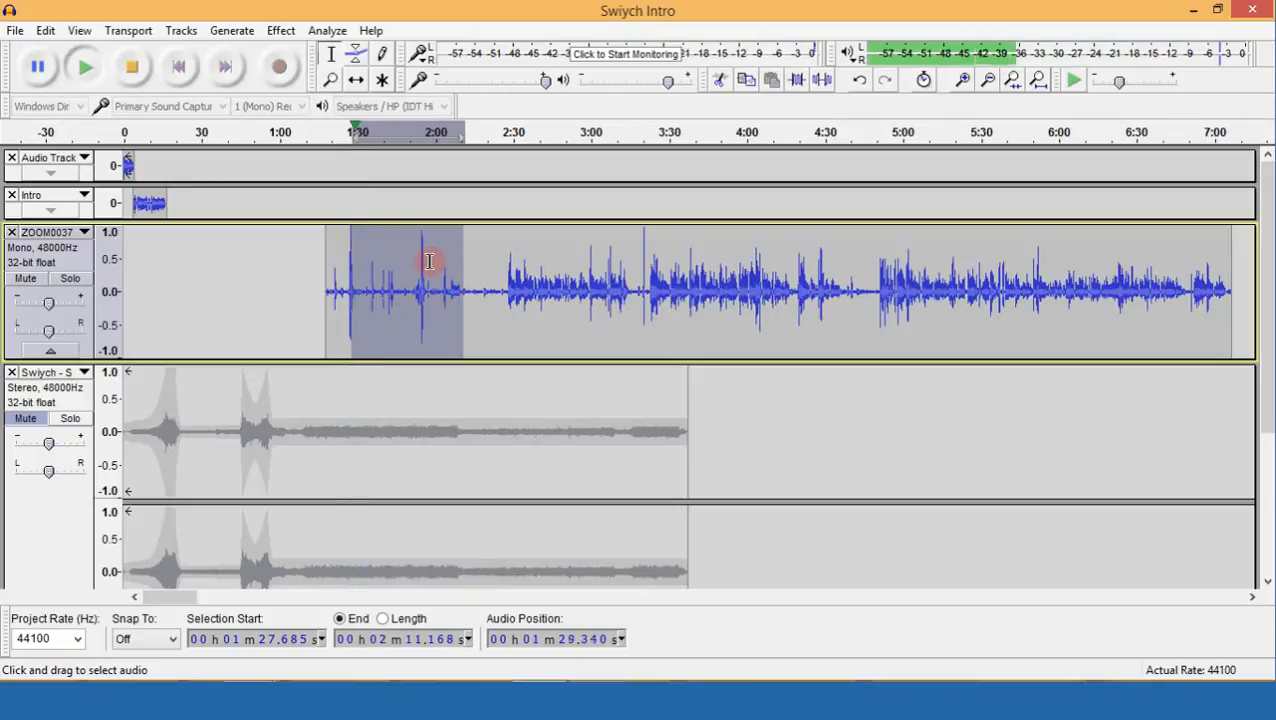
pyautogui.press('space')
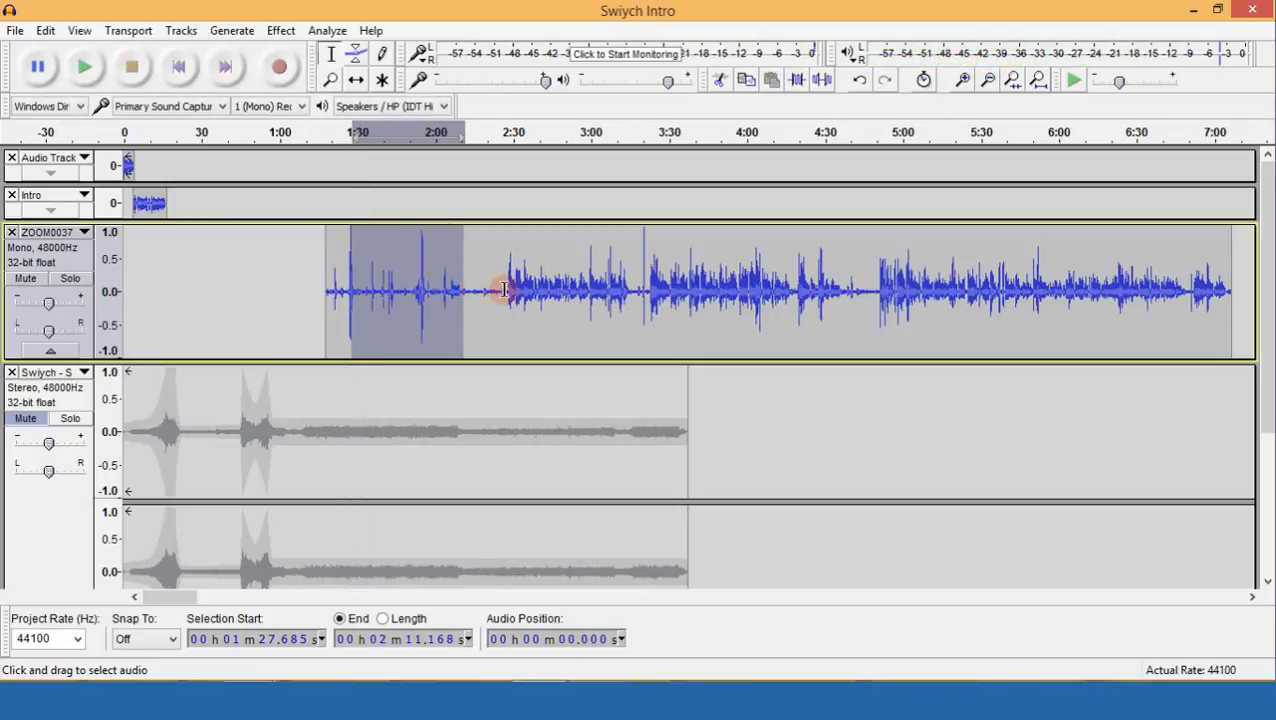
# Delete the unwanted opening of the first interview clip, from 1:18.122 to 2:27.789, just before the speech begins.
pyautogui.click(504, 290)
pyautogui.moveTo(388, 287); pyautogui.dragTo(331, 276)
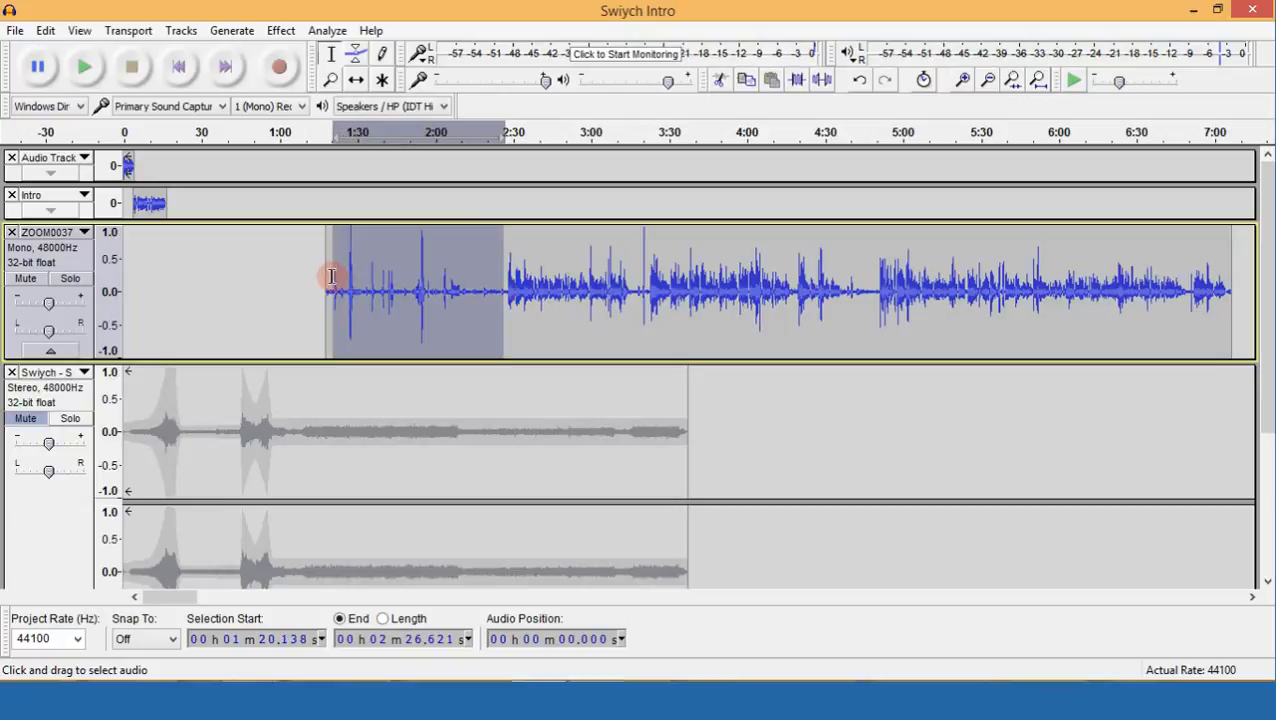
pyautogui.click(962, 80)
pyautogui.click(962, 80)
pyautogui.click(962, 80)
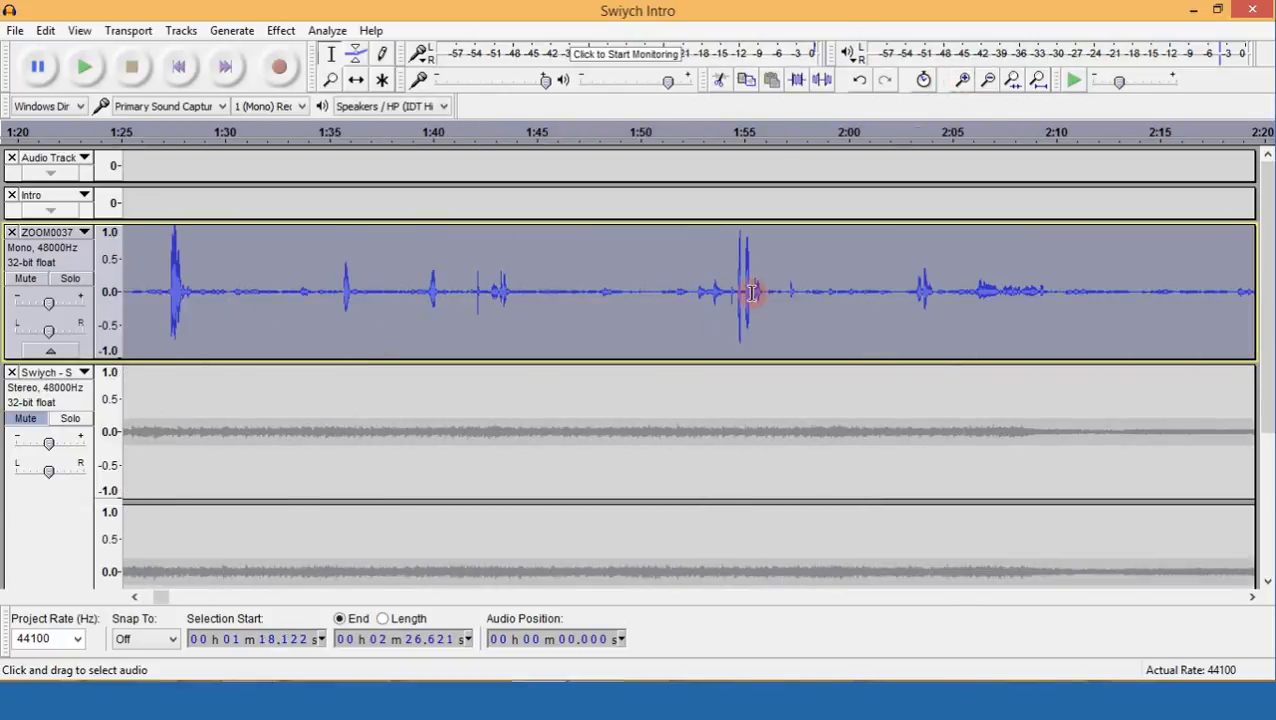
pyautogui.click(987, 80)
pyautogui.click(987, 80)
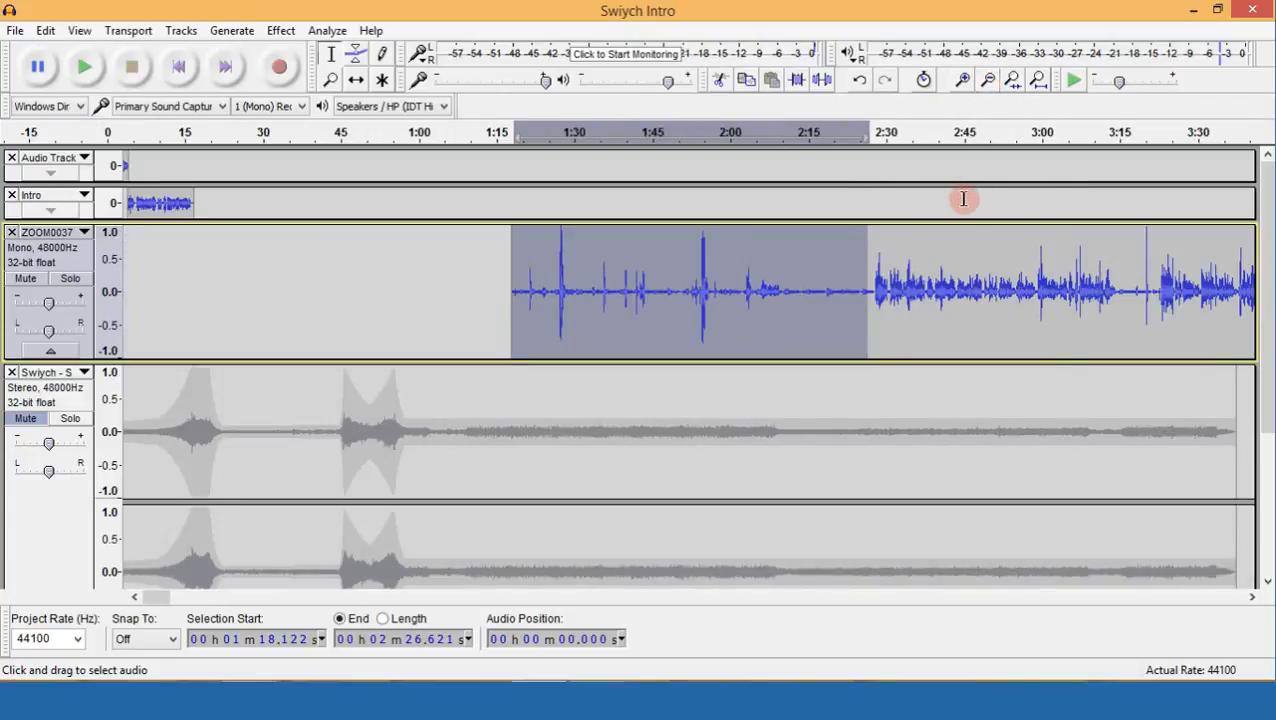
pyautogui.click(962, 80)
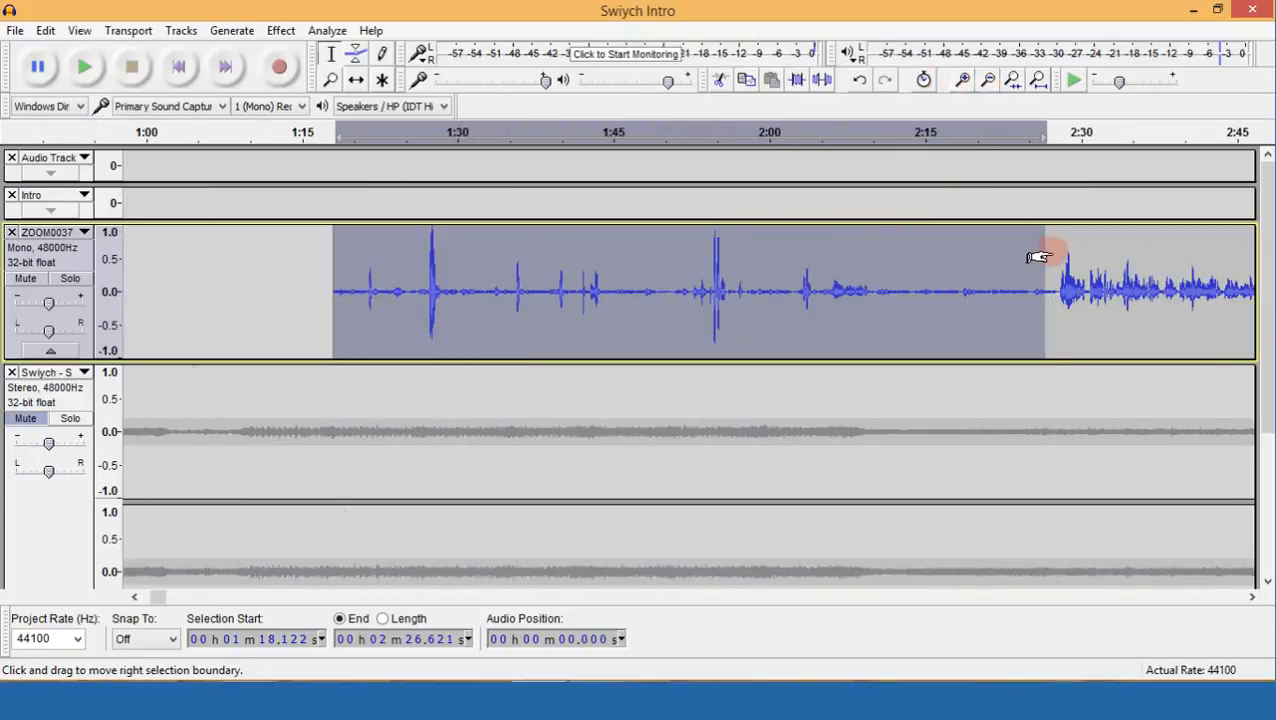
pyautogui.moveTo(1038, 258); pyautogui.dragTo(1045, 260)
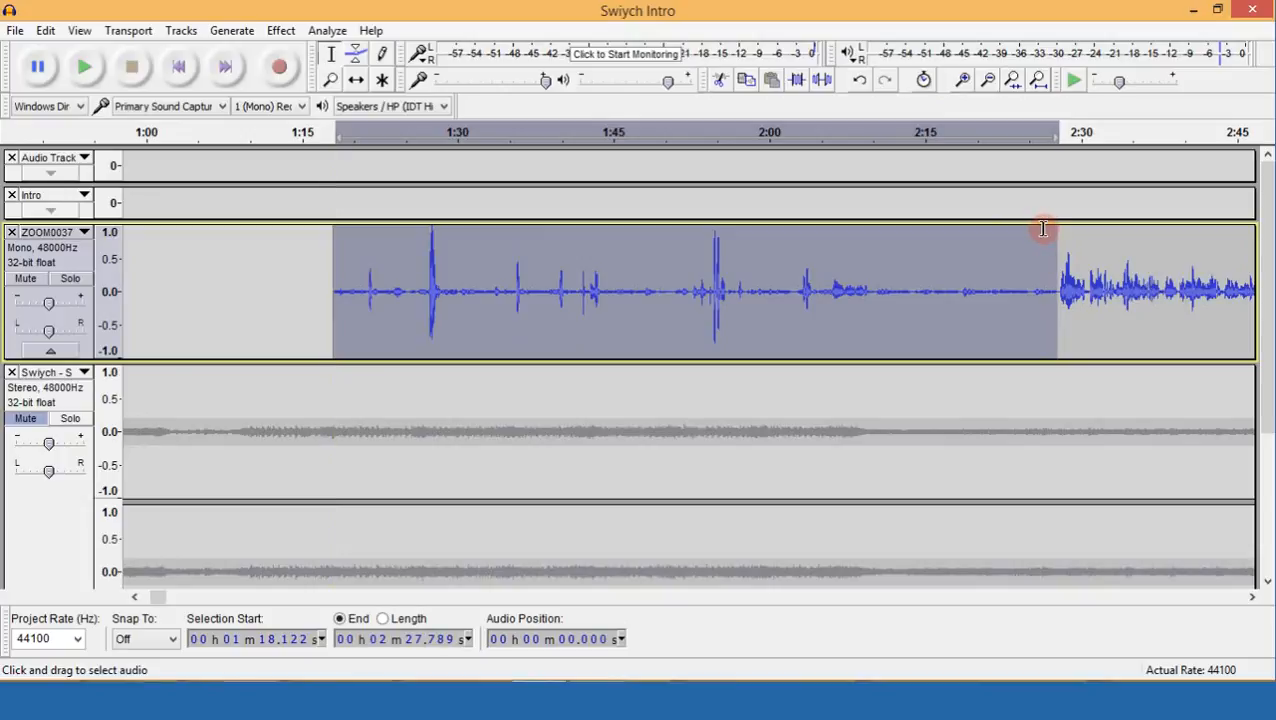
pyautogui.press('Delete')
# Play the trimmed start of the interview clip and unmute the music track.
pyautogui.press('space')
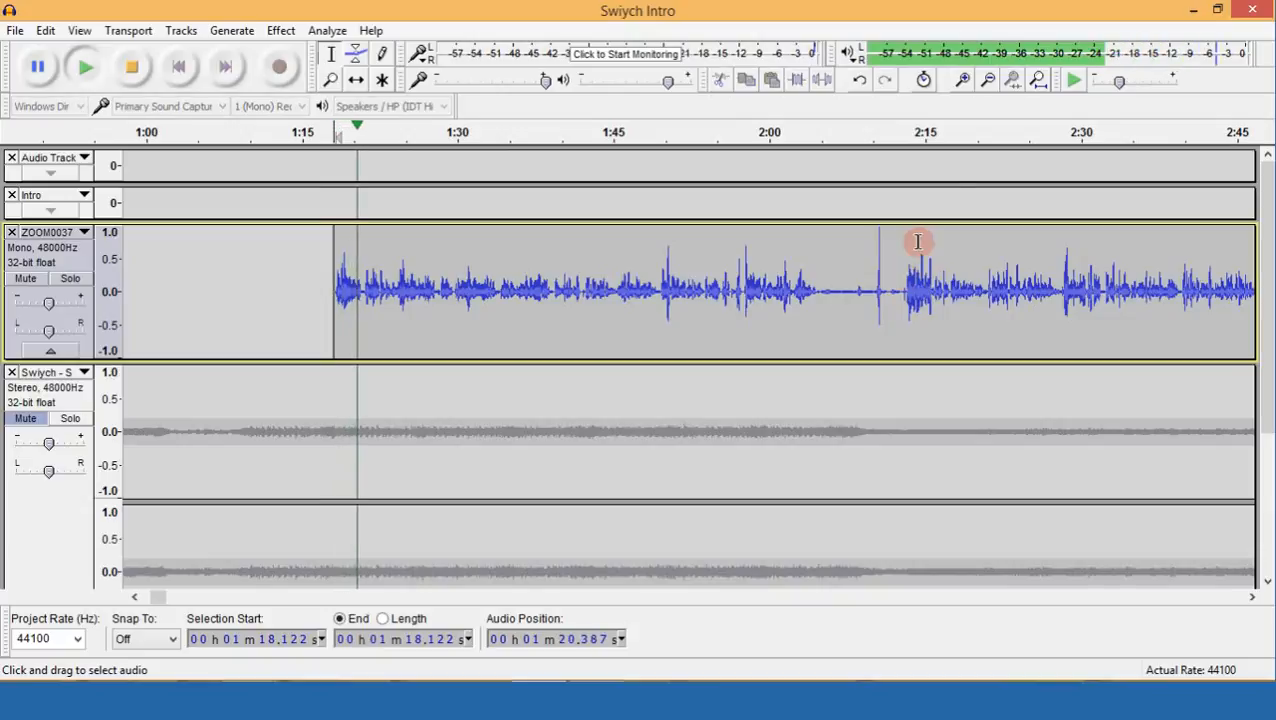
pyautogui.press('space')
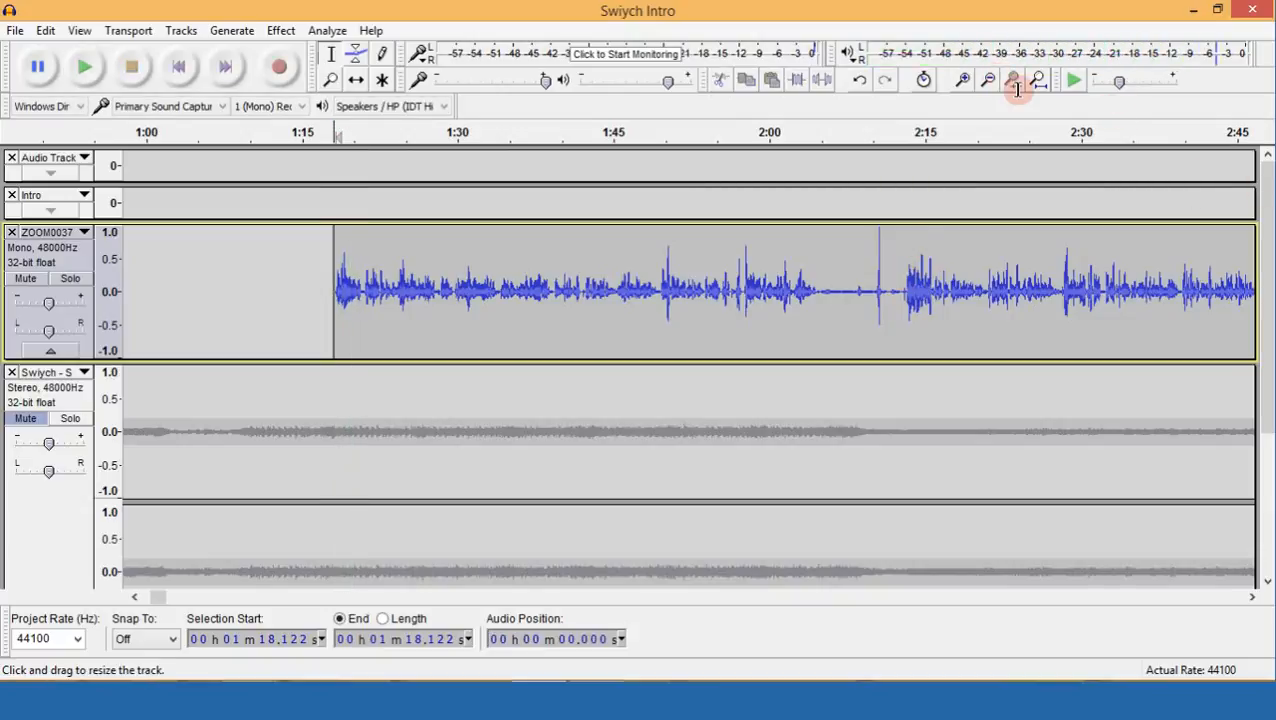
pyautogui.click(988, 80)
pyautogui.click(988, 80)
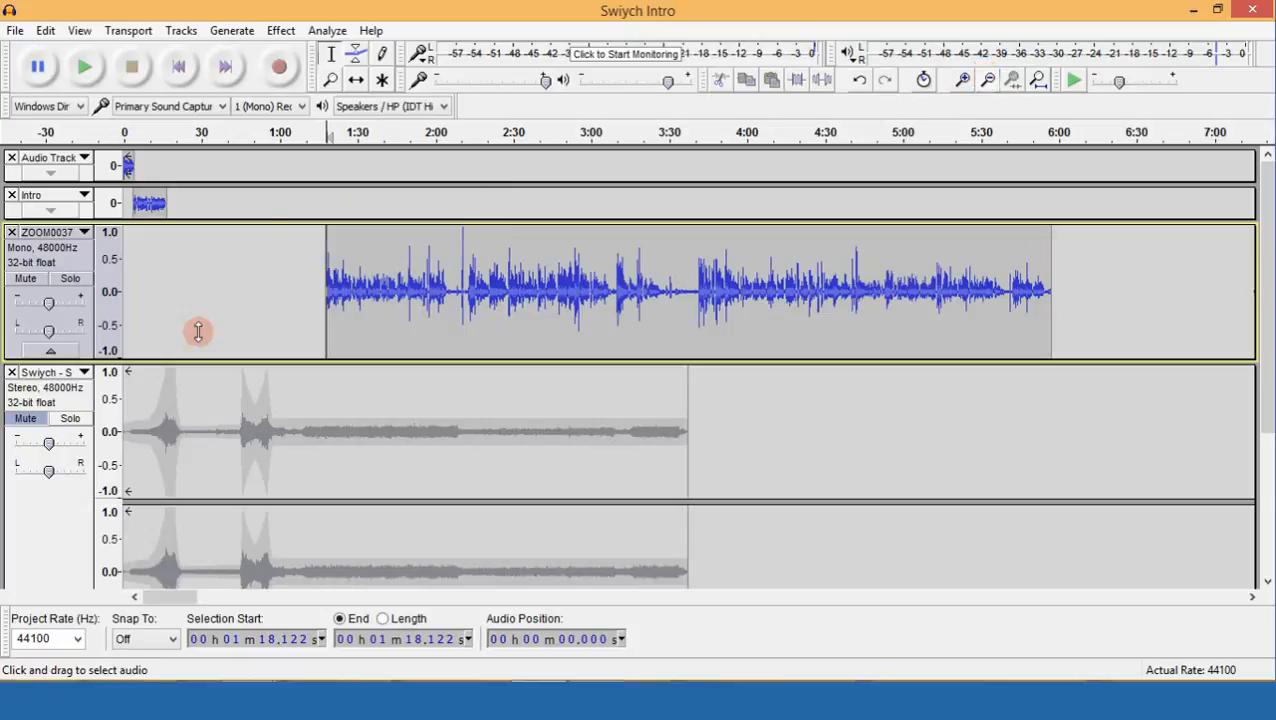
pyautogui.click(28, 420)
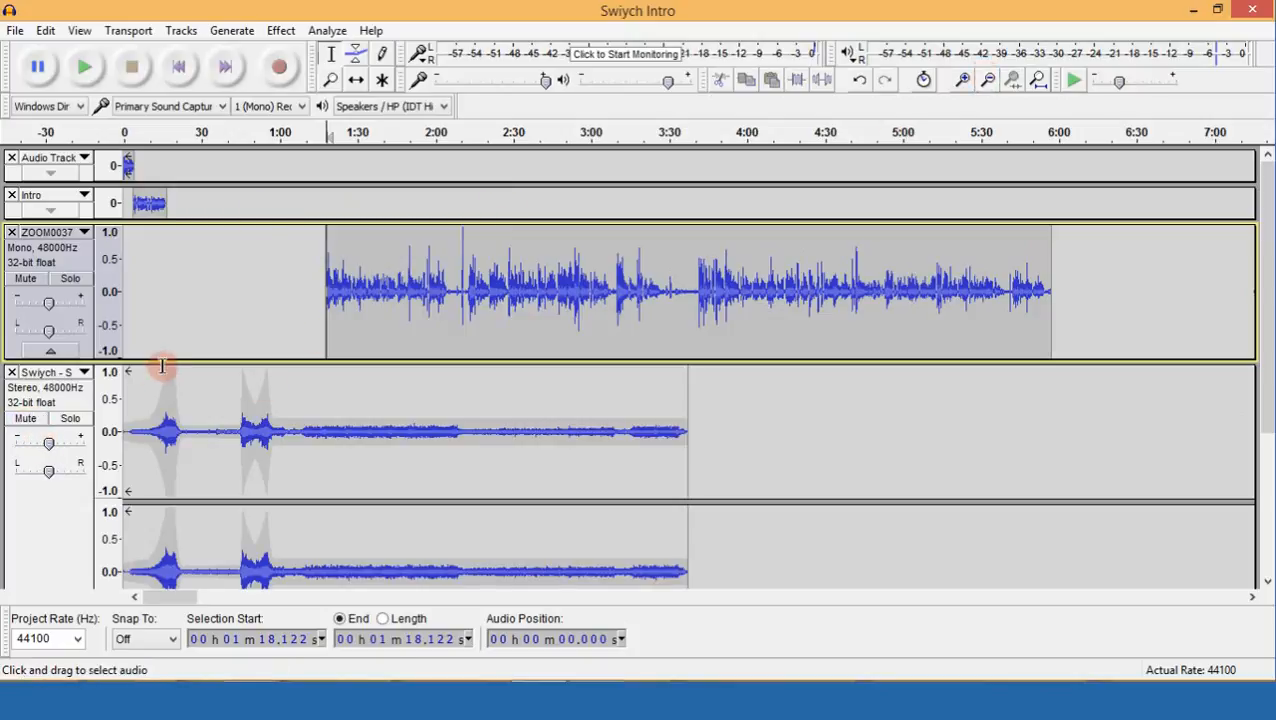
# Move the trimmed interview clip with Time Shift to start at about 0:57, where the music swell fades down.
pyautogui.click(960, 80)
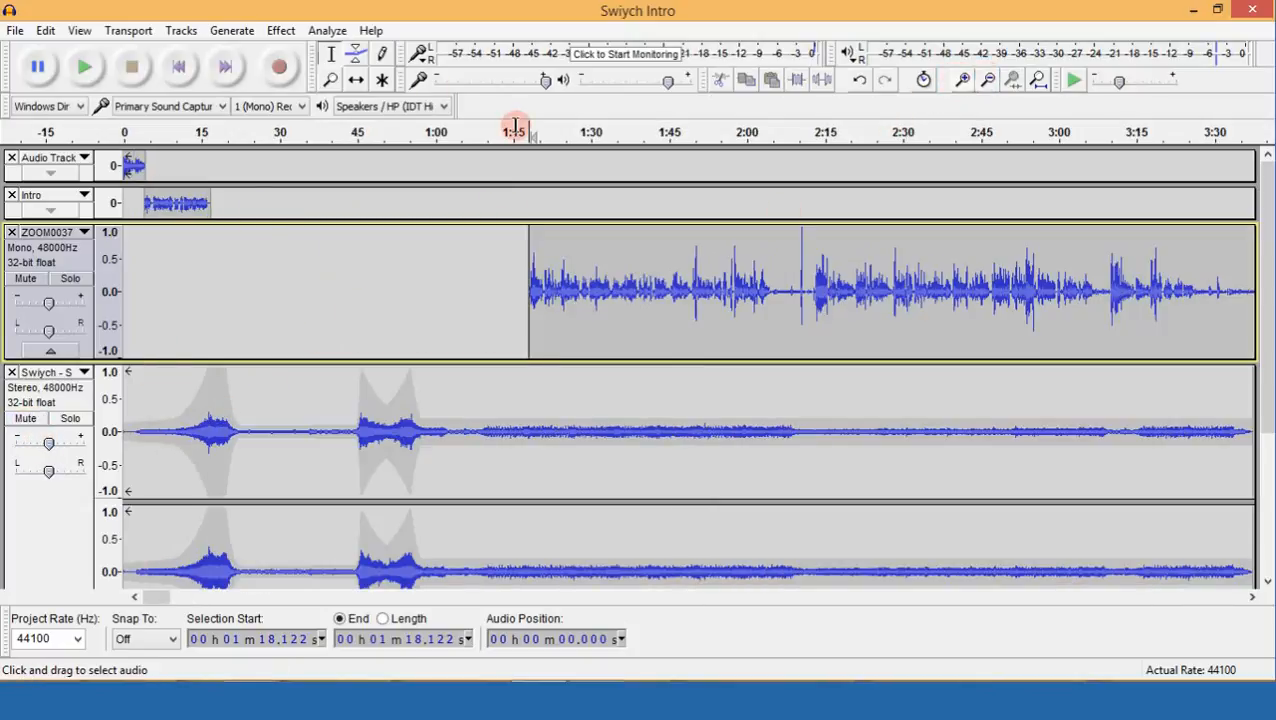
pyautogui.click(356, 80)
pyautogui.click(676, 260)
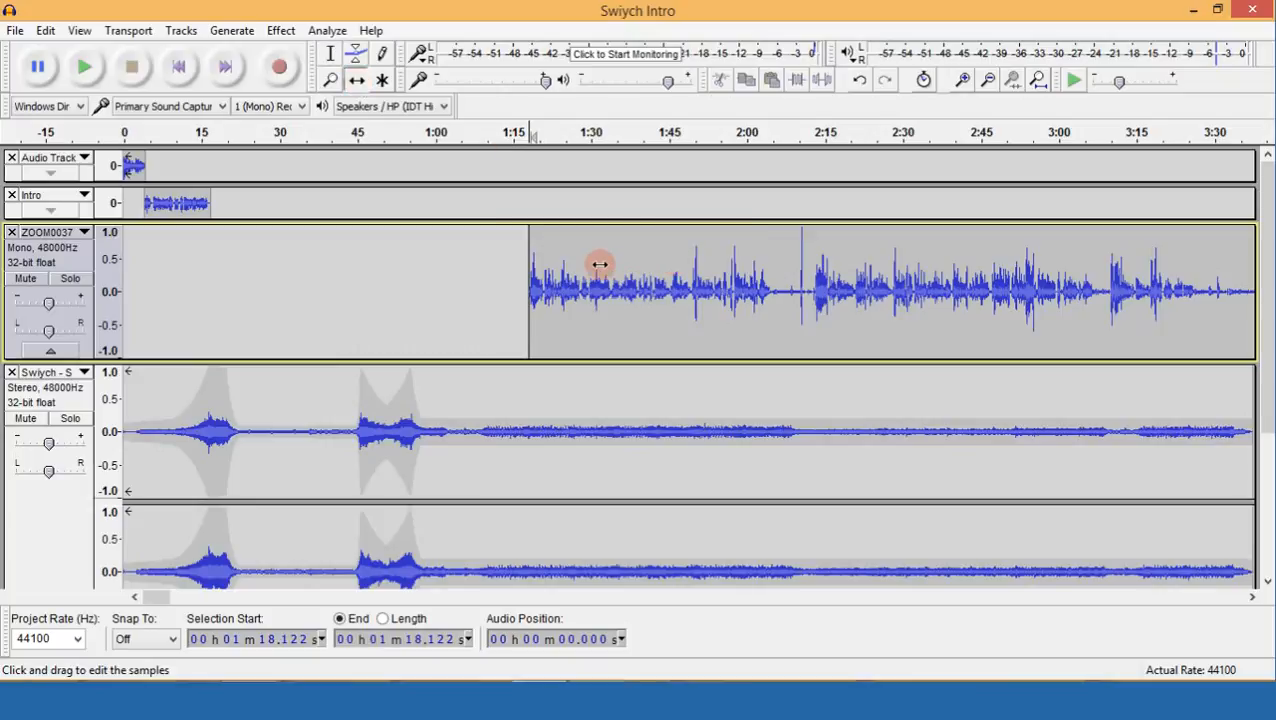
pyautogui.moveTo(599, 264); pyautogui.dragTo(566, 260)
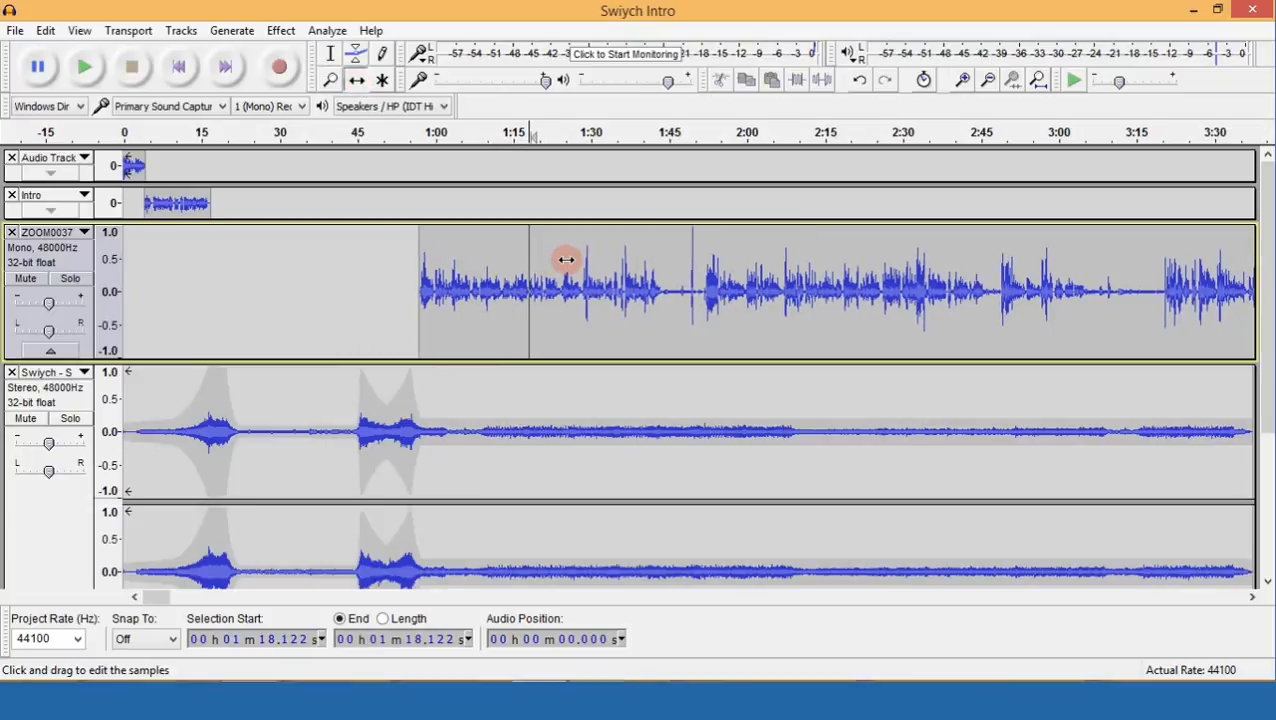
# Play the transition from about 0:42, through the music swell and into the first words of the interview.
pyautogui.click(966, 86)
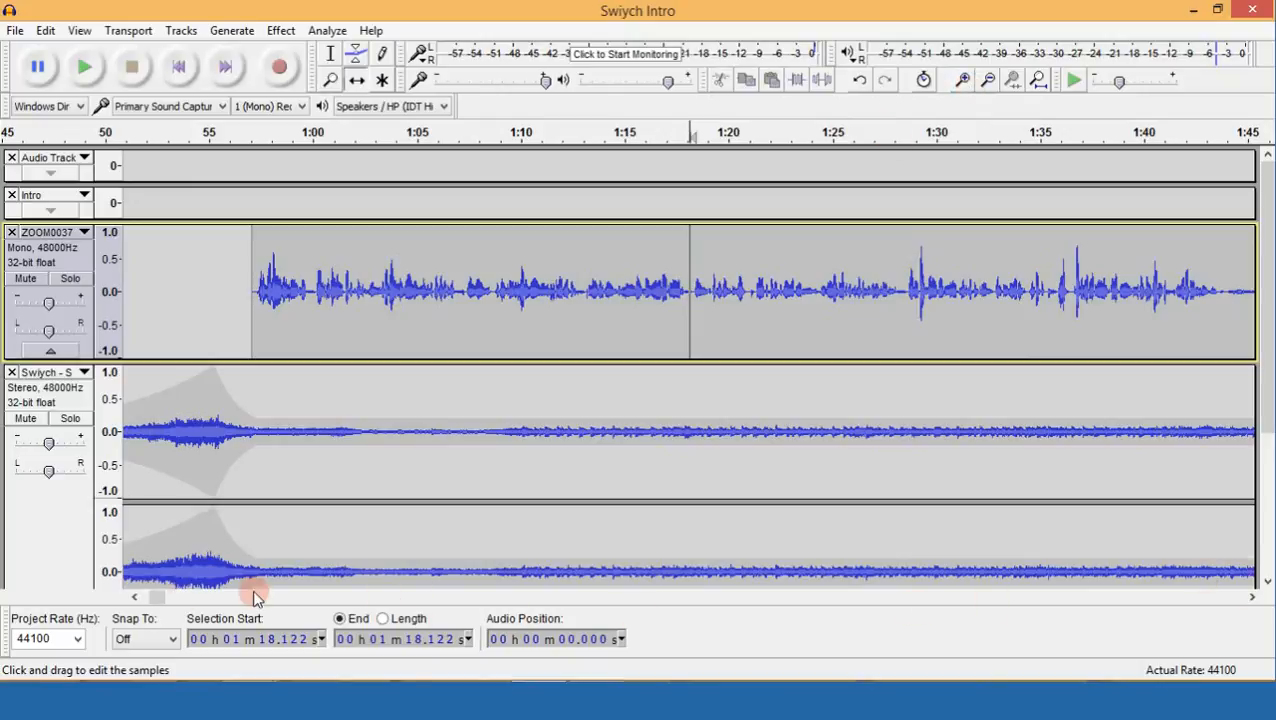
pyautogui.click(135, 597)
pyautogui.moveTo(135, 597); pyautogui.dragTo(145, 592)
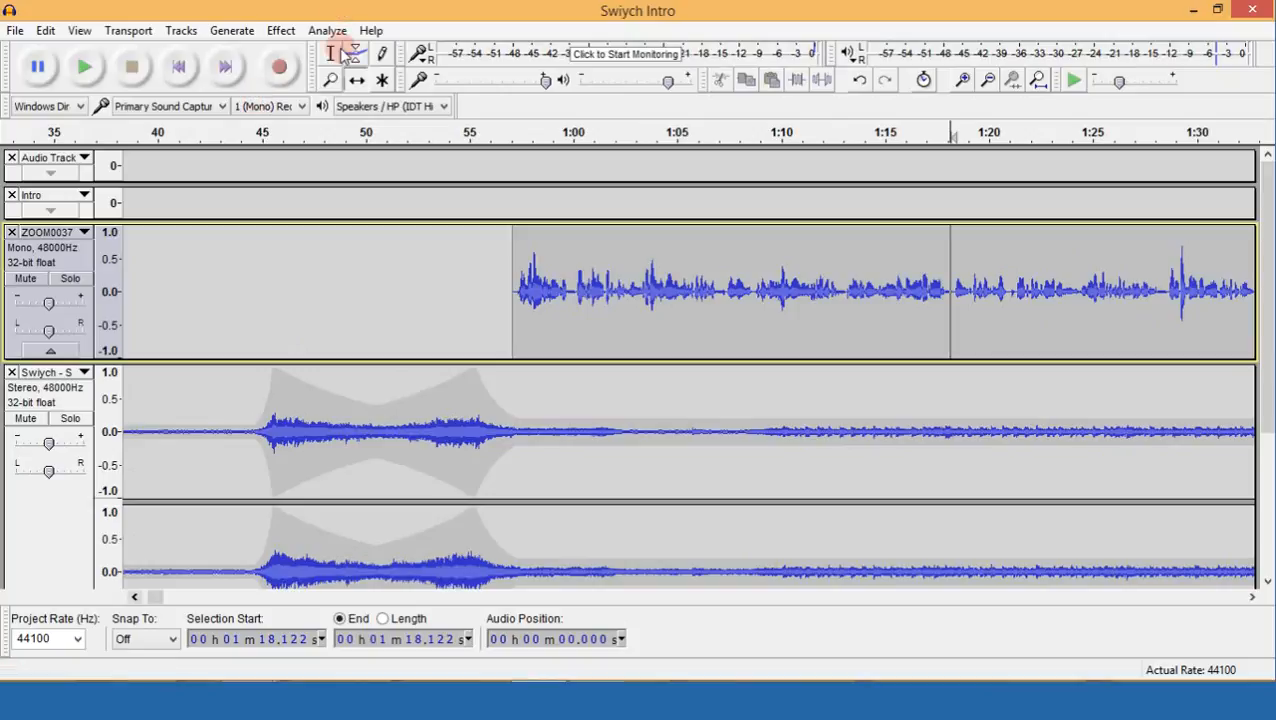
pyautogui.click(202, 250)
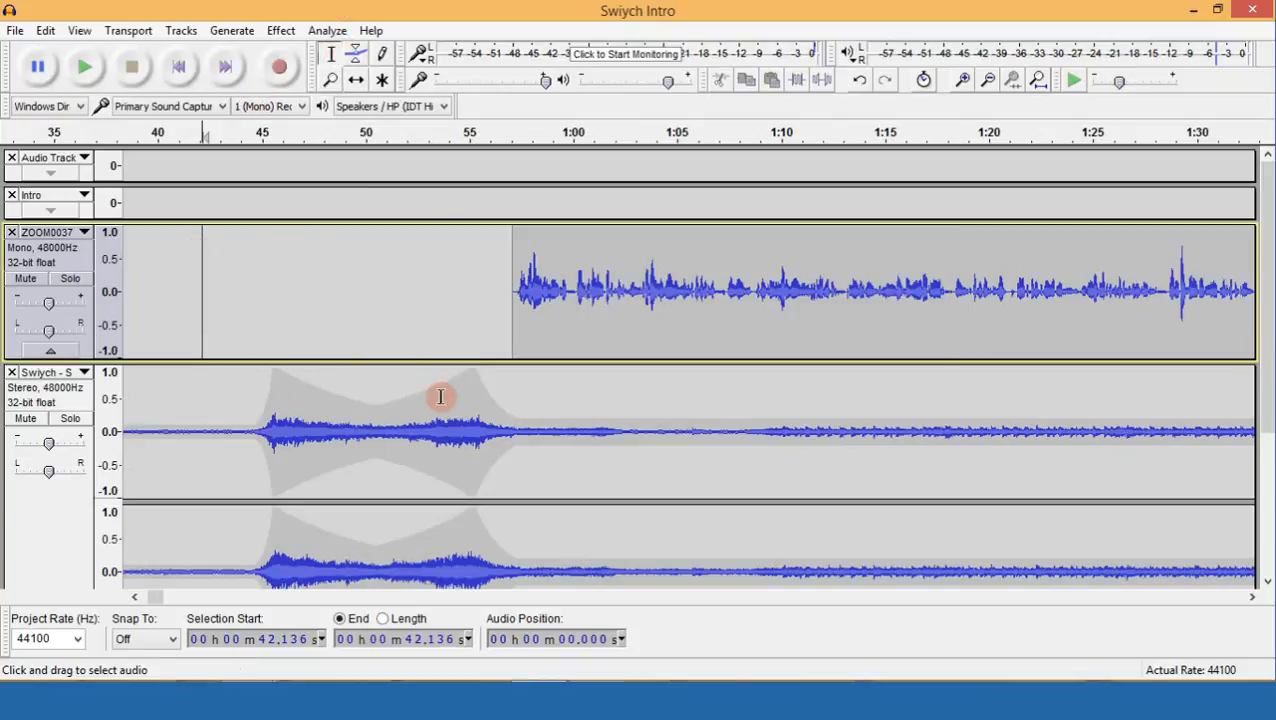
pyautogui.press('space')
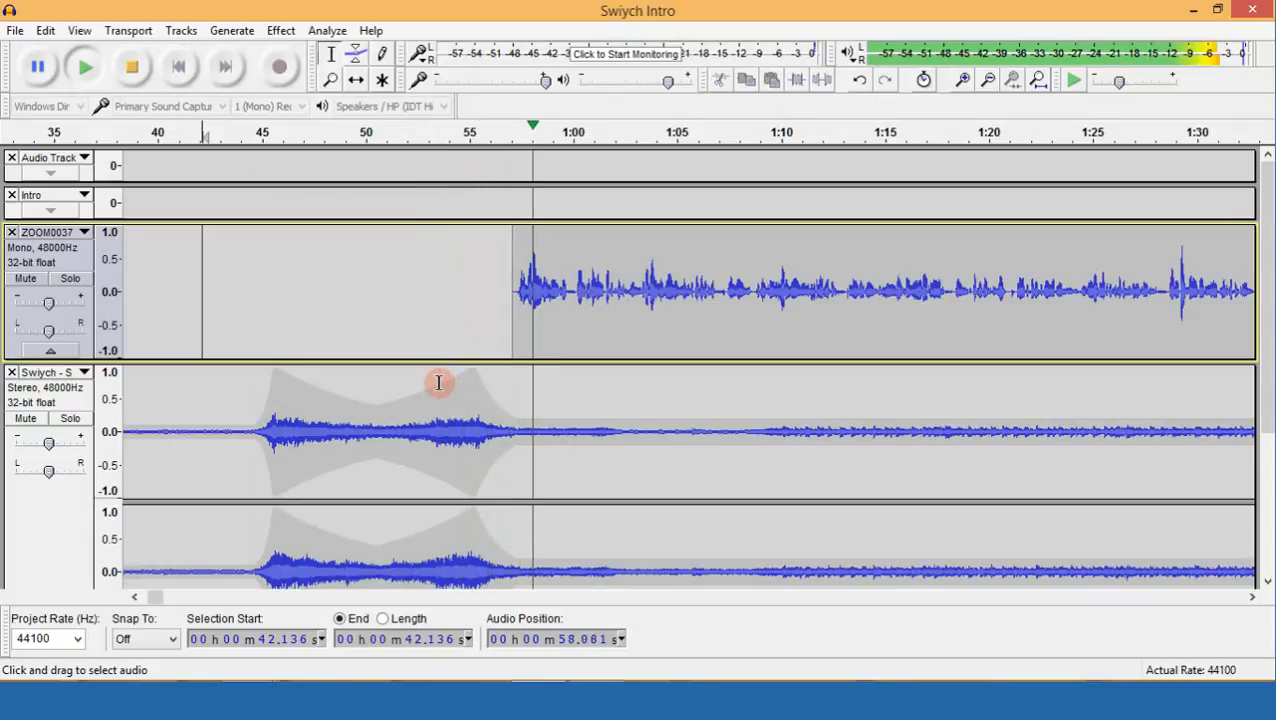
pyautogui.press('space')
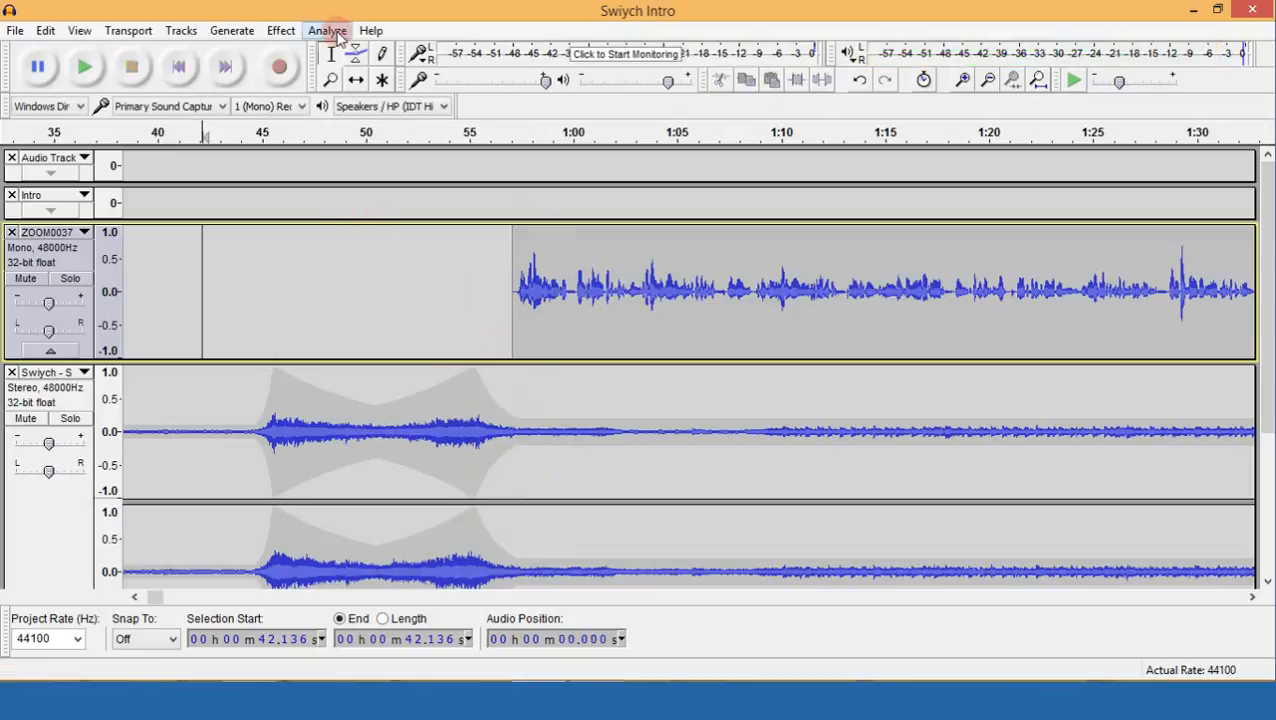
# Reshape the second music swell's envelope into a flat full-level section ending at about 0:52 and fading down by about 0:55.
pyautogui.click(357, 56)
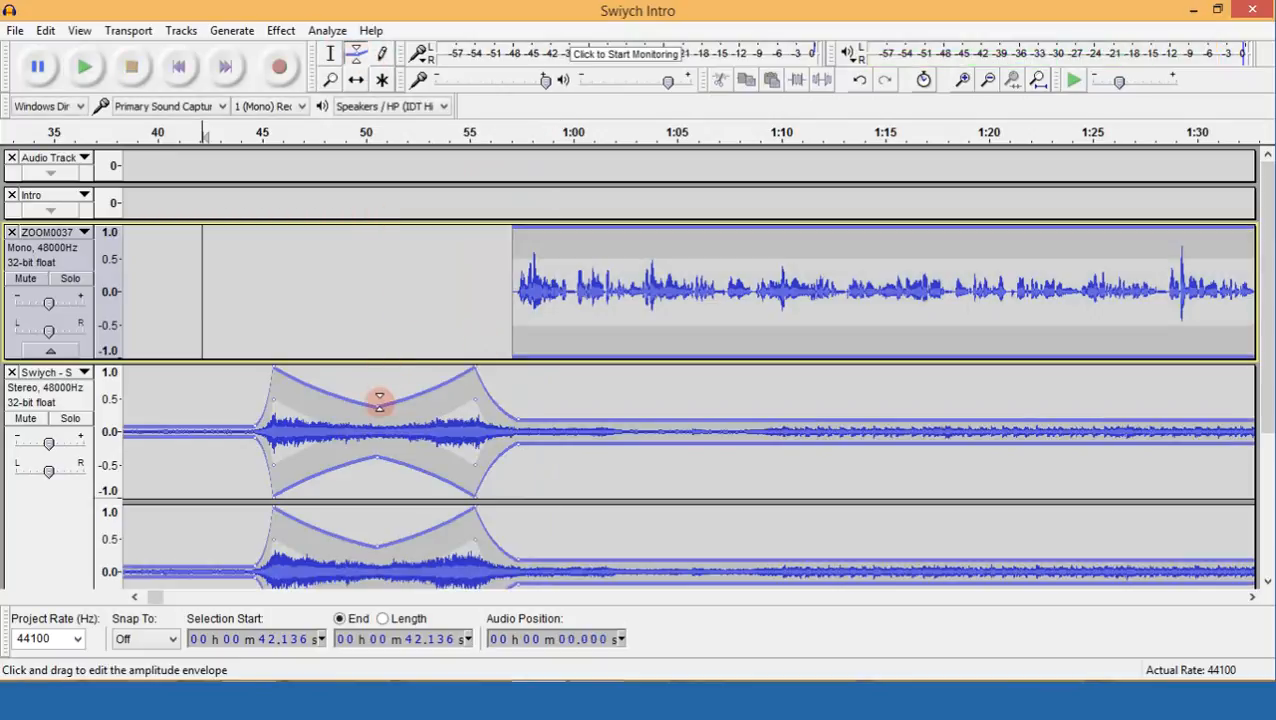
pyautogui.moveTo(371, 375); pyautogui.dragTo(374, 350)
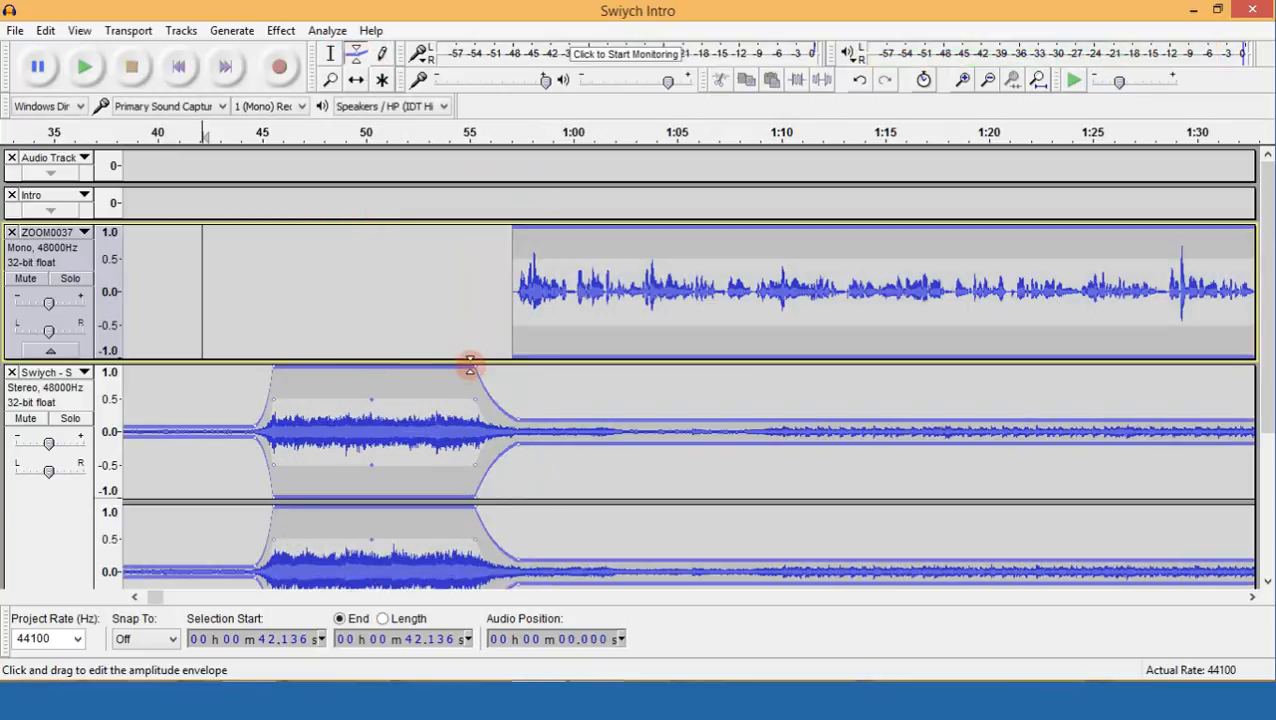
pyautogui.hotkey('ctrl', 'z')
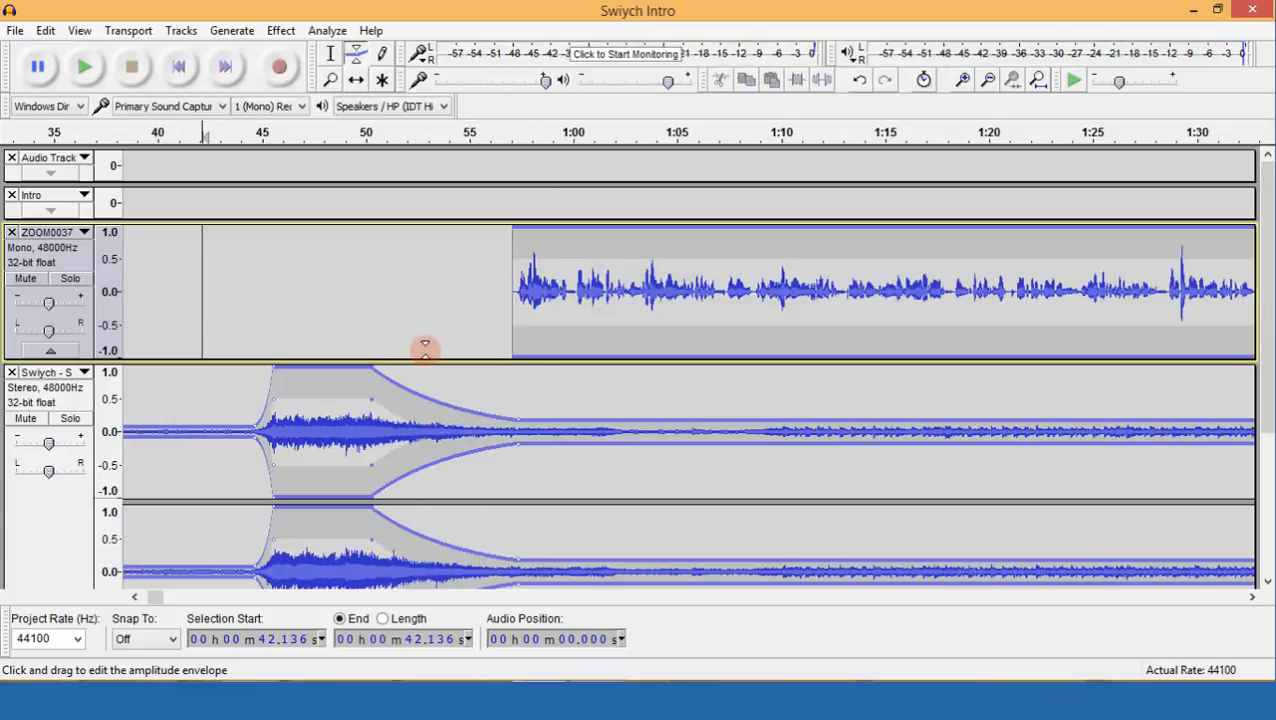
pyautogui.moveTo(410, 367); pyautogui.dragTo(386, 353)
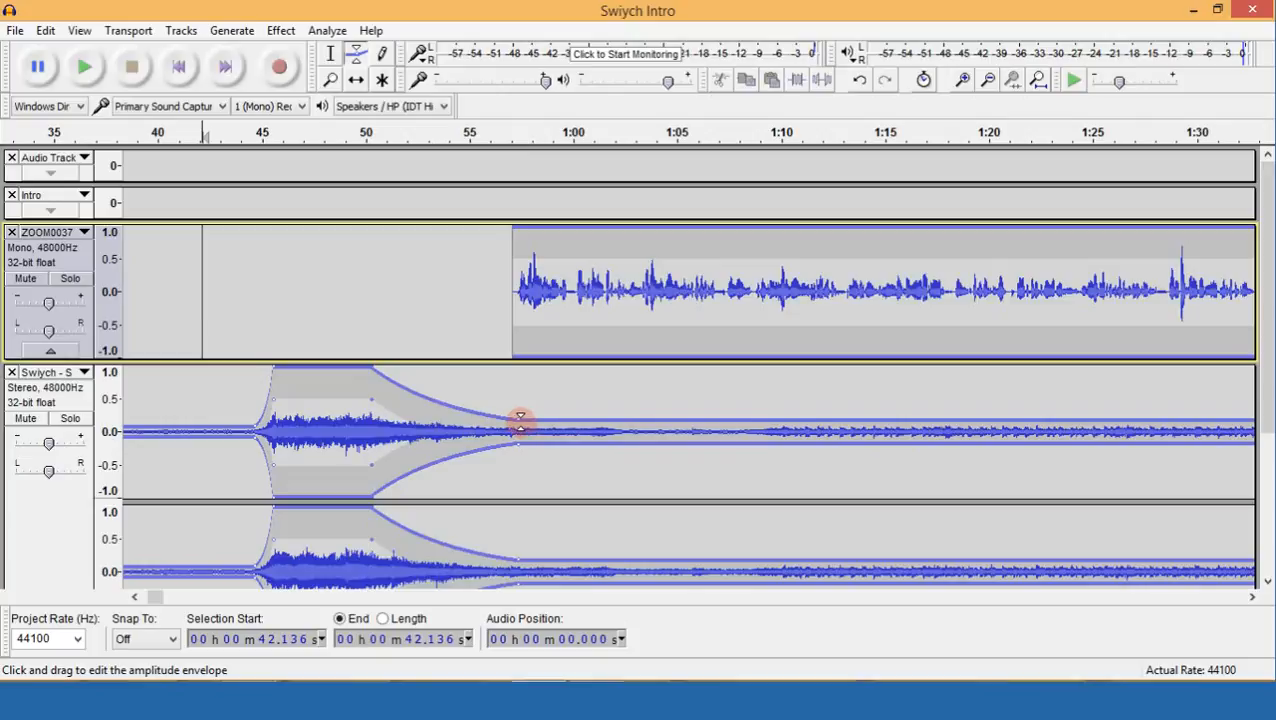
pyautogui.moveTo(520, 418); pyautogui.dragTo(466, 415)
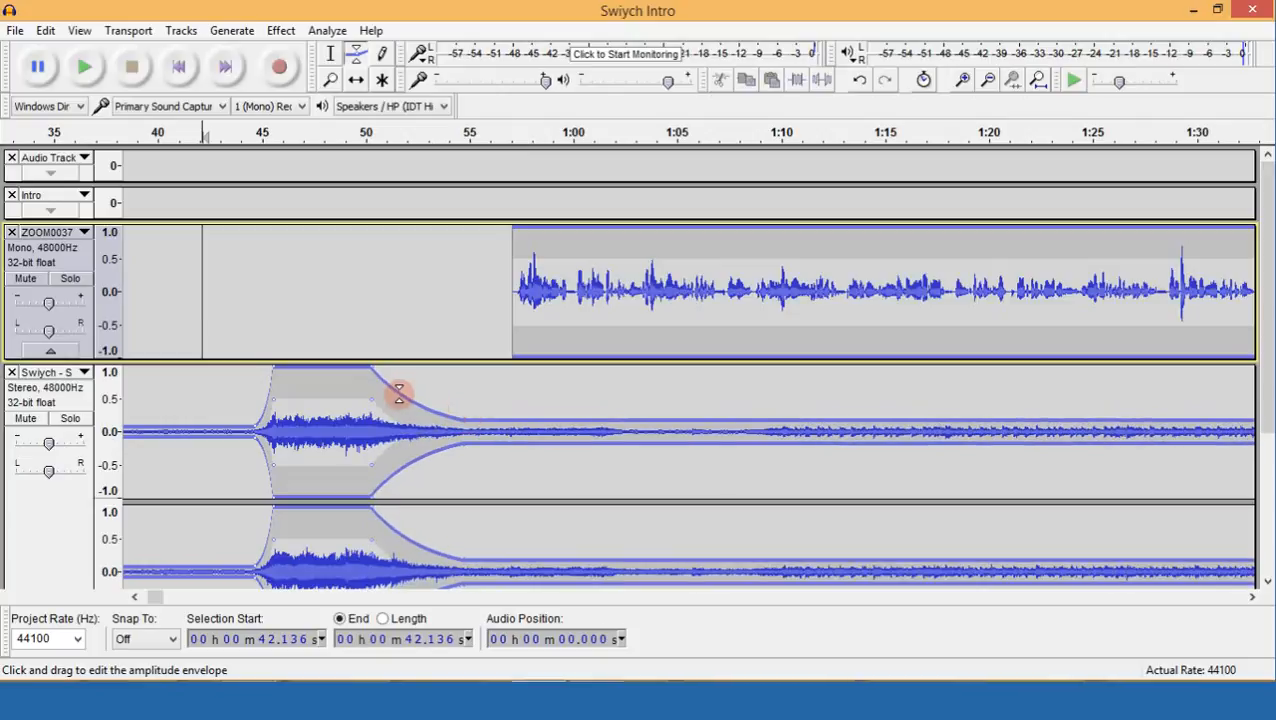
pyautogui.scroll(-2, 376, 370)
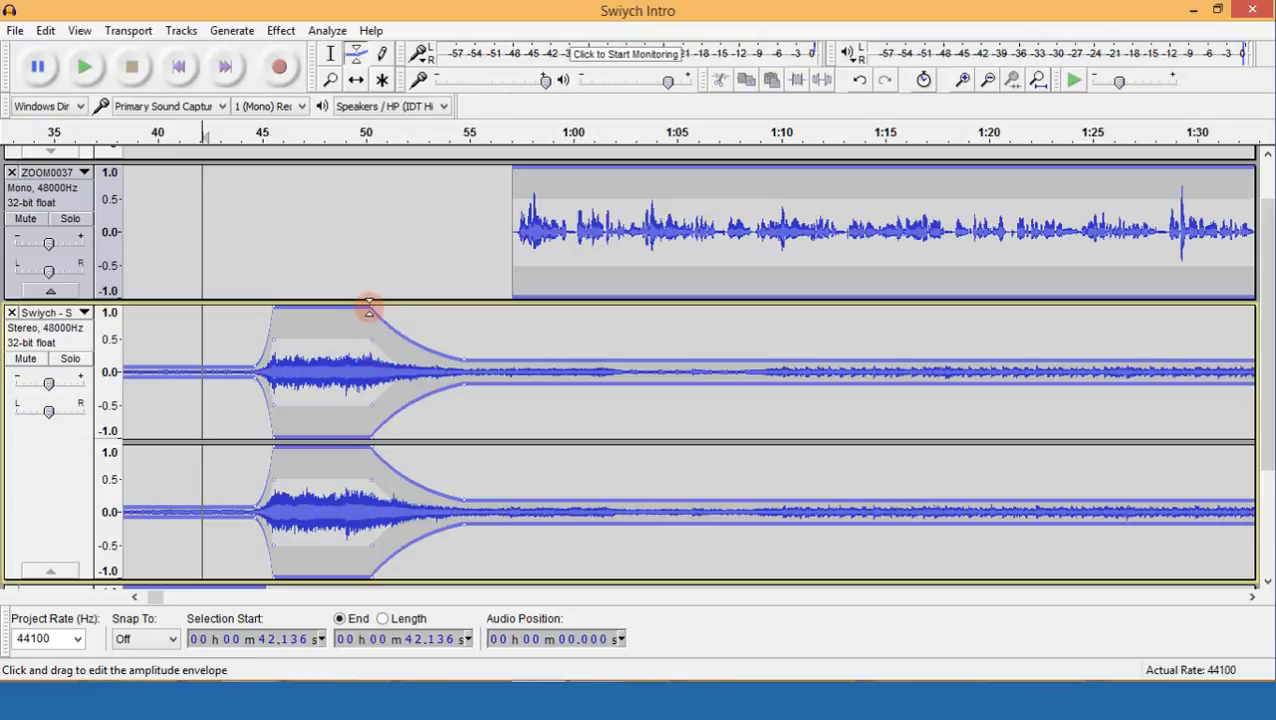
pyautogui.moveTo(369, 306); pyautogui.dragTo(409, 300)
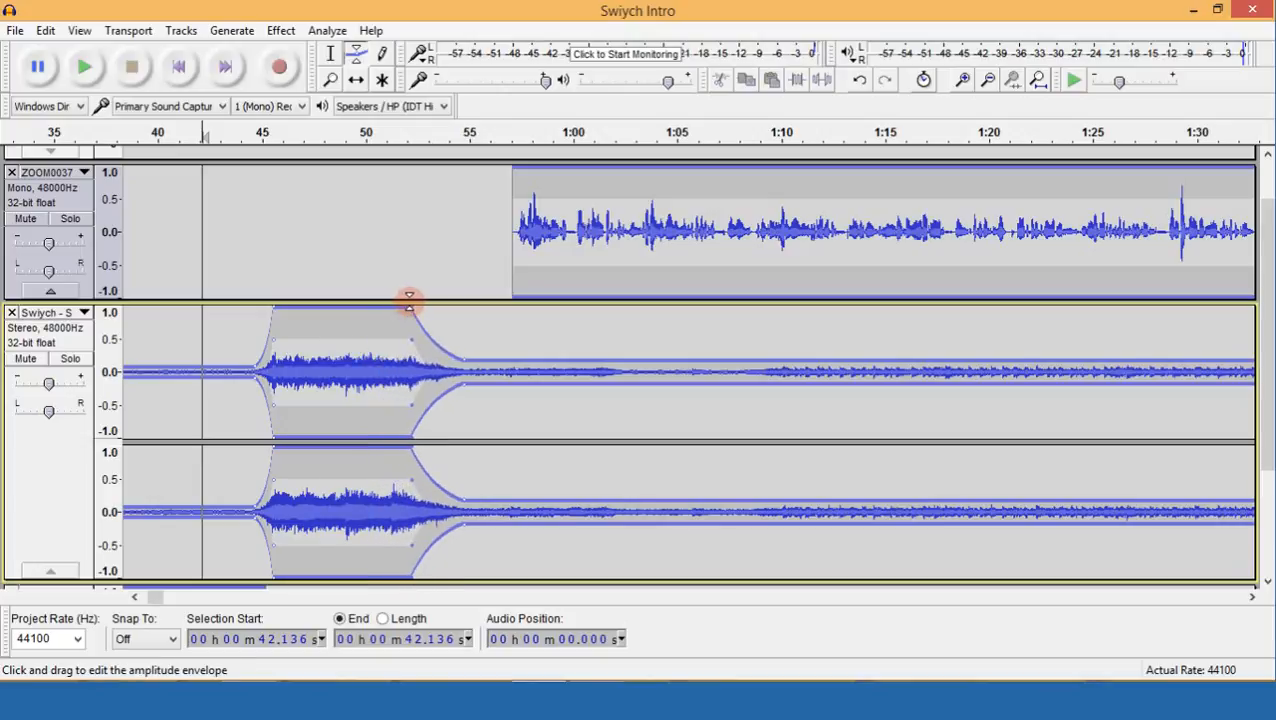
# Move the interview clip to start at about 0:52 with Time Shift and play the transition from 0:44.696.
pyautogui.click(355, 79)
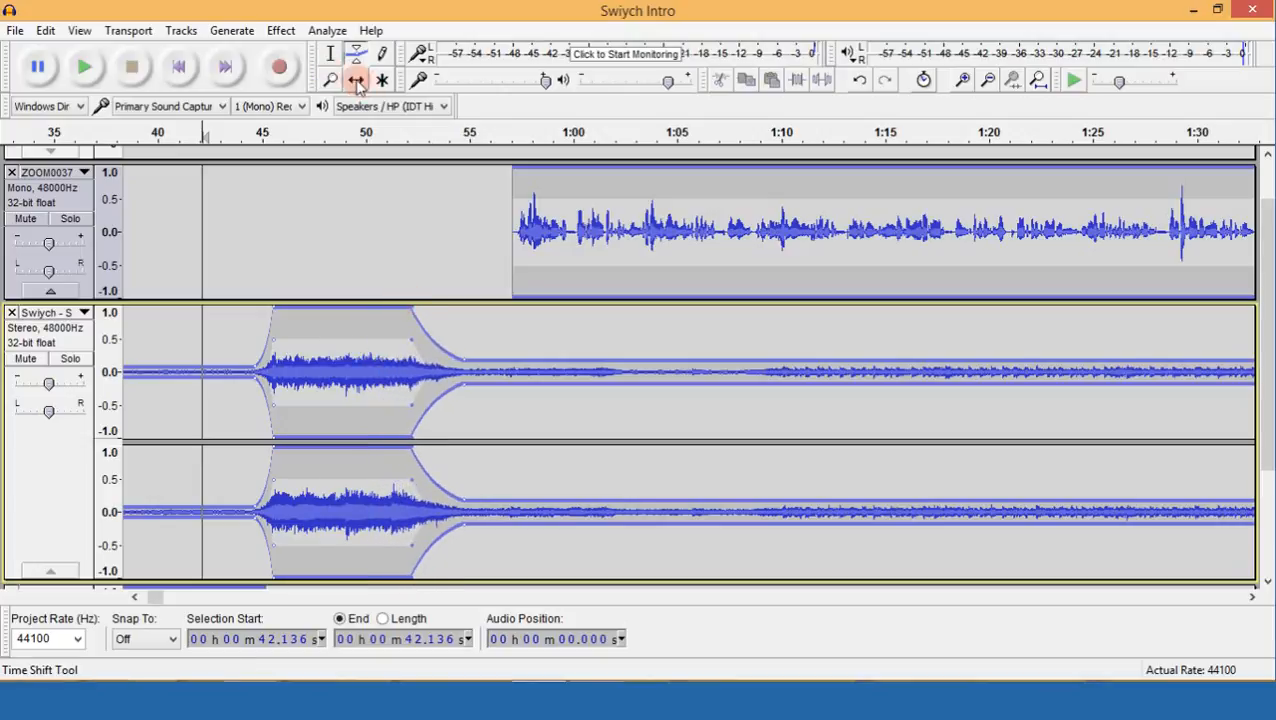
pyautogui.moveTo(601, 214); pyautogui.dragTo(507, 209)
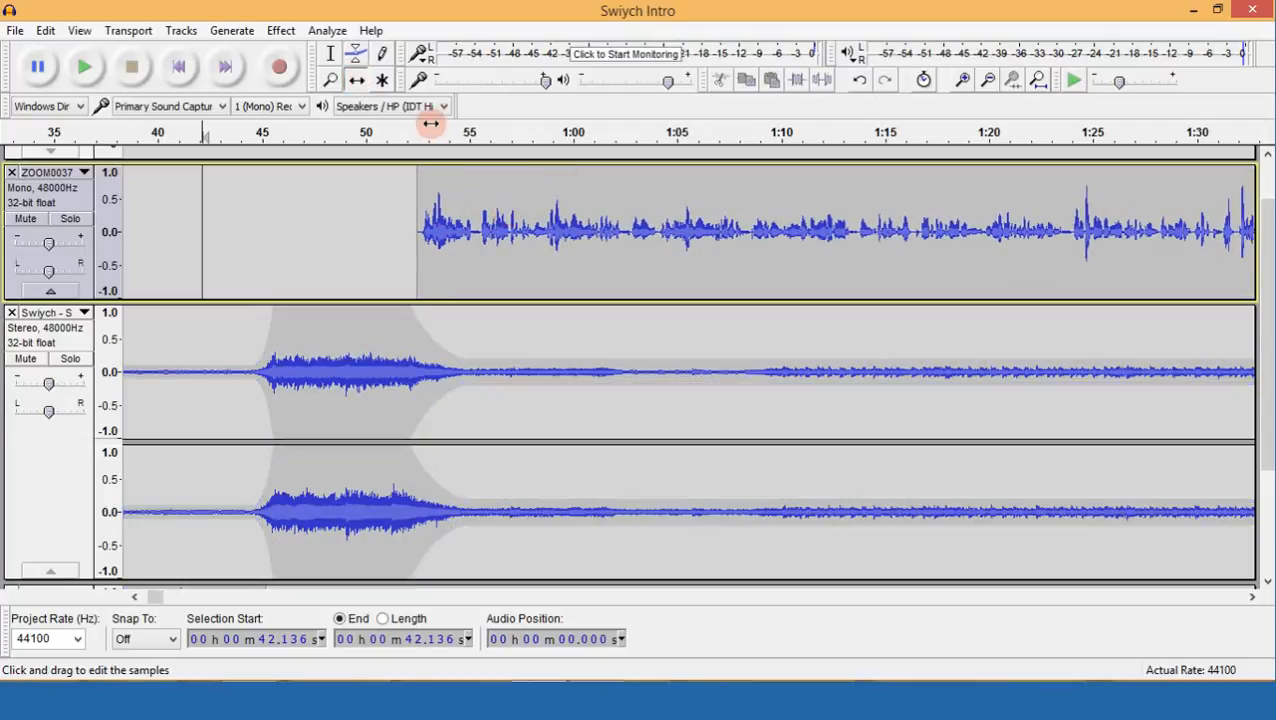
pyautogui.click(255, 243)
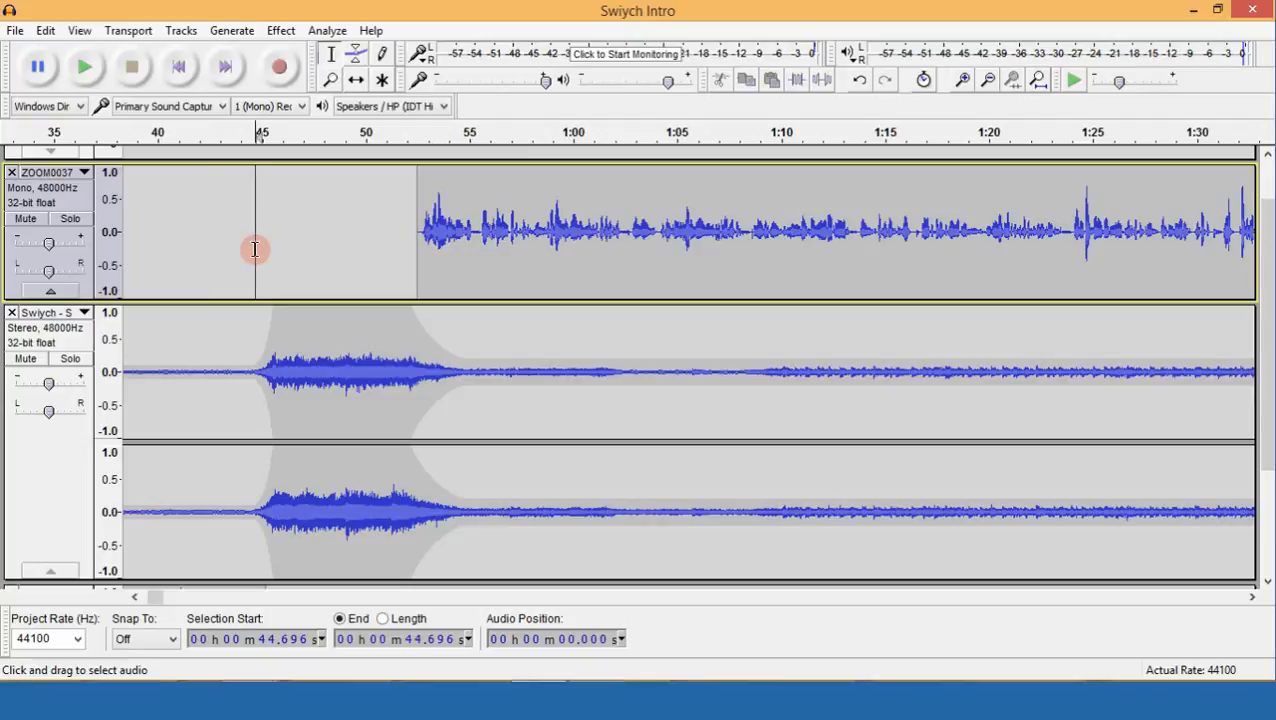
pyautogui.press('space')
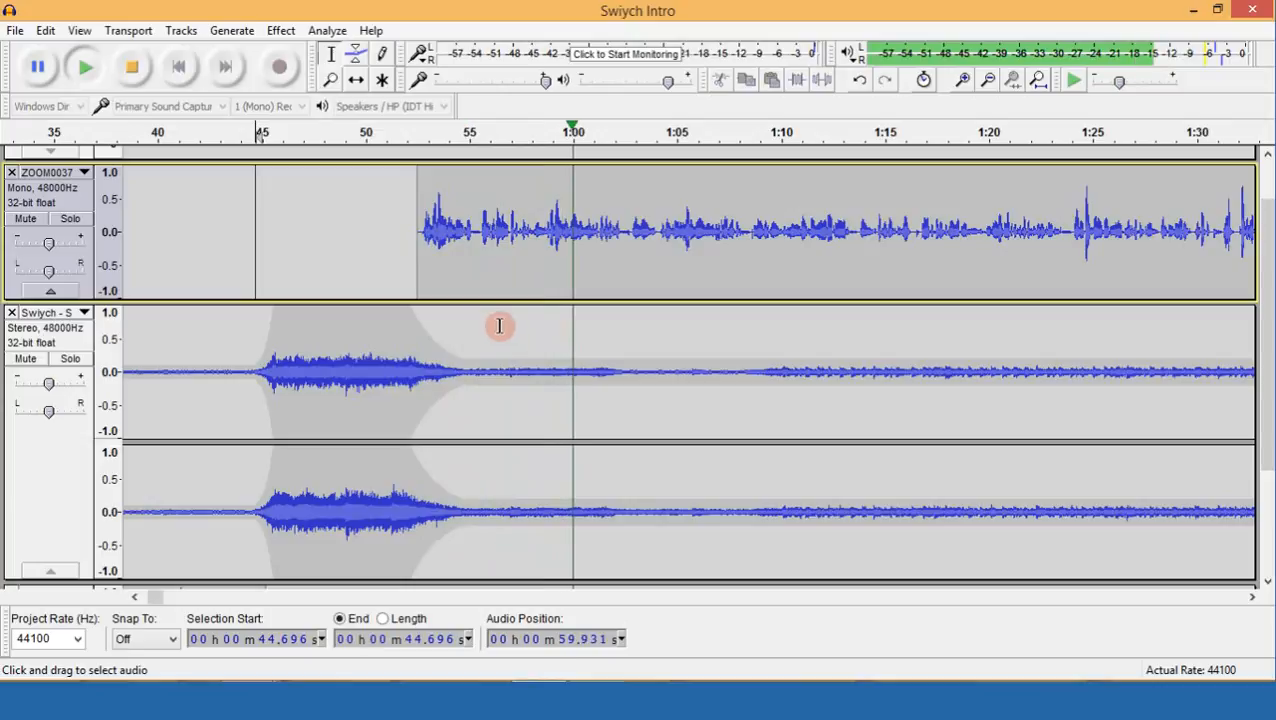
pyautogui.press('space')
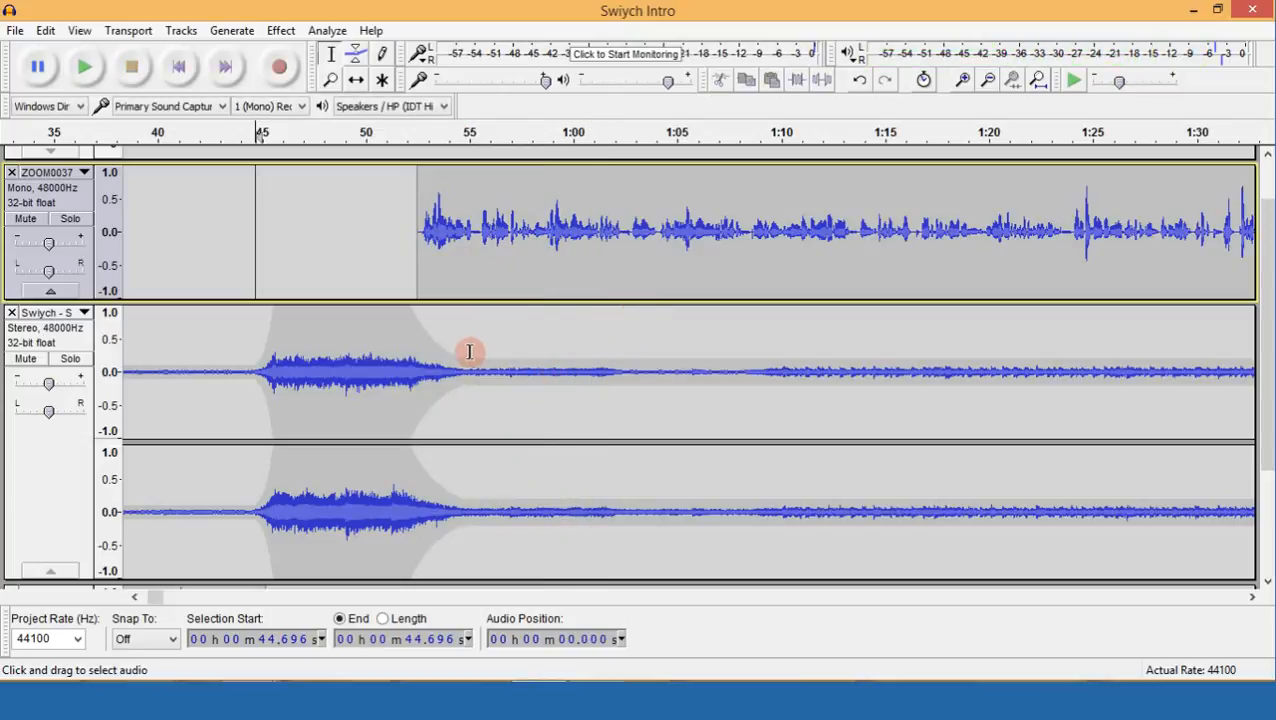
# Lower the music envelope from about 0:55 onward, matching the quiet level before the second swell.
pyautogui.click(456, 362)
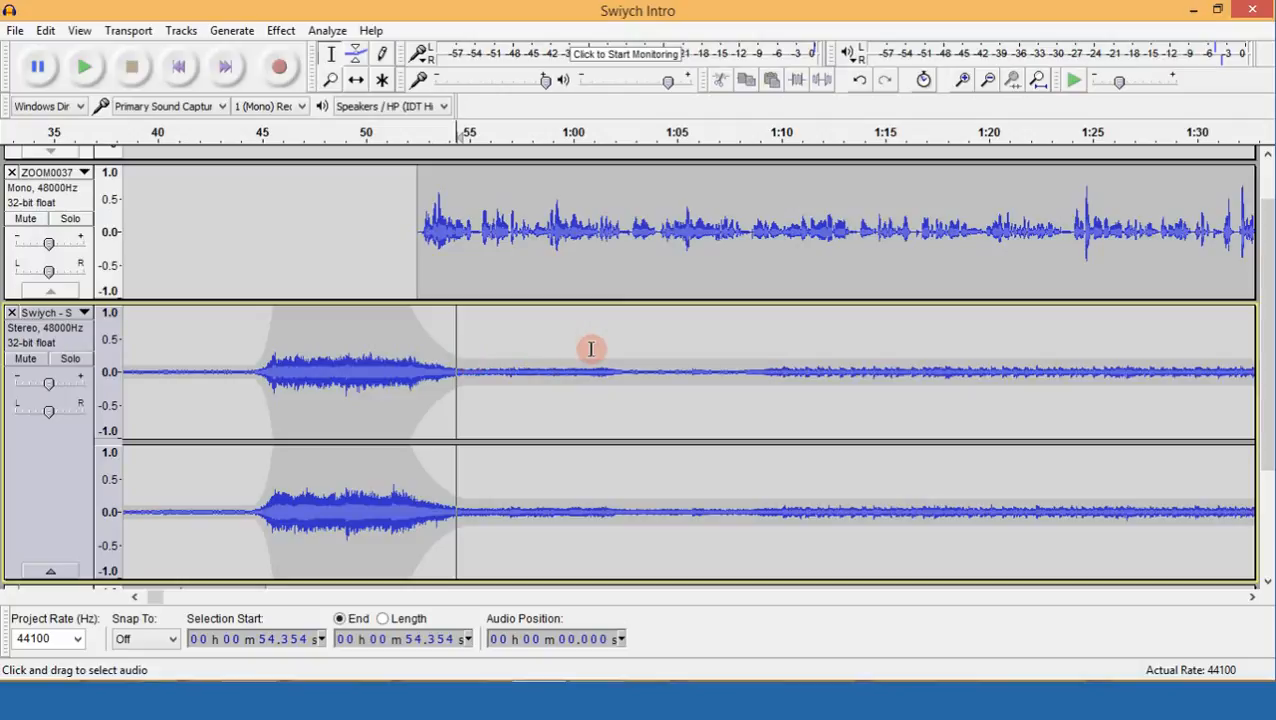
pyautogui.click(355, 53)
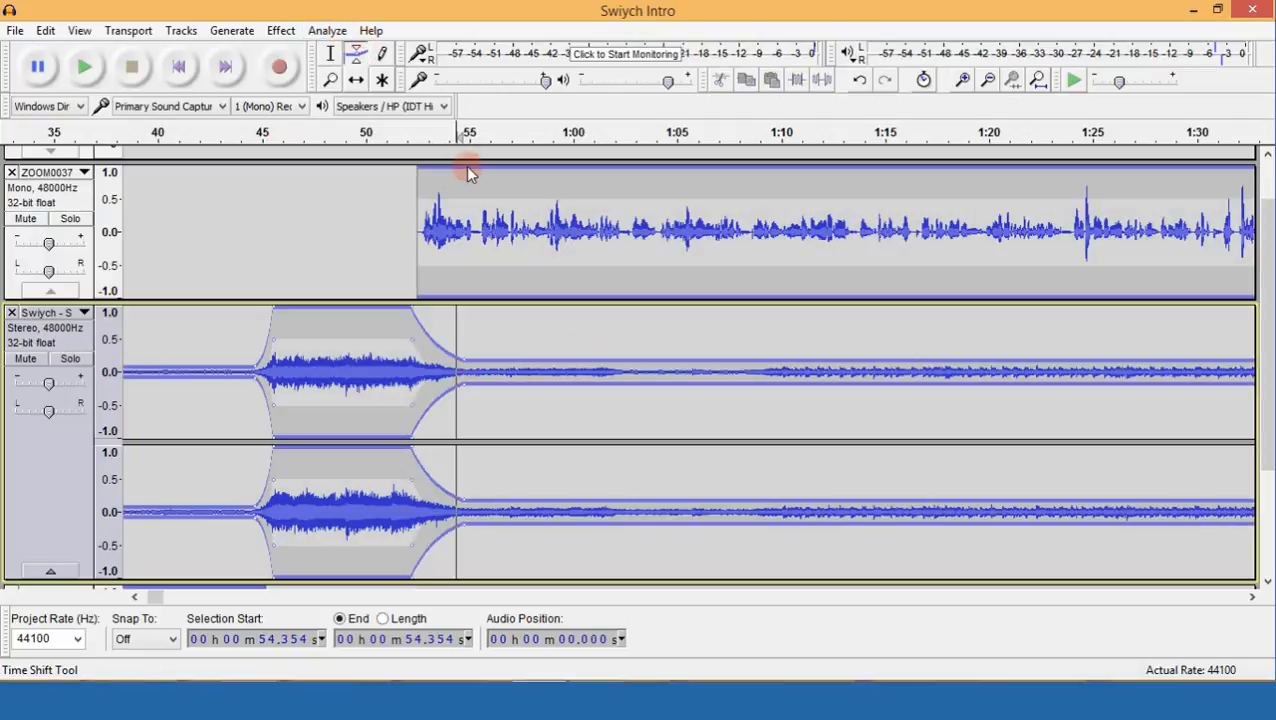
pyautogui.moveTo(465, 364); pyautogui.dragTo(465, 366)
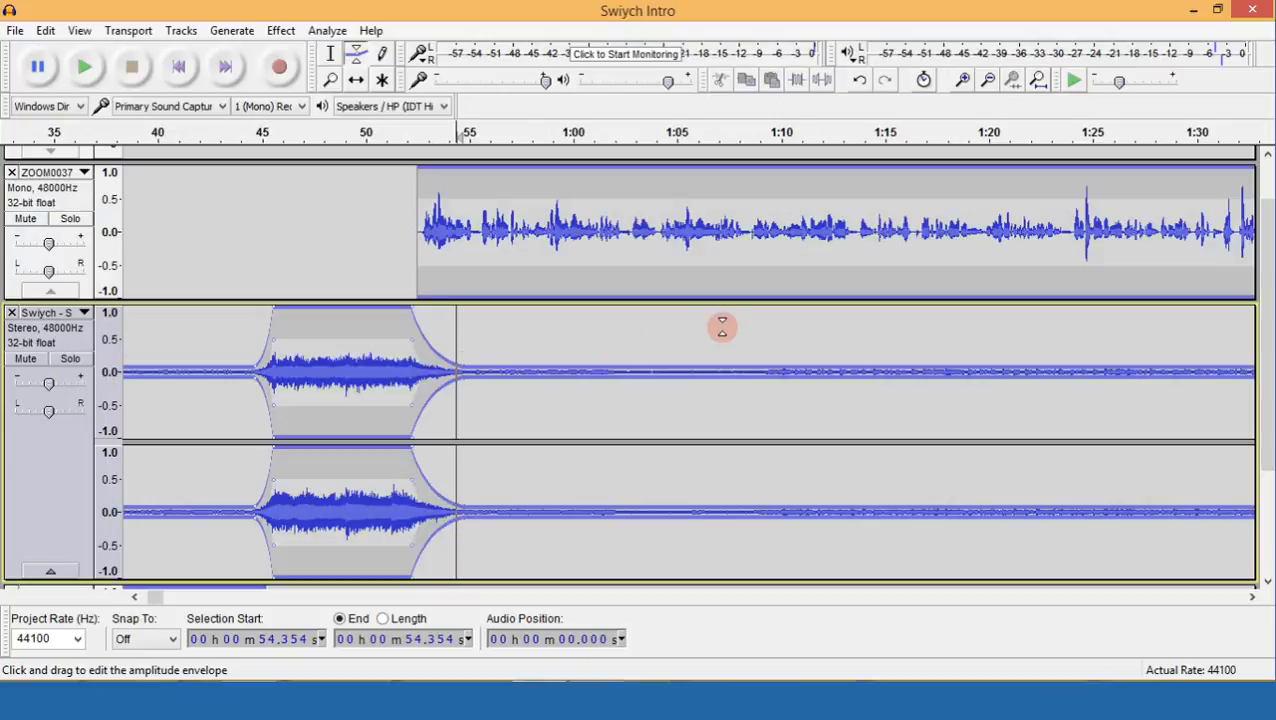
pyautogui.click(333, 53)
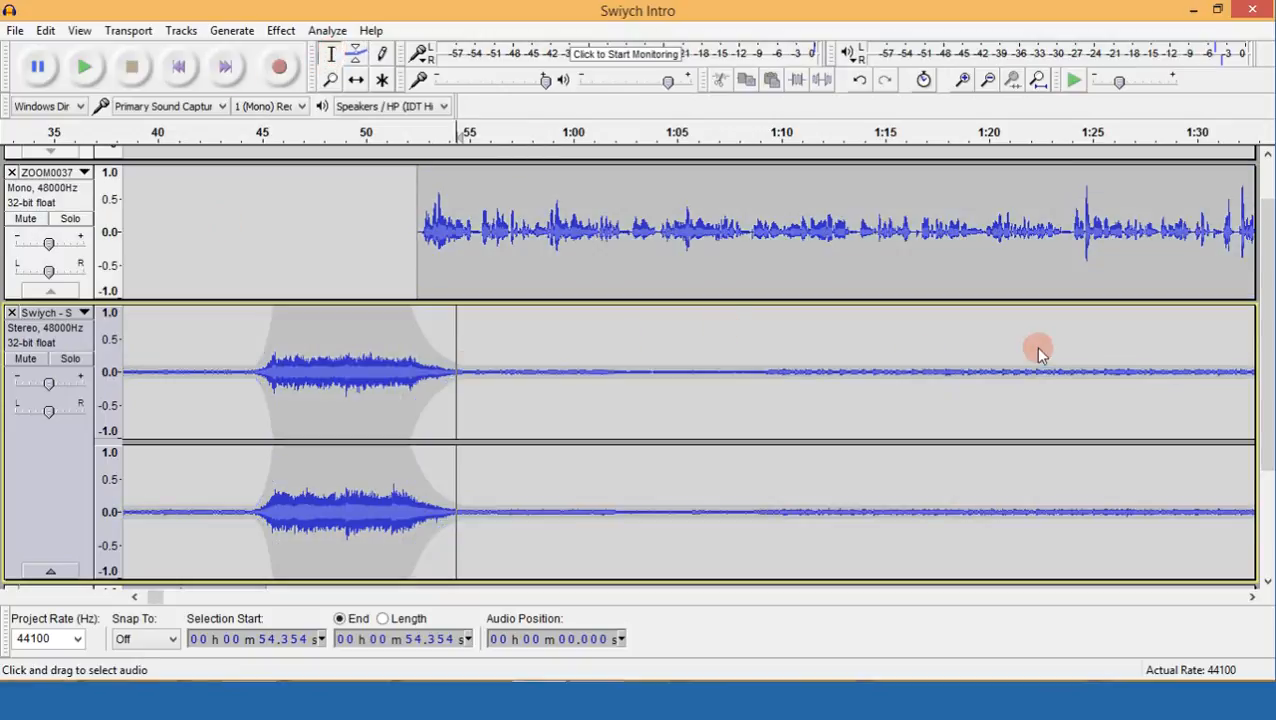
# Split the music track at 3:16.932, where the speech resumes, and move the remaining piece to start at about 4:00.
pyautogui.click(1248, 596)
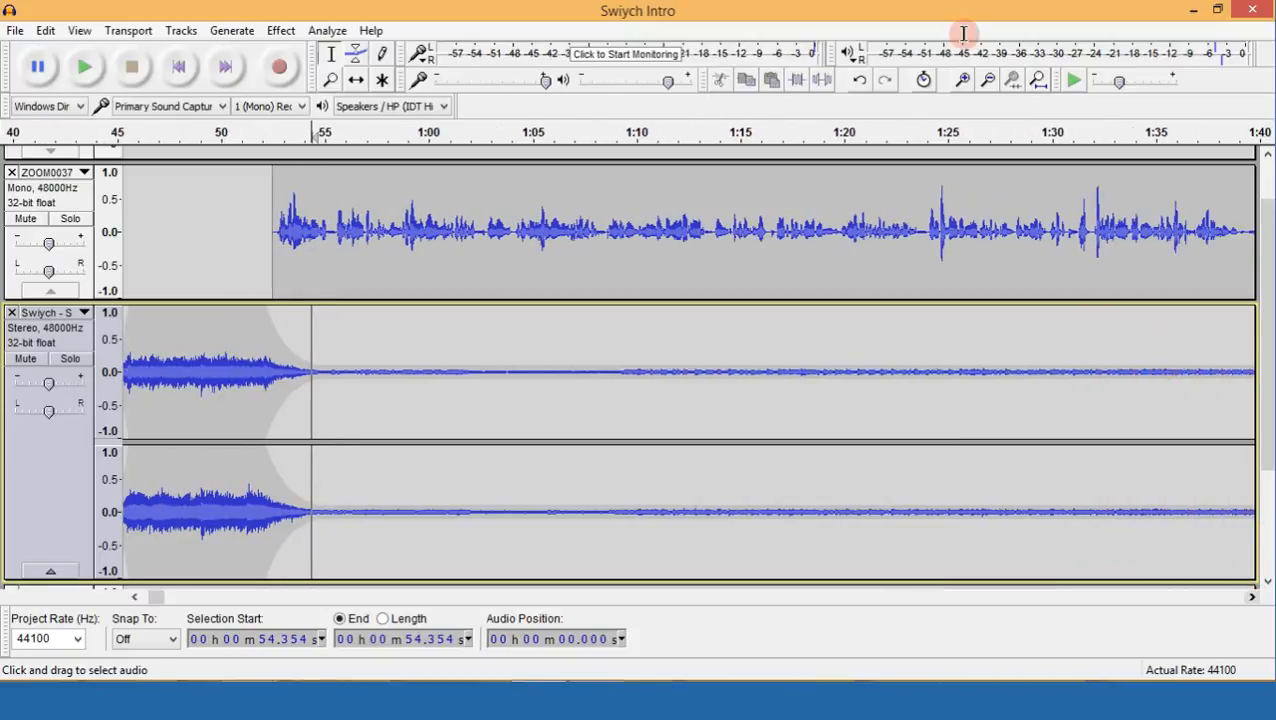
pyautogui.click(987, 79)
pyautogui.click(987, 79)
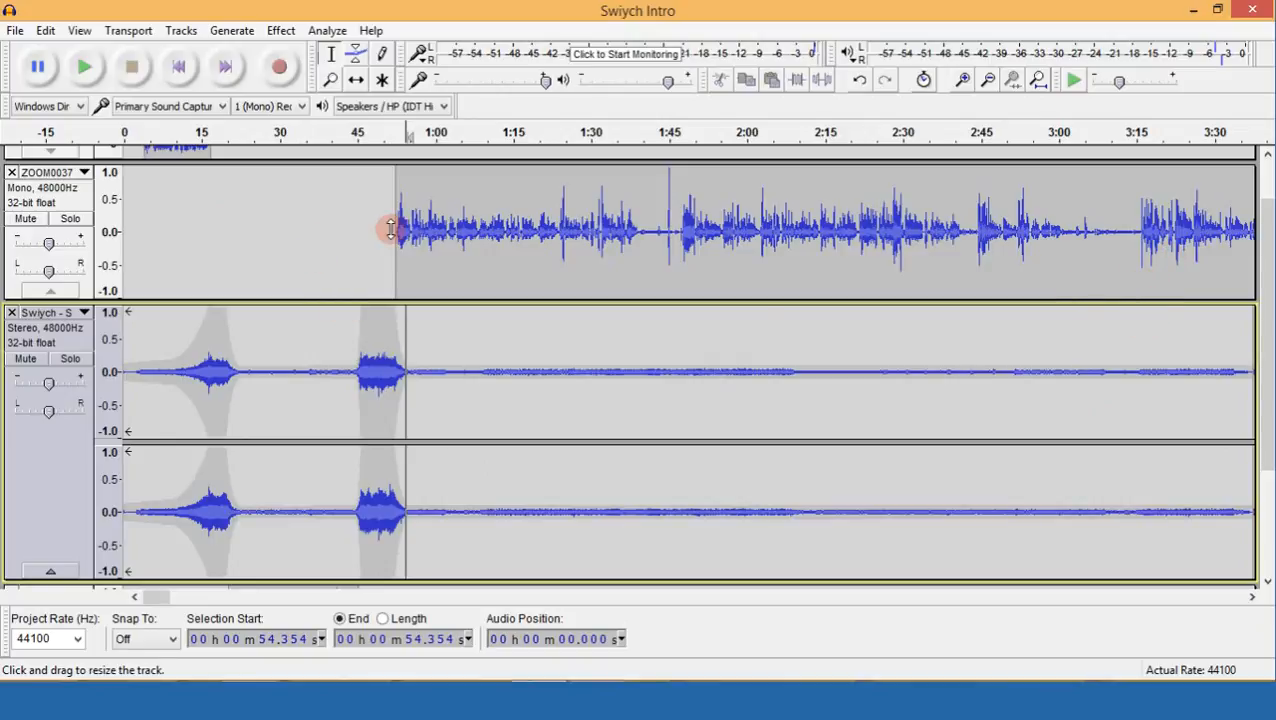
pyautogui.click(1148, 321)
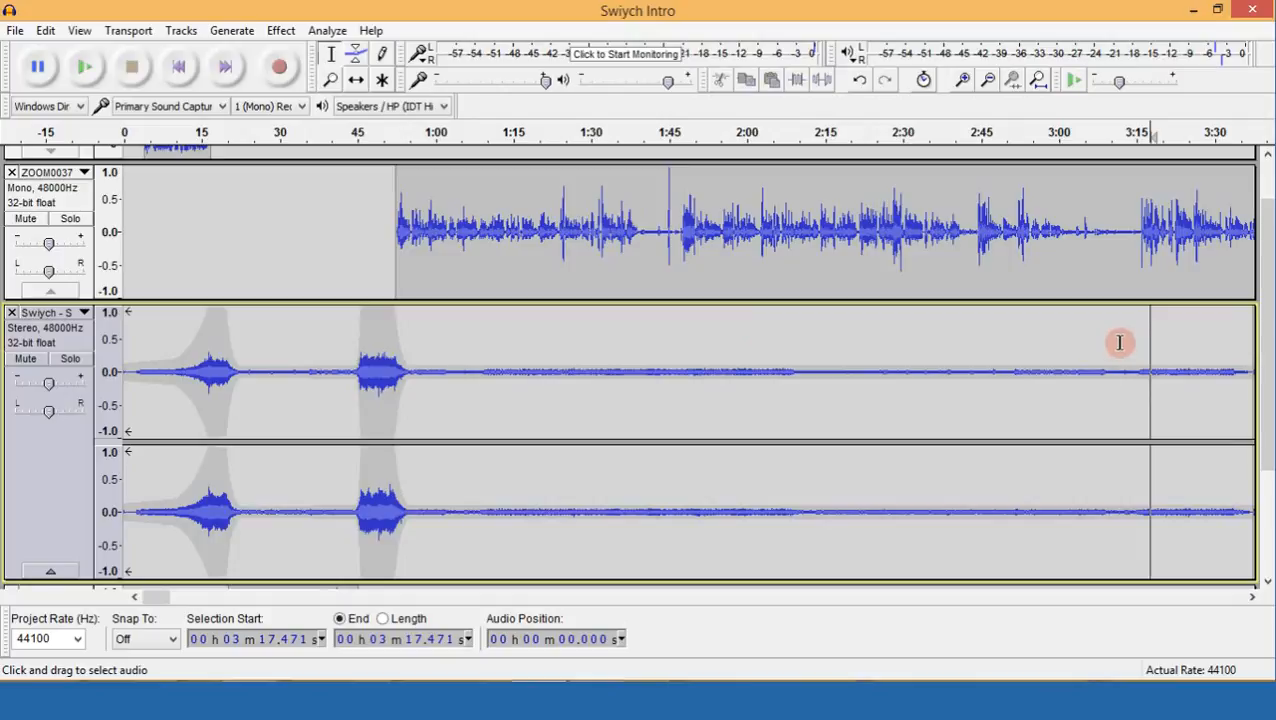
pyautogui.click(1252, 597)
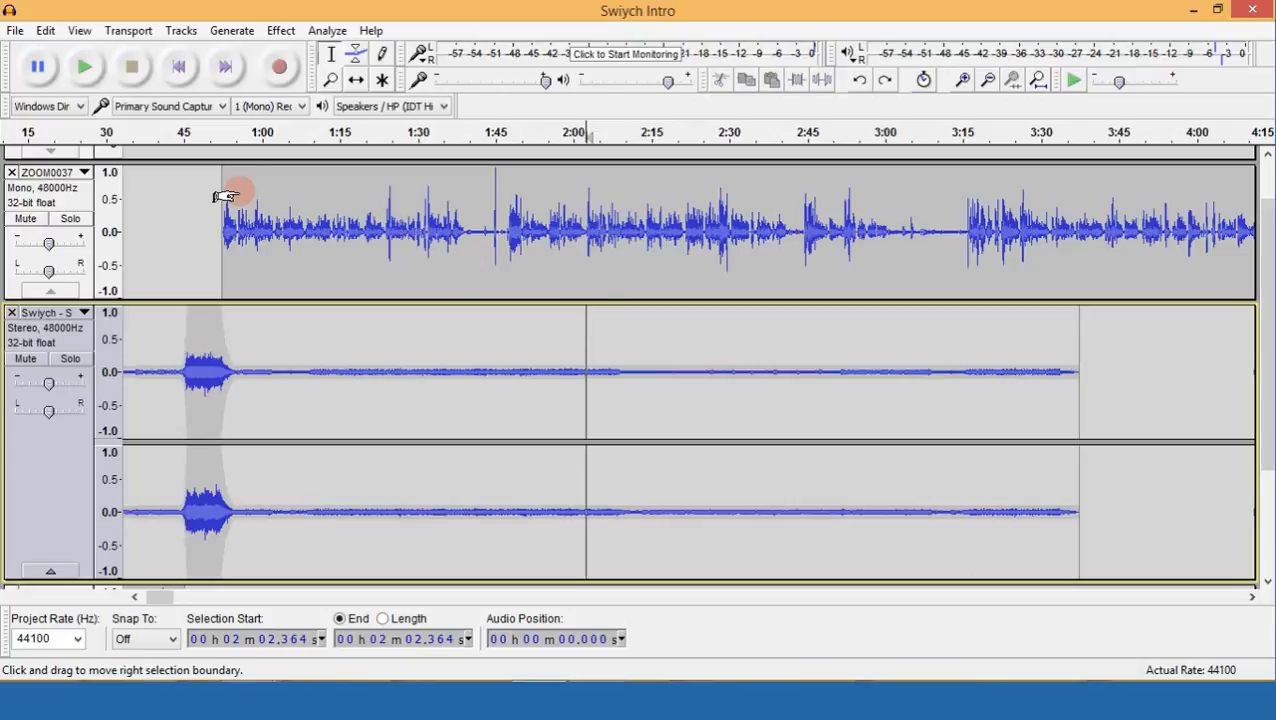
pyautogui.click(899, 316)
pyautogui.click(886, 309)
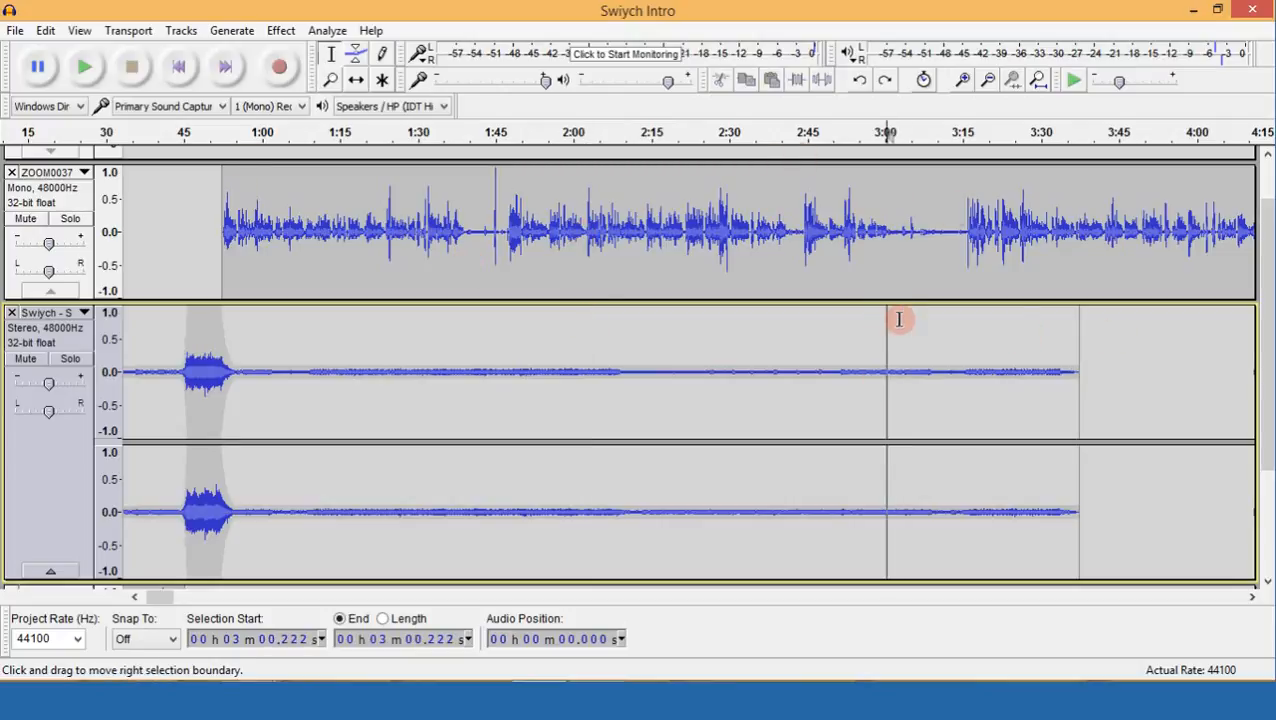
pyautogui.click(971, 316)
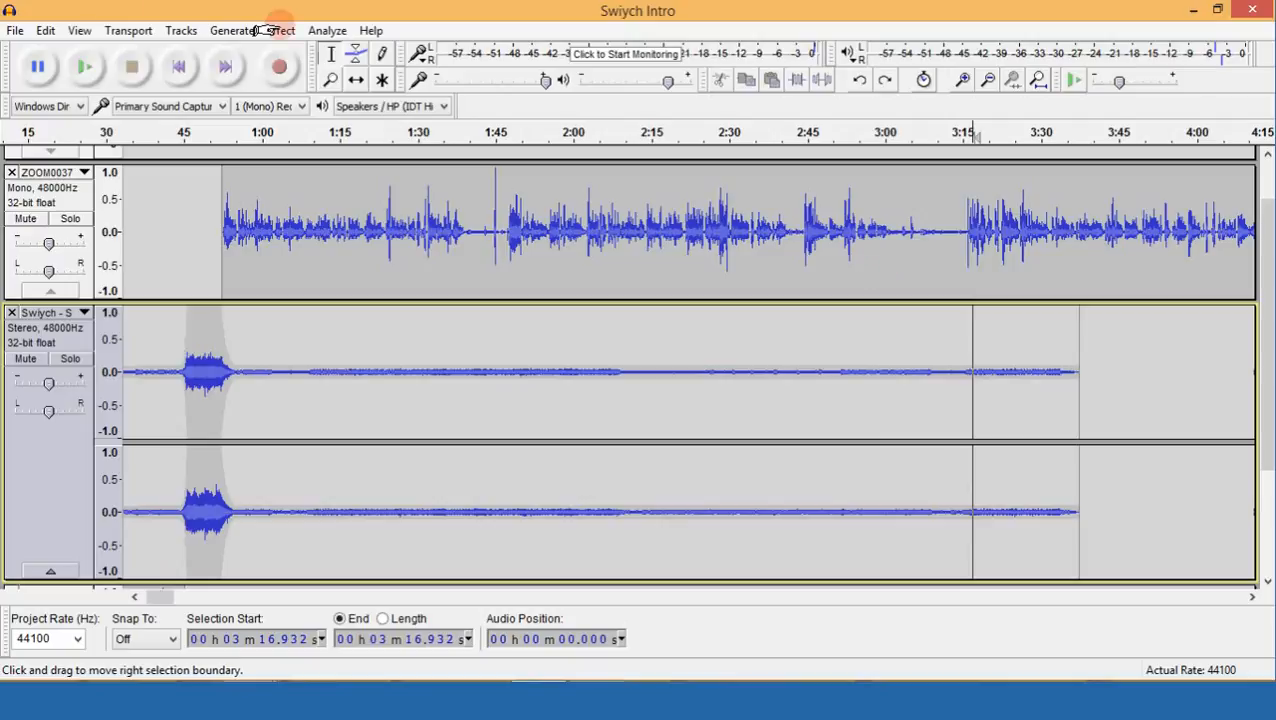
pyautogui.click(356, 79)
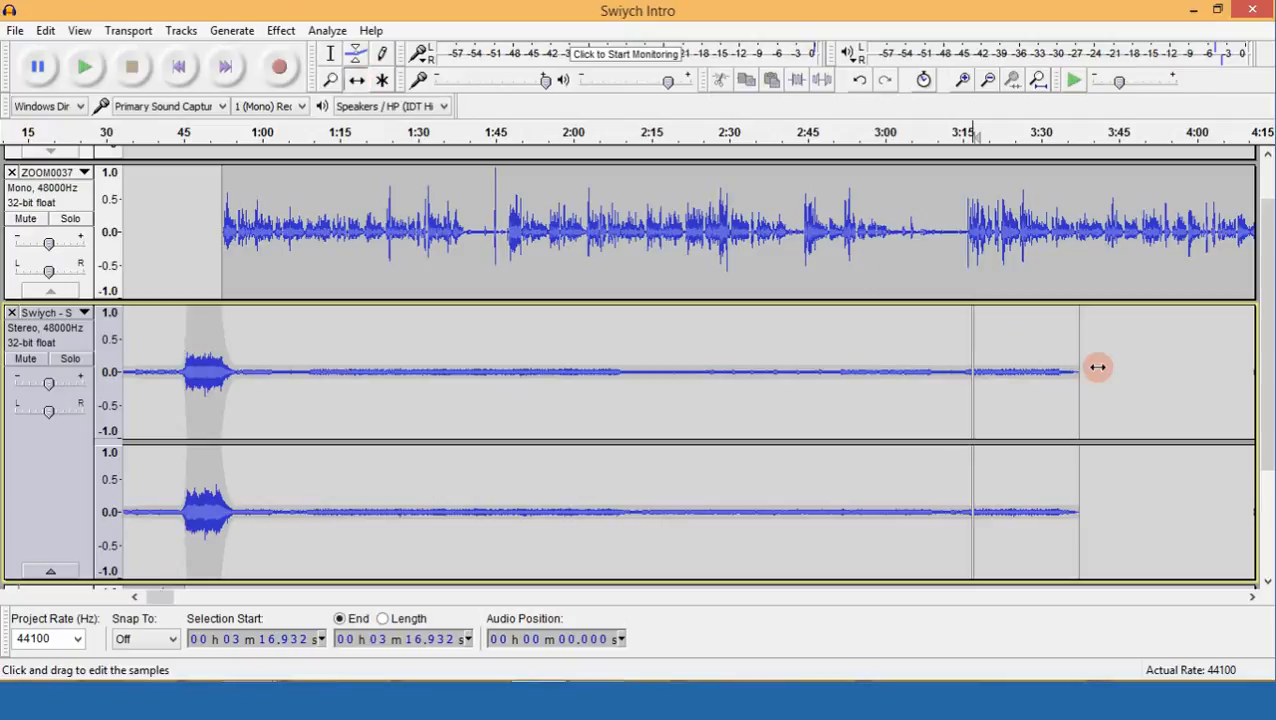
pyautogui.moveTo(1151, 372); pyautogui.dragTo(1243, 372)
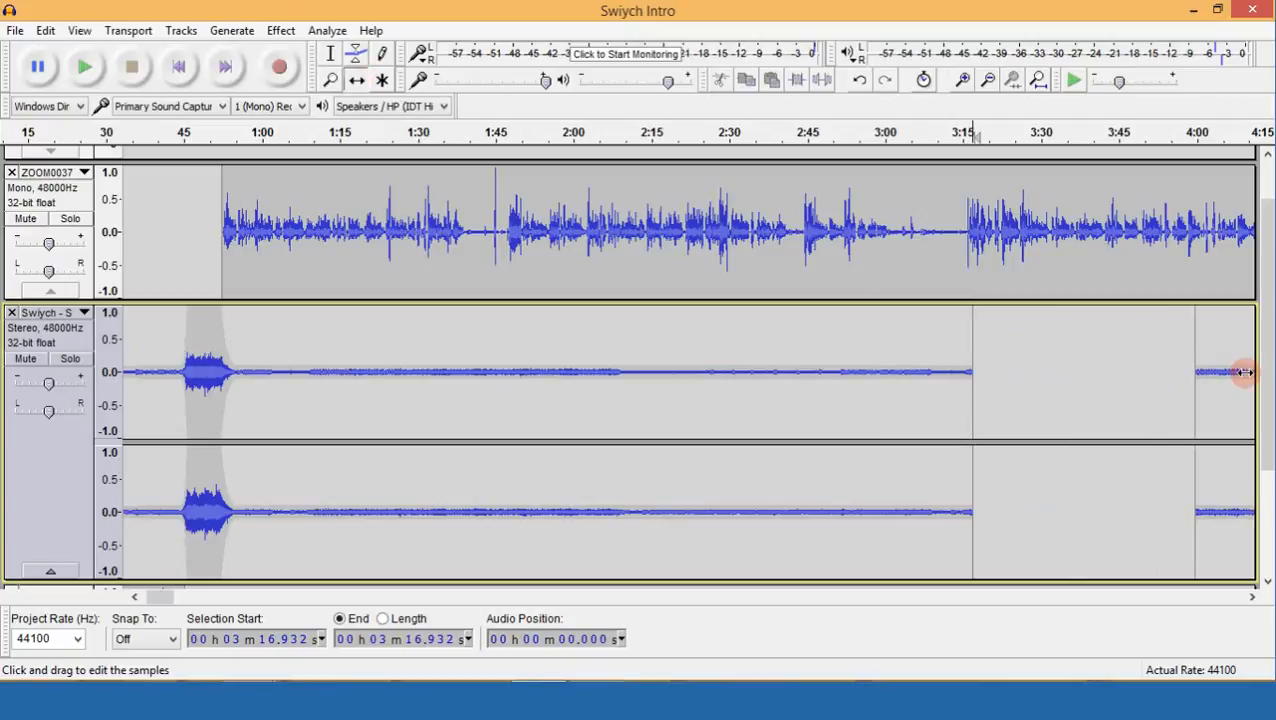
# Apply Fade Out to the music from 0:53.905 to the split at 3:16.932.
pyautogui.click(330, 53)
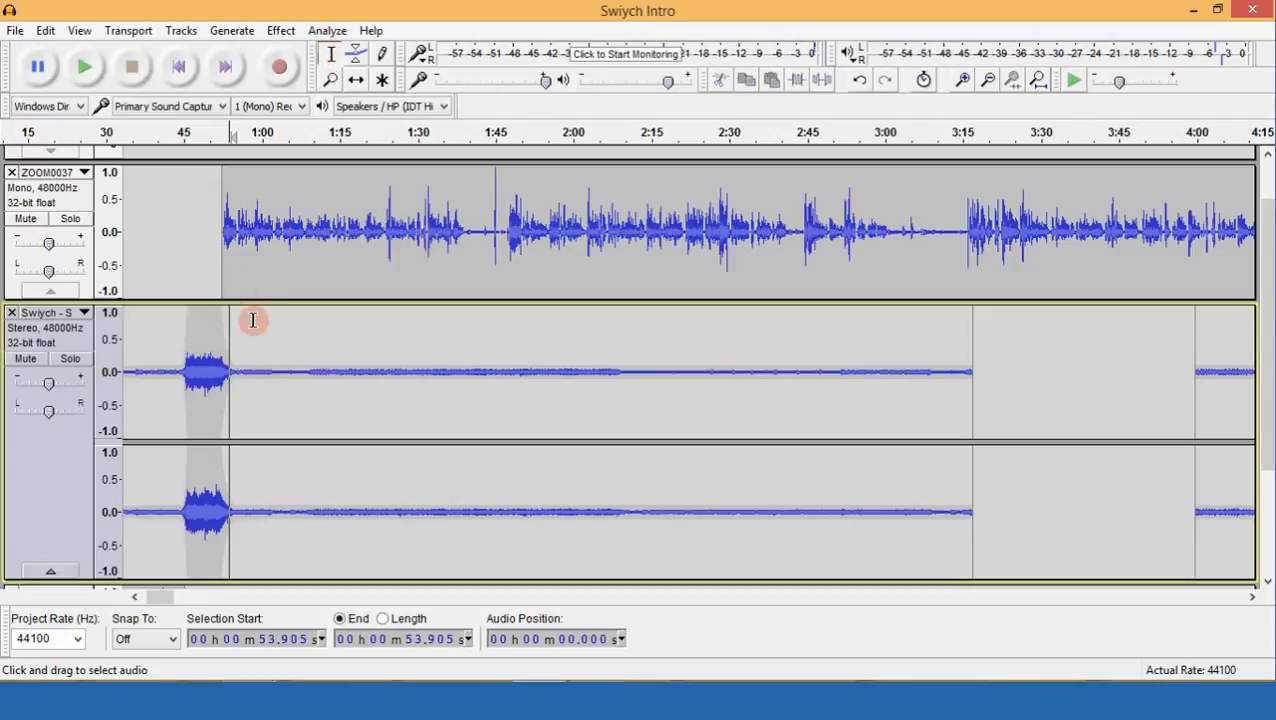
pyautogui.keyDown('shift'); pyautogui.click(968, 342); pyautogui.keyUp('shift')
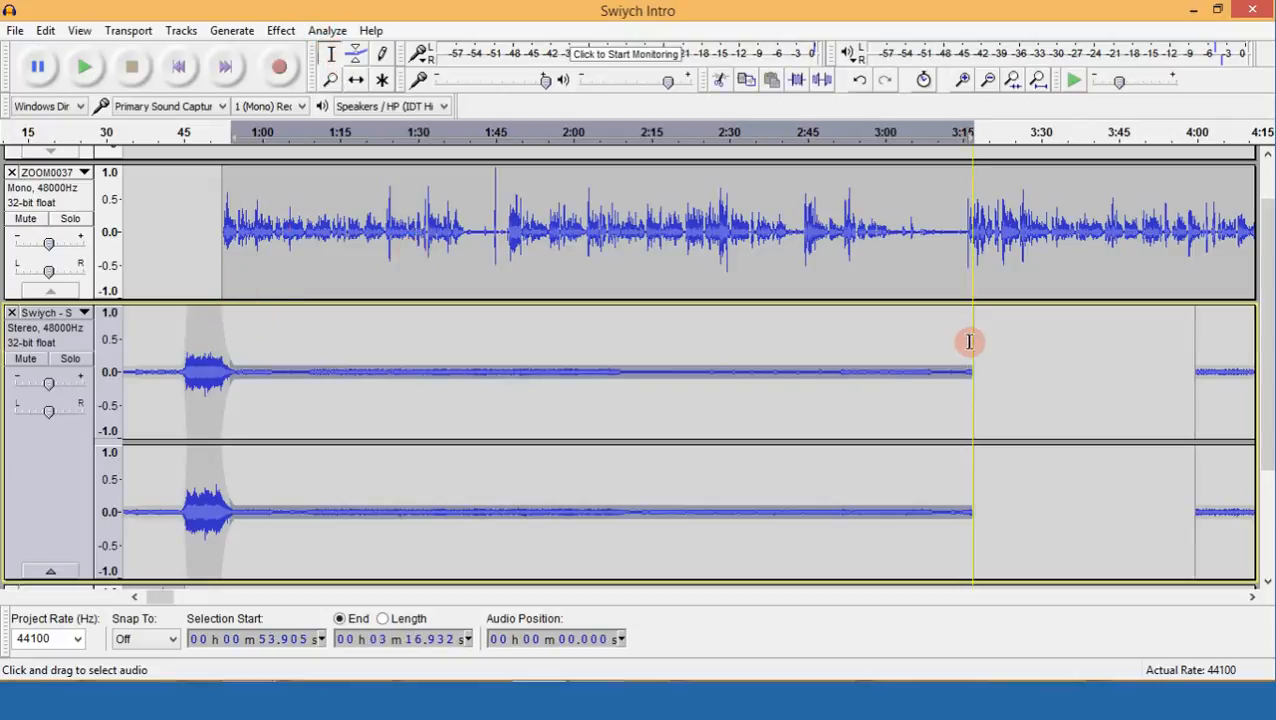
pyautogui.click(280, 30)
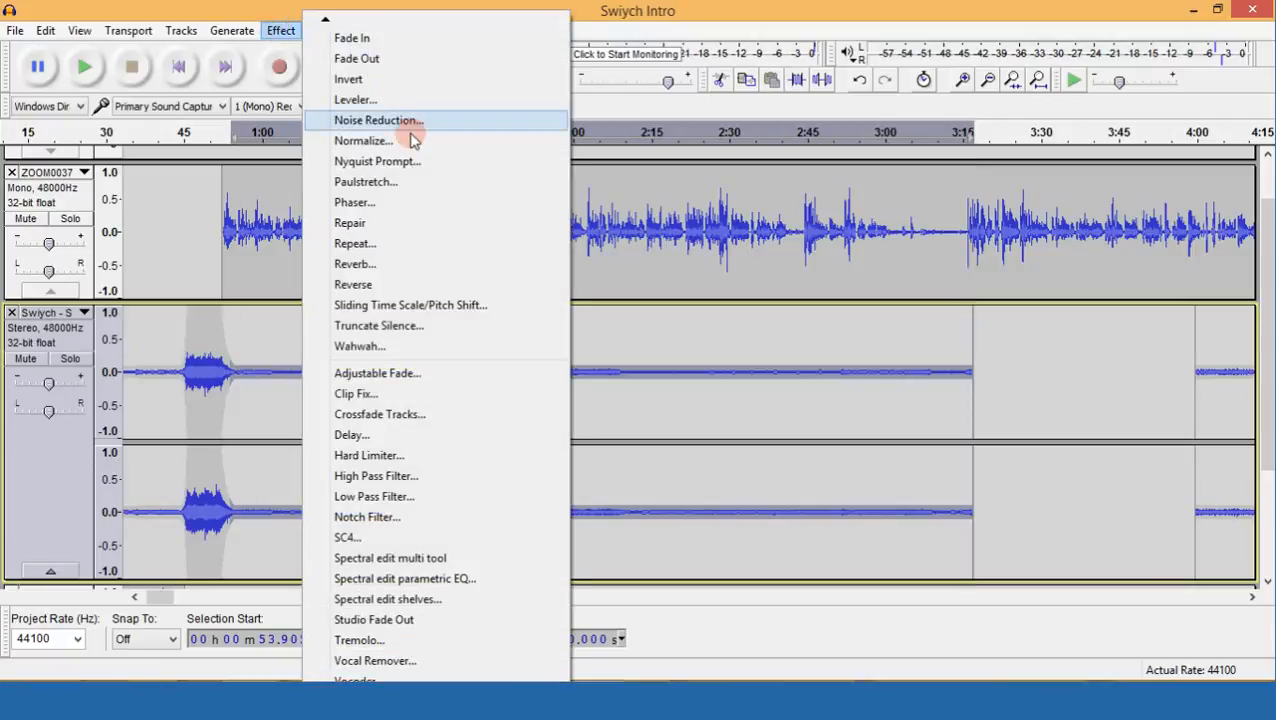
pyautogui.click(357, 58)
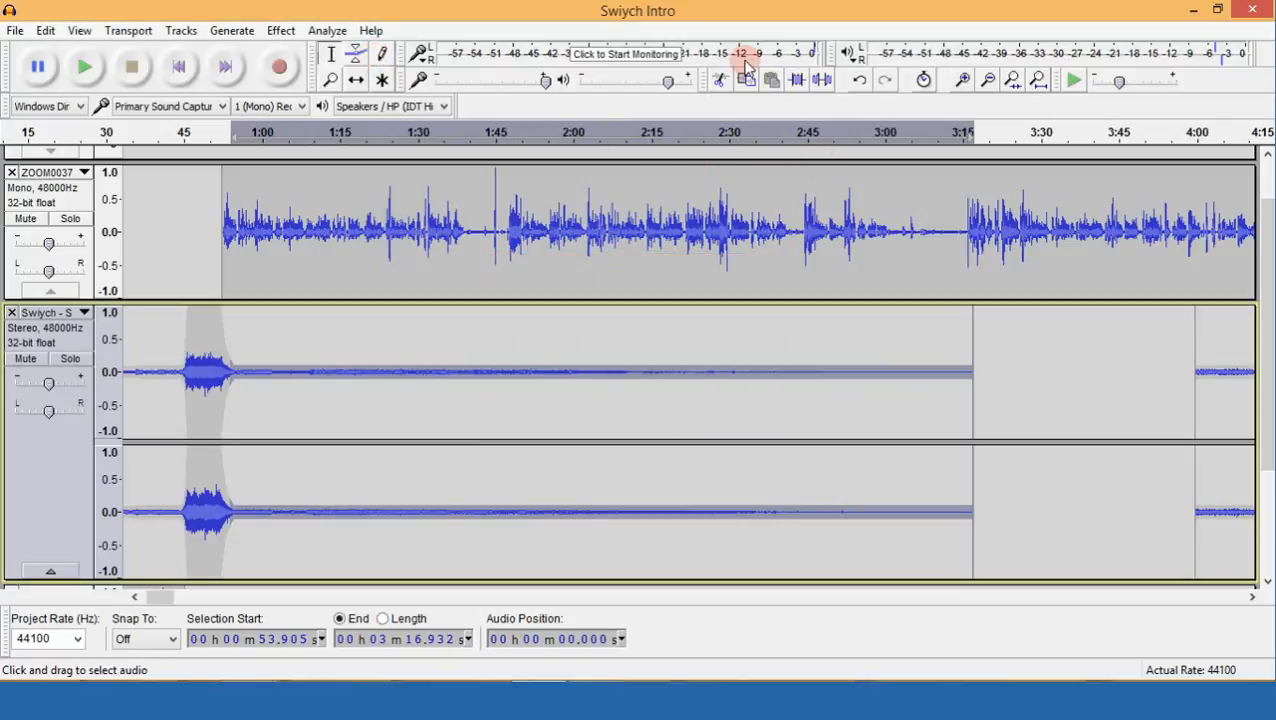
# Move the leftover music piece past the end of the interview with Time Shift, to start at about 6:50.
pyautogui.click(987, 80)
pyautogui.click(987, 80)
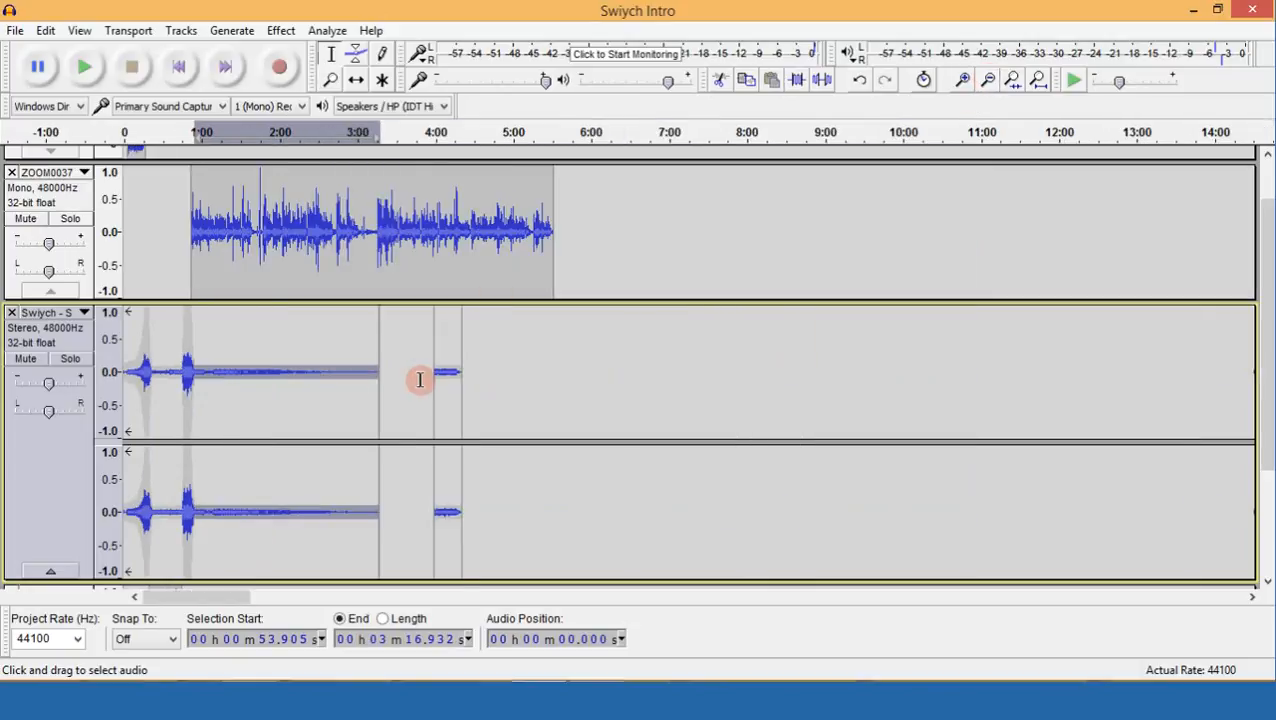
pyautogui.click(447, 371)
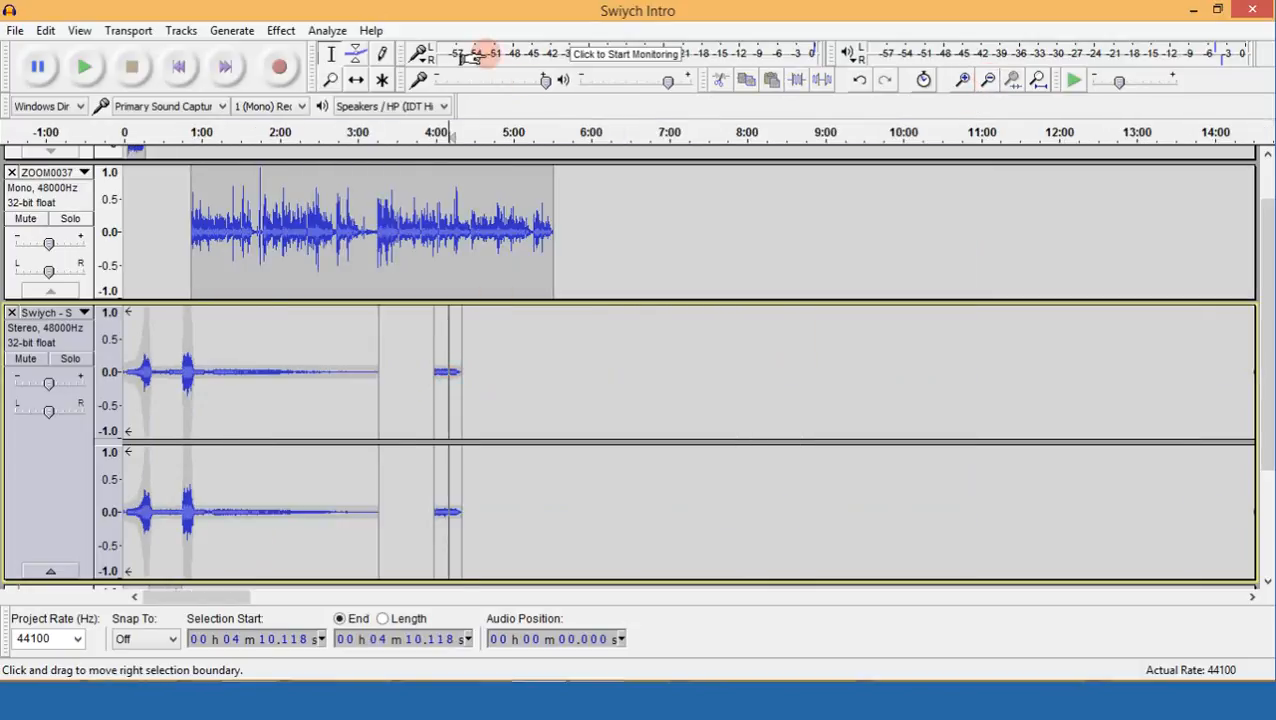
pyautogui.click(380, 78)
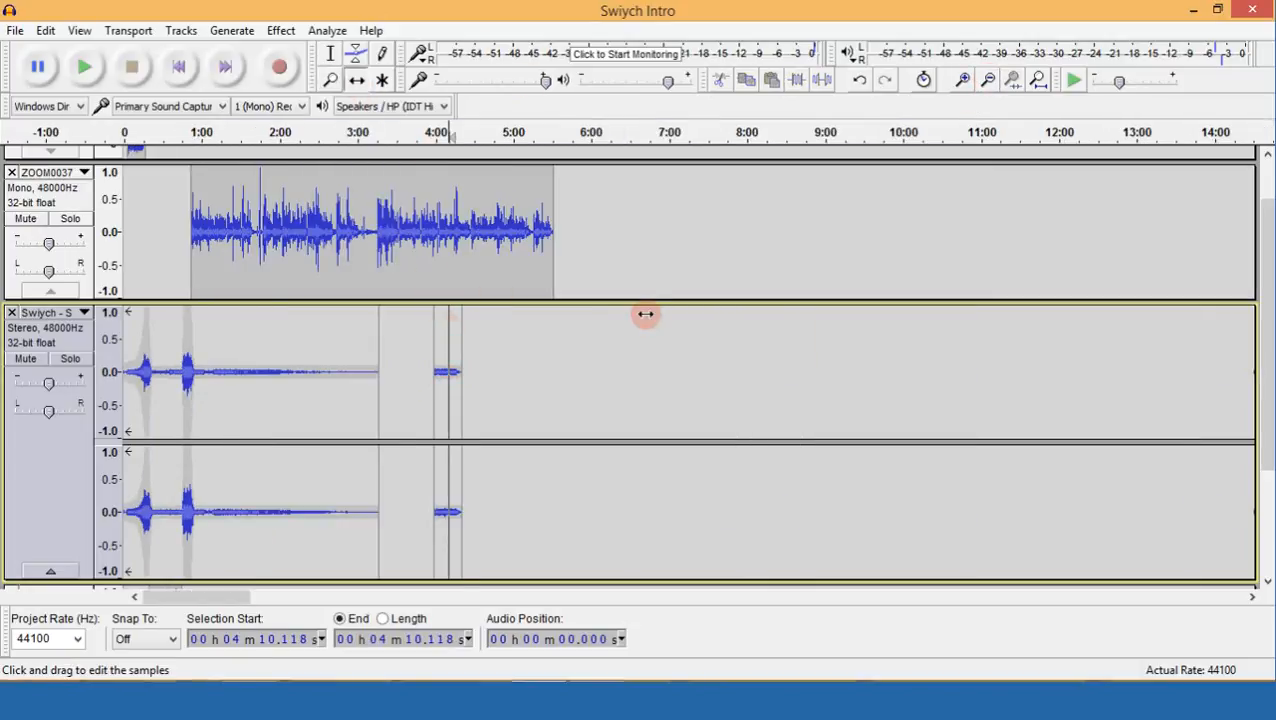
pyautogui.moveTo(645, 314); pyautogui.dragTo(672, 310)
# Move the interview clip slightly later with Time Shift, to start at about 0:53.5 as the second swell fades.
pyautogui.click(963, 80)
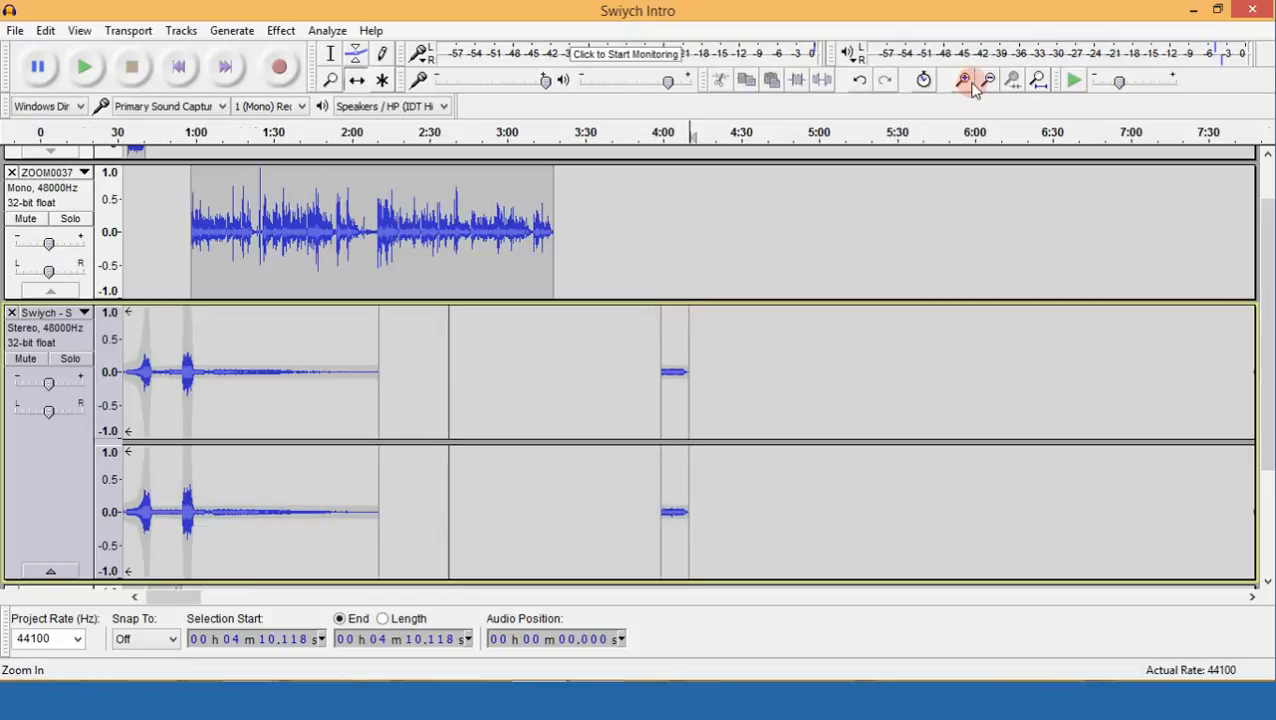
pyautogui.click(963, 80)
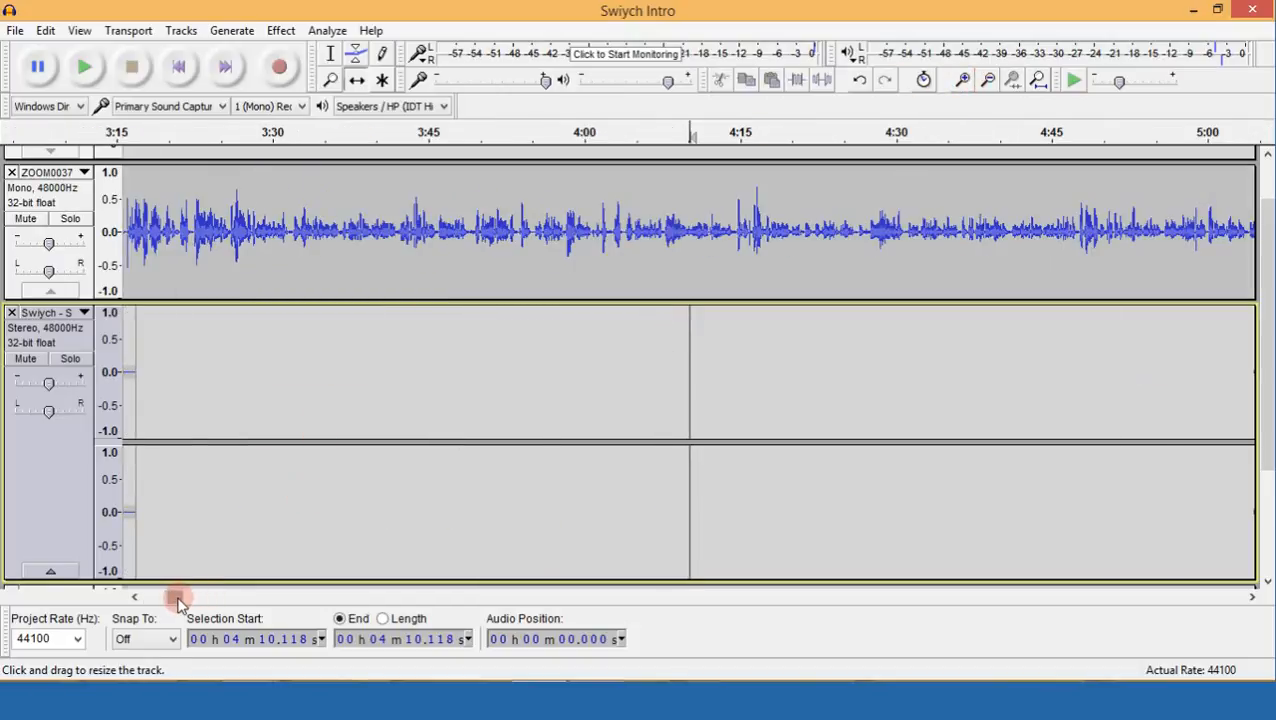
pyautogui.moveTo(177, 600); pyautogui.dragTo(143, 598)
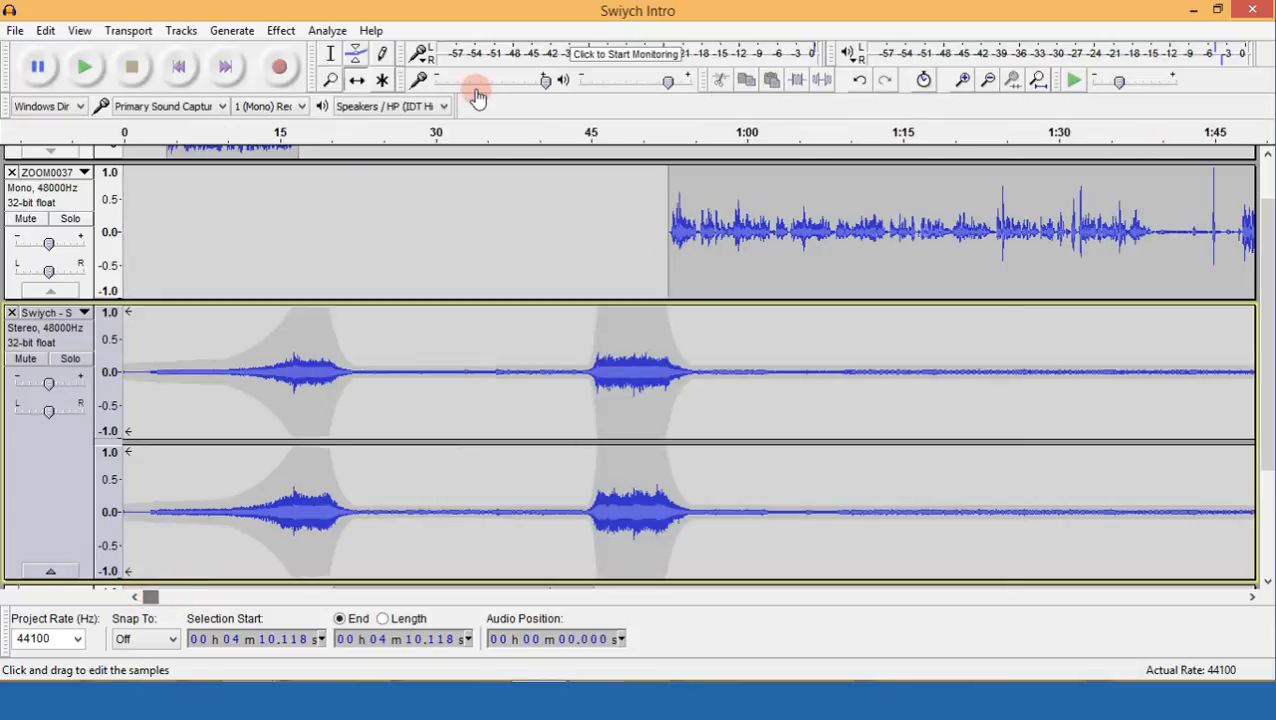
pyautogui.moveTo(730, 255); pyautogui.dragTo(742, 261)
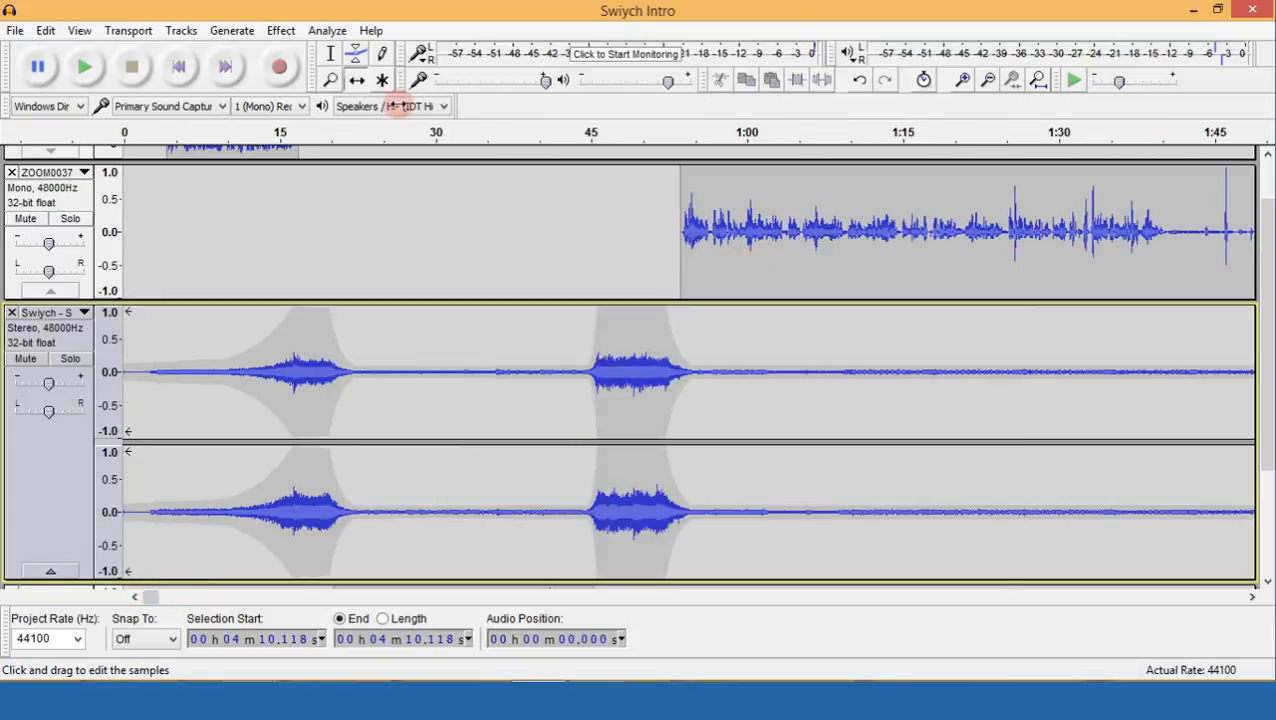
# Play the mix from 0:52.737 to check how the interview enters as the second music swell fades.
pyautogui.click(672, 197)
pyautogui.press('space')
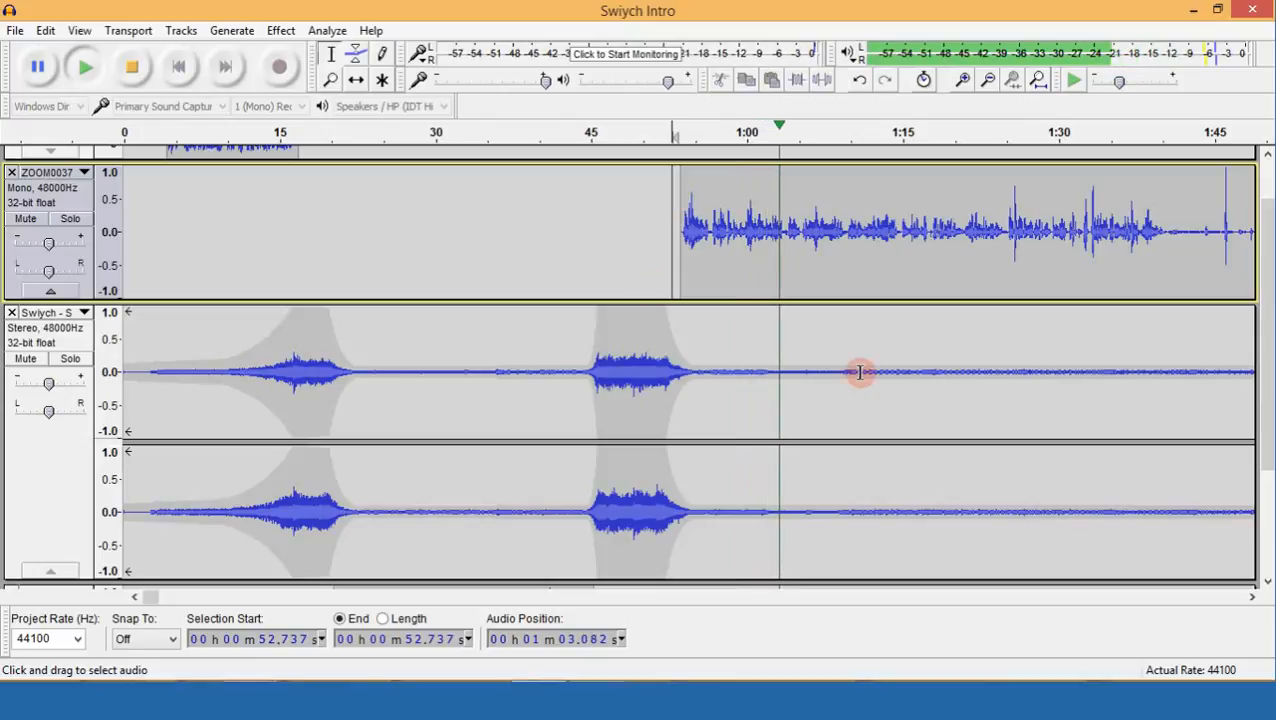
# Play the mix from 1:52.481 to check the music fading out beneath the interview.
pyautogui.click(1251, 597)
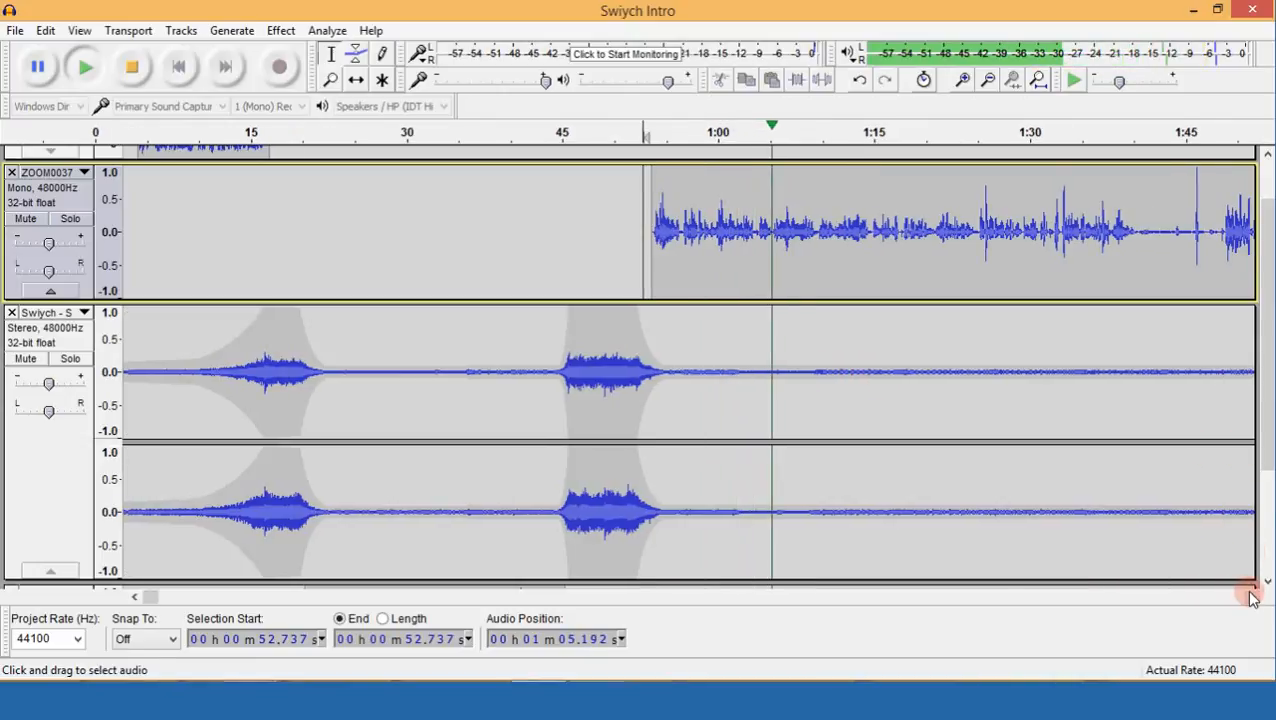
pyautogui.click(1251, 597)
pyautogui.click(1251, 597)
pyautogui.click(1251, 597)
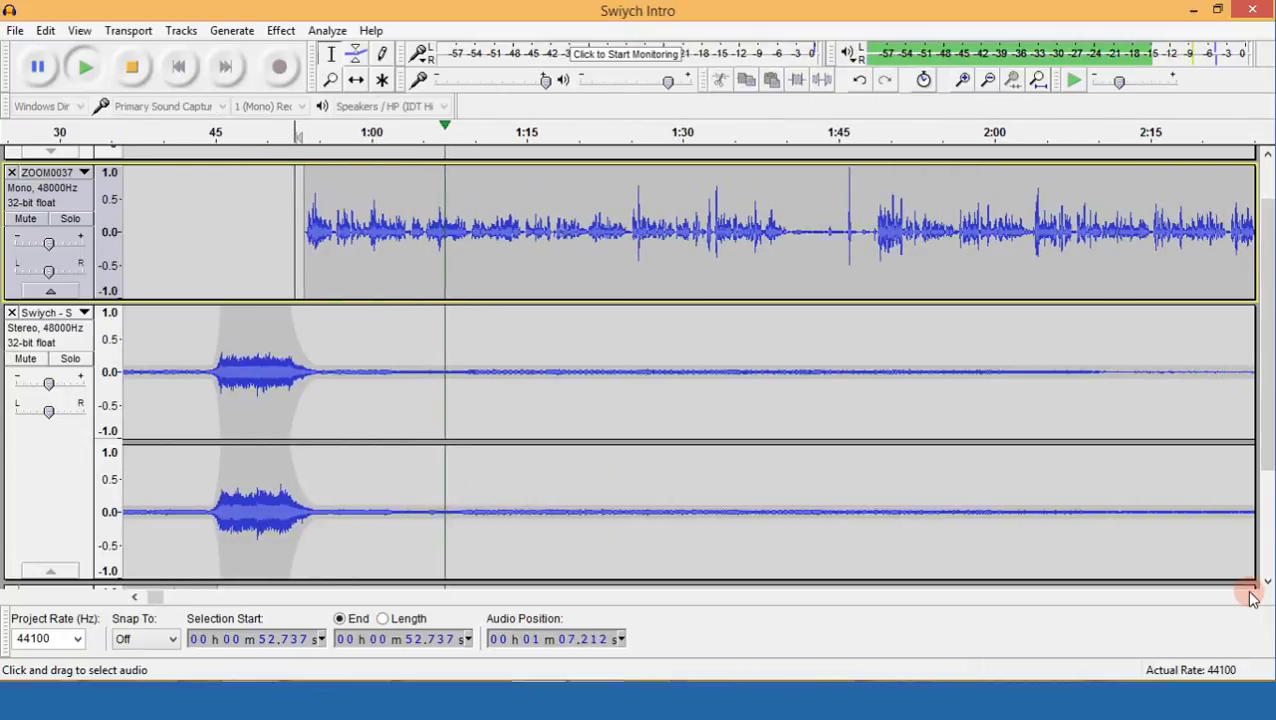
pyautogui.click(1251, 597)
pyautogui.click(1251, 597)
pyautogui.click(1251, 597)
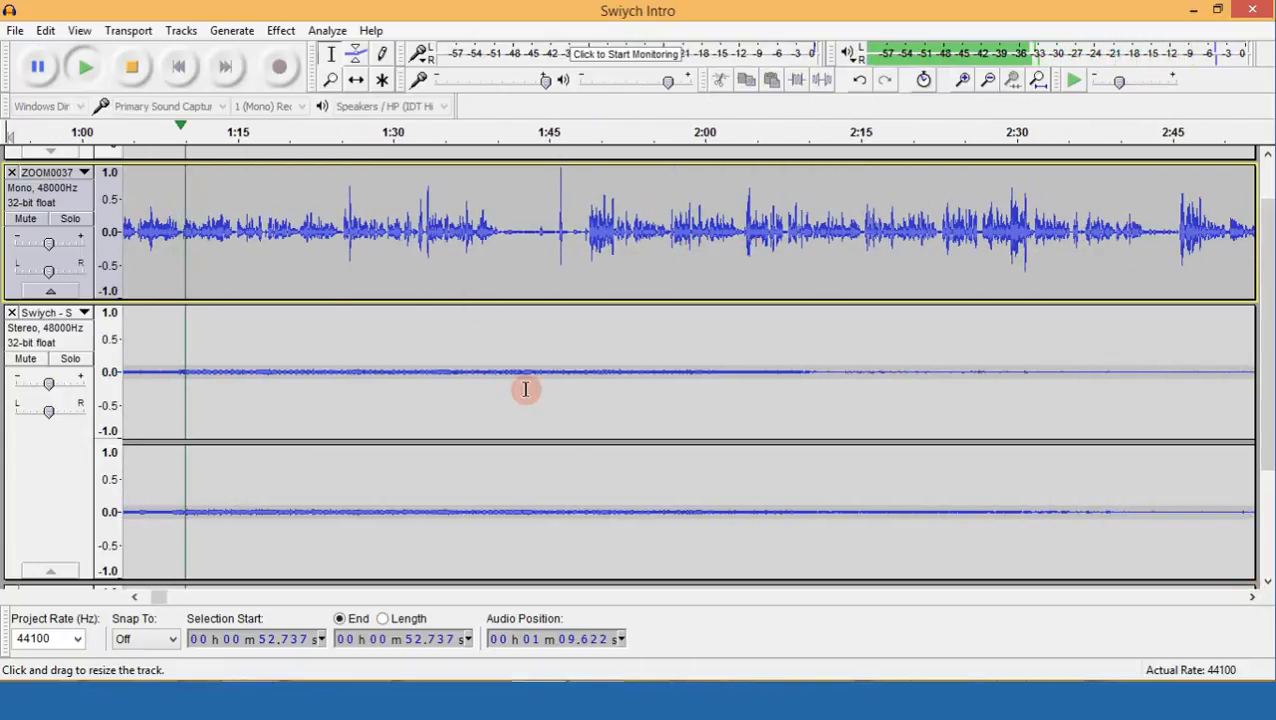
pyautogui.click(628, 259)
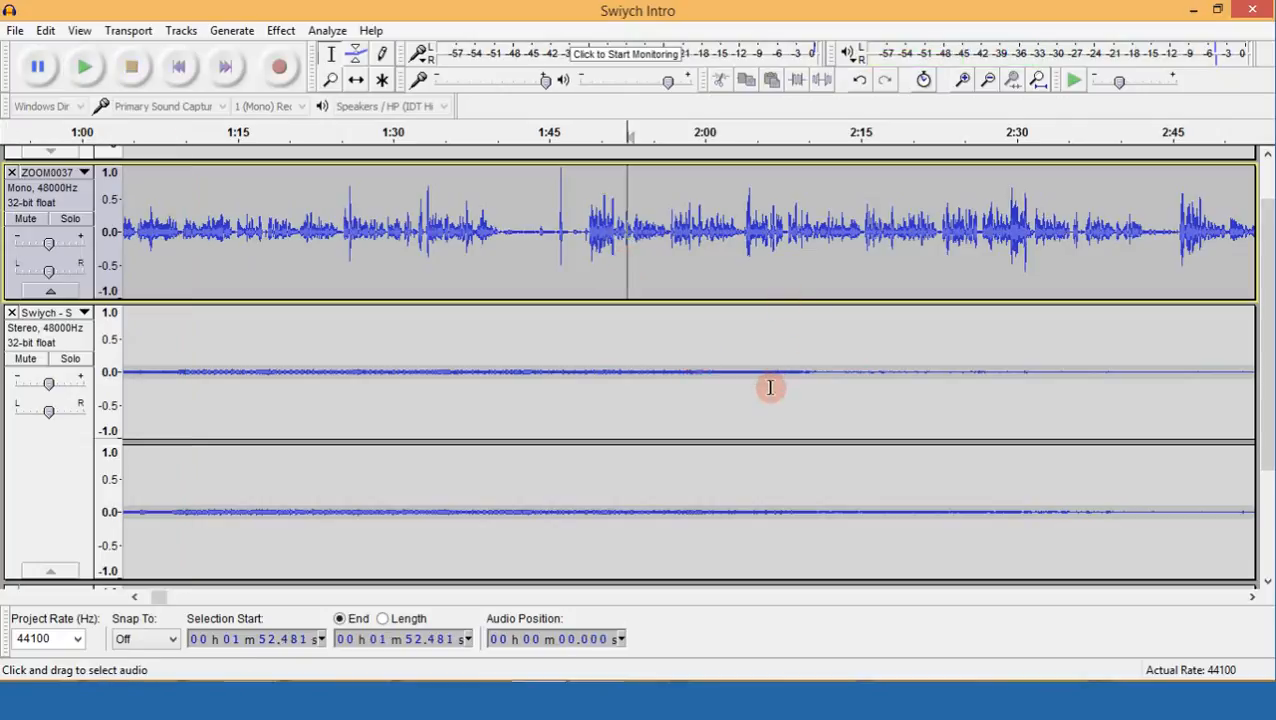
pyautogui.press('space')
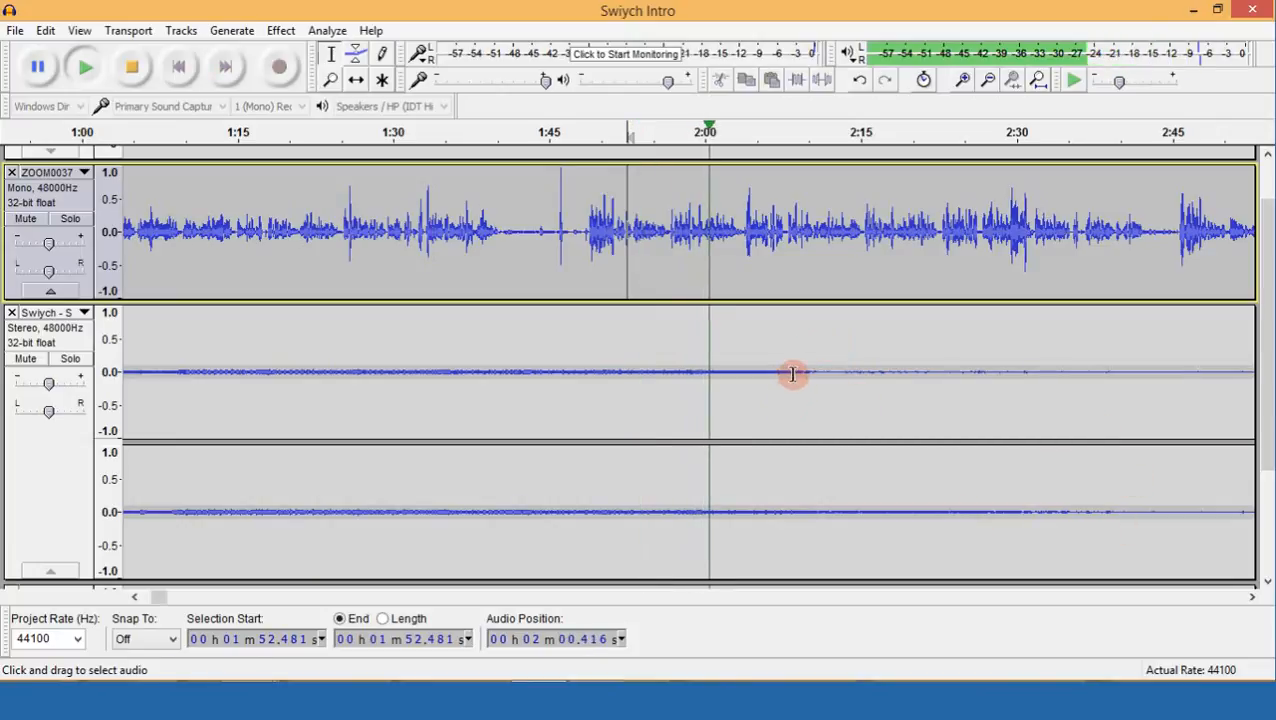
# Play the mix from 3:10.104 to check the end of the music fade-out, then stop playback.
pyautogui.moveTo(1252, 597); pyautogui.dragTo(1257, 599)
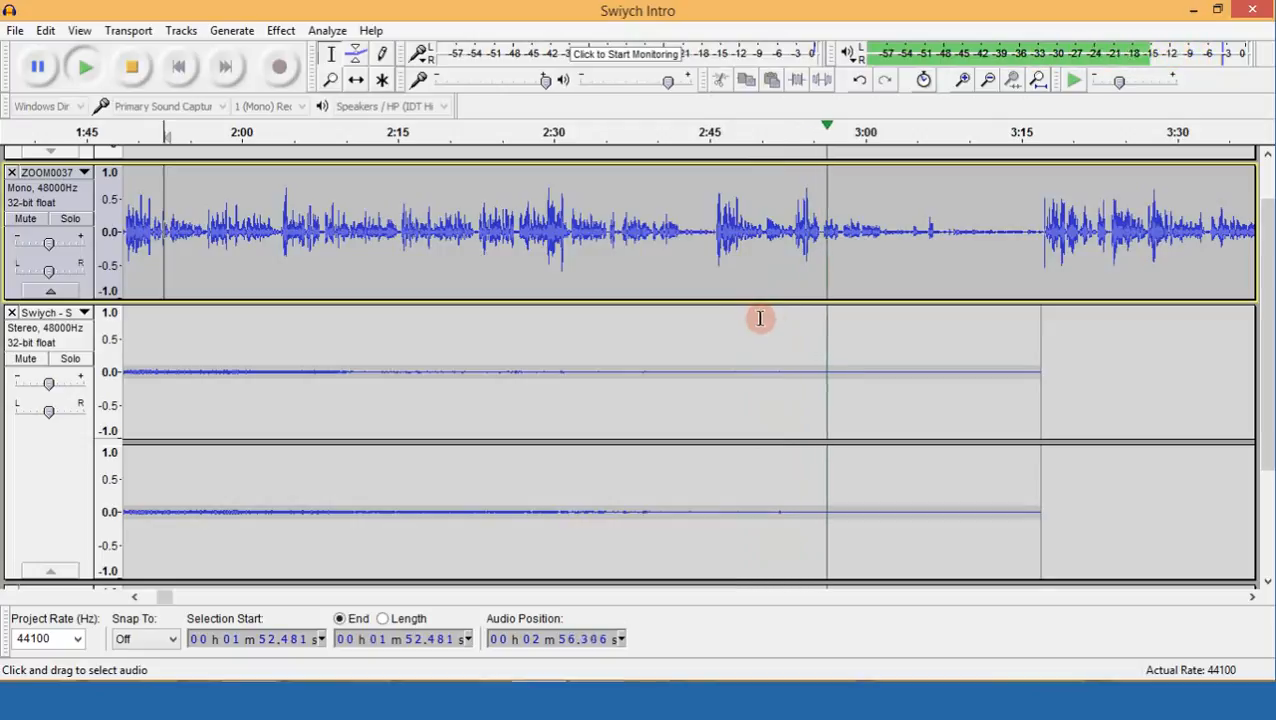
pyautogui.click(908, 336)
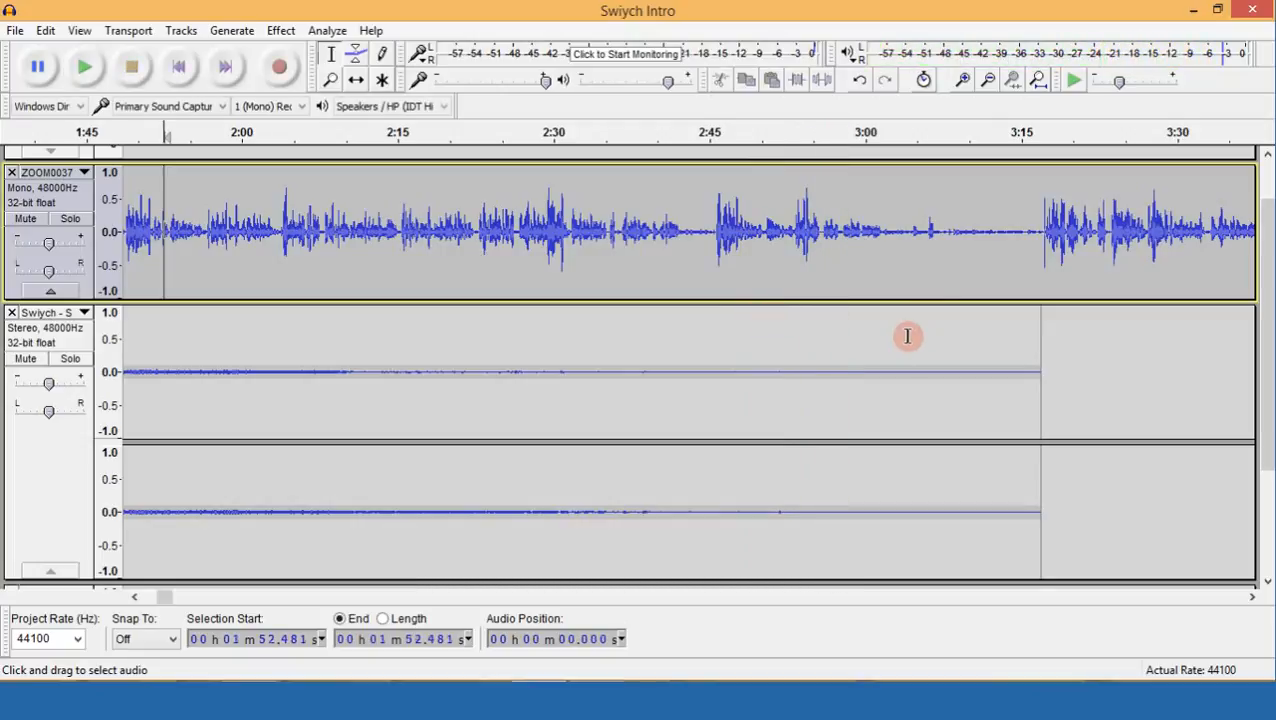
pyautogui.click(968, 335)
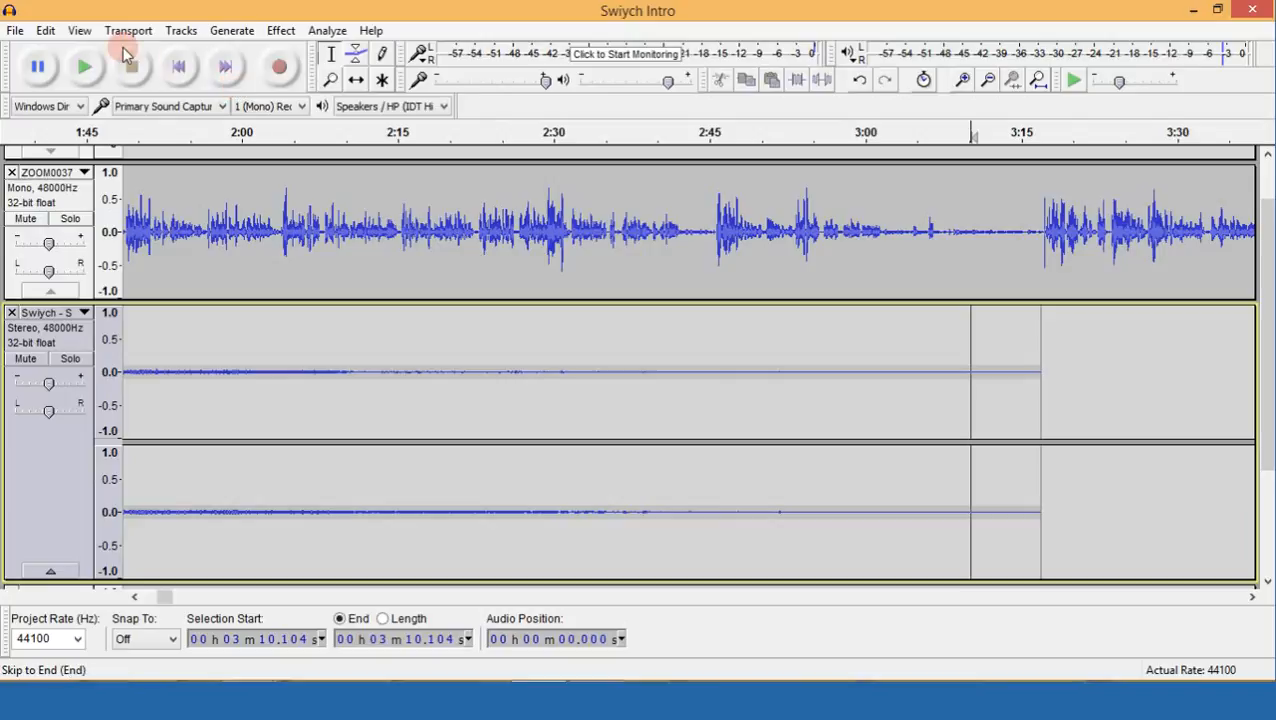
pyautogui.click(86, 68)
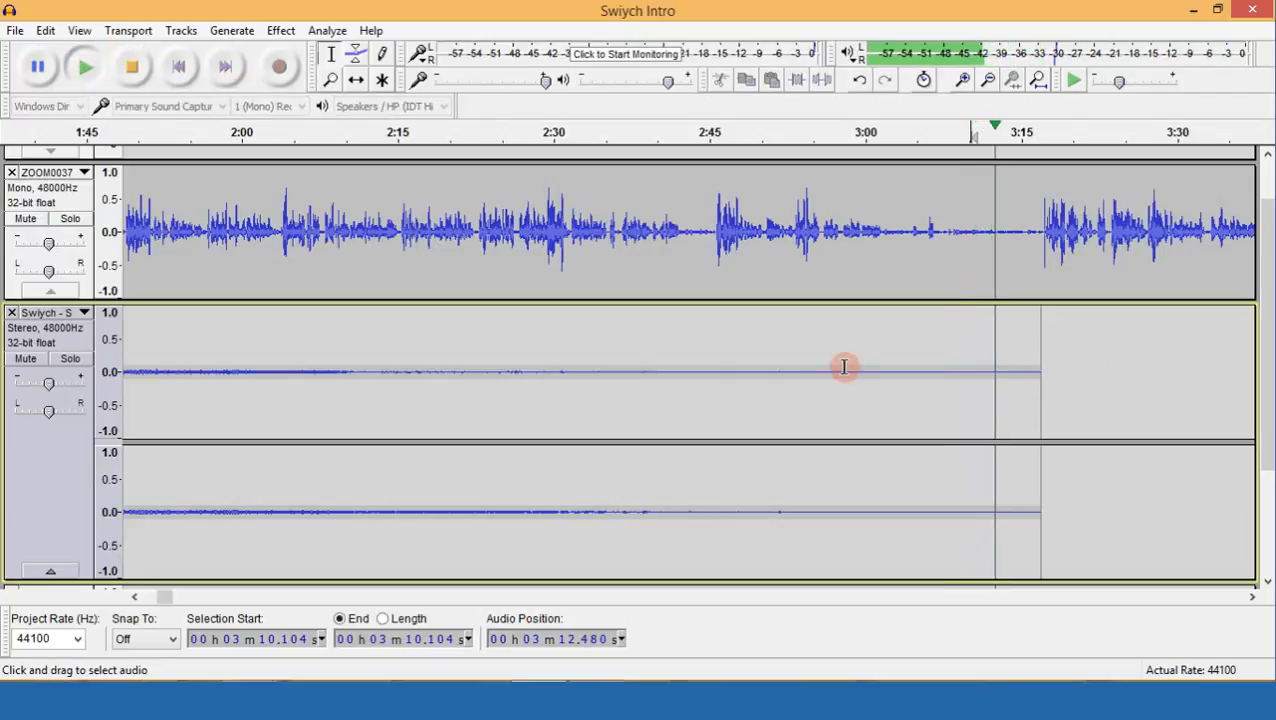
pyautogui.click(126, 69)
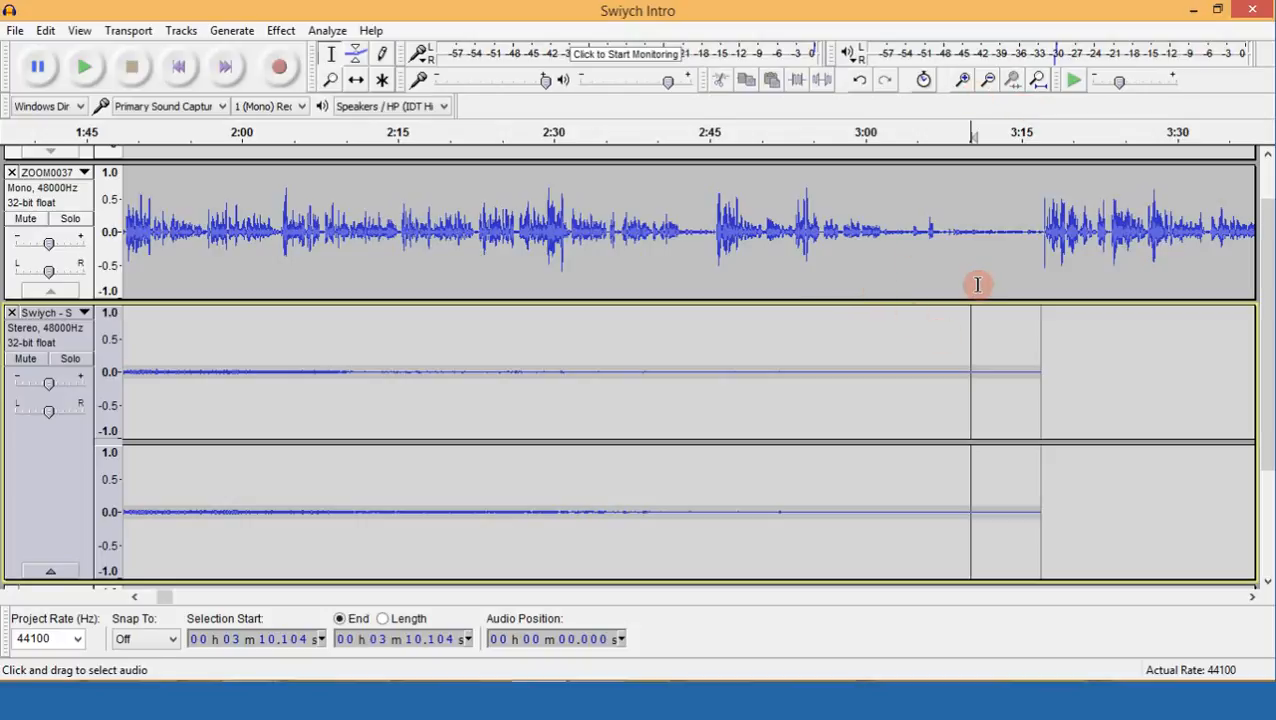
pyautogui.click(1010, 331)
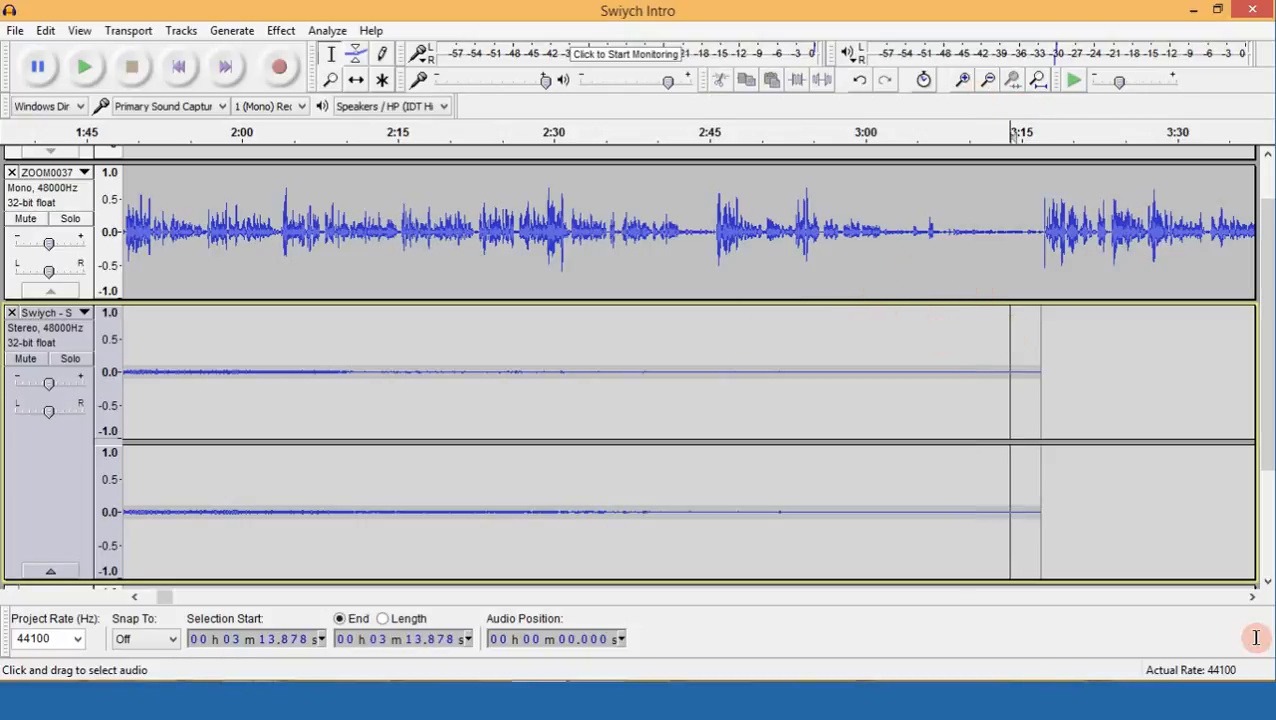
pyautogui.click(1253, 598)
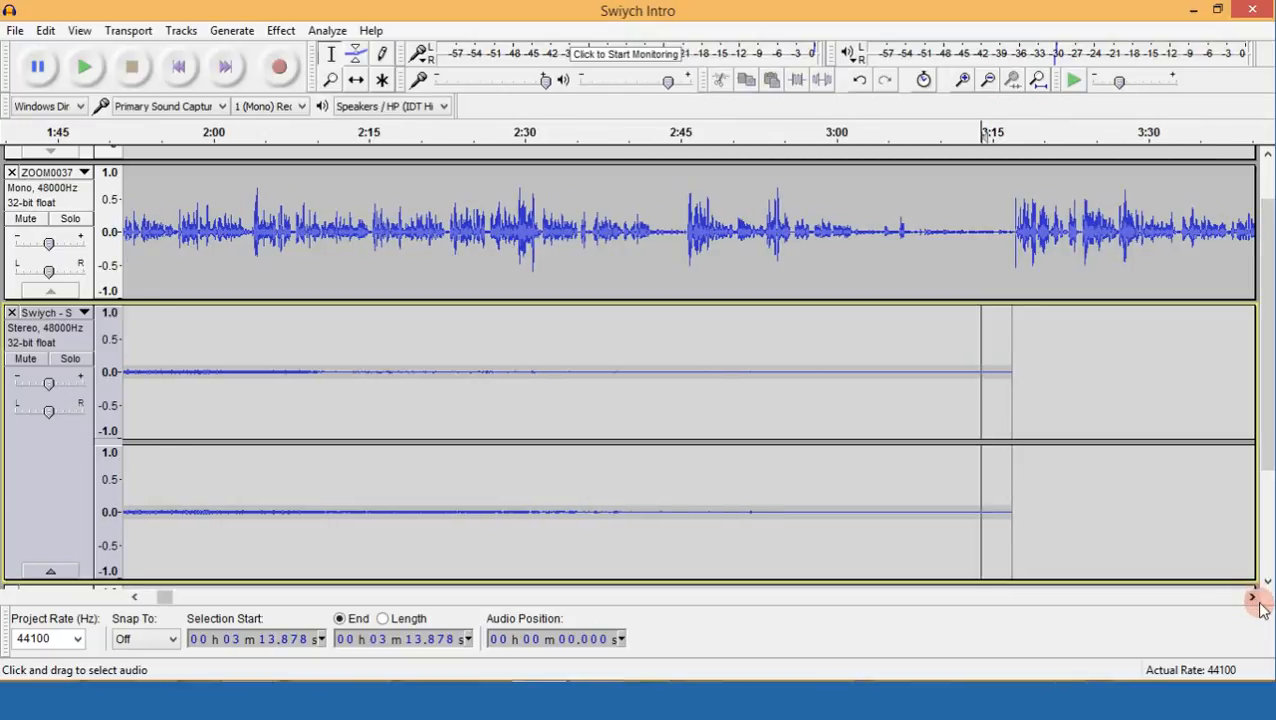
pyautogui.moveTo(1253, 597); pyautogui.dragTo(1253, 597)
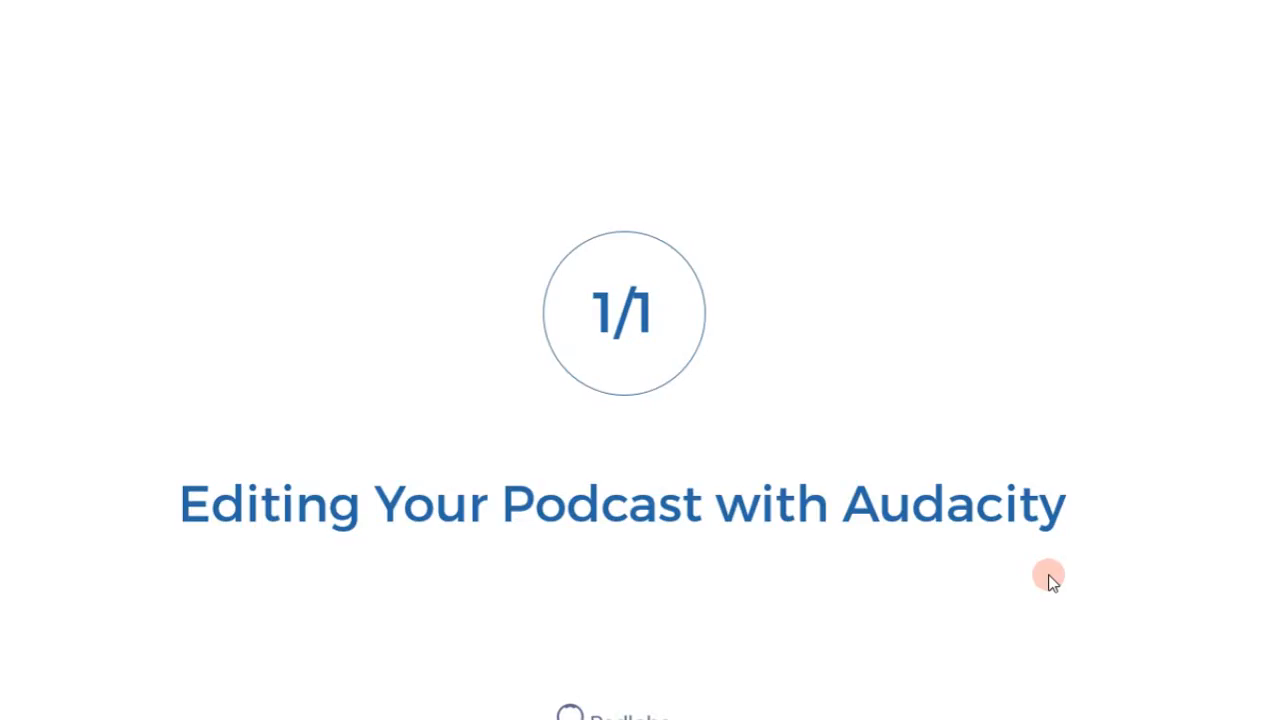